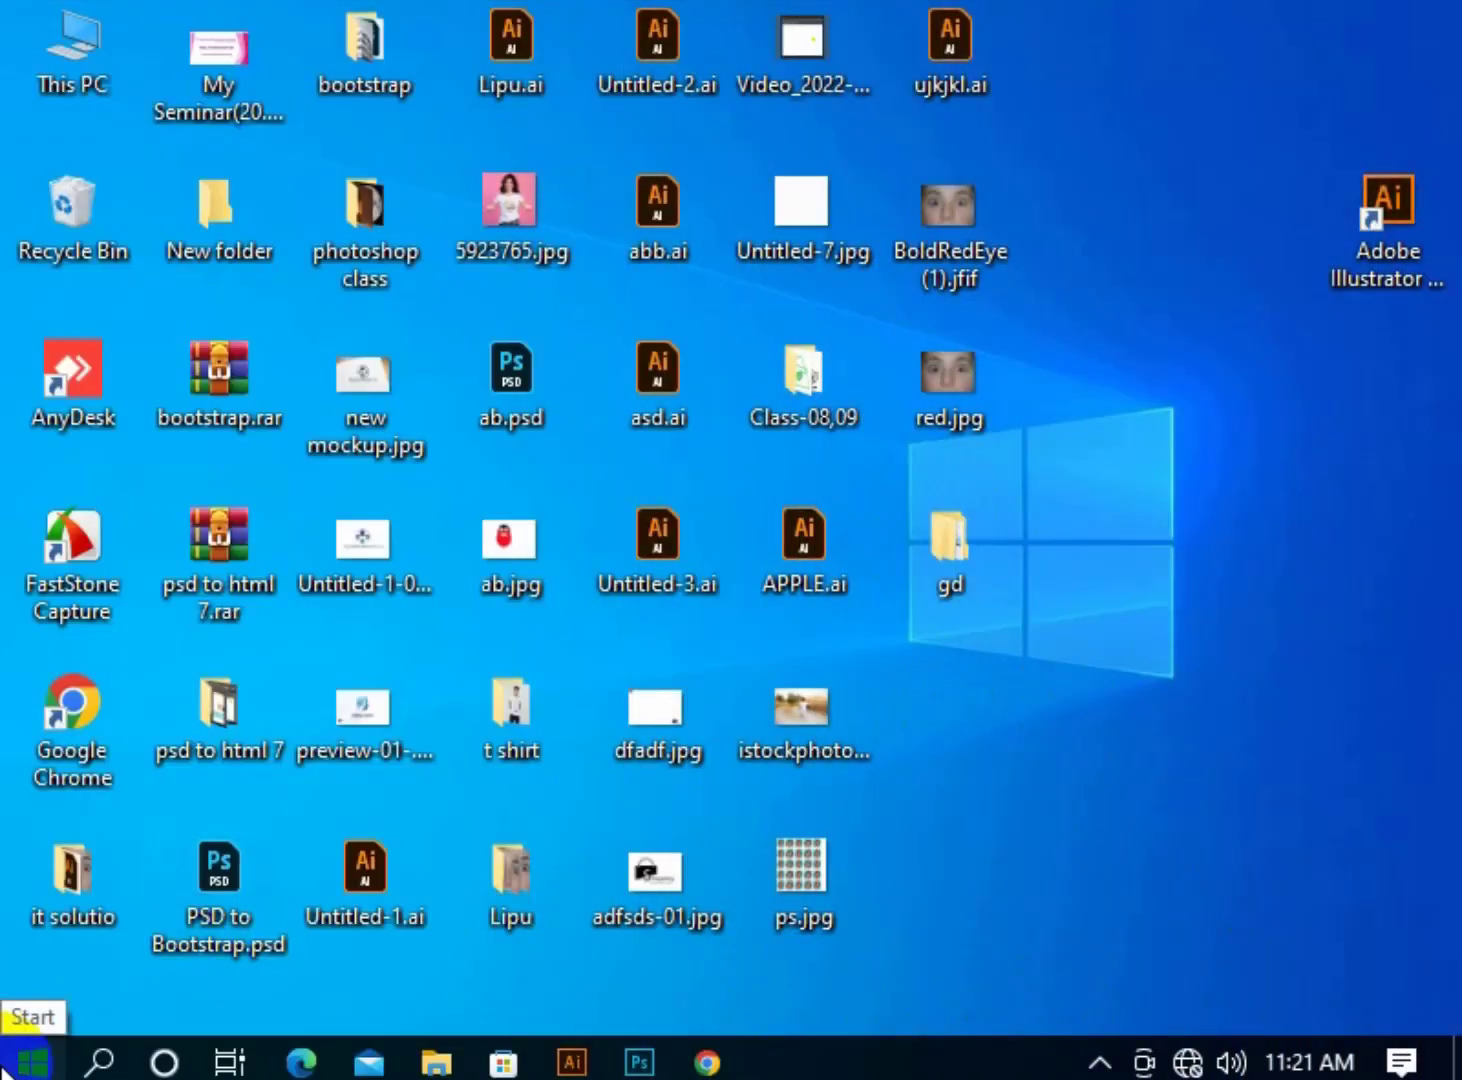
Switch to Photoshop and start a new document.
left_click(13, 1056)
left_click(271, 372)
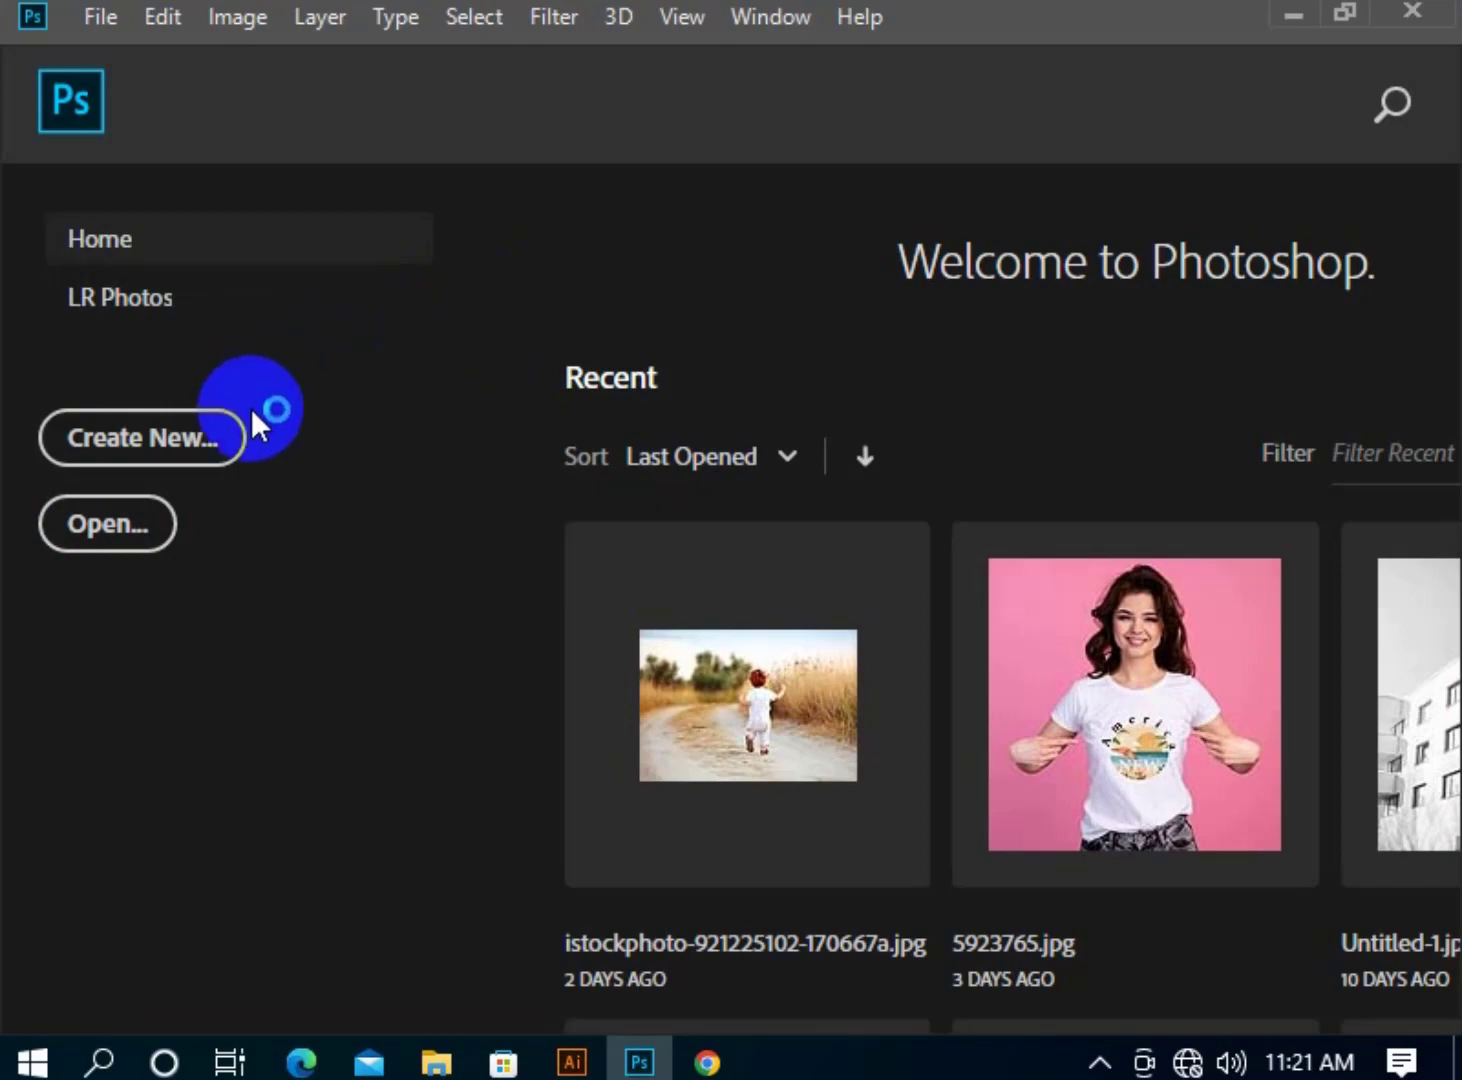
left_click(139, 438)
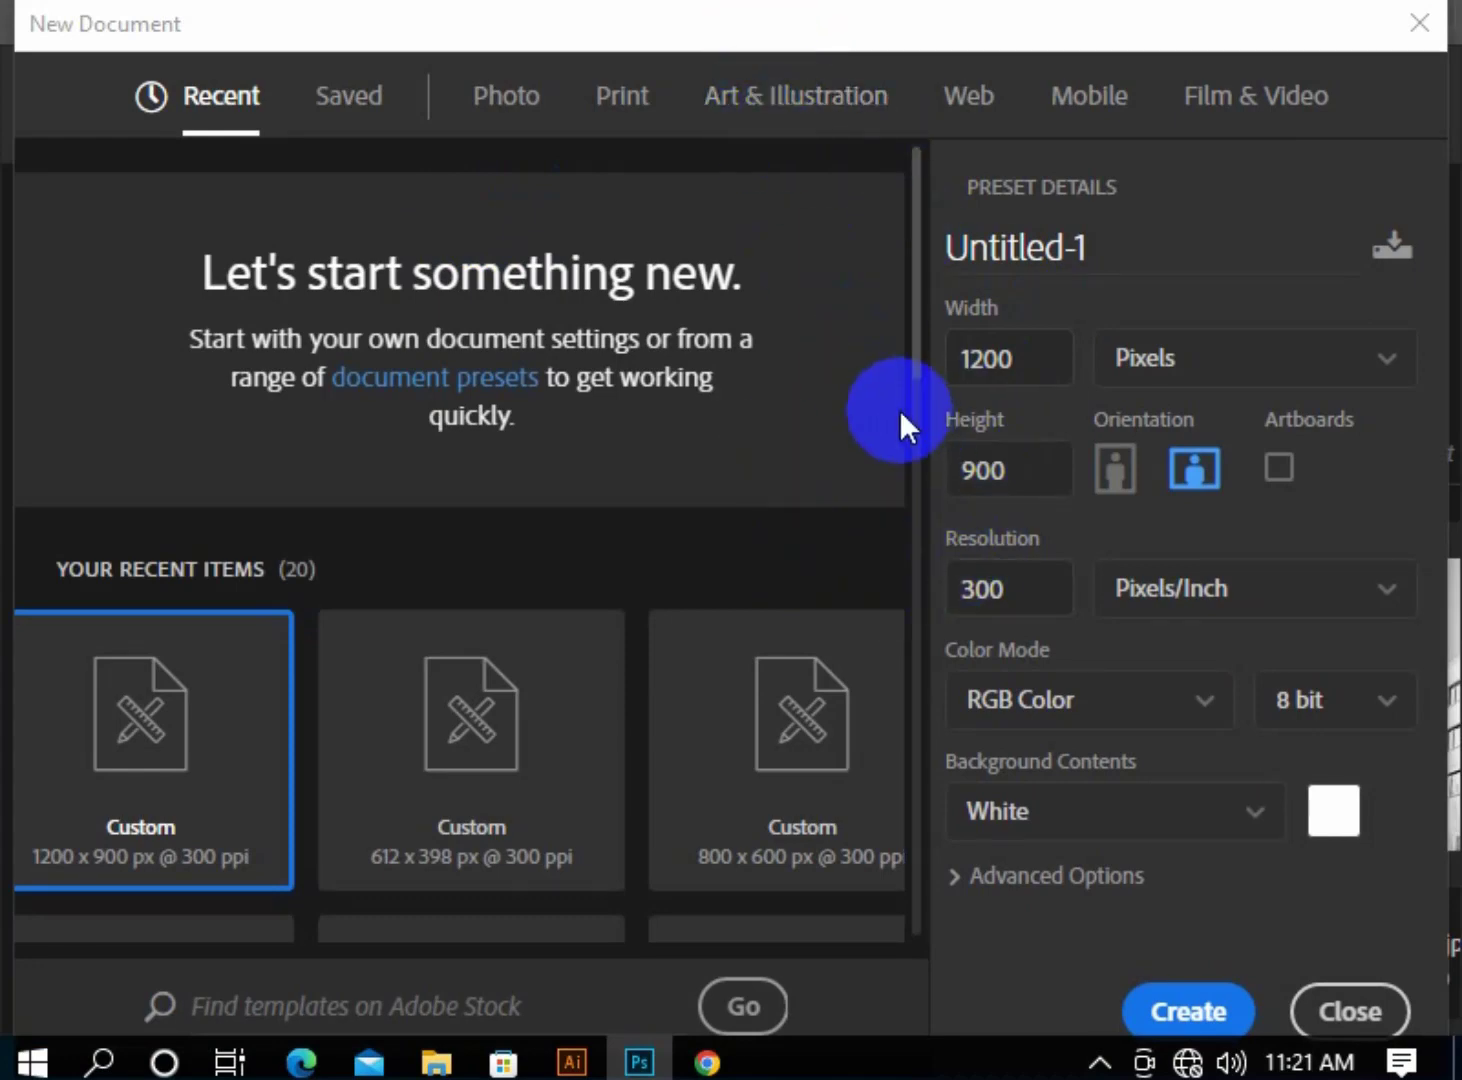
Create the document with a width of 1400 pixels, a height of 1000 pixels and a resolution of 300 pixels/inch.
double_click(1016, 357)
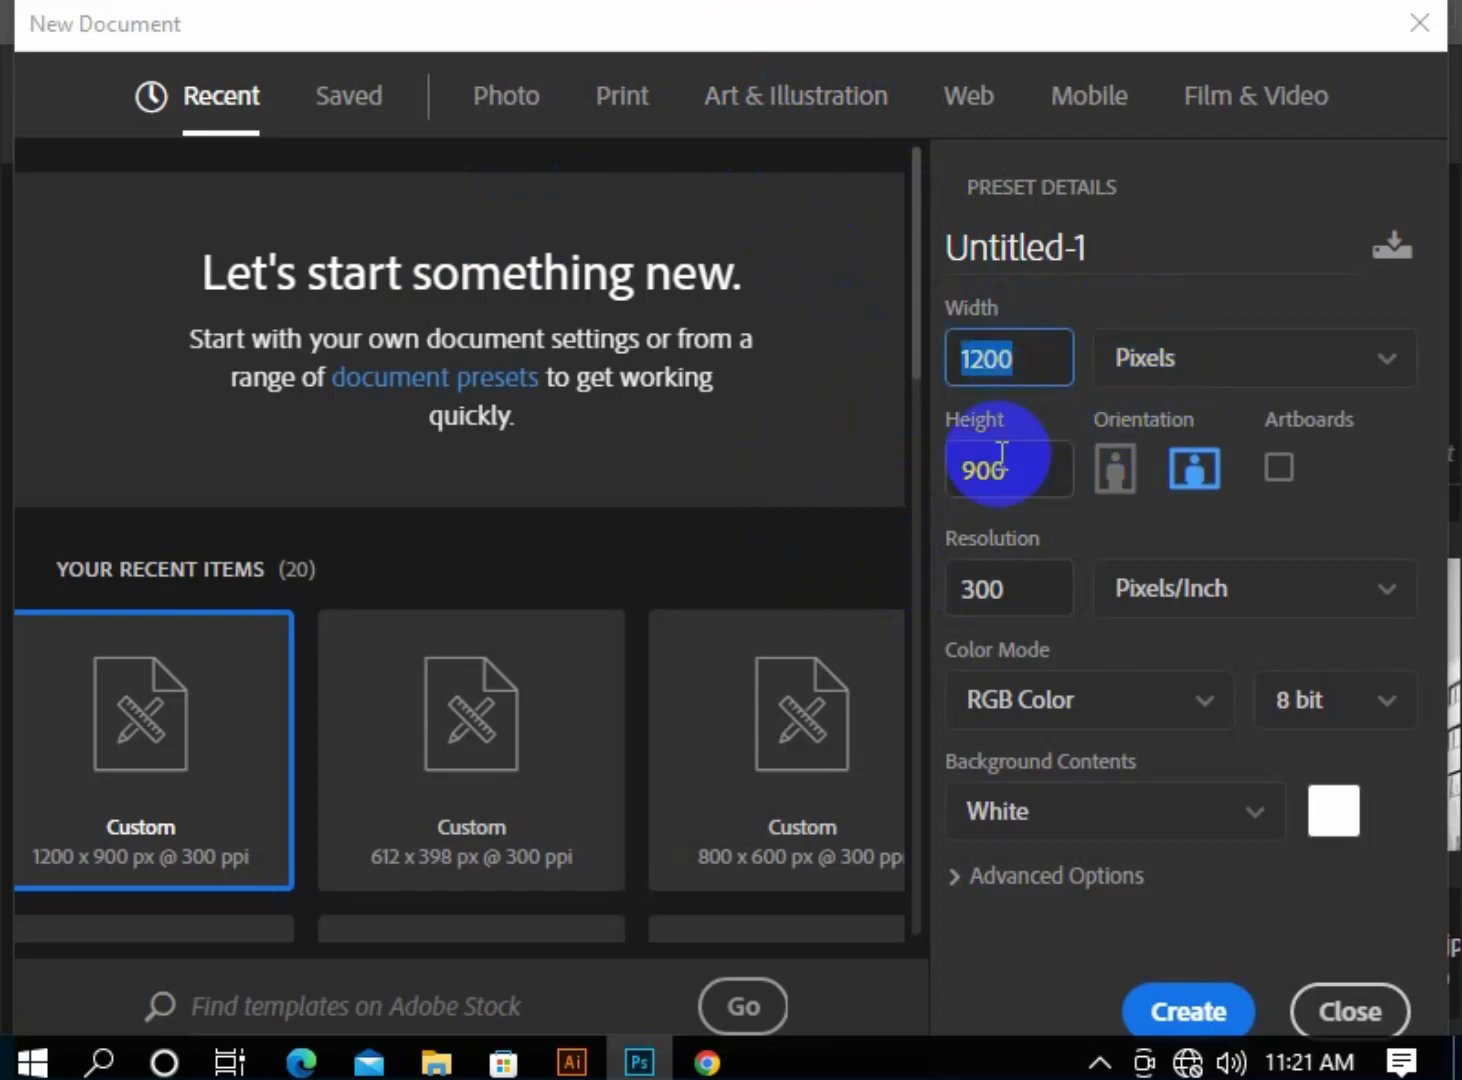
left_click(1152, 385)
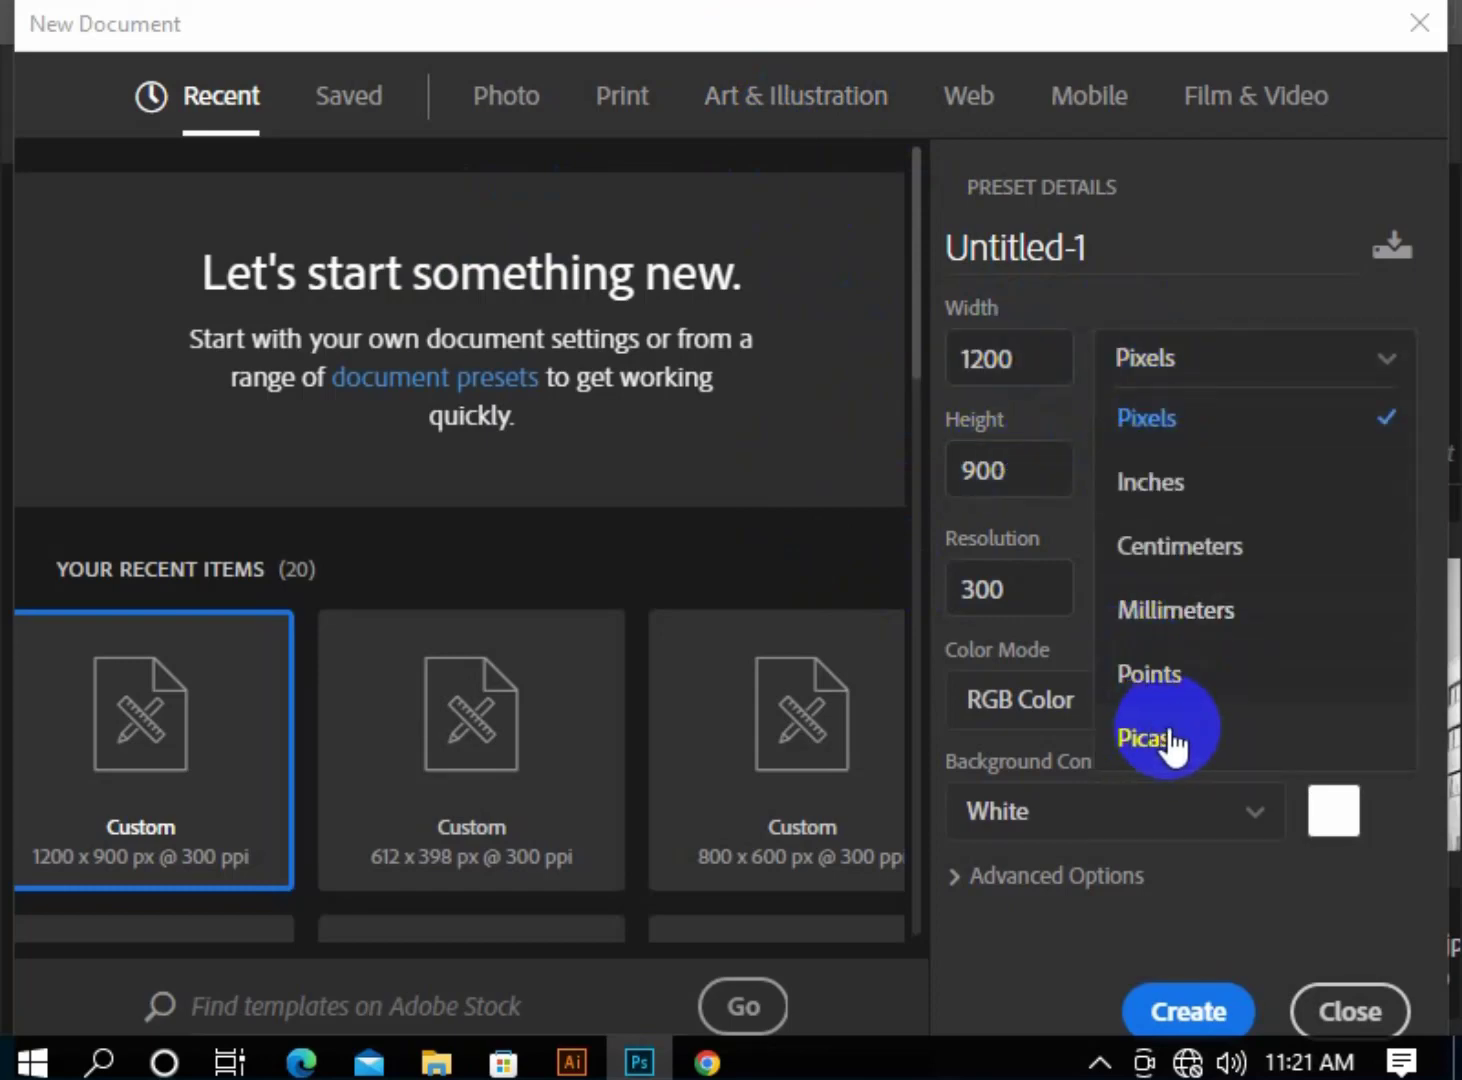
left_click(1253, 428)
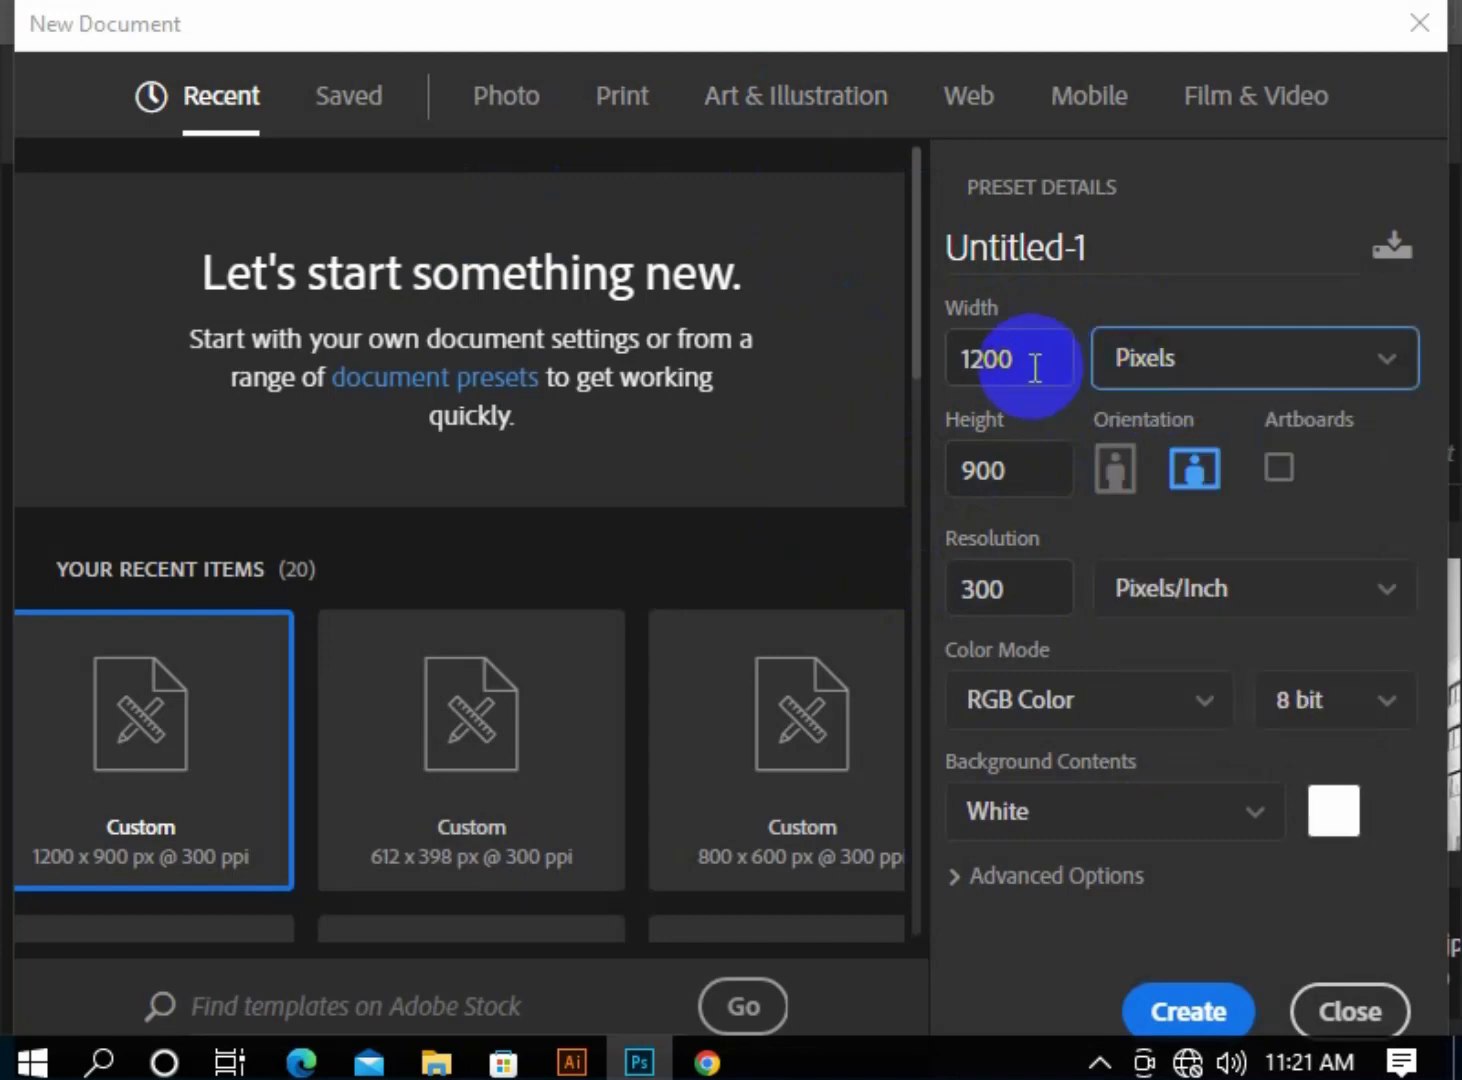
double_click(969, 352)
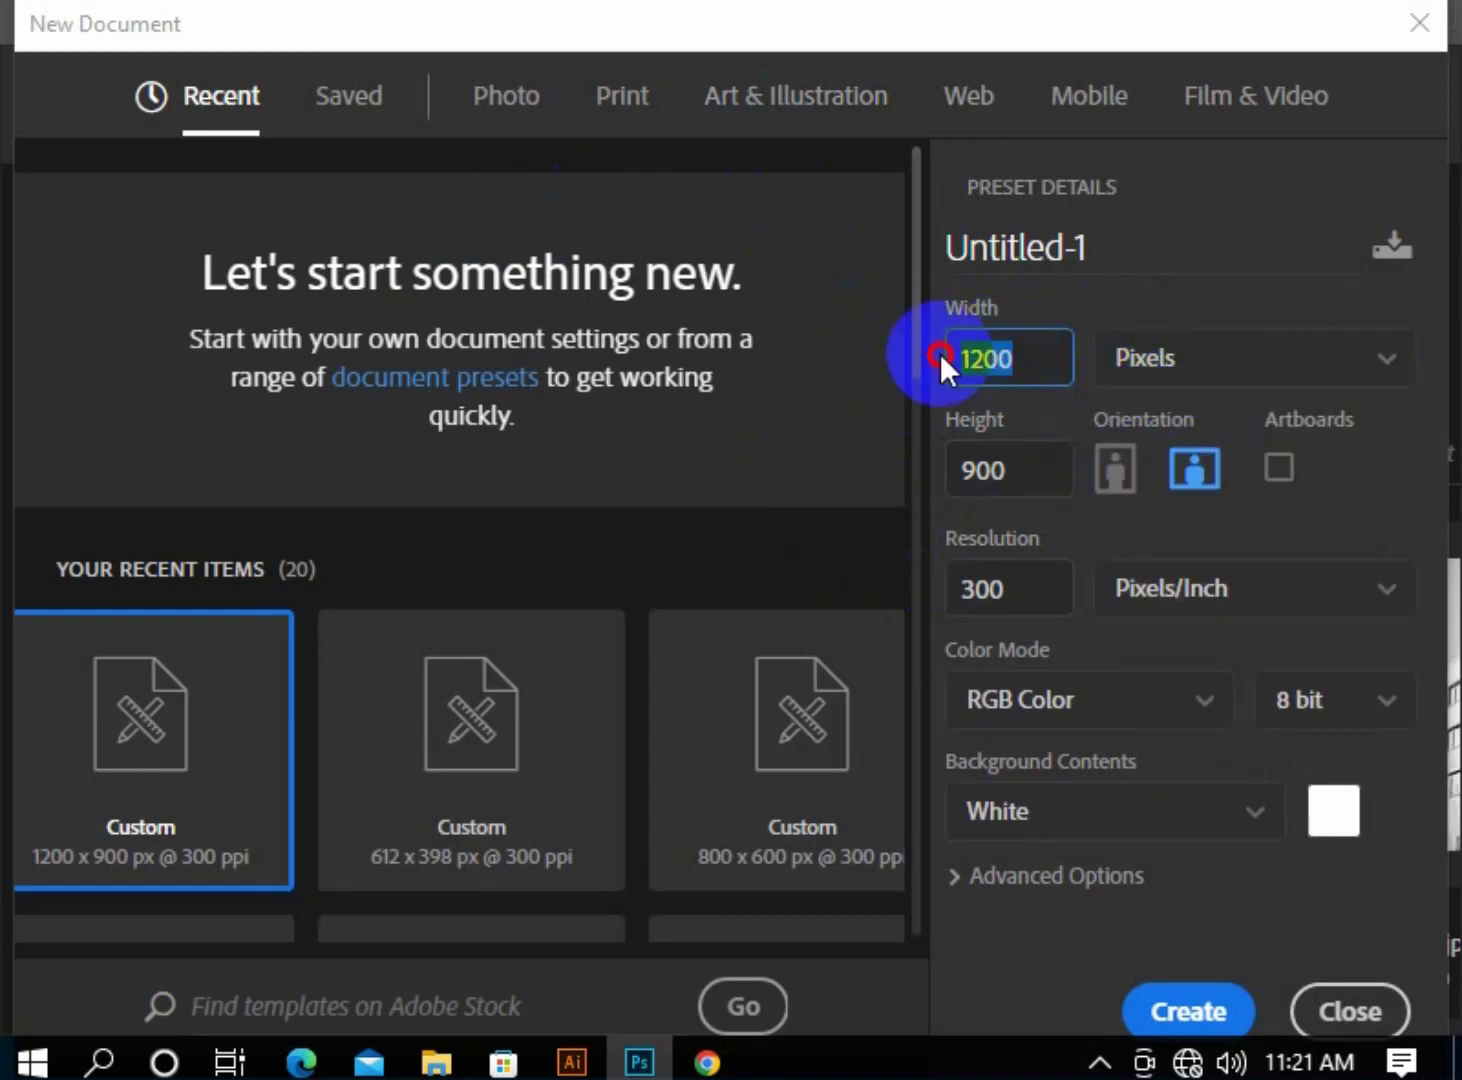
type("1400")
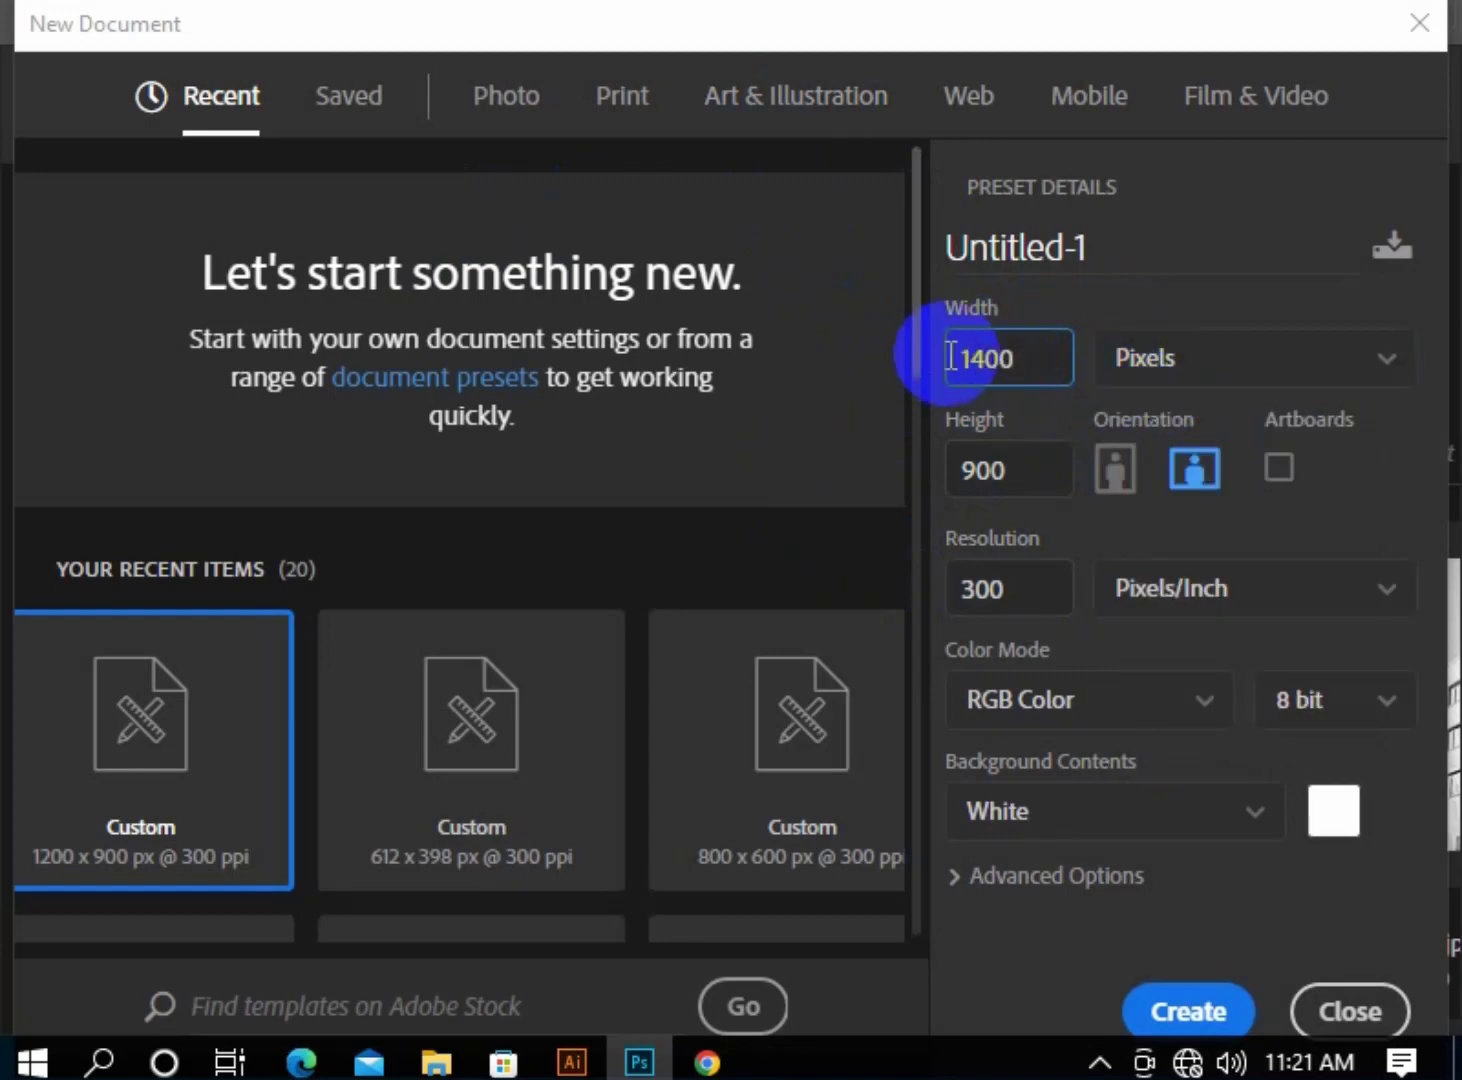
double_click(1025, 467)
type("100")
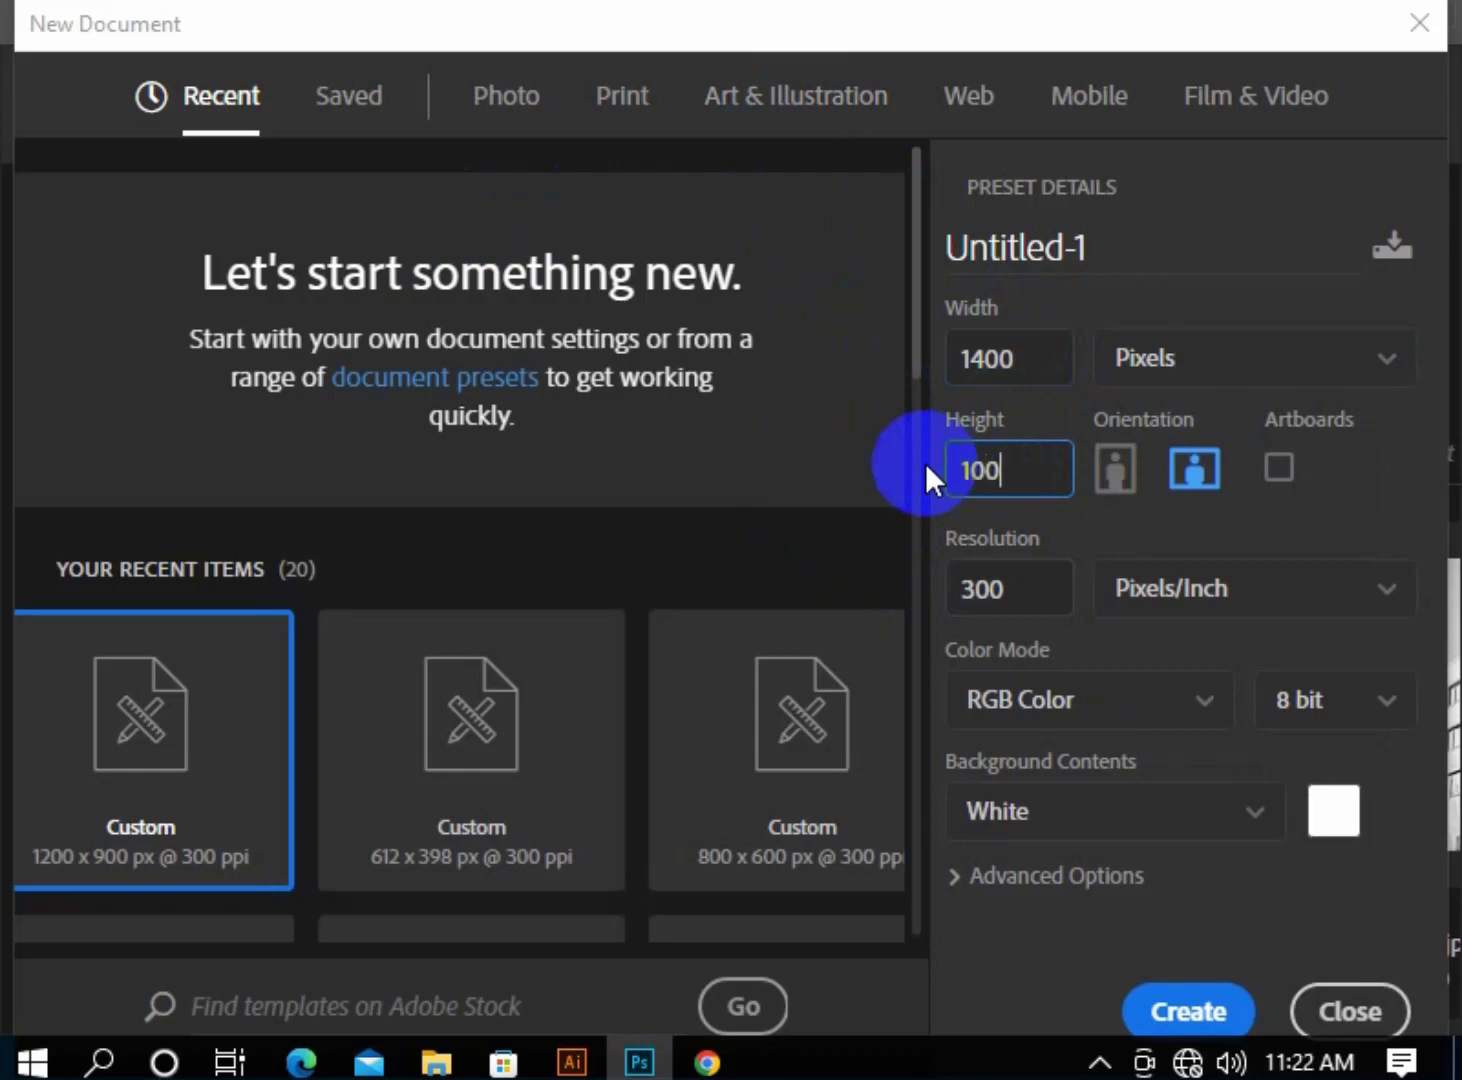
type("0")
double_click(1051, 567)
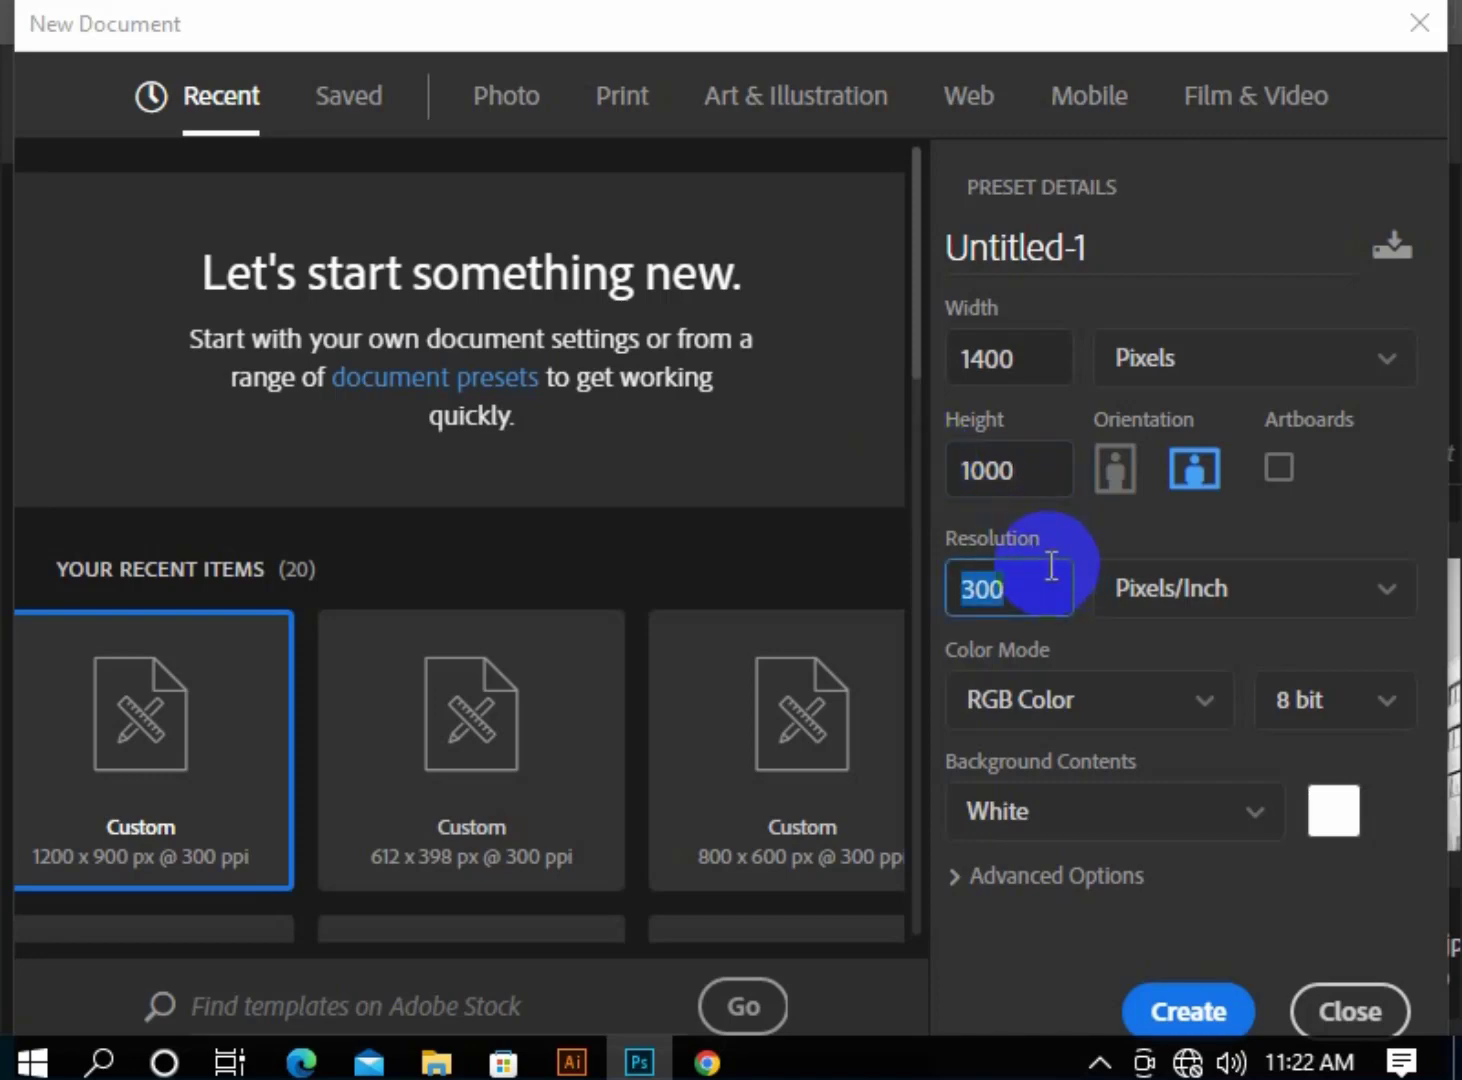
left_click(1046, 576)
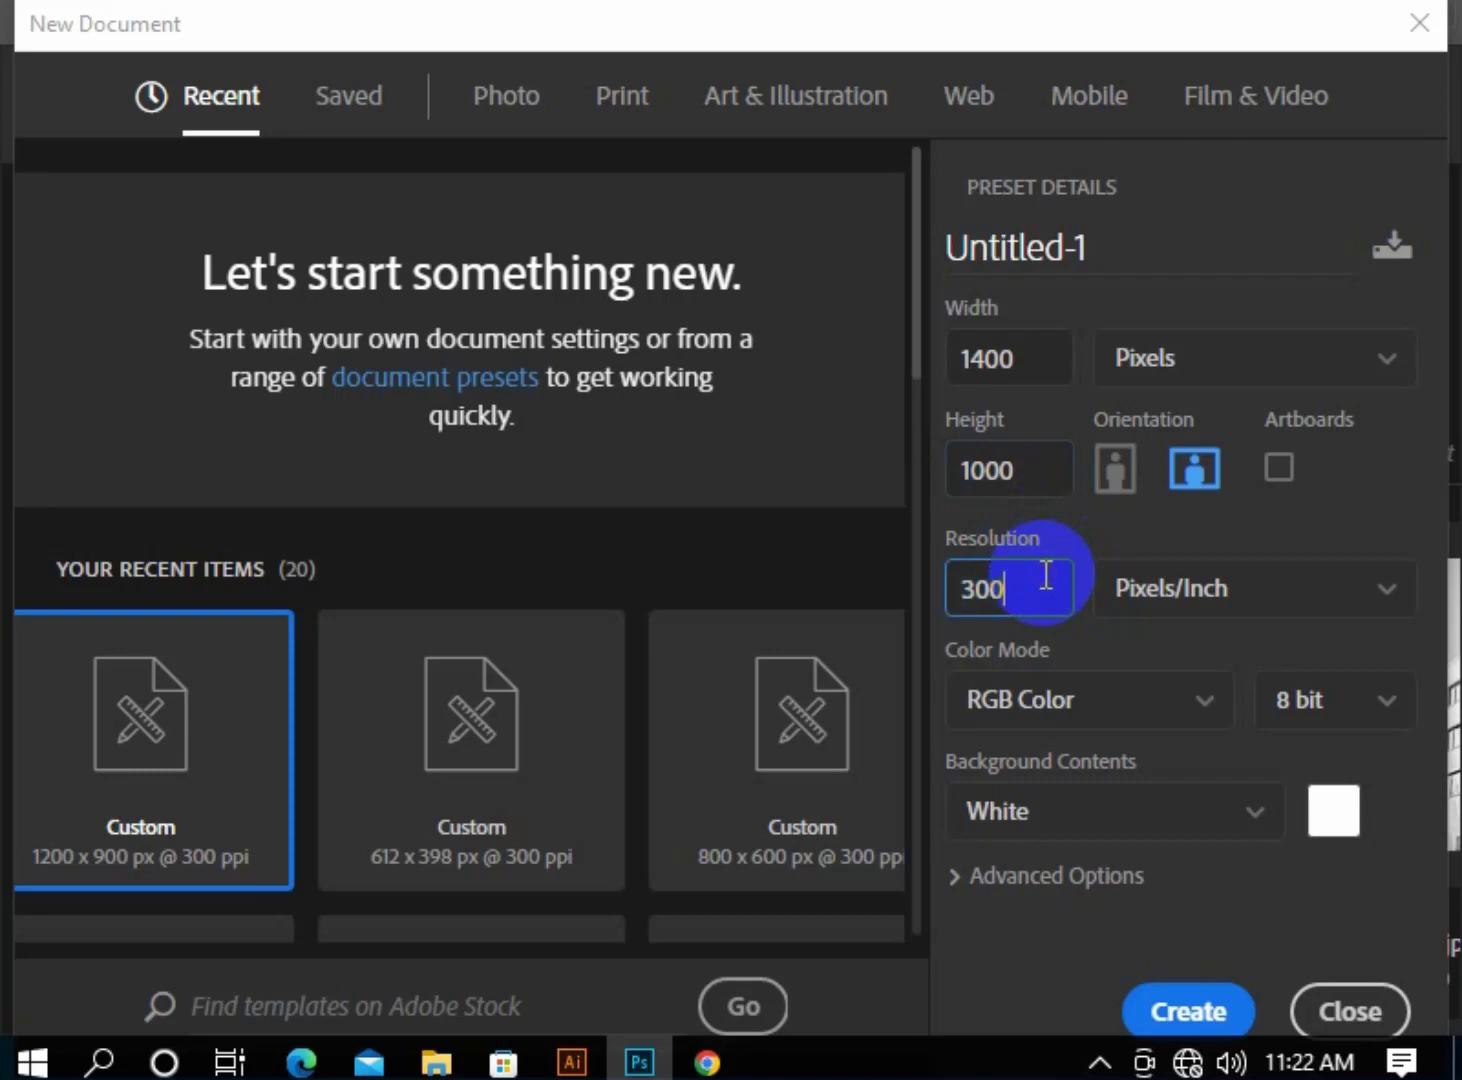
left_click(1035, 393)
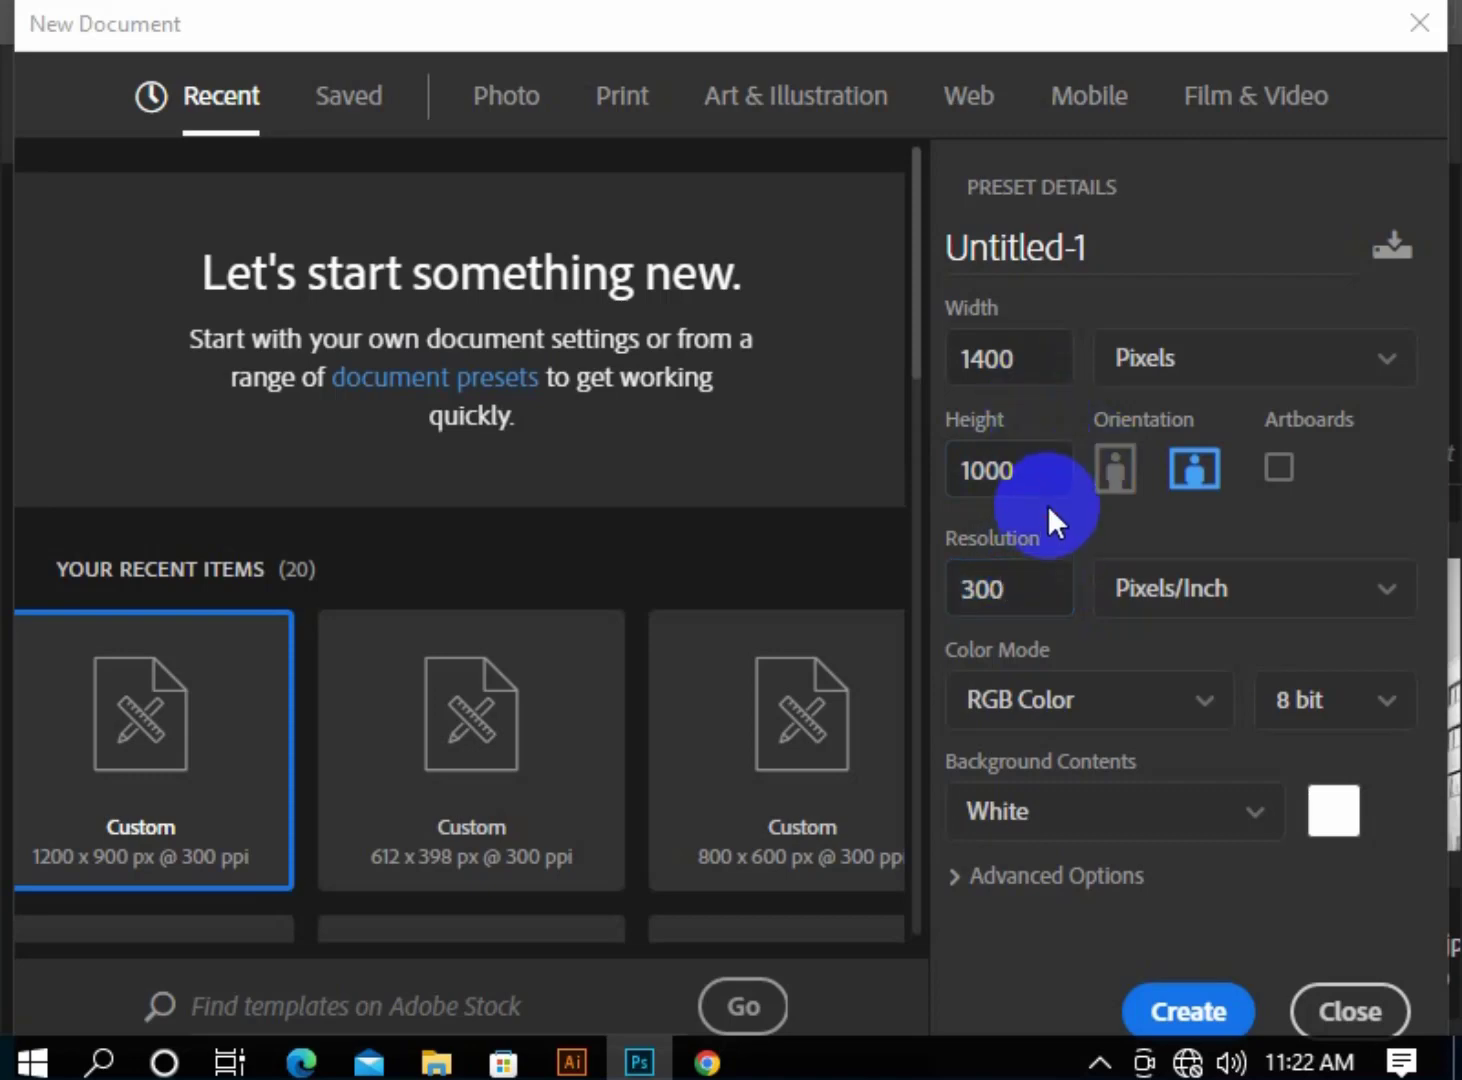
left_click(1207, 1010)
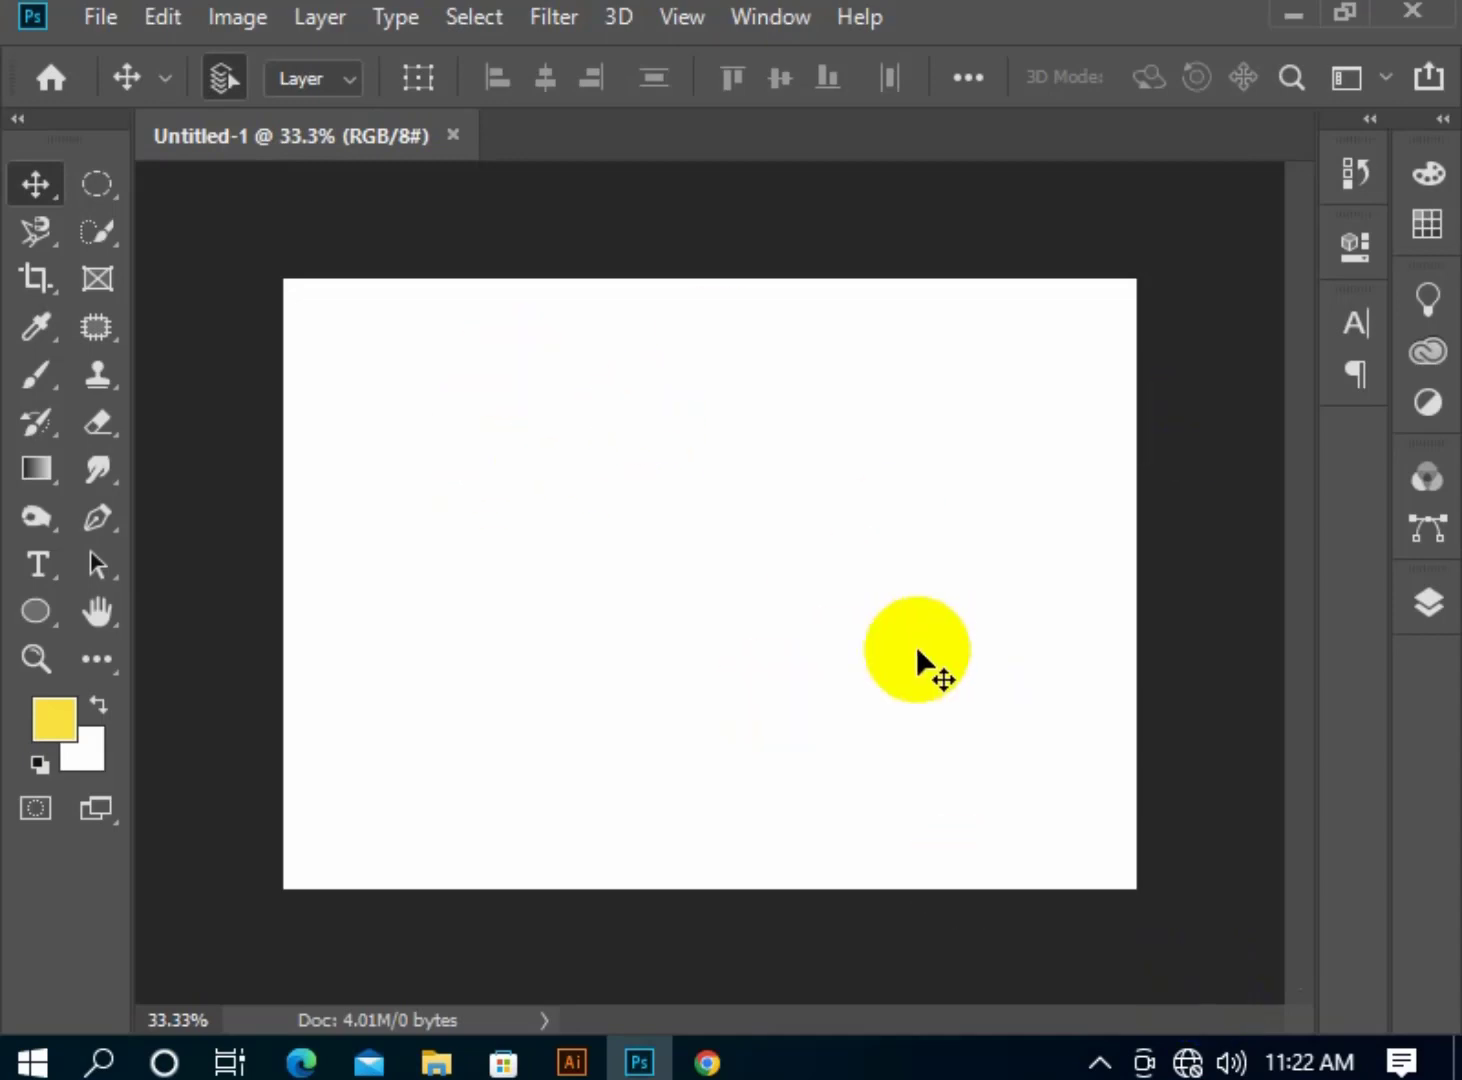
Unlock the Background layer, then add an empty layer above it and delete that layer again.
left_click(1414, 606)
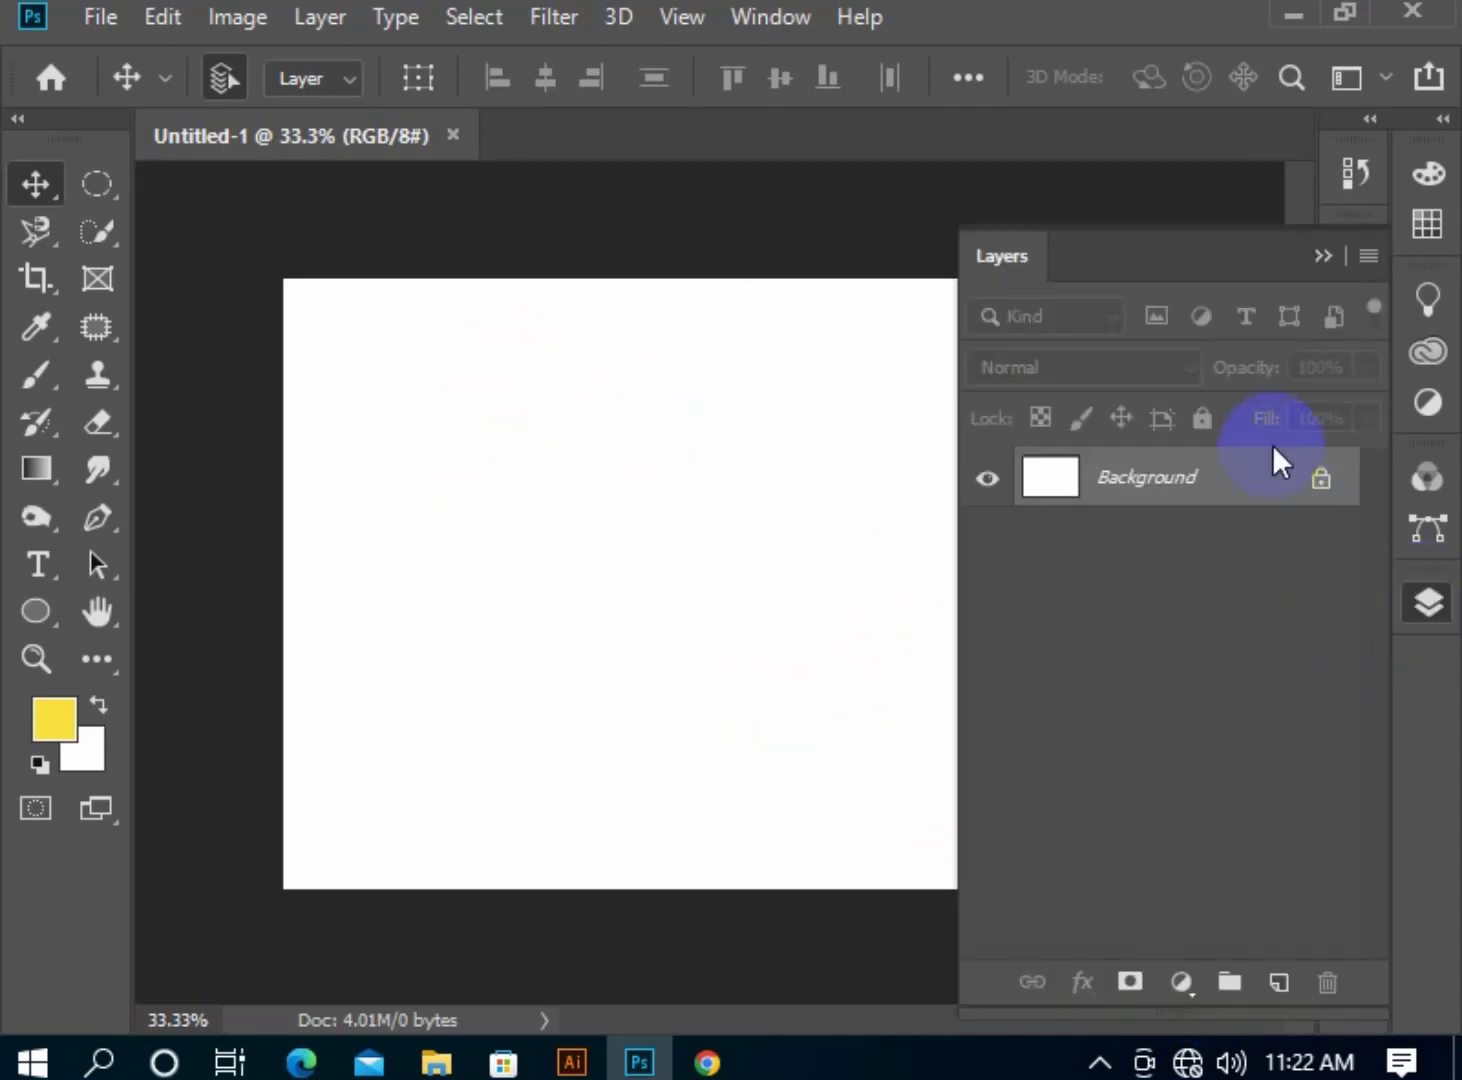
left_click(1322, 474)
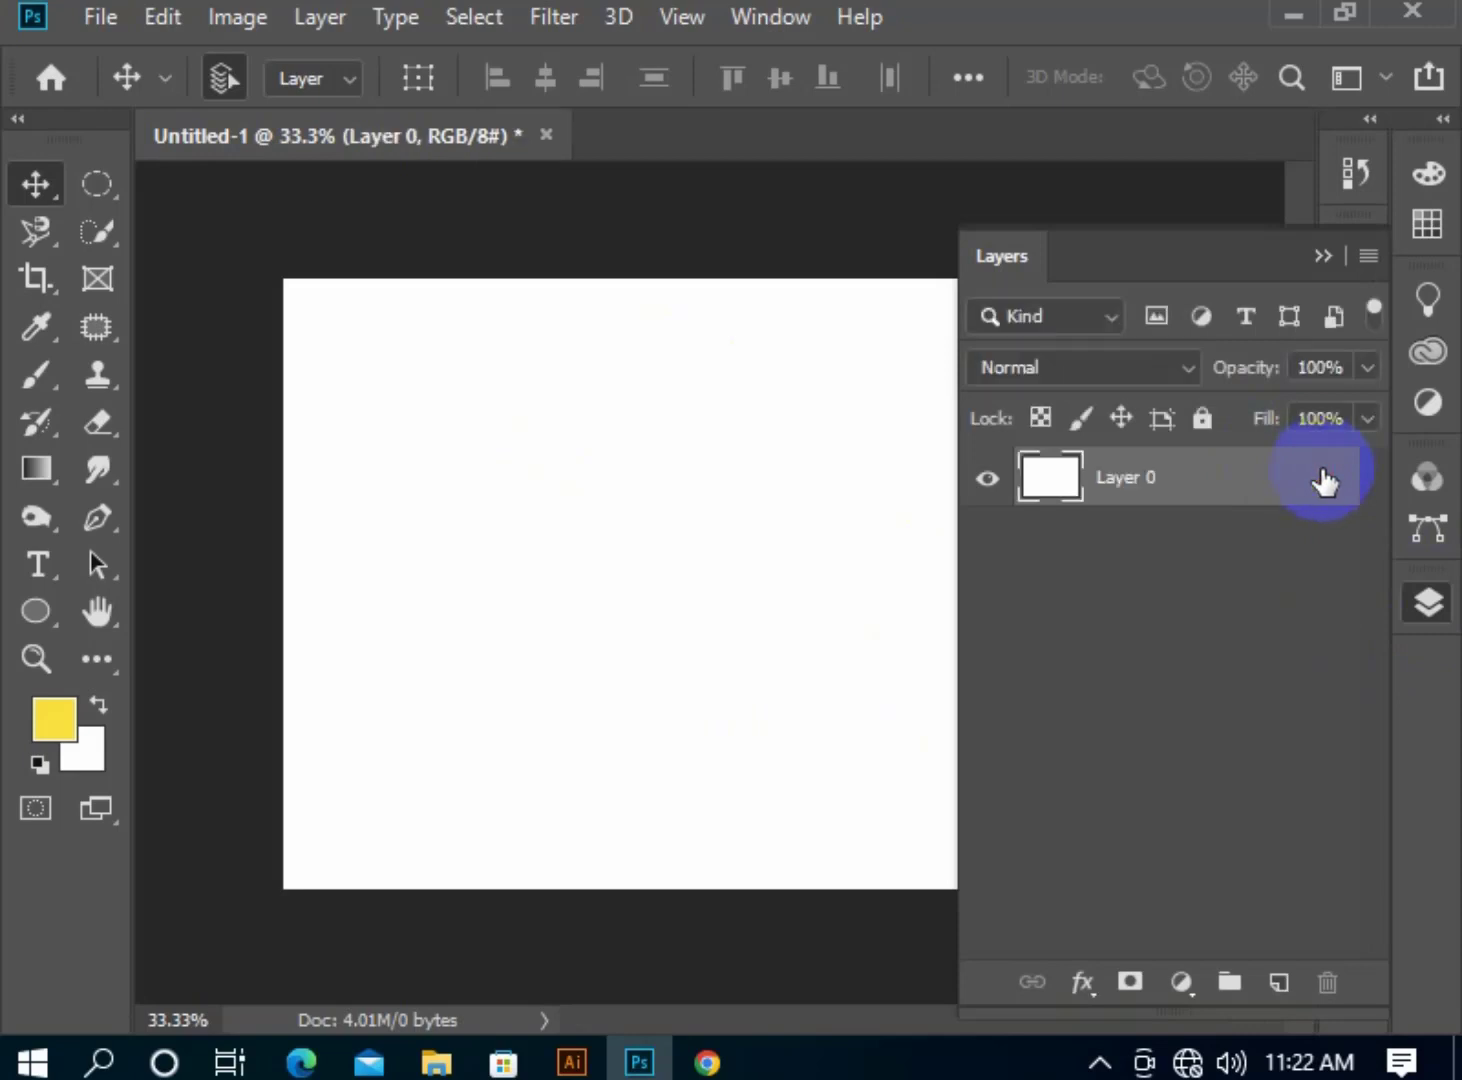
left_click(1279, 980)
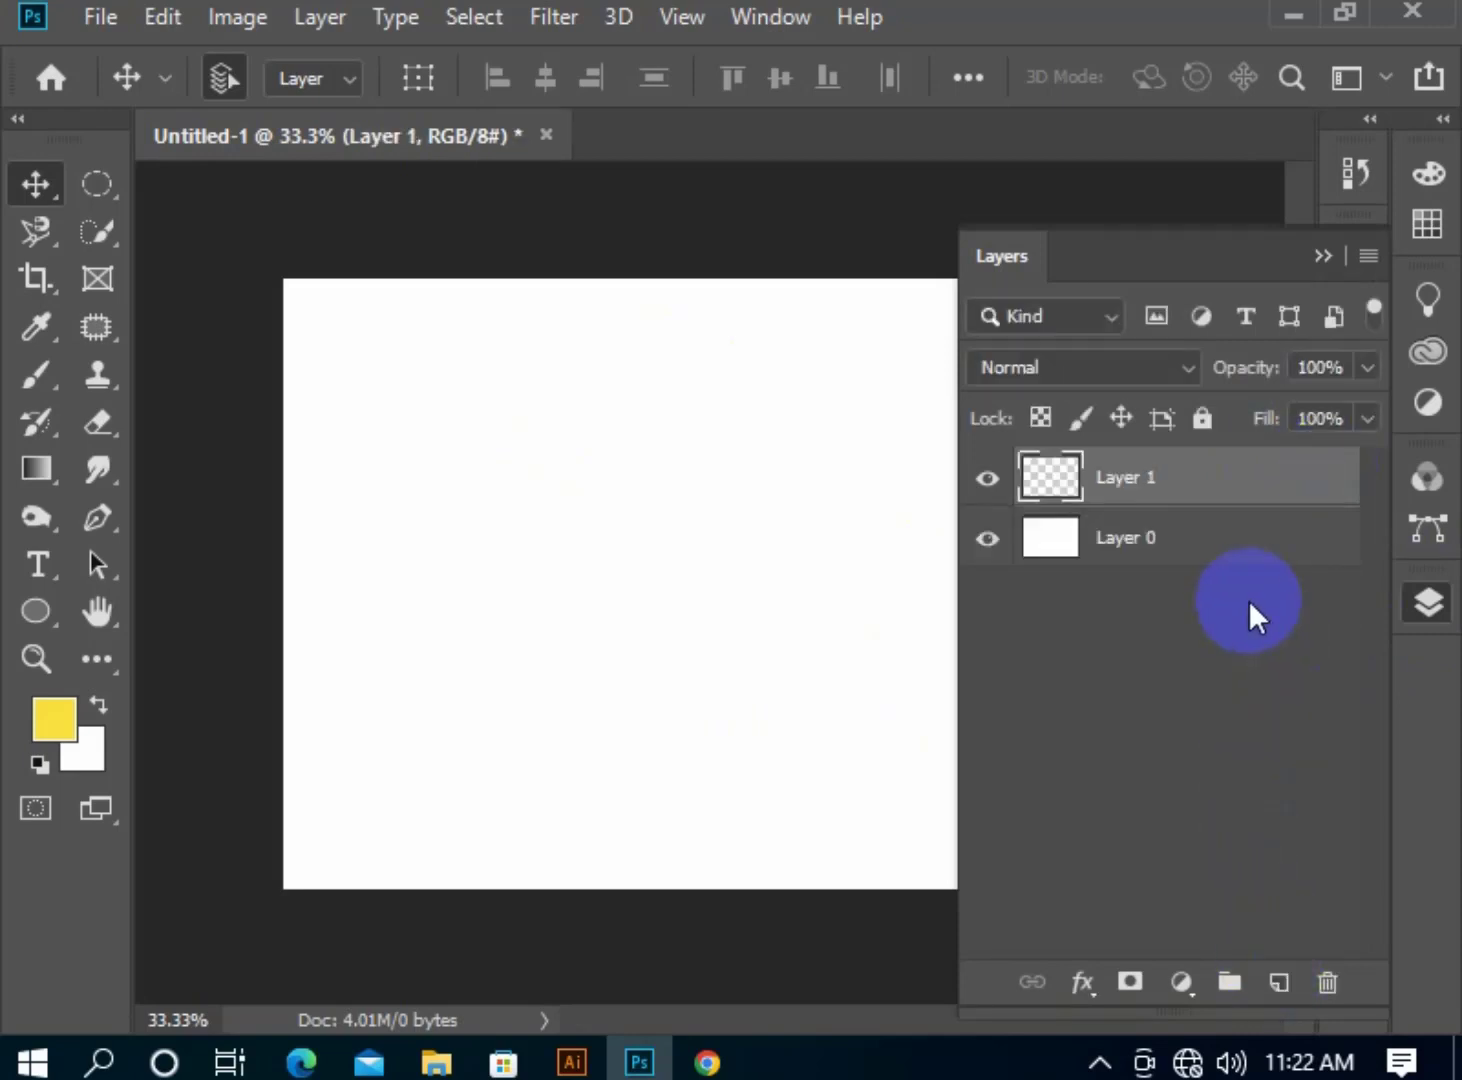
key("Delete")
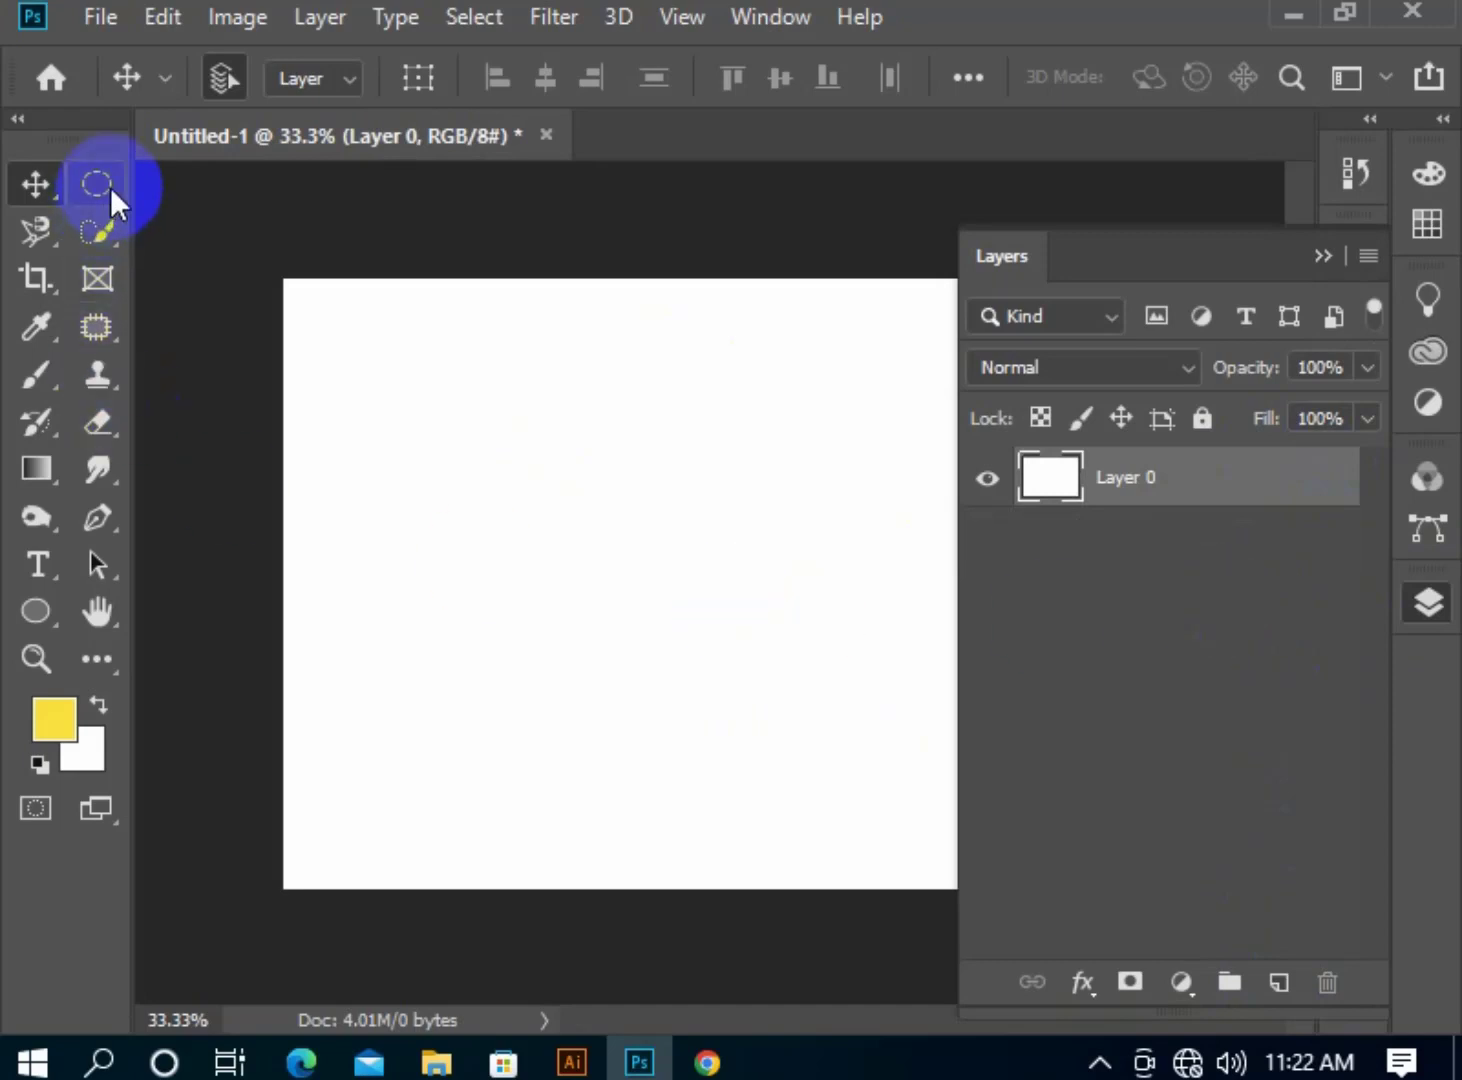
Draw a roughly circular selection in the upper middle of the canvas with the Elliptical Marquee tool.
left_click_drag(110, 187, 311, 216)
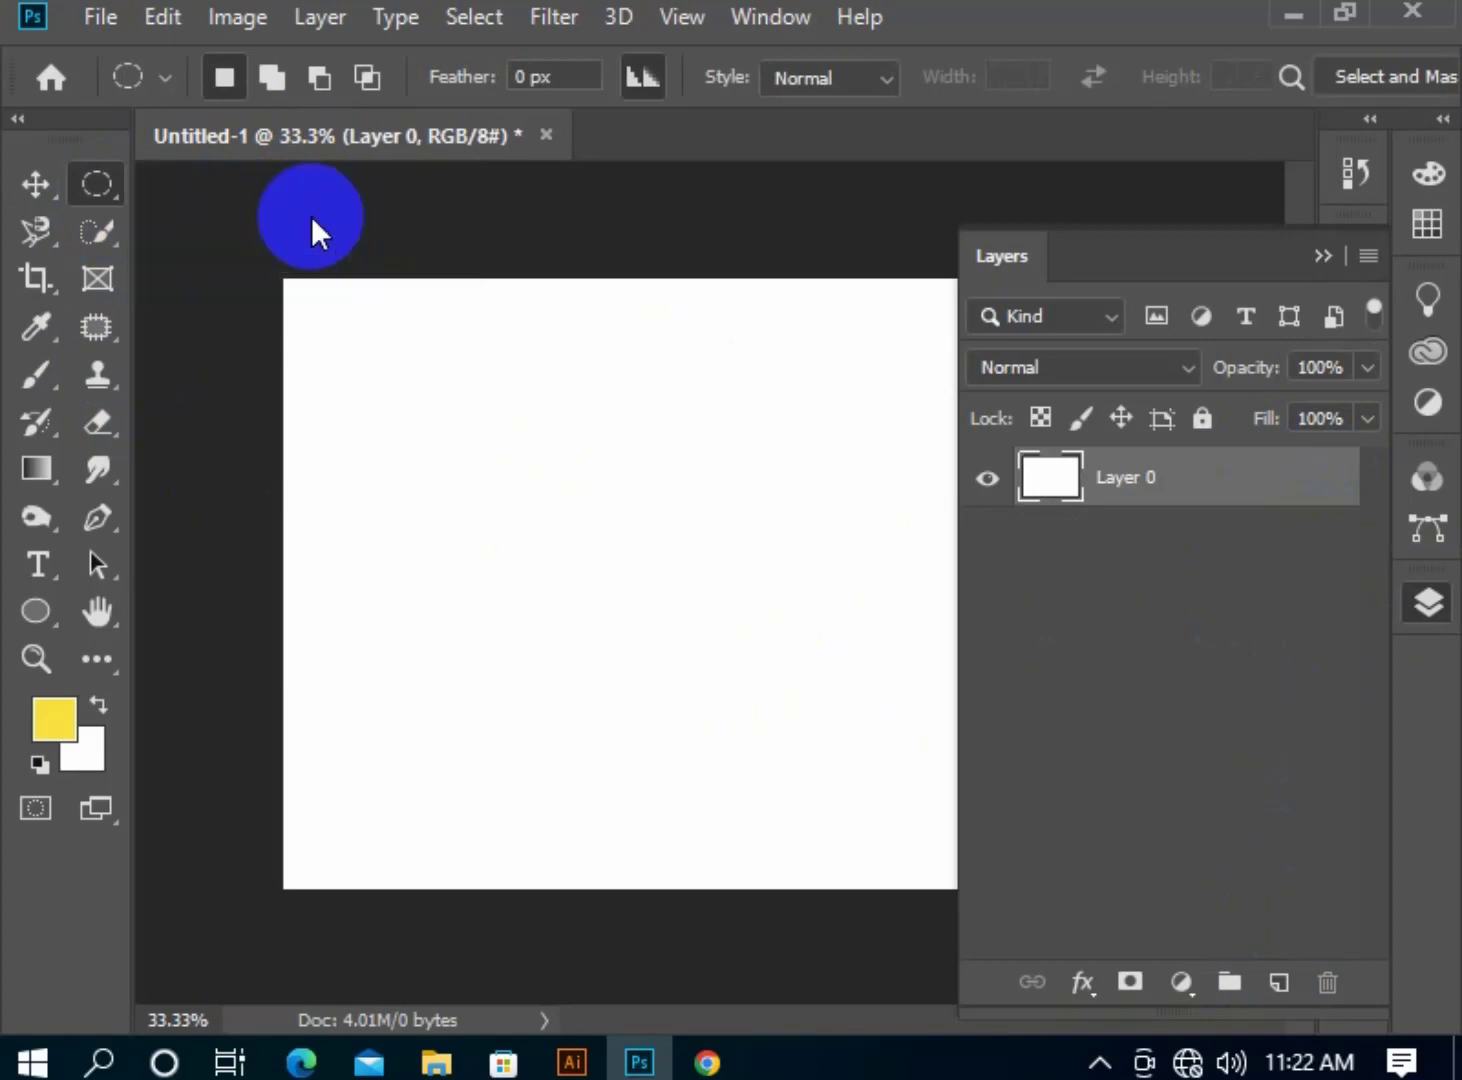
left_click_drag(487, 364, 826, 702)
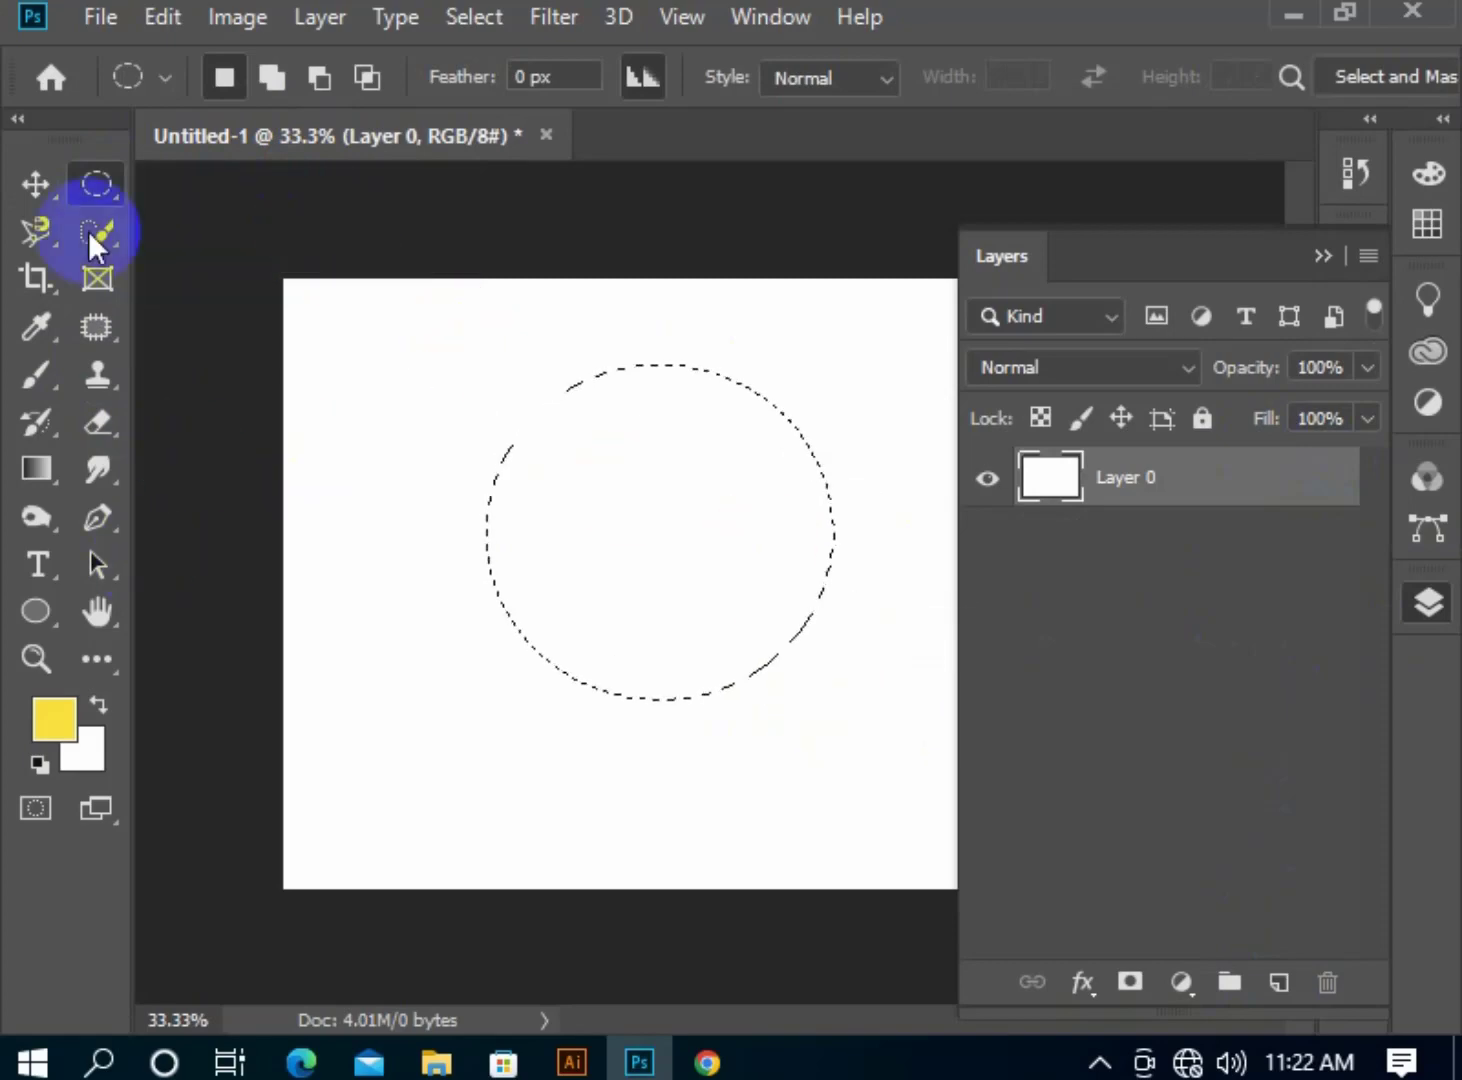
left_click(34, 186)
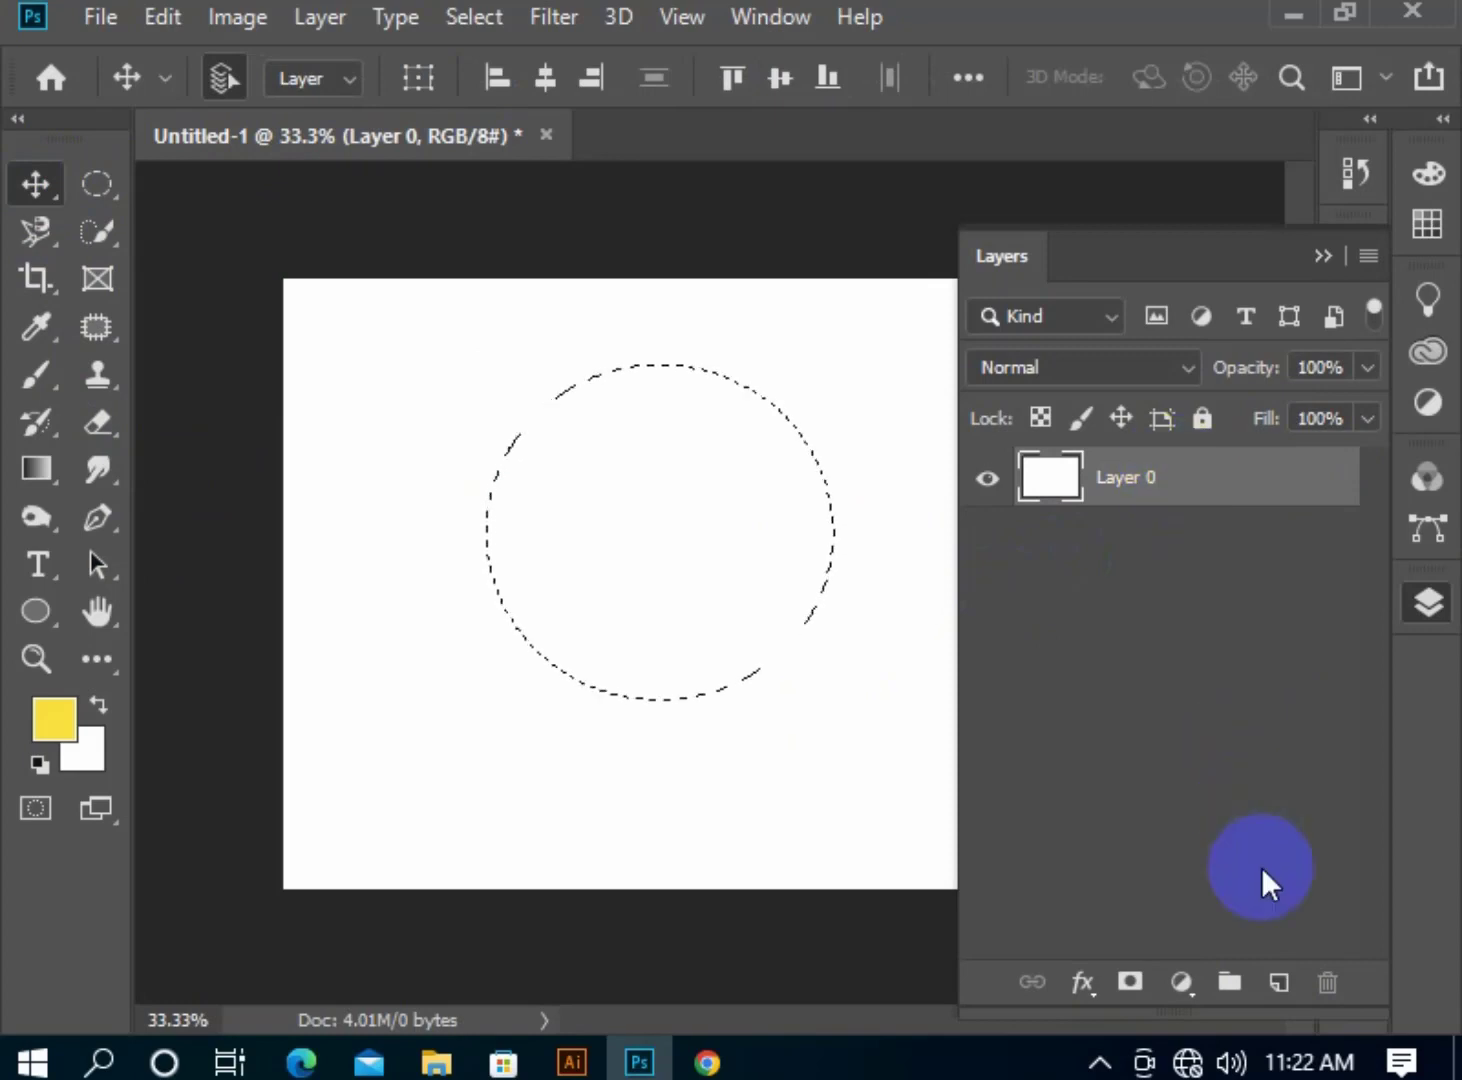
Add three empty layers above Layer 0.
left_click(1278, 982)
left_click(1278, 983)
left_click(1278, 983)
Clear the pixels inside the circular selection on Layer 0.
left_click(1217, 622)
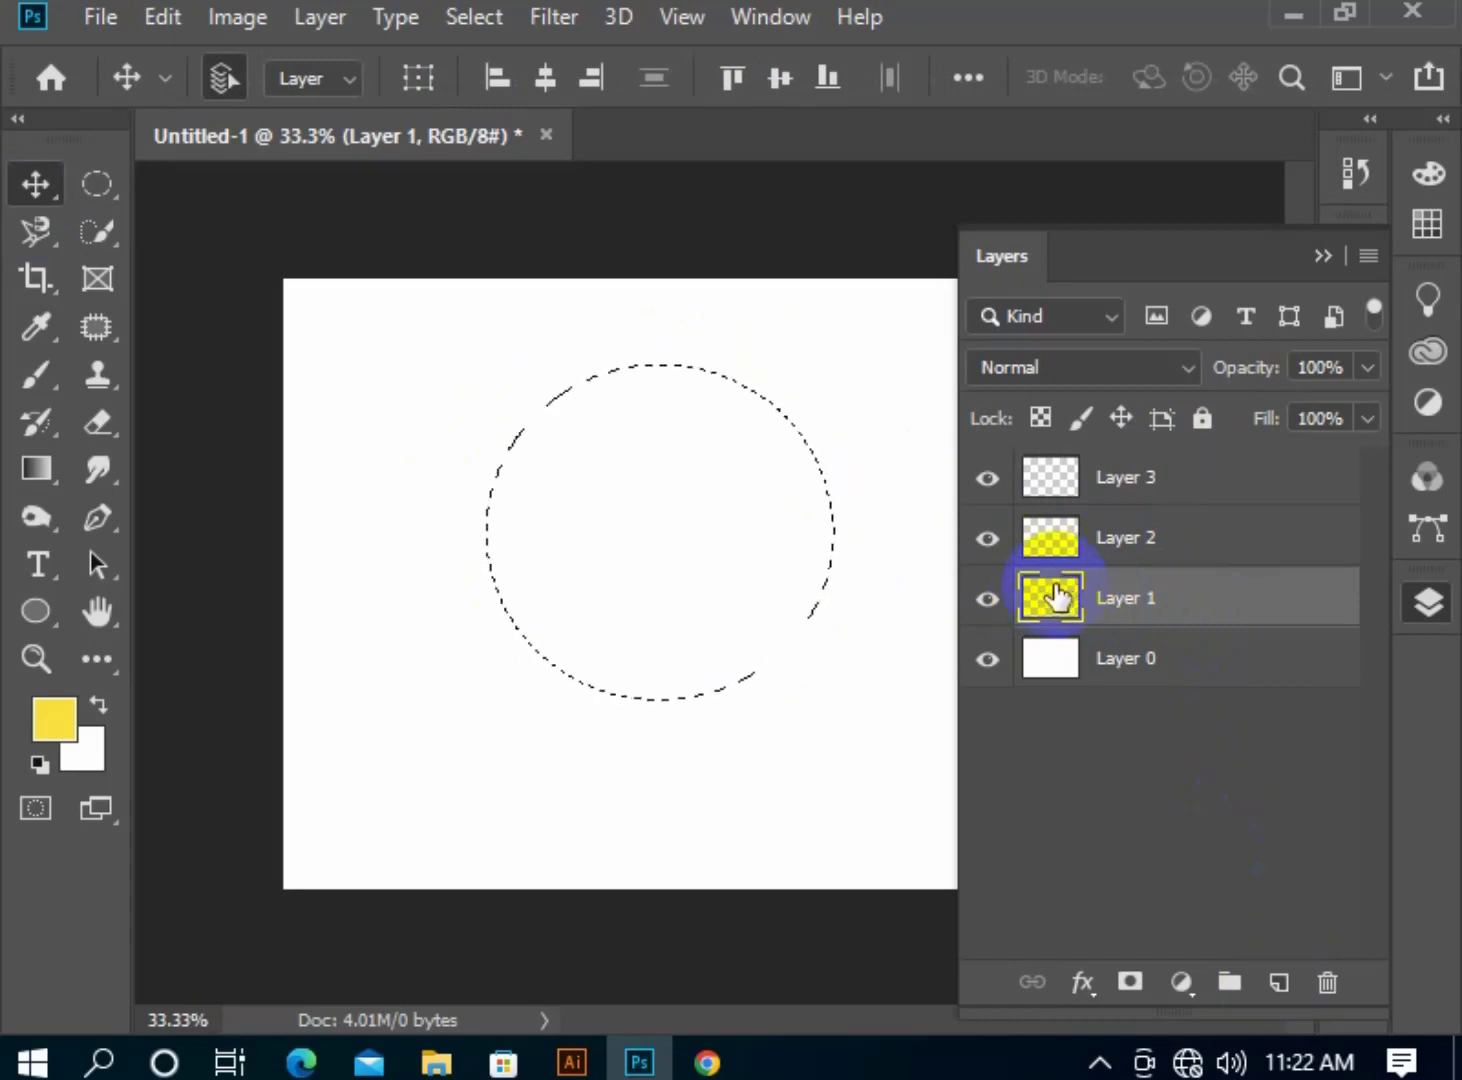
left_click(1100, 658)
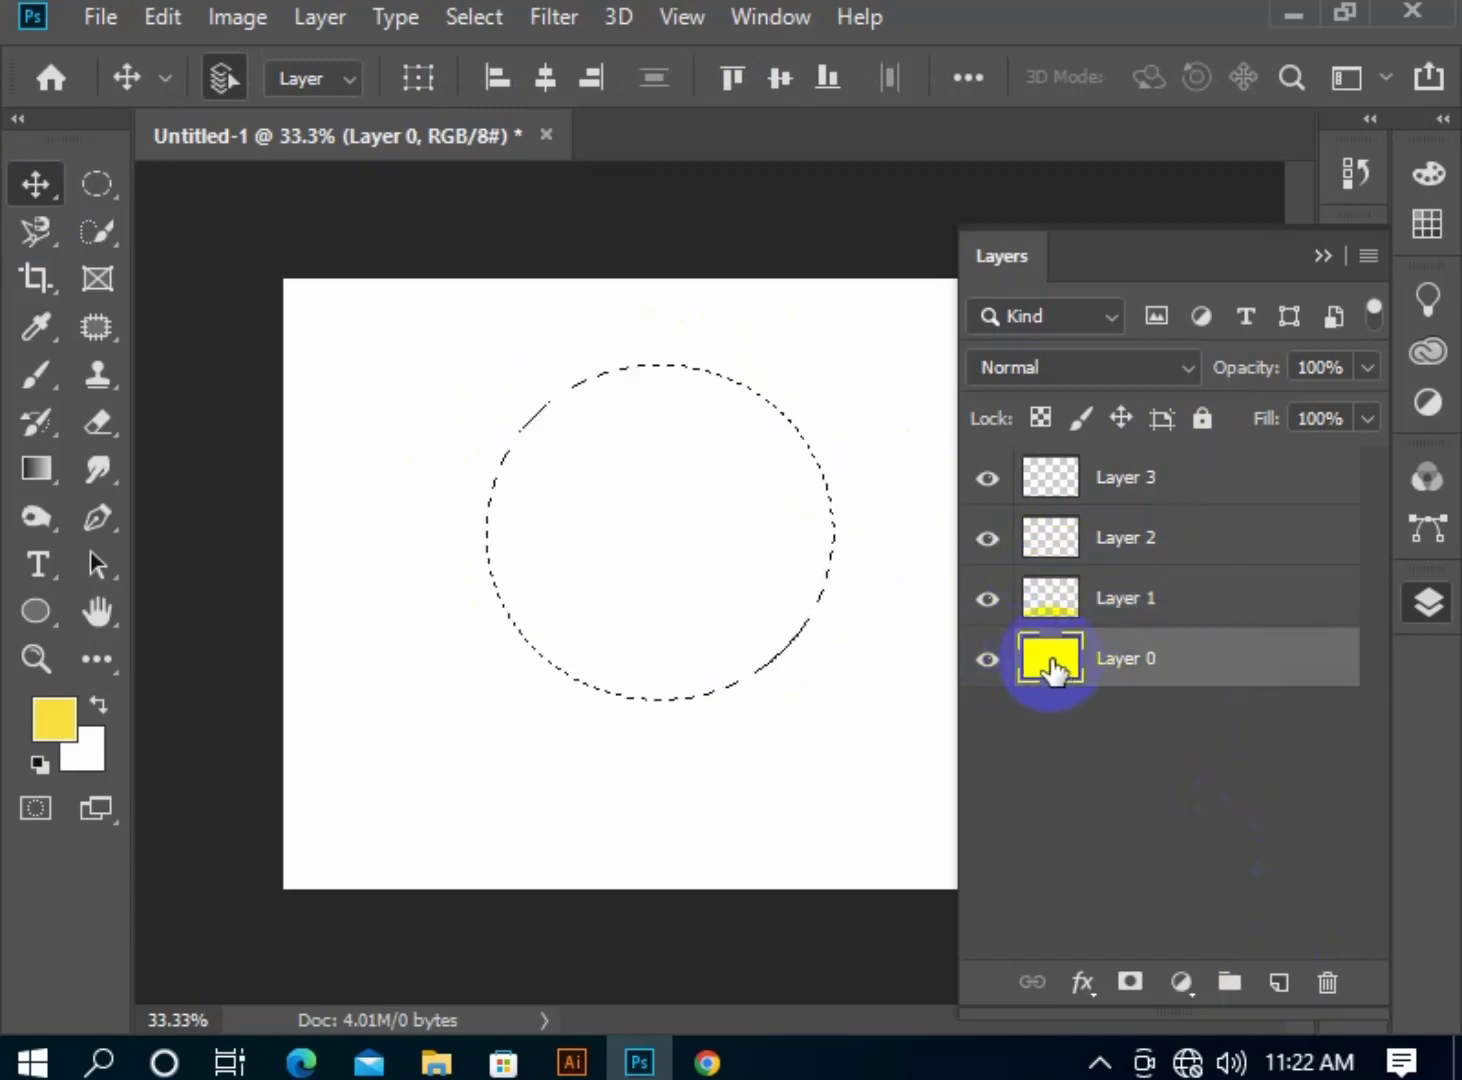
key("Delete")
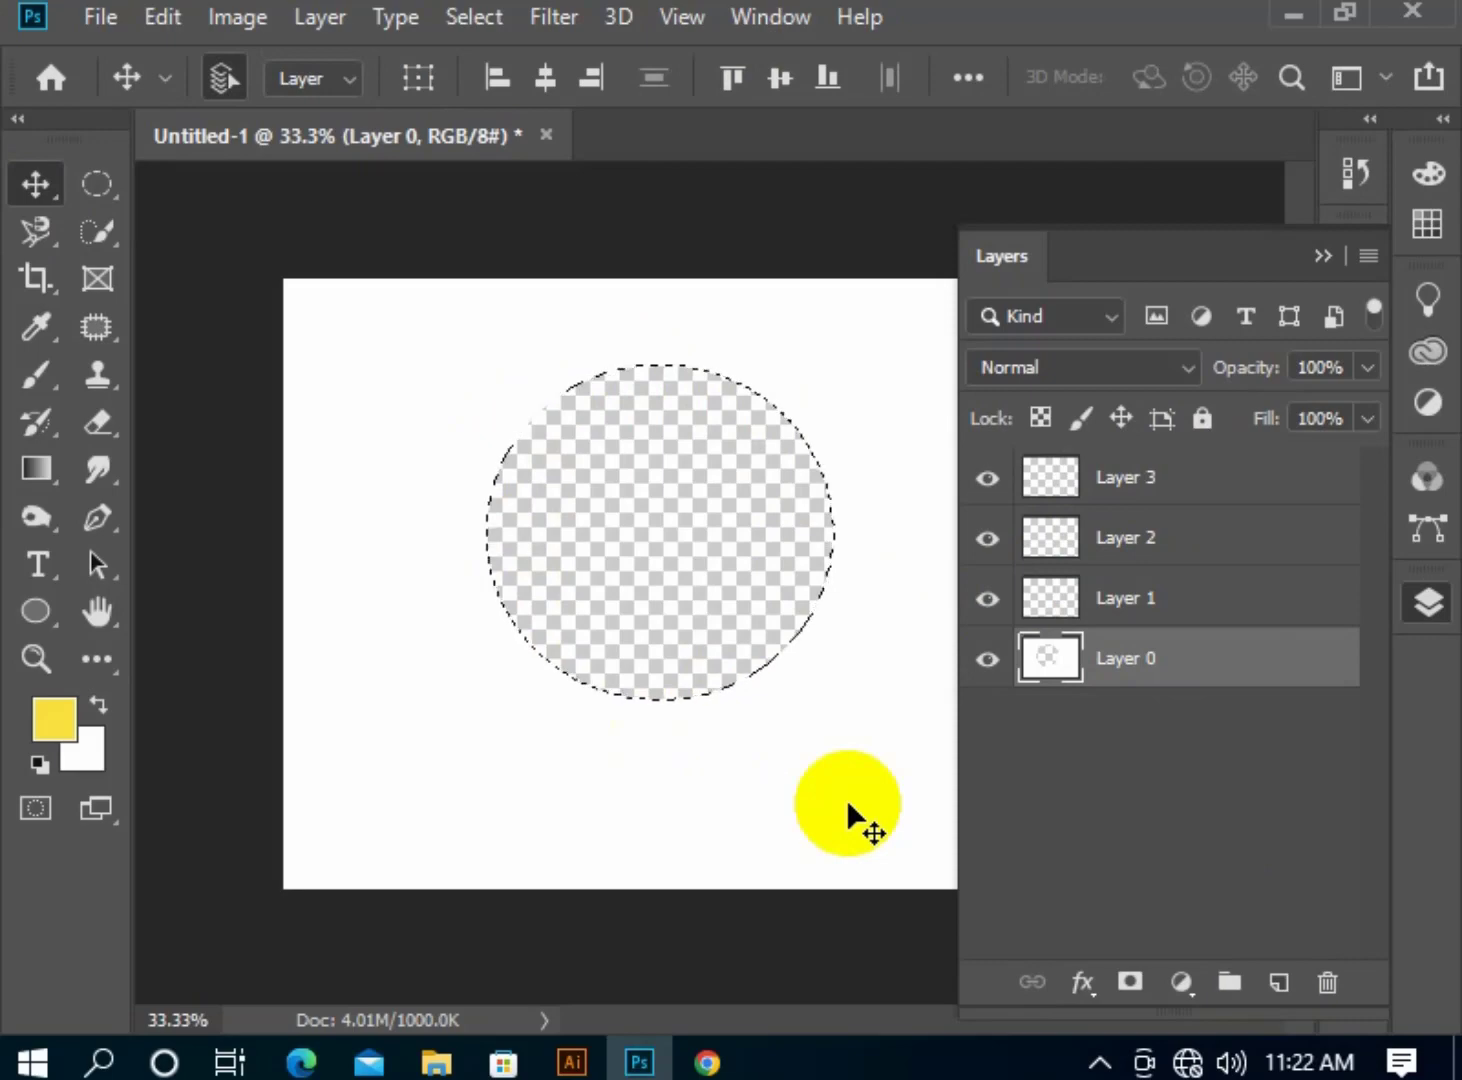
Set the foreground colour to near-black.
left_click(54, 719)
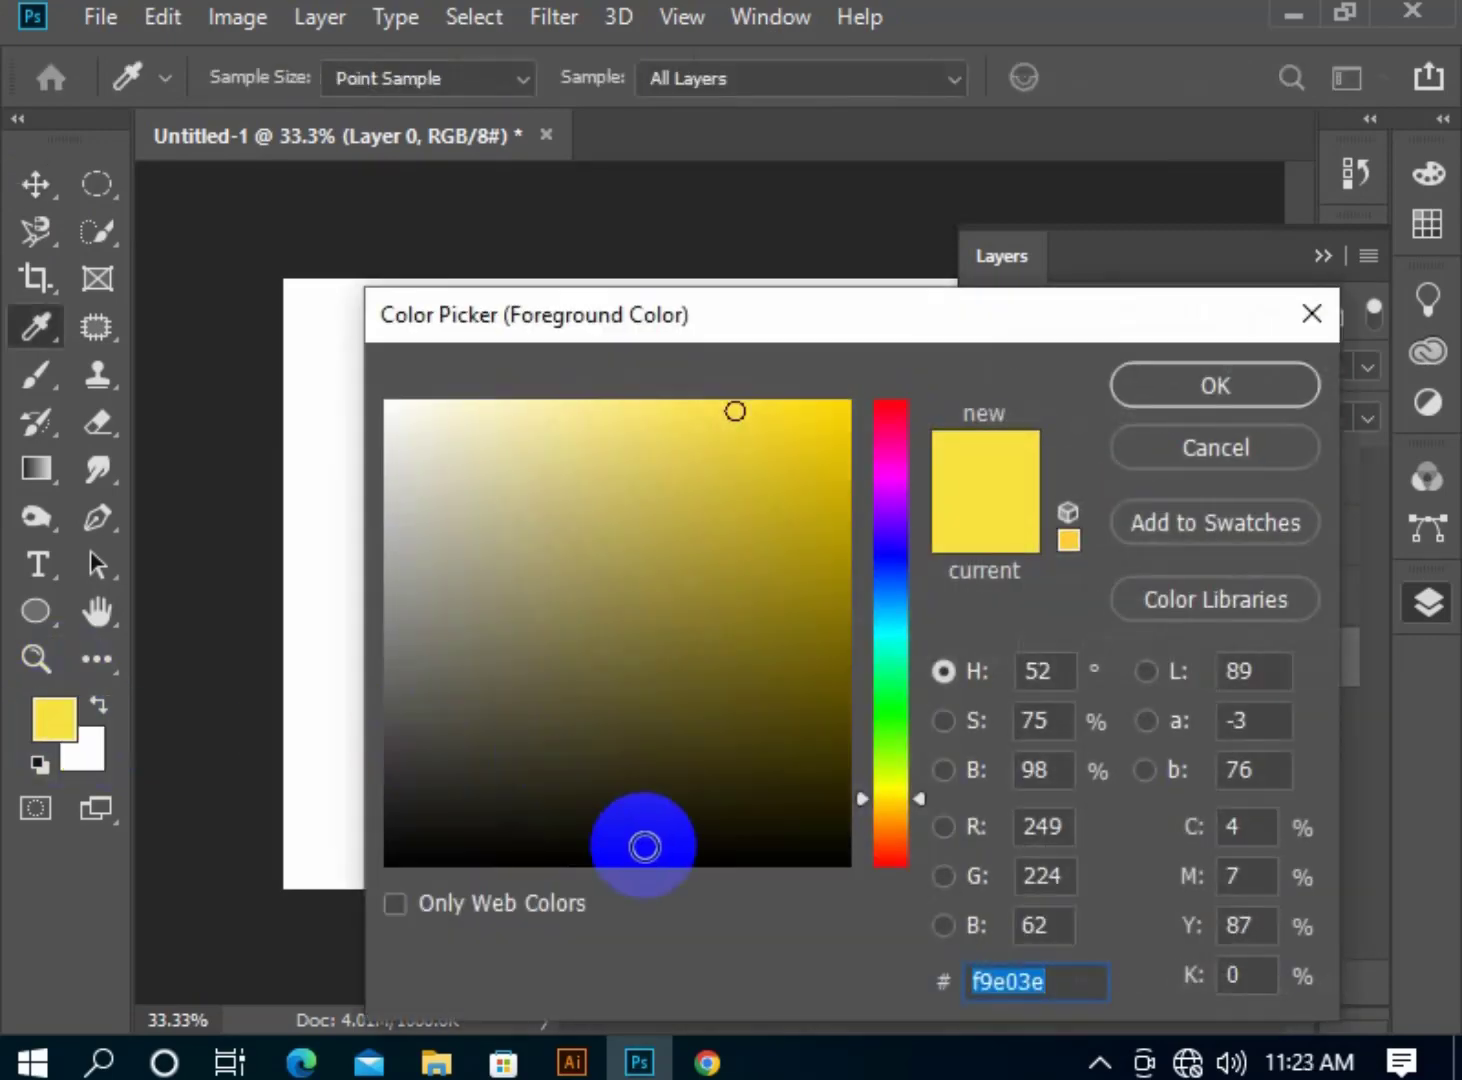
left_click(646, 848)
left_click(839, 847)
left_click(1160, 387)
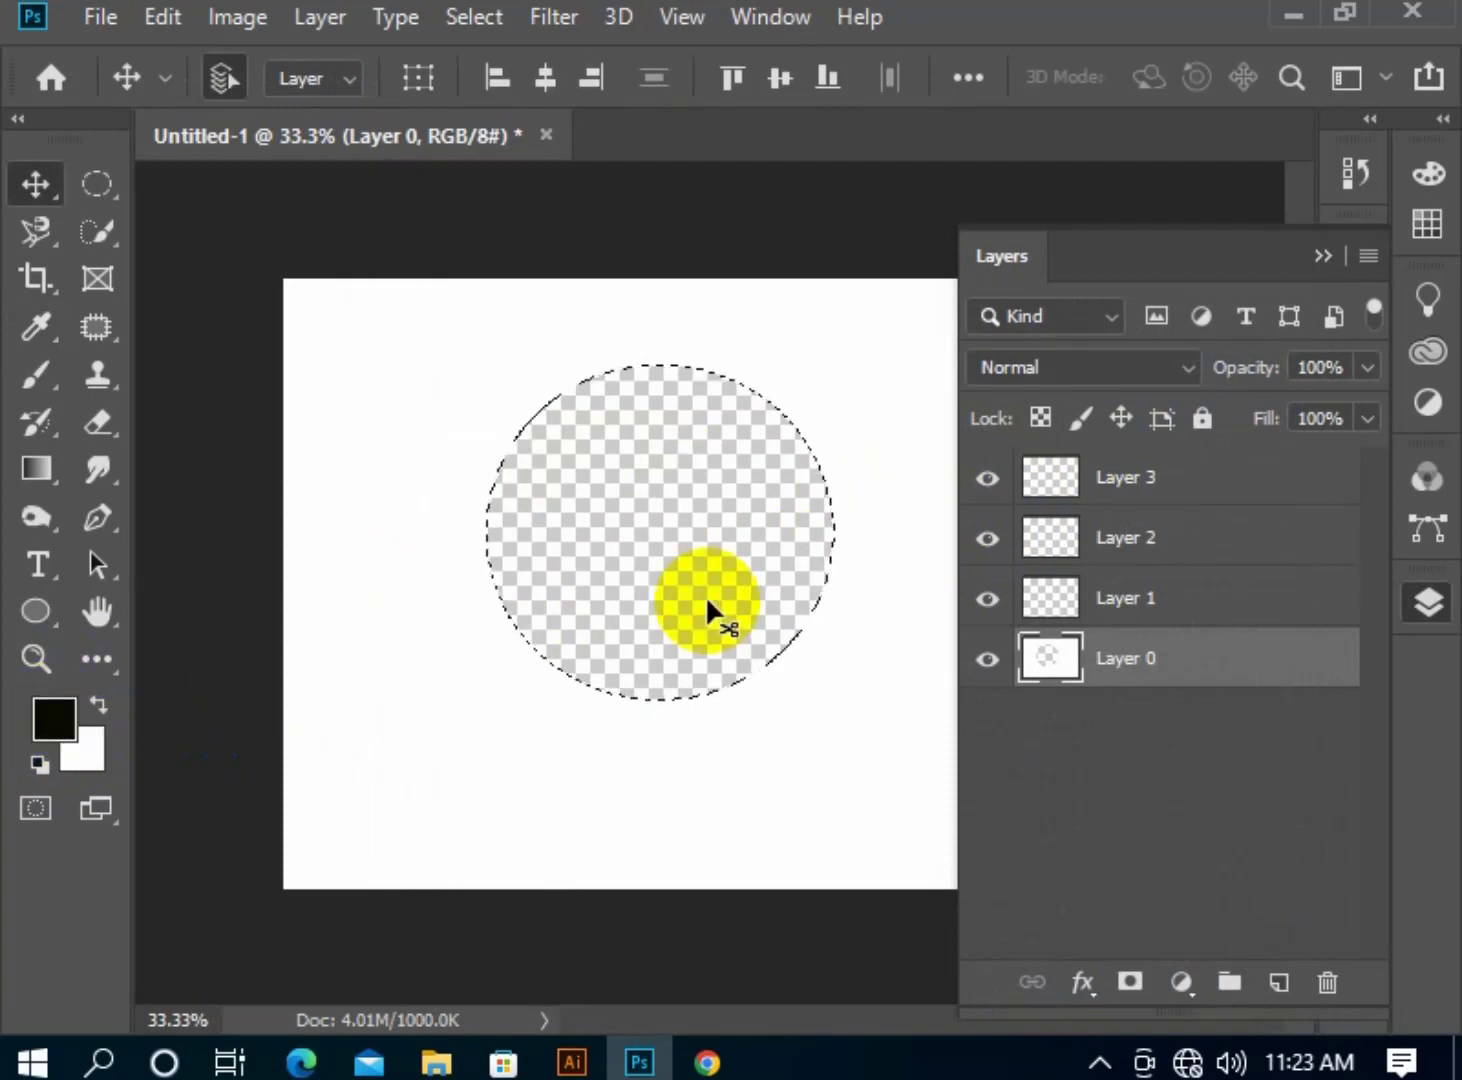
Fill the circular selection on Layer 0 with the foreground colour, then refill it with the white background colour.
key("alt+BackSpace")
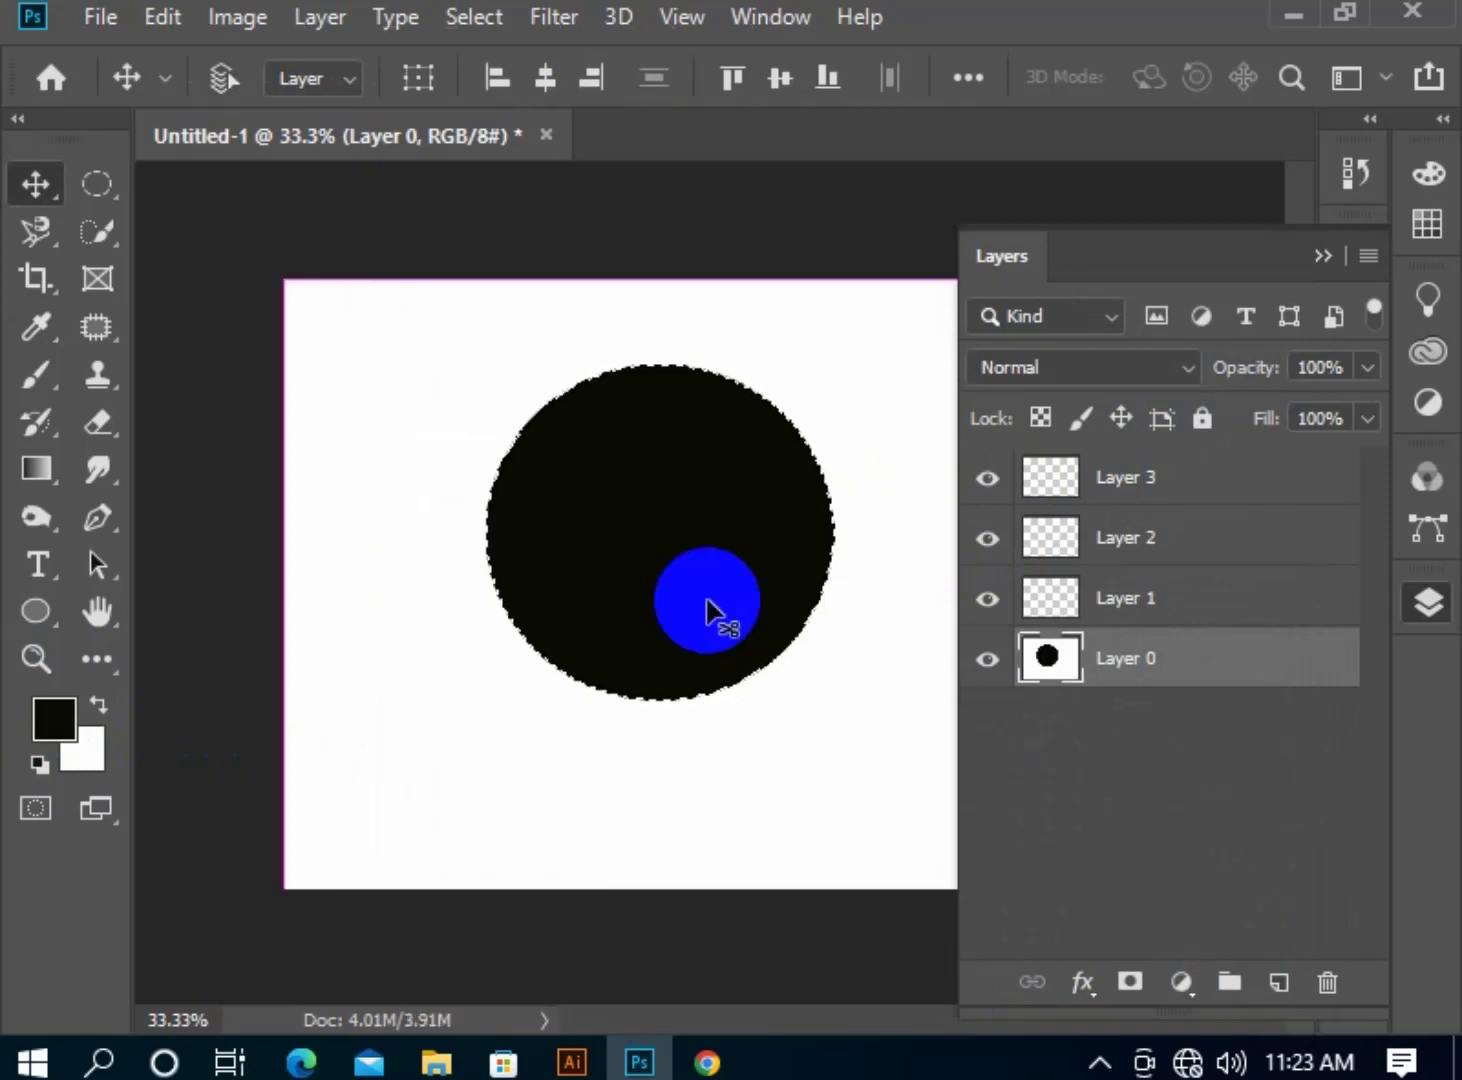
key("ctrl+z")
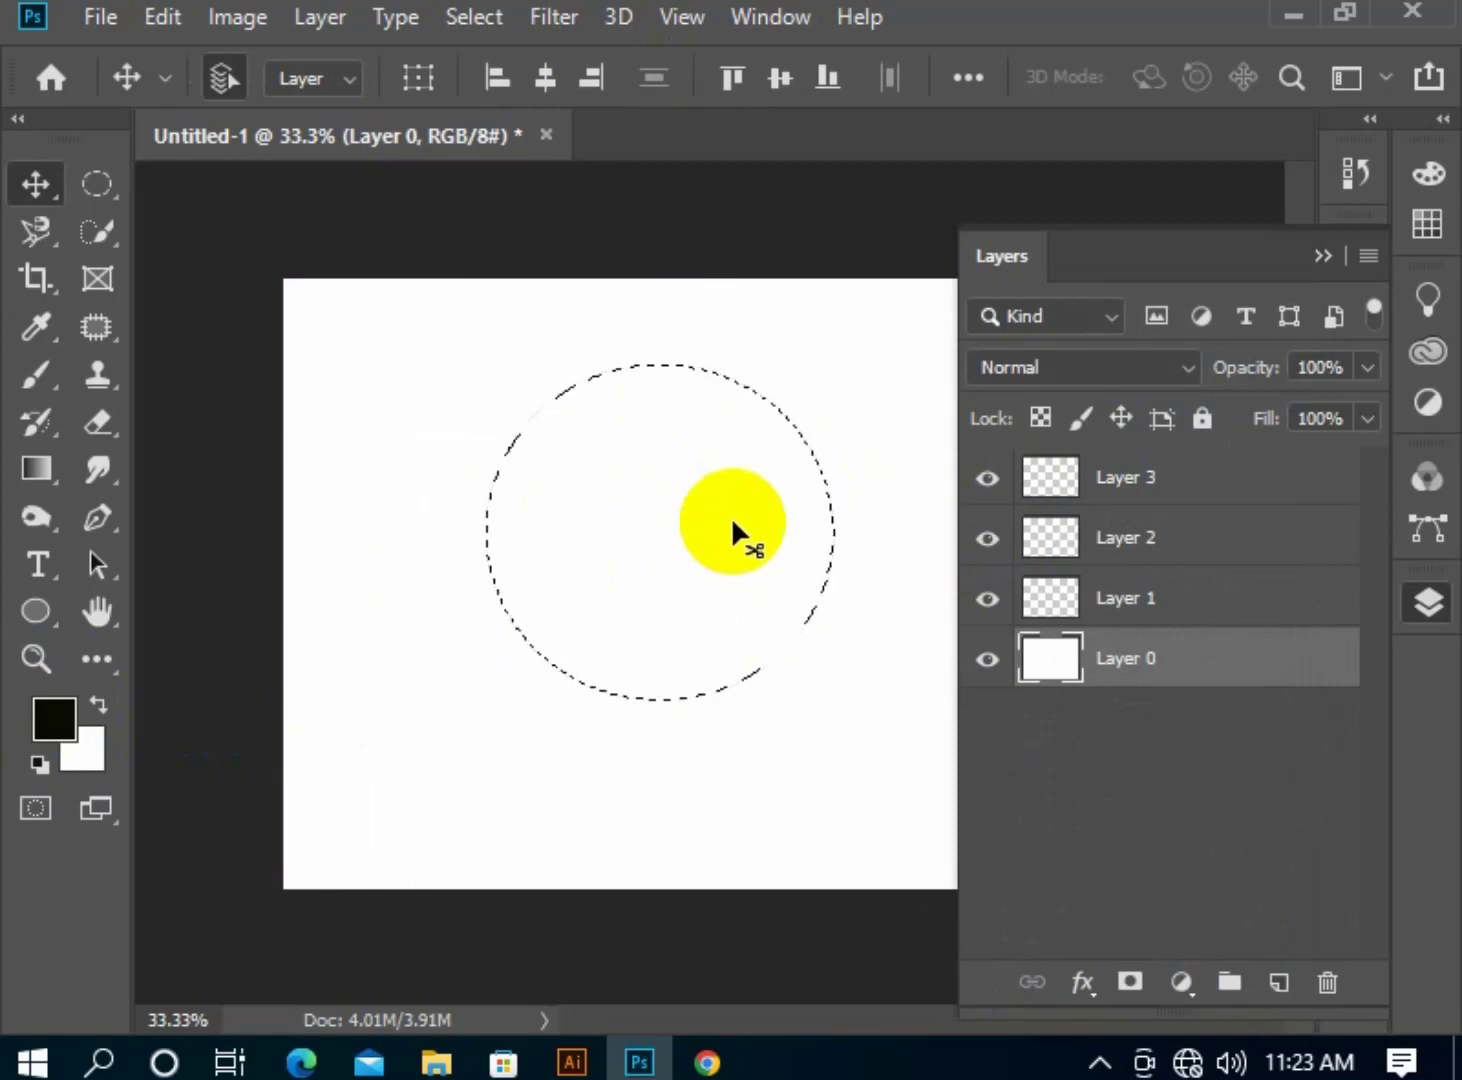
Fill the circular selection on Layer 2 with the foreground colour, then deselect and delete that layer.
left_click(1152, 545)
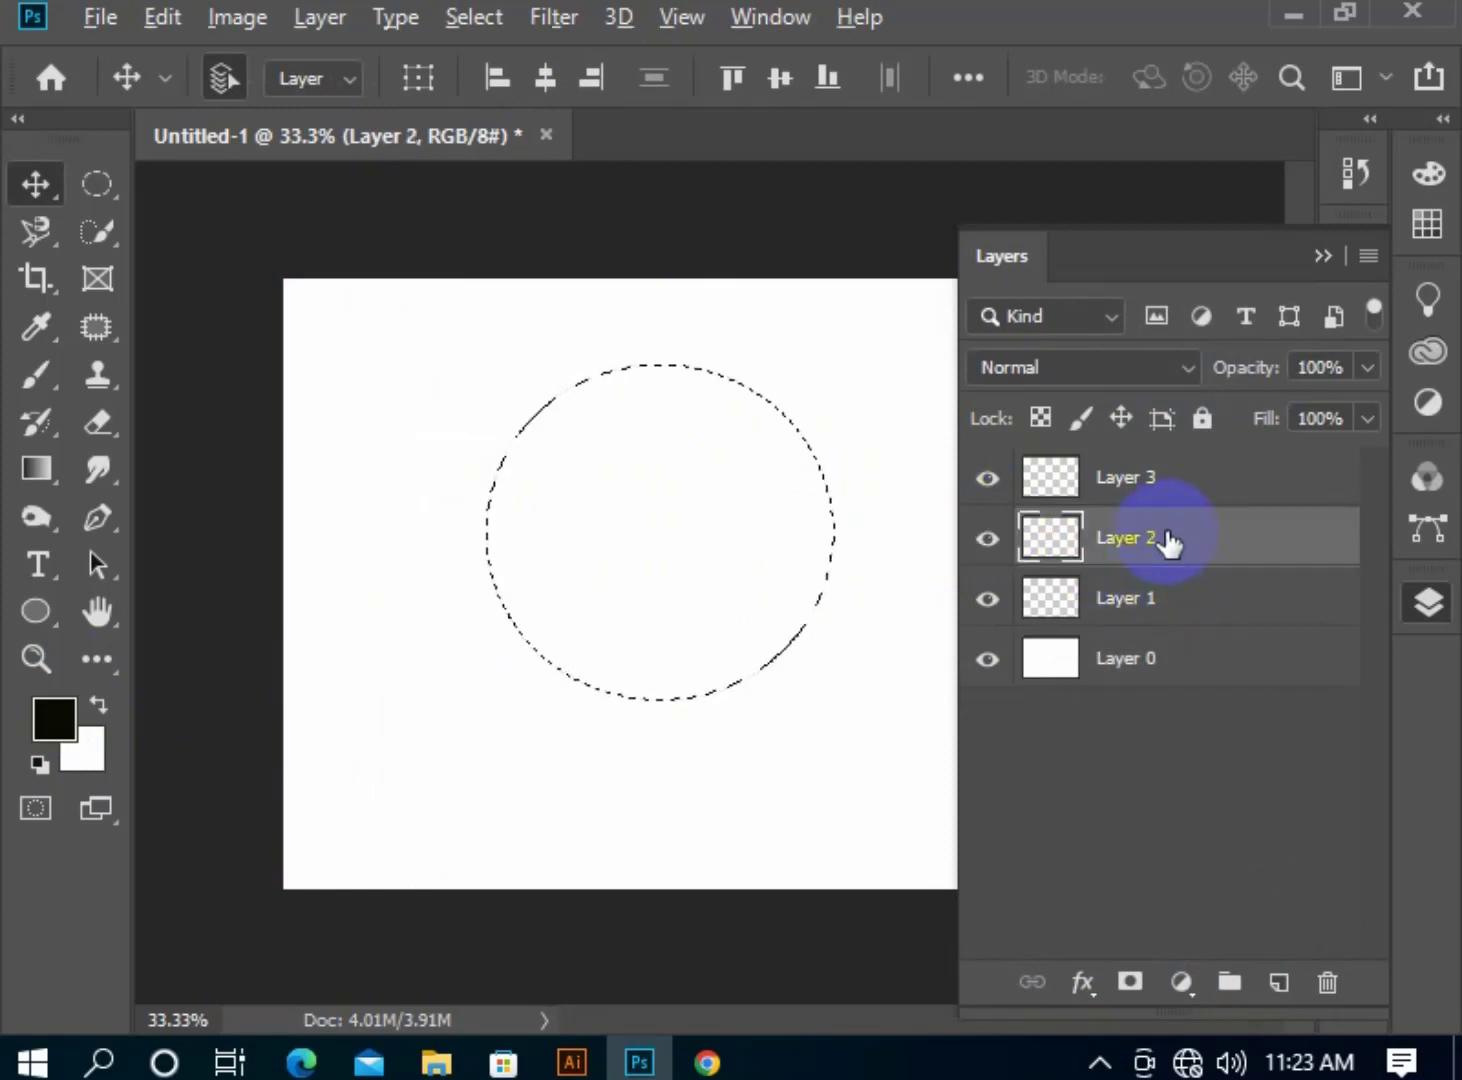
key("alt+BackSpace")
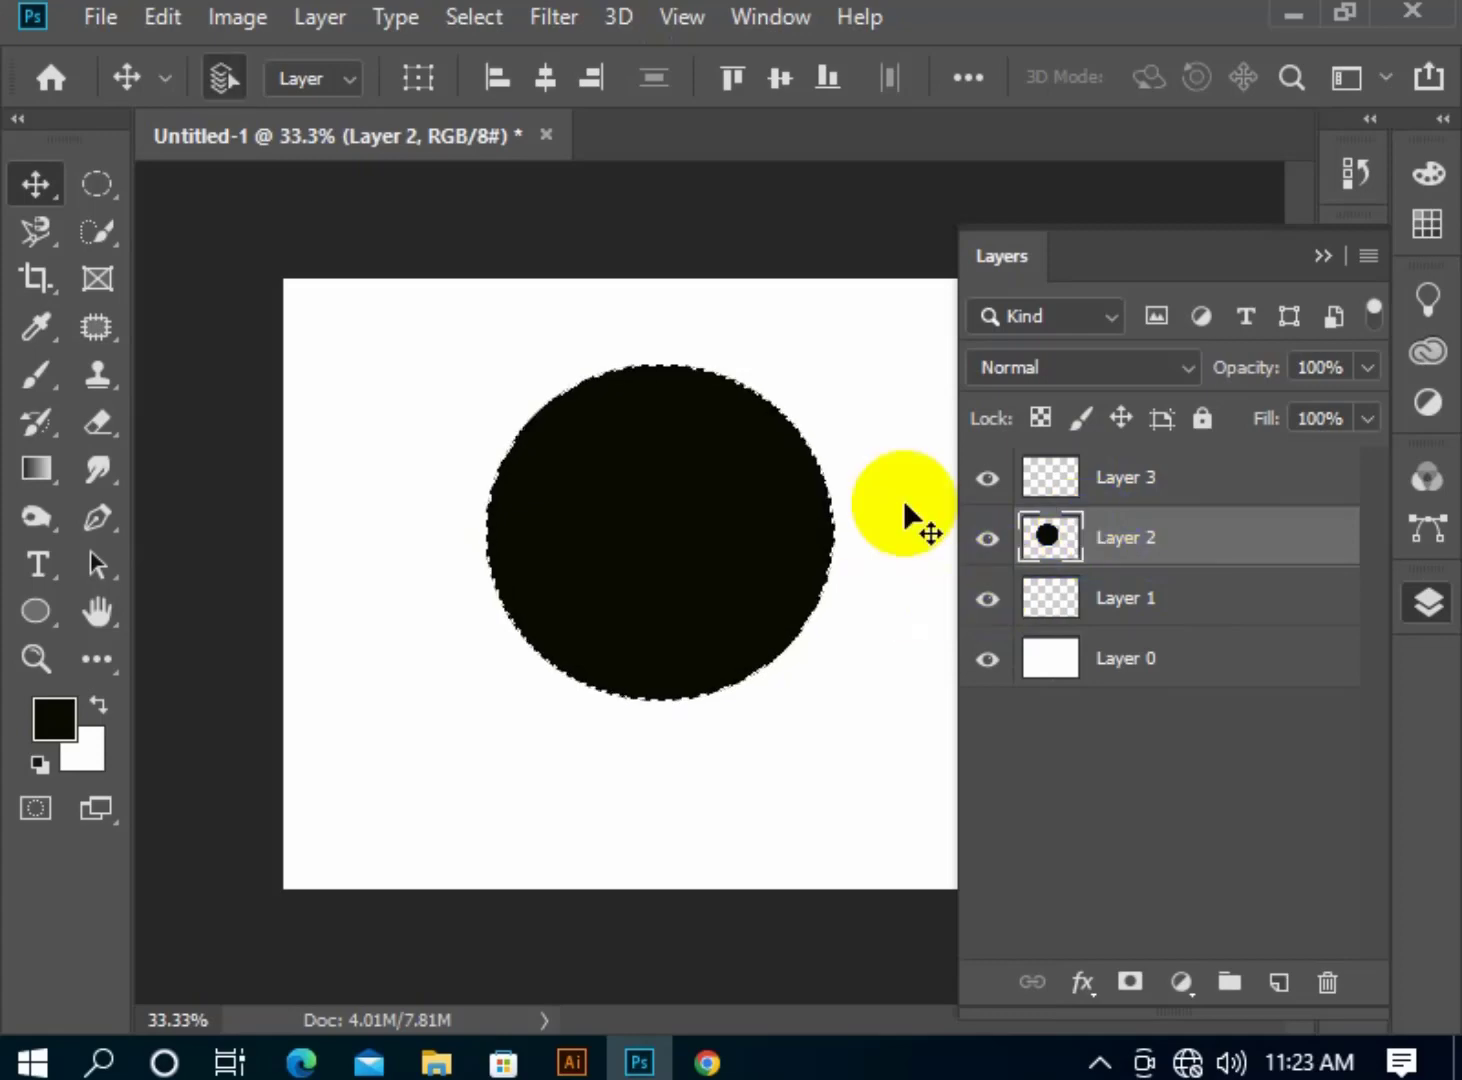
left_click_drag(764, 402, 741, 398)
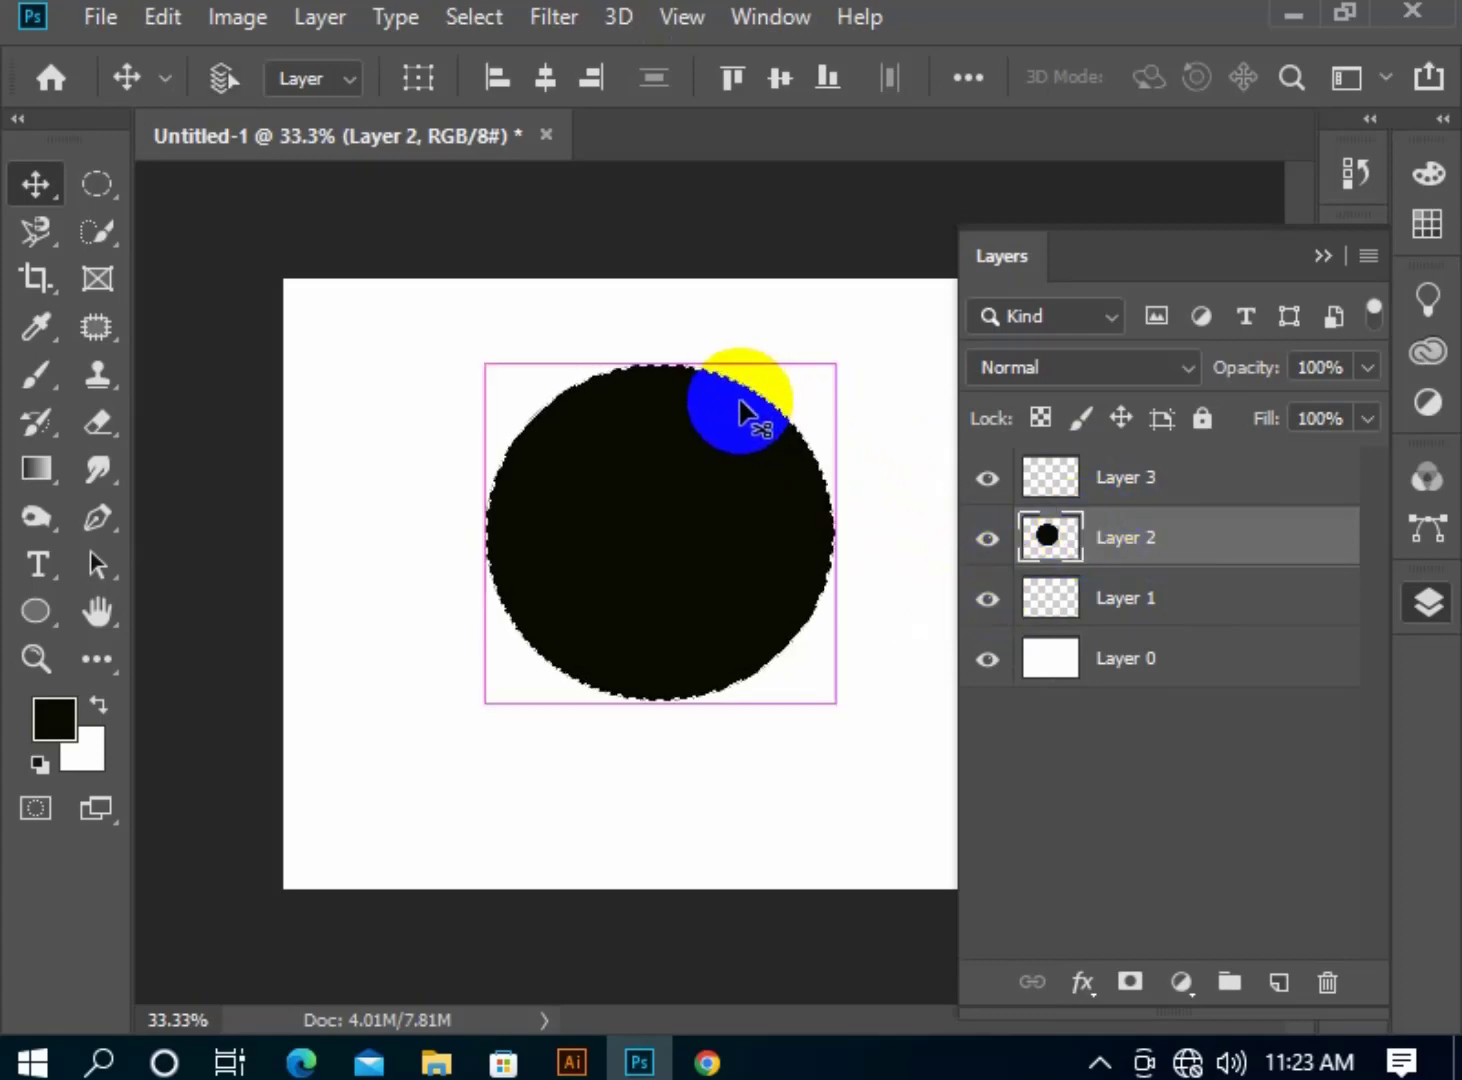
key("Delete")
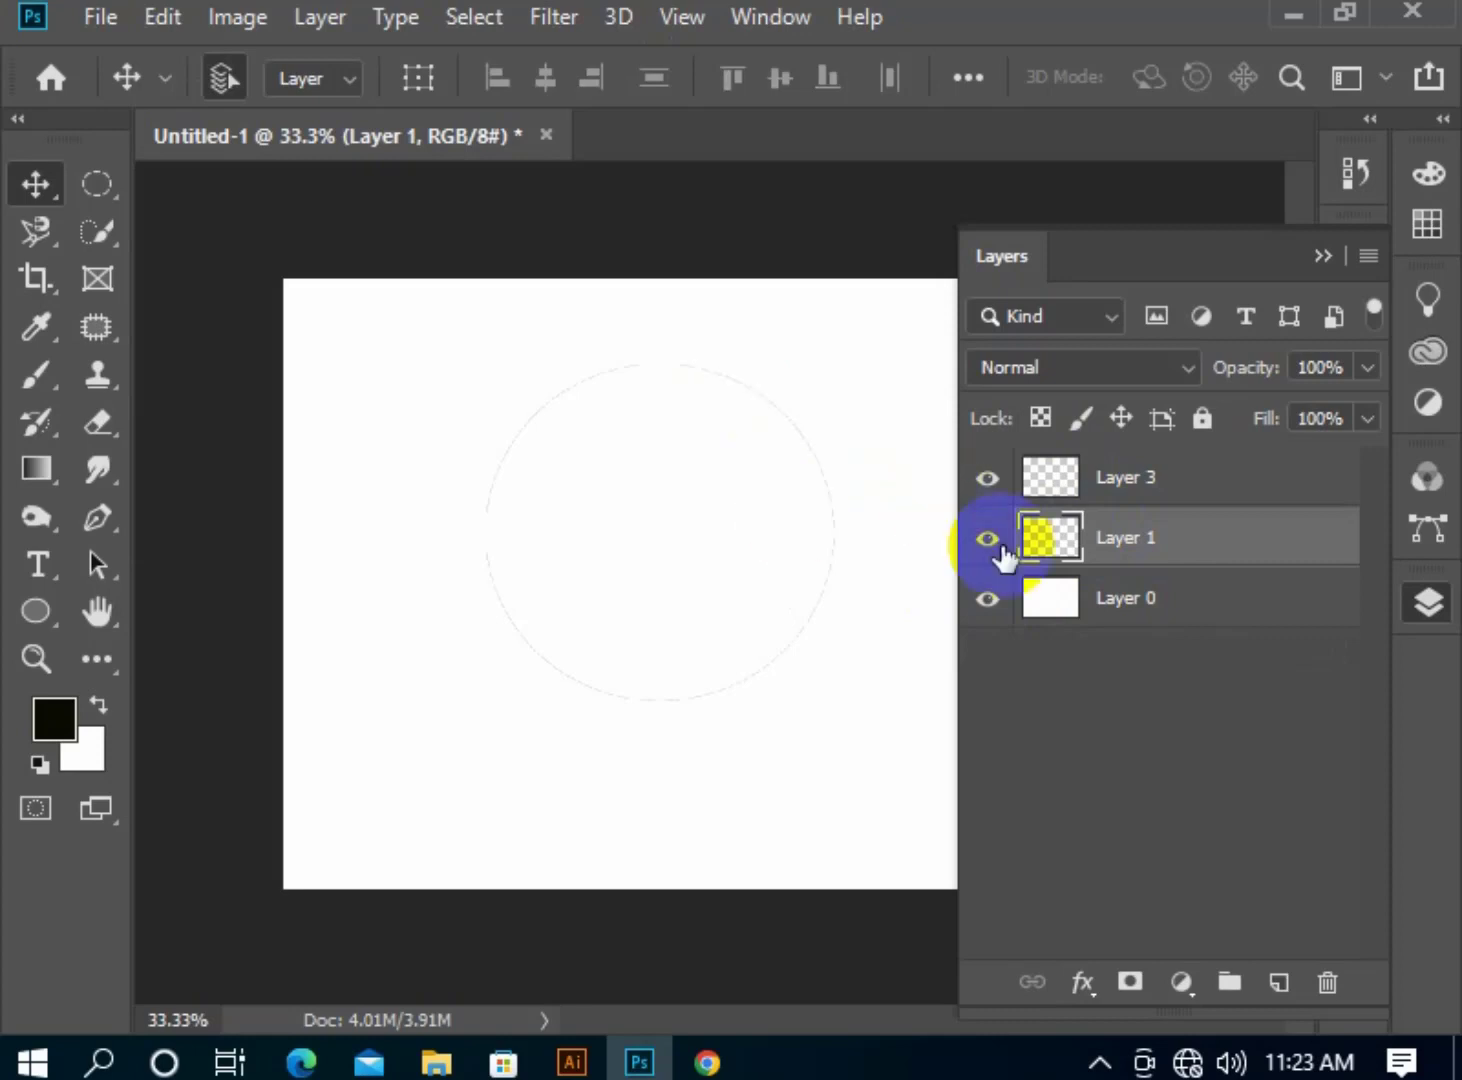
Fill the whole of Layer 0 with the white background colour.
left_click(1046, 594)
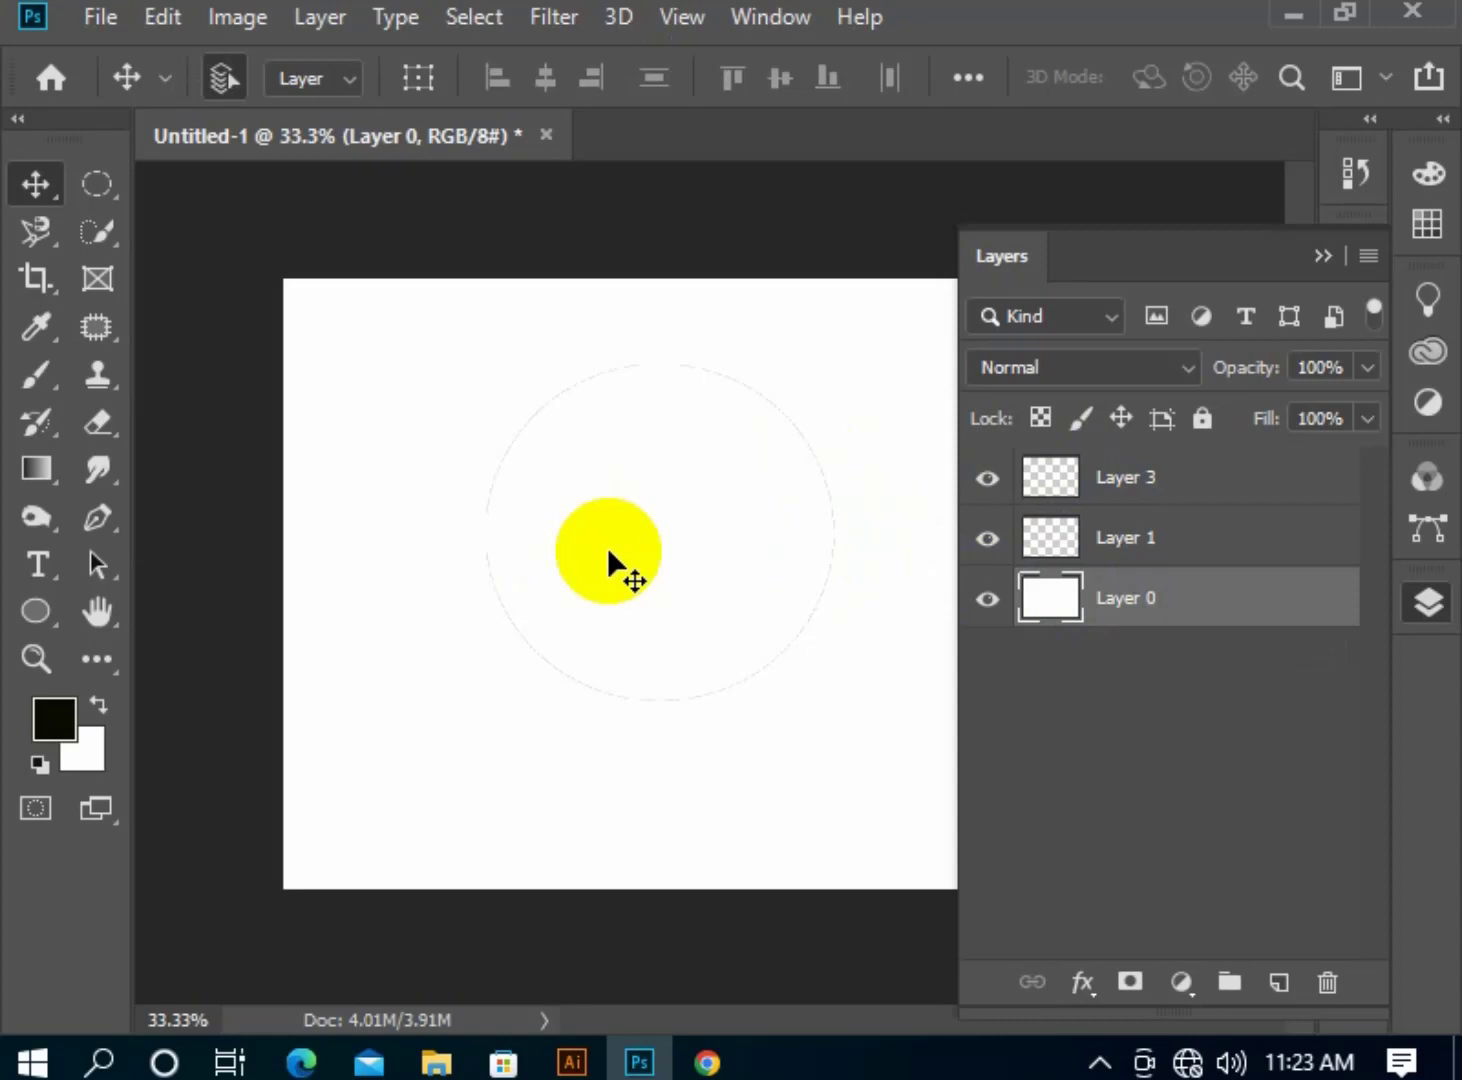
key("ctrl+BackSpace")
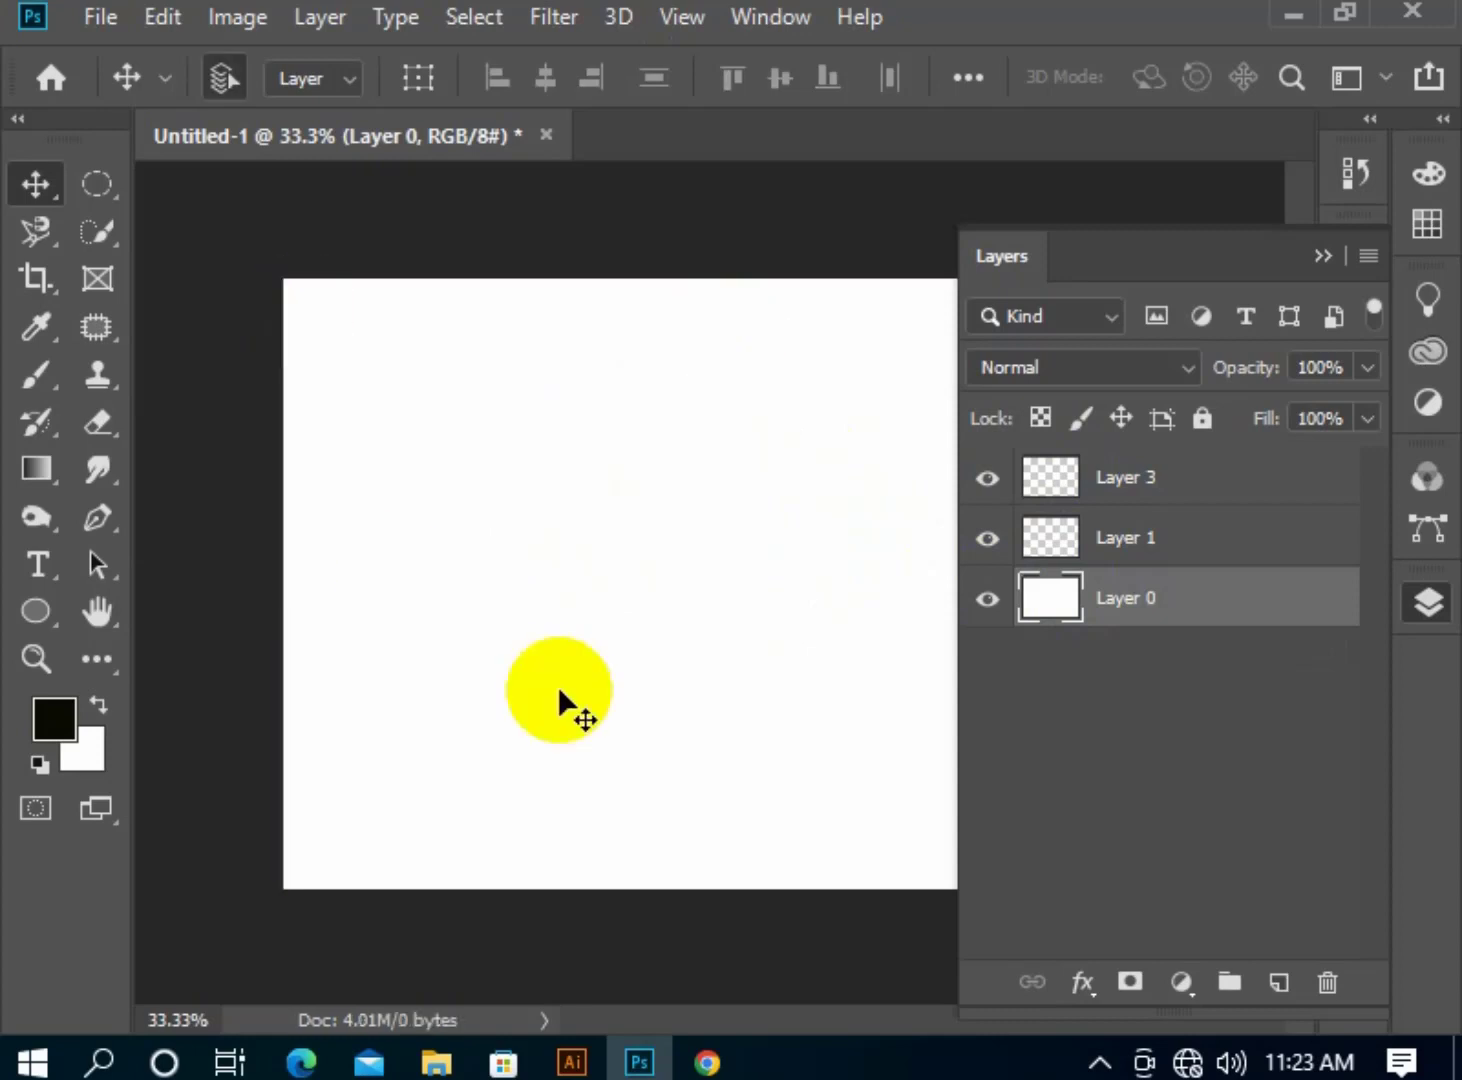
key("alt+BackSpace")
key("ctrl+BackSpace")
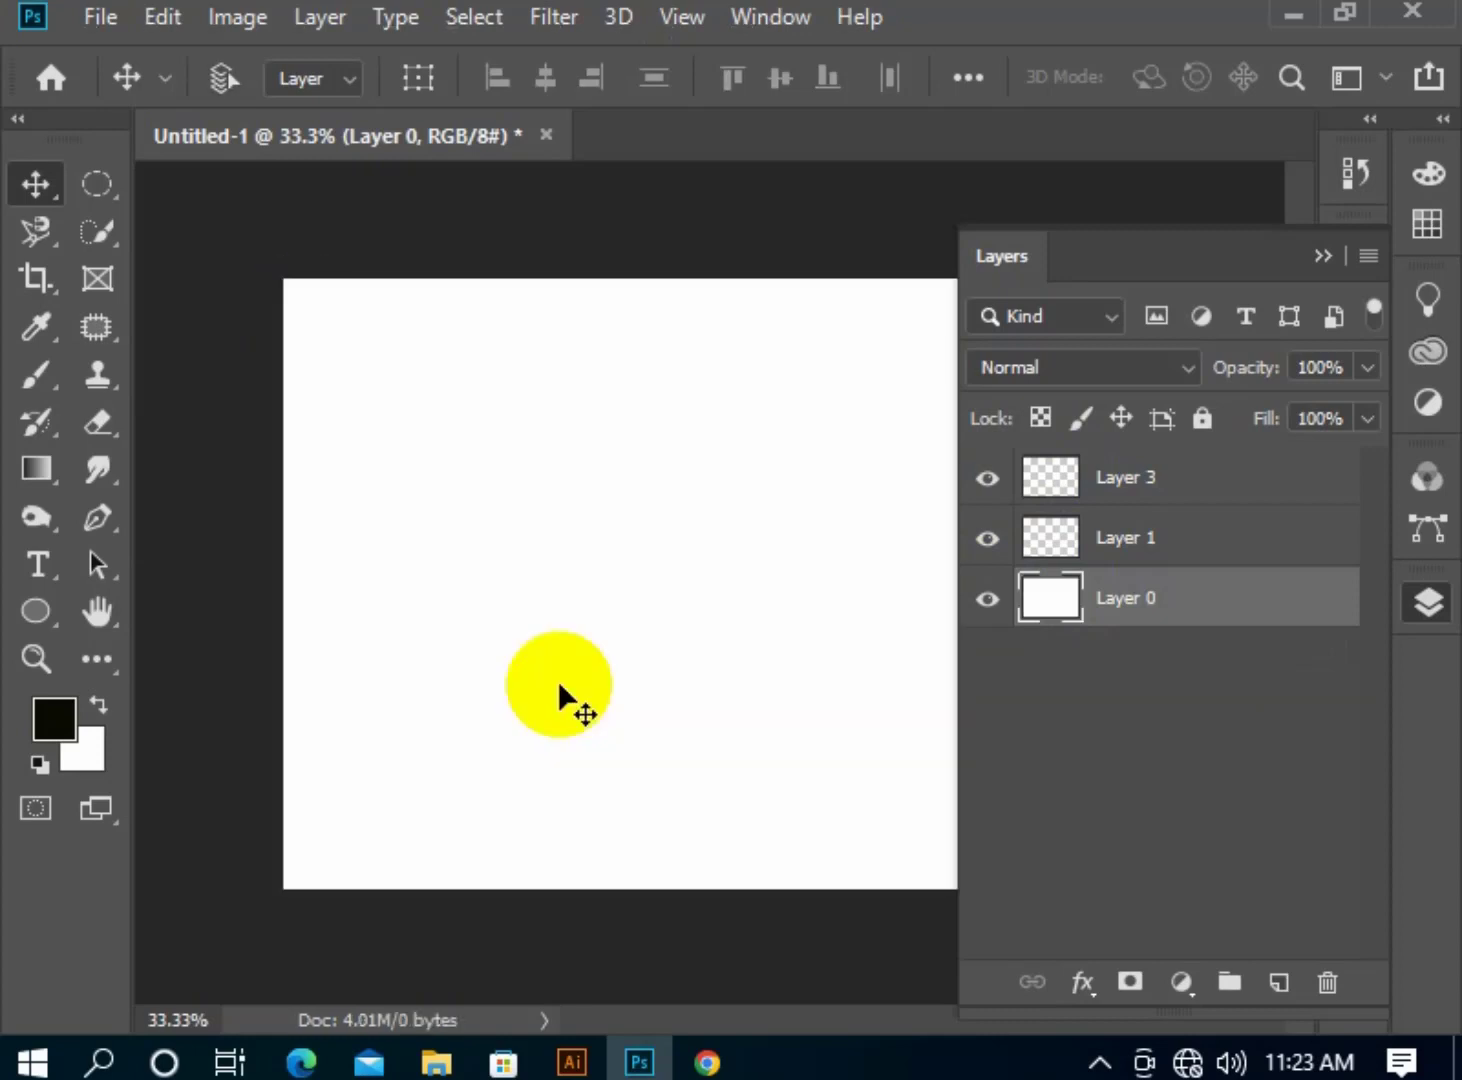
Delete the two empty layers, Layer 3 and Layer 1.
left_click(1125, 480)
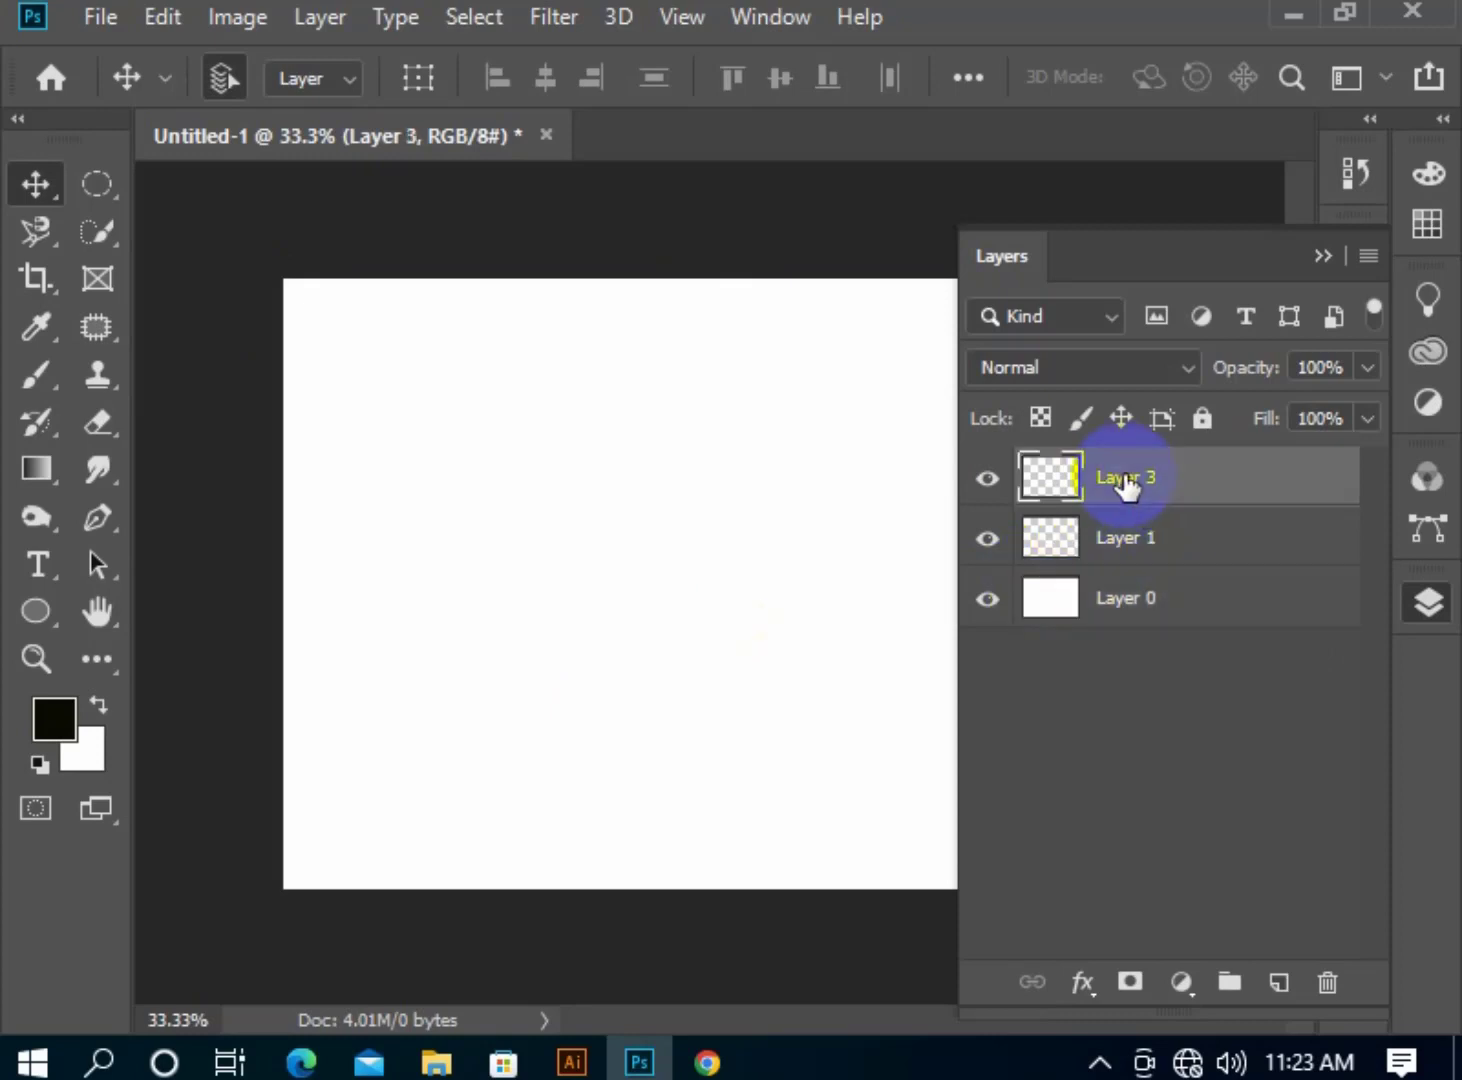
key("Delete")
key("Delete")
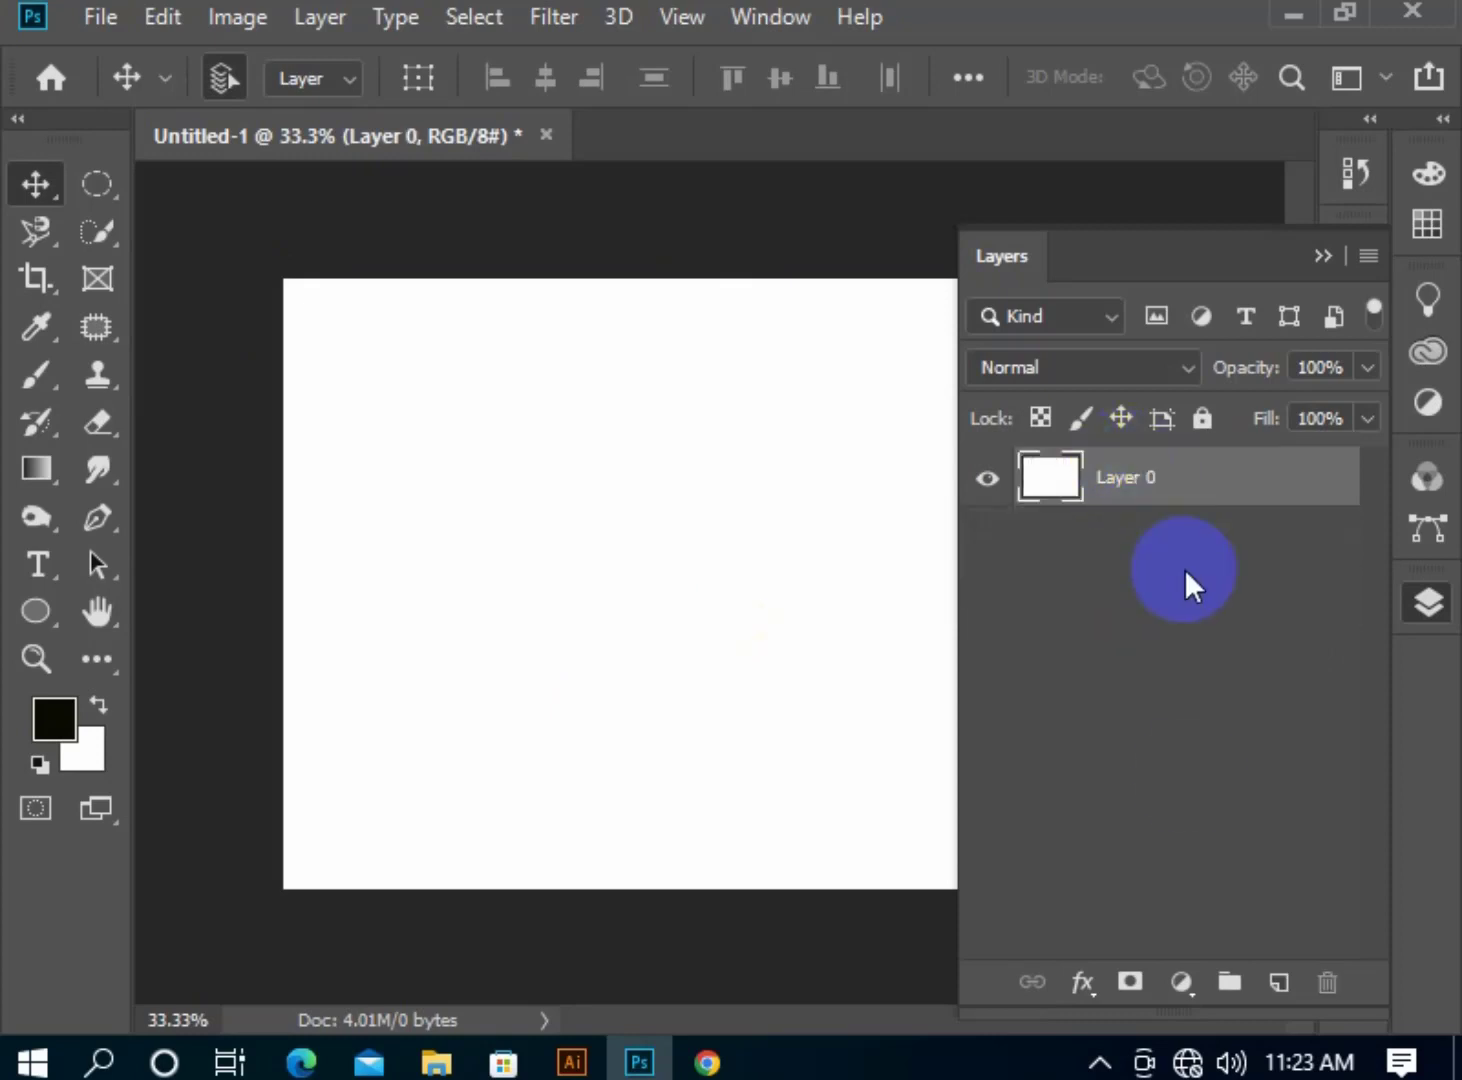
Add a new layer, fill a large horizontal elliptical selection in the canvas's upper middle with the black foreground colour, and deselect.
left_click(1279, 982)
left_click(97, 183)
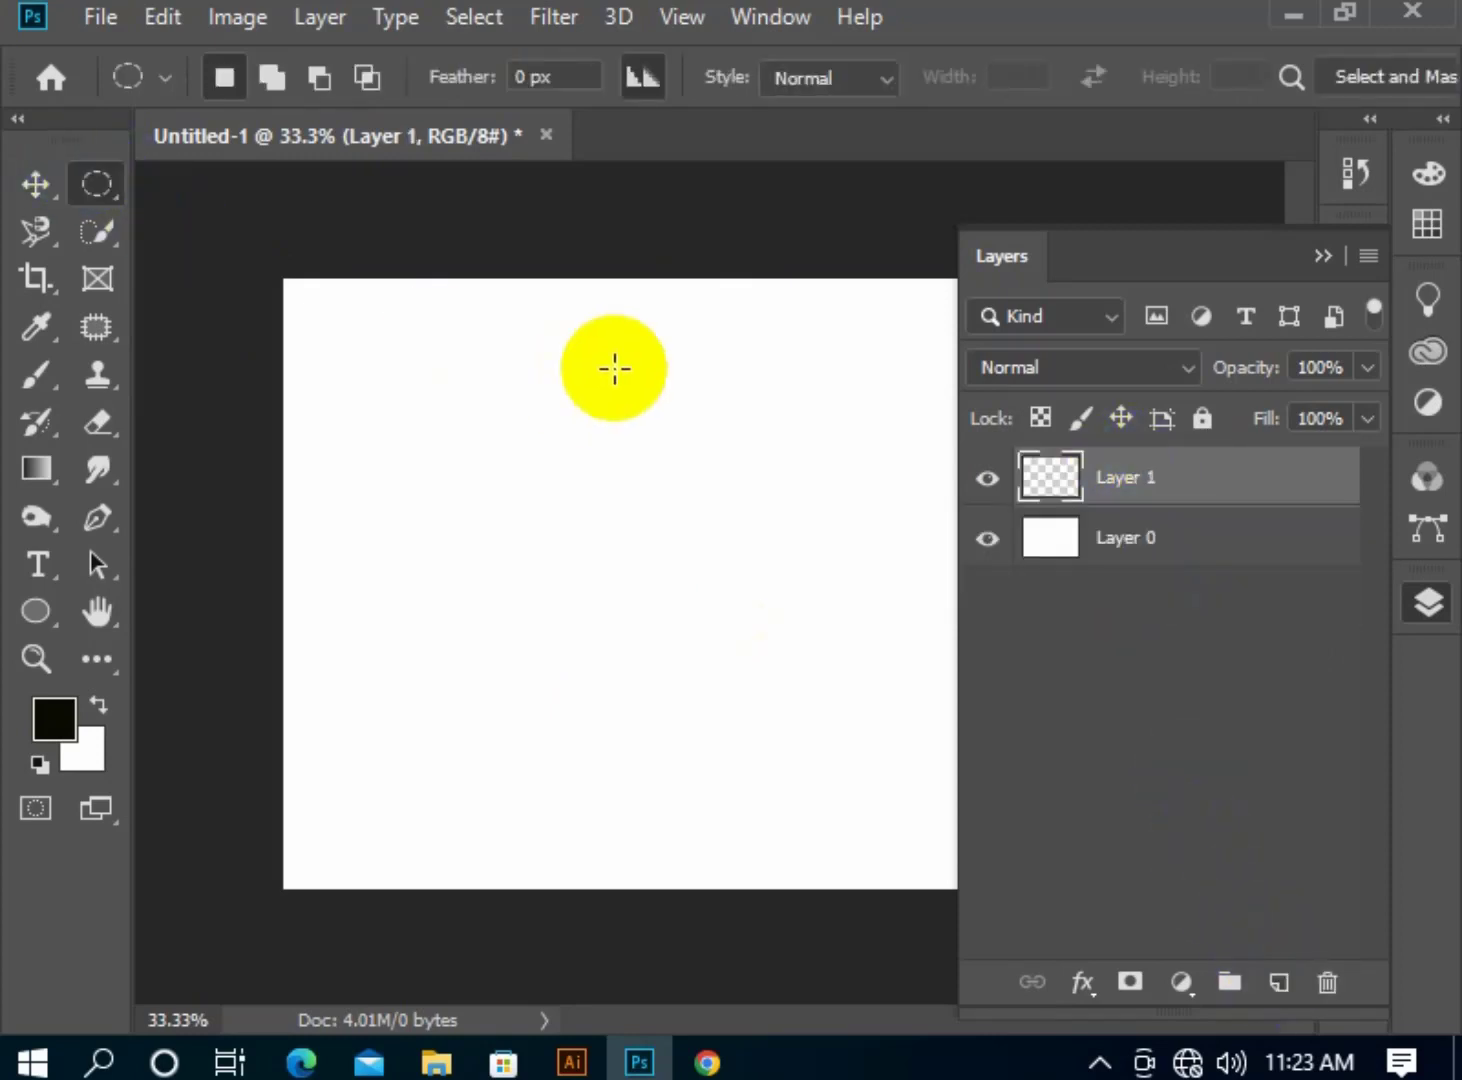
left_click_drag(566, 356, 903, 575)
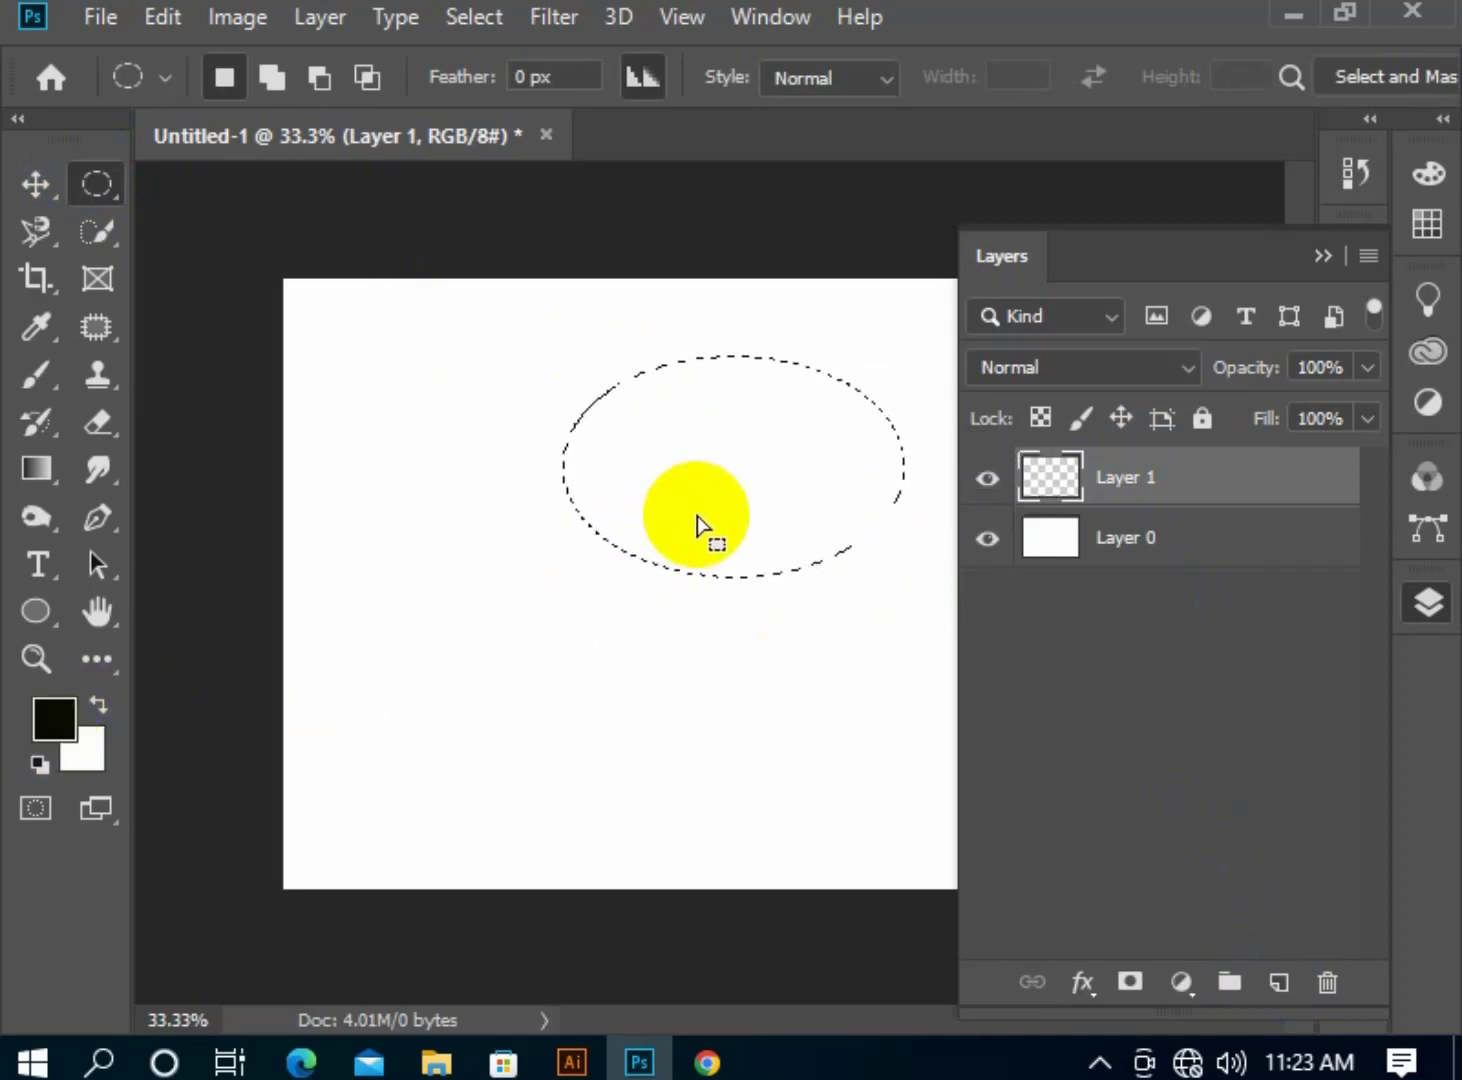
key("alt+BackSpace")
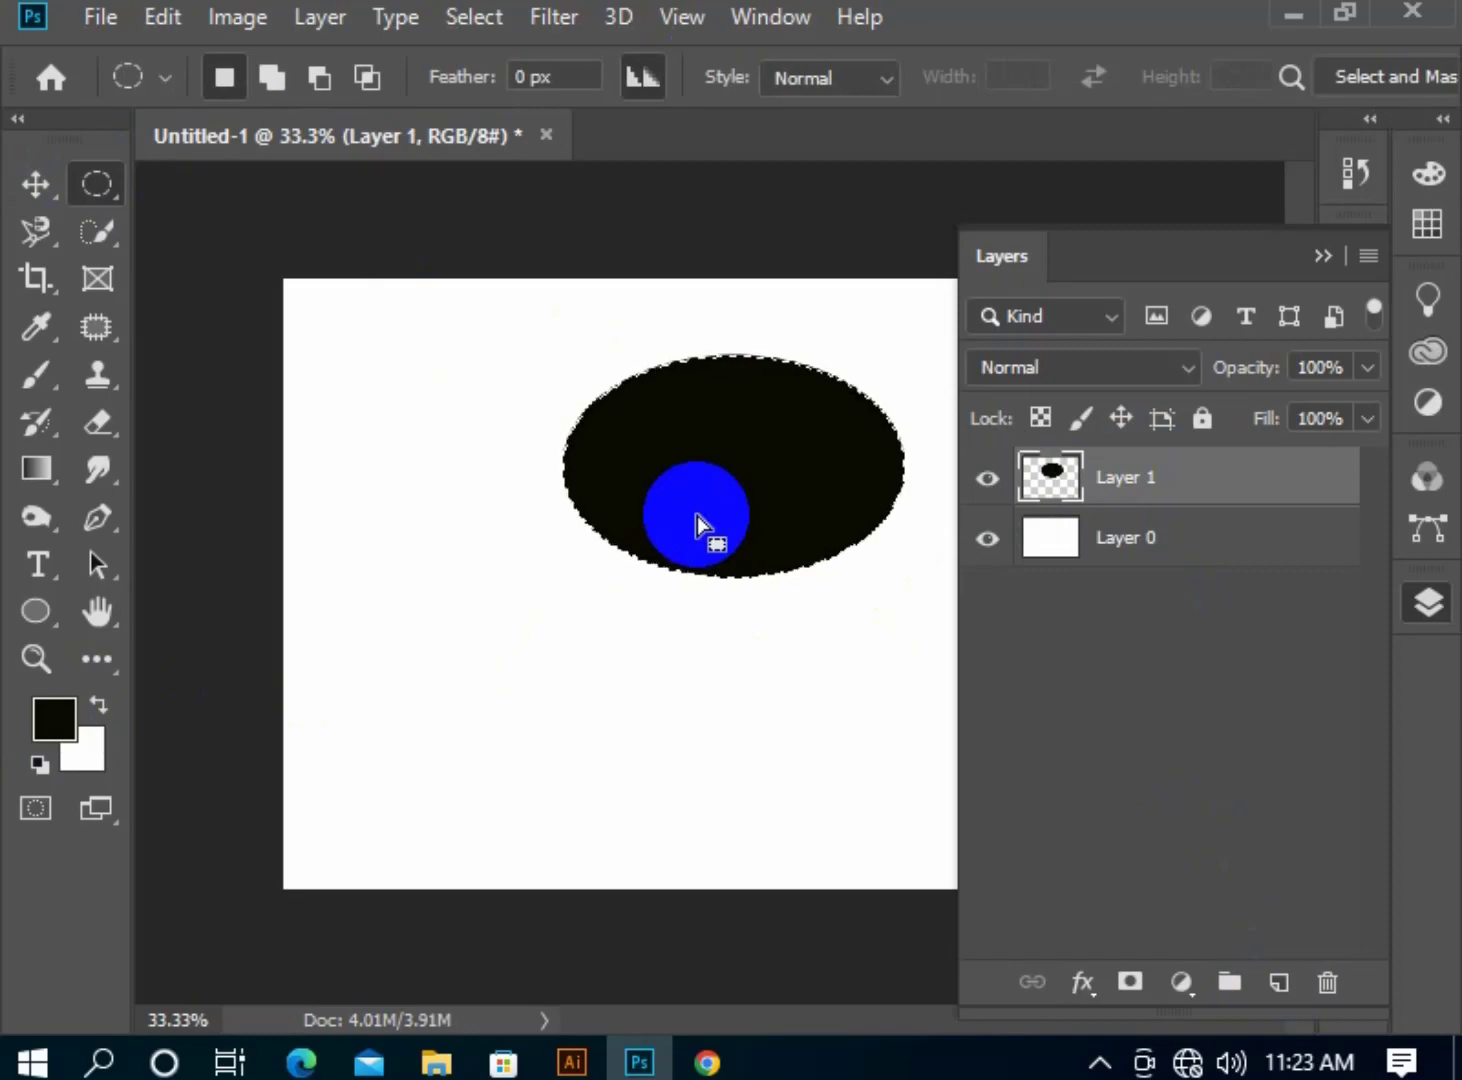
left_click(783, 360)
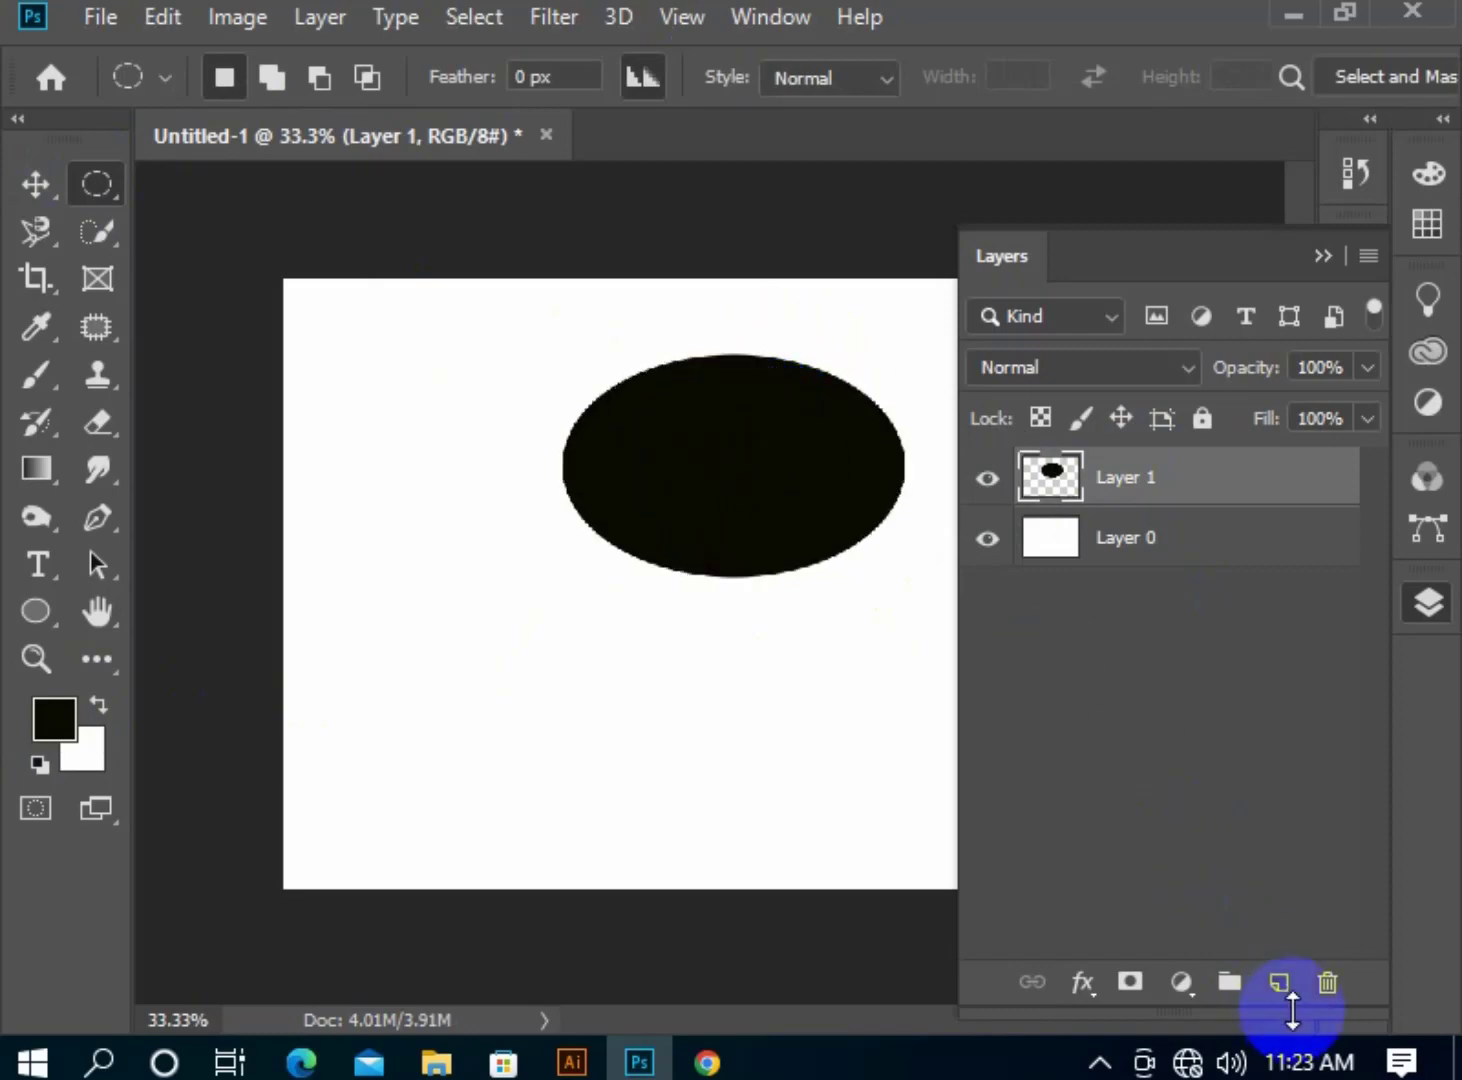
Add a new layer, fill a small flat elliptical selection in the black ellipse's upper right with white, and deselect.
left_click(1280, 983)
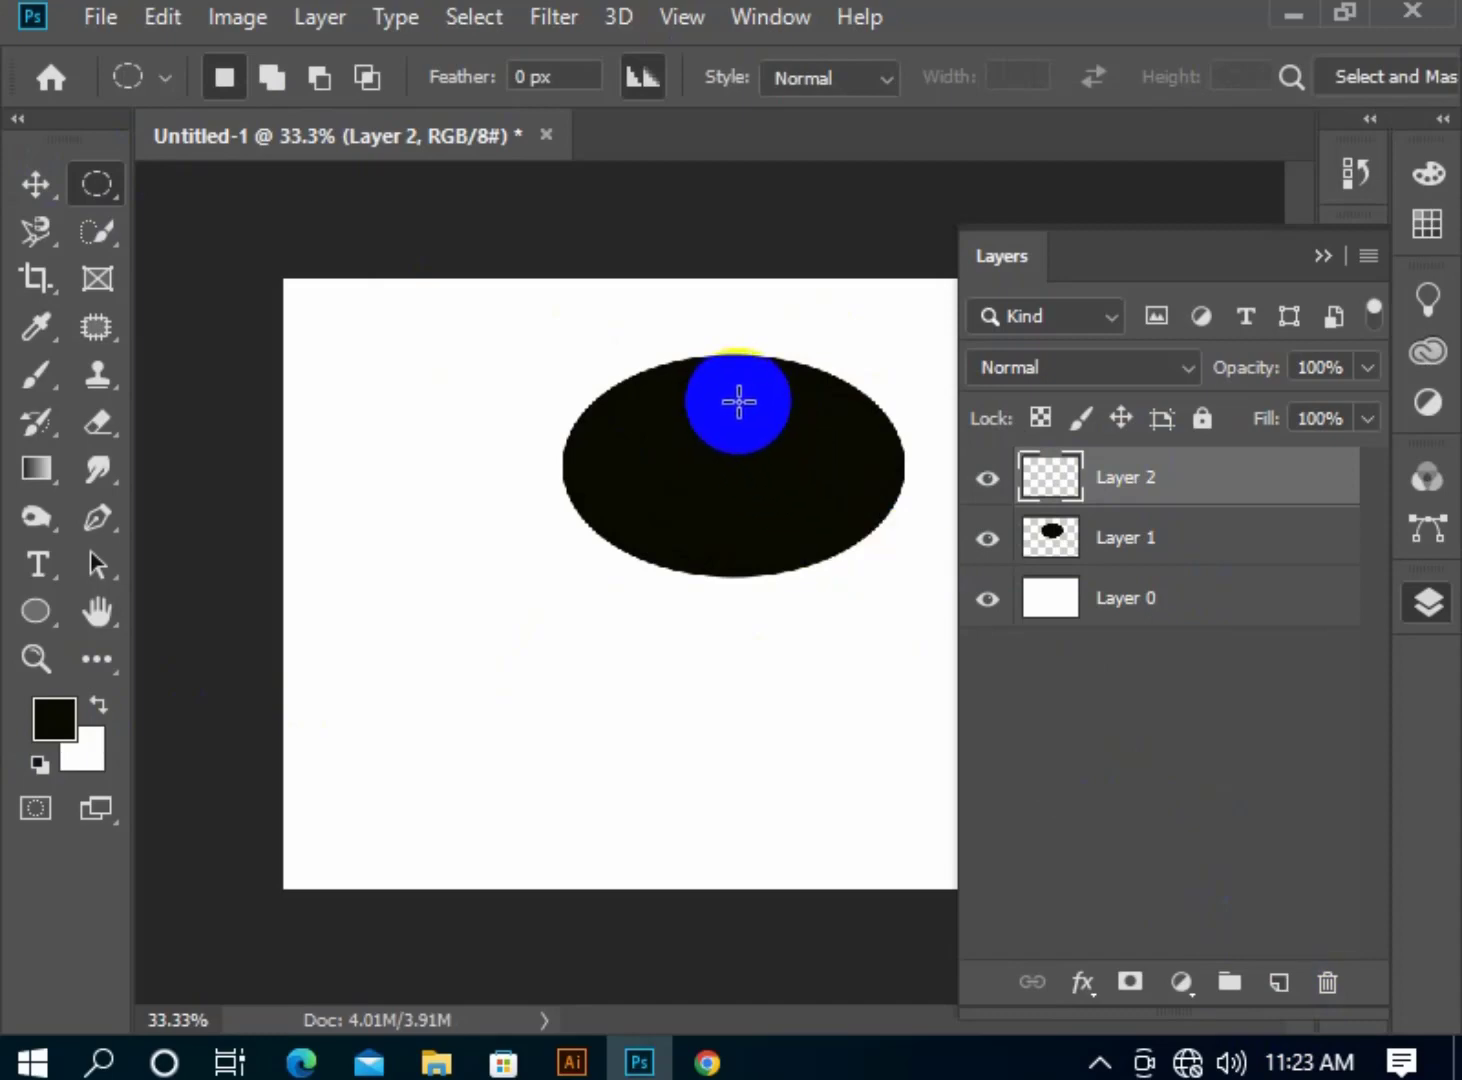
left_click_drag(744, 400, 871, 437)
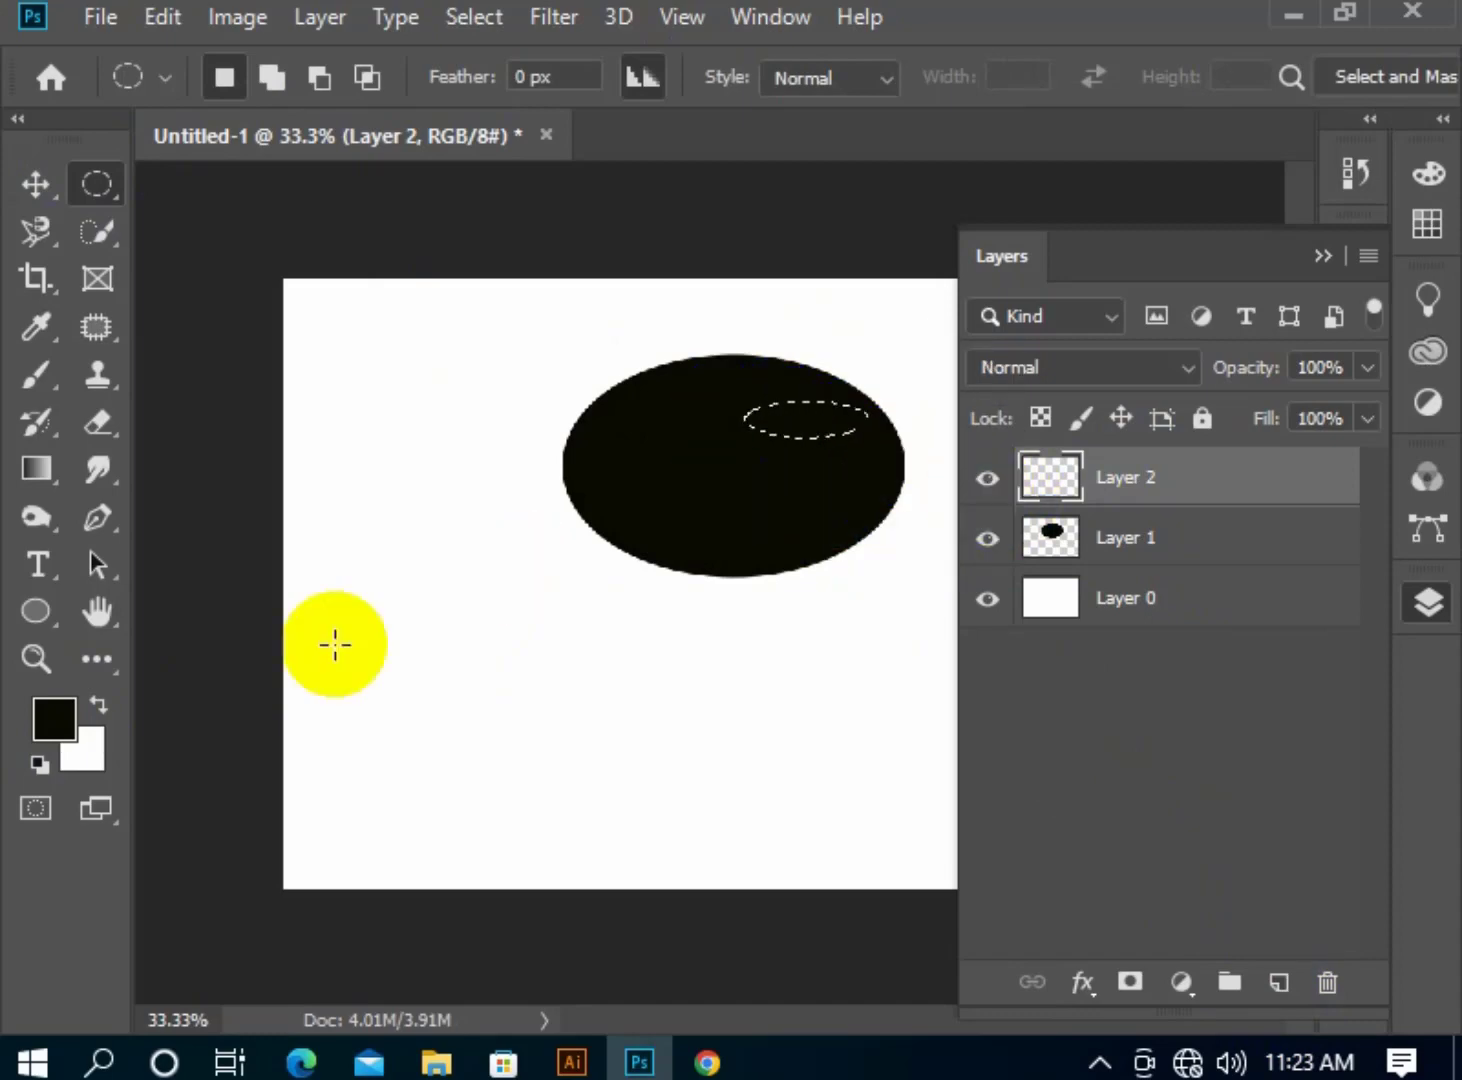
key("ctrl+BackSpace")
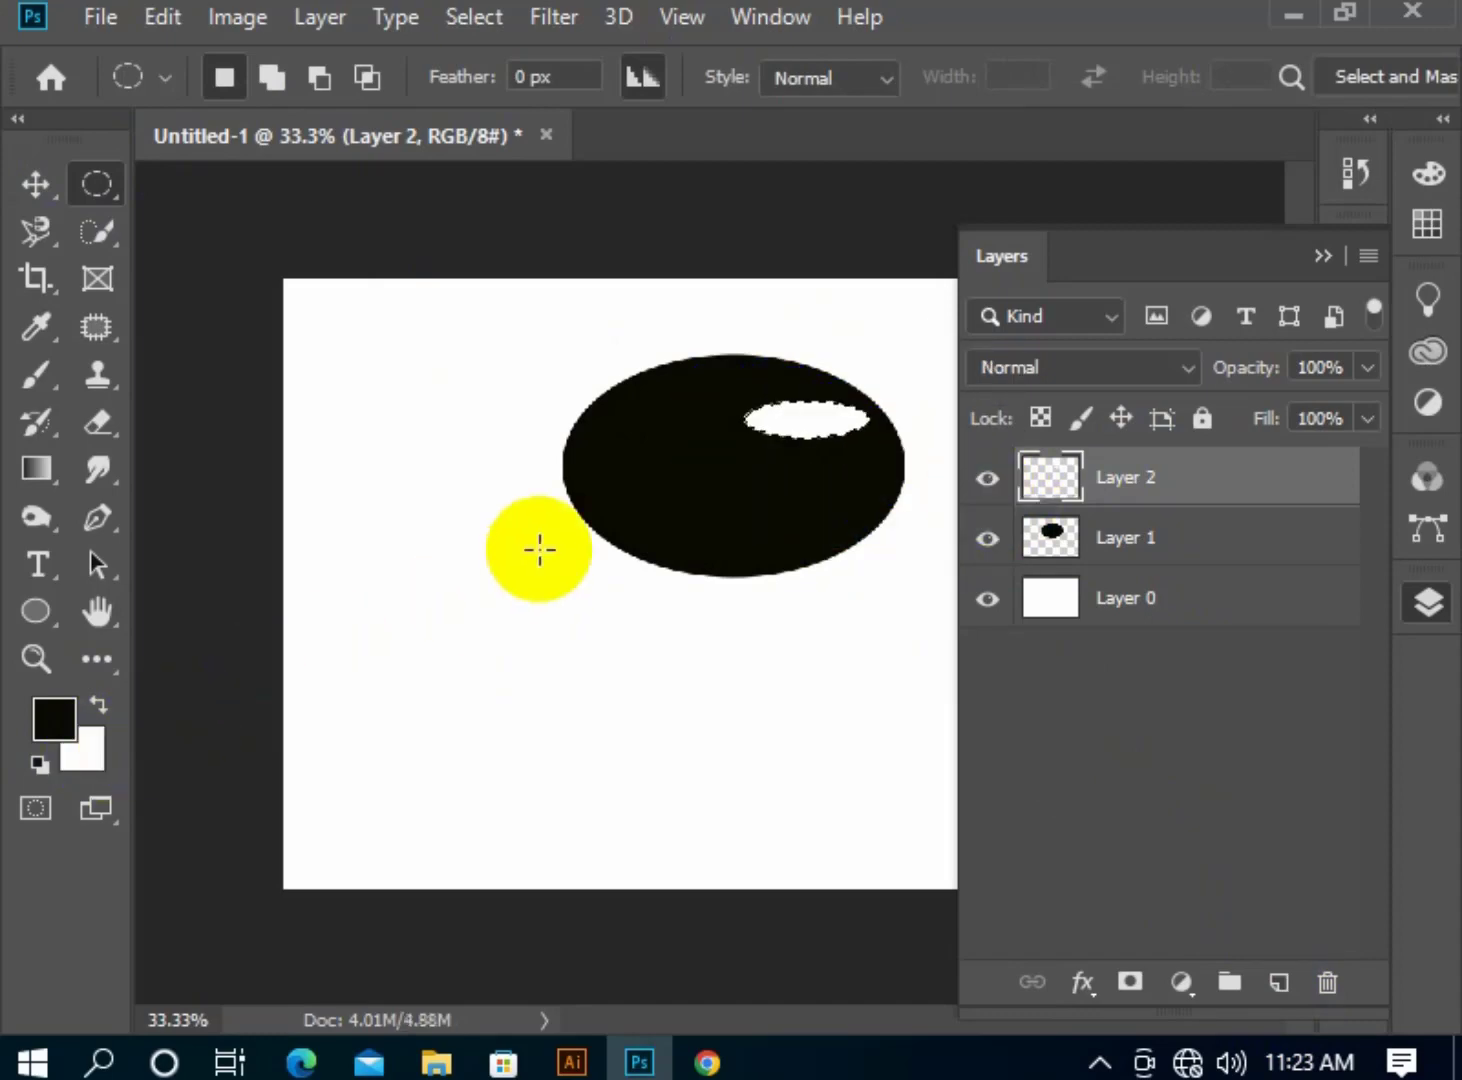
key("ctrl+d")
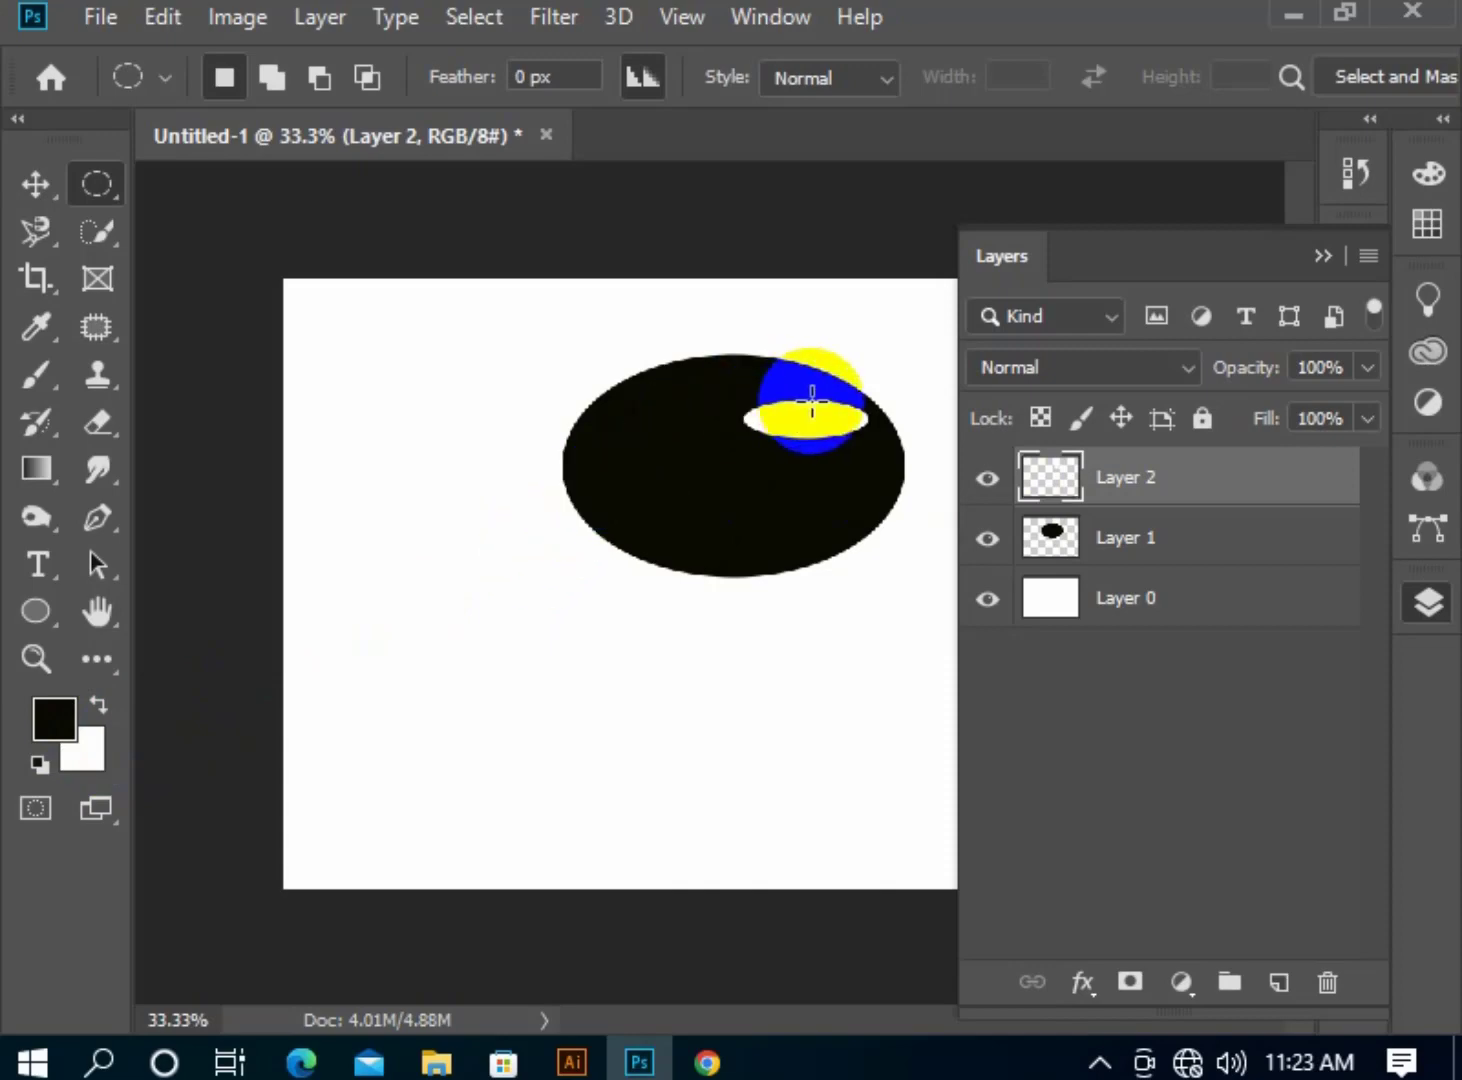
Make a small circular selection inside the left end of the white ellipse, fill it with black on a new layer, and deselect.
scroll(812, 402, "up", 5)
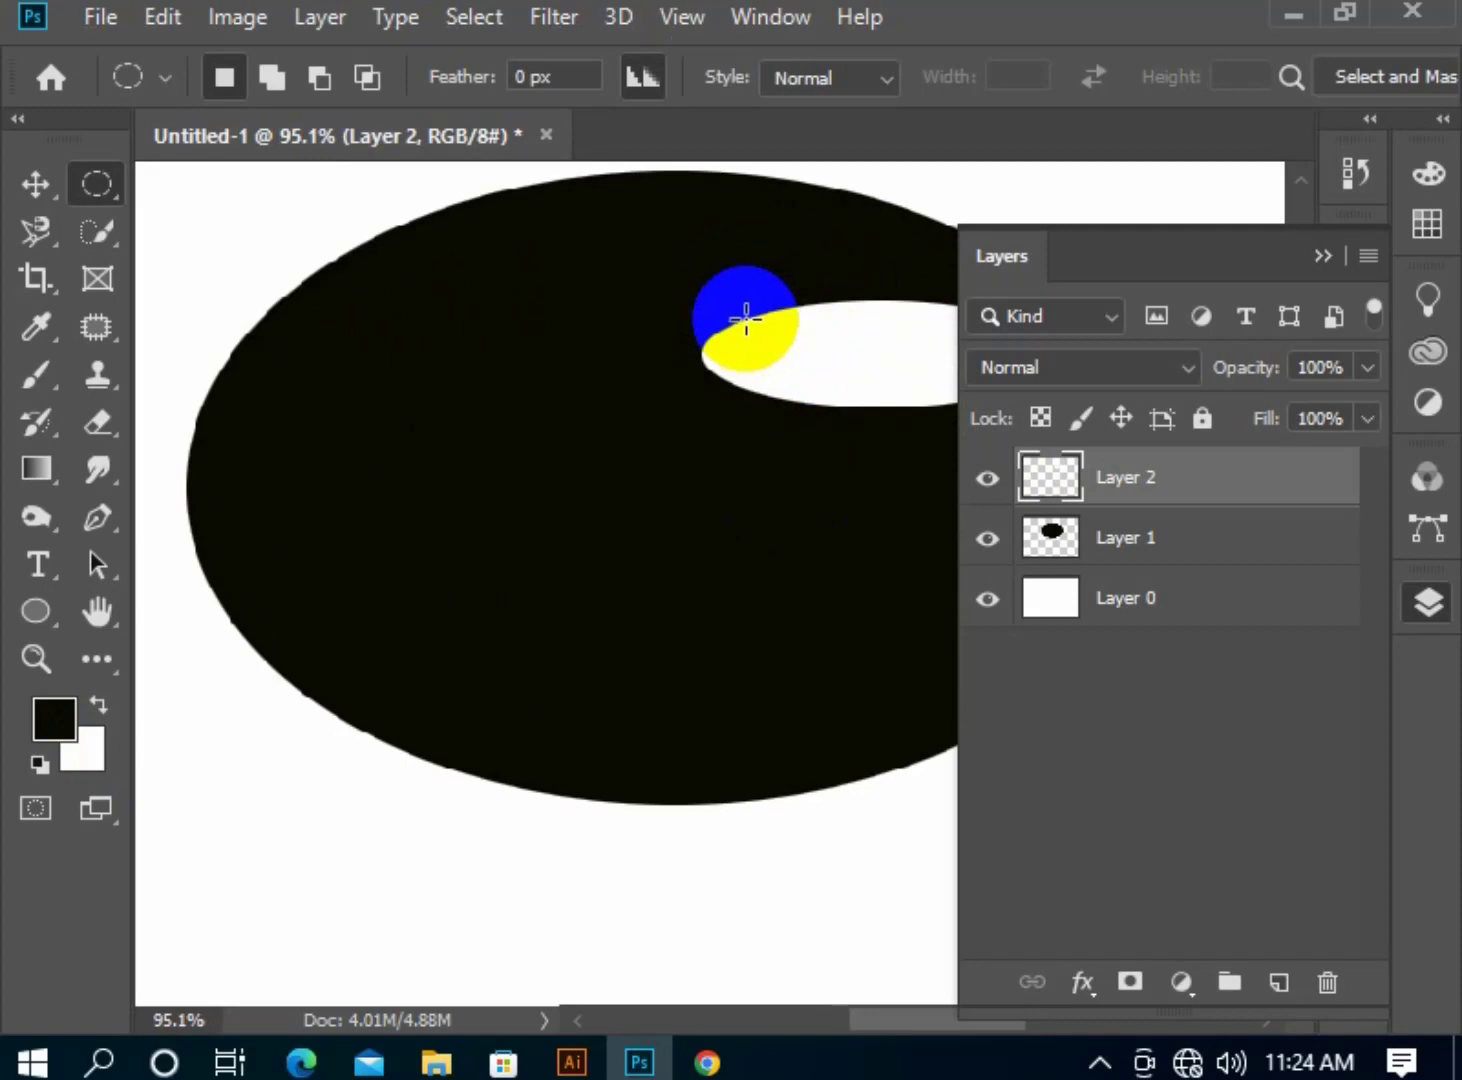
left_click_drag(746, 317, 817, 390)
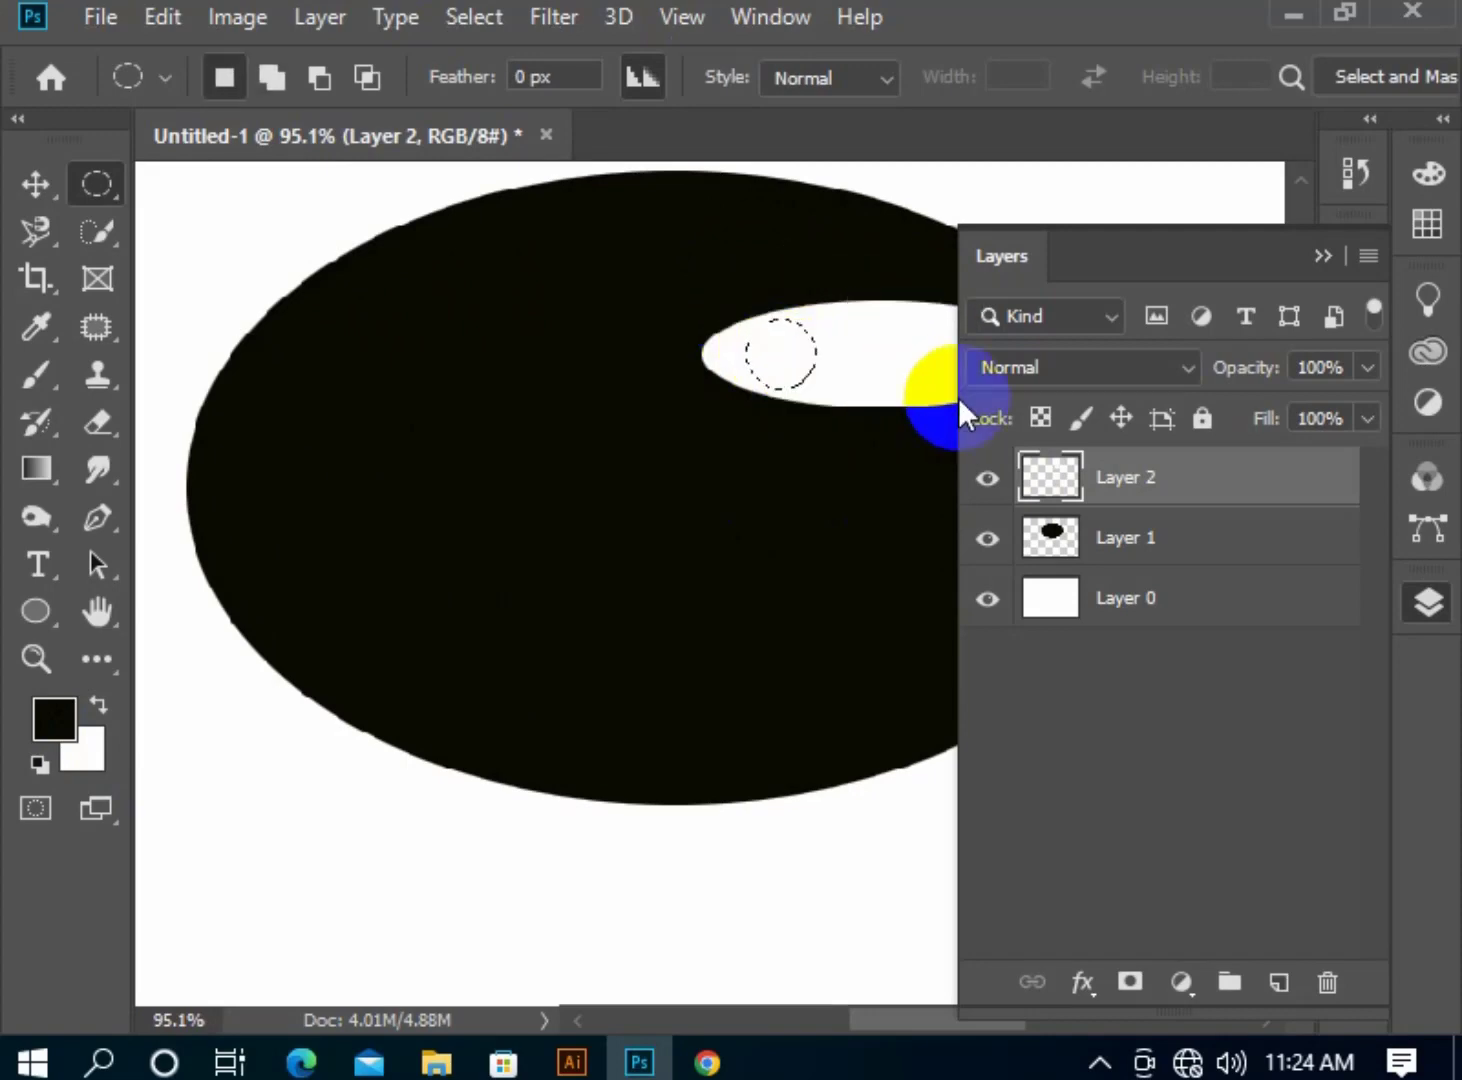
left_click(1280, 982)
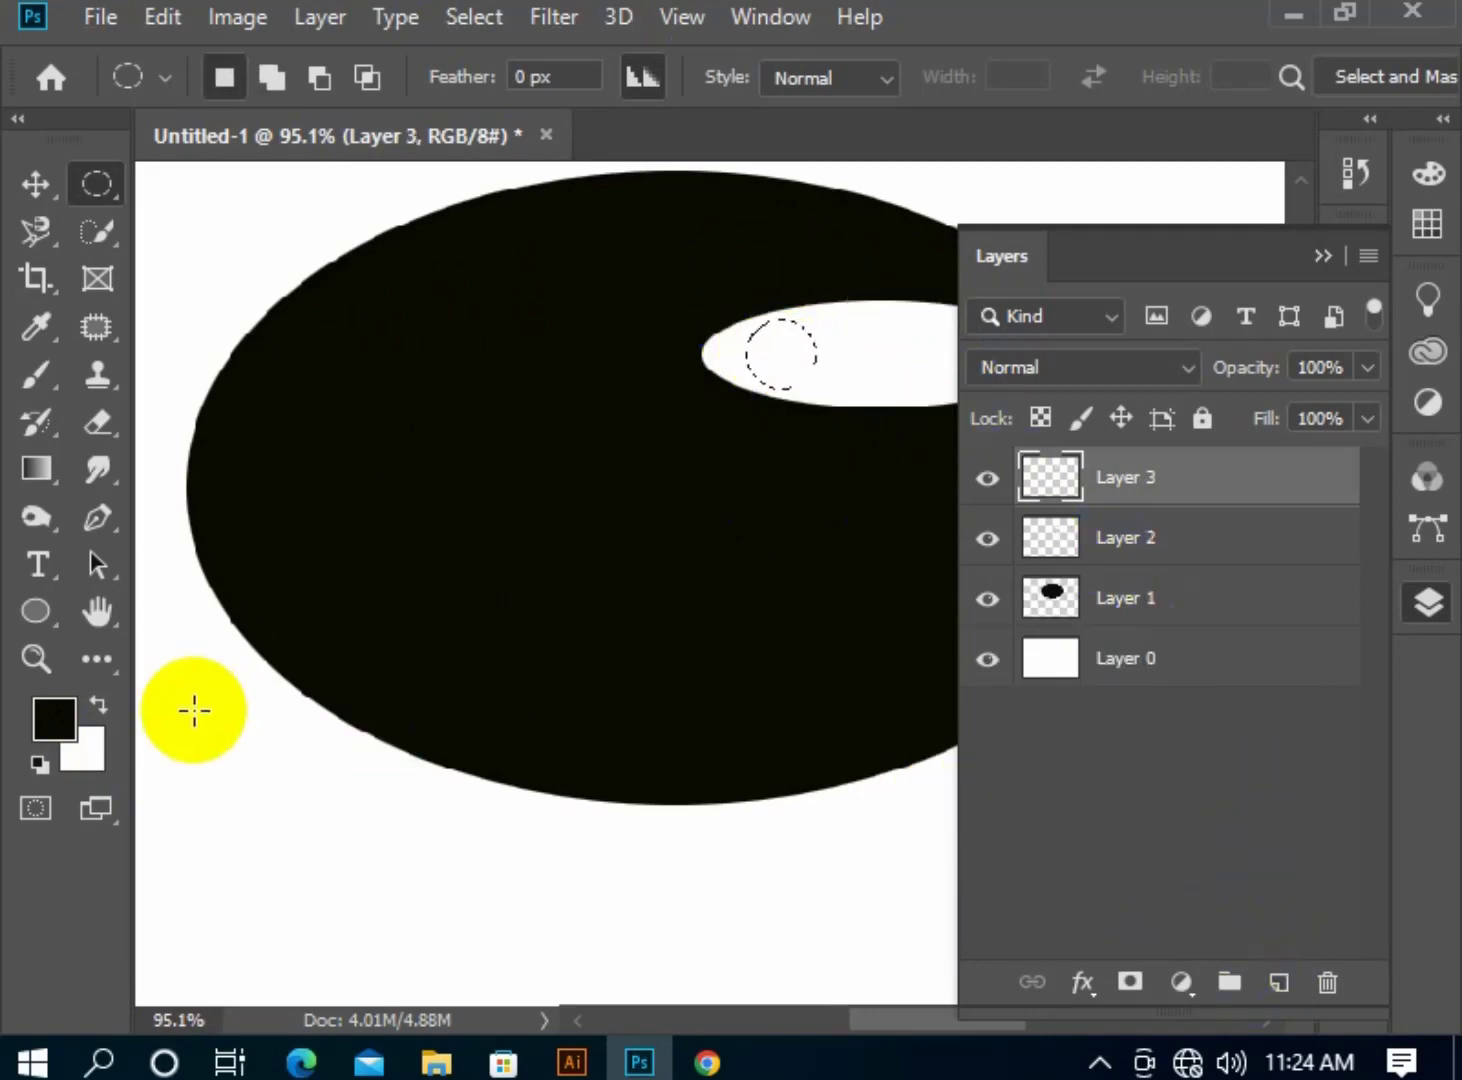
key("alt+BackSpace")
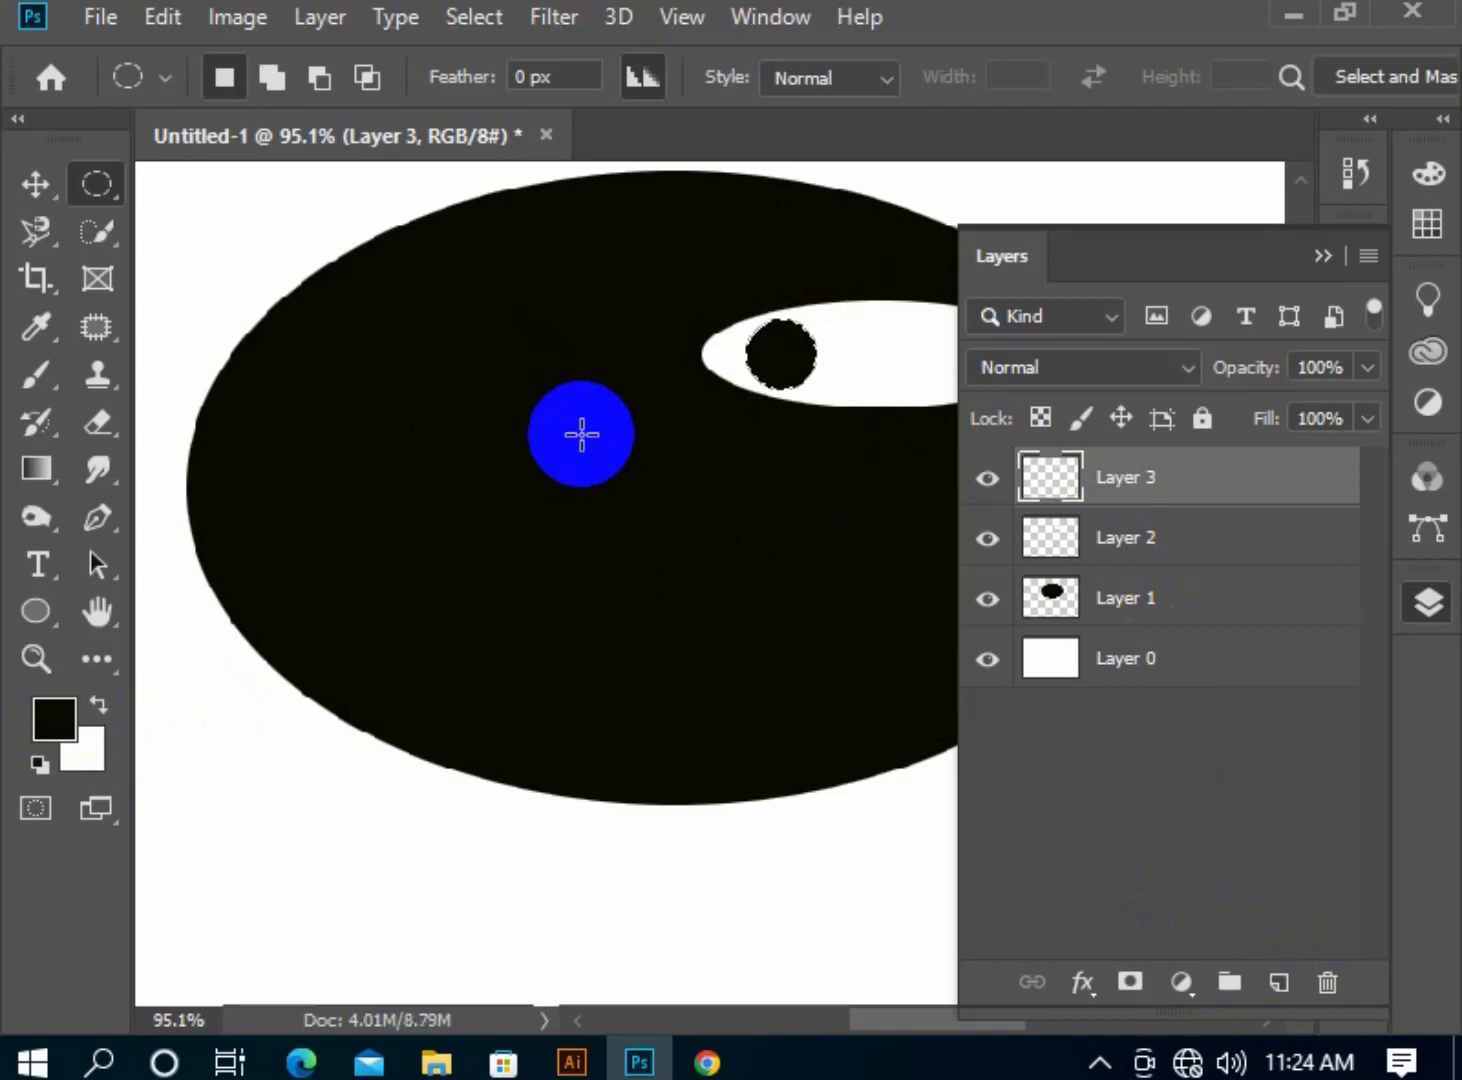
key("ctrl+d")
Hide and show Layer 2 and Layer 3 in turn to check which part of the eye each one holds.
left_click(35, 184)
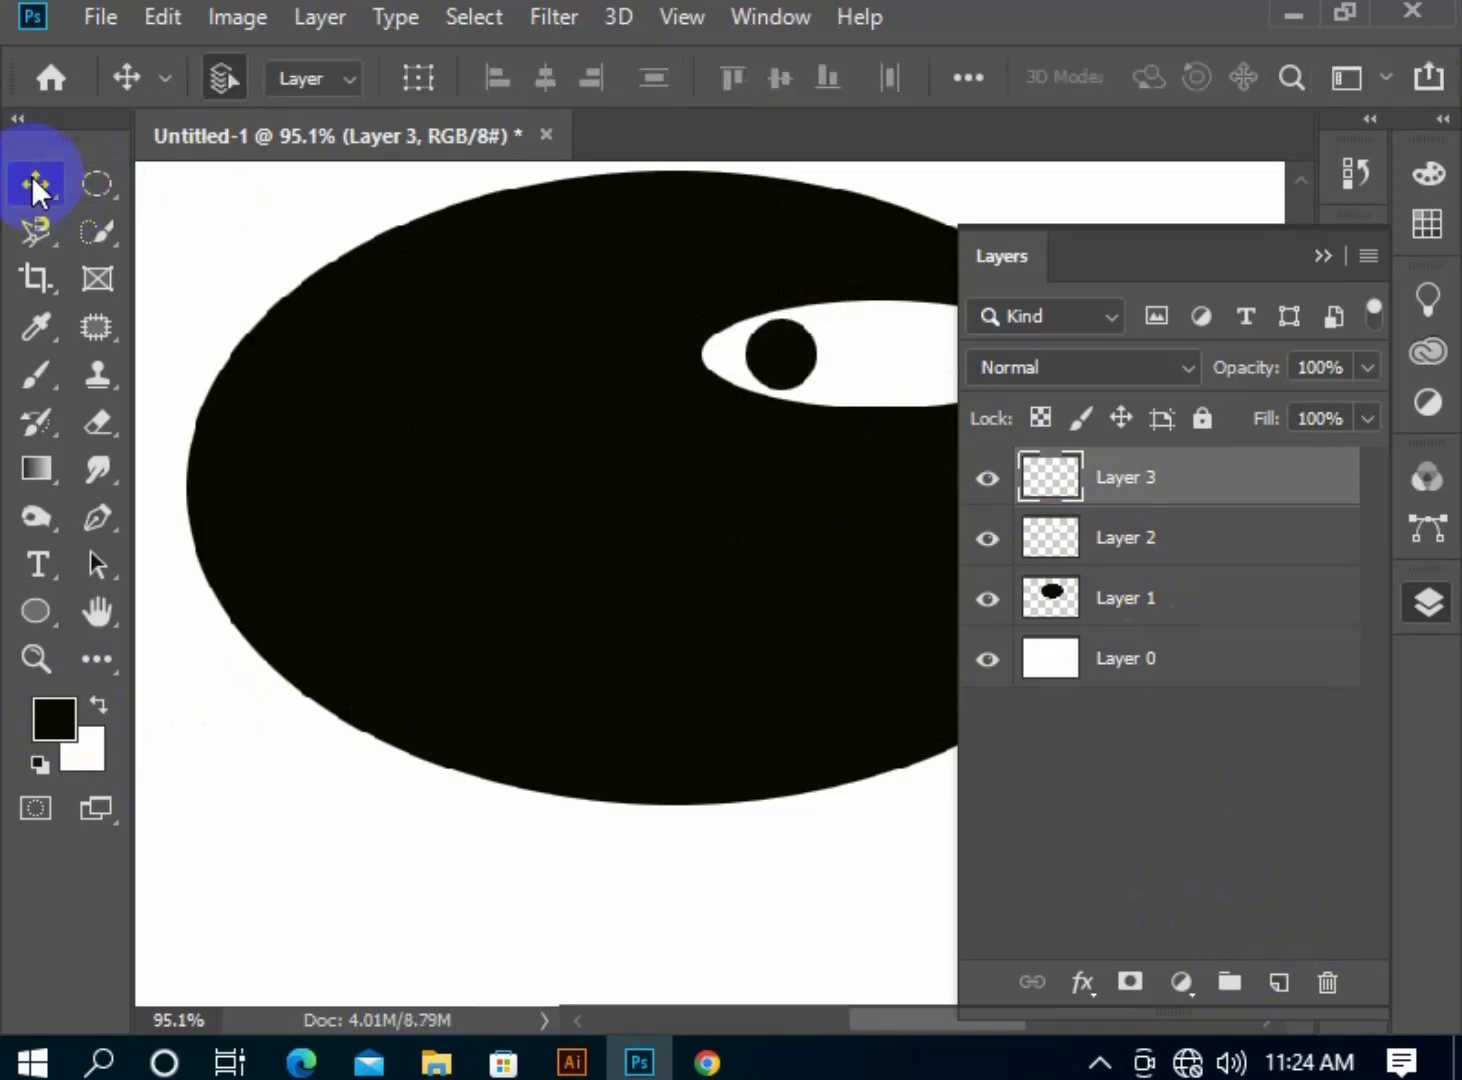
left_click_drag(720, 305, 935, 350)
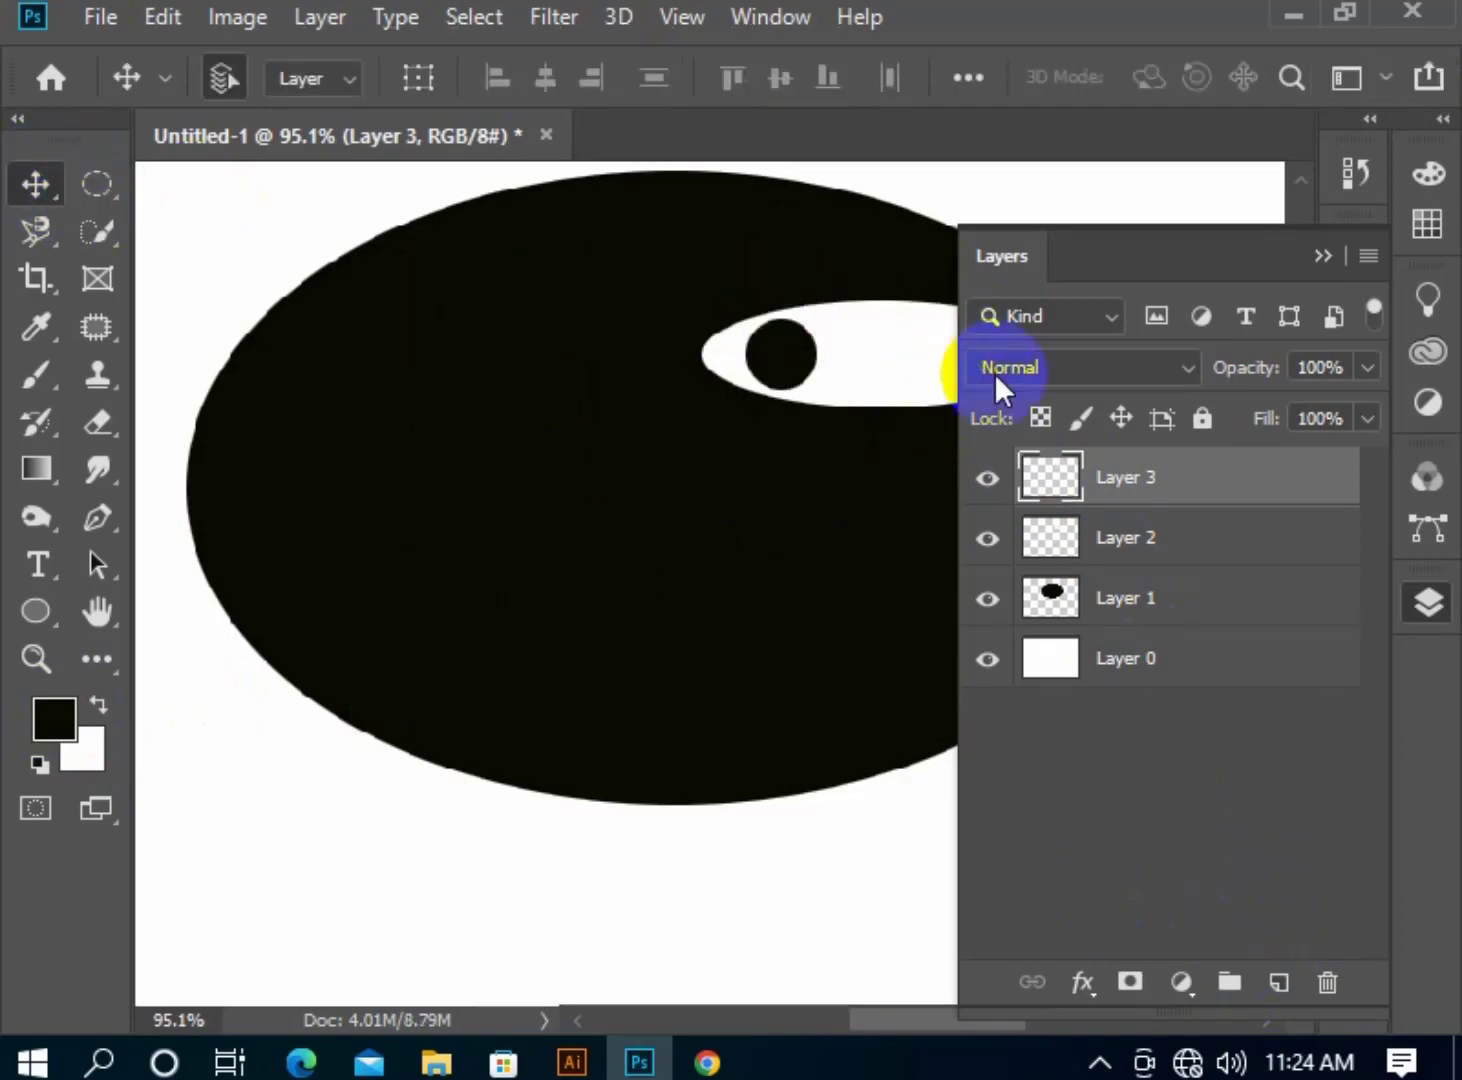
left_click(1086, 526)
left_click(937, 525)
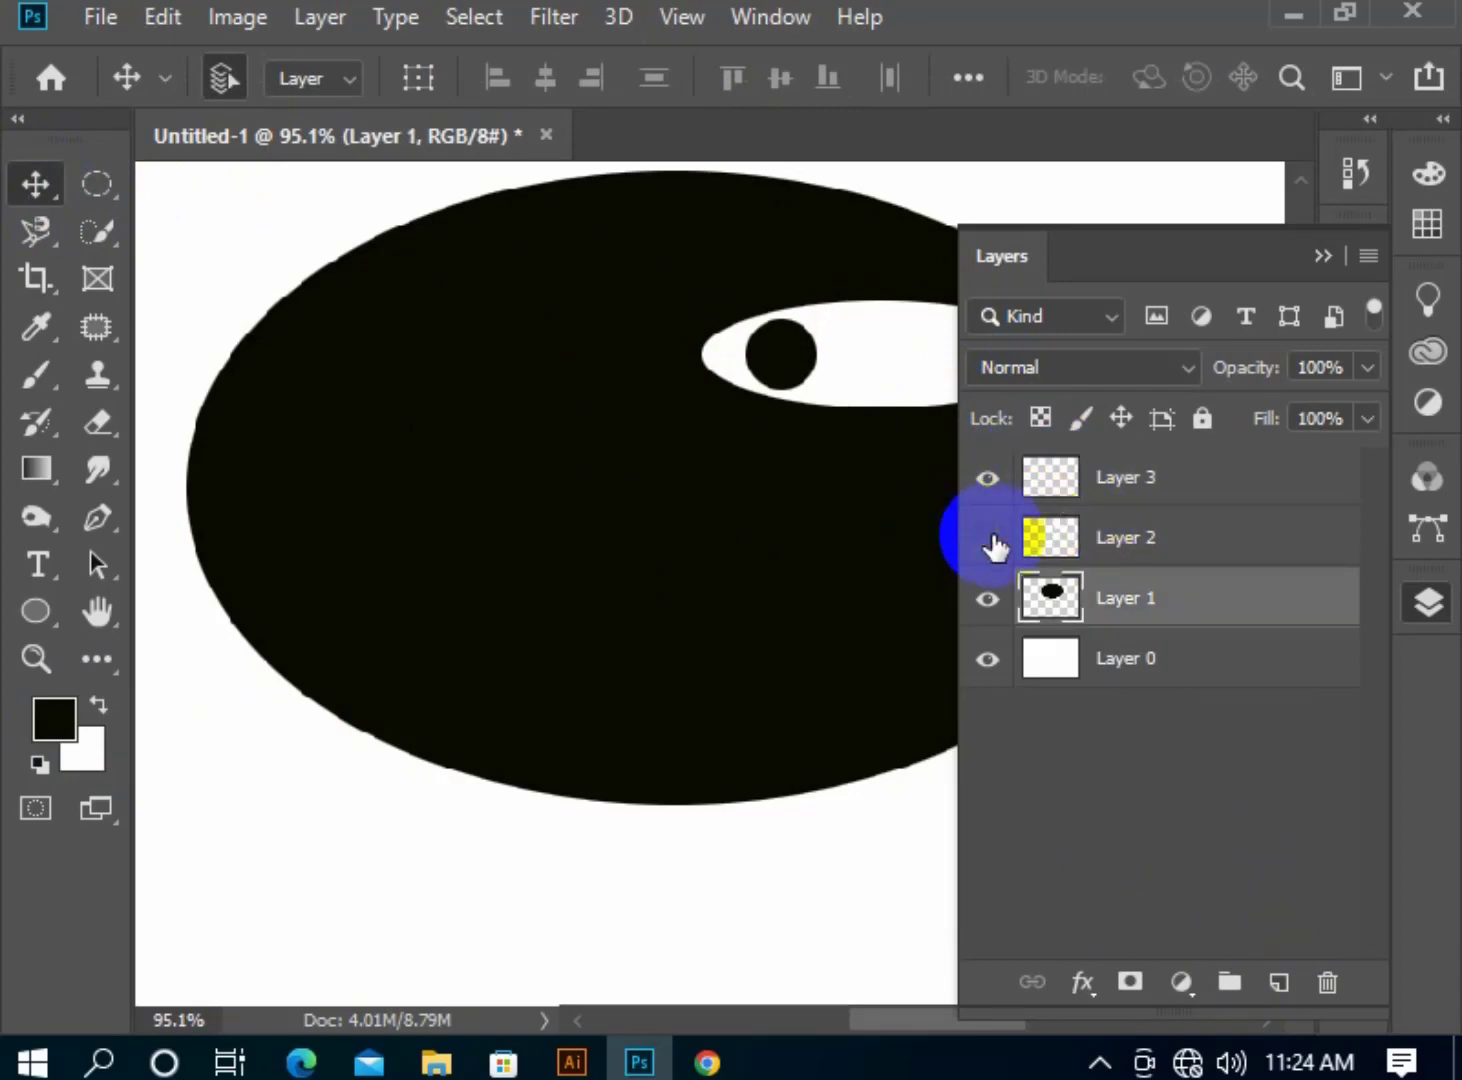
left_click(986, 538)
left_click(987, 538)
left_click(985, 478)
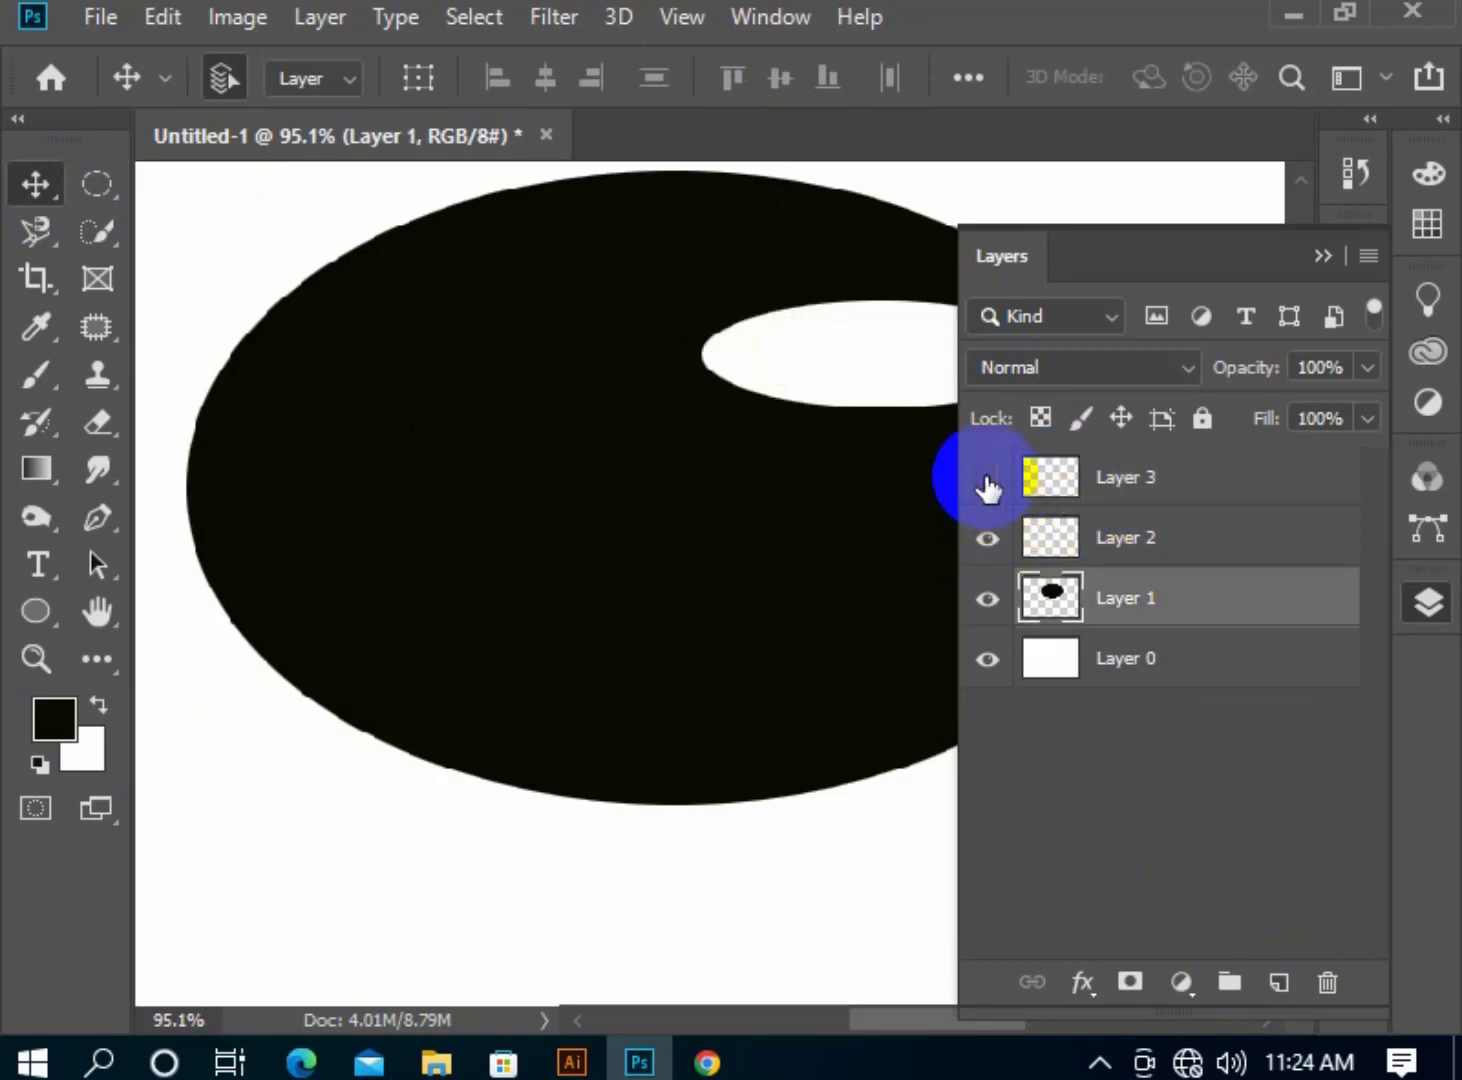
left_click(986, 477)
Select Layer 3 and Layer 2 together and place a duplicate of the eye at the same height on the face's left side.
left_click(1193, 469)
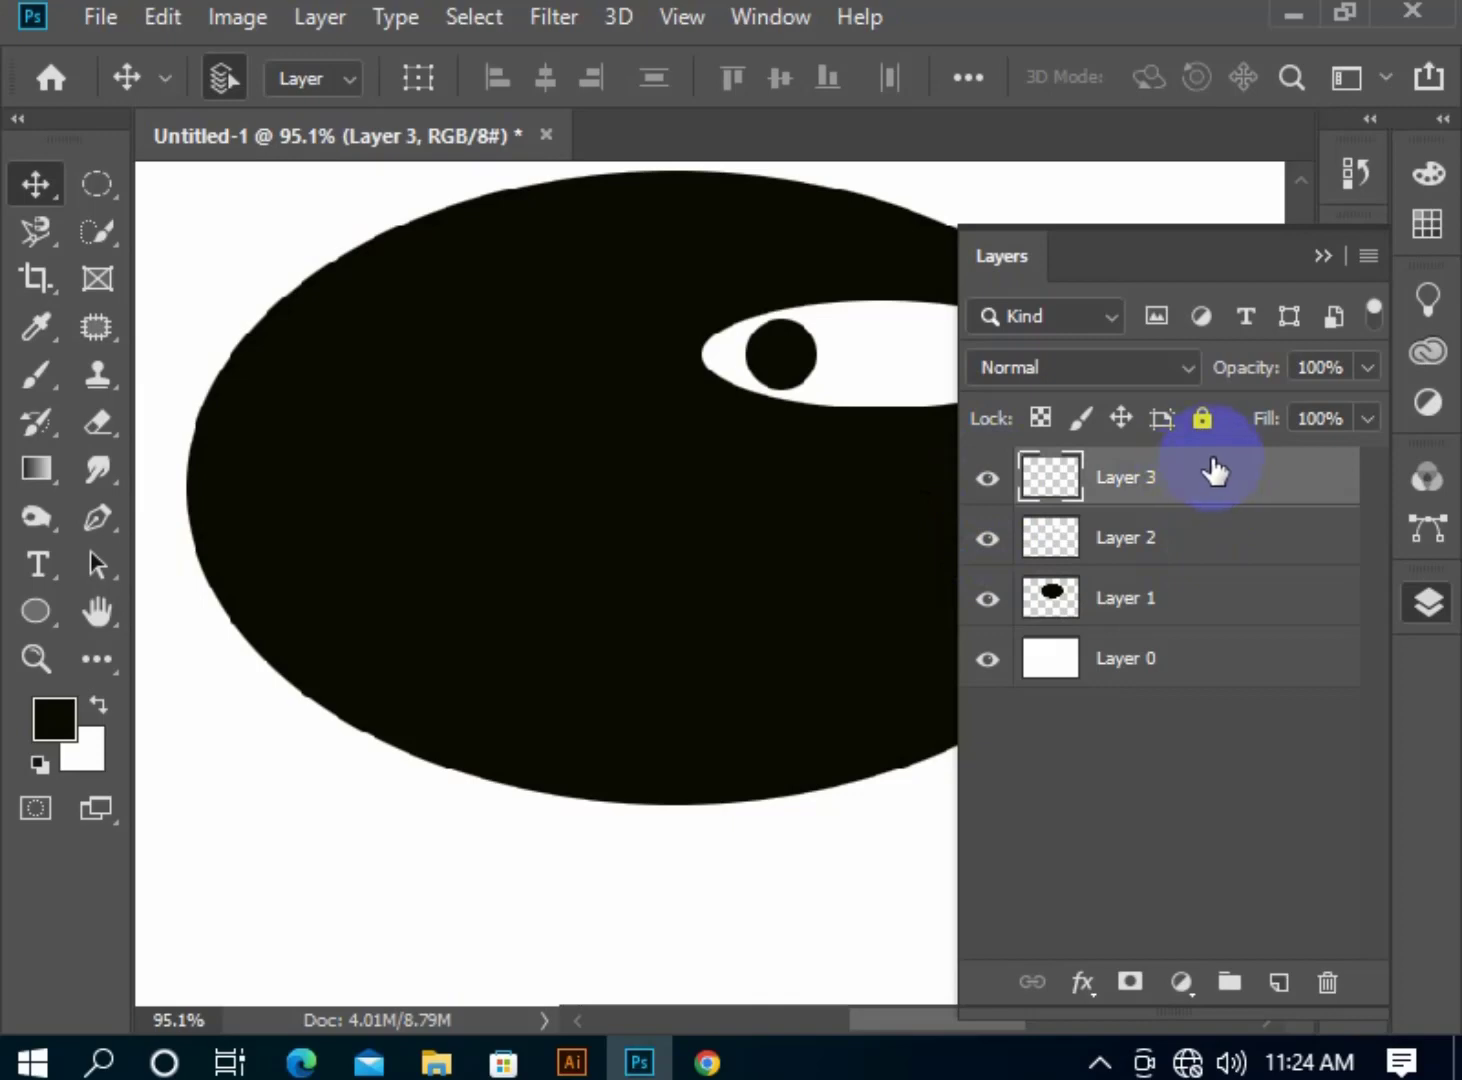
left_click(1216, 533, "ctrl")
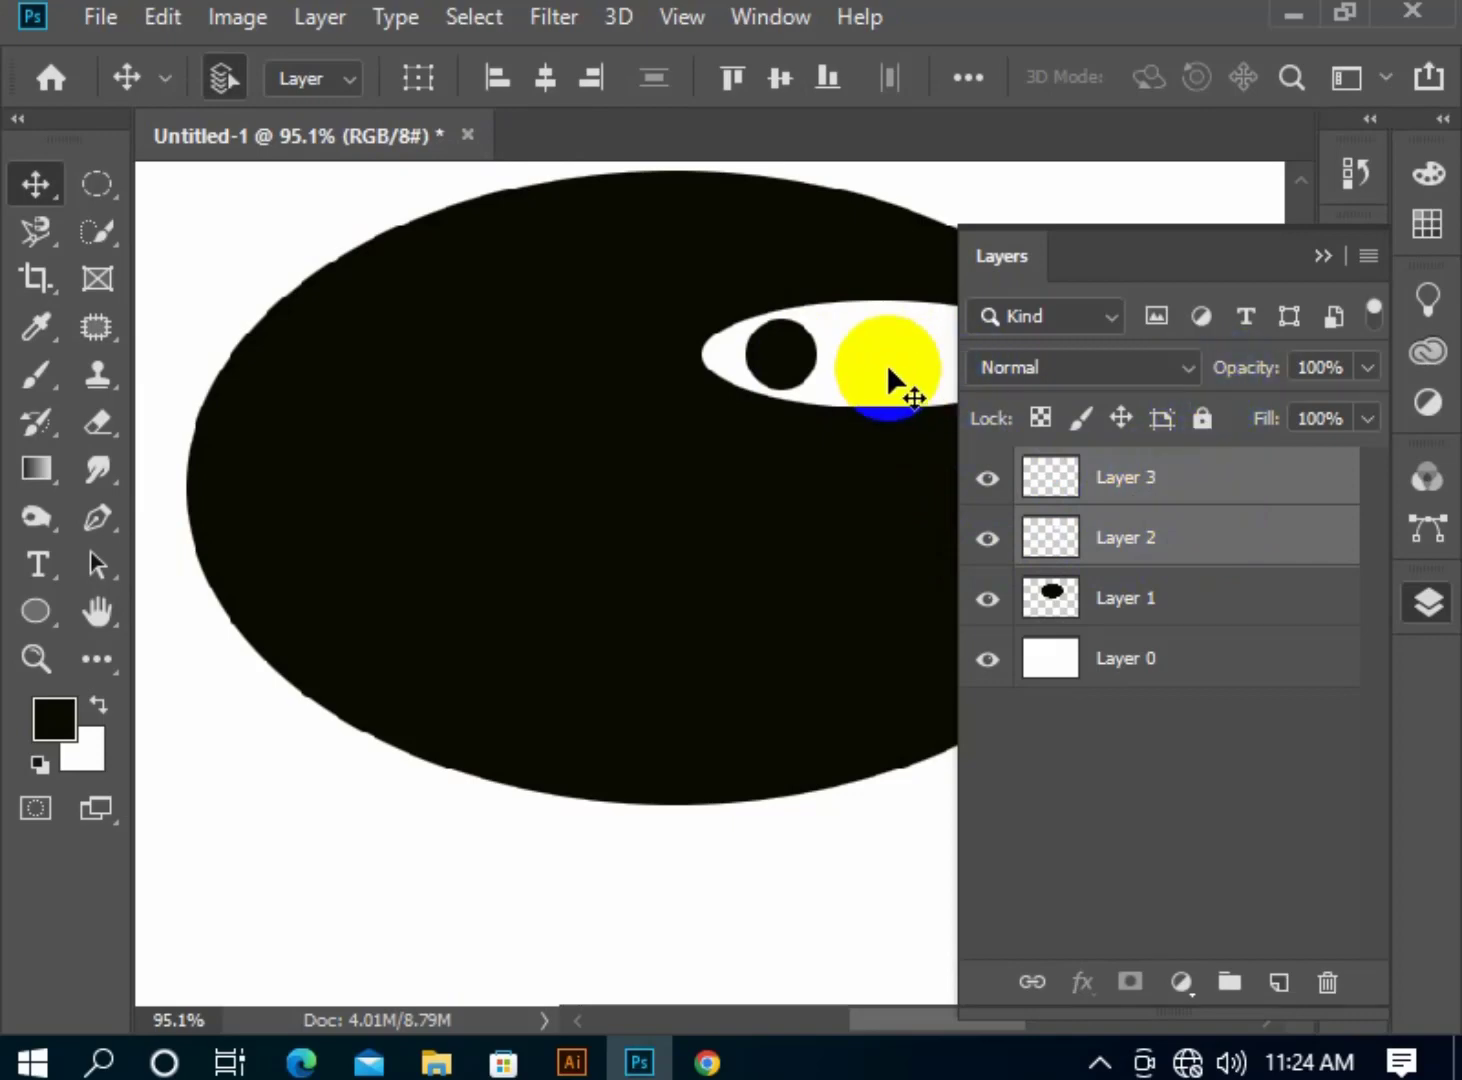
left_click_drag(927, 364, 518, 366)
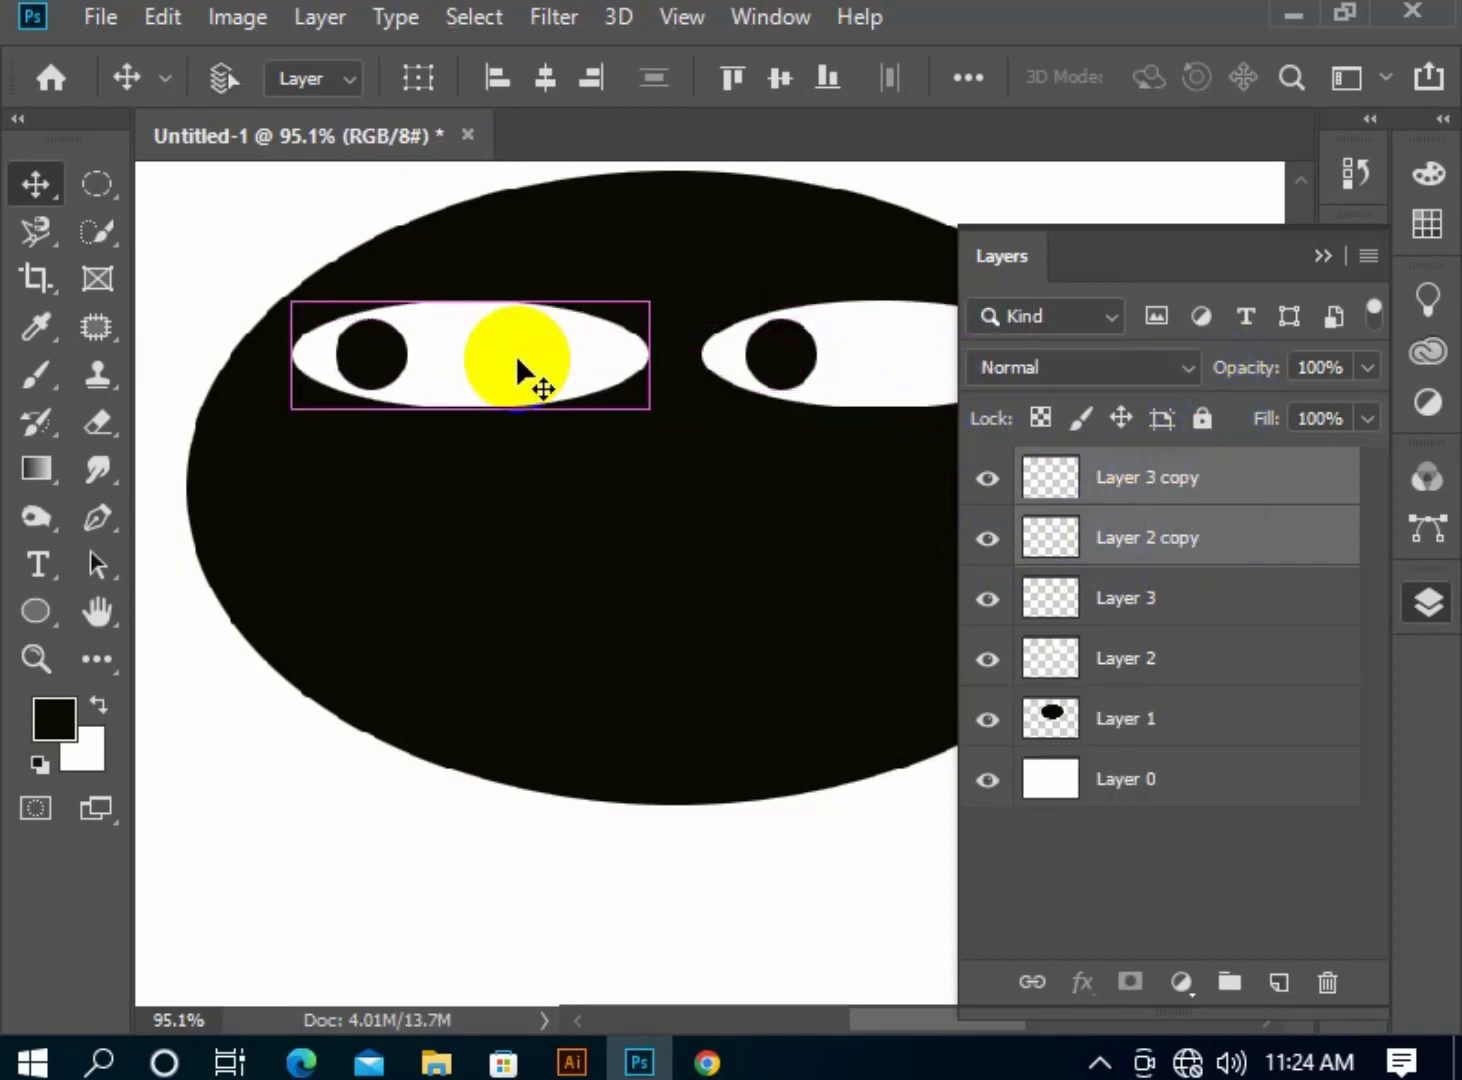
Flip the duplicated left eye horizontally with Free Transform and apply the transformation.
key("ctrl+t")
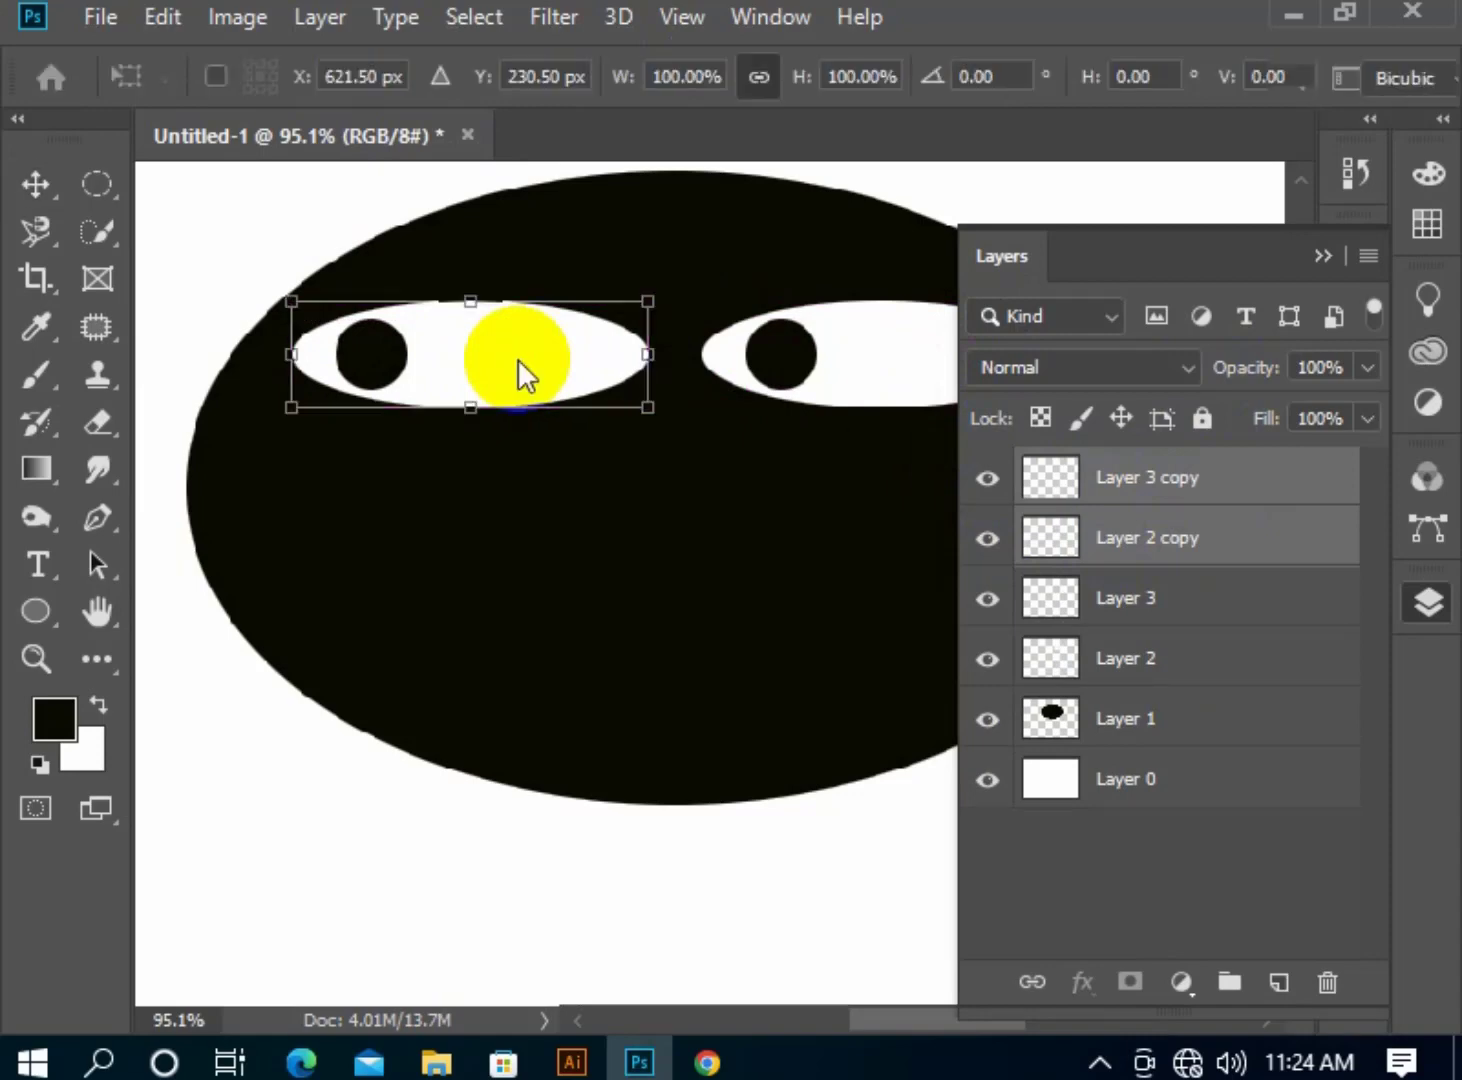
right_click(518, 358)
left_click(653, 802)
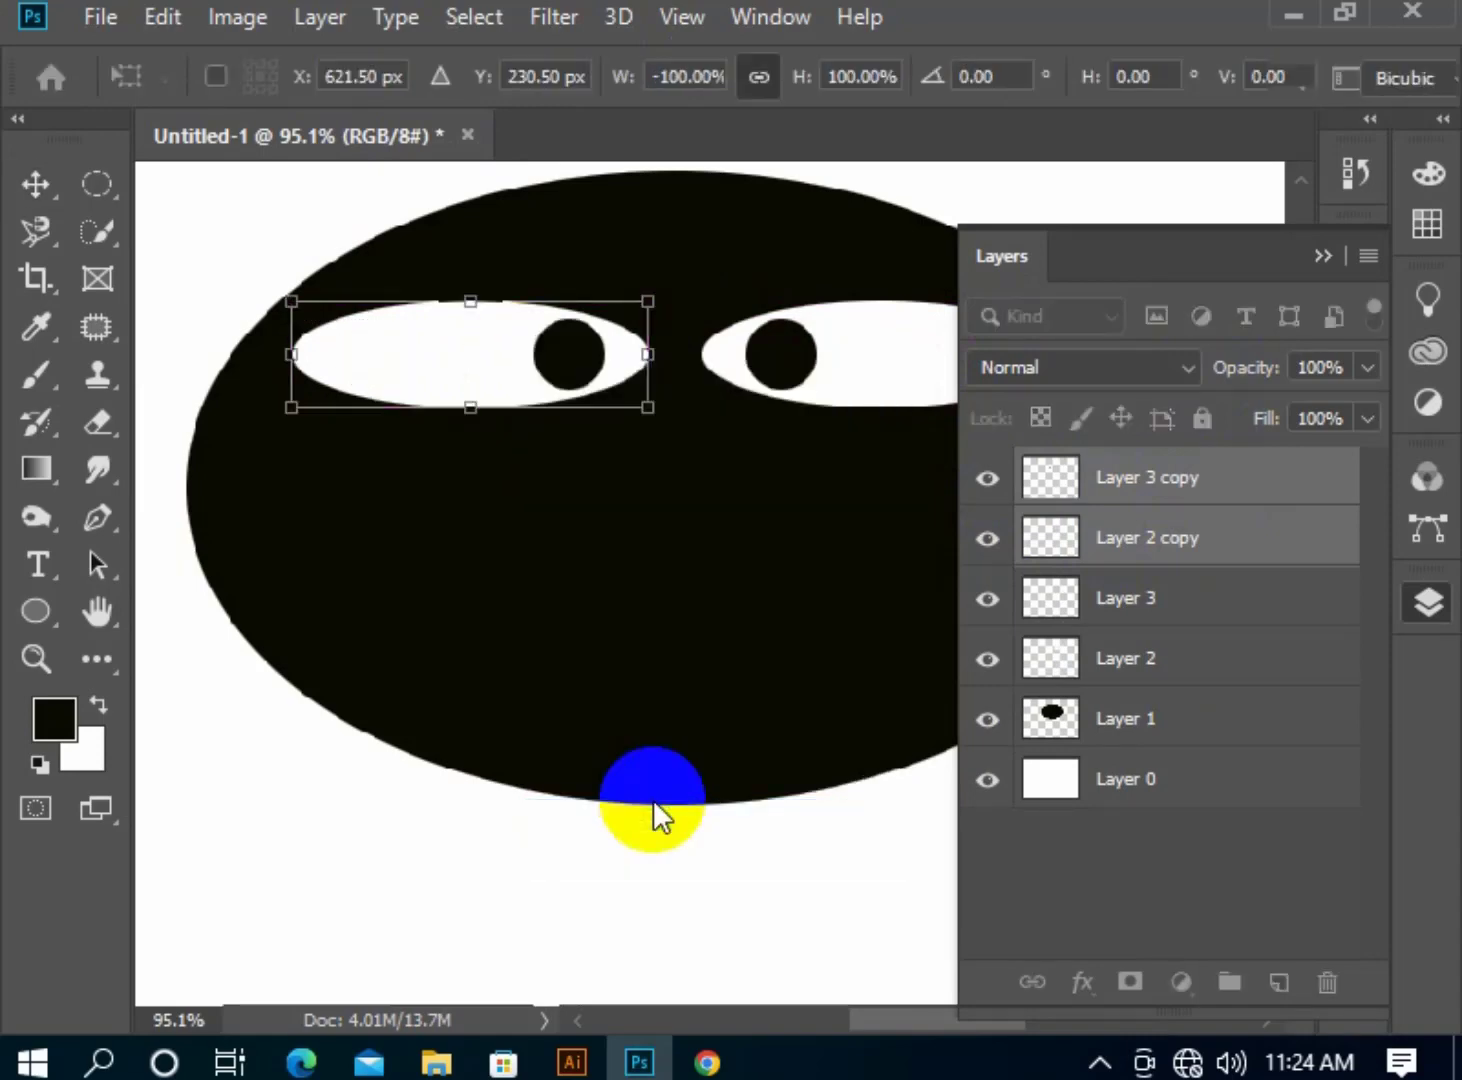
left_click(666, 855)
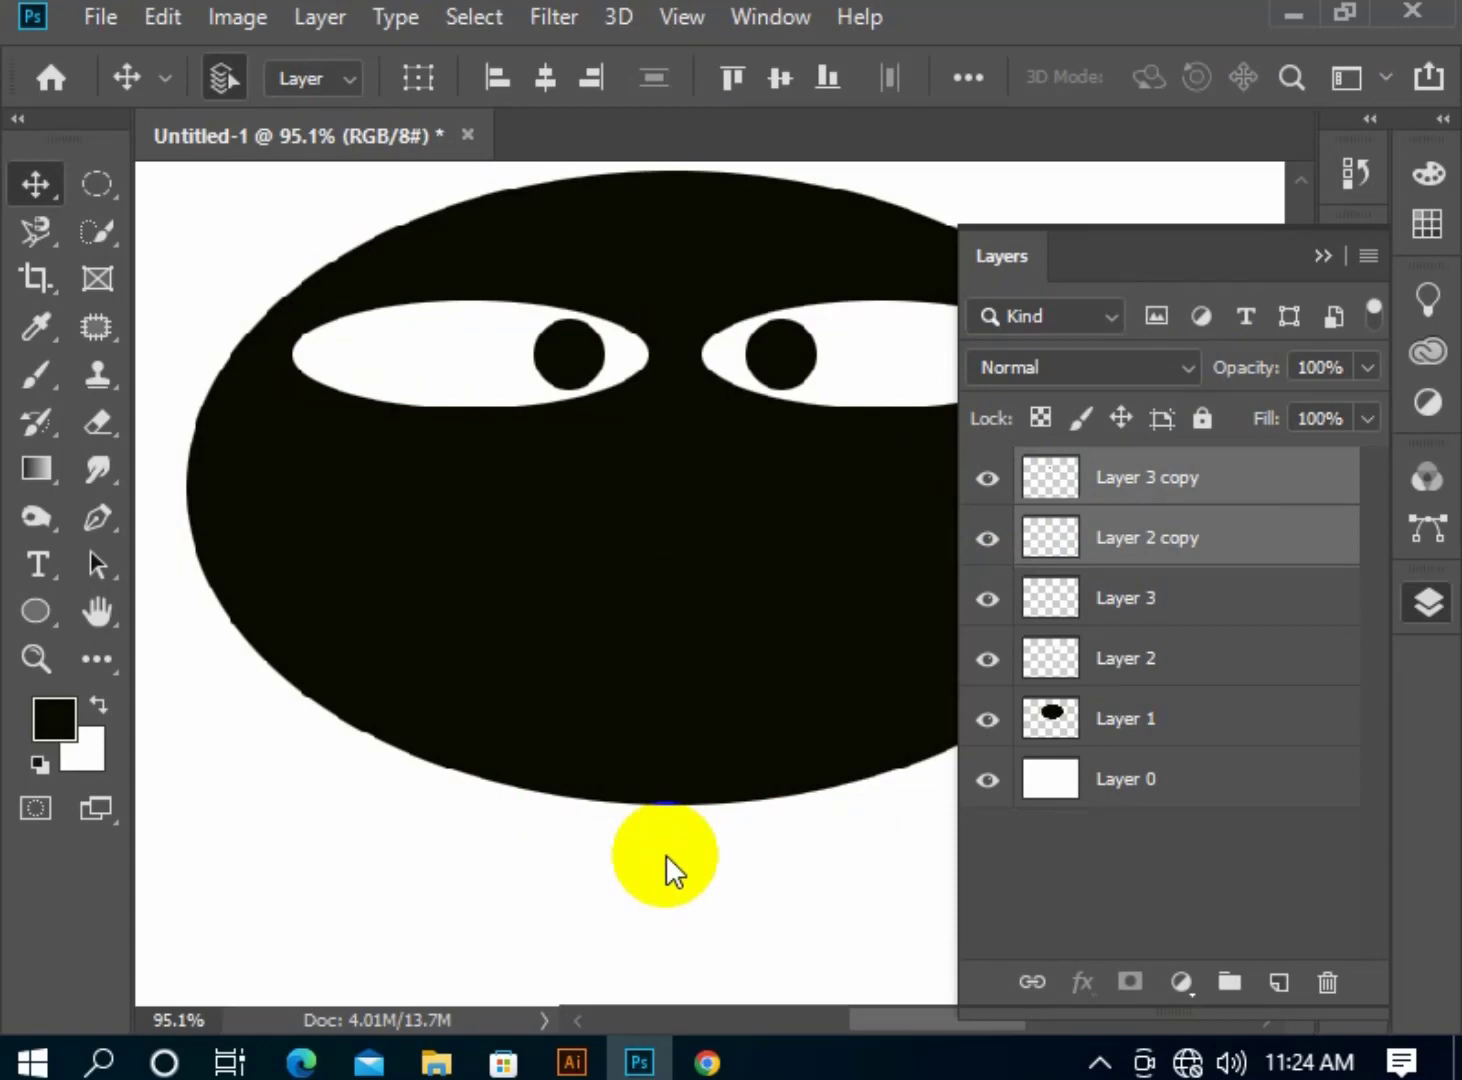
Make a thin elliptical mouth selection low on the face, fill it with white on a new layer above Layer 3 copy, and deselect.
left_click(1259, 556)
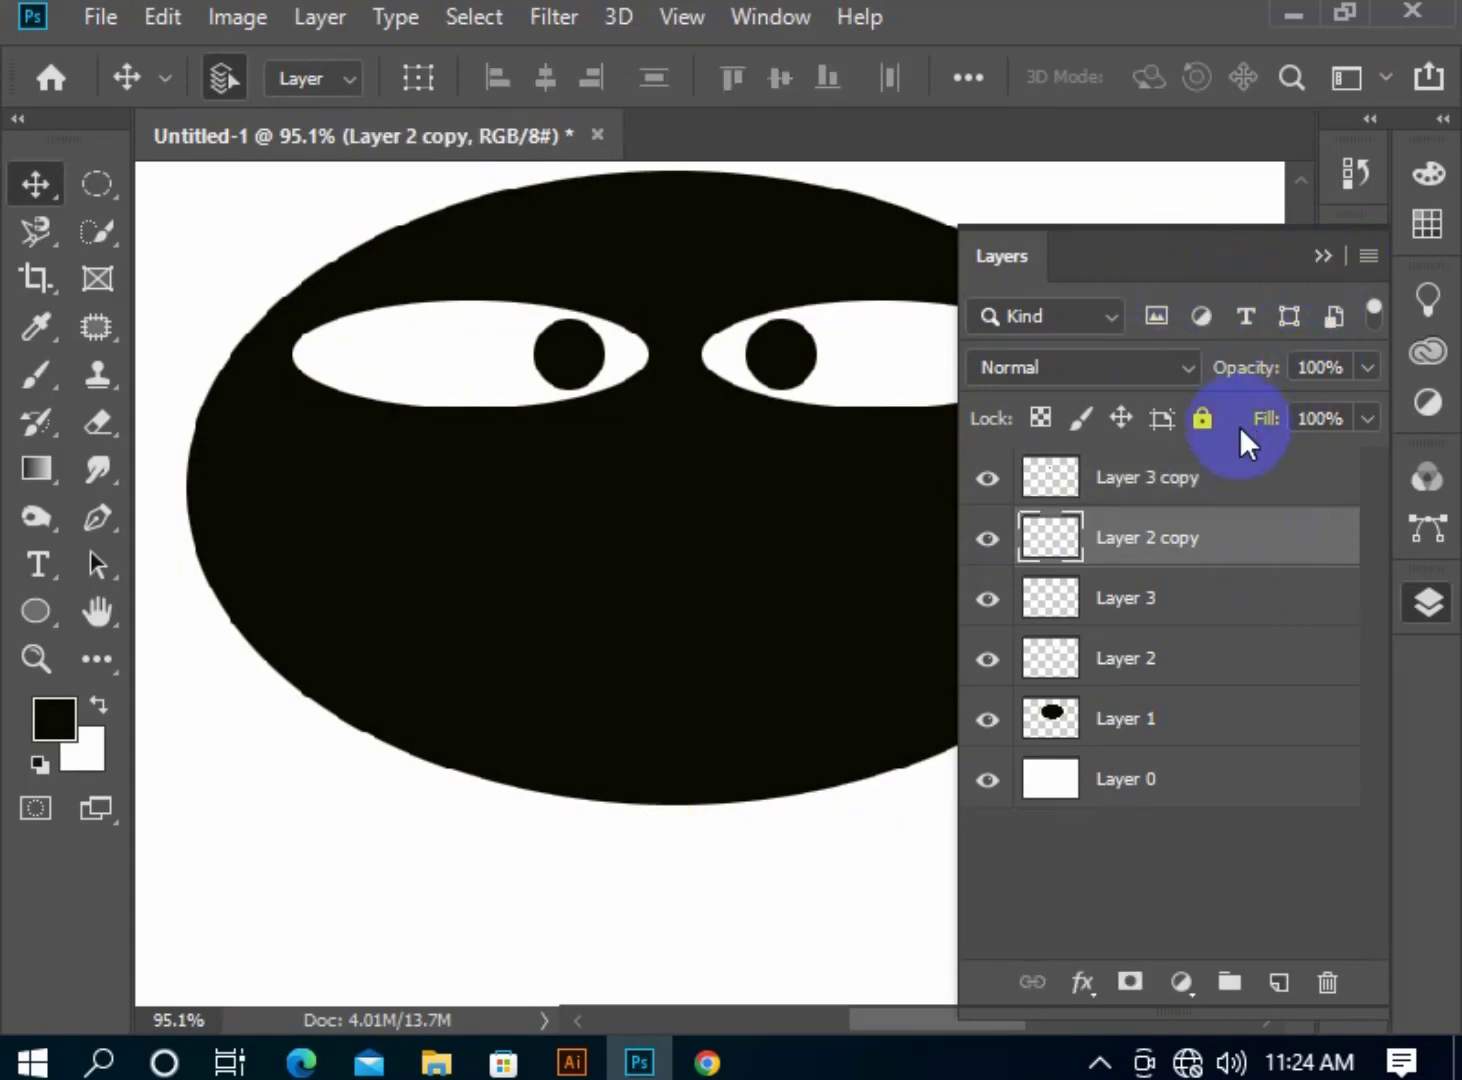
left_click(1237, 487)
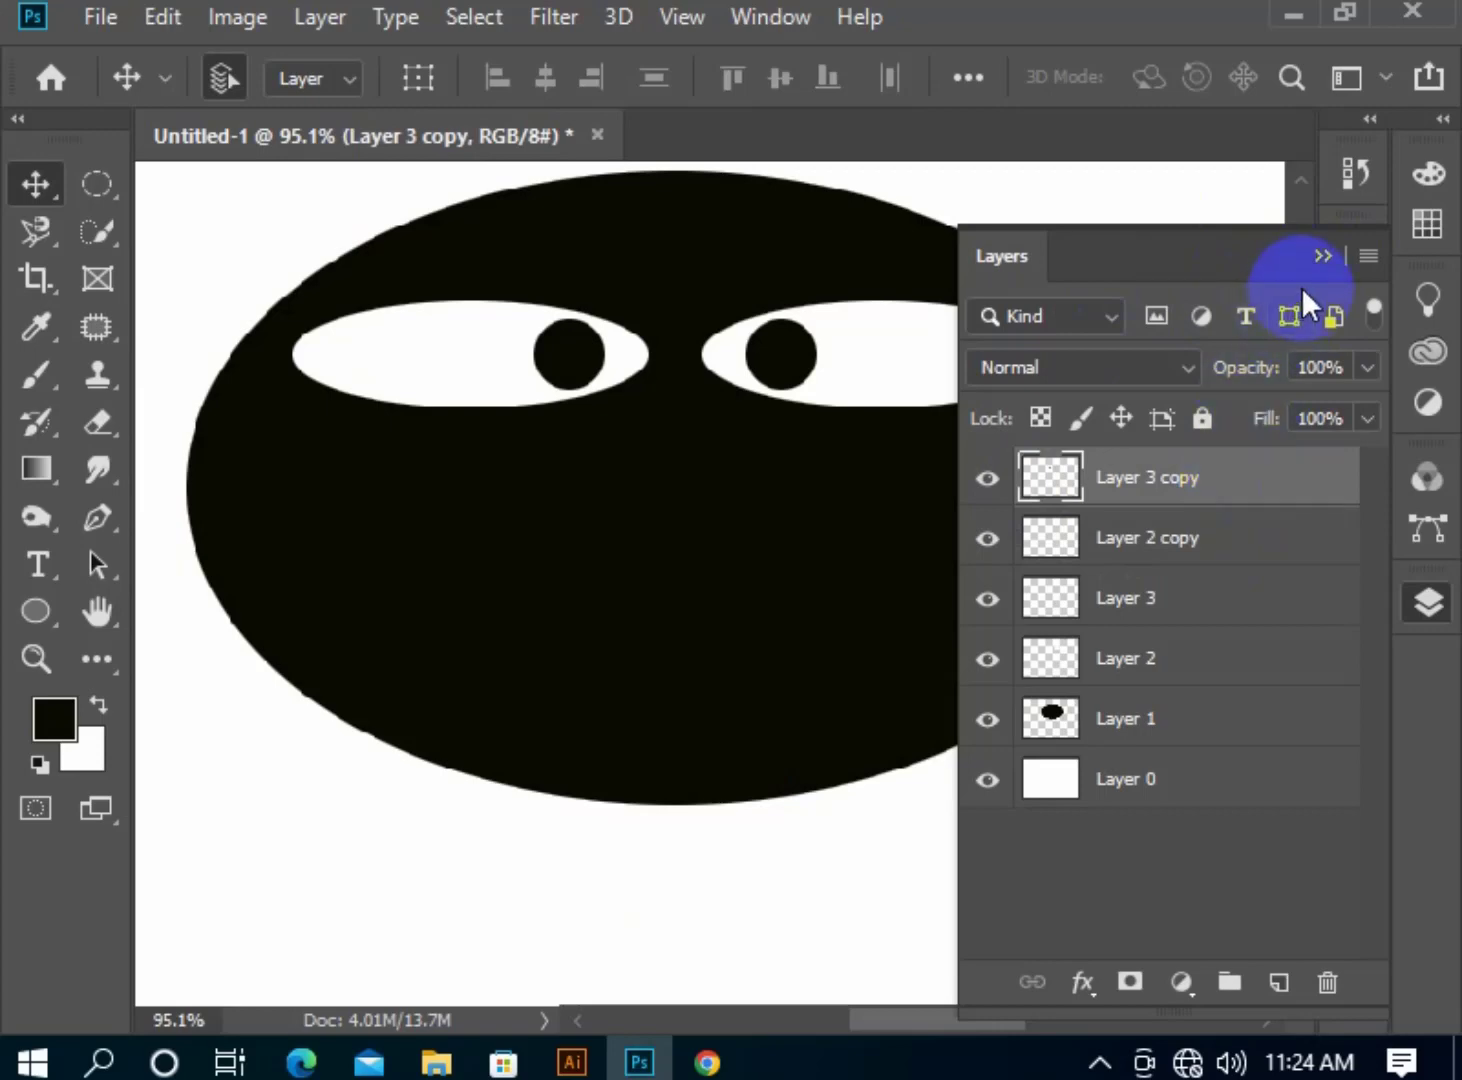
left_click(116, 193)
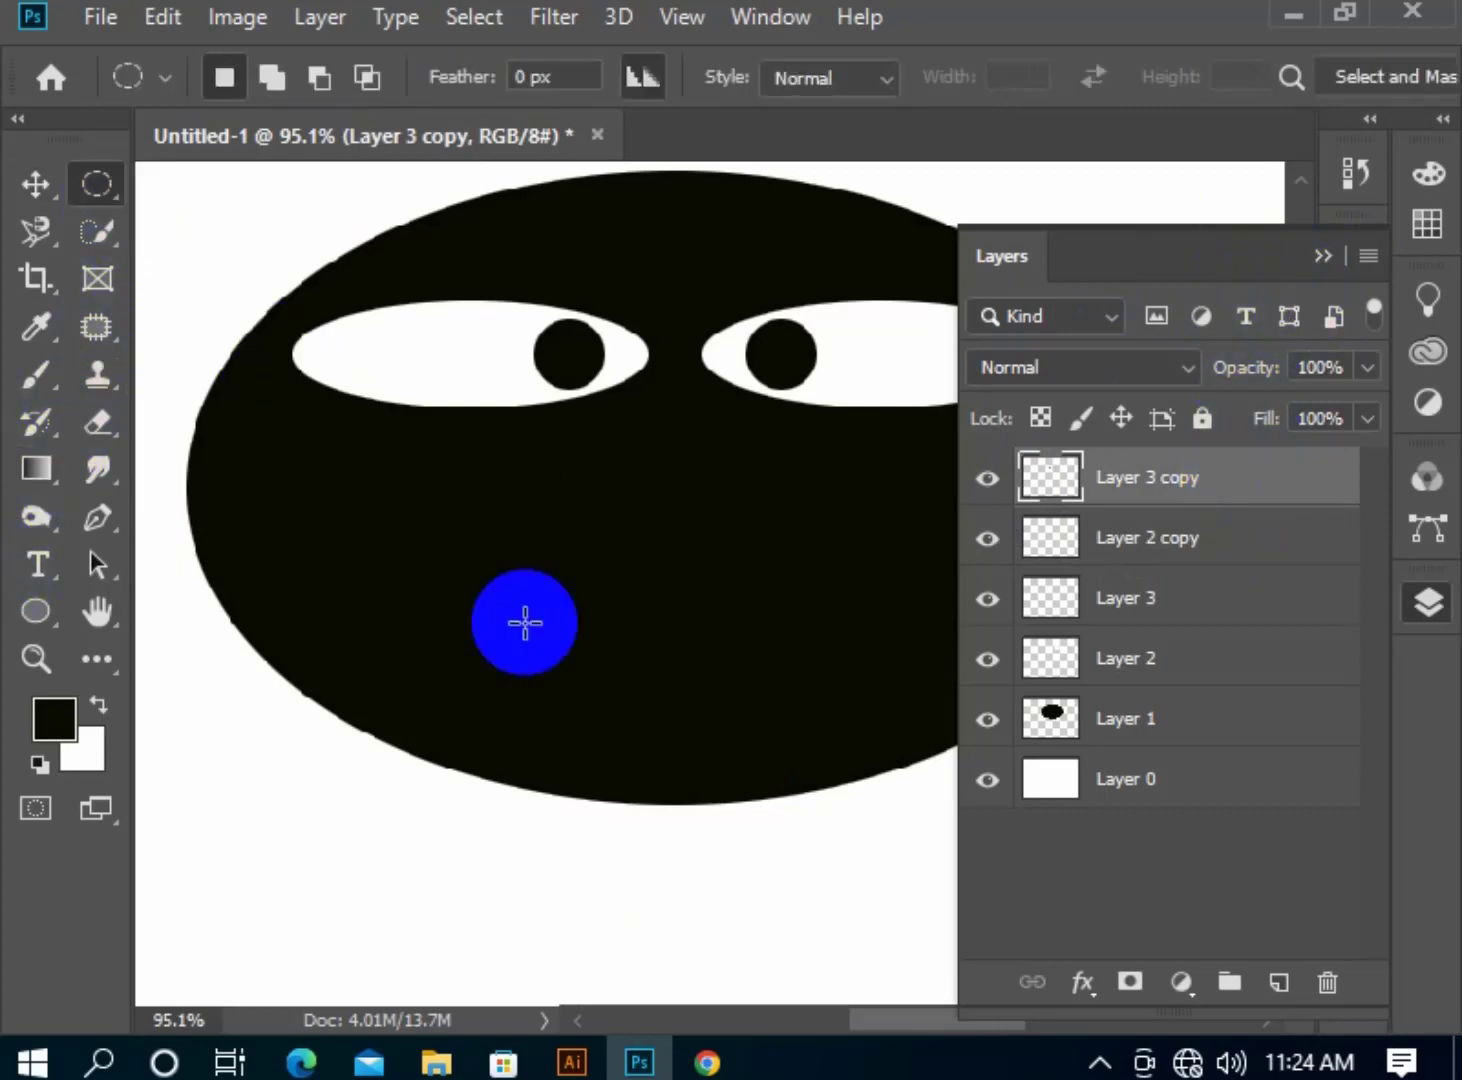
left_click_drag(558, 692, 876, 740)
left_click(1278, 984)
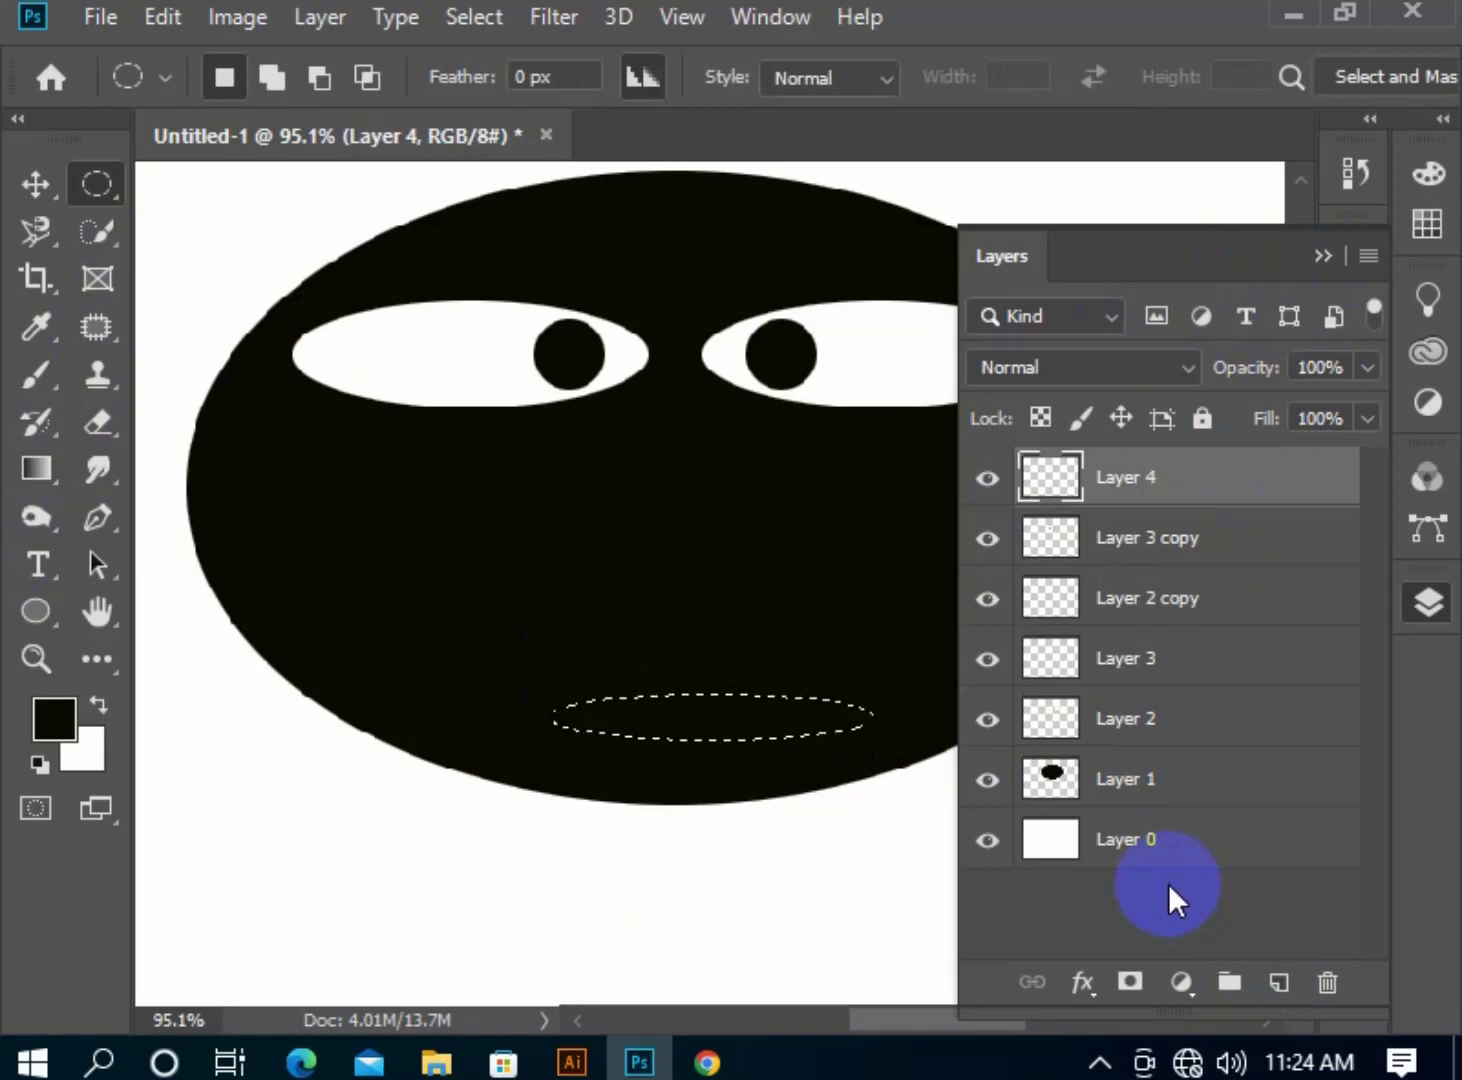
key("ctrl+BackSpace")
key("ctrl+d")
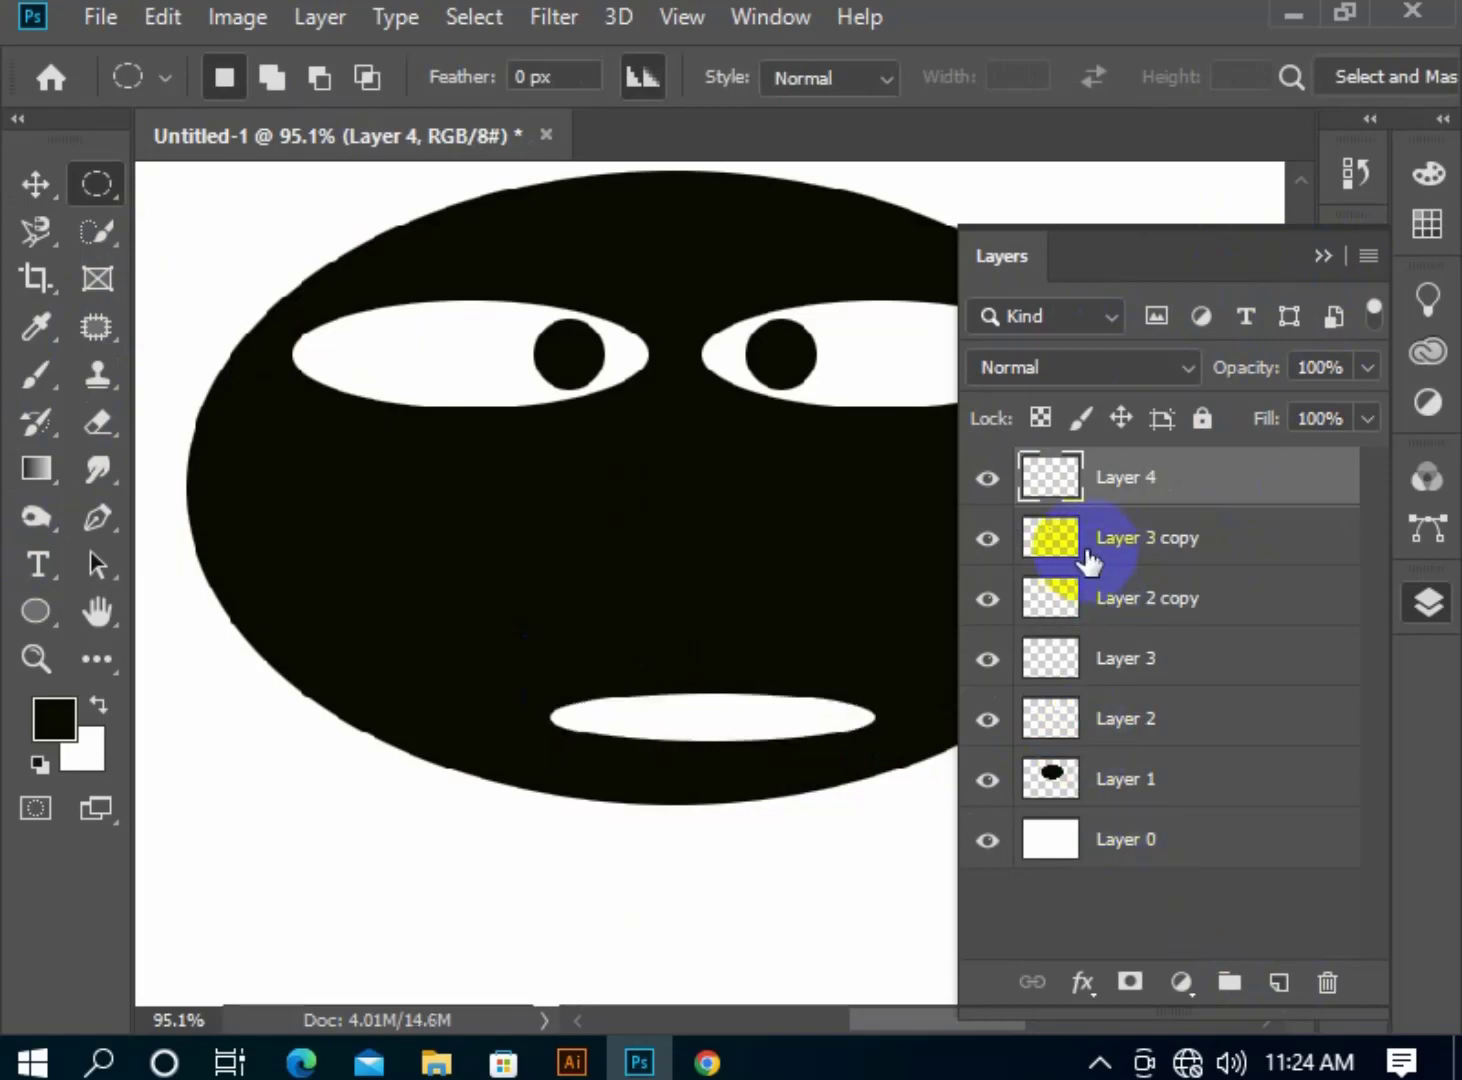
Try a black-filled circle on a new layer below the face's lower left edge, then undo the fill.
scroll(686, 612, "down", 1)
scroll(687, 613, "down", 2)
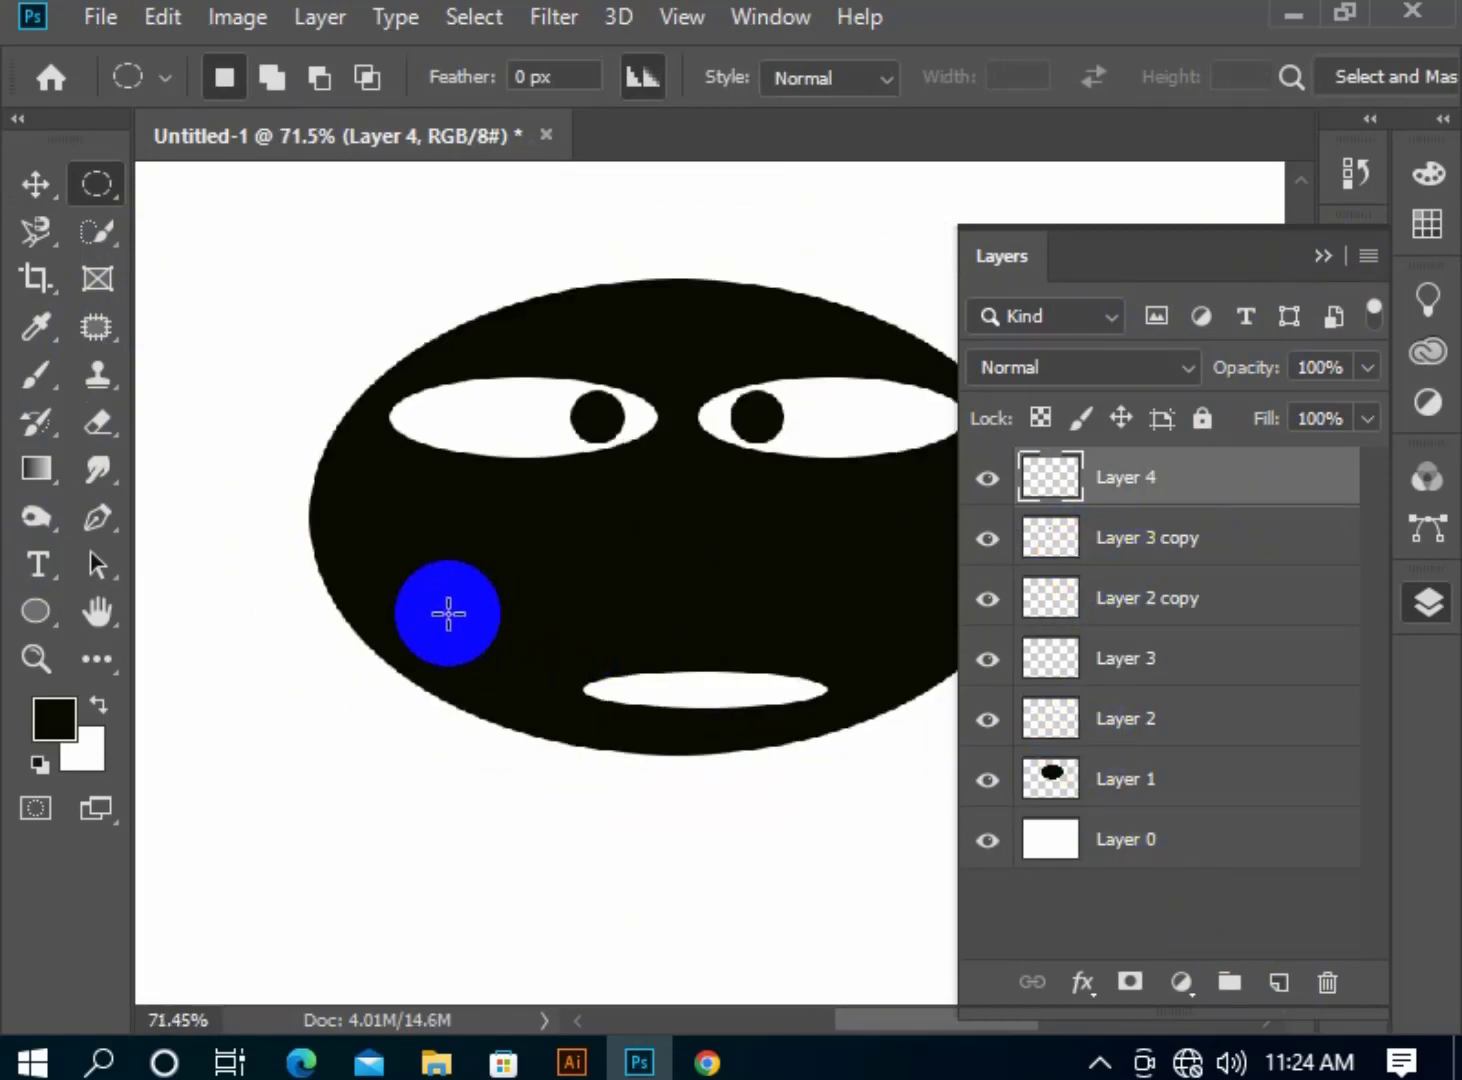
left_click_drag(259, 630, 426, 856)
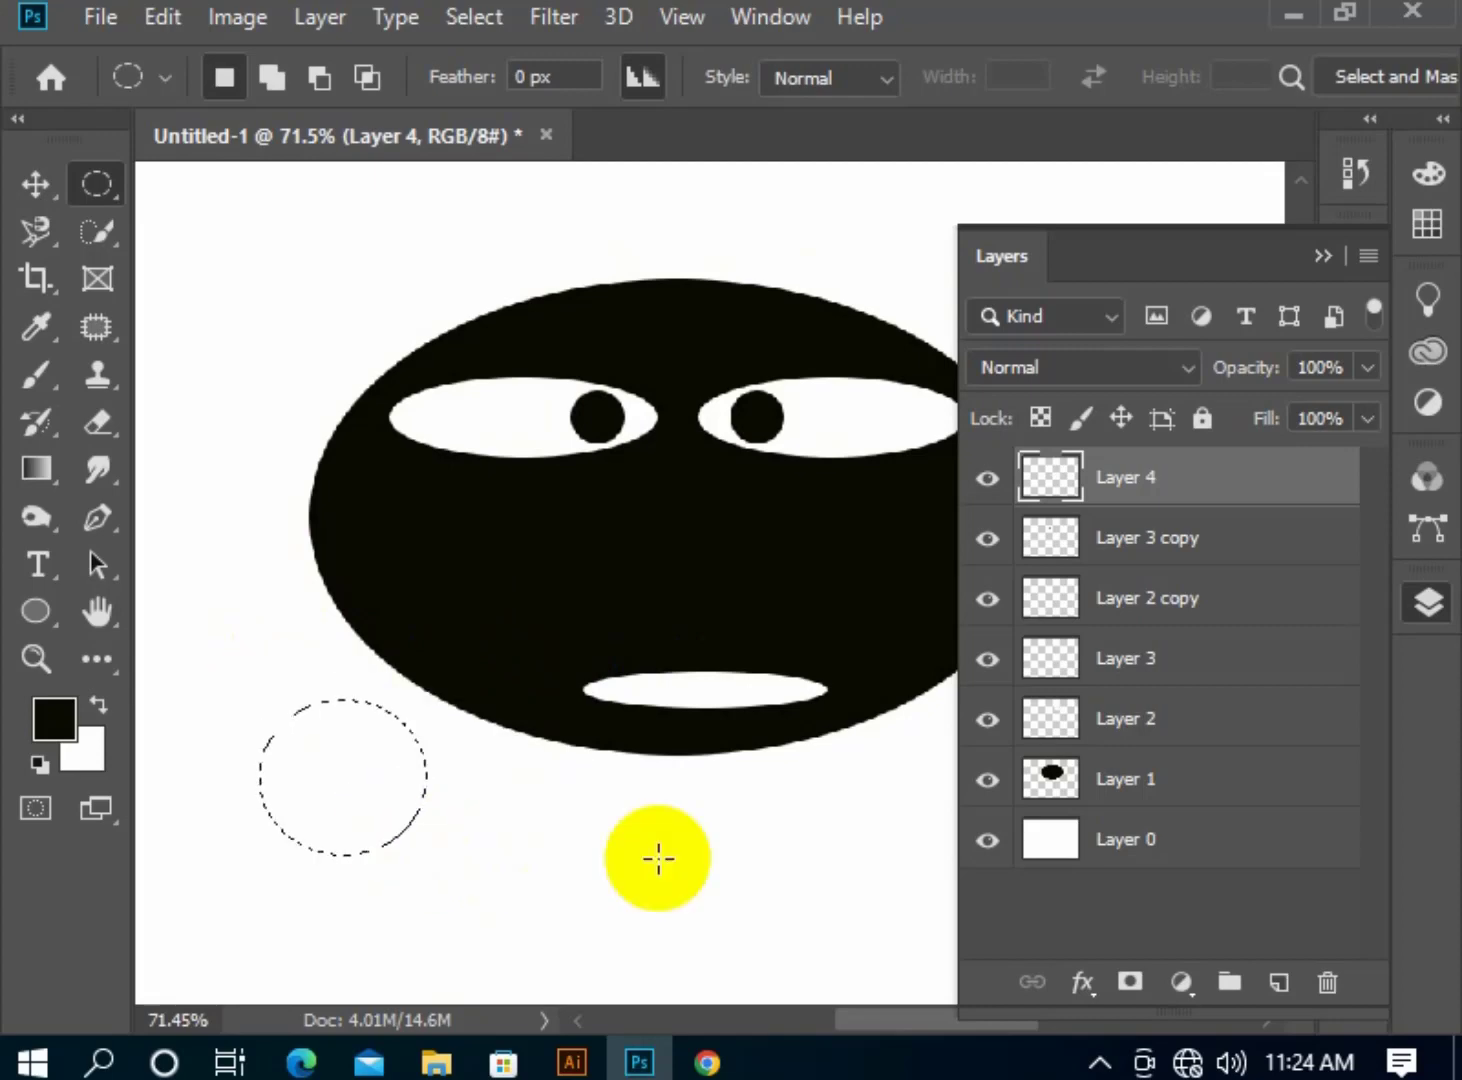
left_click(1271, 972)
left_click(59, 722)
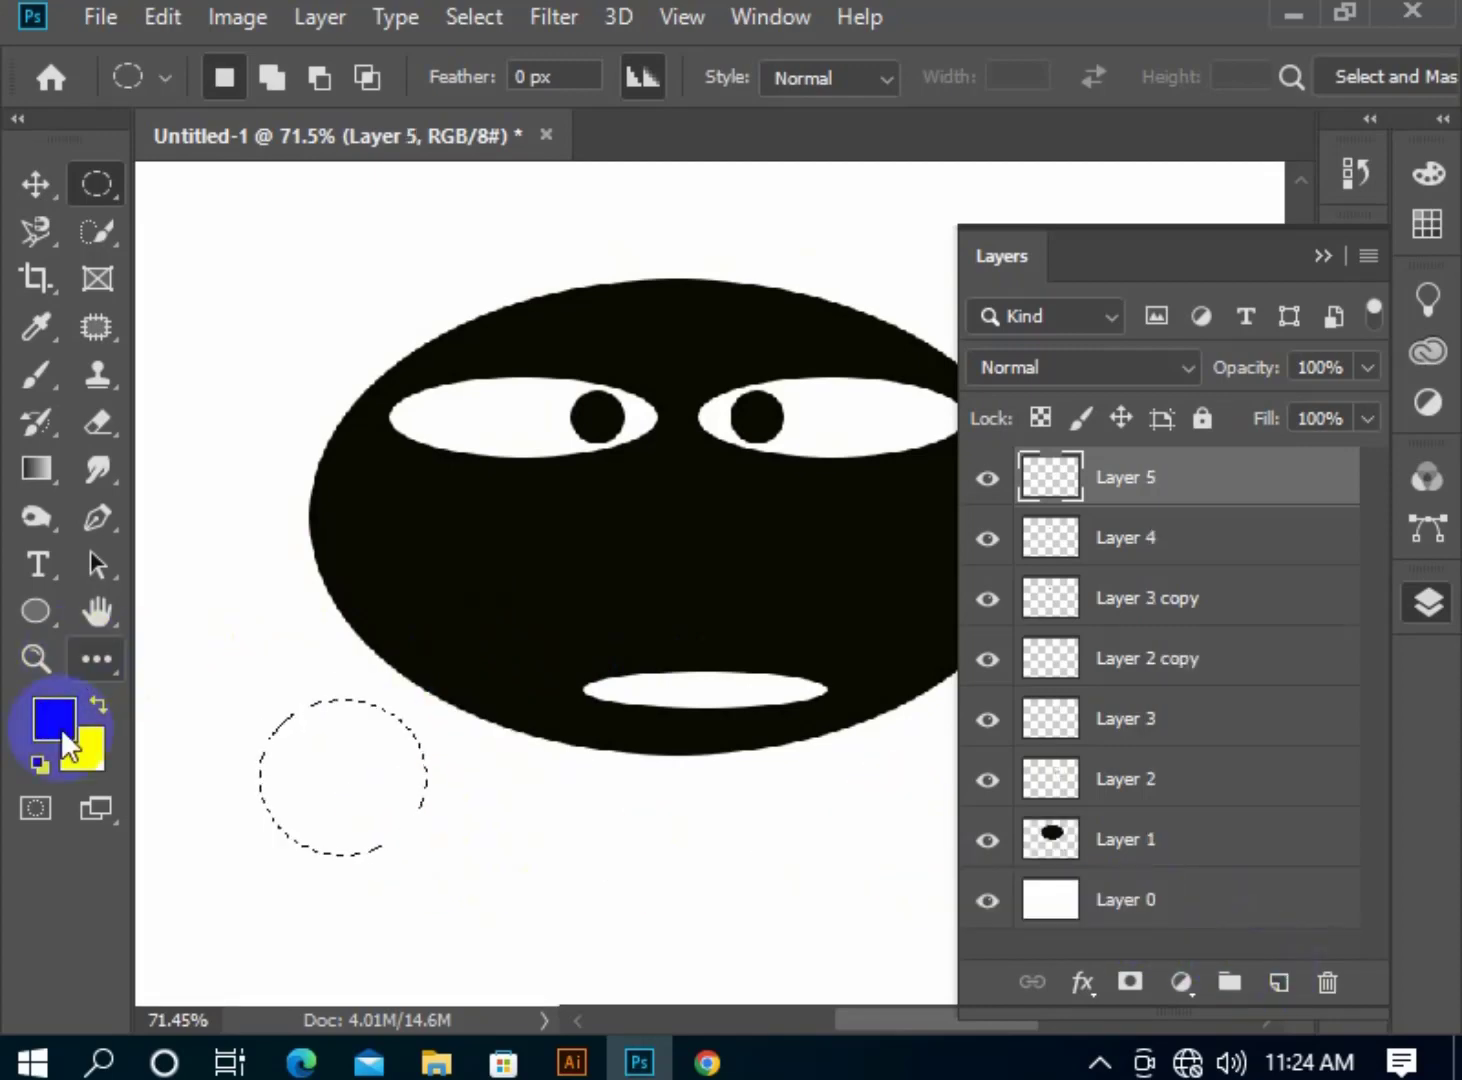
key("alt+BackSpace")
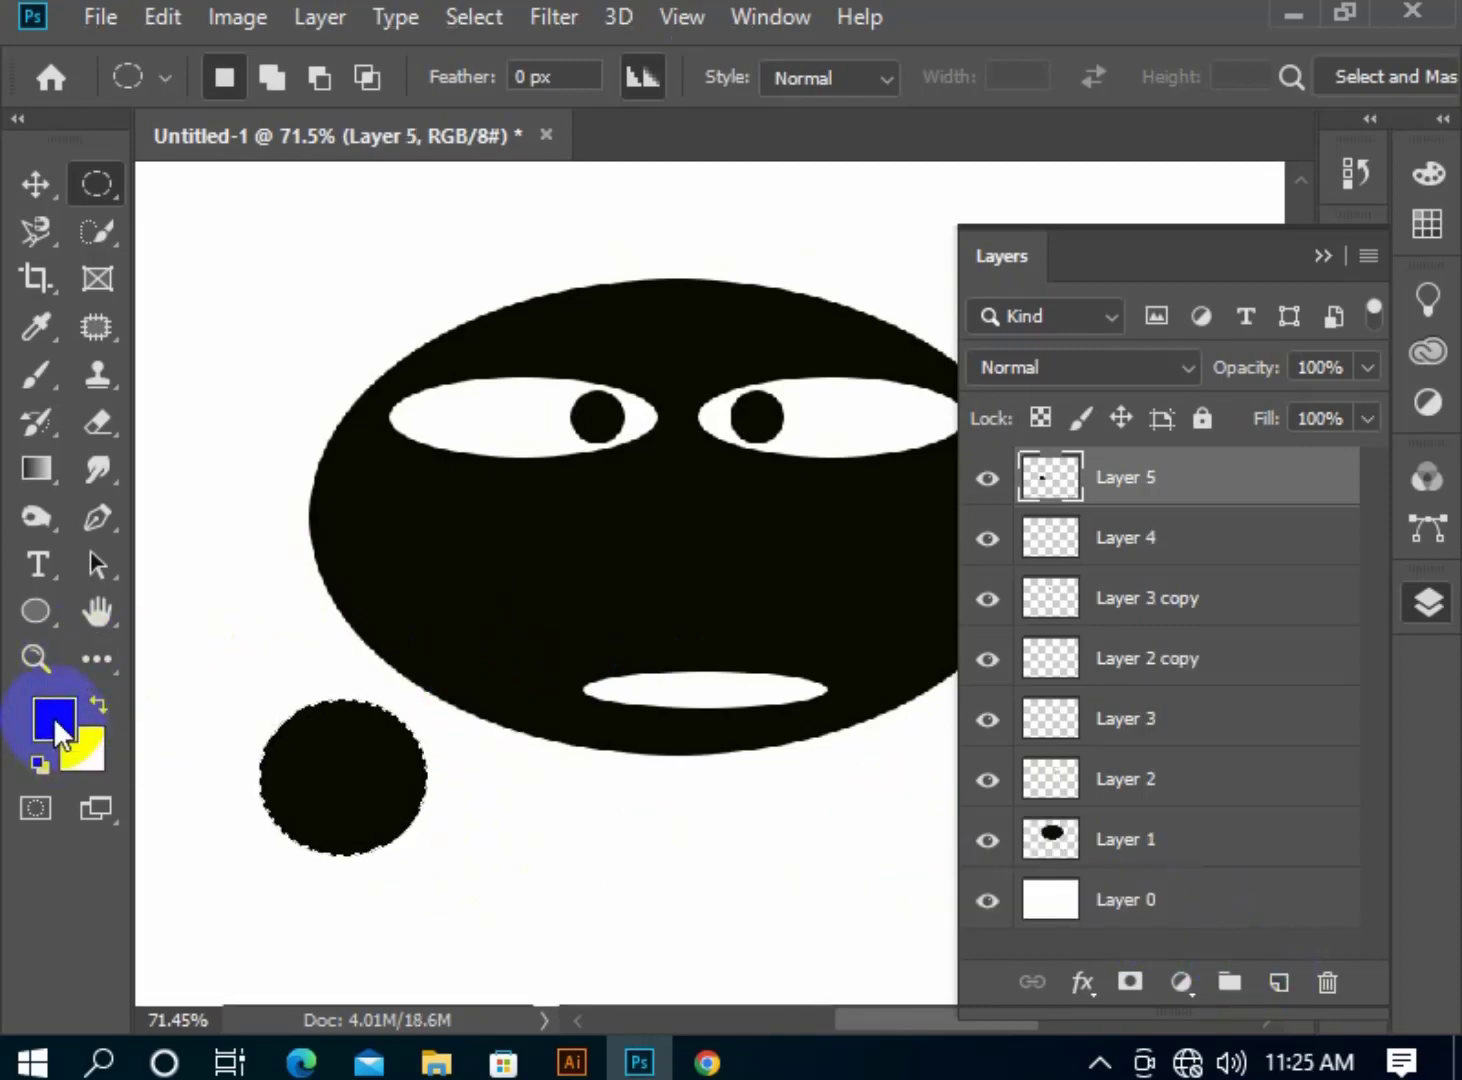
key("ctrl+z")
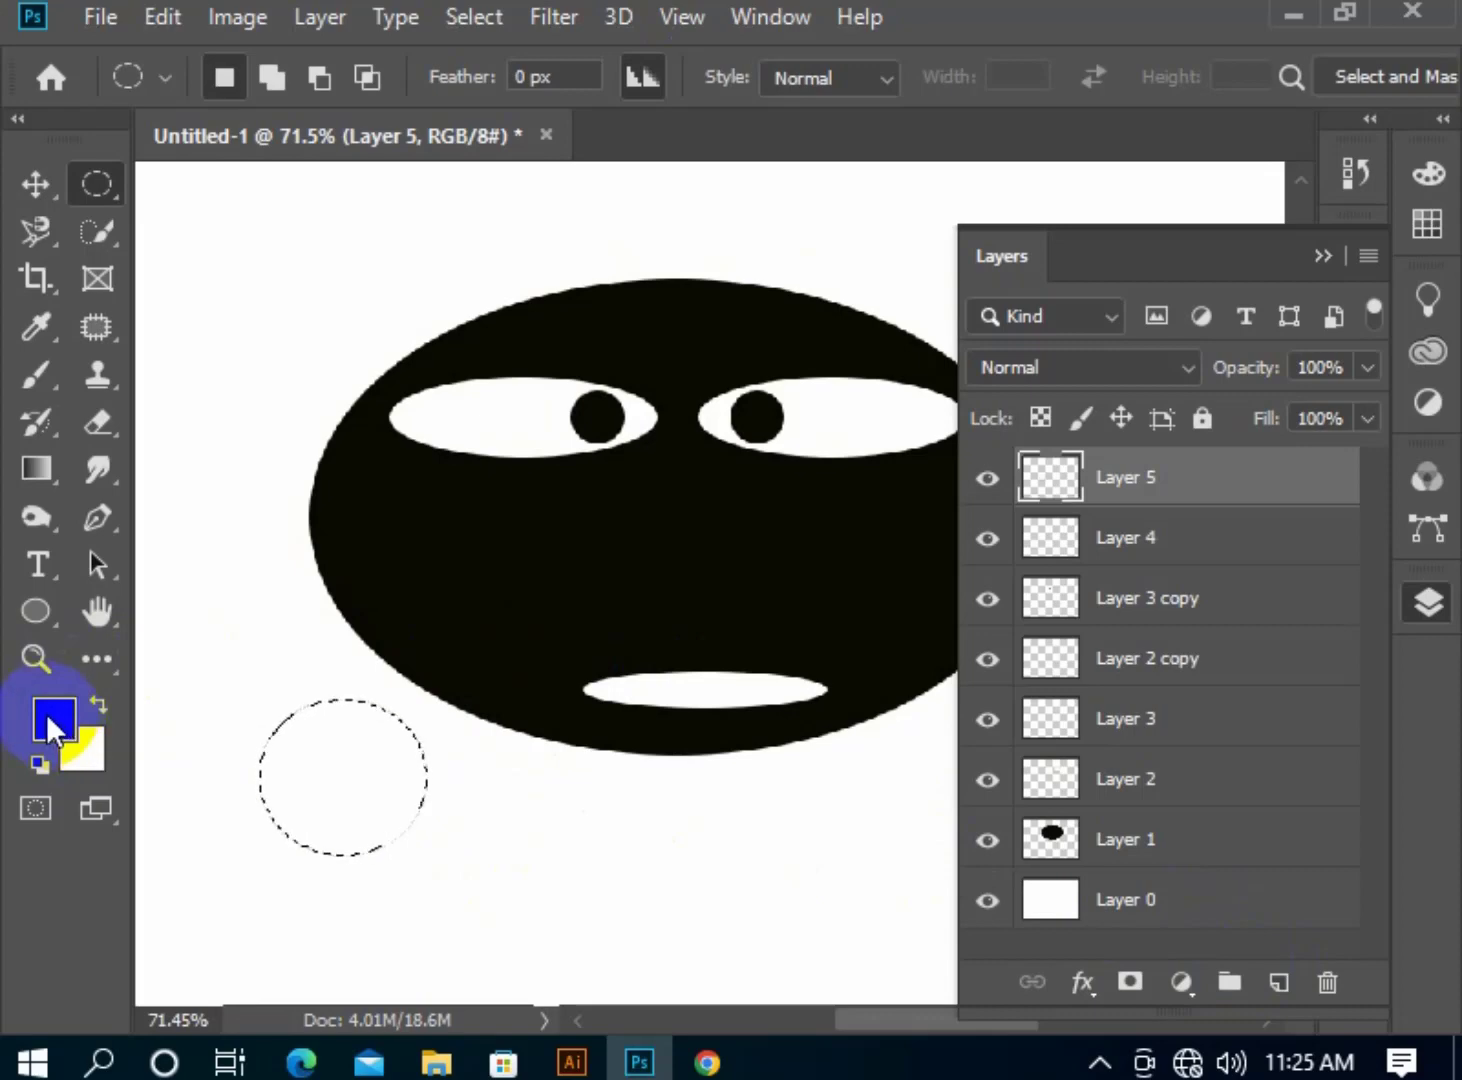
Reset to the default colours and refill the circular selection with the foreground colour, then undo the fill and the new layer.
key("d")
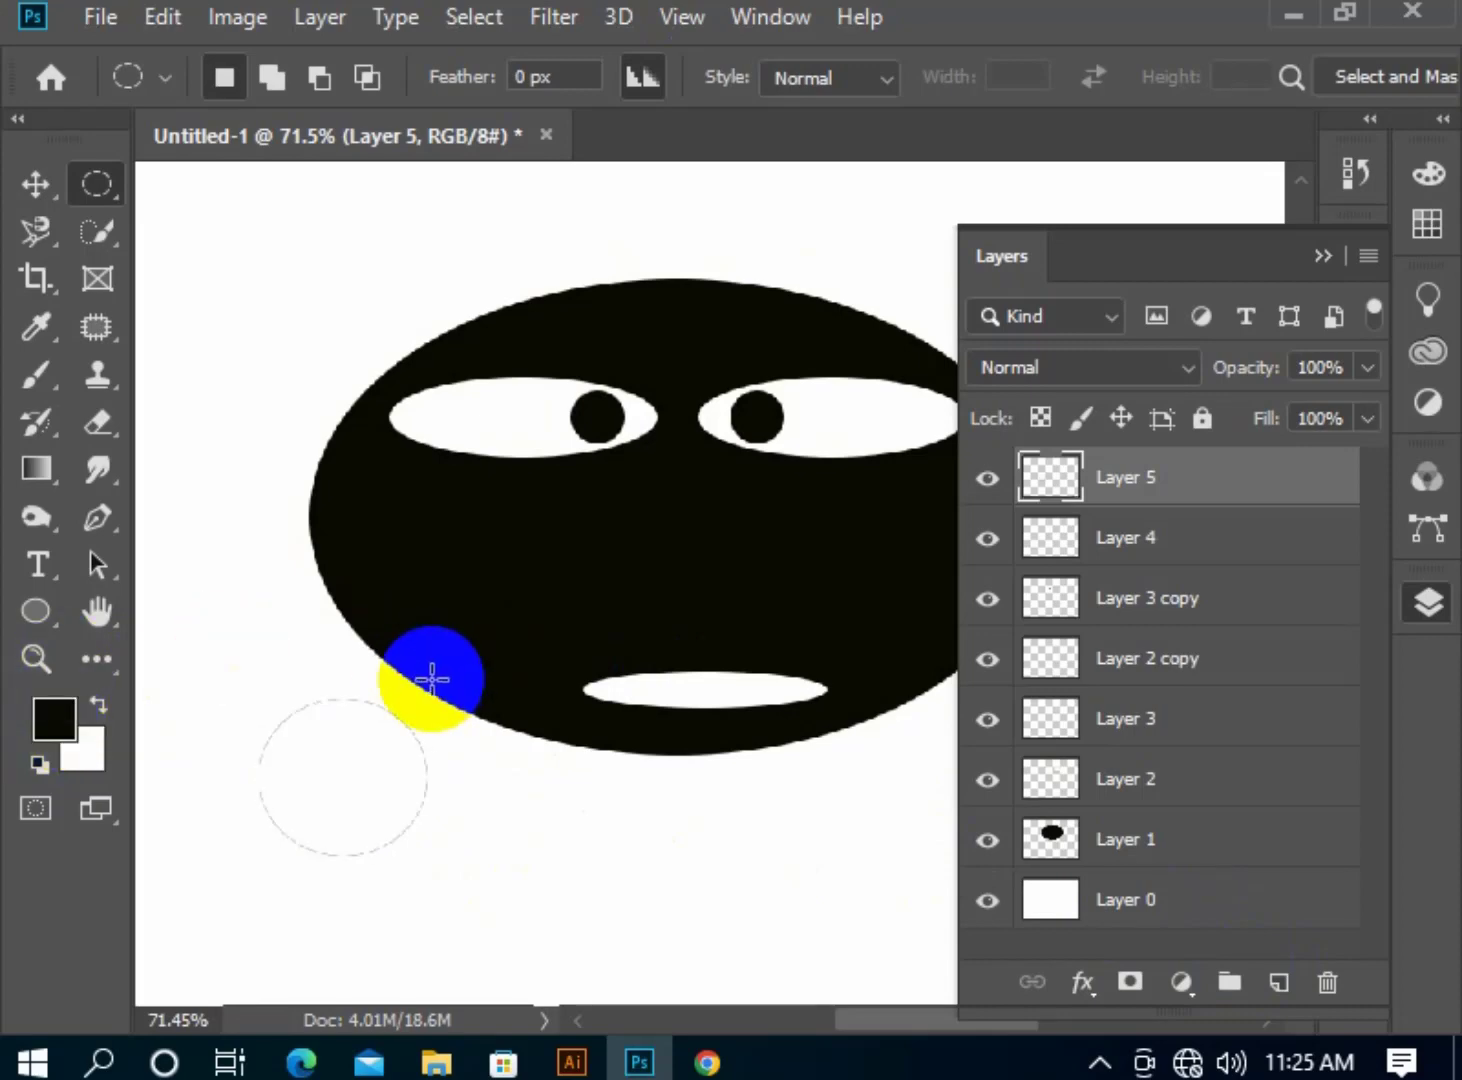
key("alt+BackSpace")
key("ctrl+z")
key("ctrl+z")
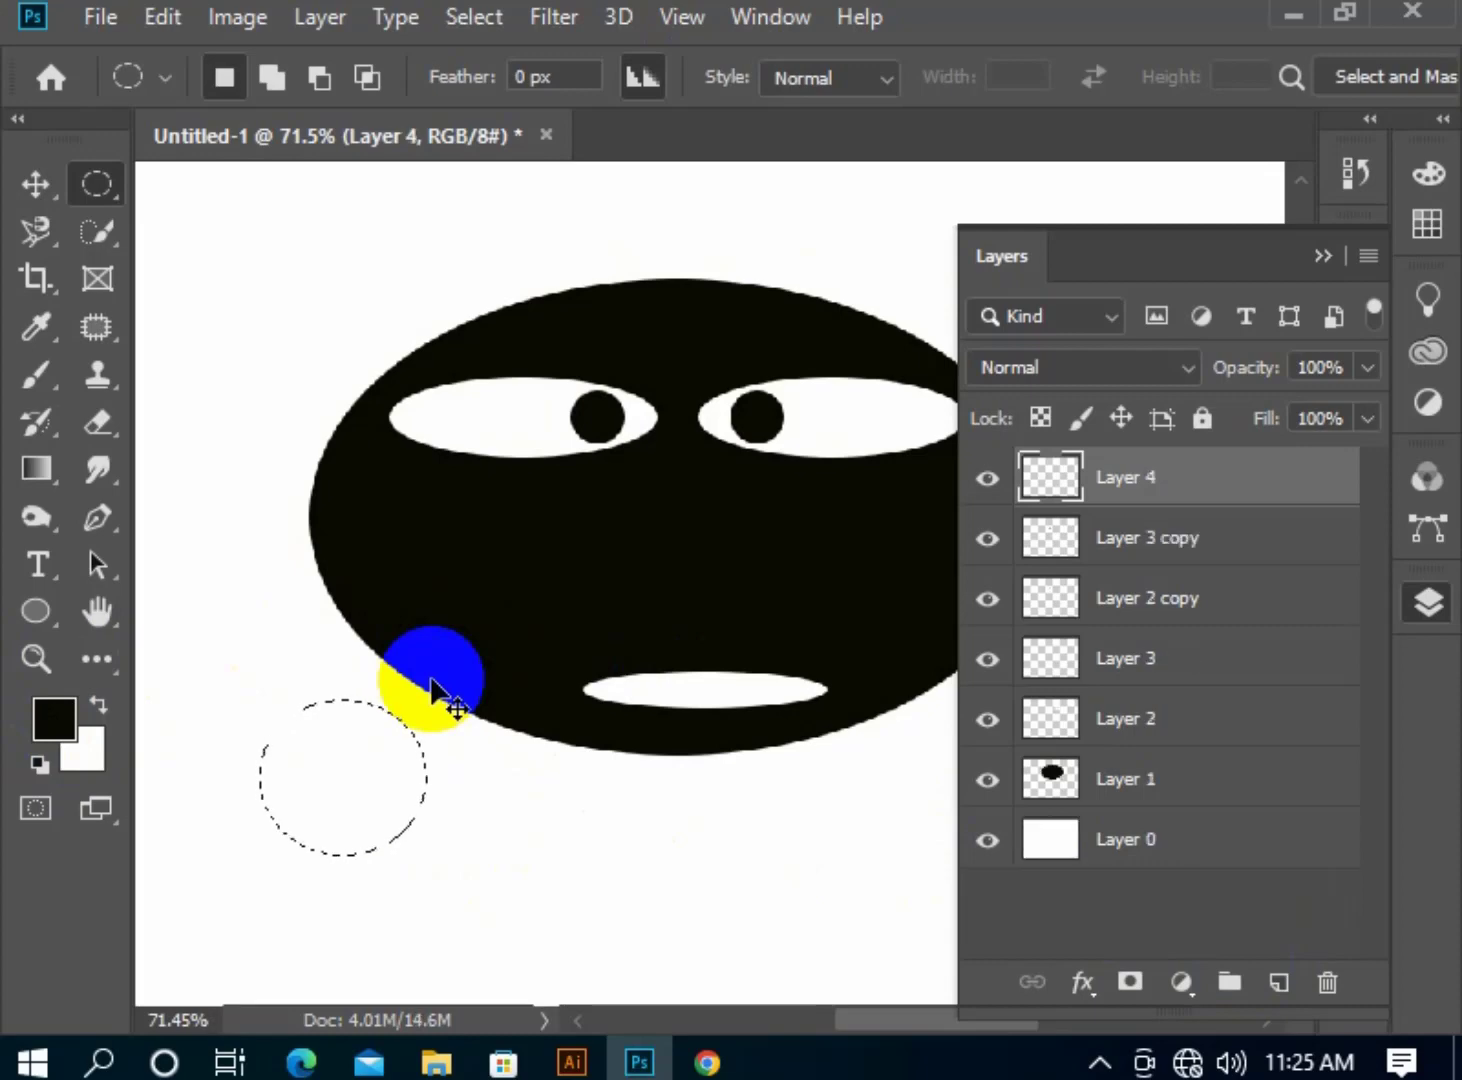
scroll(432, 680, "down", 3)
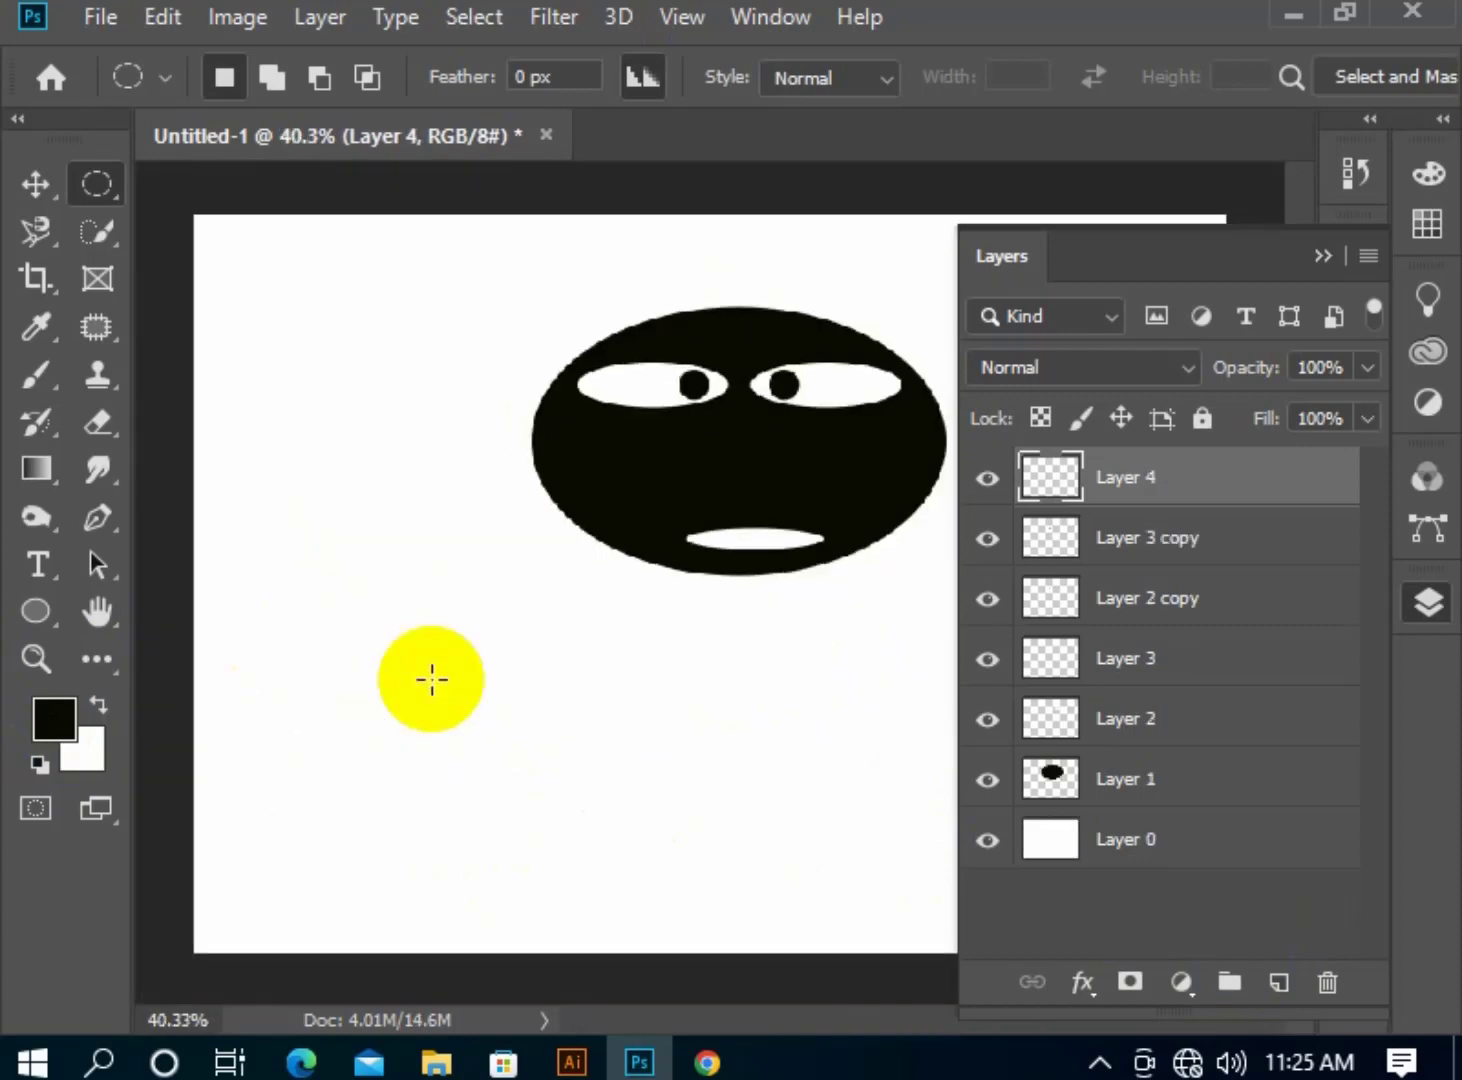
Draw a tall elliptical body selection overlapping the lower face, fill it with bright red on a new layer, and deselect.
left_click_drag(576, 462, 929, 907)
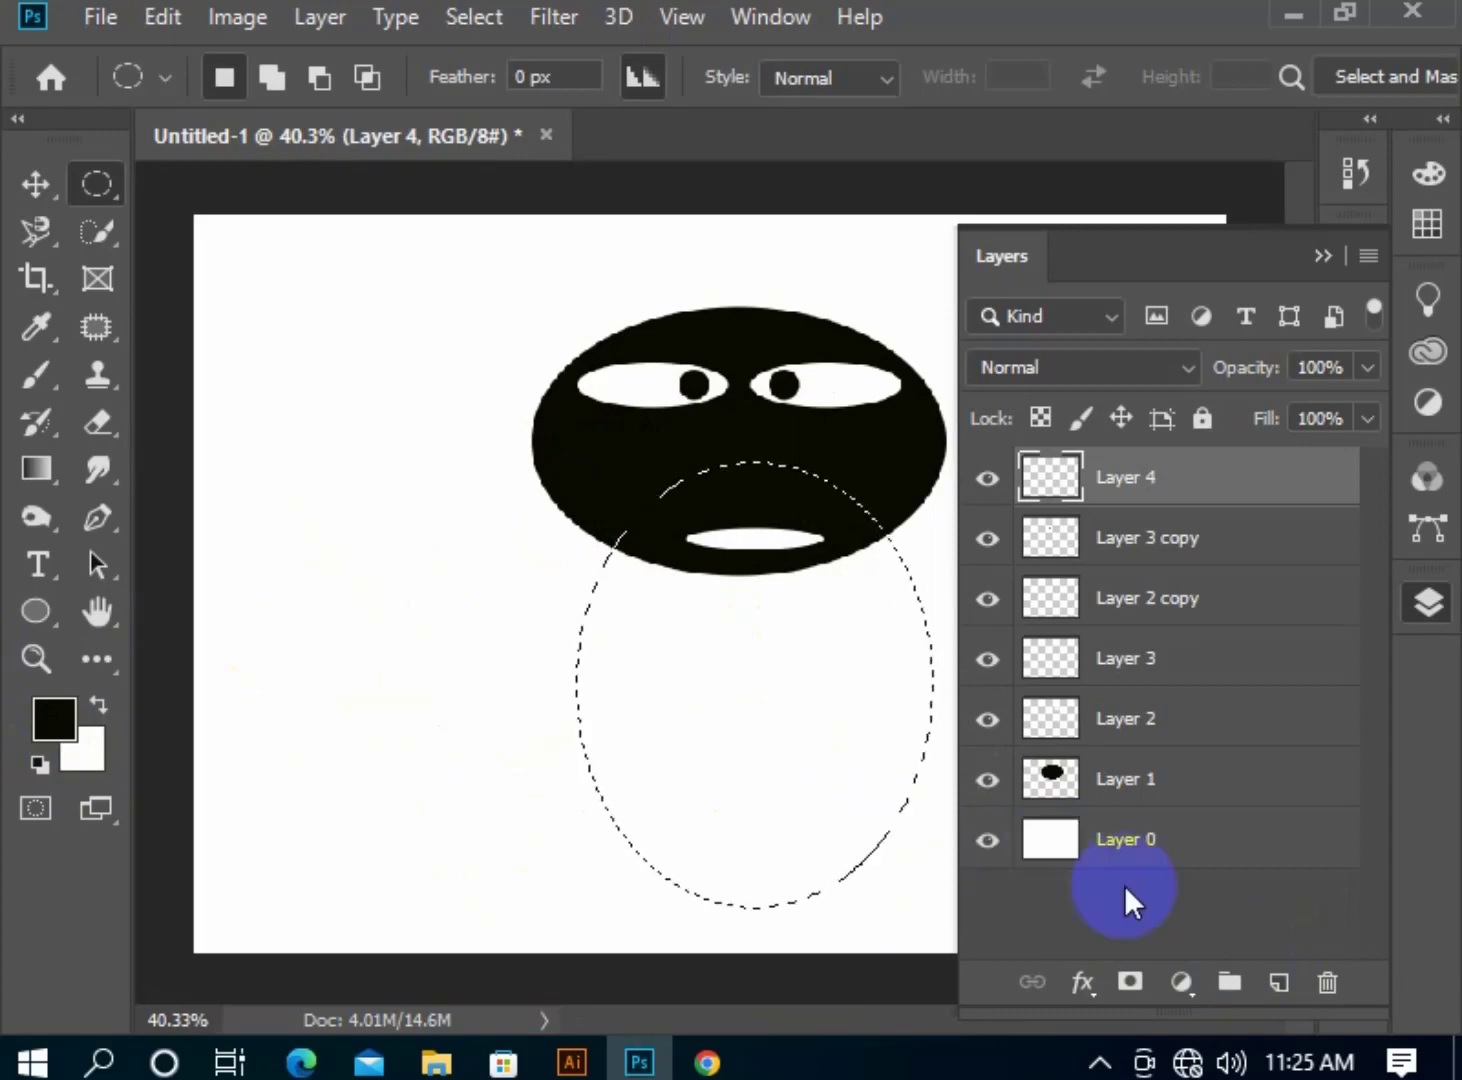
left_click(1280, 983)
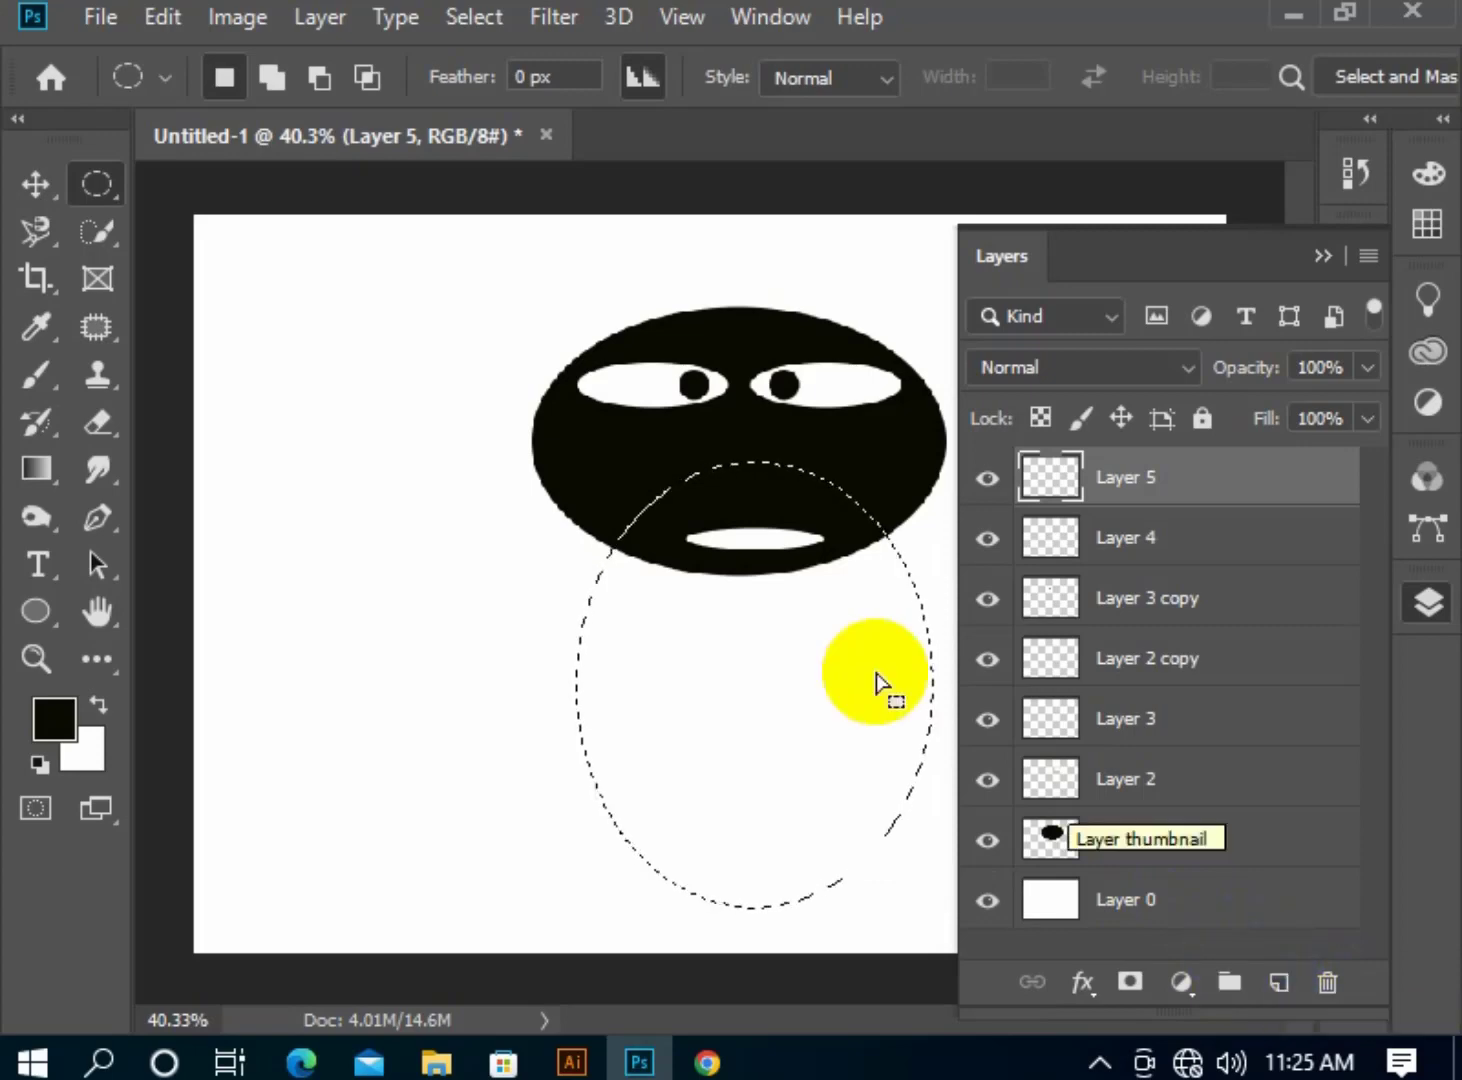
left_click(55, 715)
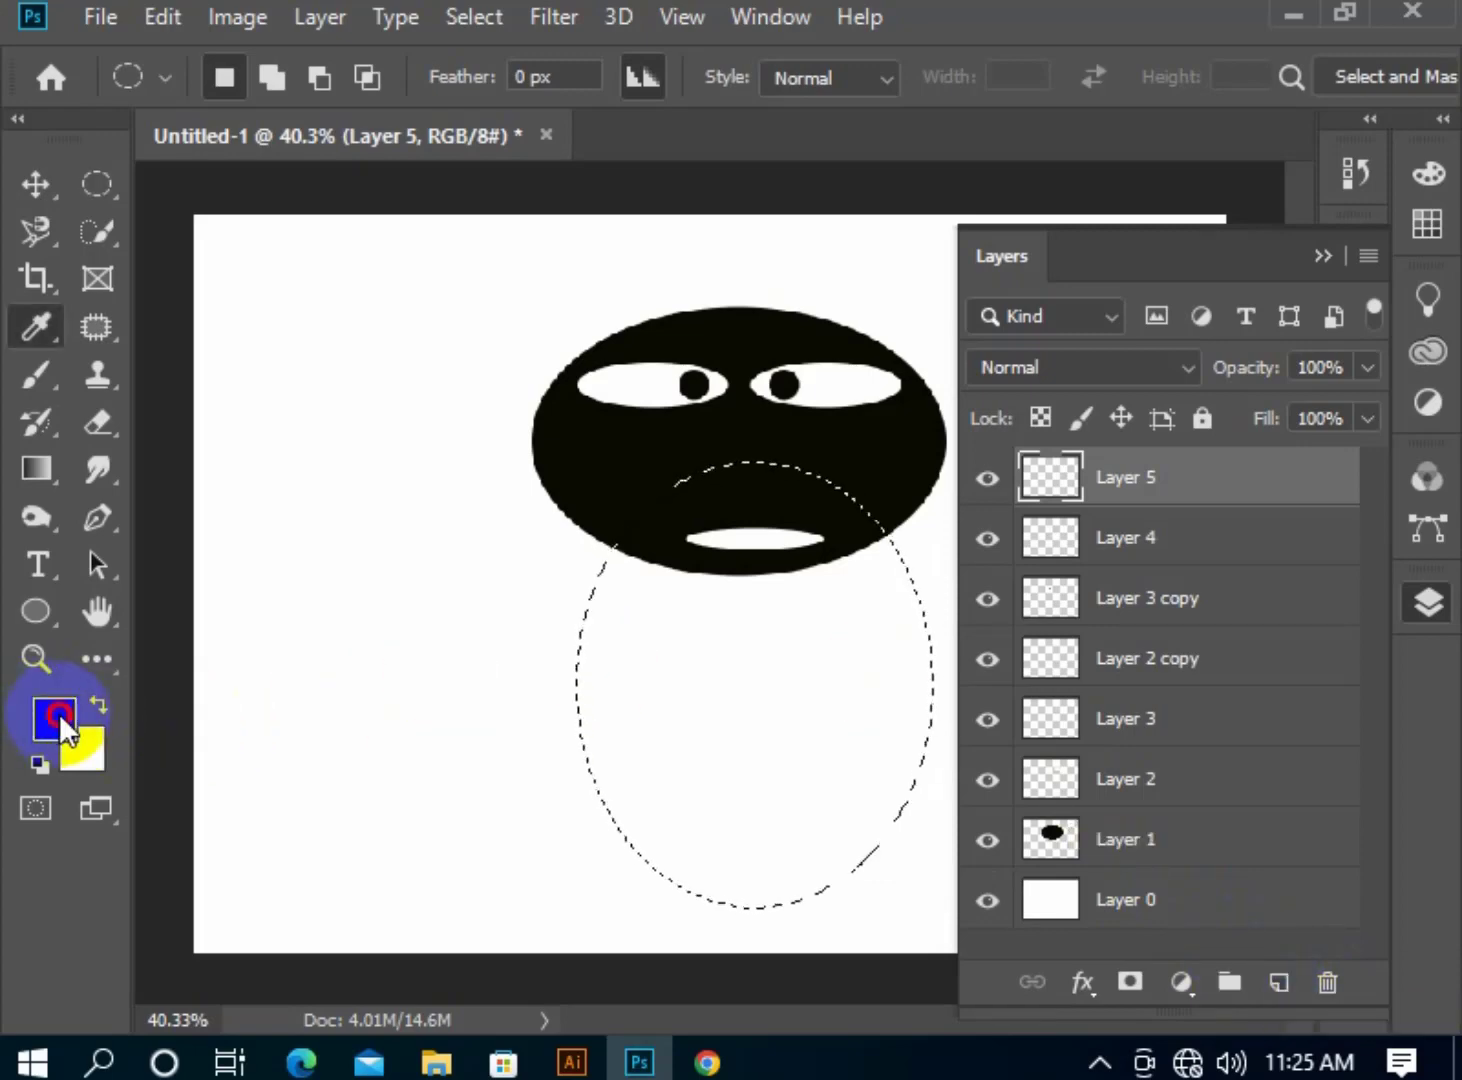
left_click_drag(902, 420, 900, 407)
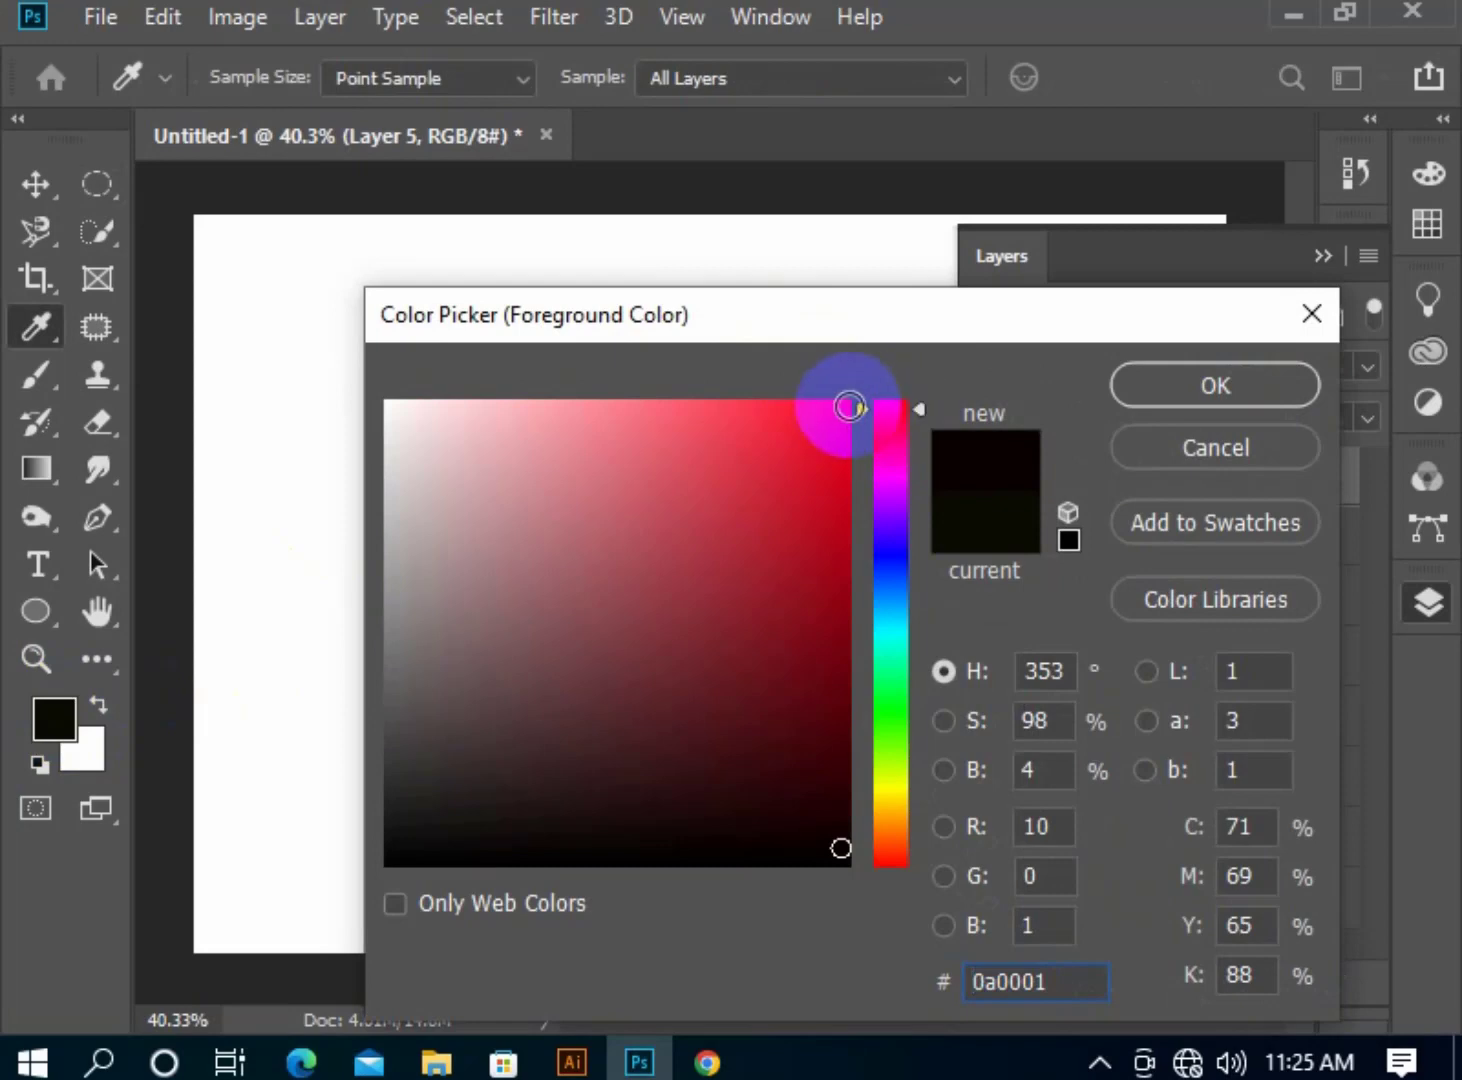
left_click(842, 406)
left_click(1184, 395)
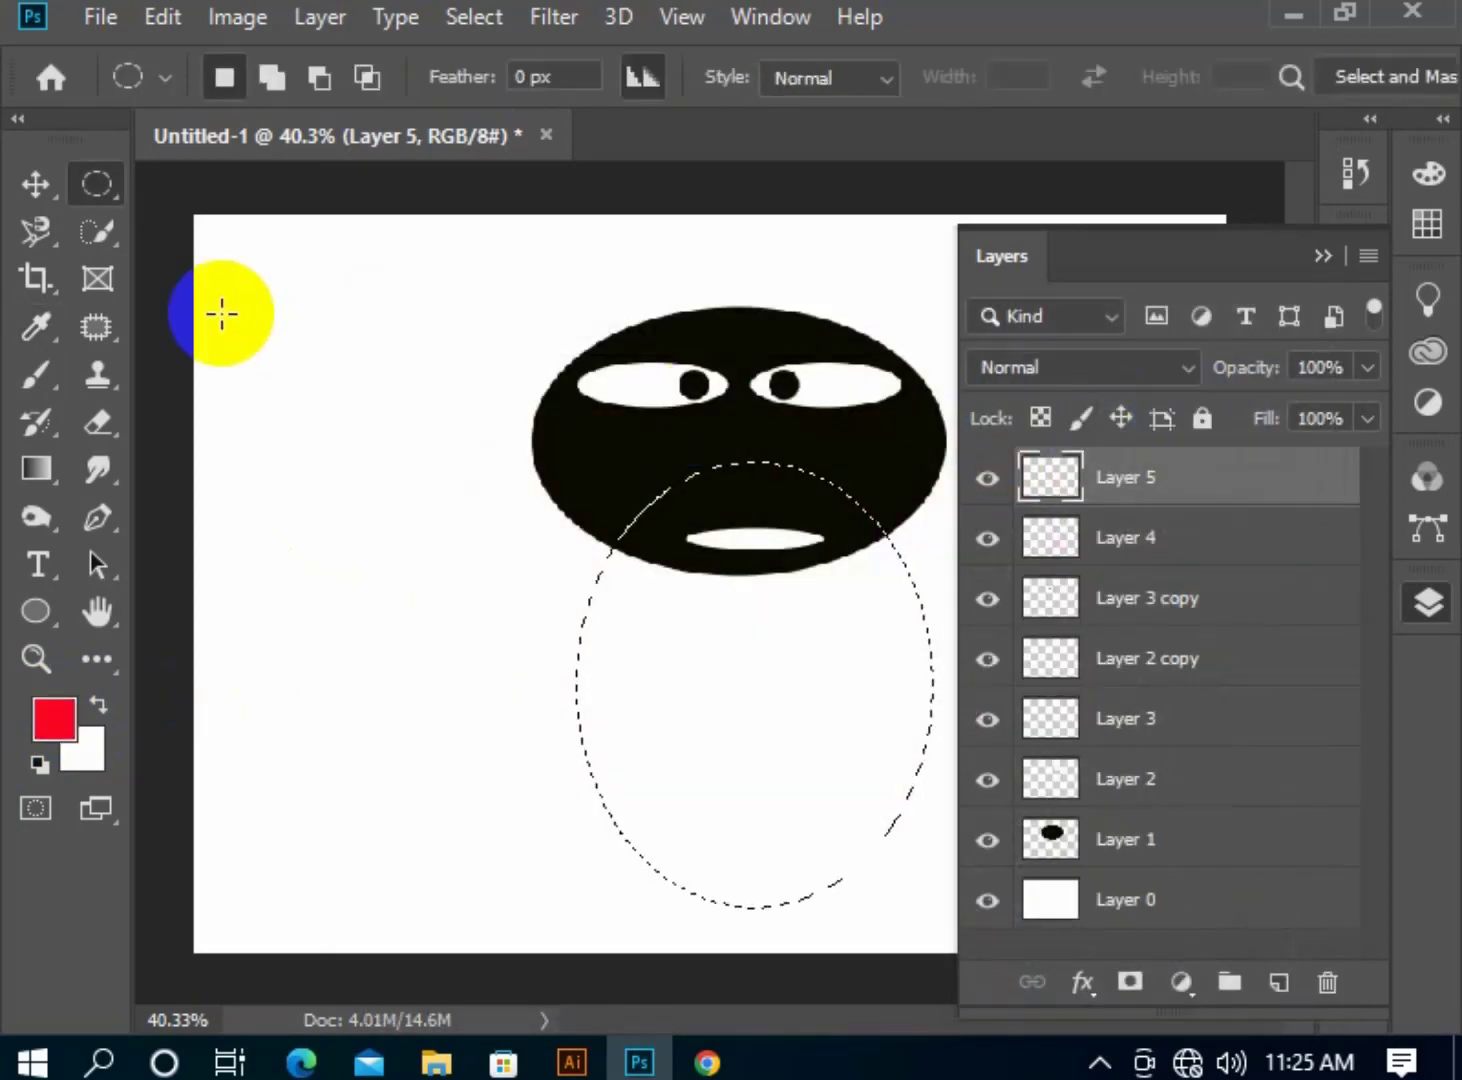
left_click(55, 172)
key("alt+BackSpace")
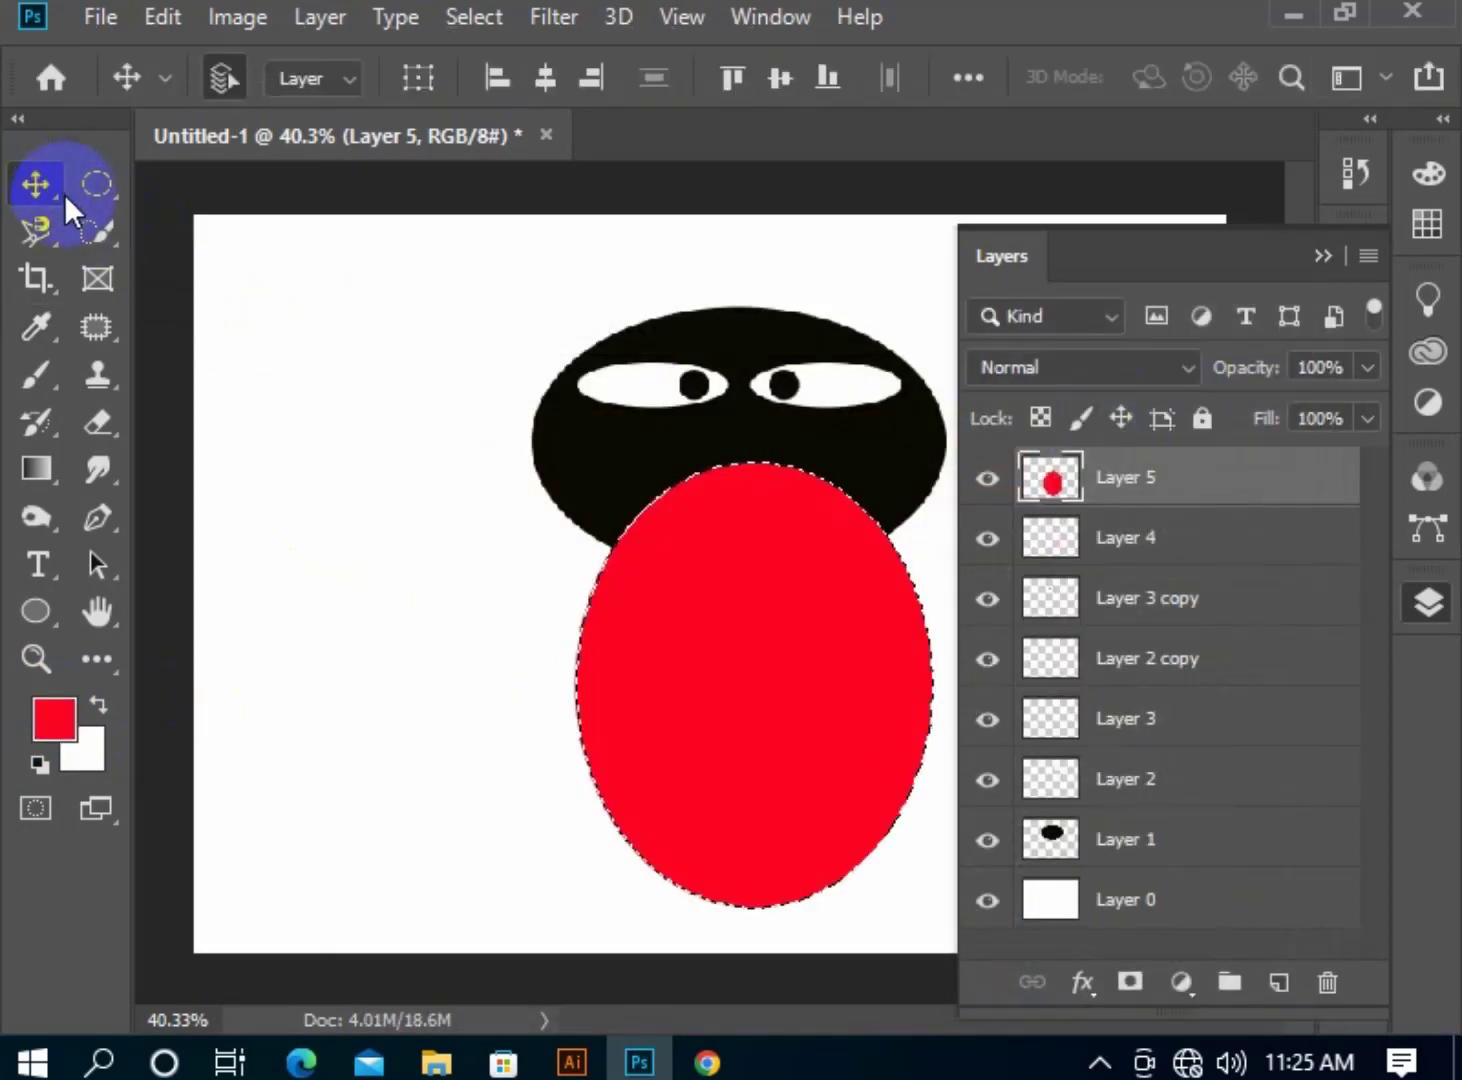
key("ctrl+d")
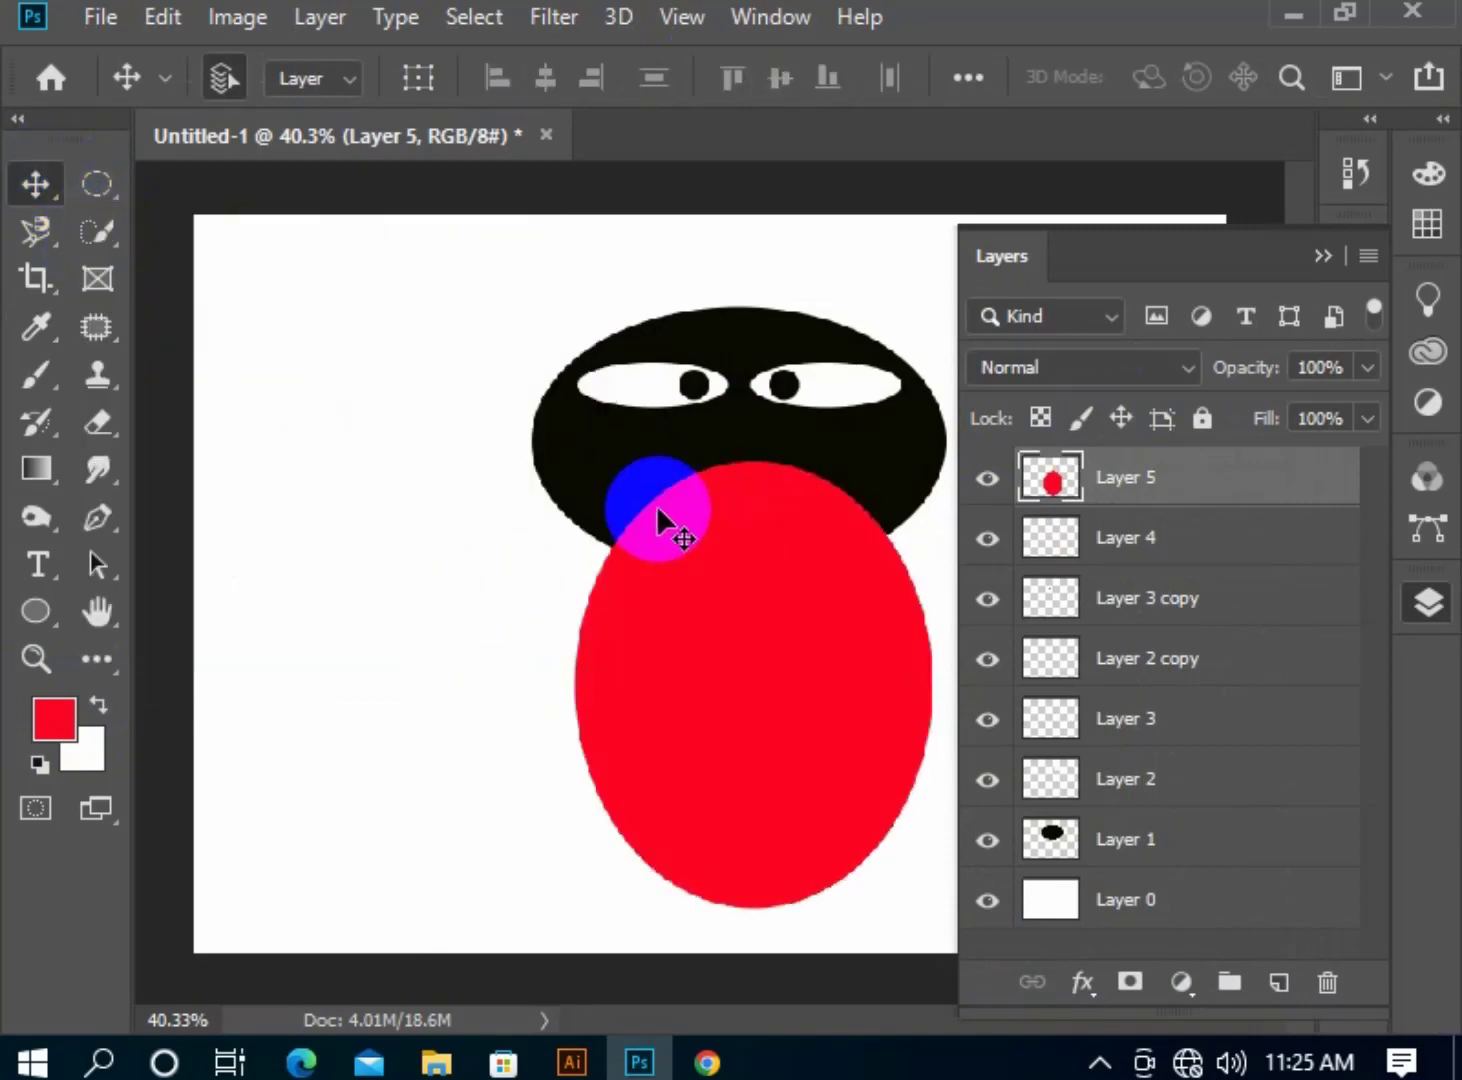
Place the red ellipse's layer directly below Layer 1, and shift the red body and the mouth slightly up and left.
left_click_drag(1110, 480, 1185, 857)
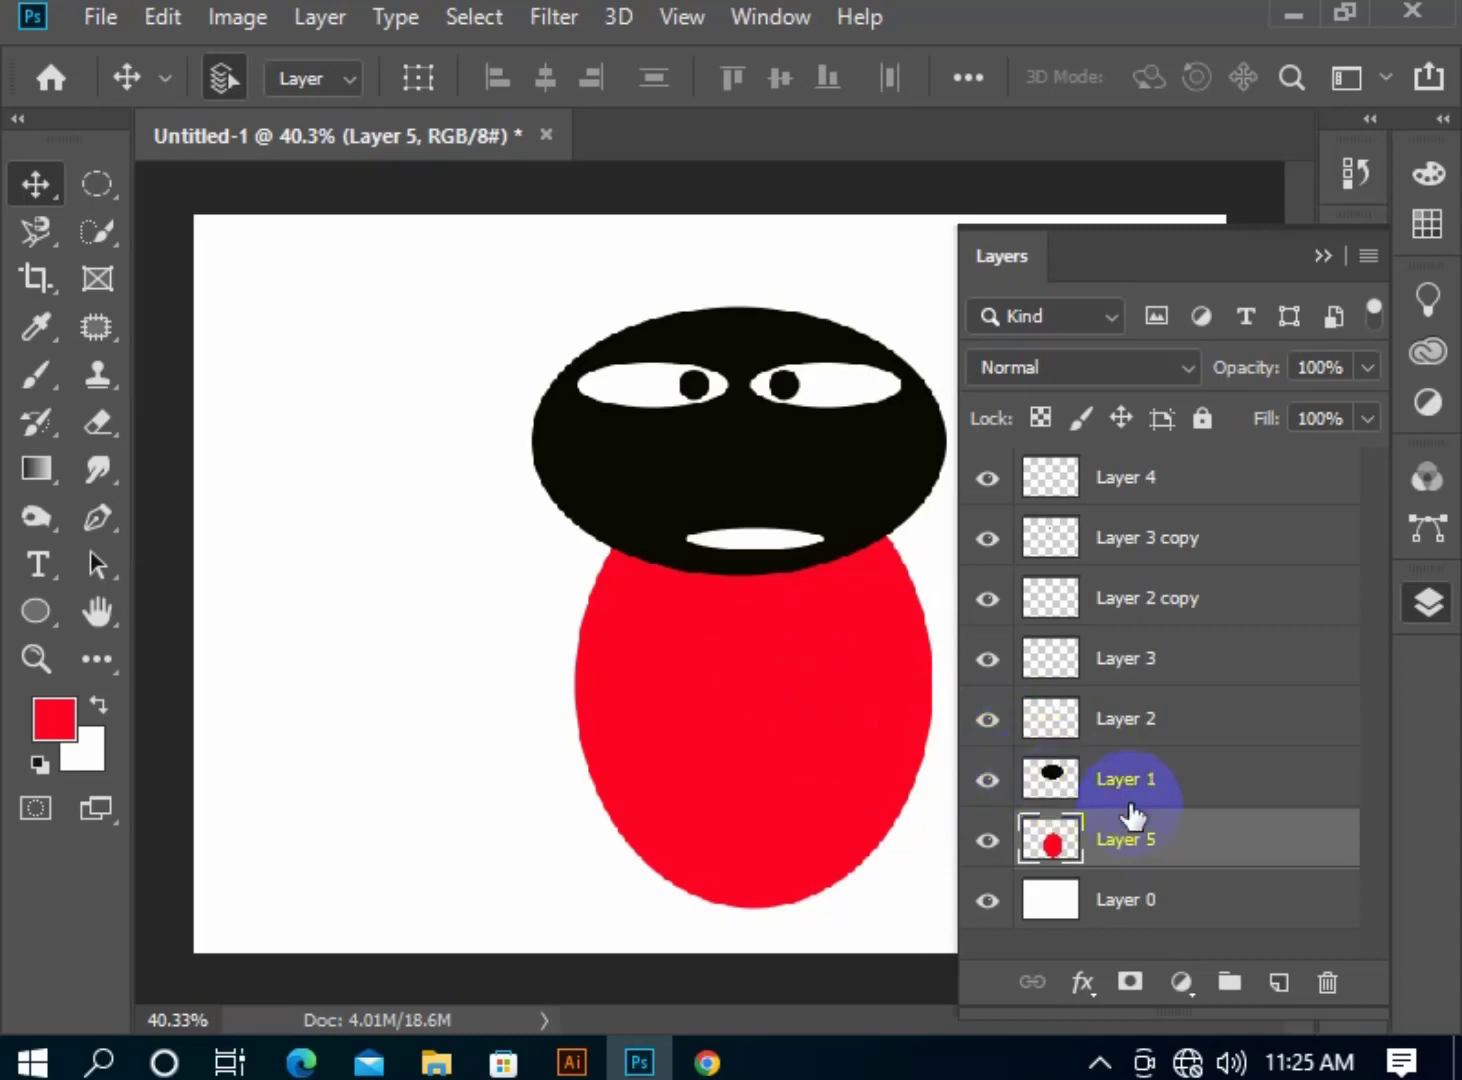
left_click_drag(1184, 838, 1209, 528)
left_click_drag(1119, 538, 1180, 850)
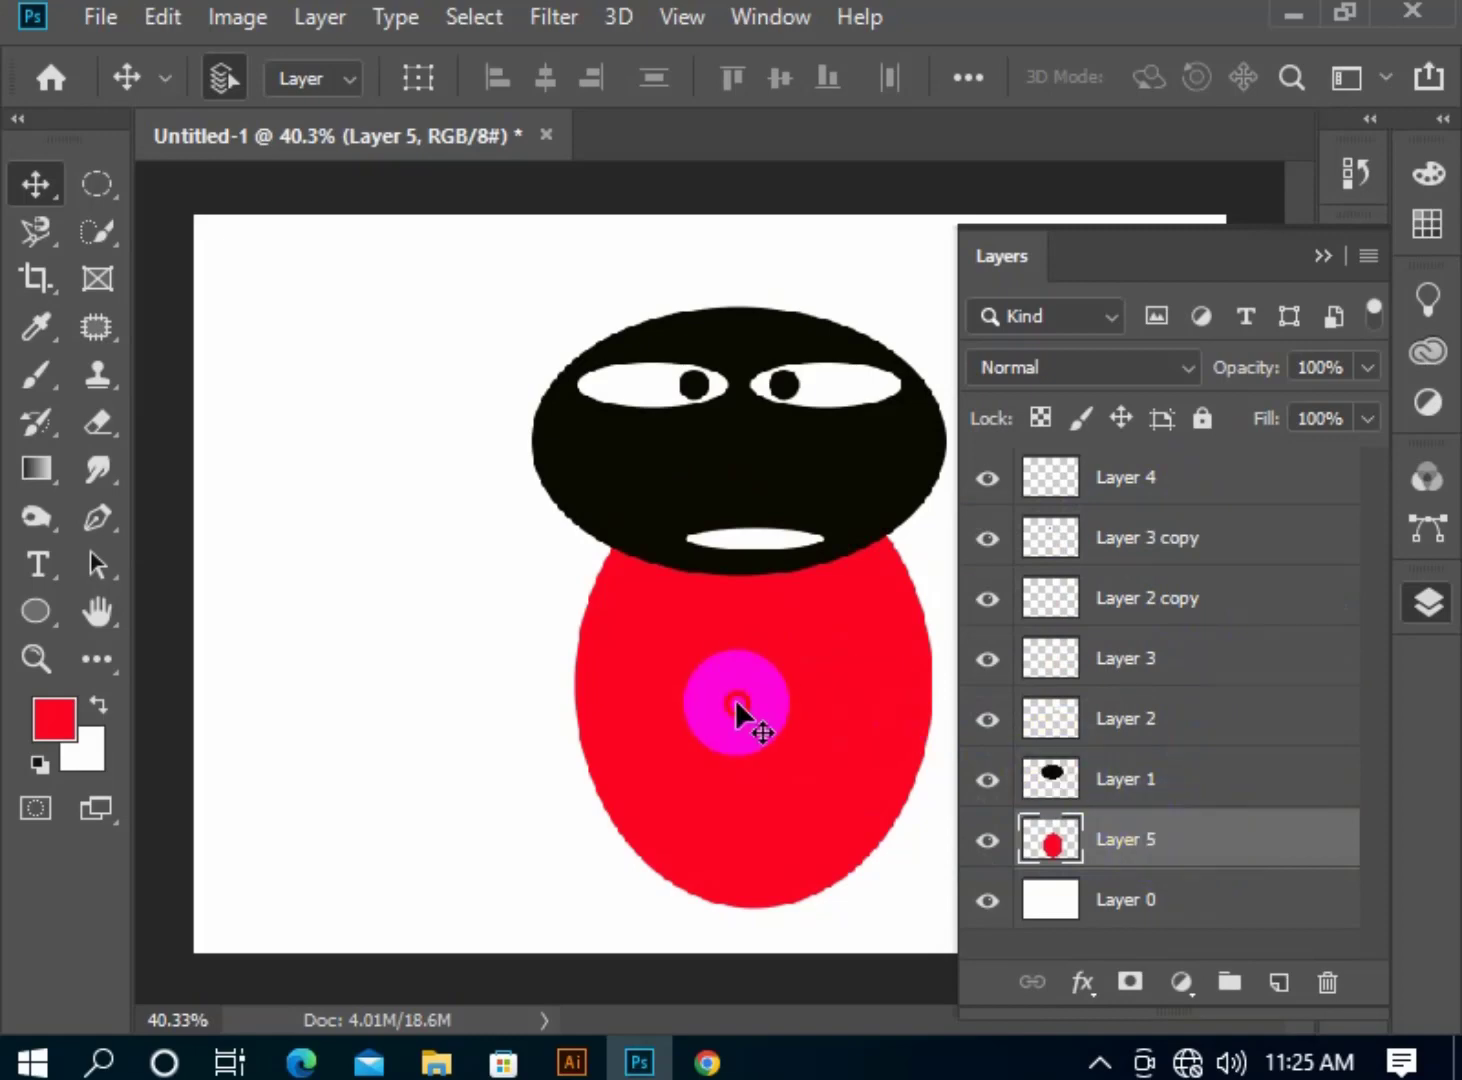
left_click_drag(735, 699, 718, 655)
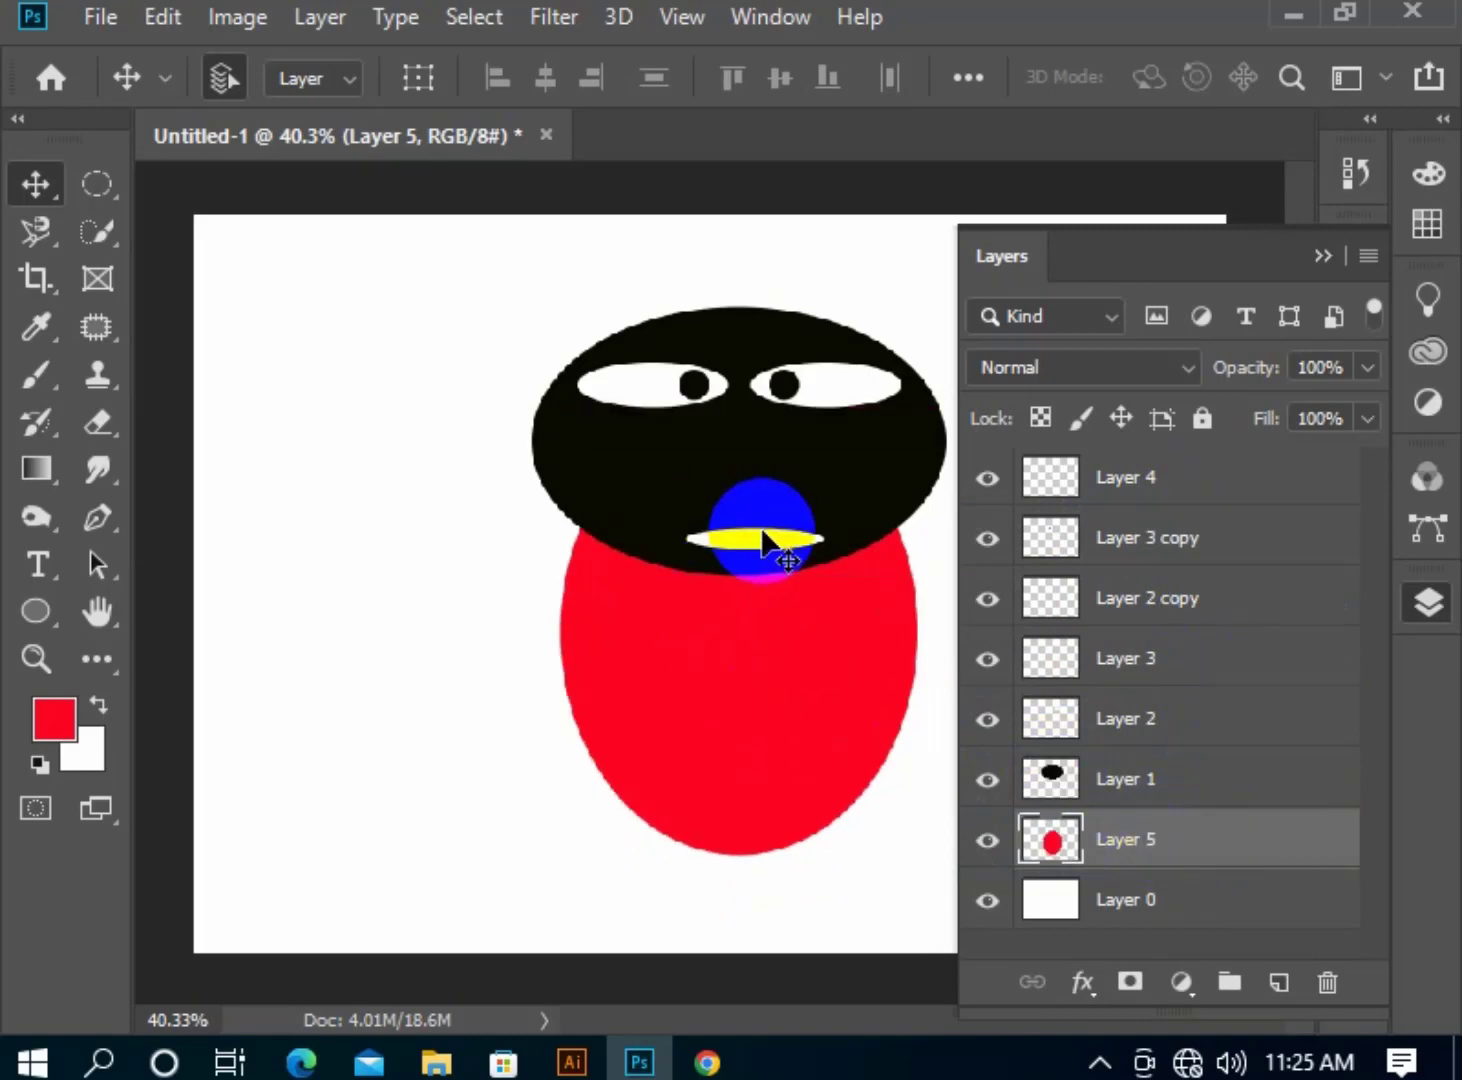
mouse_move(763, 533)
left_mouse_down()
mouse_move(710, 488)
mouse_move(746, 521)
left_mouse_up()
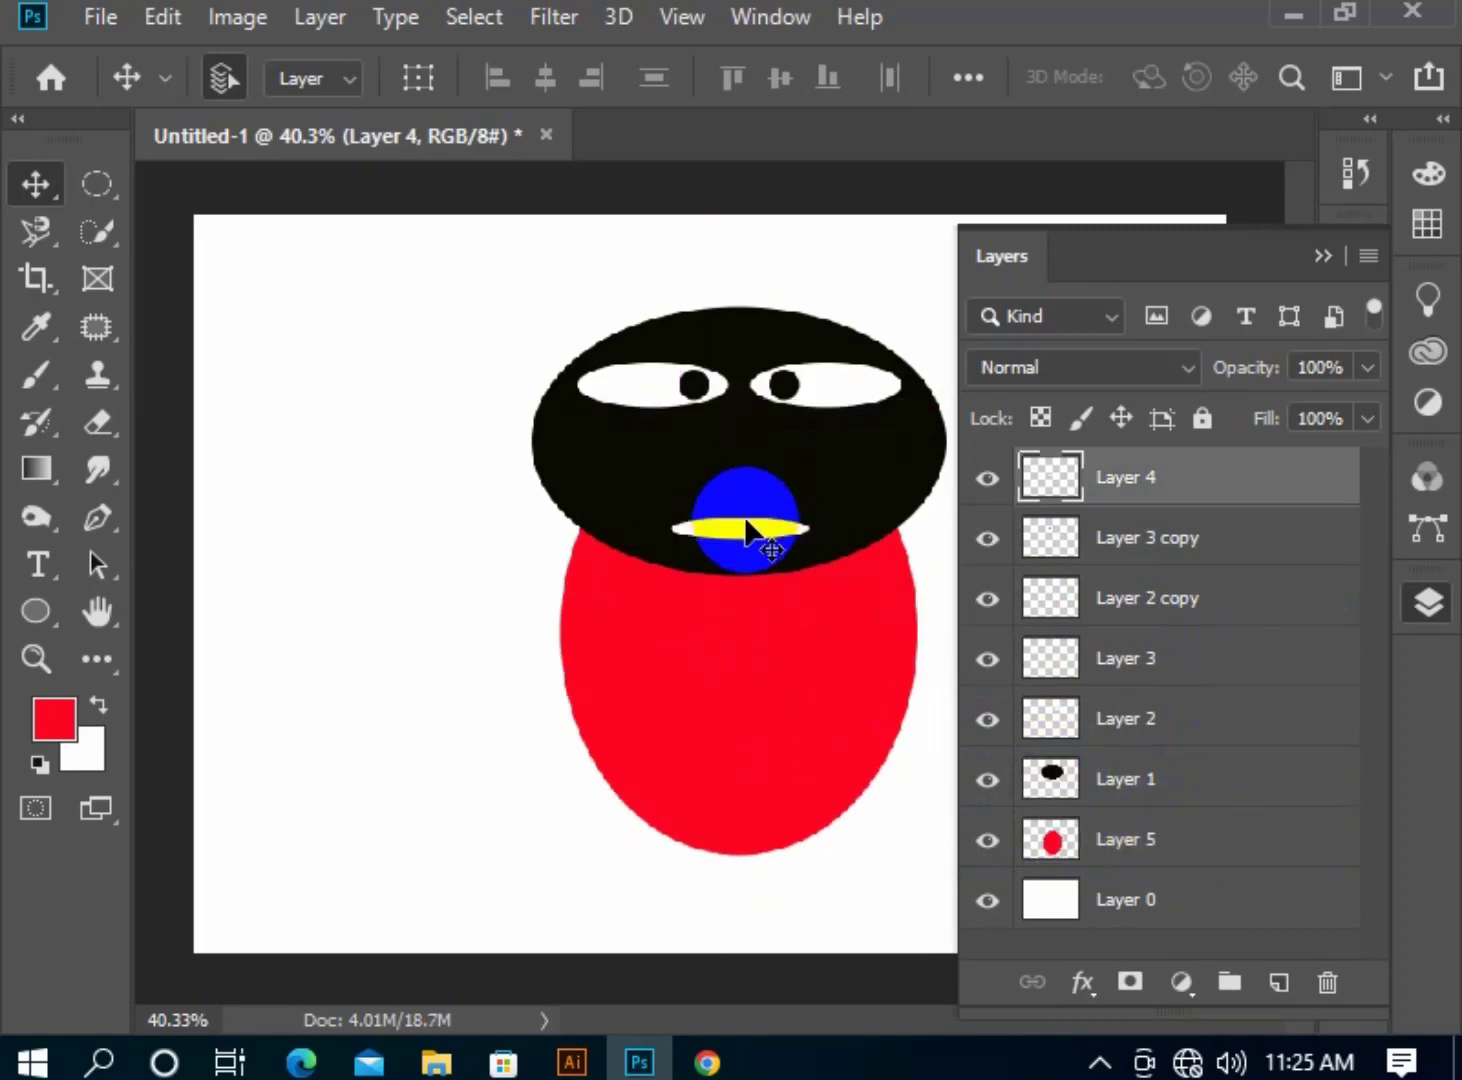
Try a thin freehand Lasso selection for a nose between the eyes and mouth, and deselect it.
left_click(44, 218)
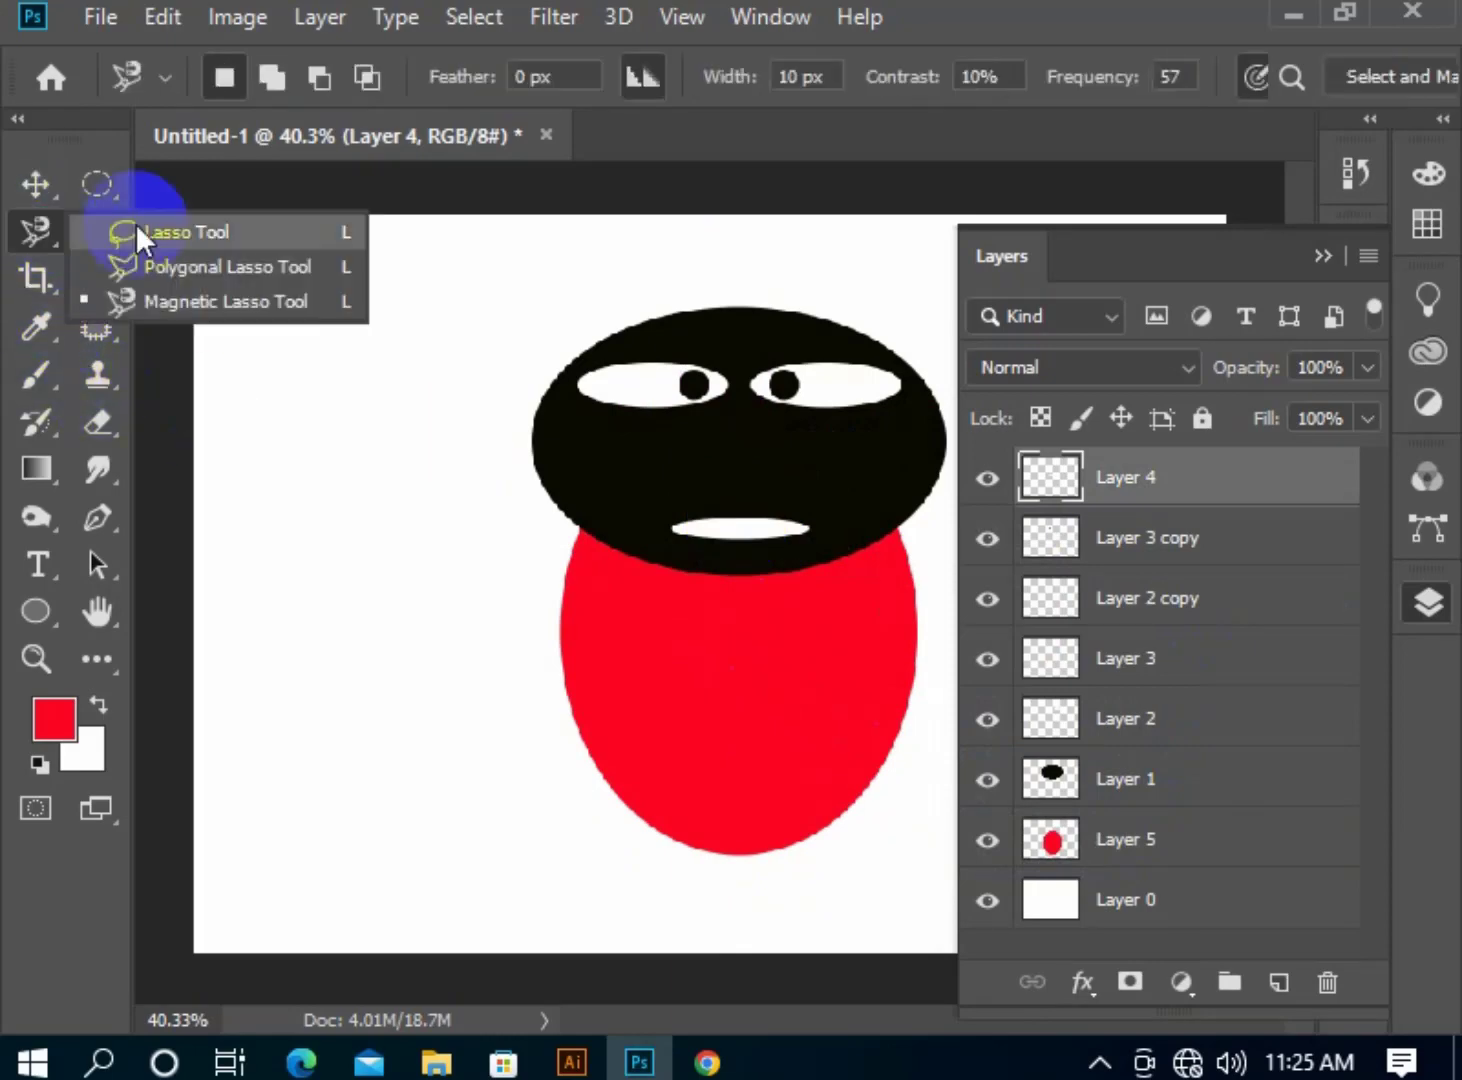
left_click(241, 230)
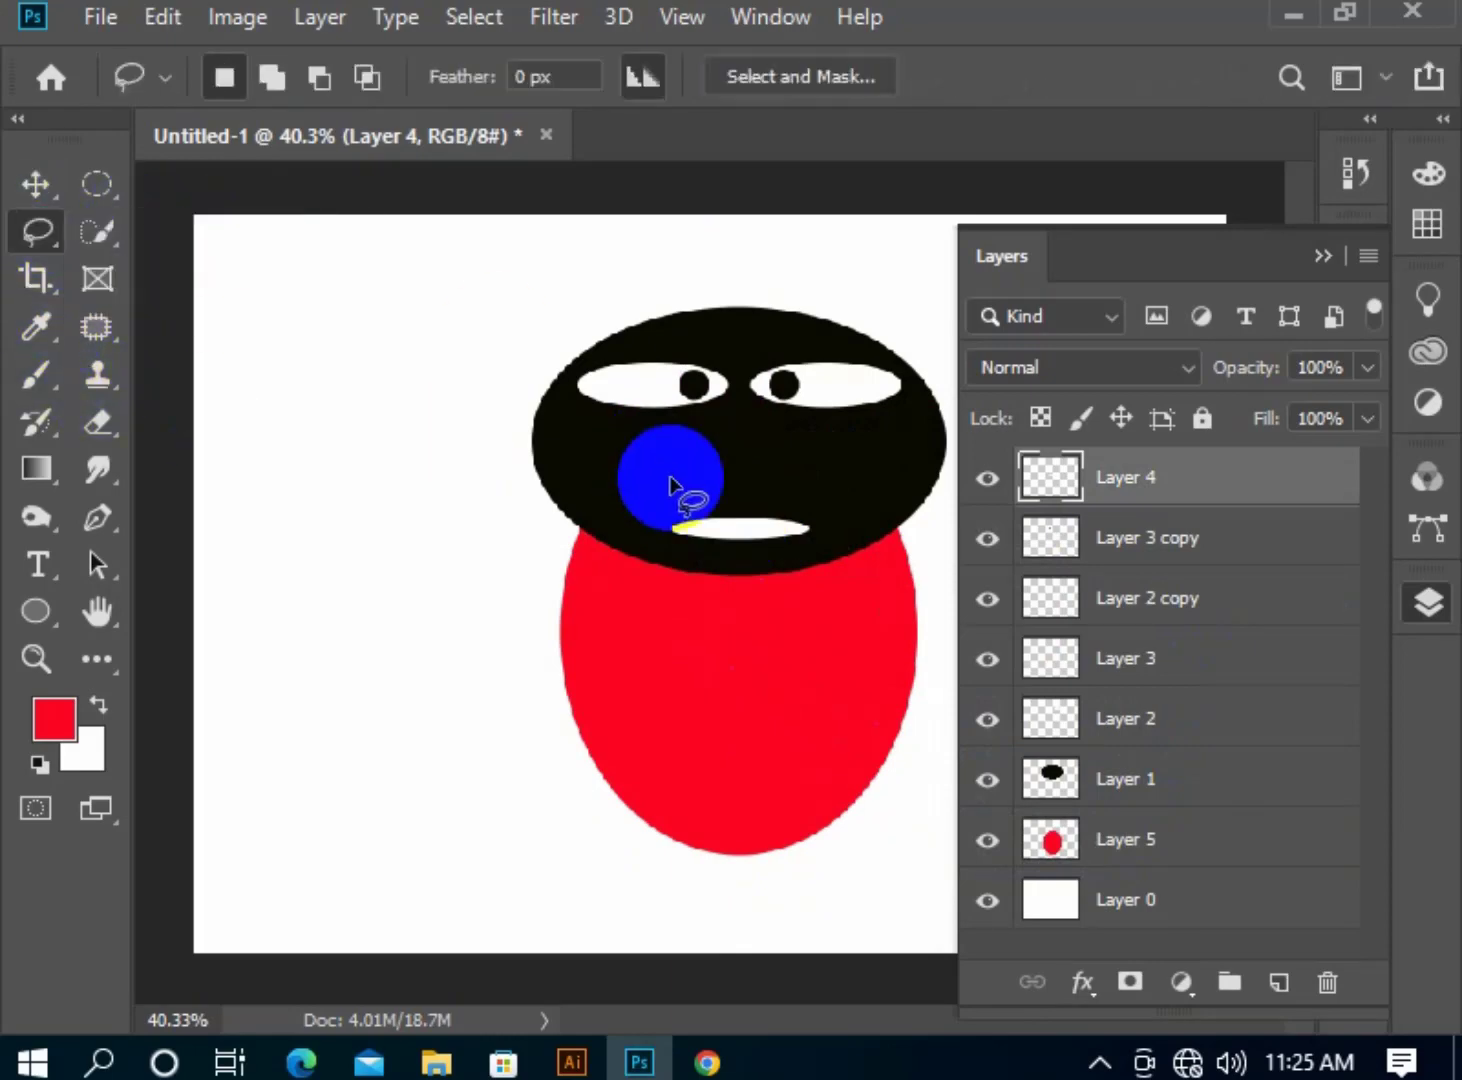
mouse_move(757, 426)
left_mouse_down()
mouse_move(643, 523)
mouse_move(750, 473)
mouse_move(747, 431)
mouse_move(640, 525)
left_mouse_up()
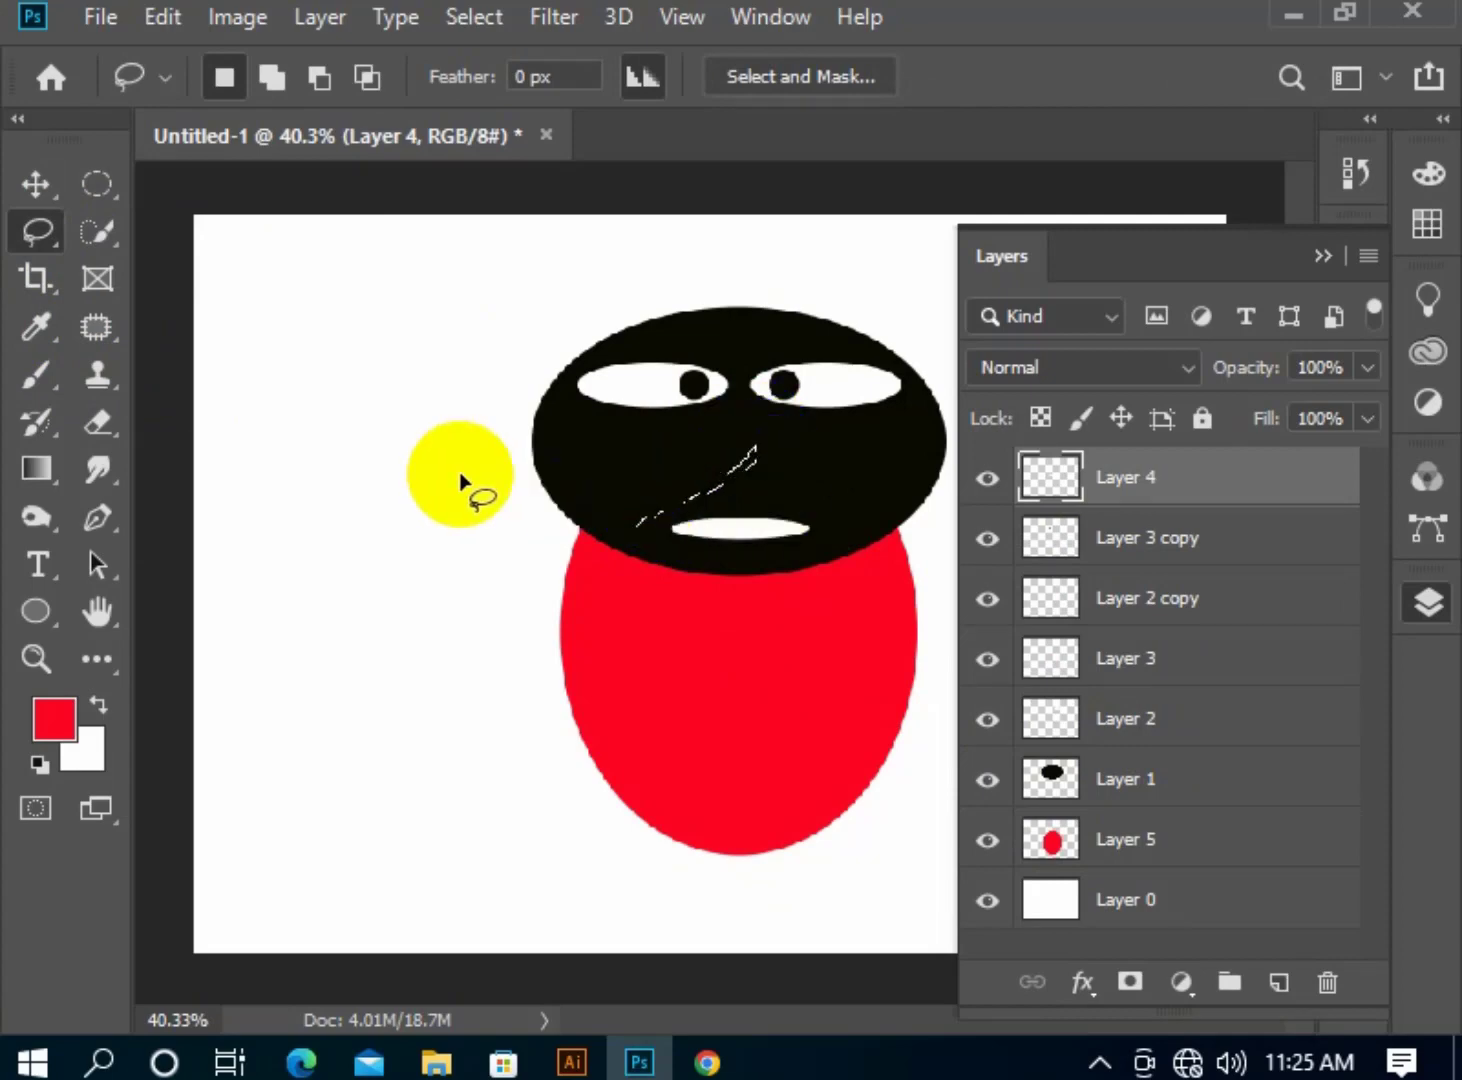
key("ctrl+d")
Outline a thin slanted nose between the eyes and mouth with the Polygonal Lasso and fill it with red on a new layer.
left_click(24, 234)
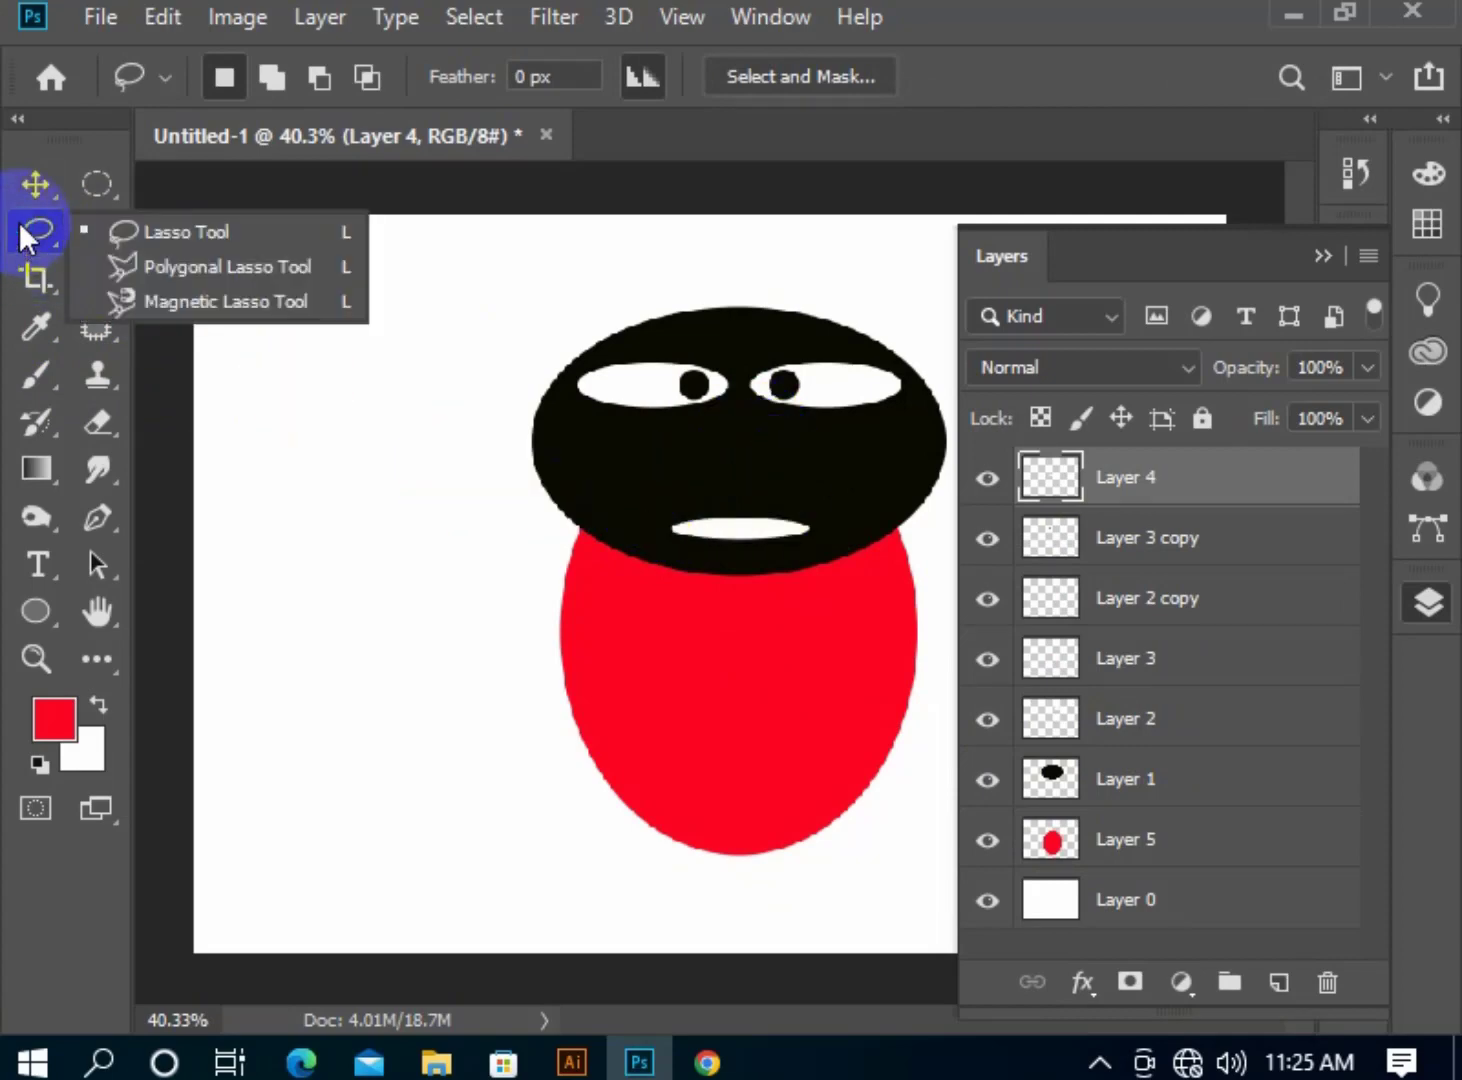
left_click(201, 270)
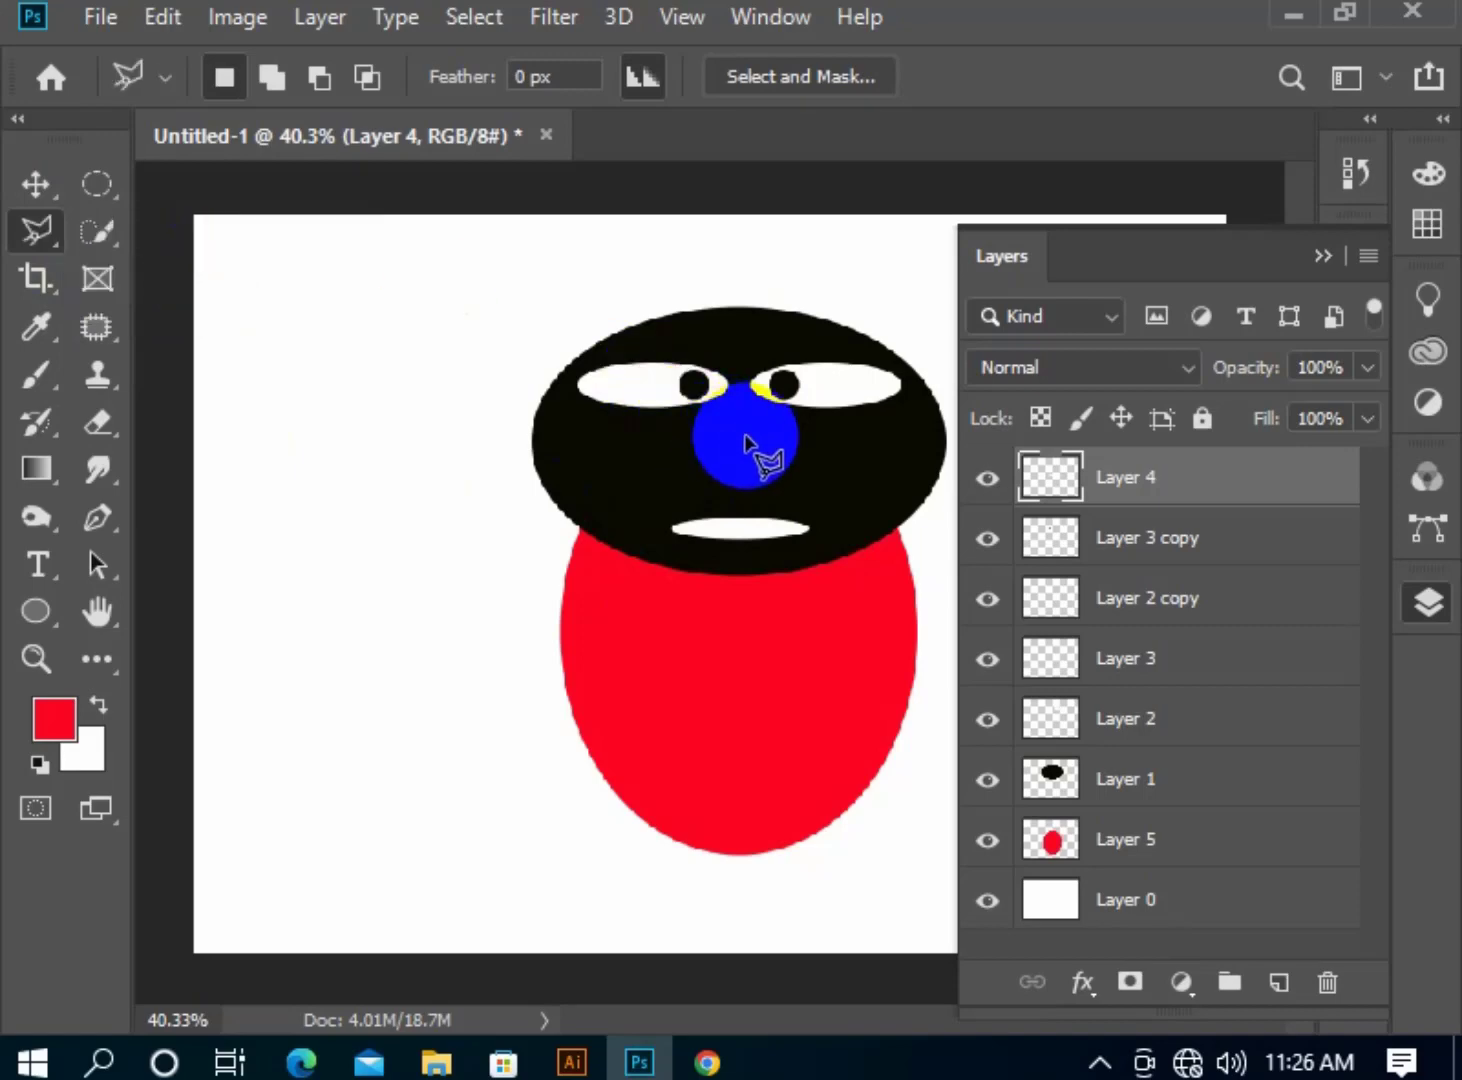
left_click(748, 437)
left_click(610, 519)
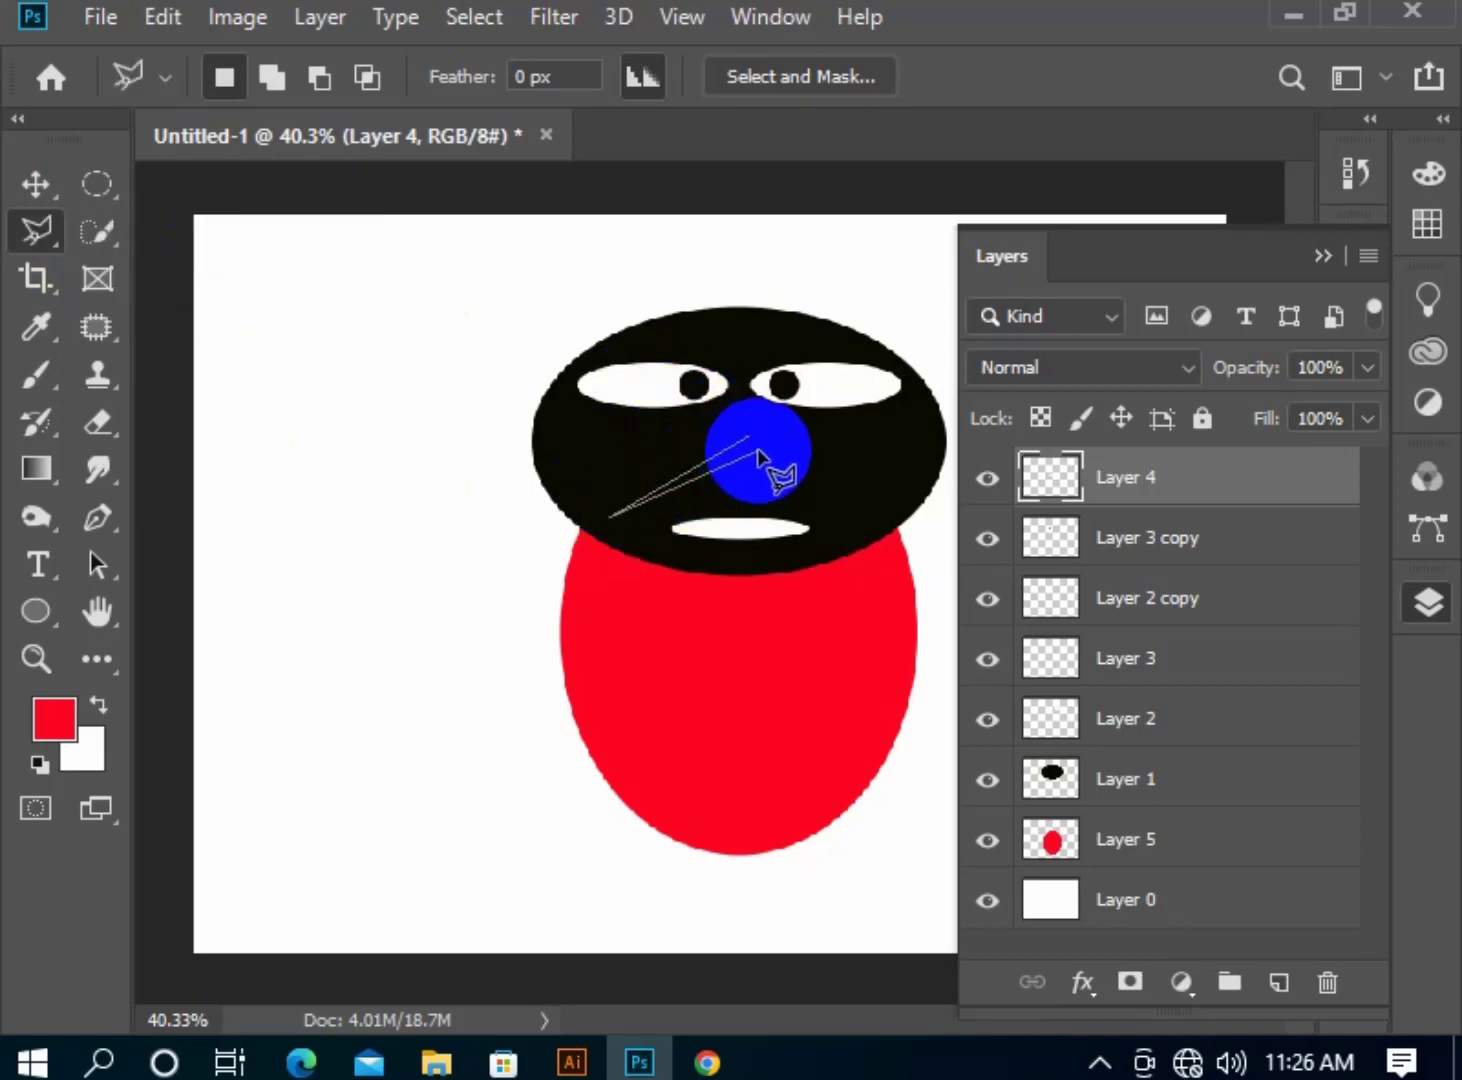
left_click(752, 439)
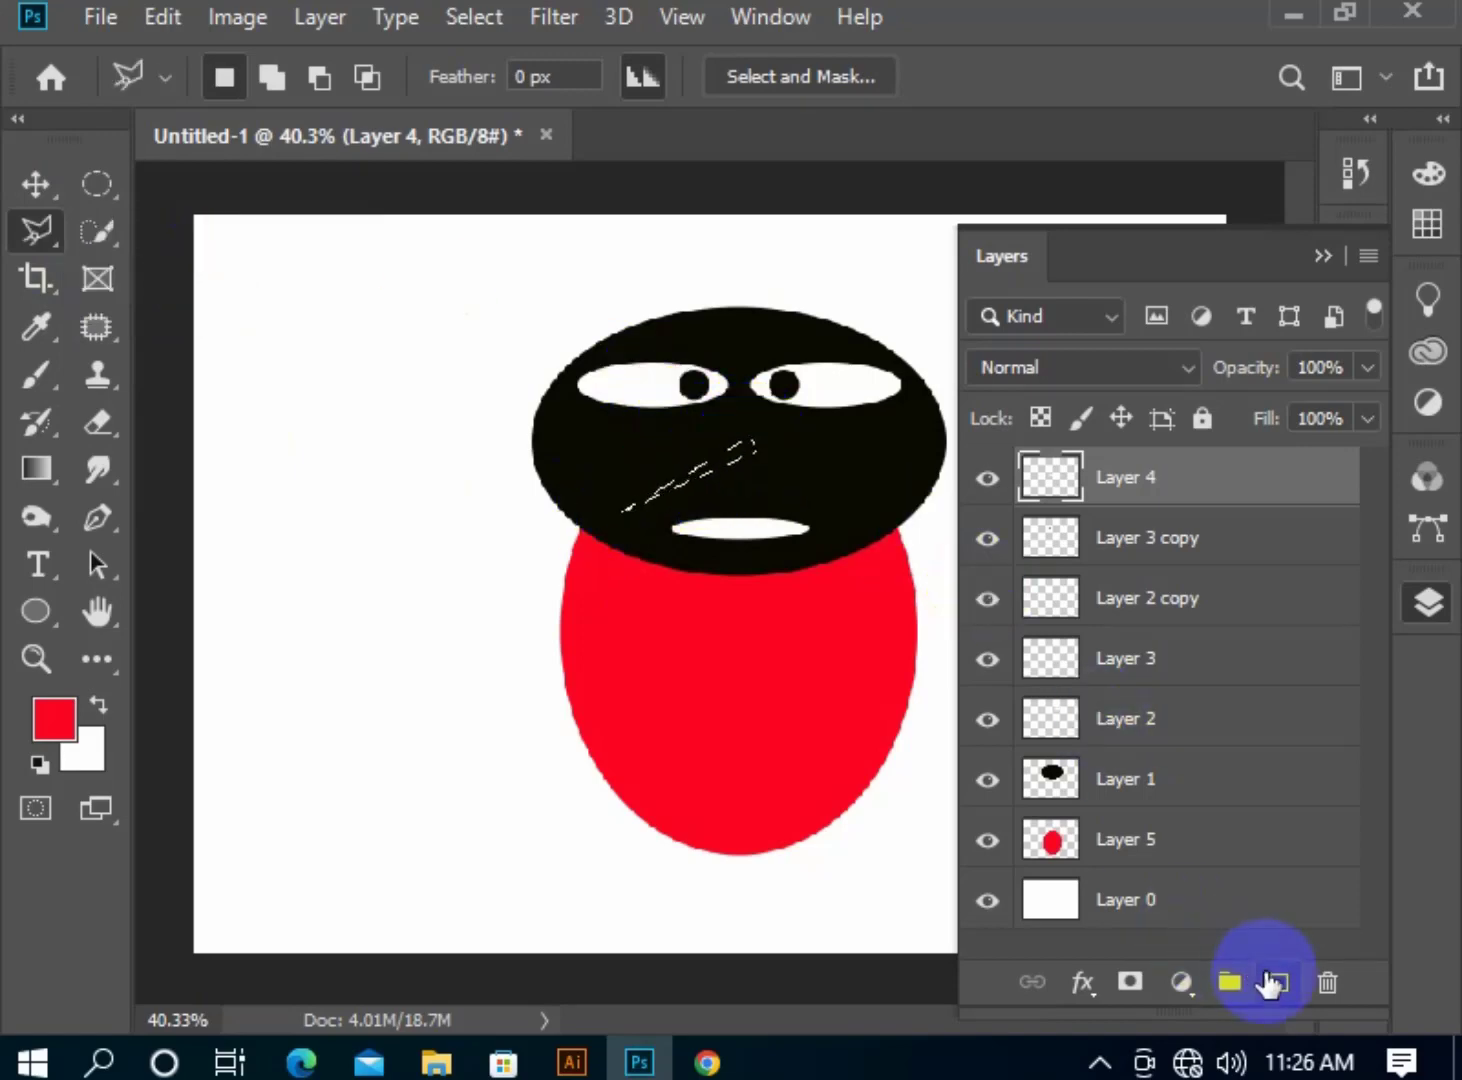
left_click(1278, 982)
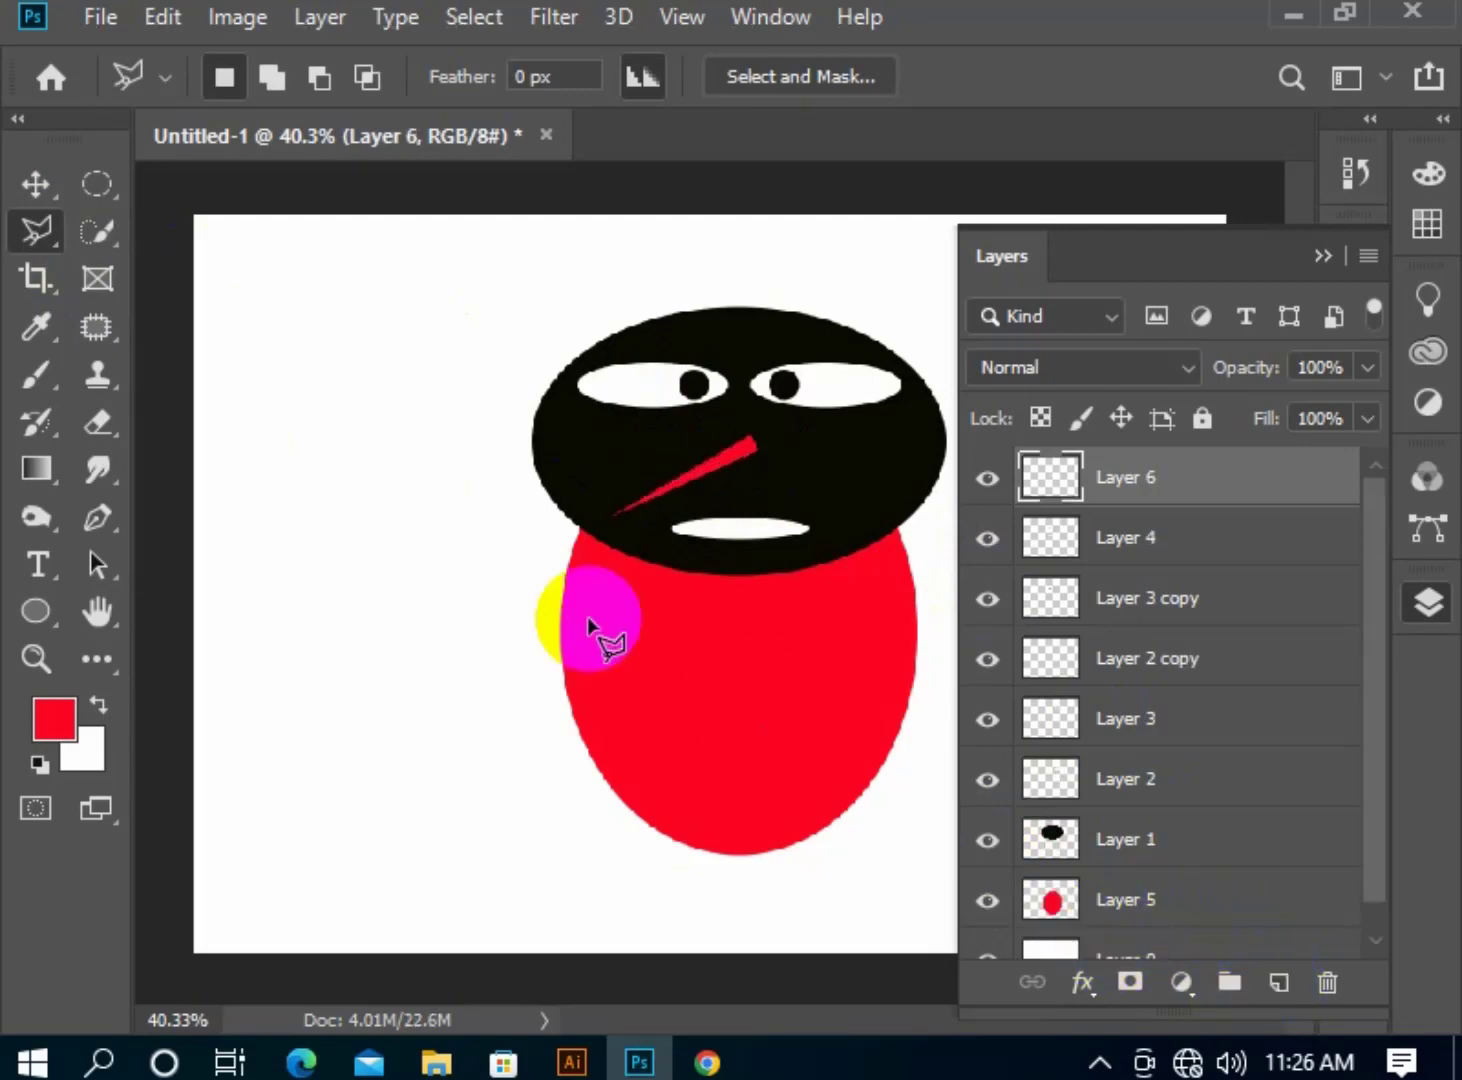
Practise a tall rectangular marquee selection left of the face, and replace it with a wide elliptical one at the face's upper left.
right_click(100, 196)
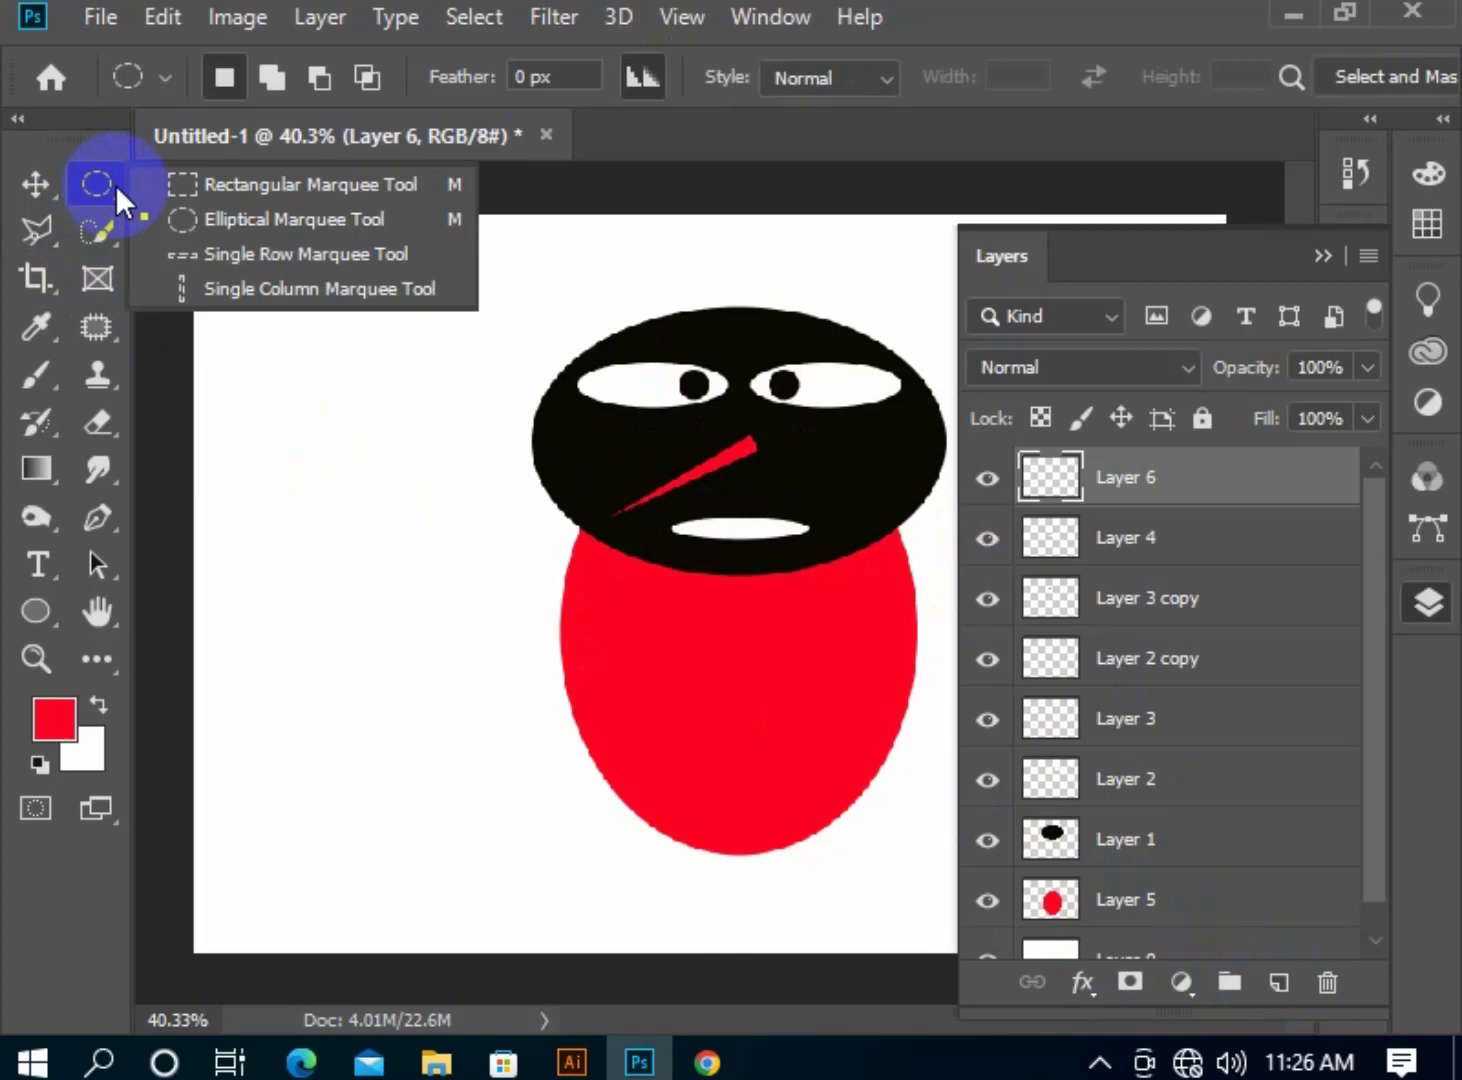
left_click(213, 183)
left_click_drag(262, 261, 443, 610)
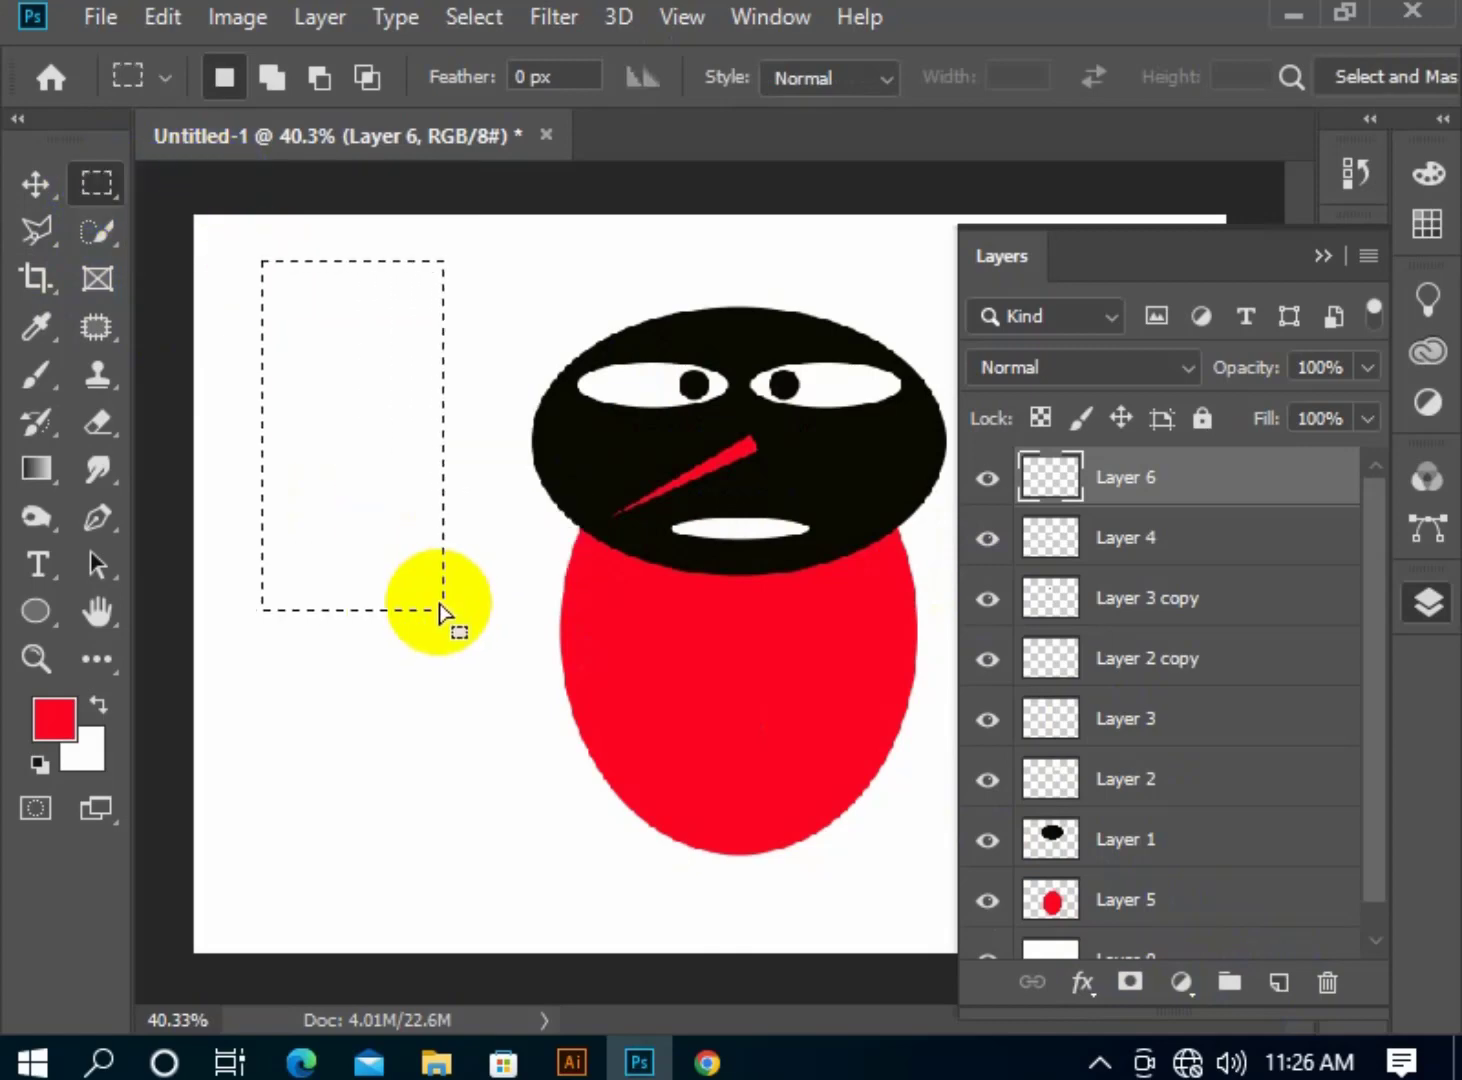
right_click(105, 186)
left_click(335, 228)
left_click_drag(461, 246, 662, 336)
Draw a freehand Lasso selection with a curved outline in the white area left of the face.
right_click(20, 236)
left_click(164, 229)
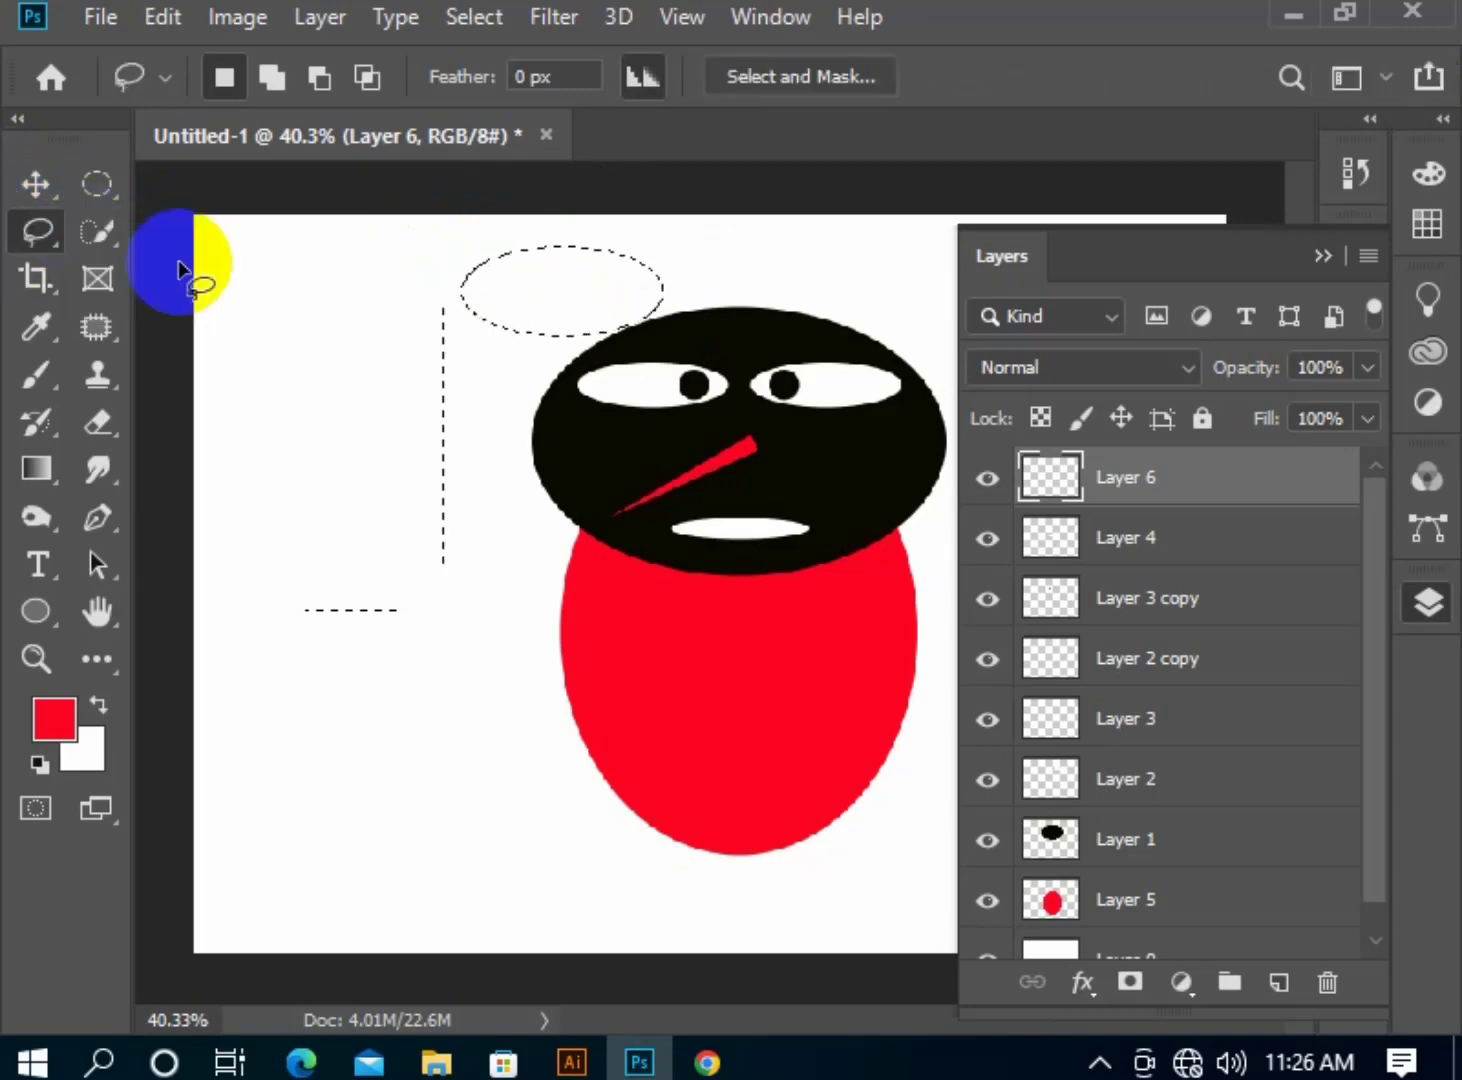
mouse_move(267, 275)
left_mouse_down()
mouse_move(352, 453)
mouse_move(393, 349)
mouse_move(320, 343)
left_mouse_up()
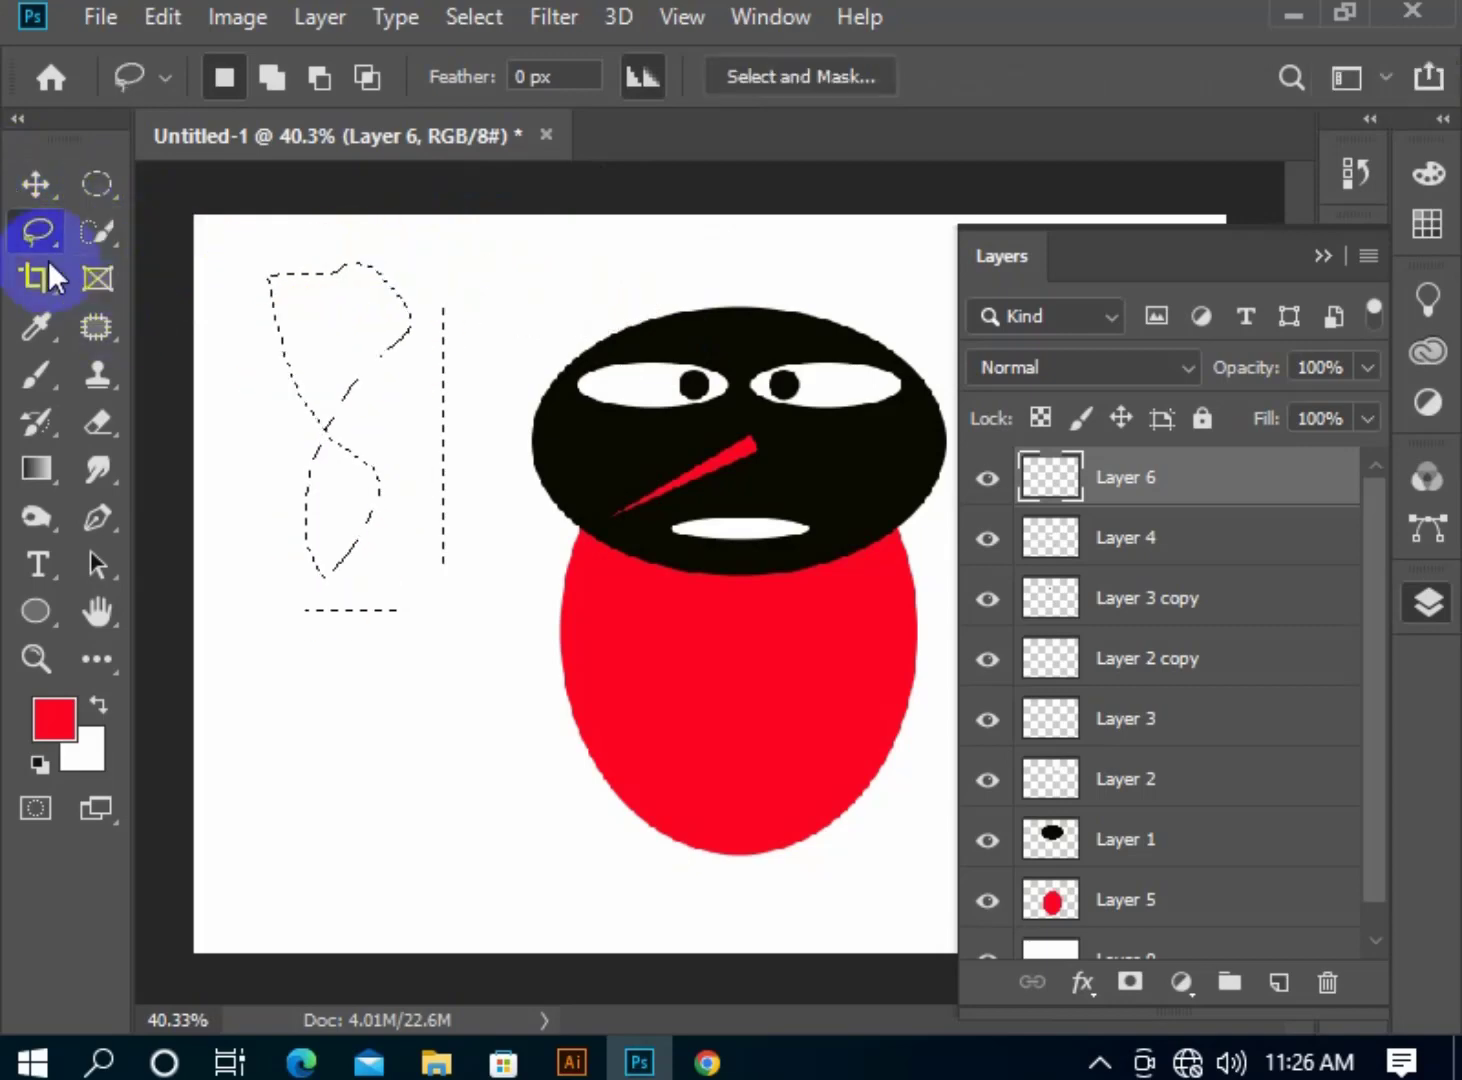
Draw a four-cornered Polygonal Lasso selection in the white area at the face's upper left.
right_click(36, 232)
left_click(133, 268)
left_click(561, 268)
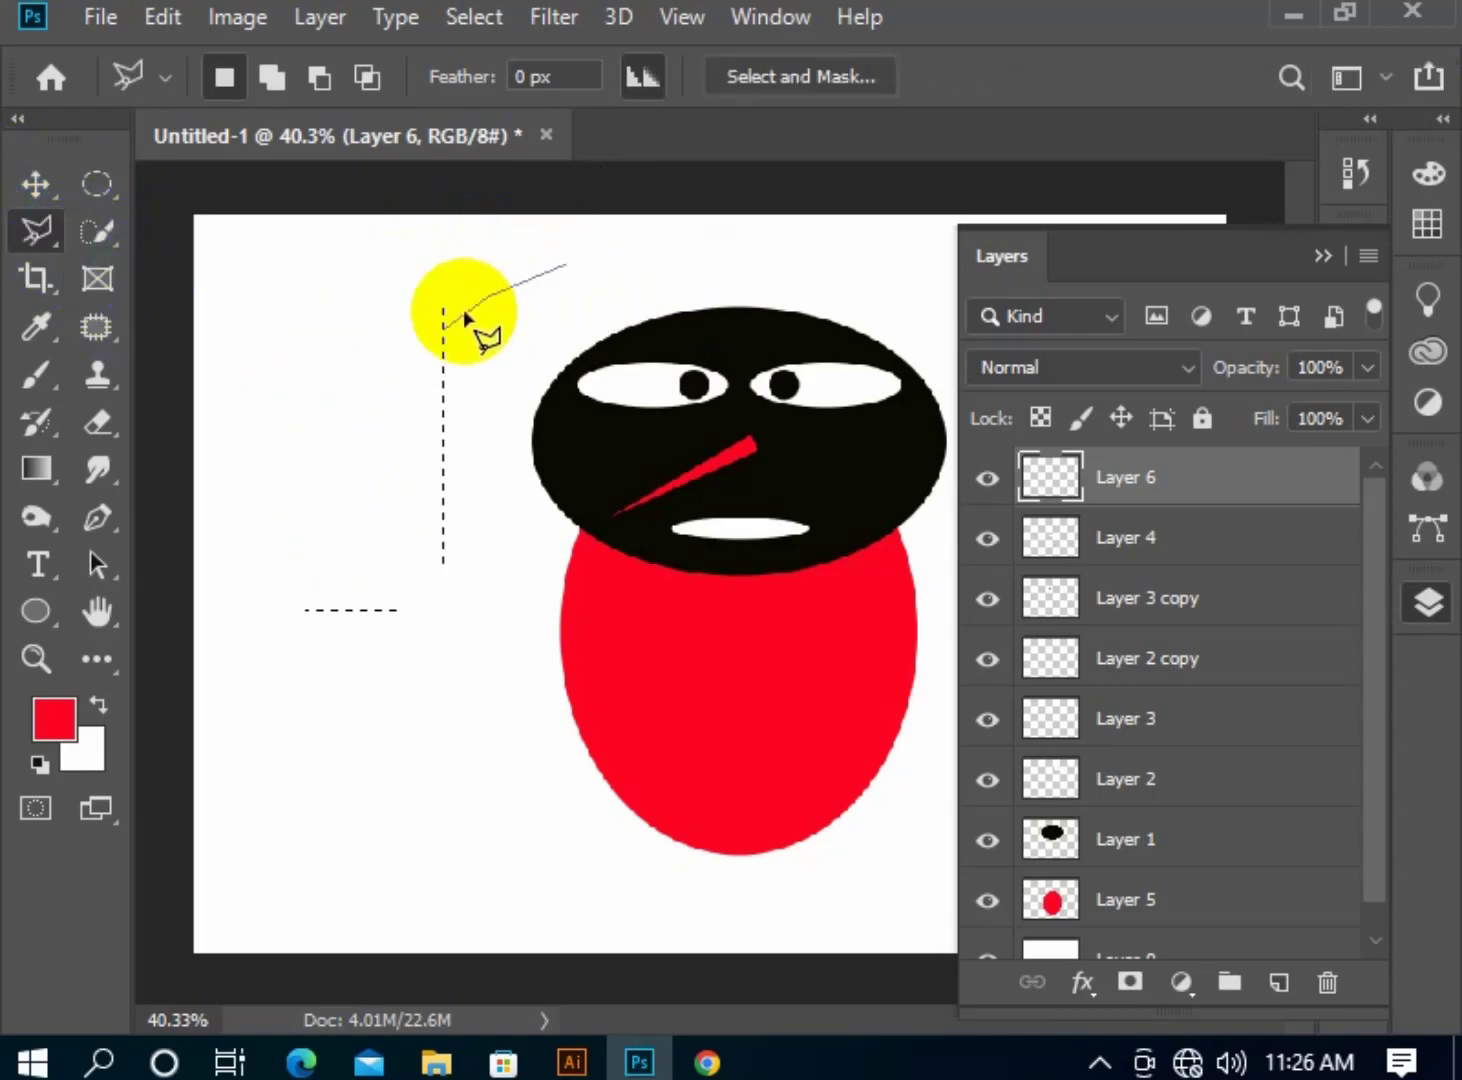
left_click(489, 287)
left_click(355, 423)
left_click(350, 298)
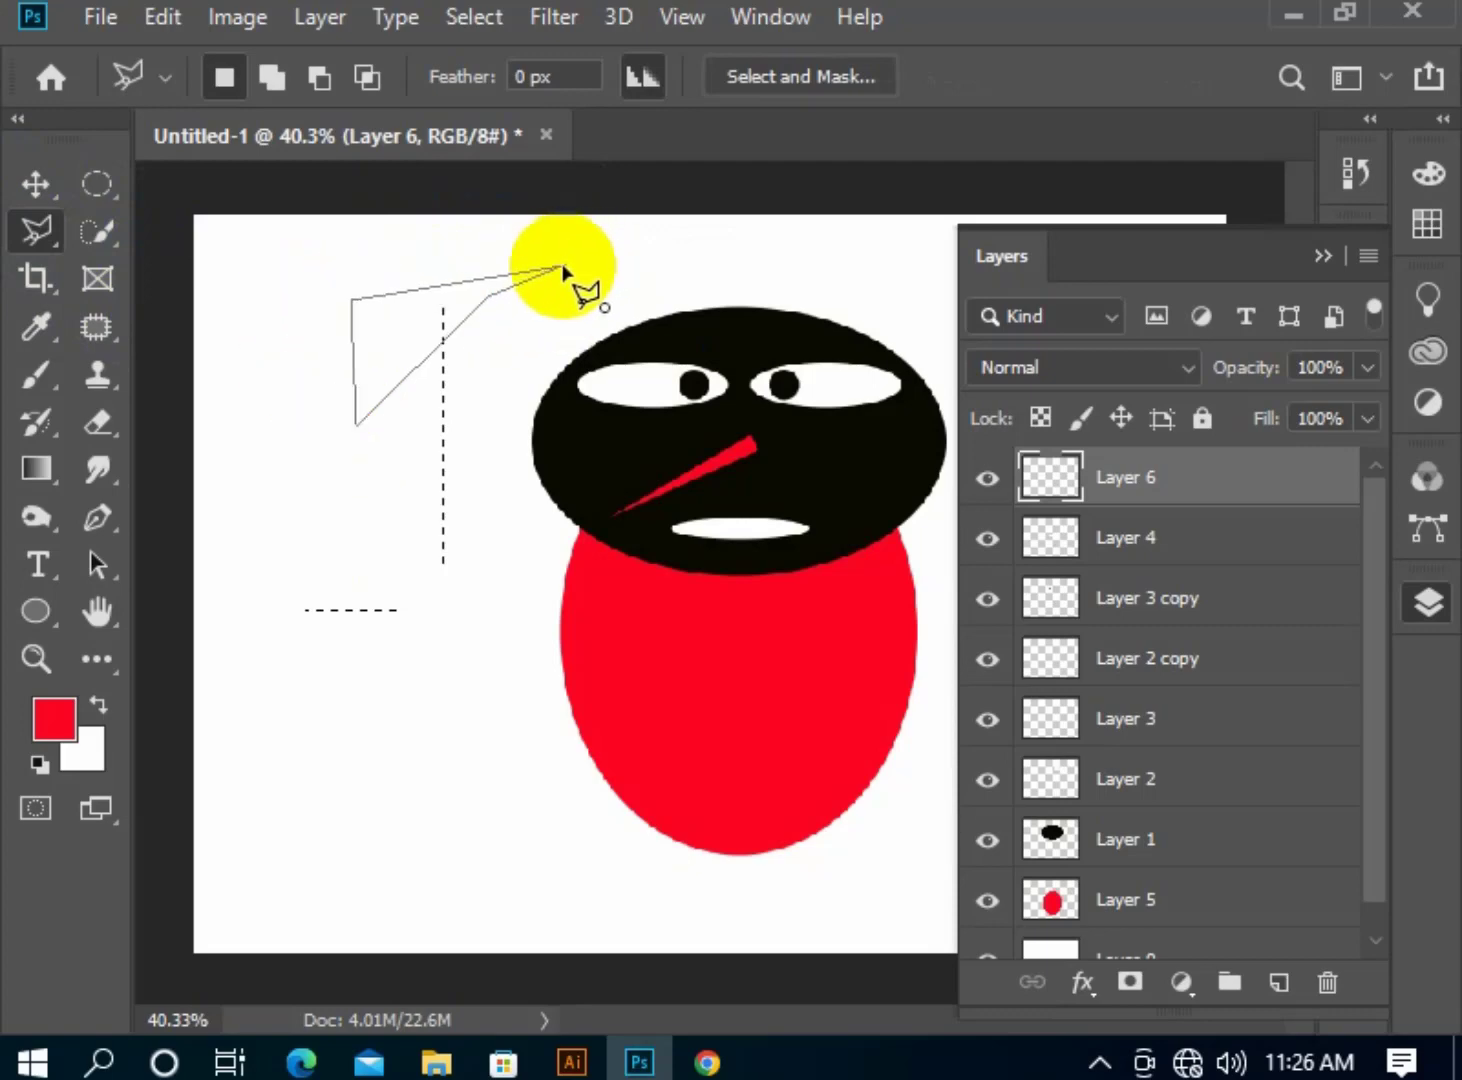
Trace along the edges of the face and red body with the Magnetic Lasso, close the selection, and deselect it.
right_click(53, 228)
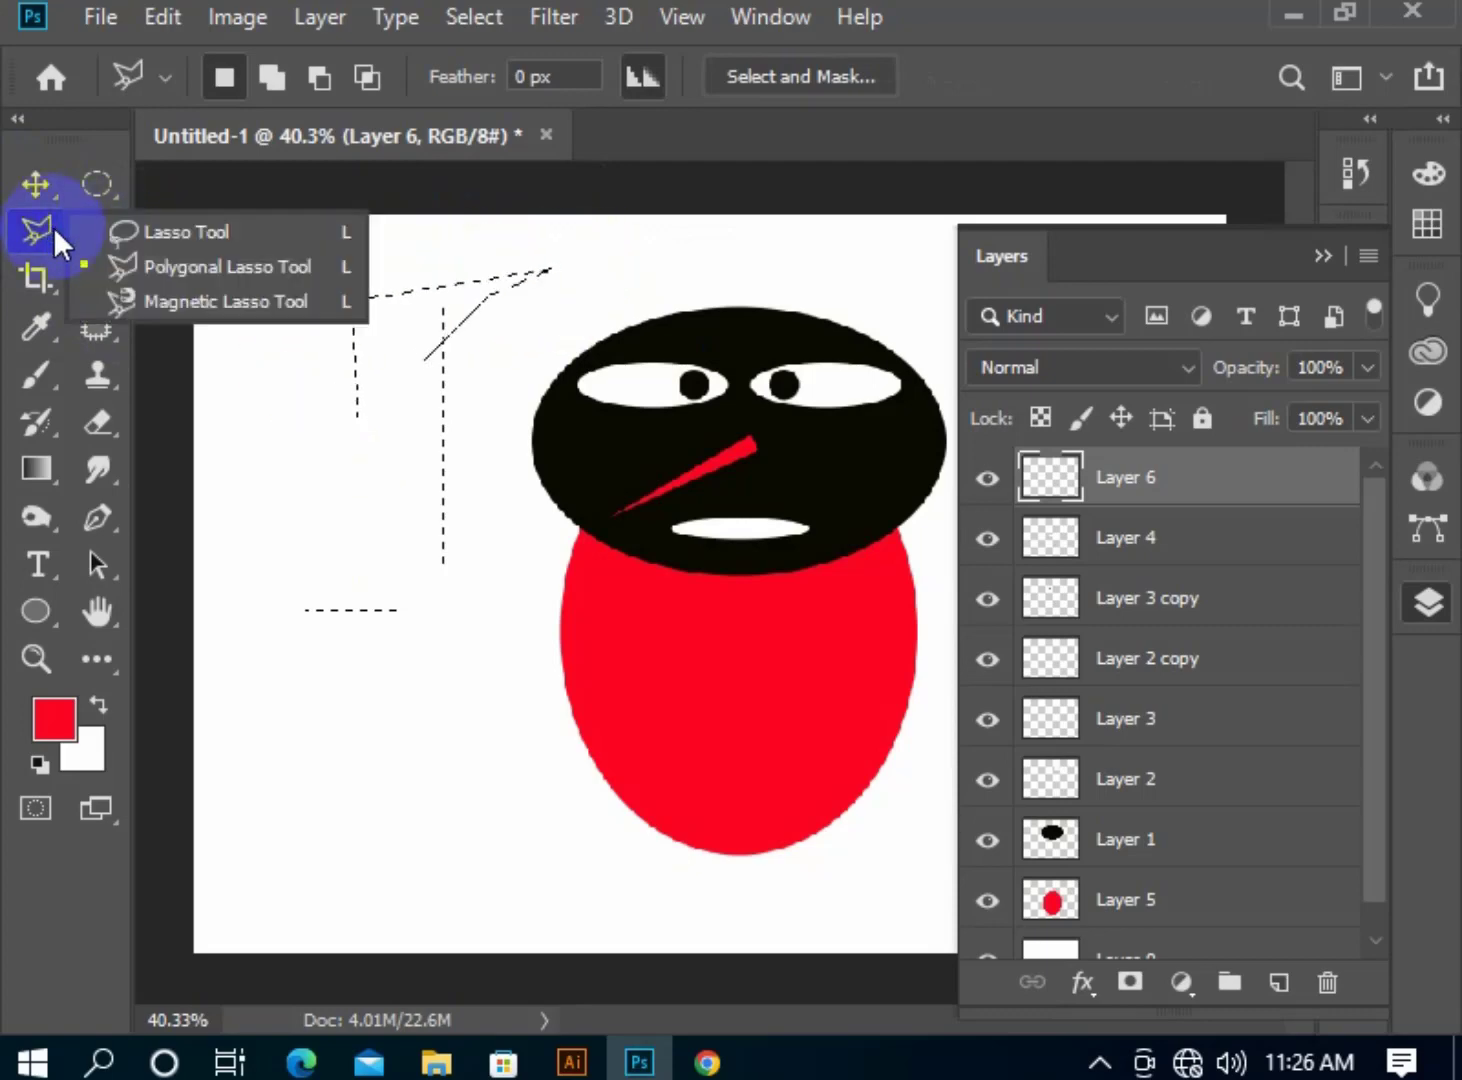
left_click(218, 305)
left_click(408, 450)
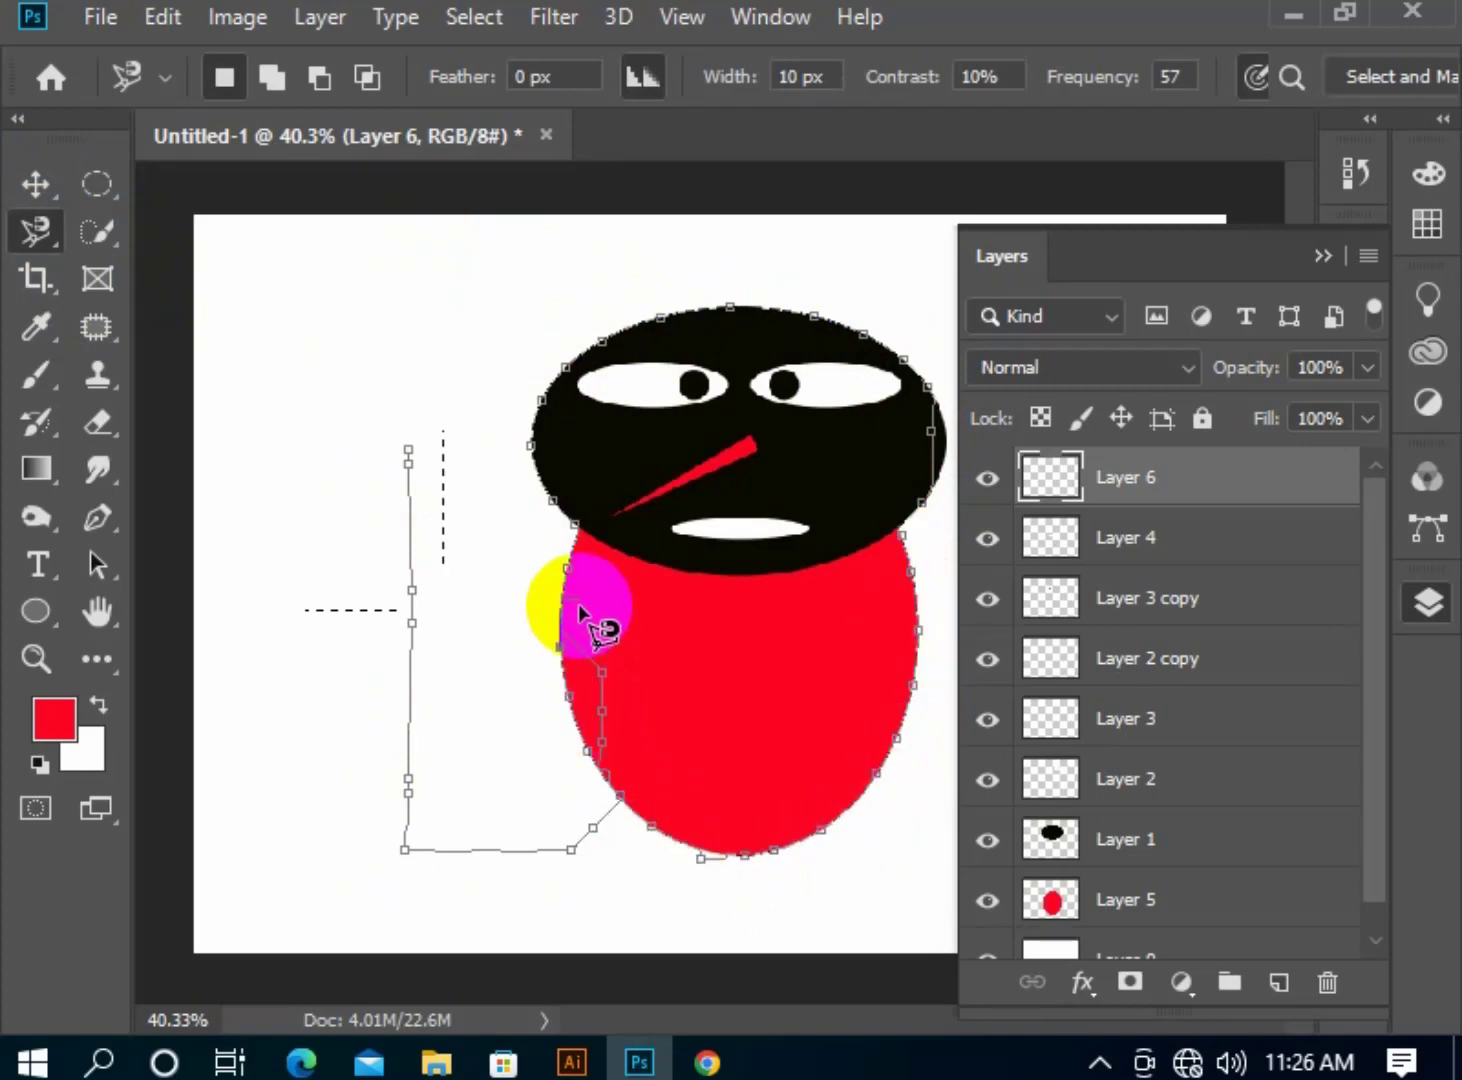
left_click(408, 450)
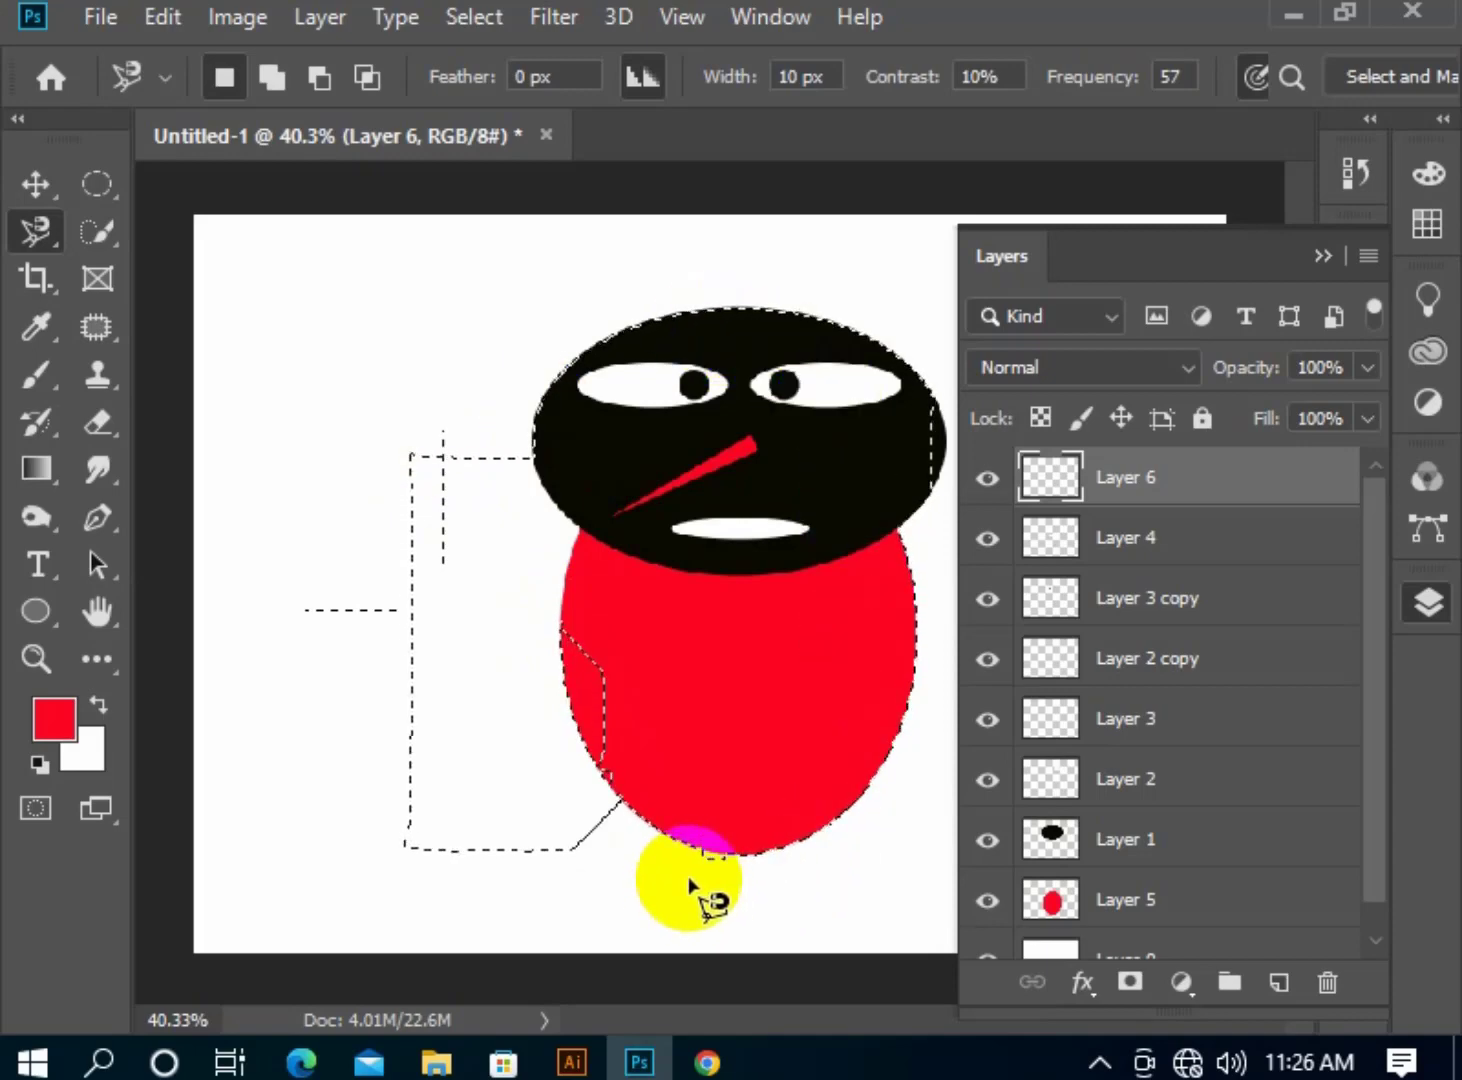
left_click(694, 854)
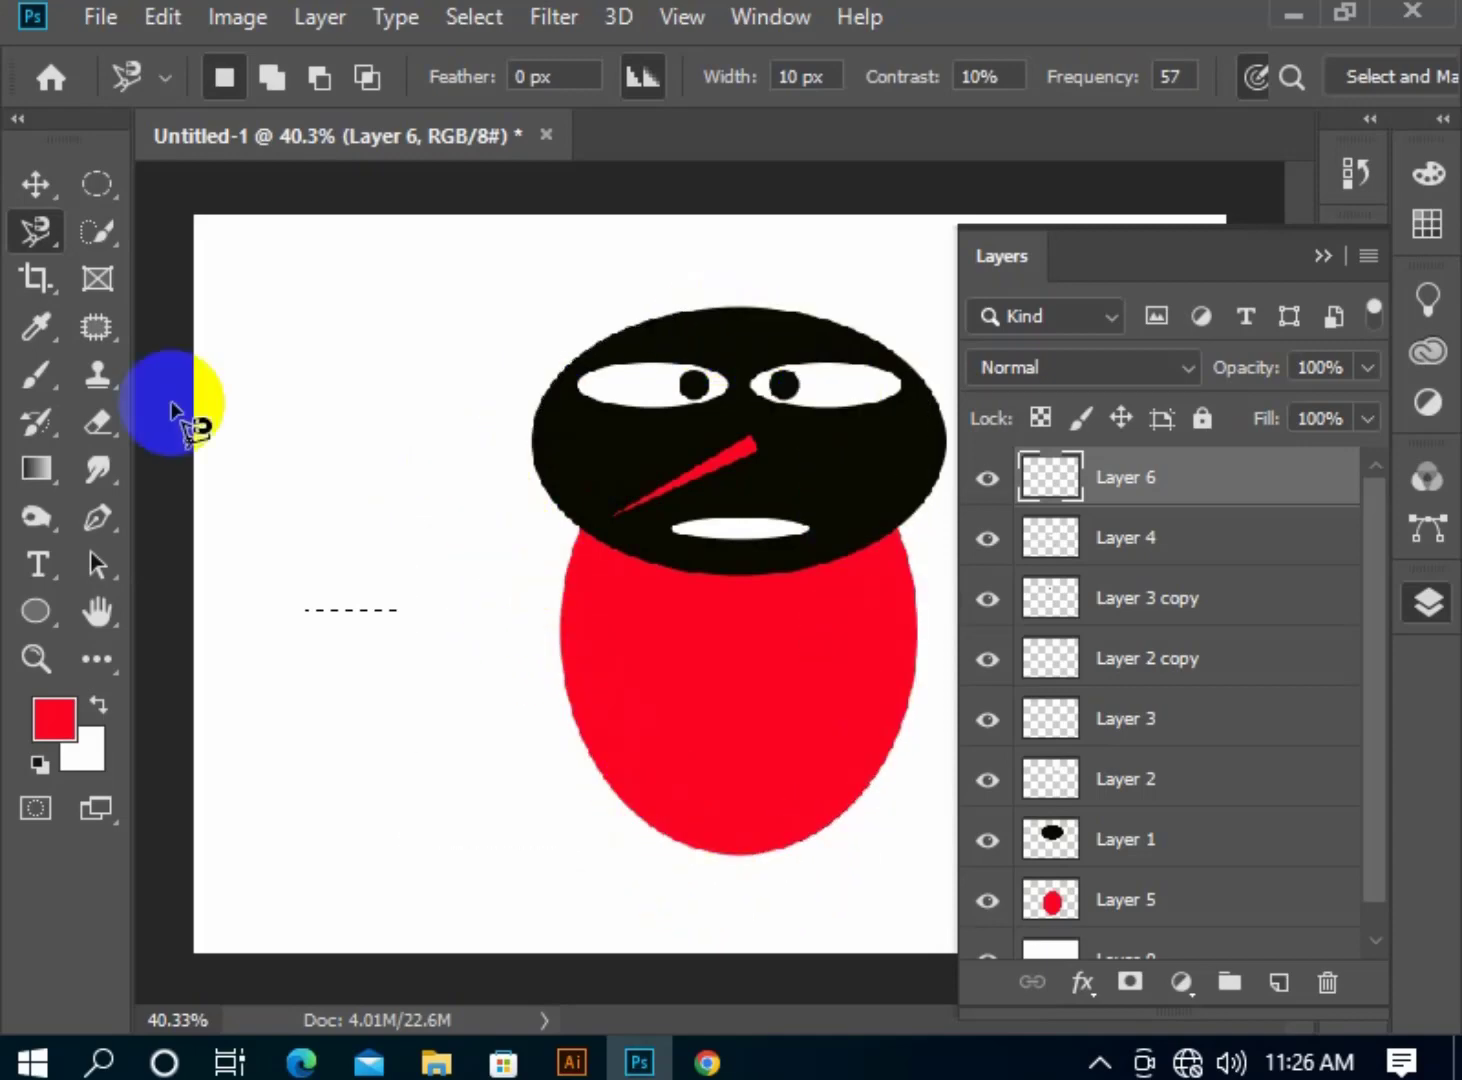
Select the red body on Layer 5 with the Quick Selection tool.
left_click(98, 231)
left_click(210, 232)
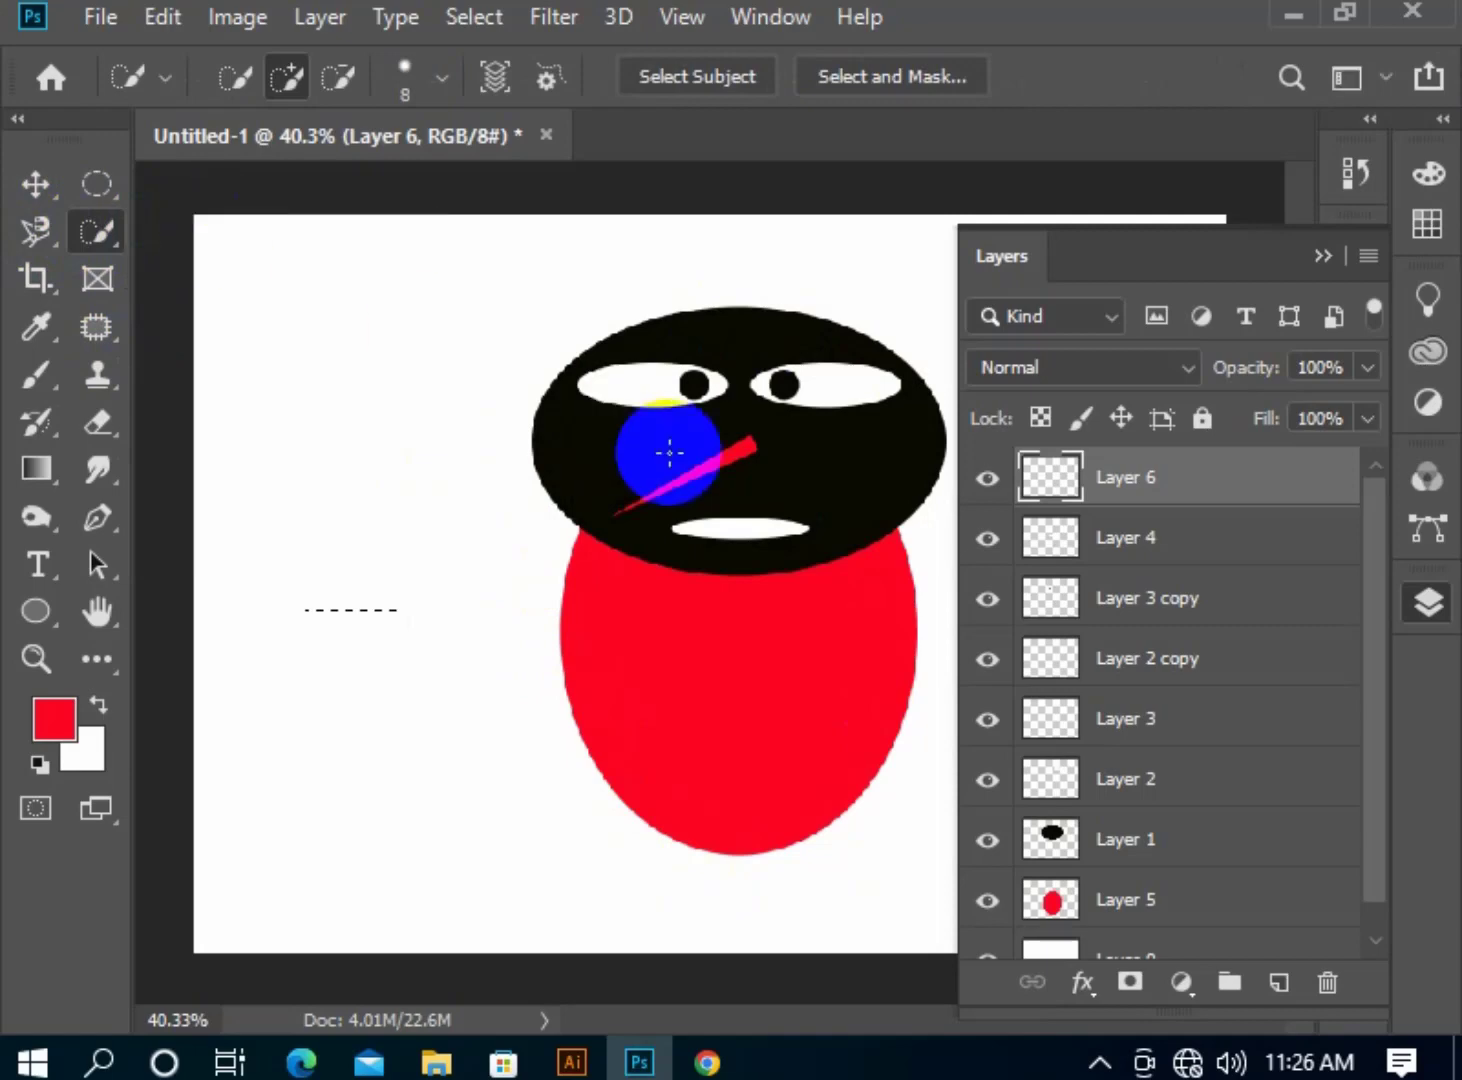
mouse_move(694, 689)
left_mouse_down()
mouse_move(790, 788)
mouse_move(787, 824)
mouse_move(785, 783)
left_mouse_up()
mouse_move(678, 640)
left_mouse_down()
mouse_move(760, 748)
mouse_move(788, 815)
mouse_move(644, 628)
mouse_move(804, 829)
mouse_move(750, 683)
mouse_move(847, 752)
left_mouse_up()
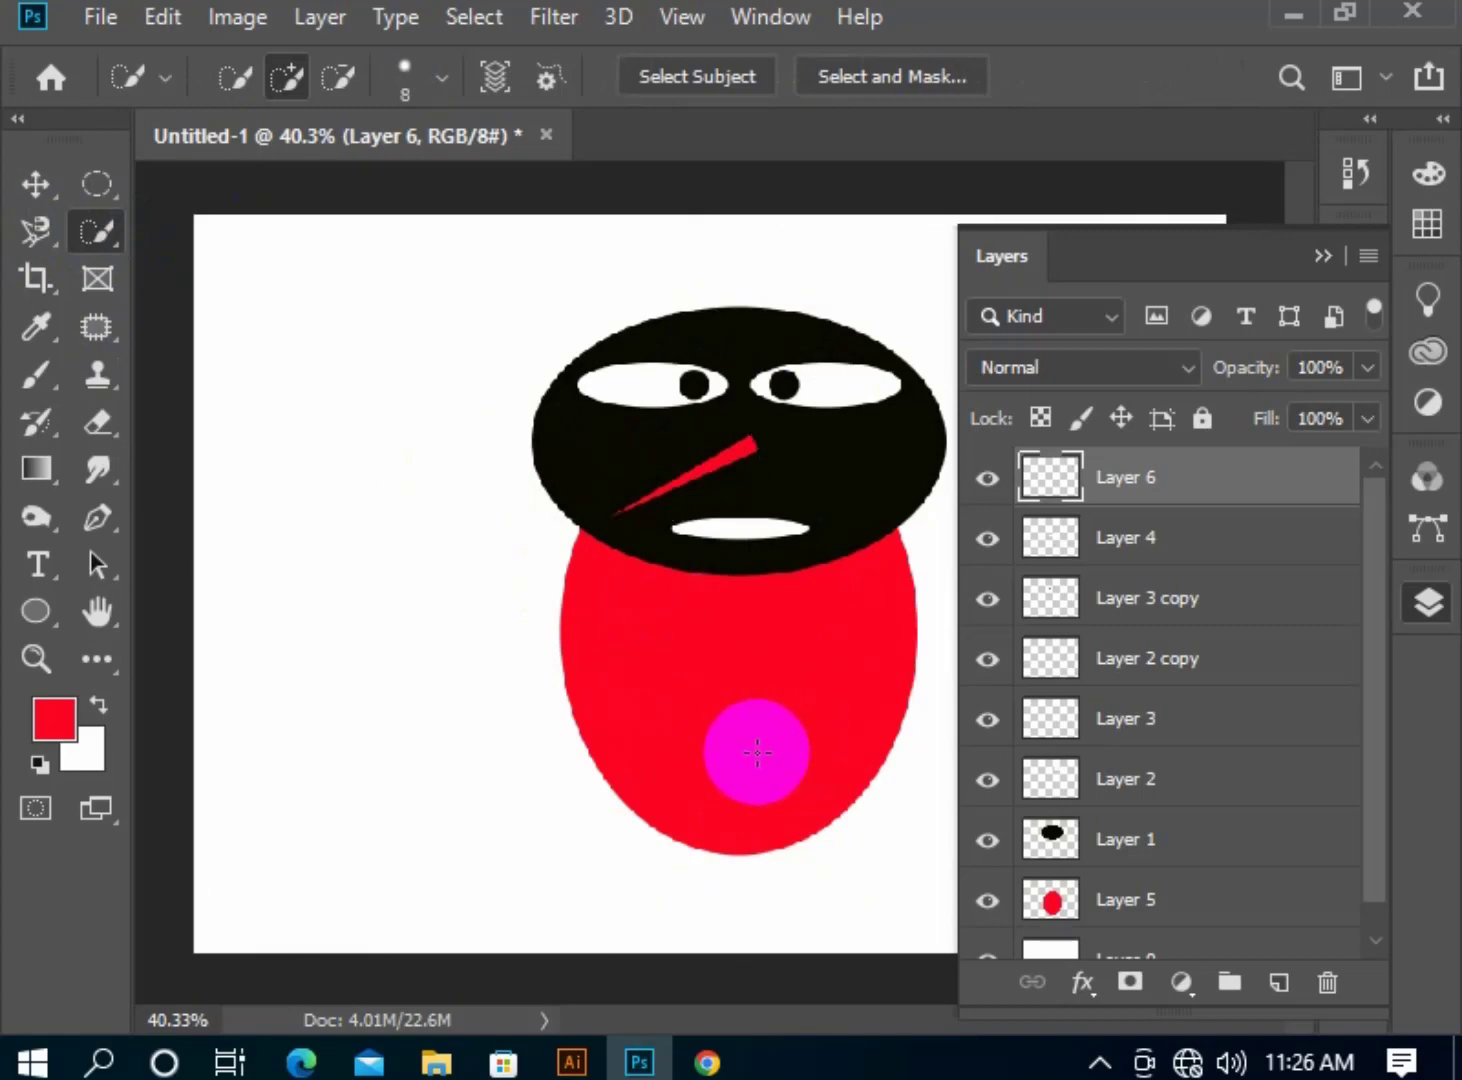
left_click_drag(695, 671, 826, 817)
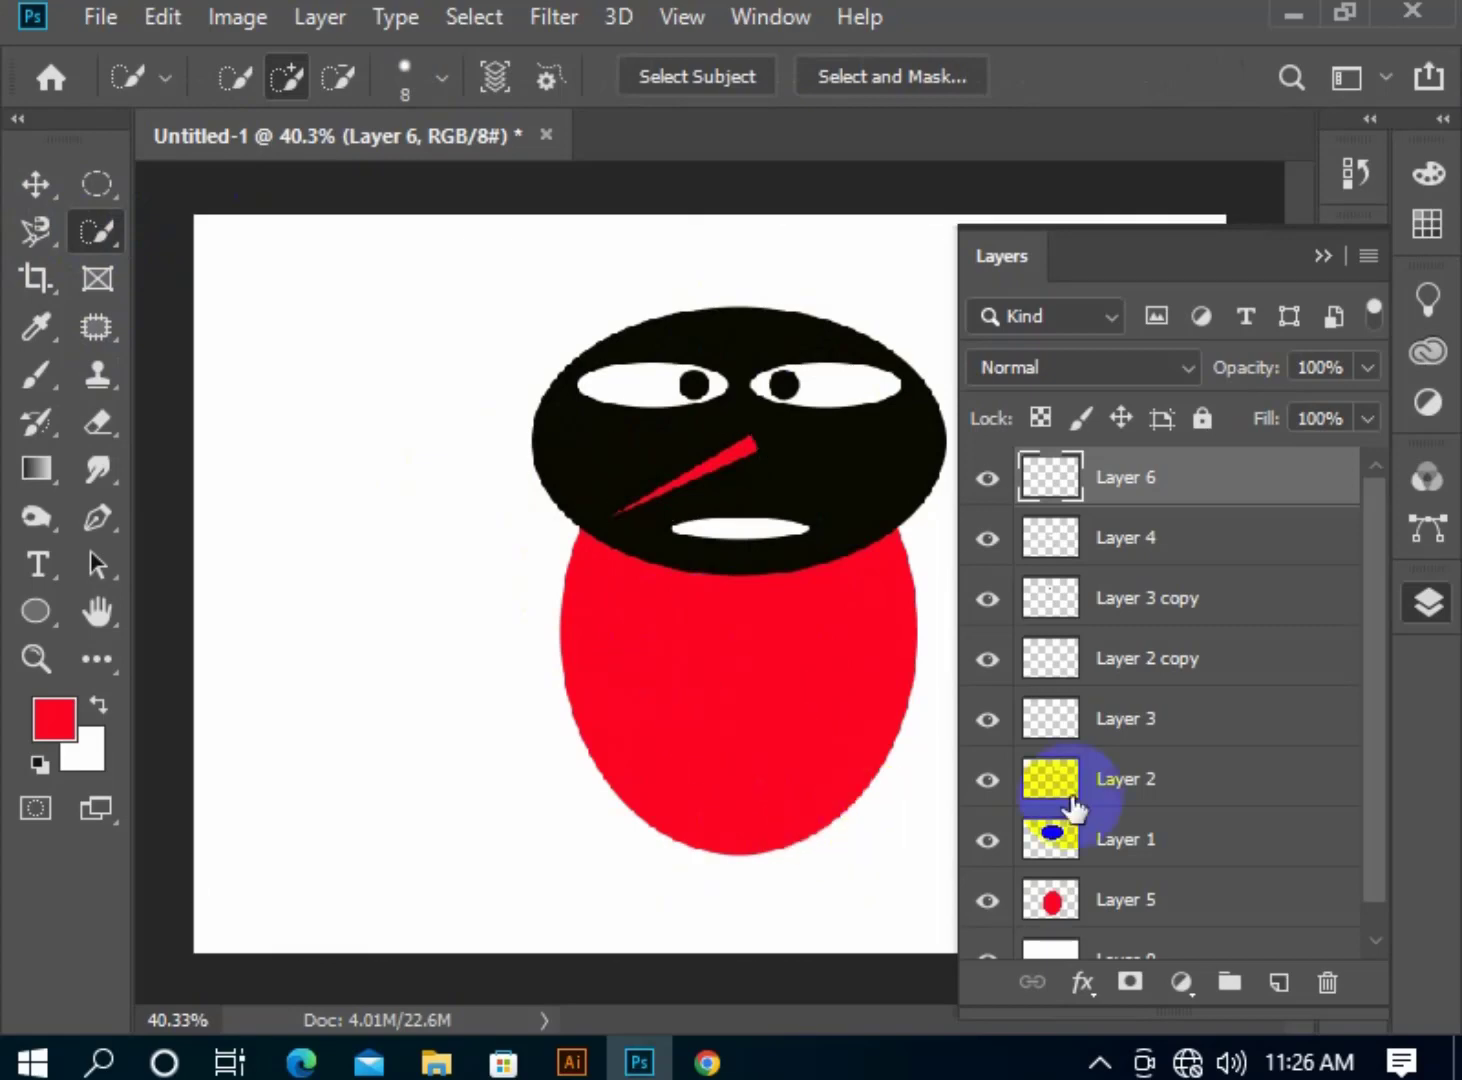
left_click(1086, 901)
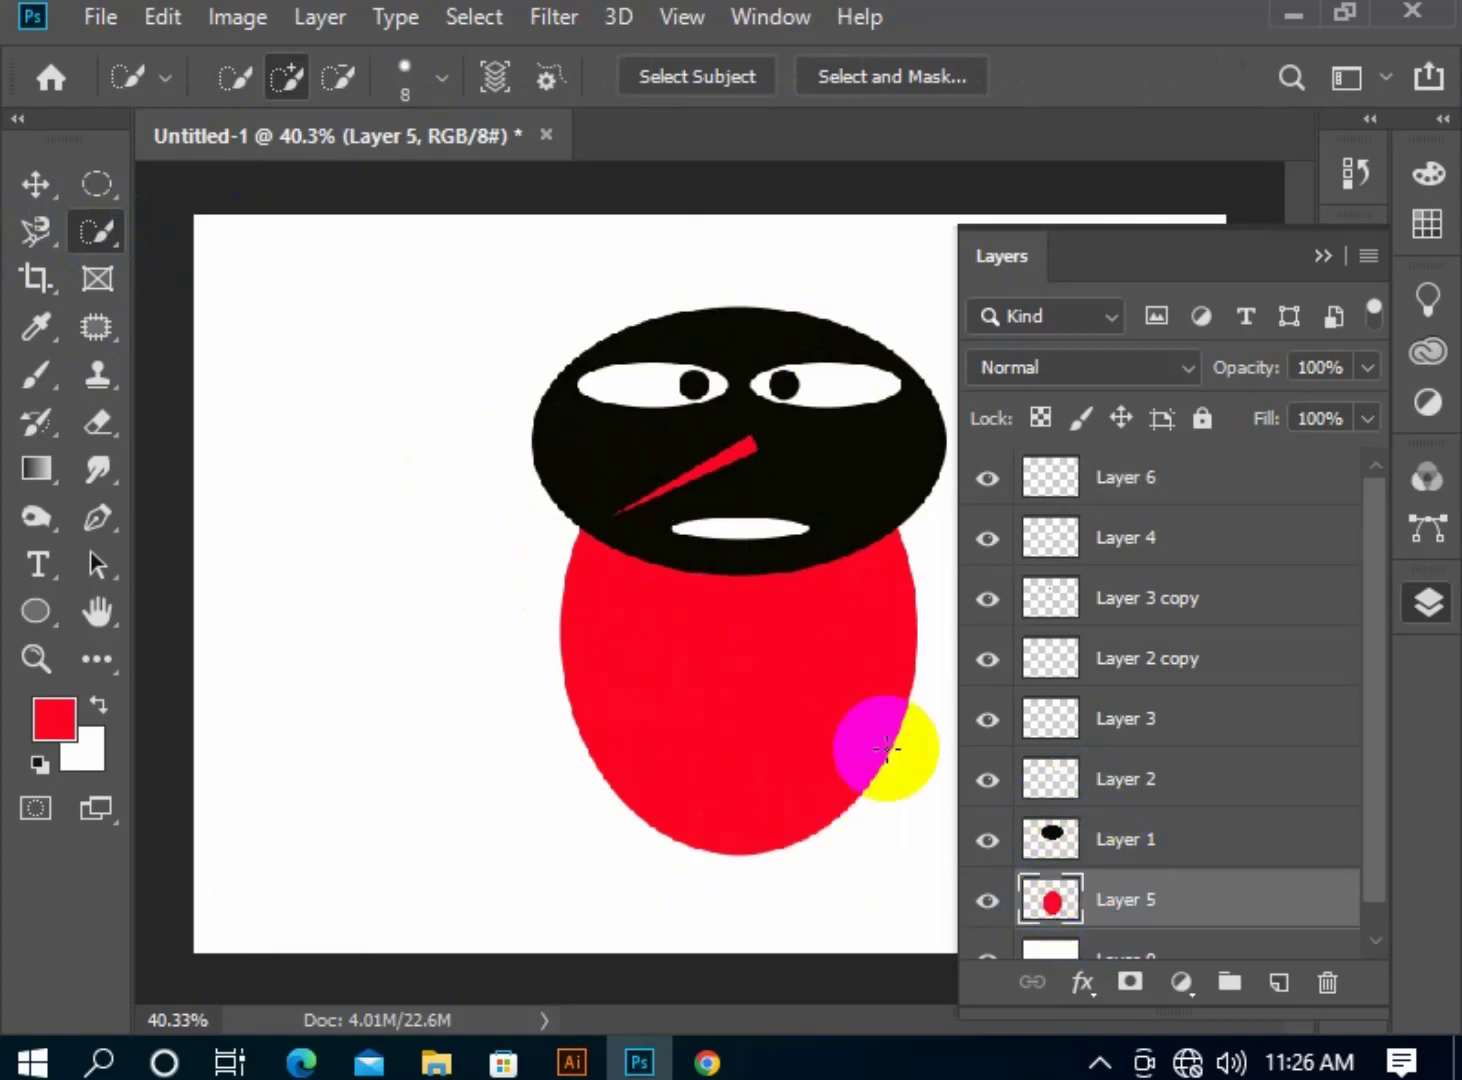
mouse_move(650, 620)
left_mouse_down()
mouse_move(712, 709)
mouse_move(724, 653)
mouse_move(771, 730)
left_mouse_up()
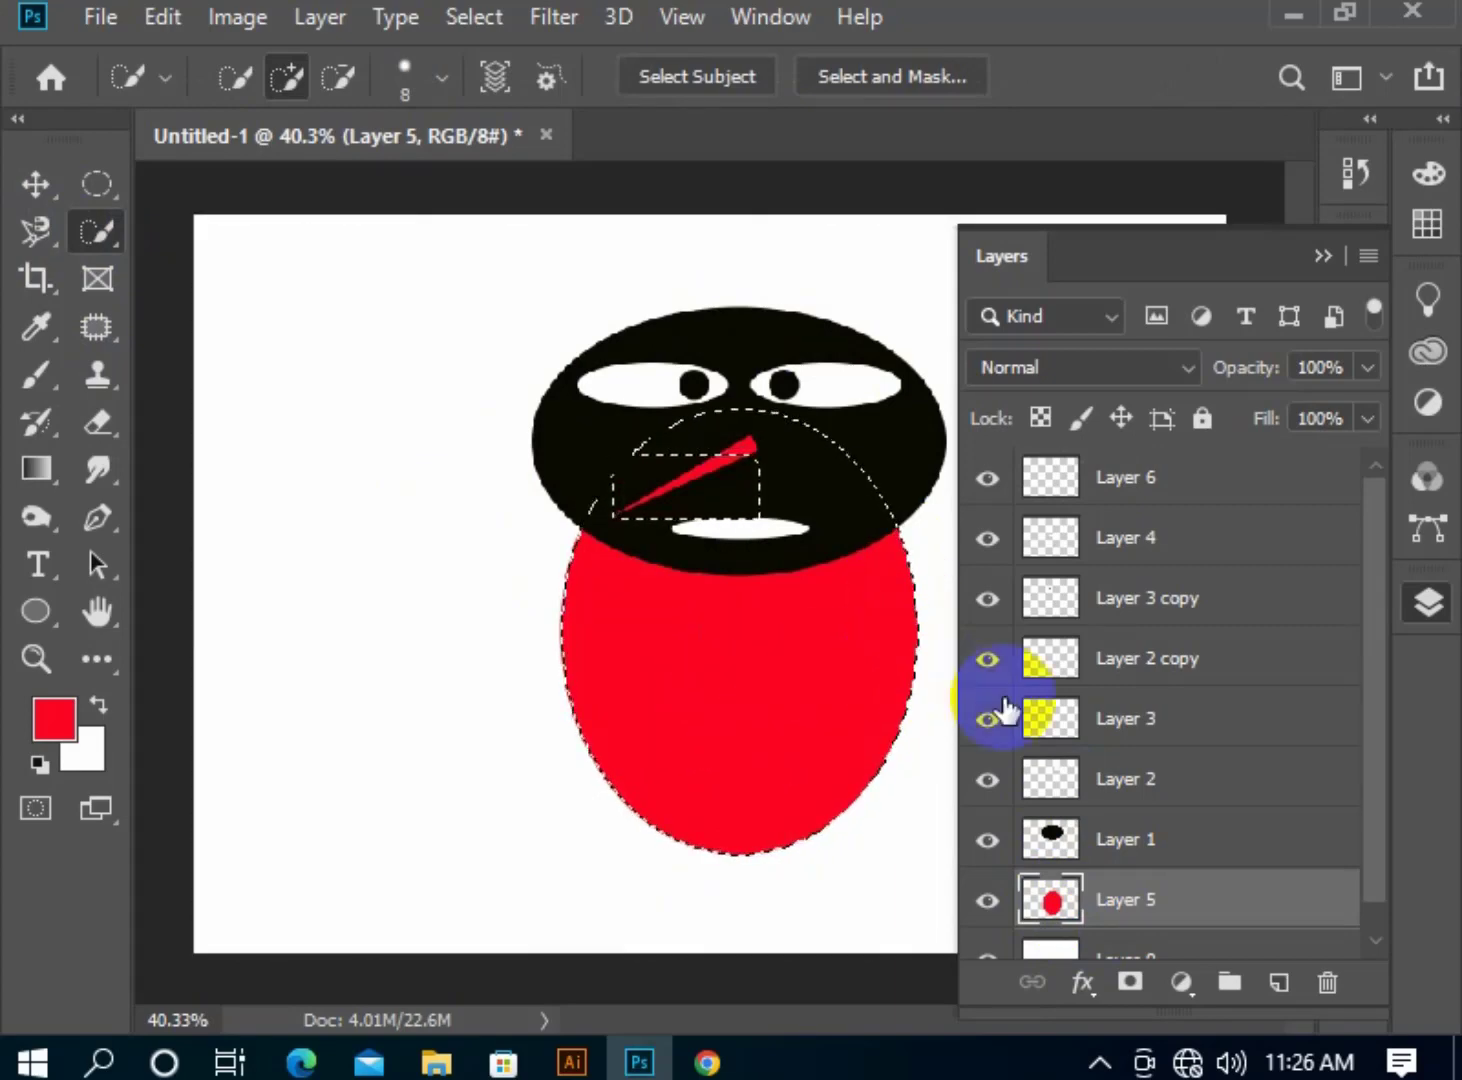
Select the black face on Layer 1 with the Quick Selection tool, and deselect it.
left_click(1110, 840)
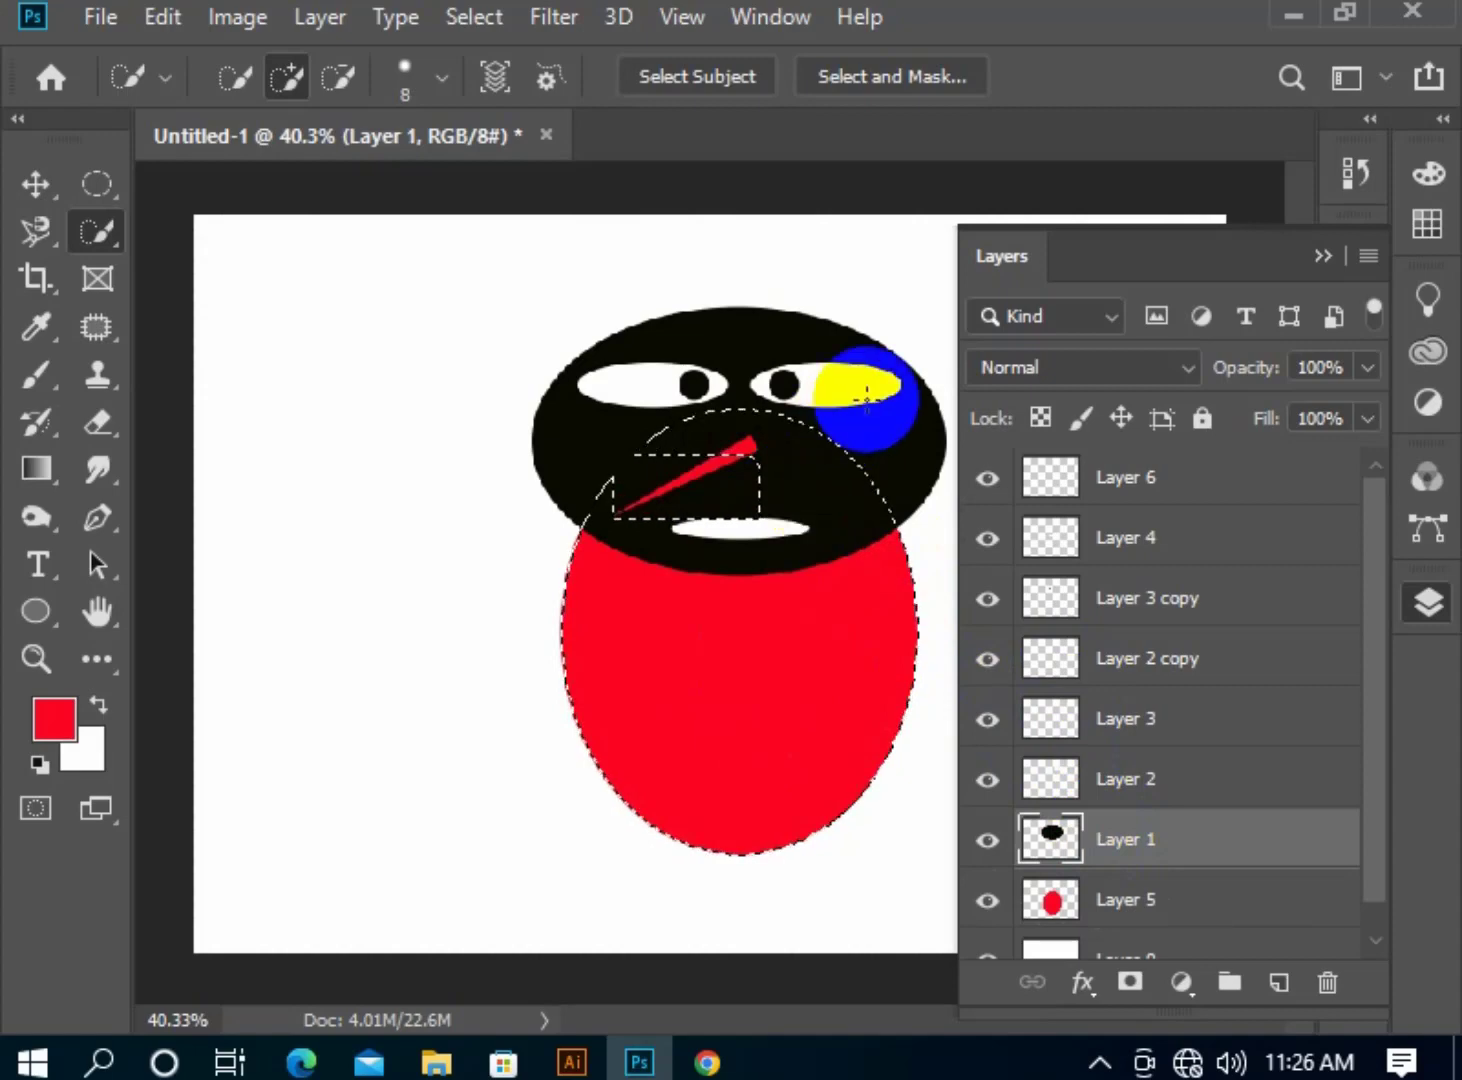
left_click_drag(863, 391, 890, 431)
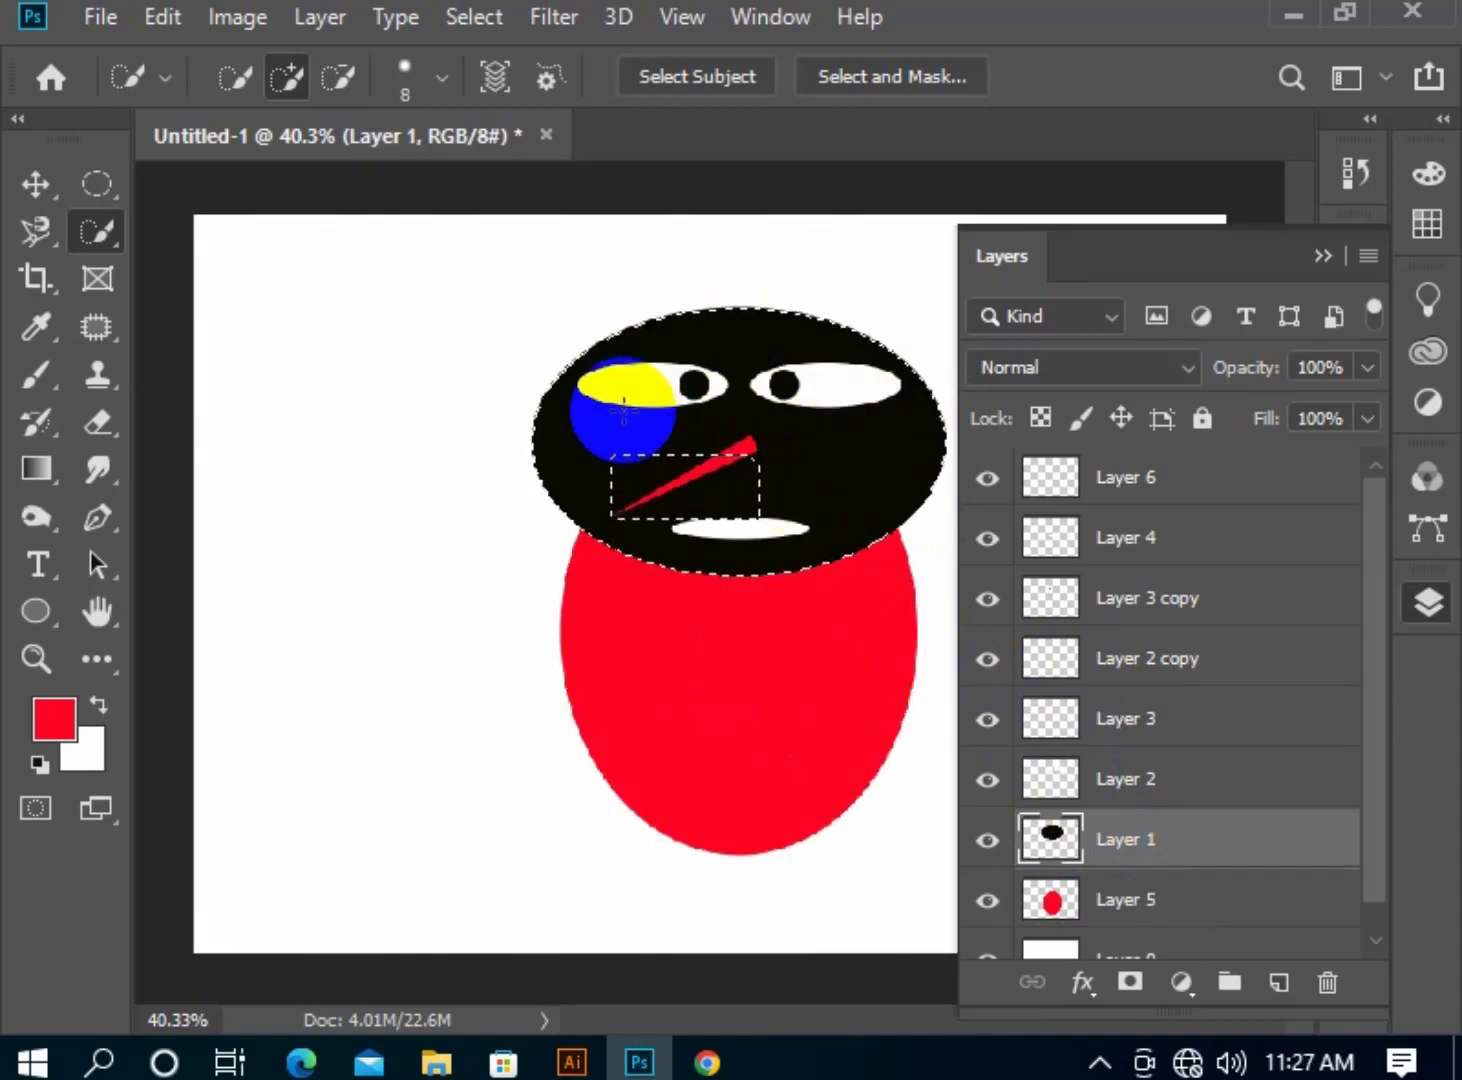
key("ctrl+d")
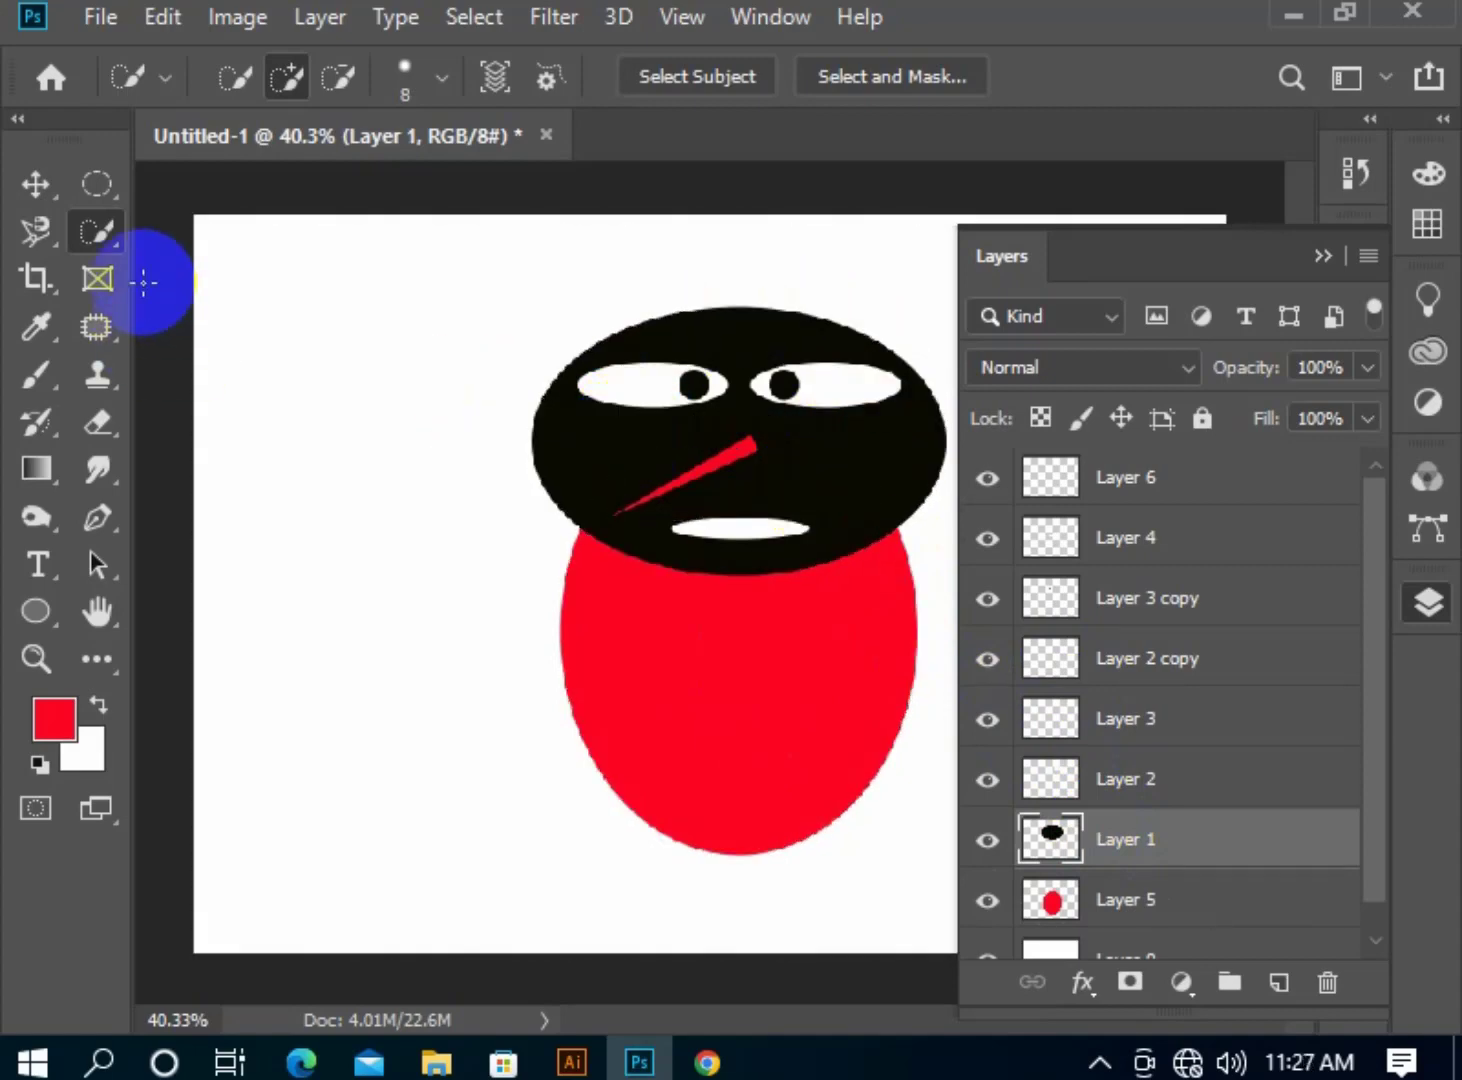
Select the empty area around the face on Layer 1, and the red body on Layer 5, with the Magic Wand tool.
right_click(98, 230)
left_click(218, 265)
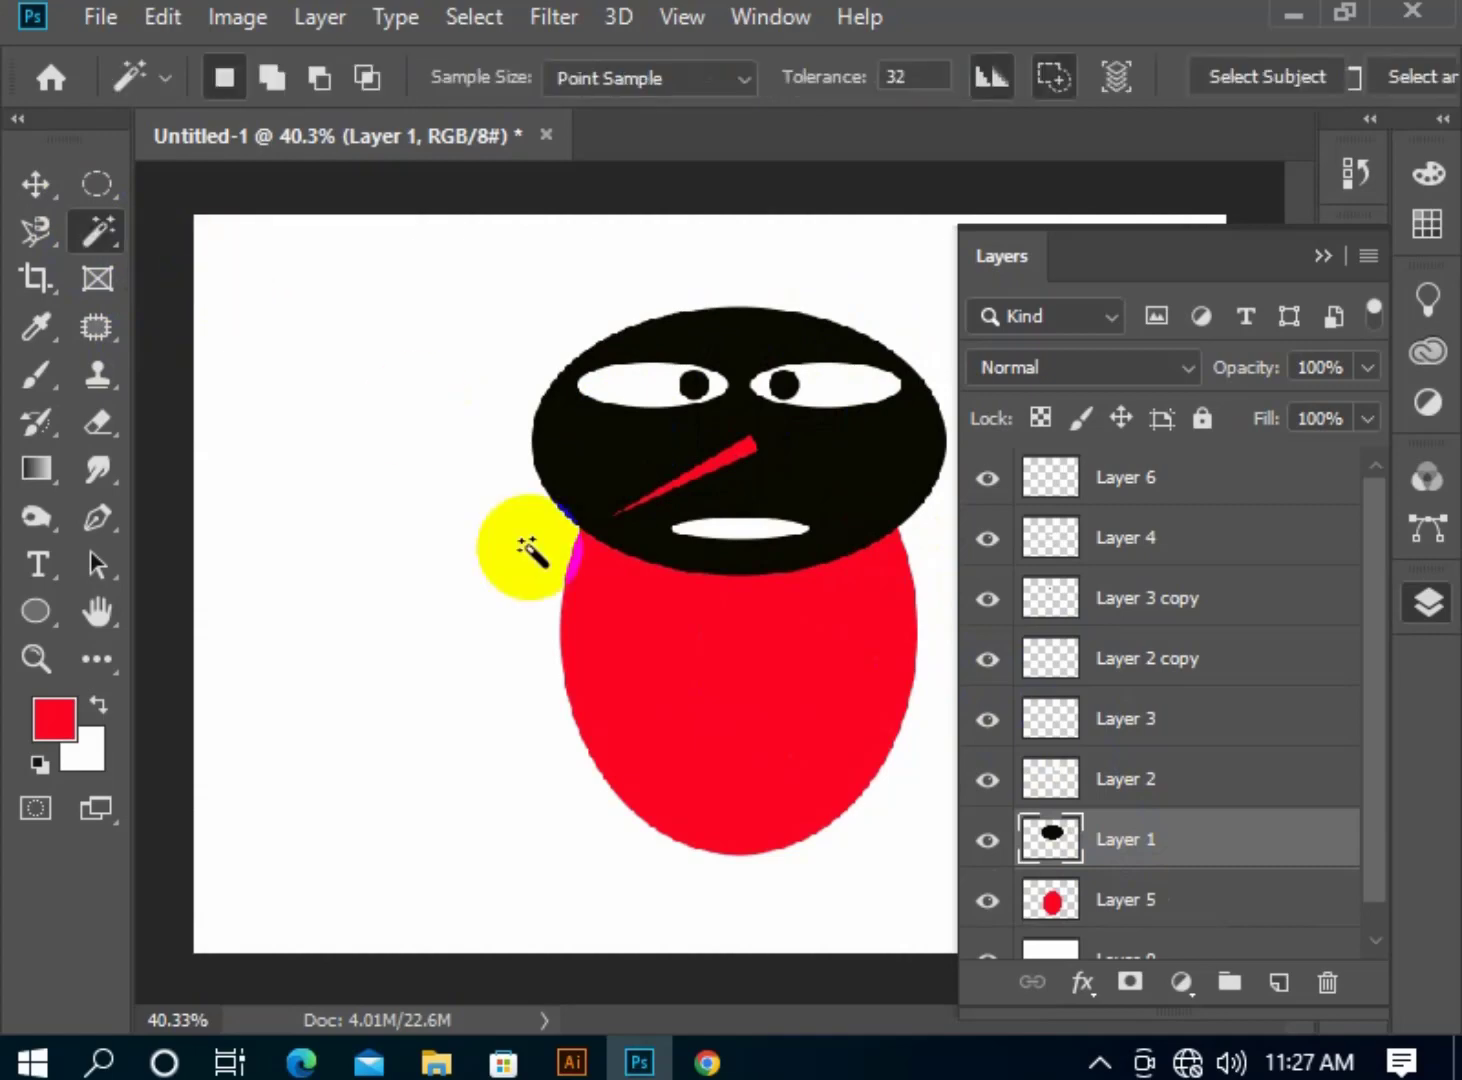
left_click(645, 707)
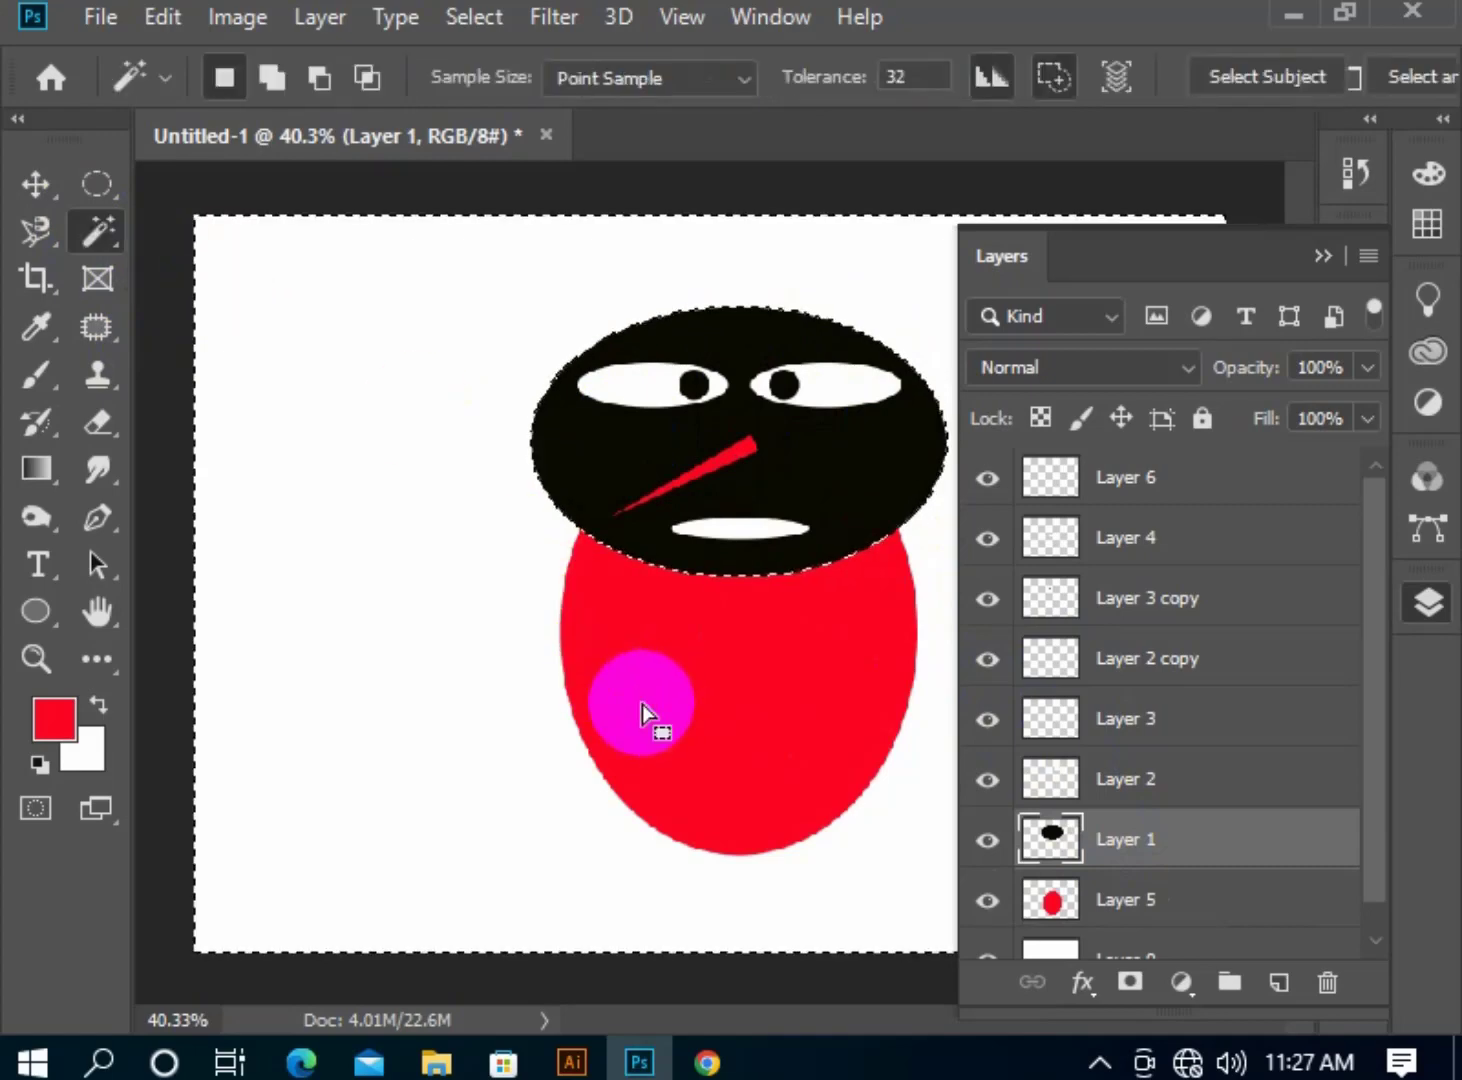
left_click(1161, 890)
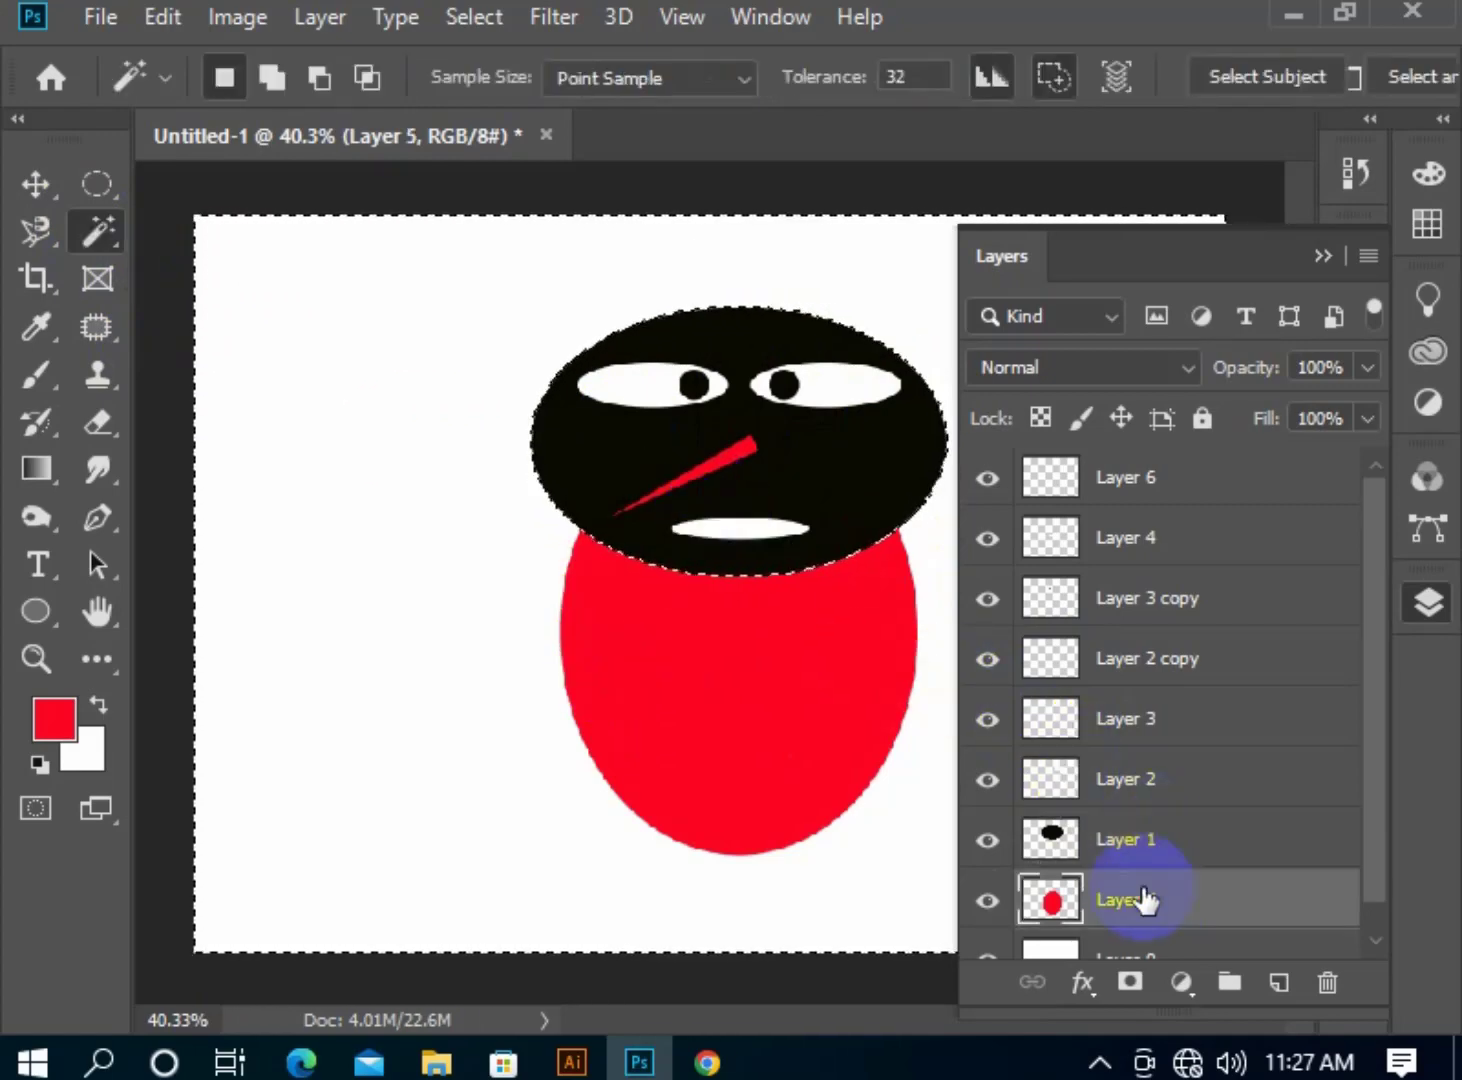
left_click(761, 689)
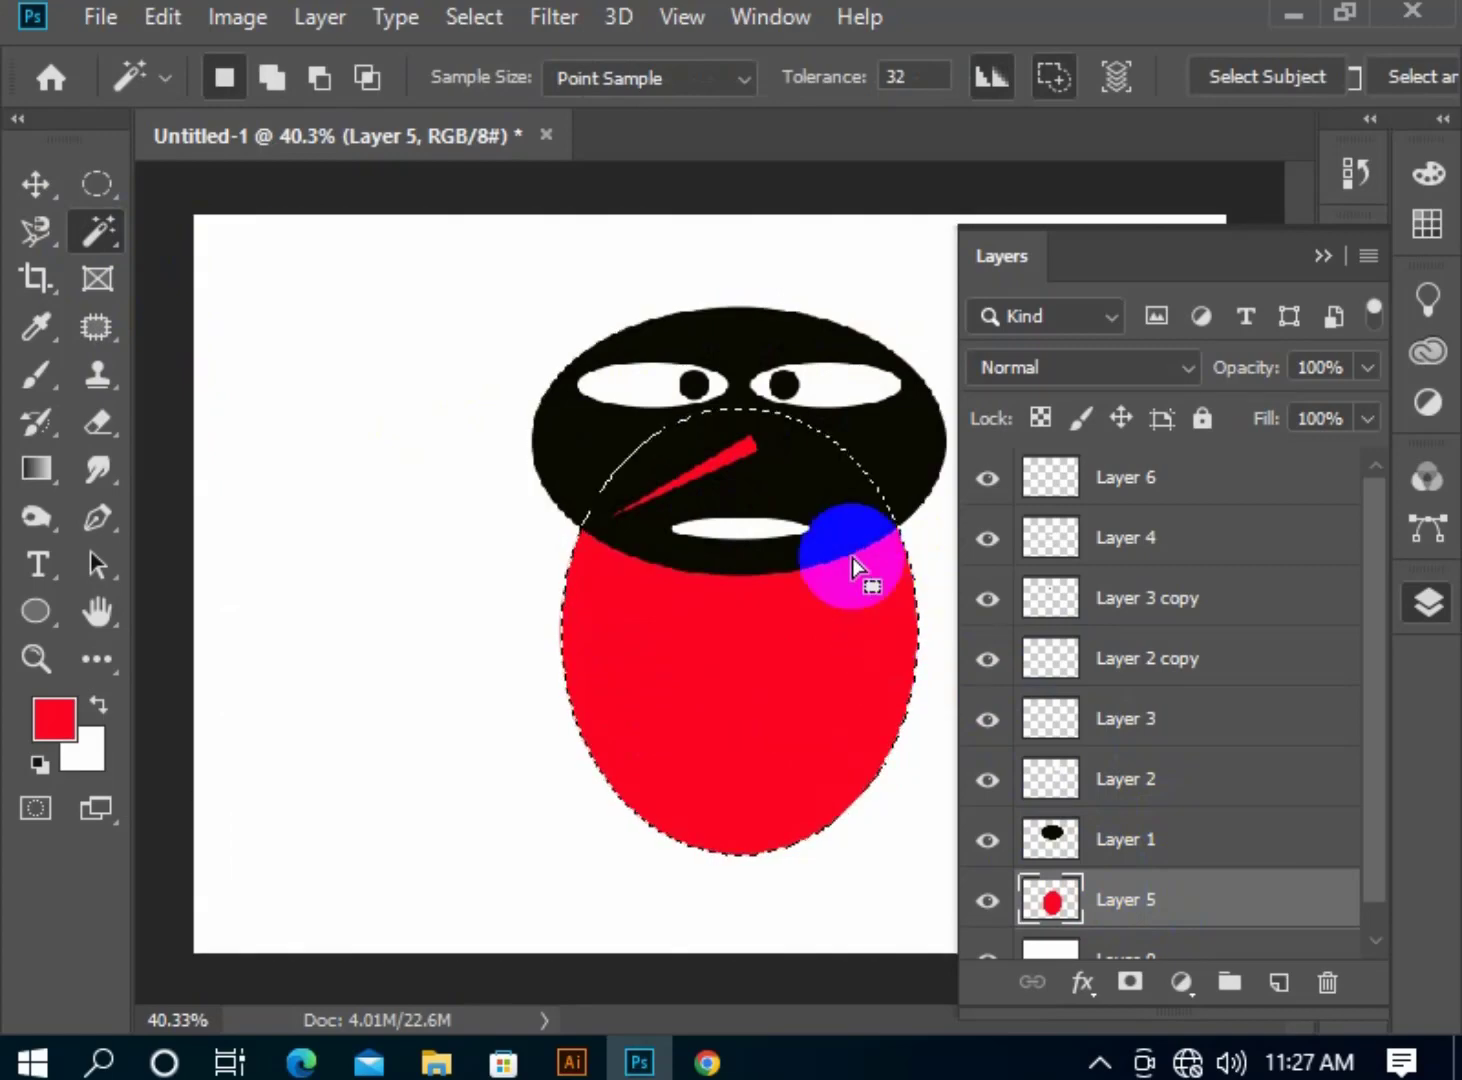
Select the black face on Layer 1 with the Magic Wand tool, and deselect it.
left_click(1235, 847)
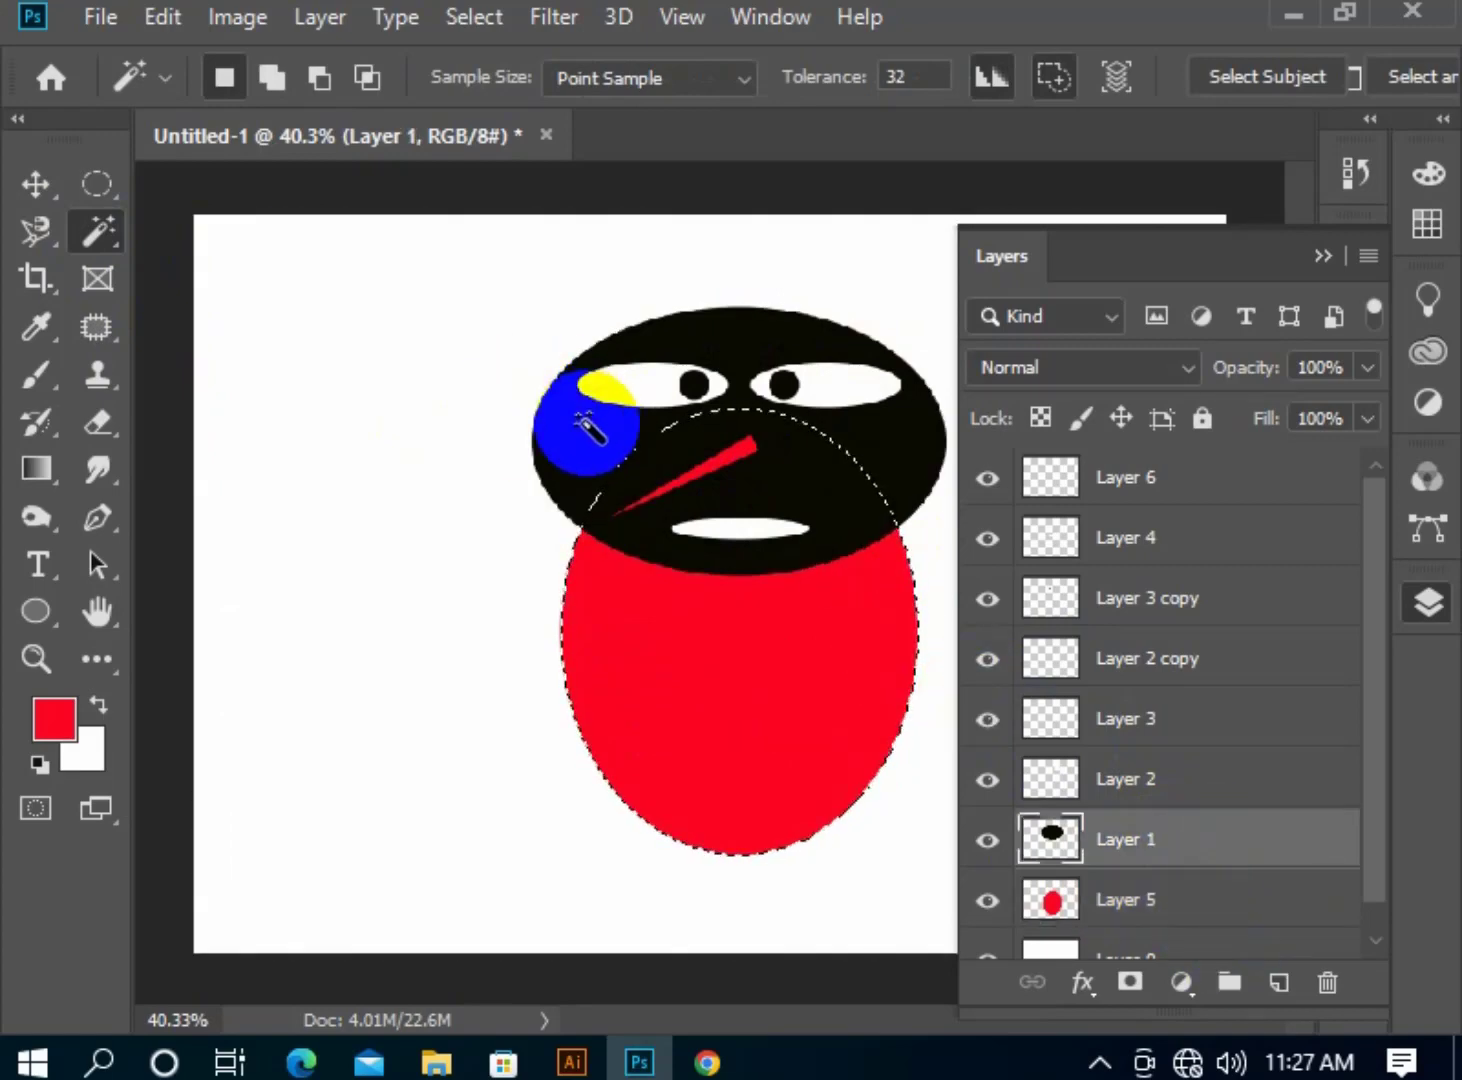
left_click(590, 422)
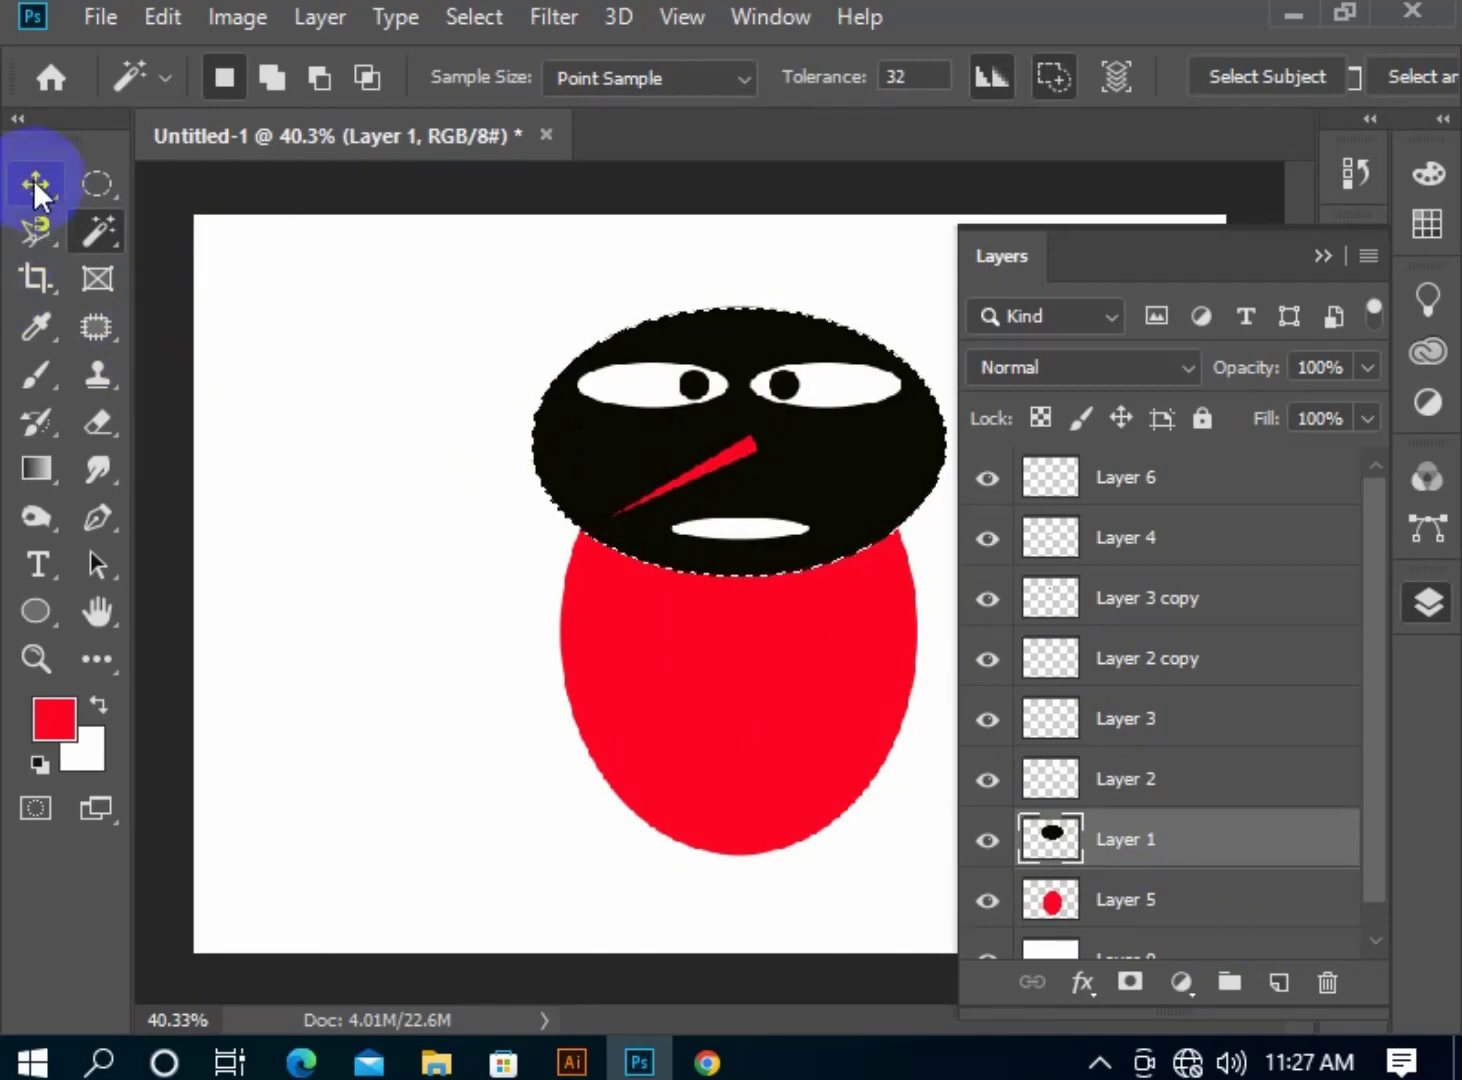
key("ctrl+d")
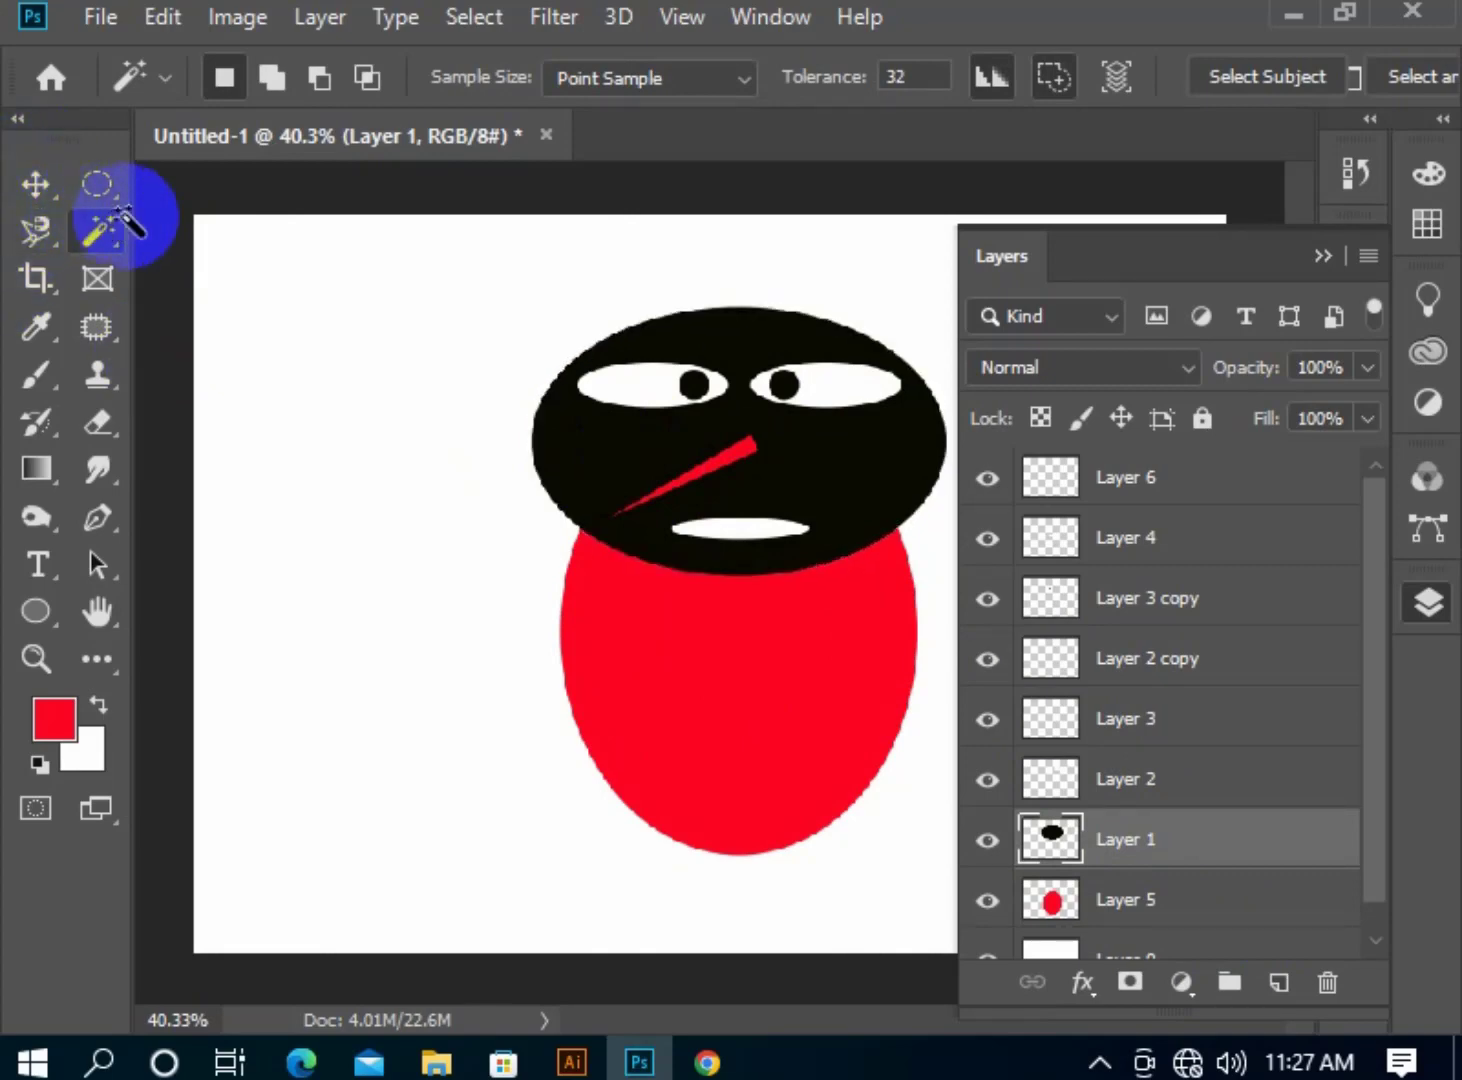
Try to shift the white background layer diagonally with the Move tool, and undo the move.
left_click(32, 181)
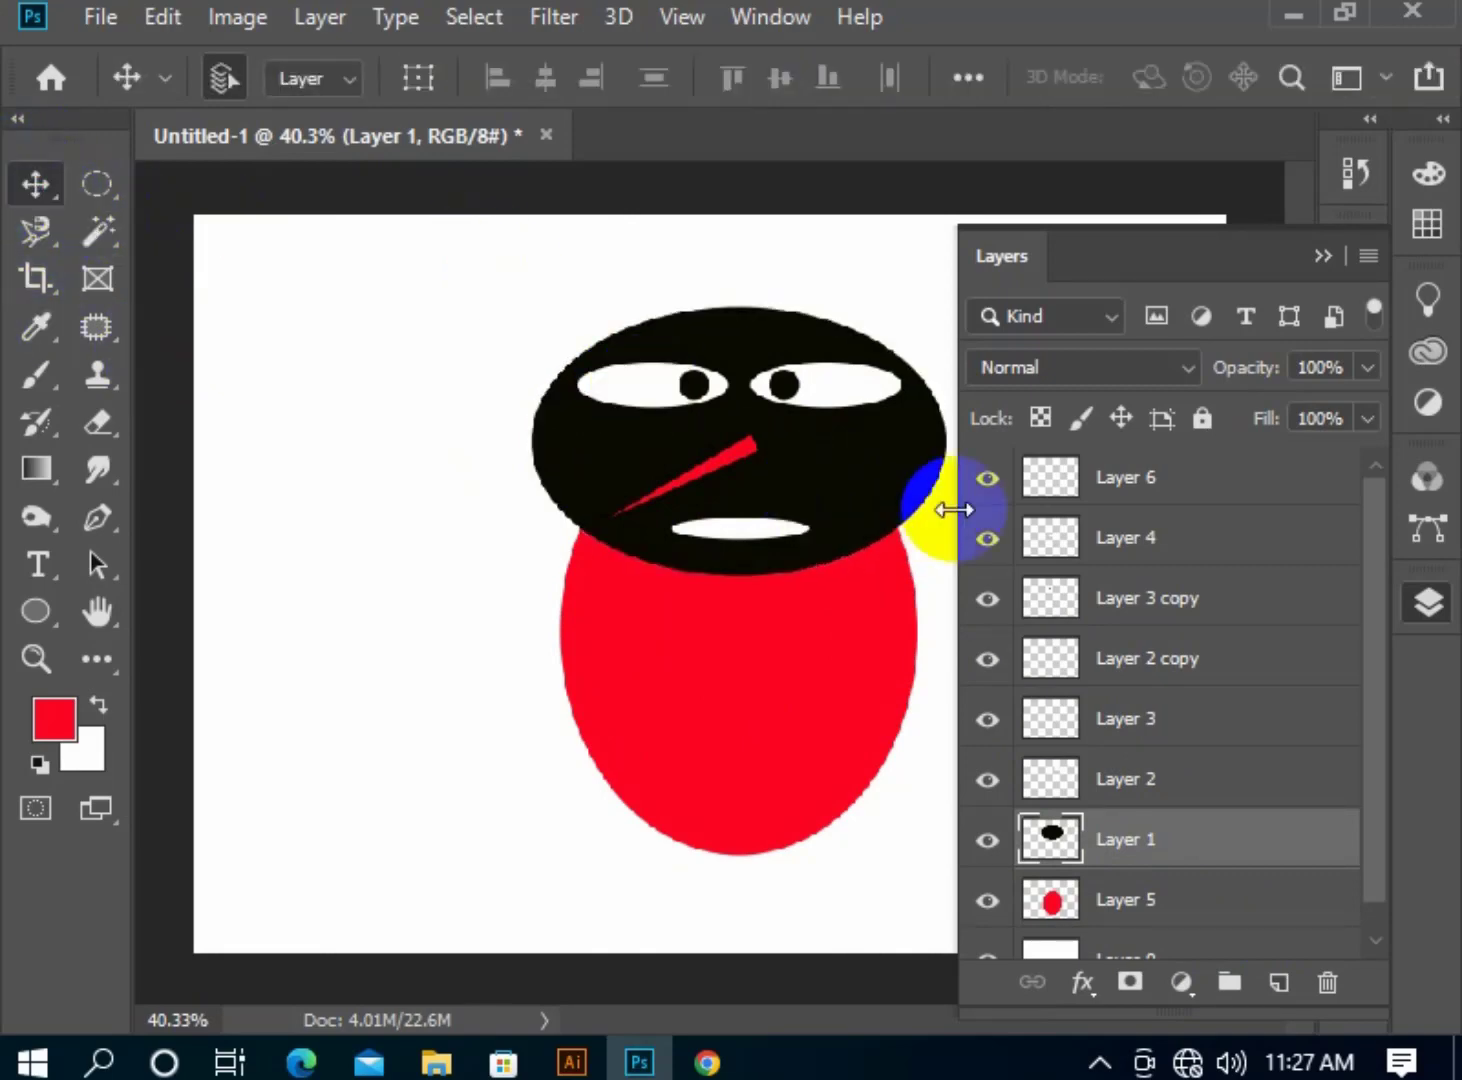
left_click(1324, 256)
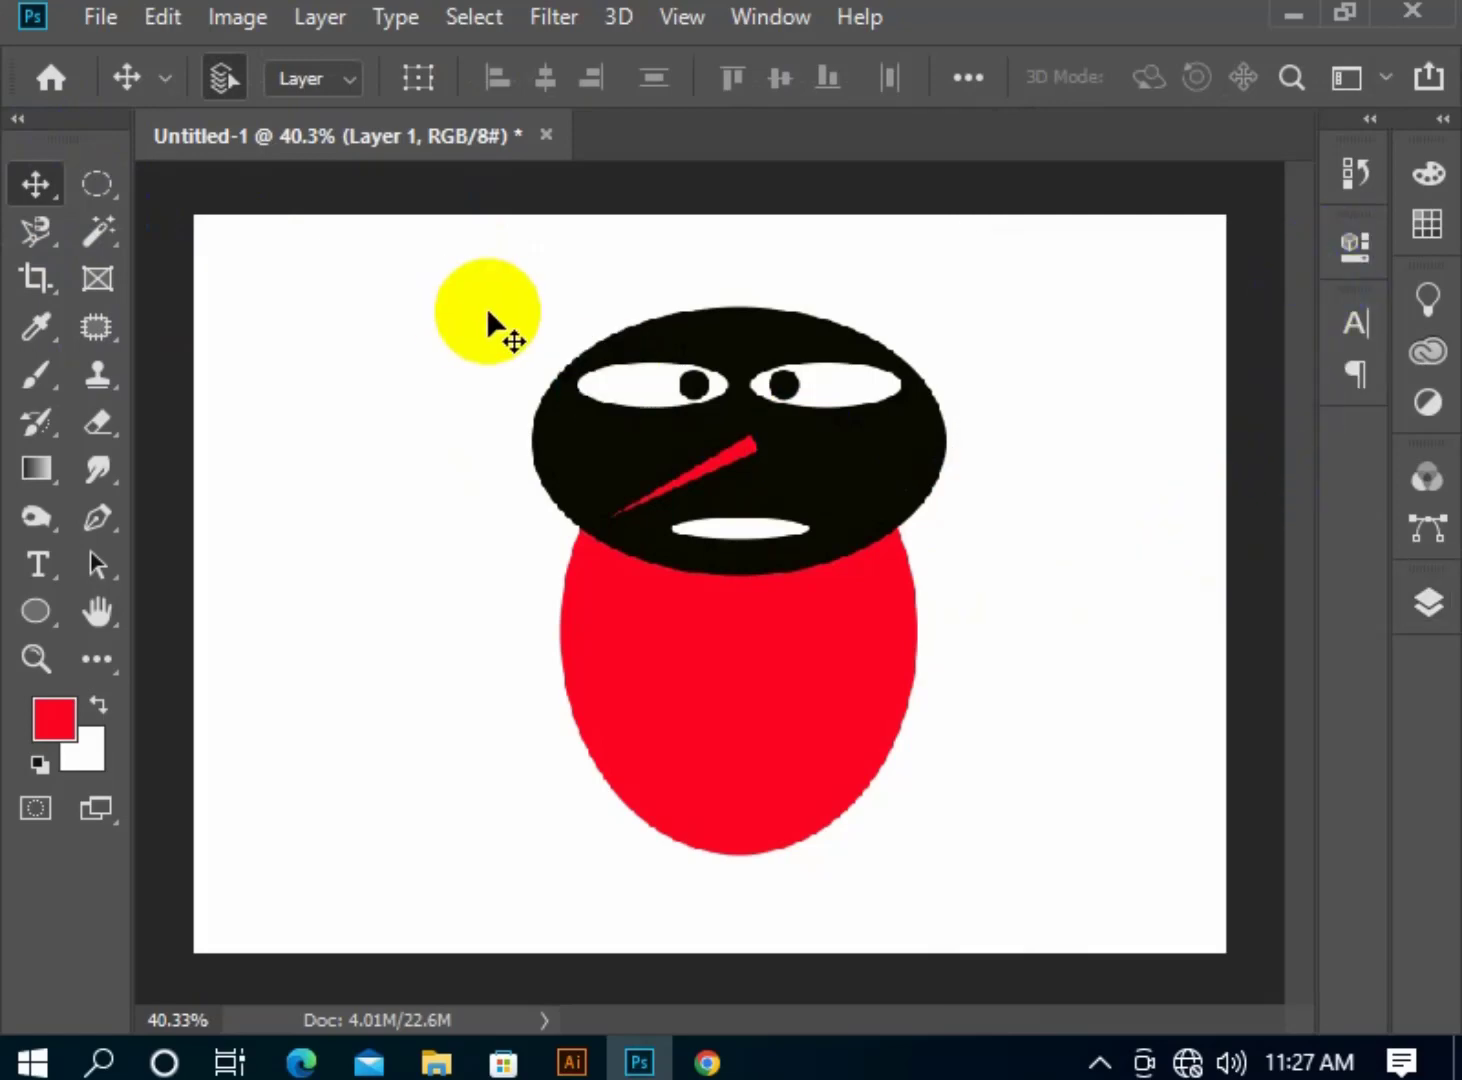
left_click_drag(455, 303, 628, 484)
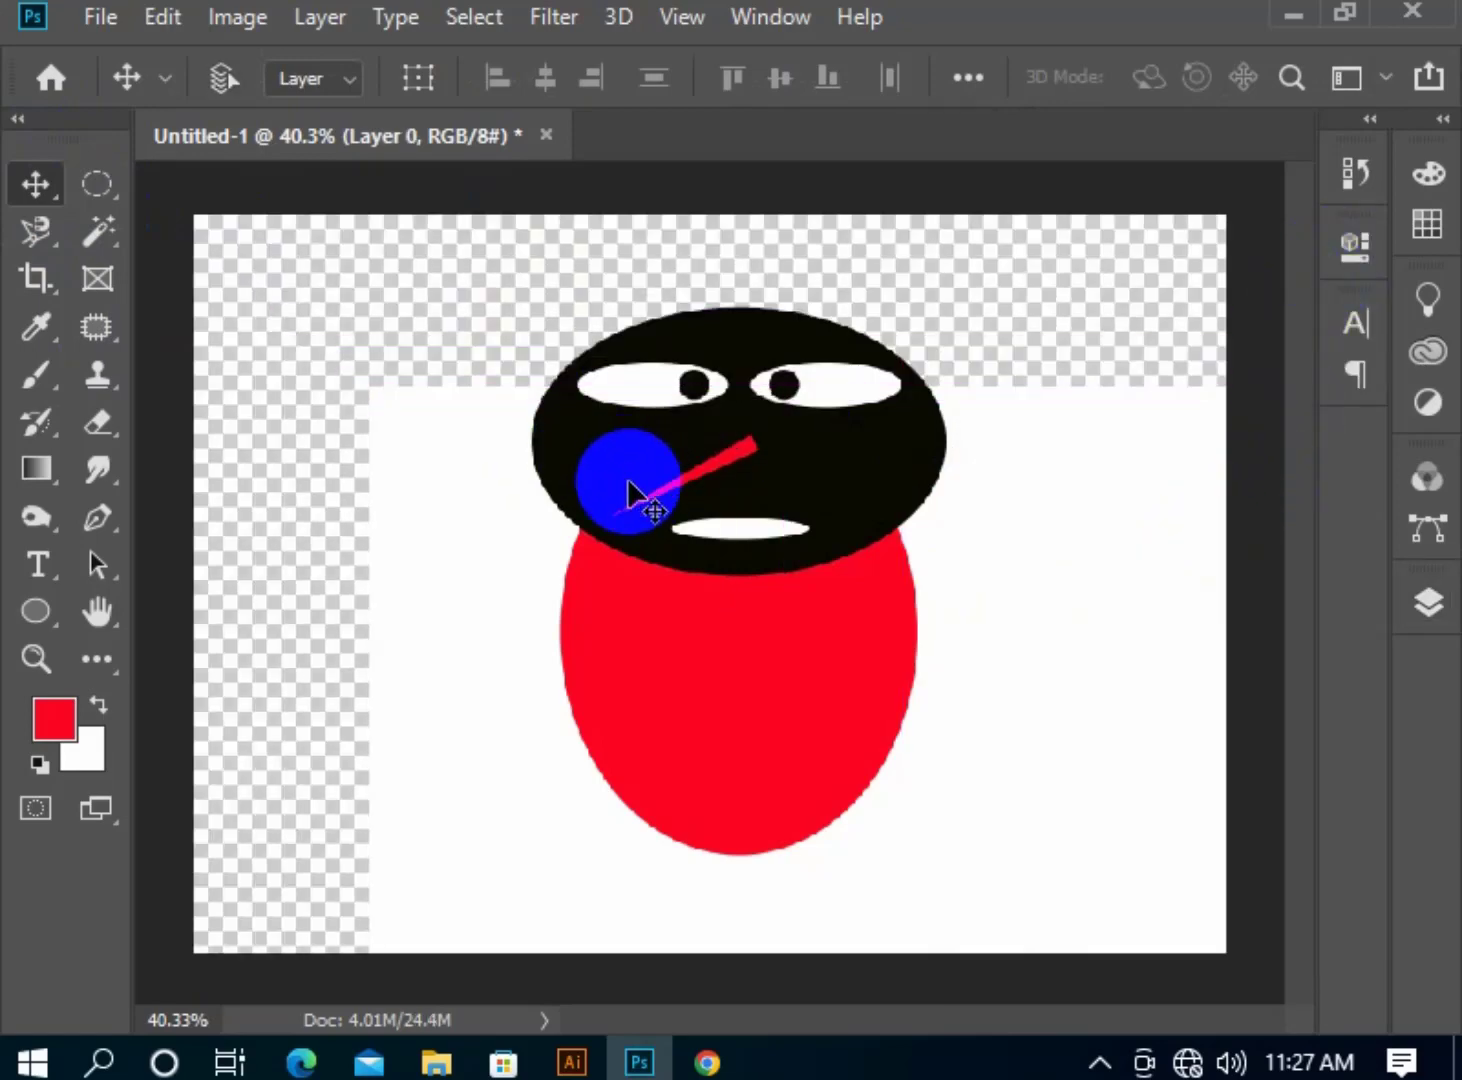
key("ctrl+z")
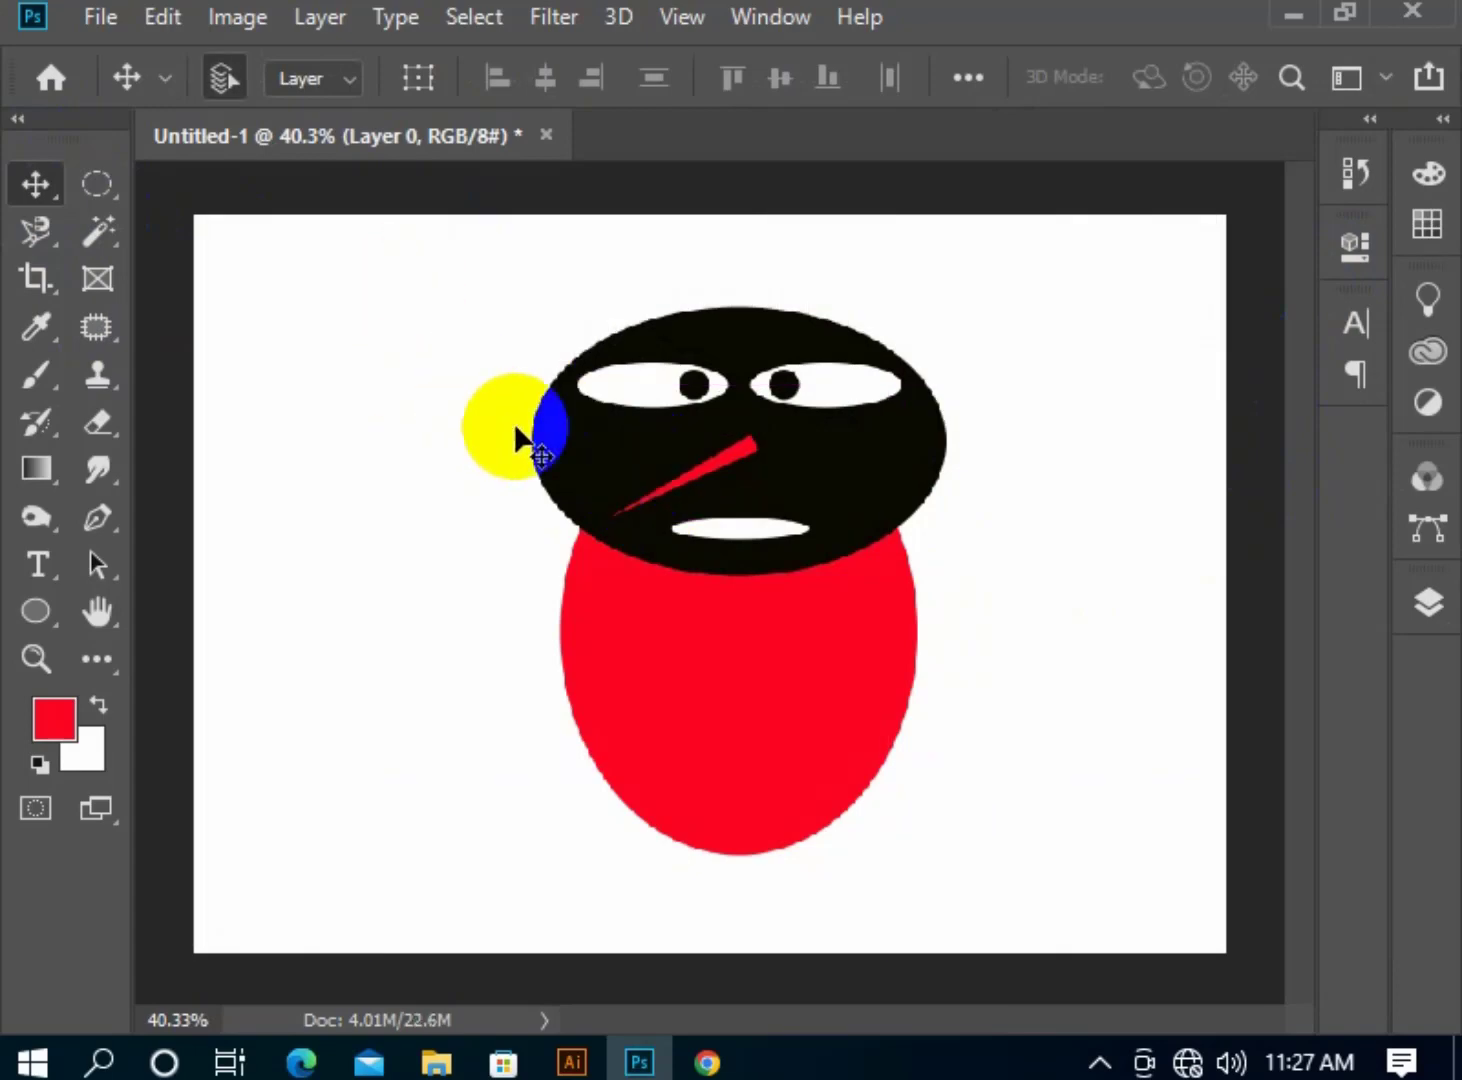
Lock the white background Layer 0, and delete all of the cartoon character's shapes from the canvas.
scroll(1350, 700, "down", 1)
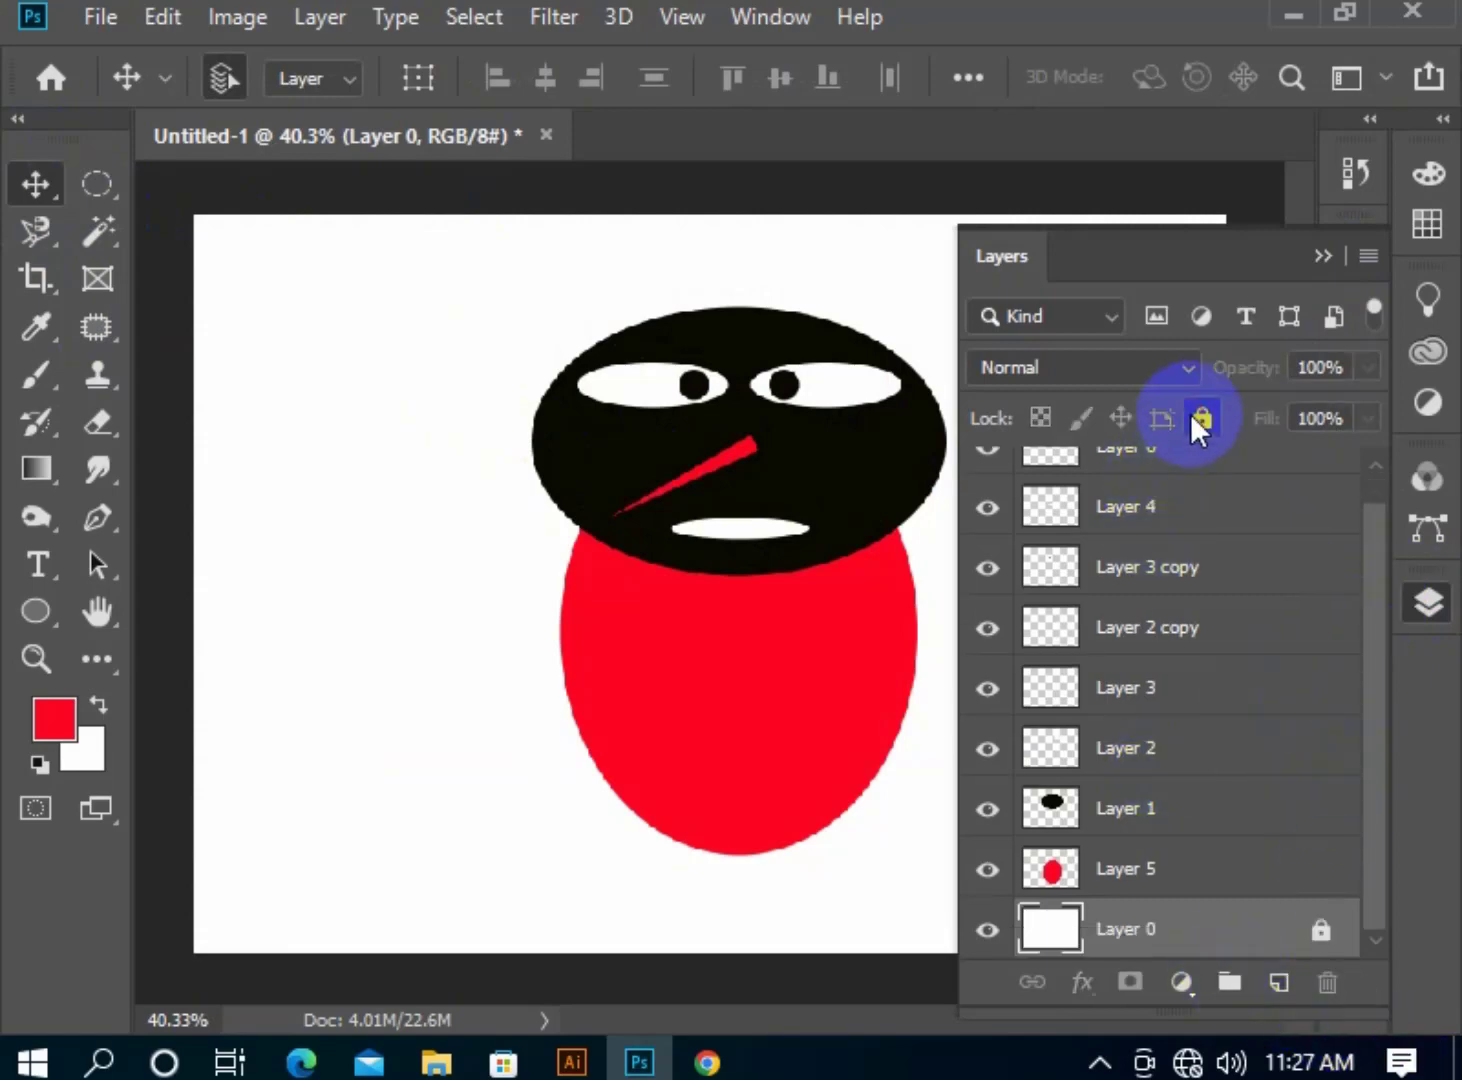
left_click(1323, 255)
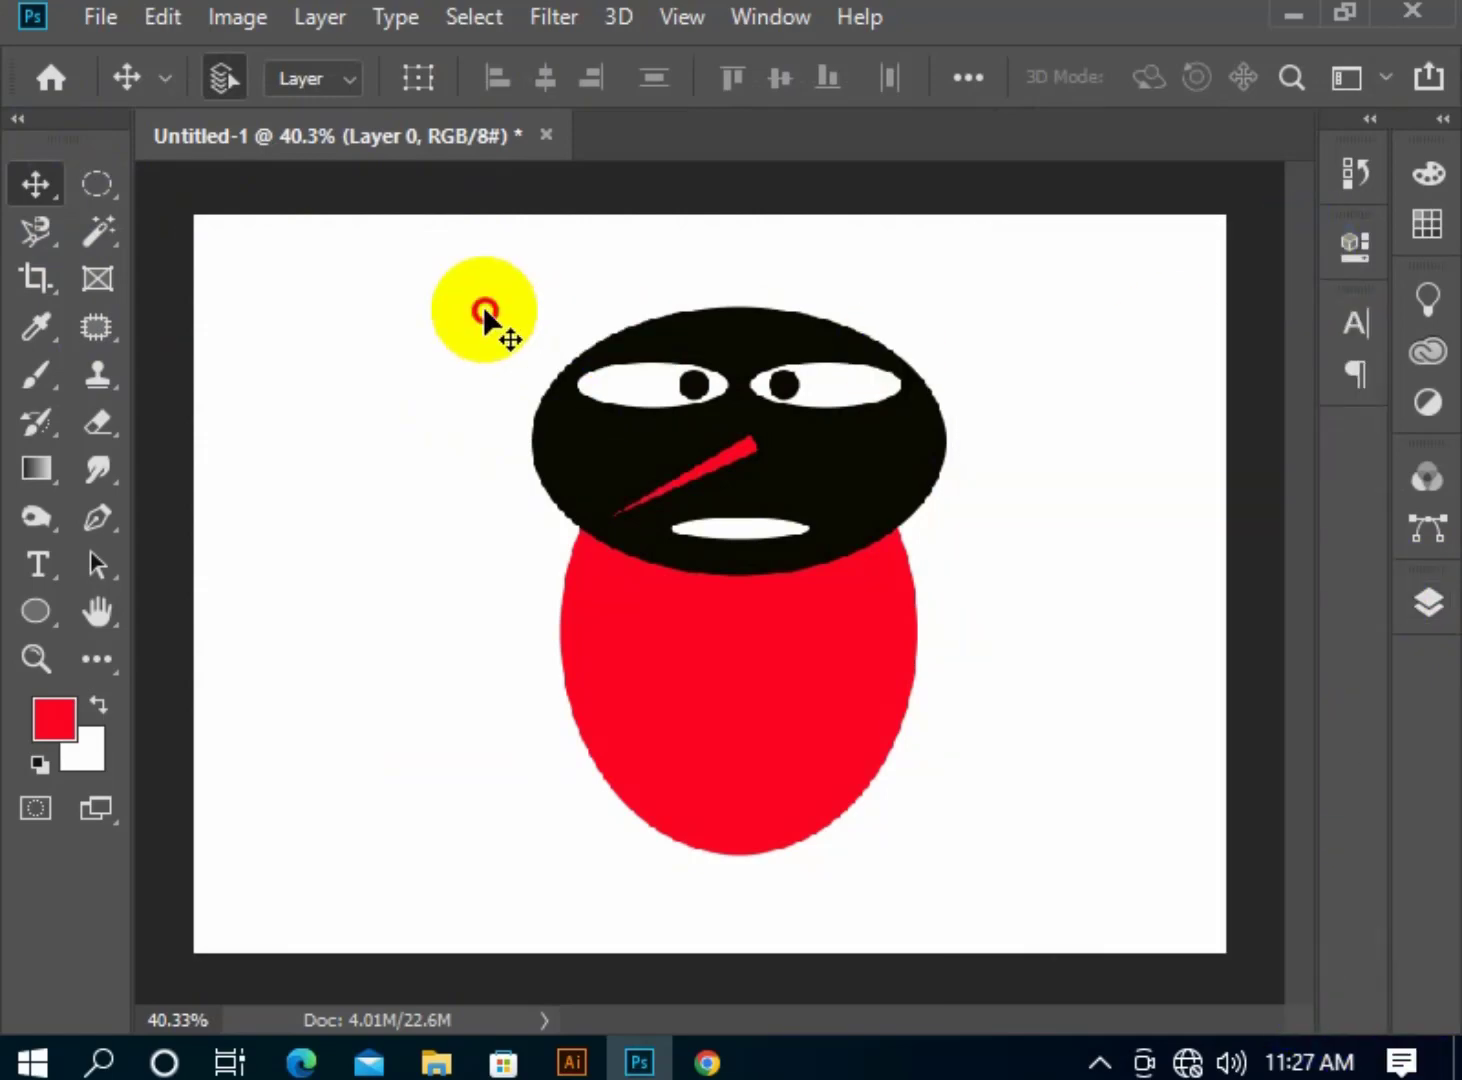
left_click_drag(485, 313, 1008, 830)
key("Delete")
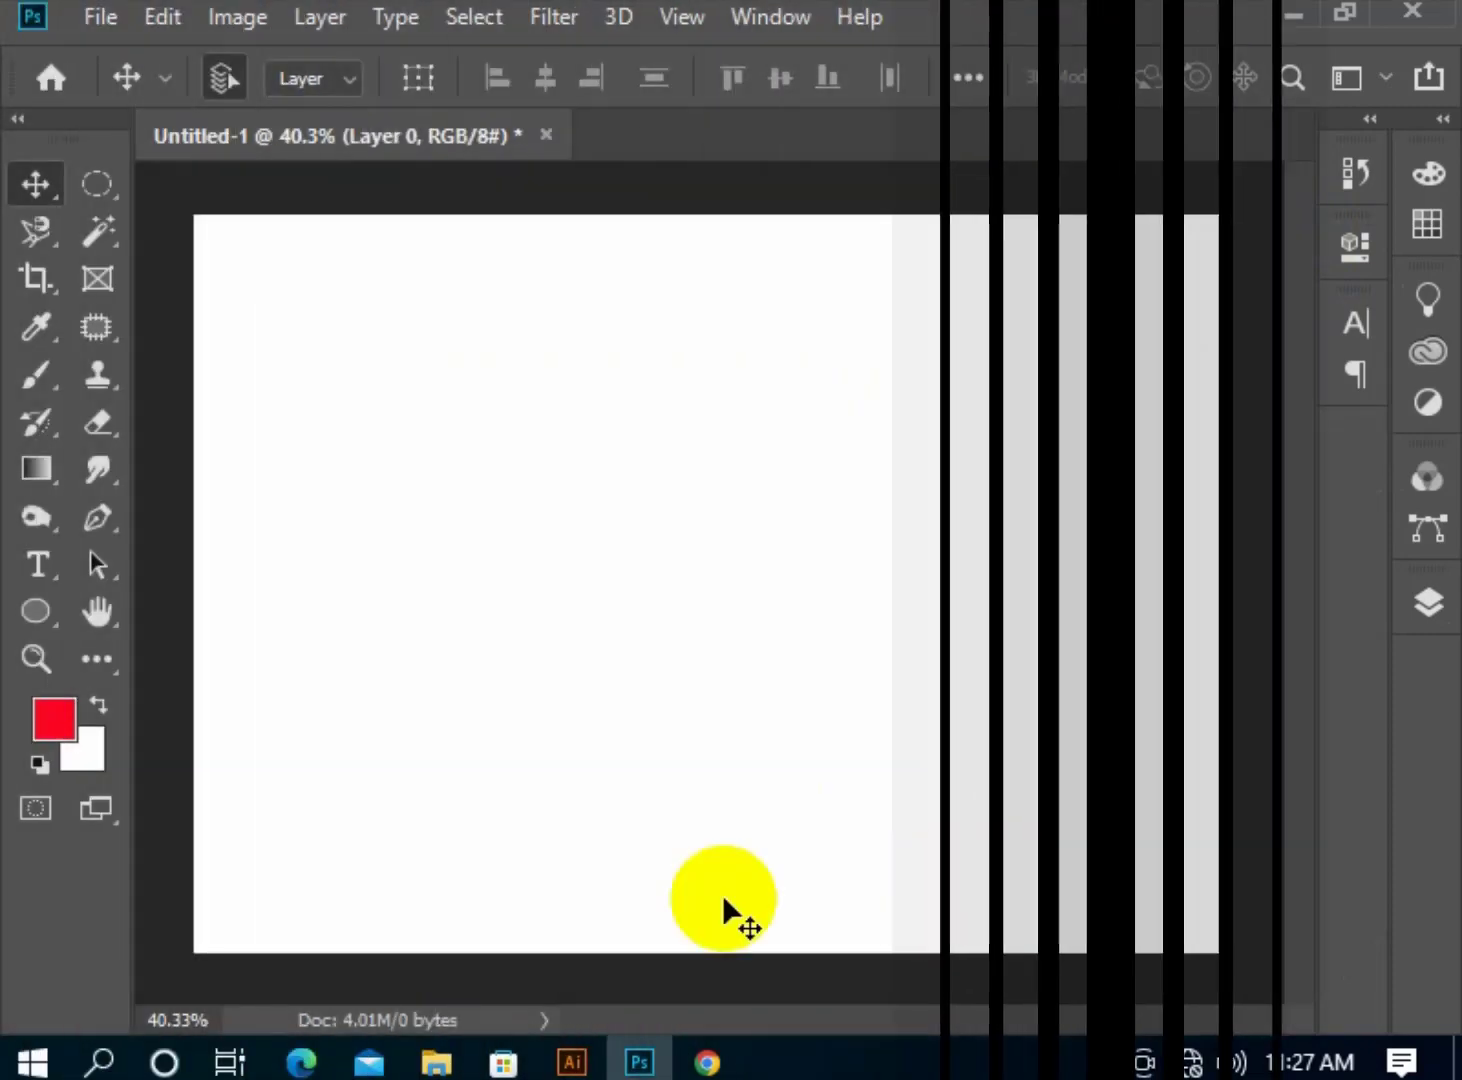
left_click(487, 990)
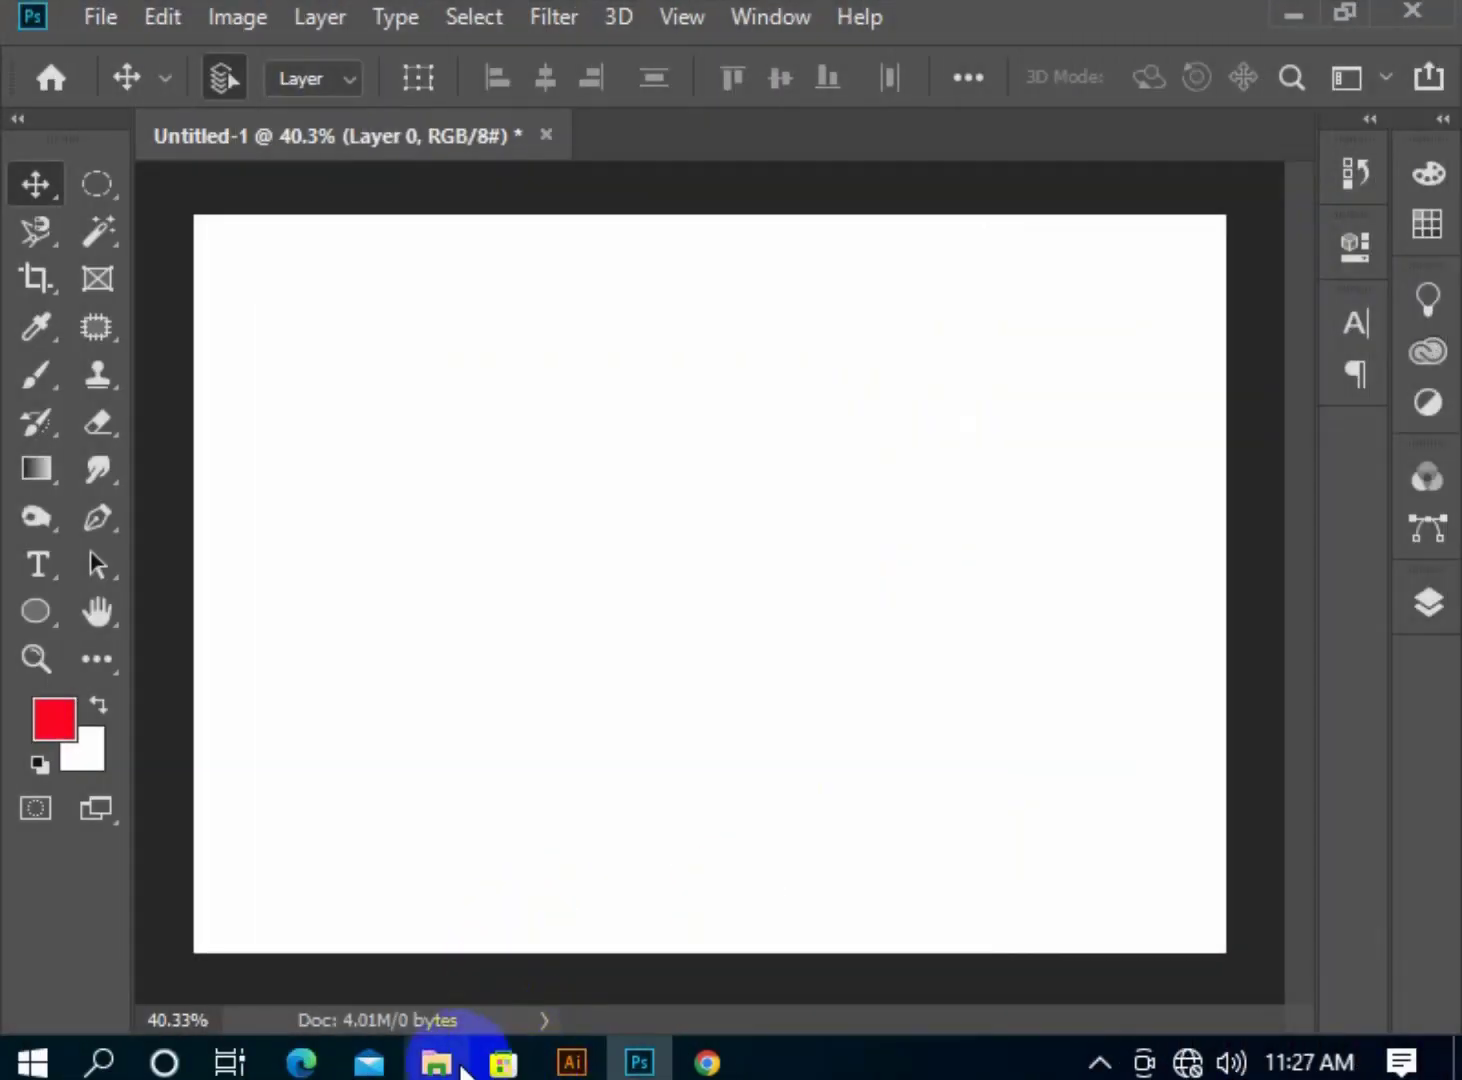
left_click(461, 1068)
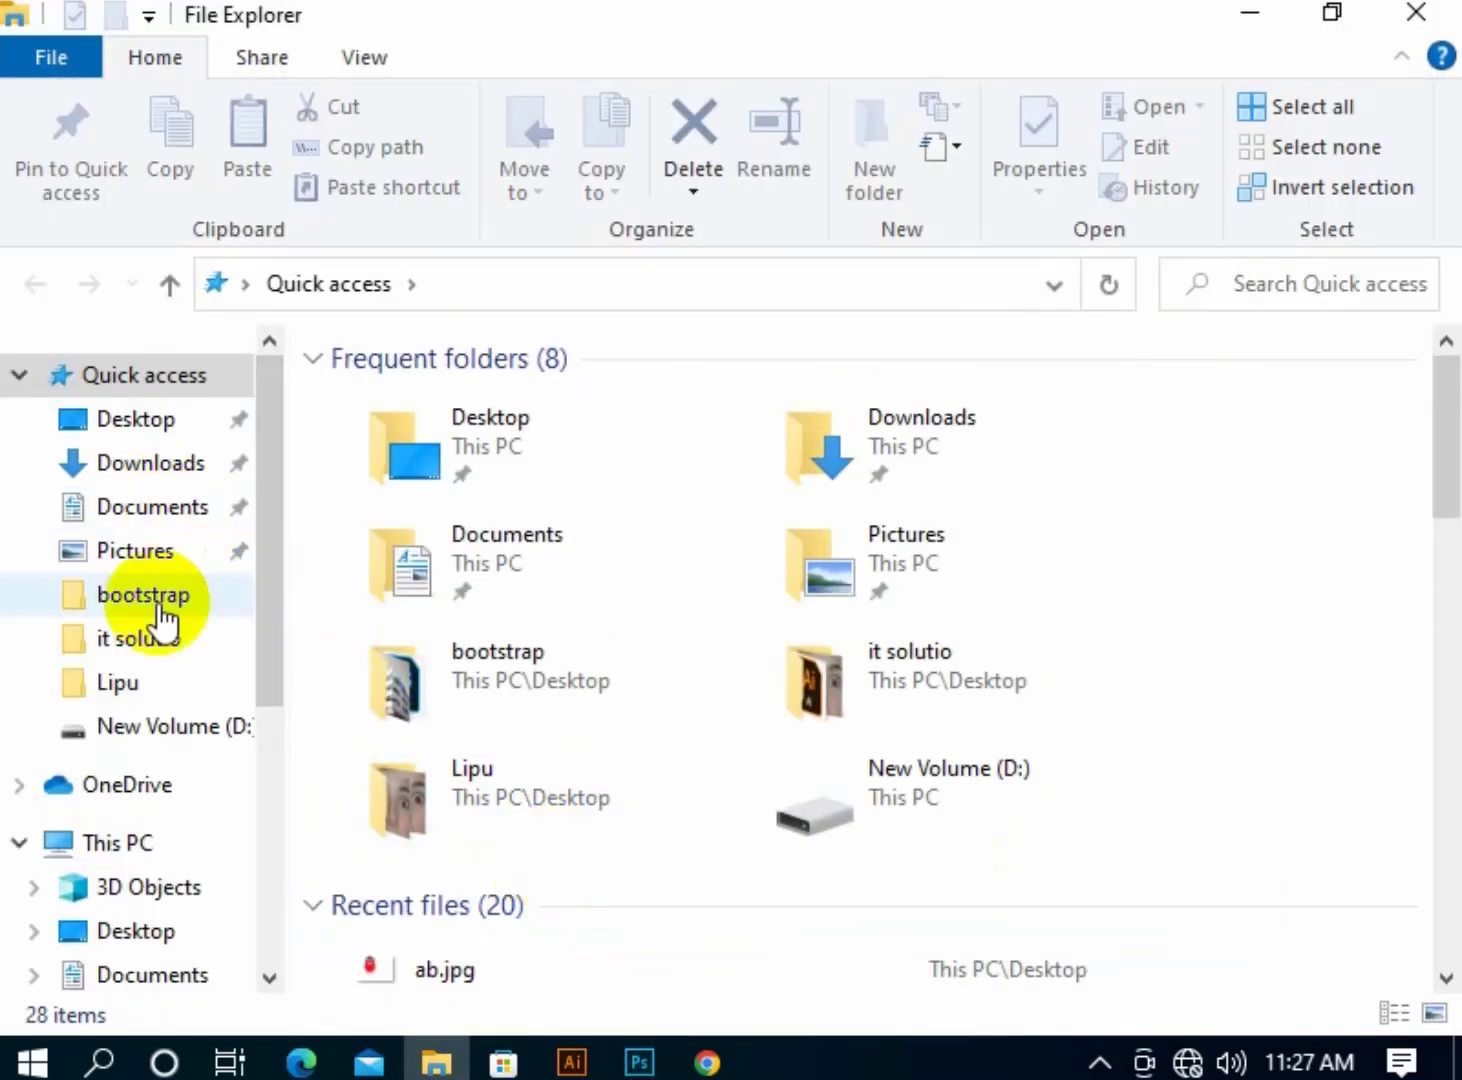
left_click(141, 425)
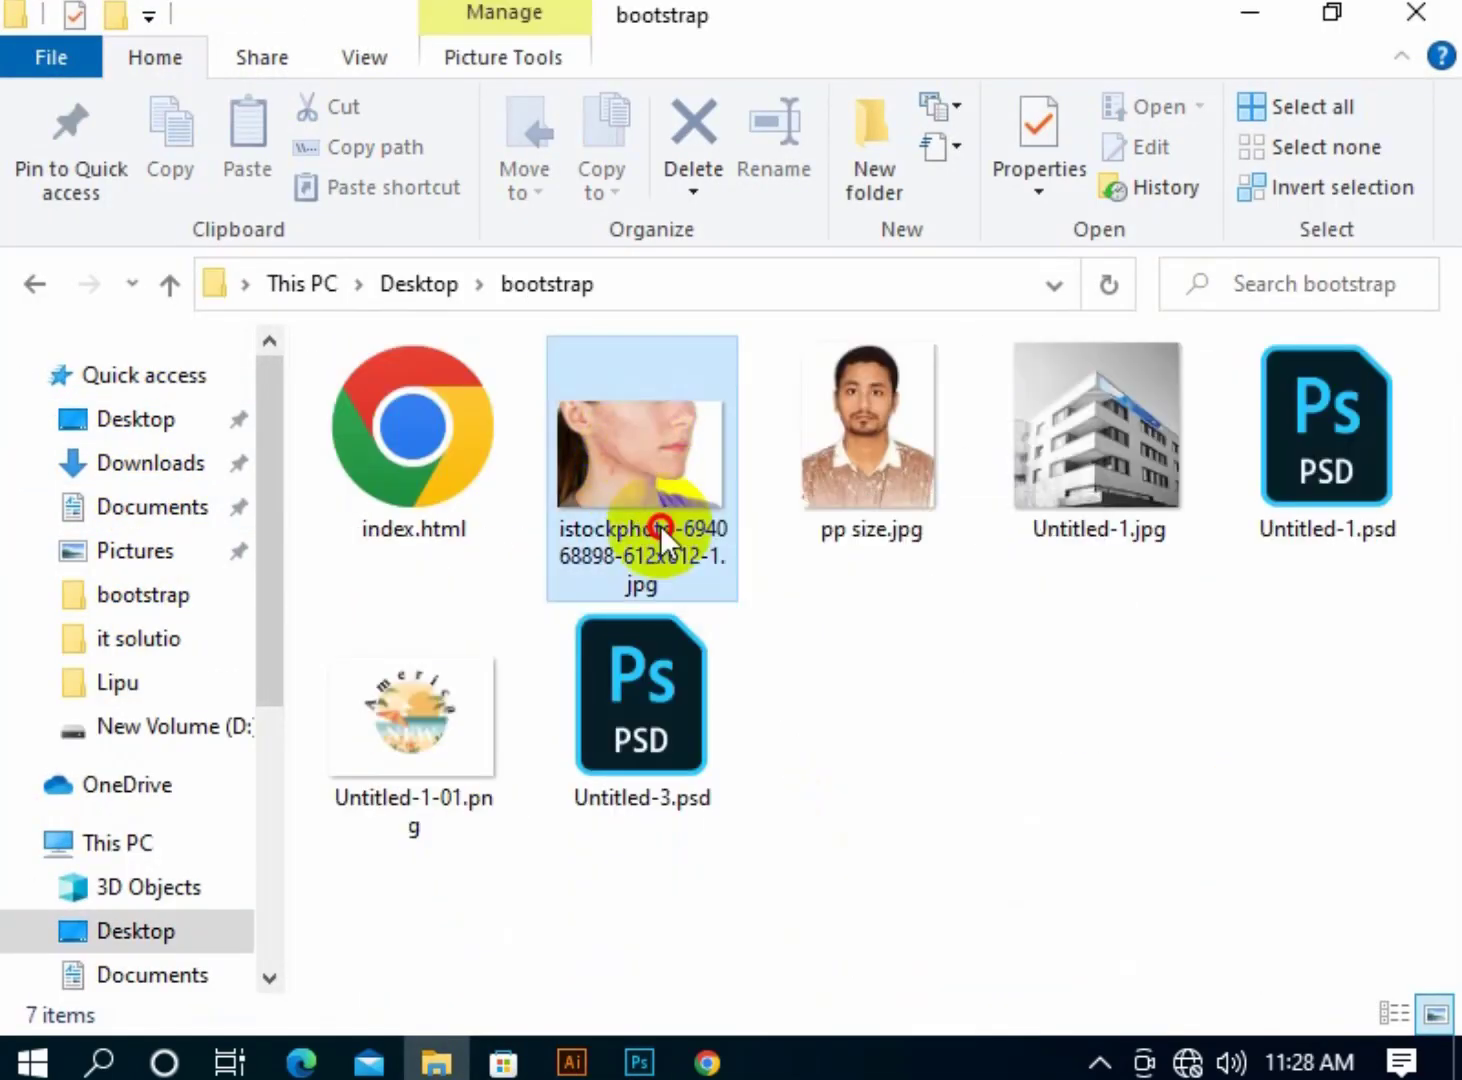
left_click(658, 526)
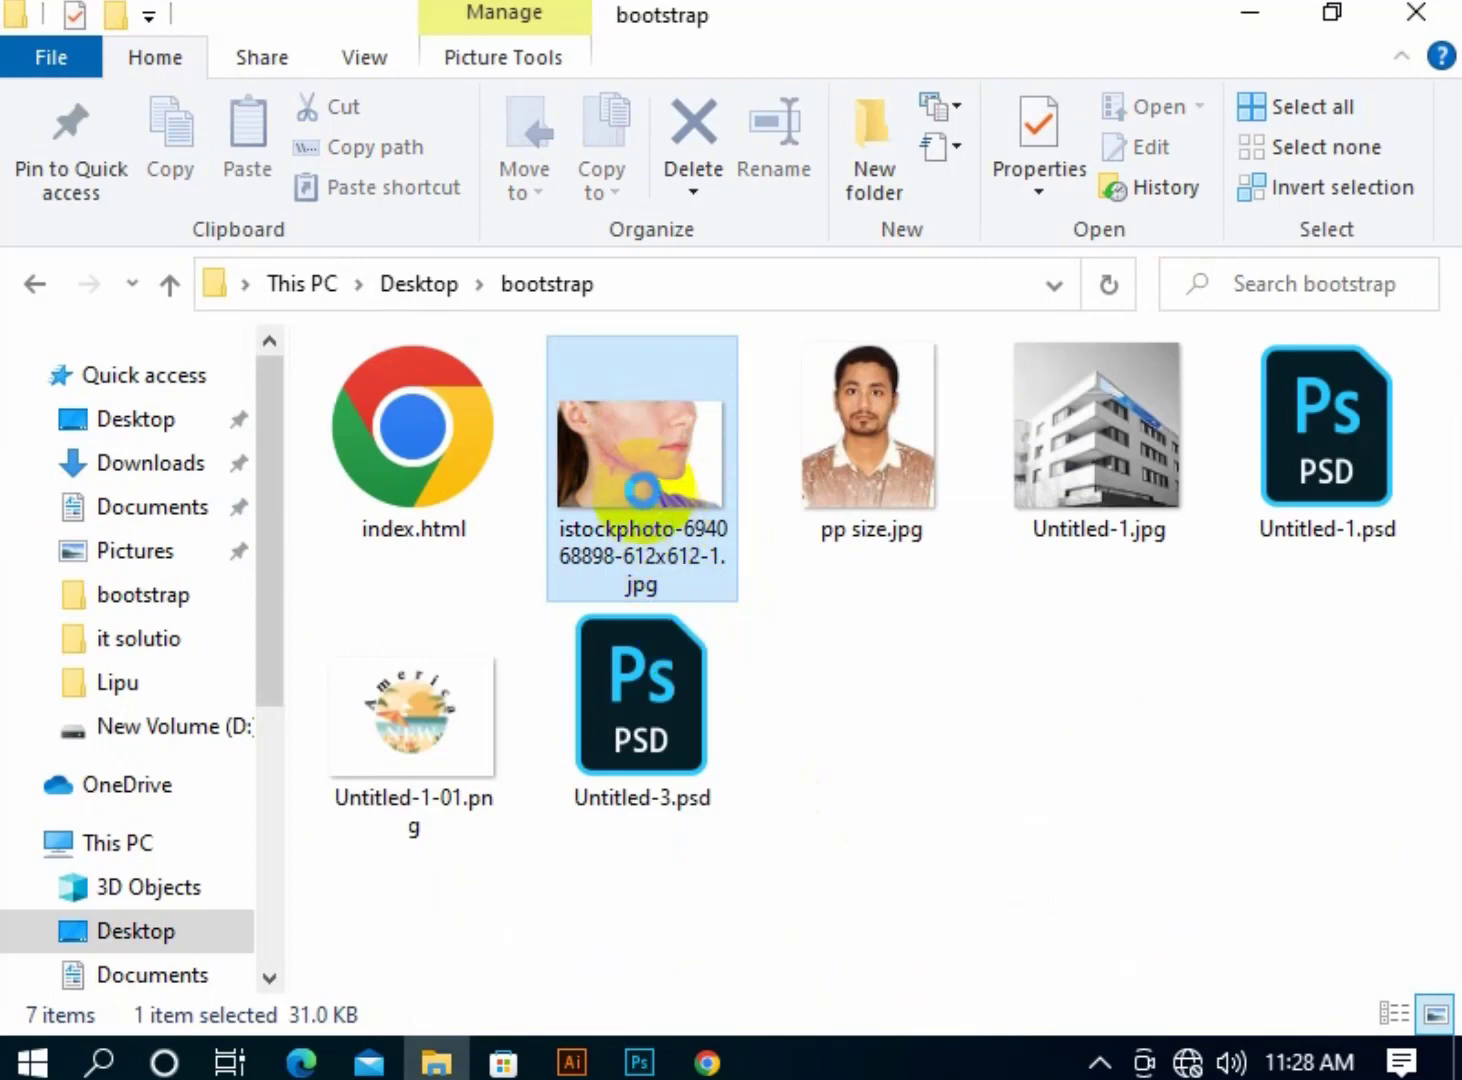
left_click_drag(640, 469, 718, 606)
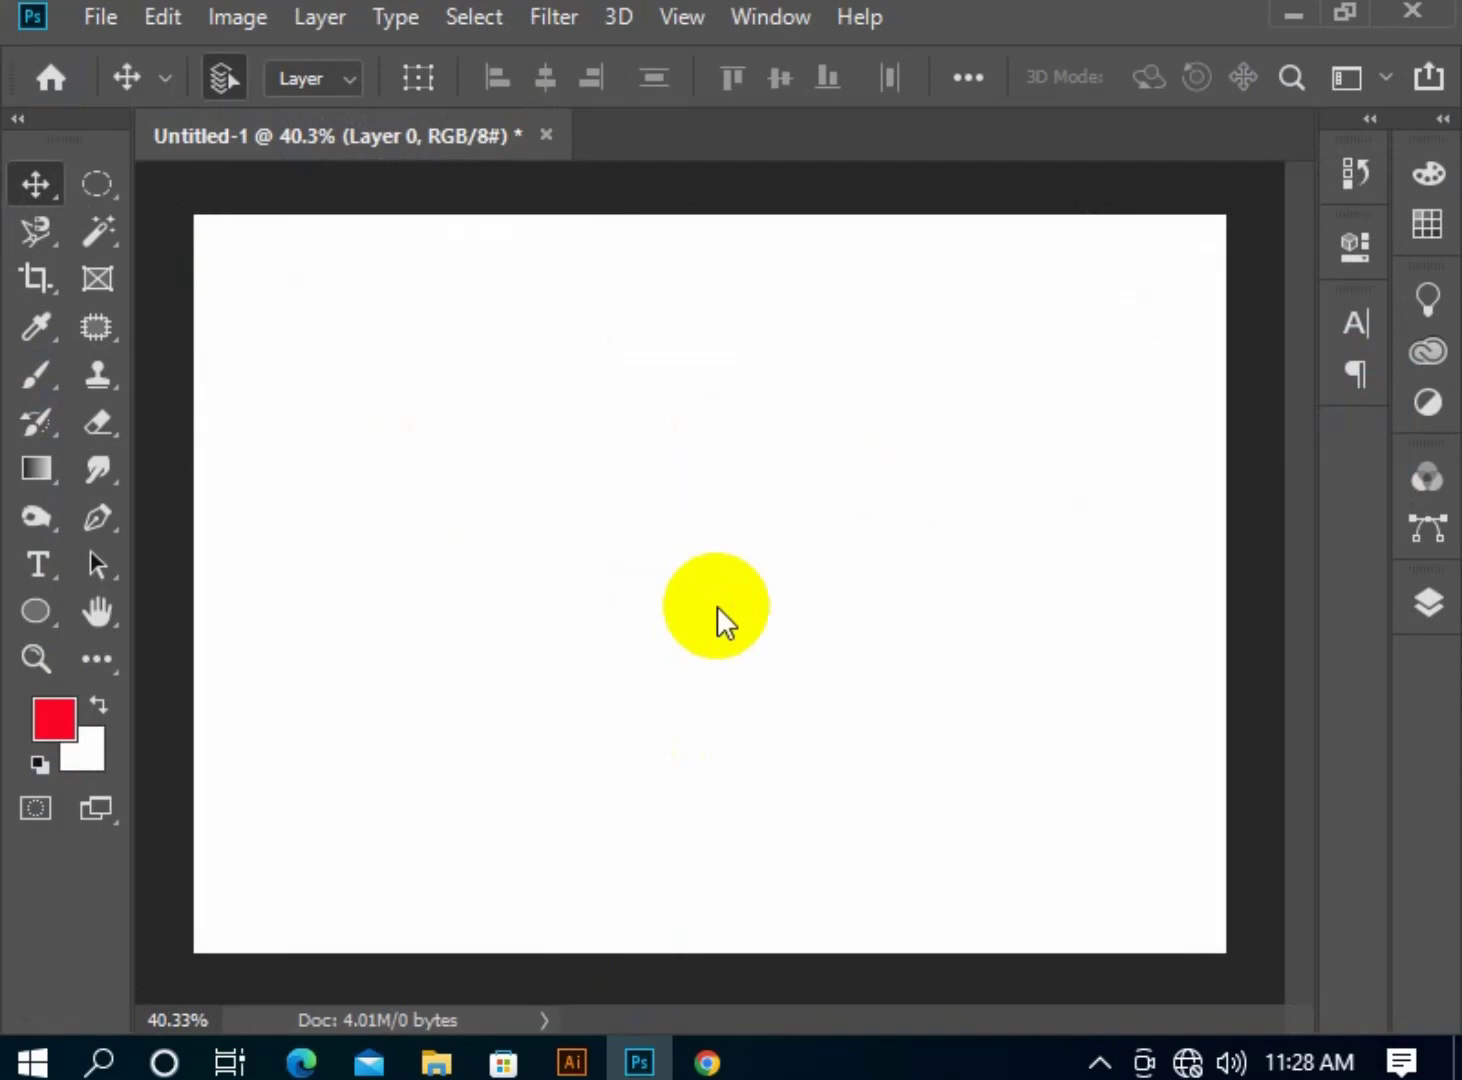
left_click_drag(717, 596, 645, 541)
key("Escape")
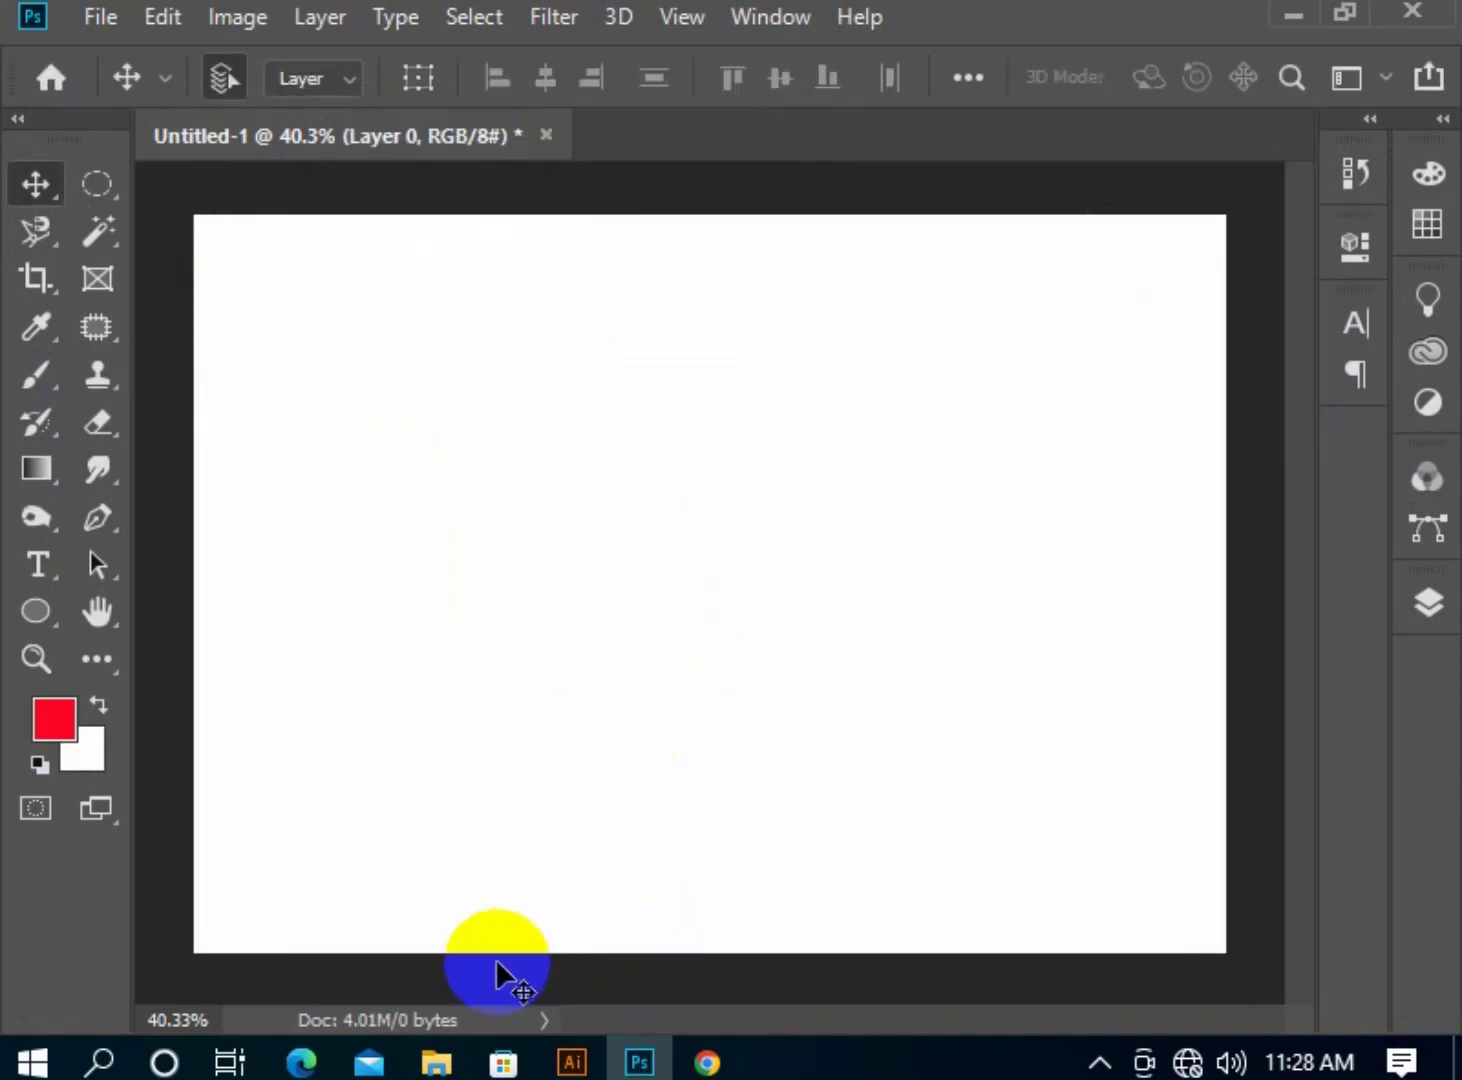
left_click(437, 1062)
left_click_drag(639, 441, 475, 412)
left_click_drag(643, 506, 1273, 1038)
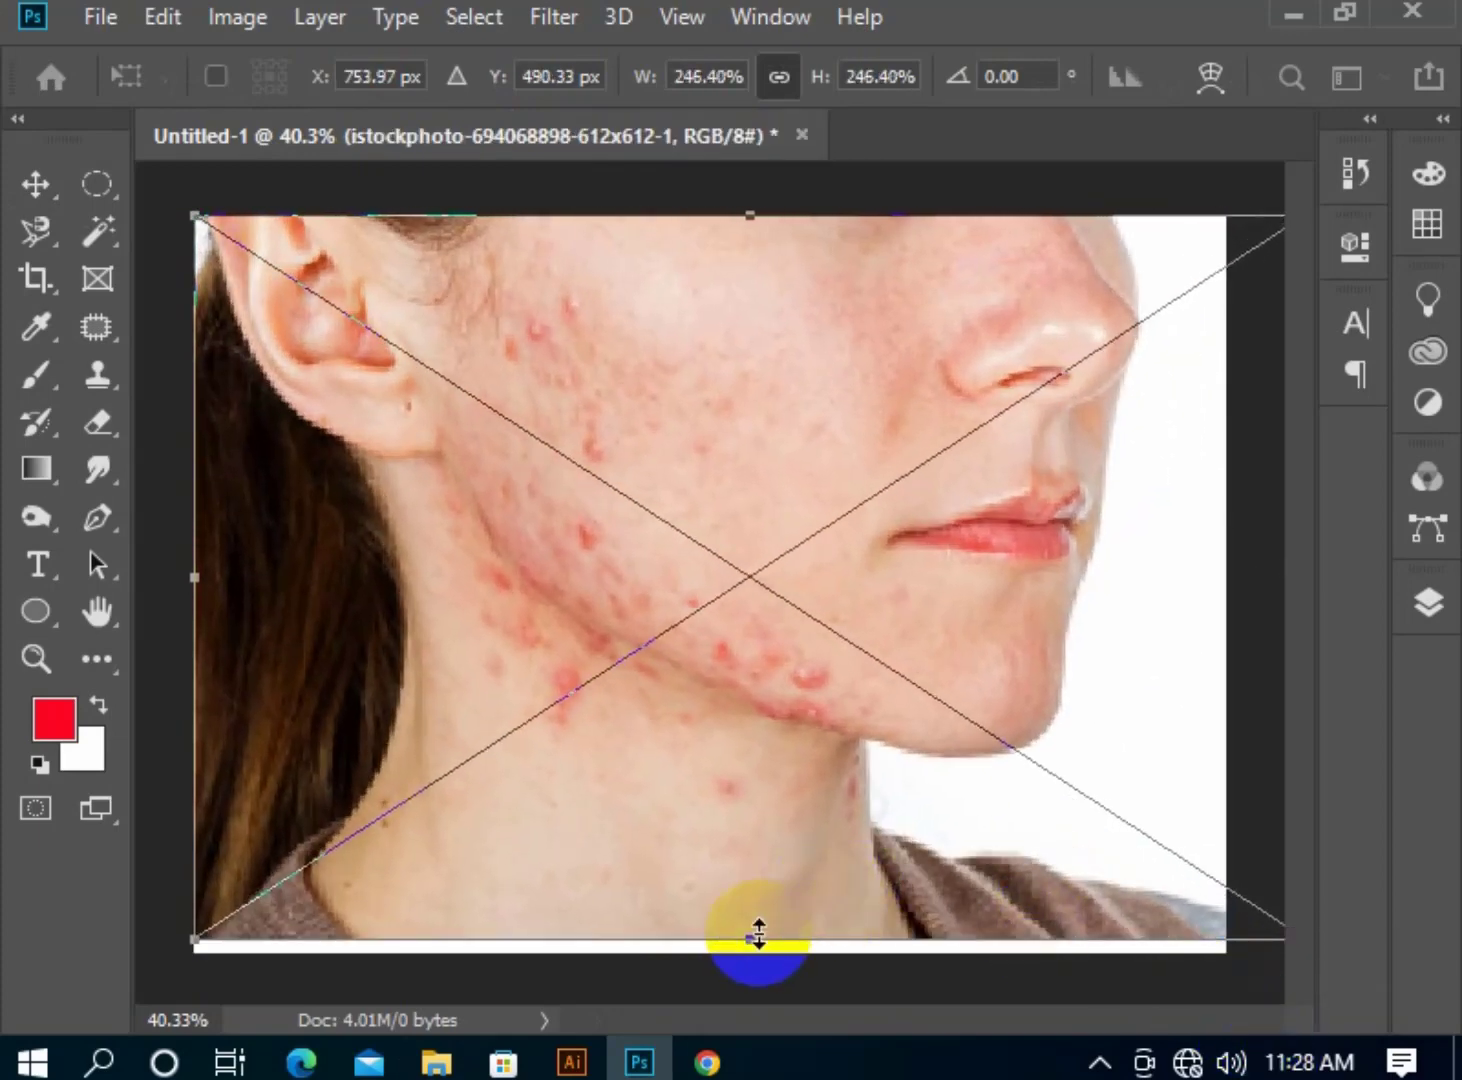
left_click_drag(758, 936, 755, 954)
key("Return")
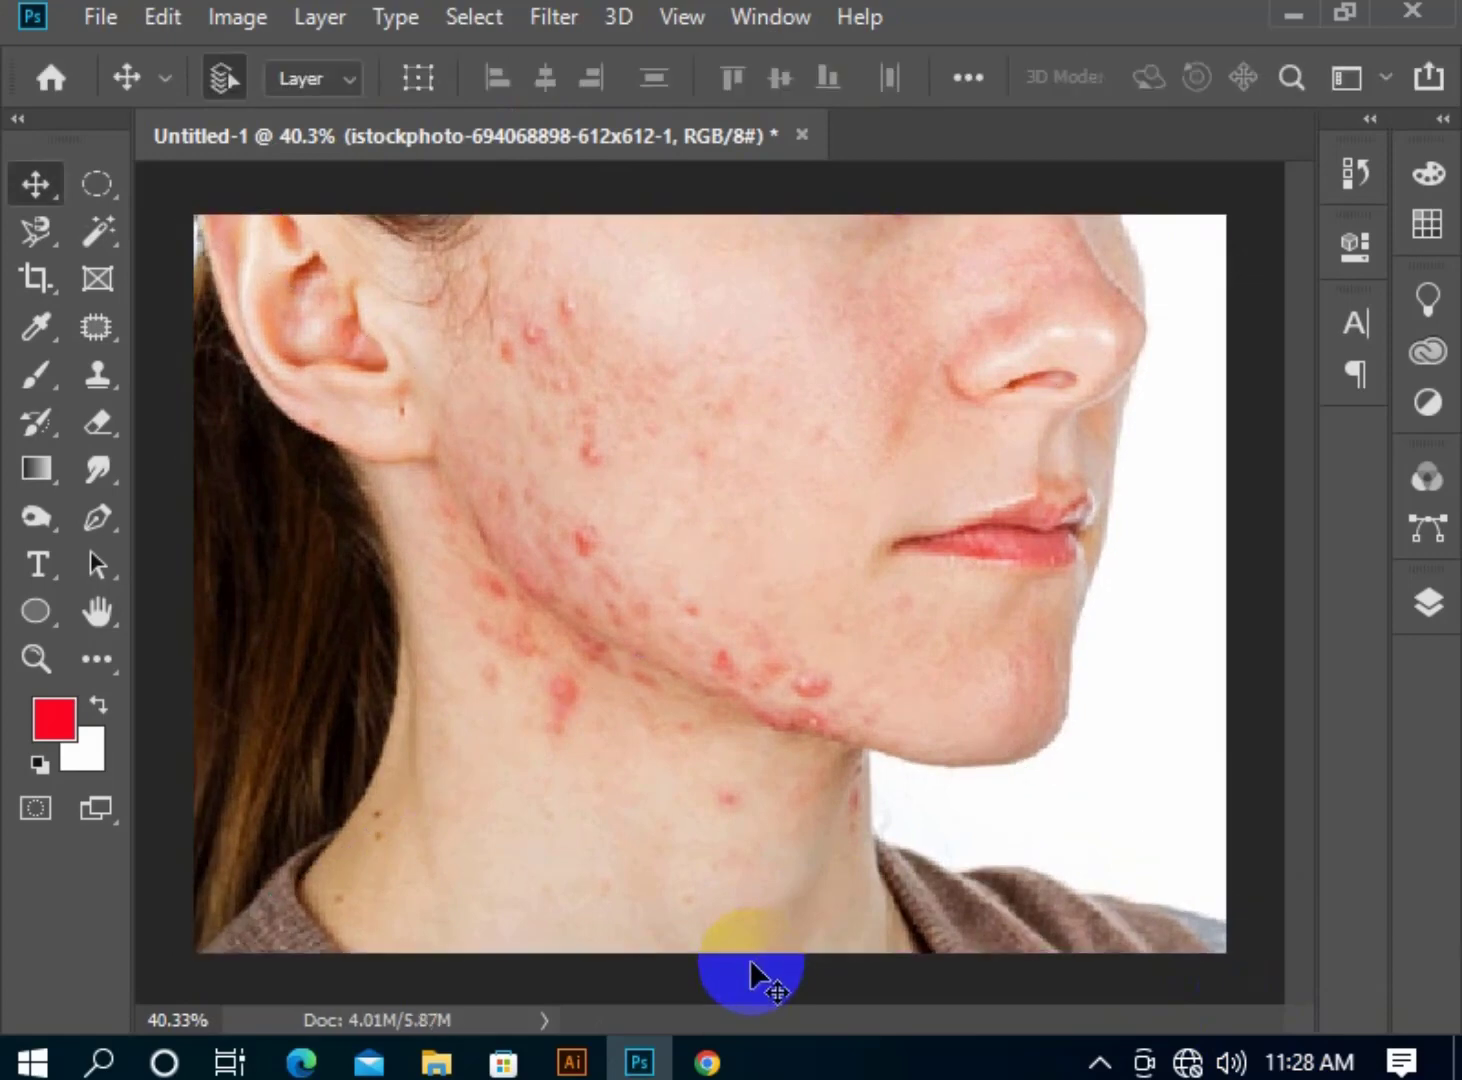
Widen the canvas slightly at its right edge with the Crop tool to include more of the photo.
left_click(26, 280)
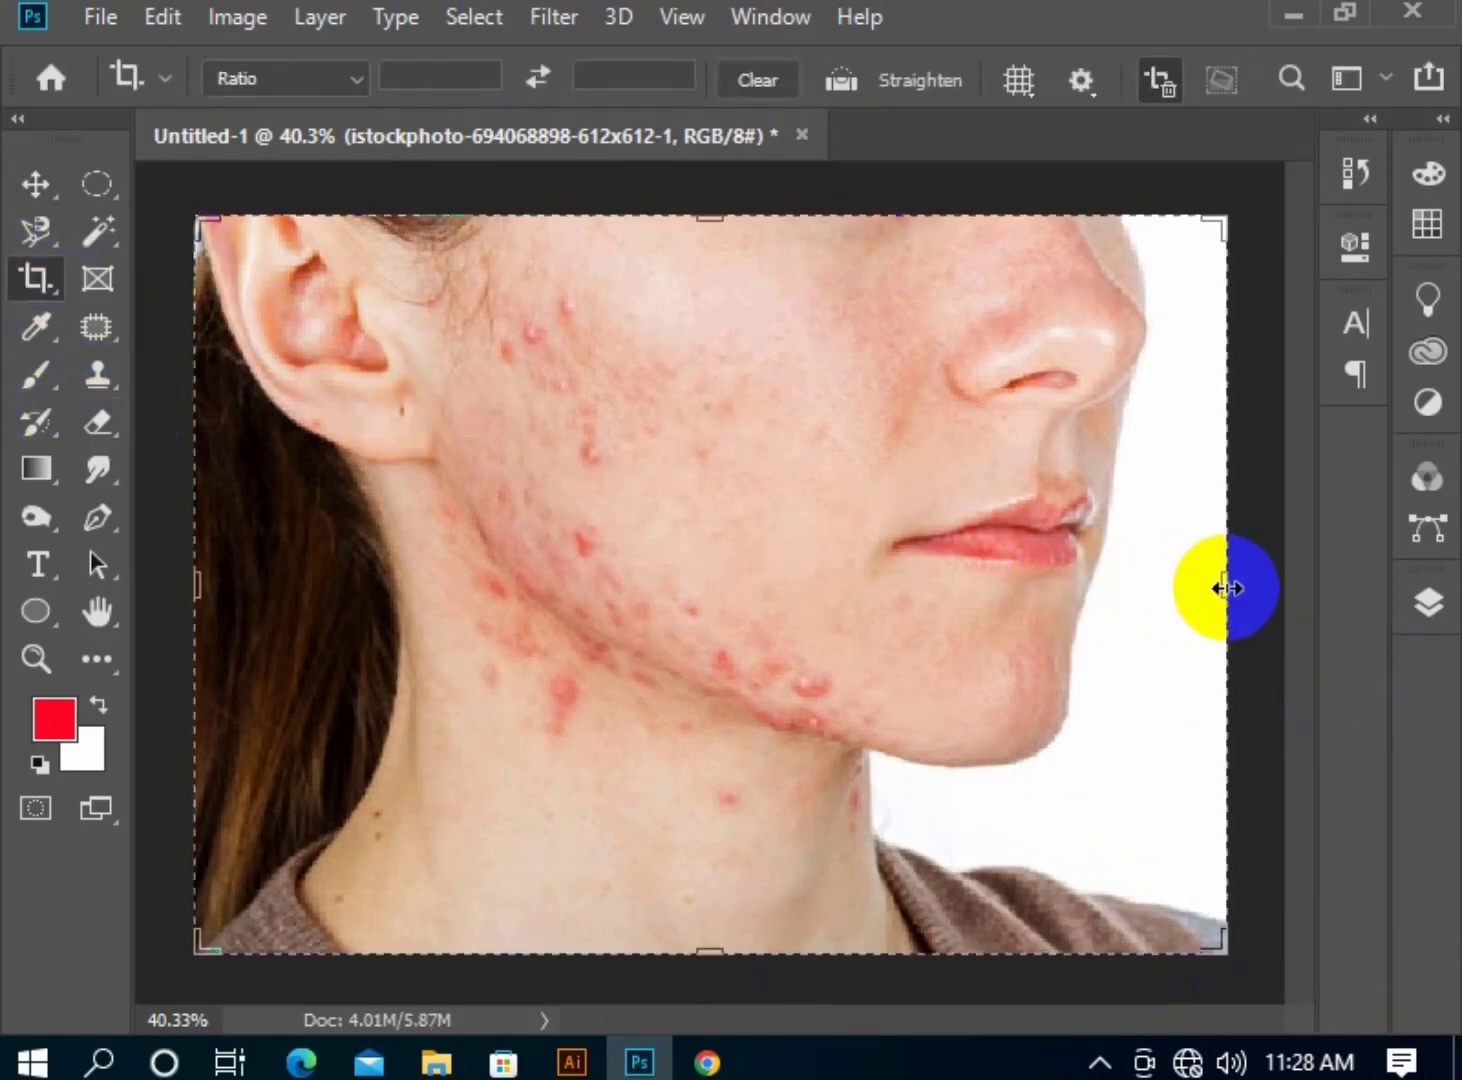
mouse_move(1226, 589)
left_mouse_down()
mouse_move(1295, 610)
mouse_move(1241, 607)
mouse_move(1237, 620)
left_mouse_up()
double_click(1240, 622)
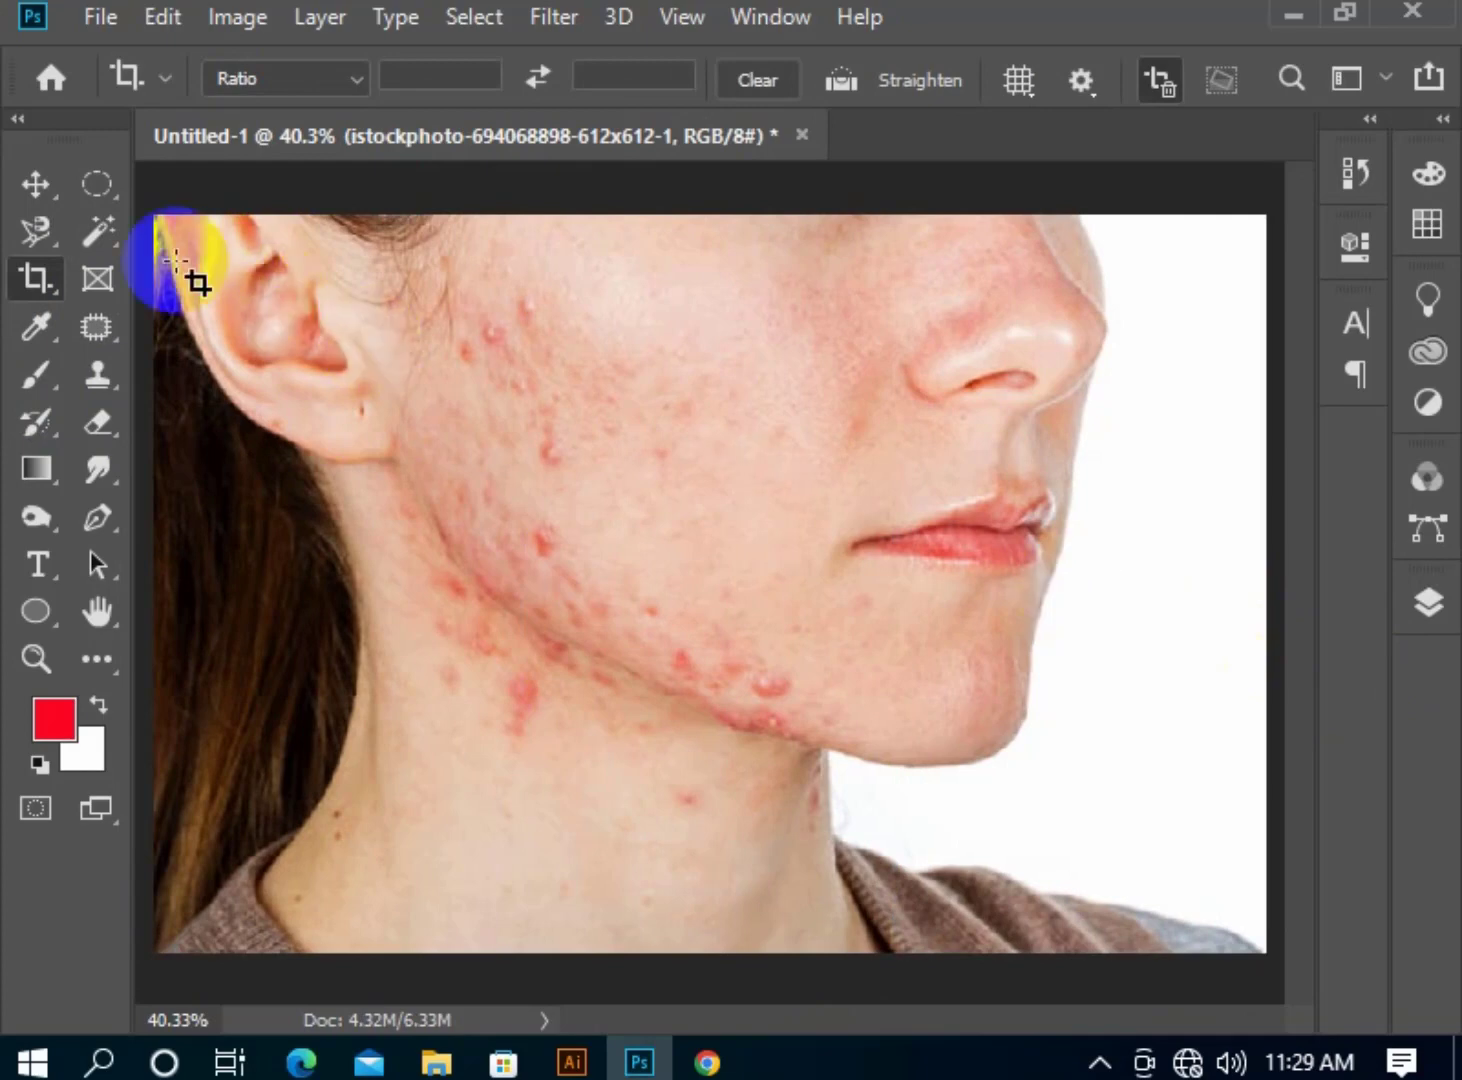
left_click(36, 184)
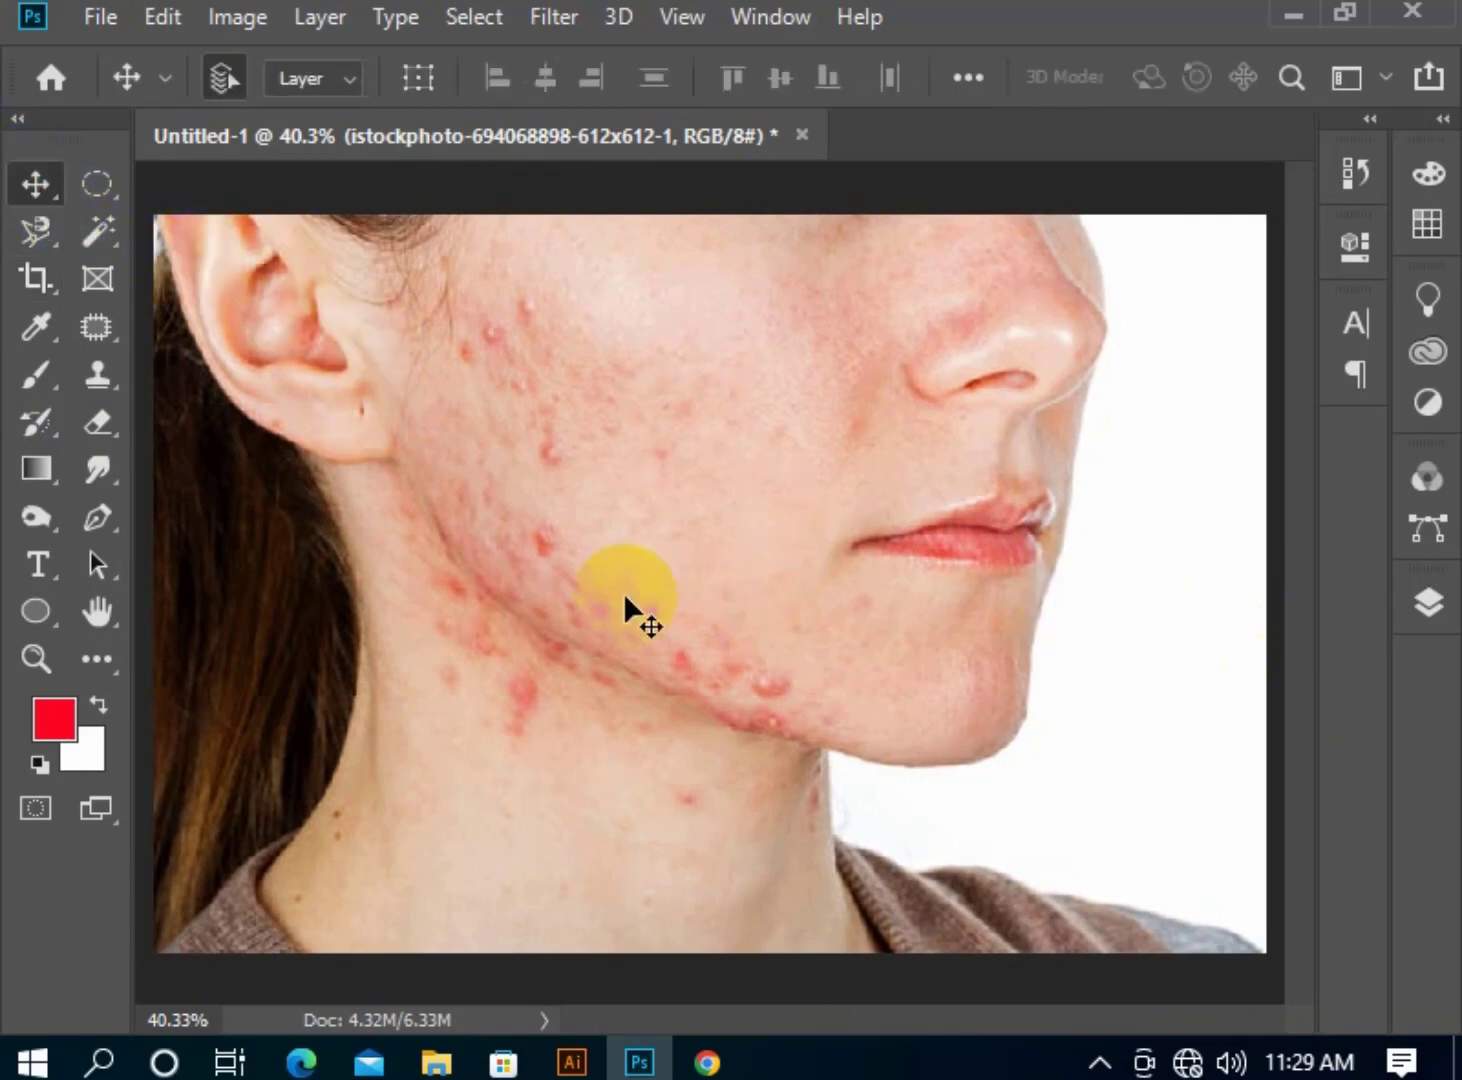
Duplicate the photo's Blue channel.
left_click(1426, 478)
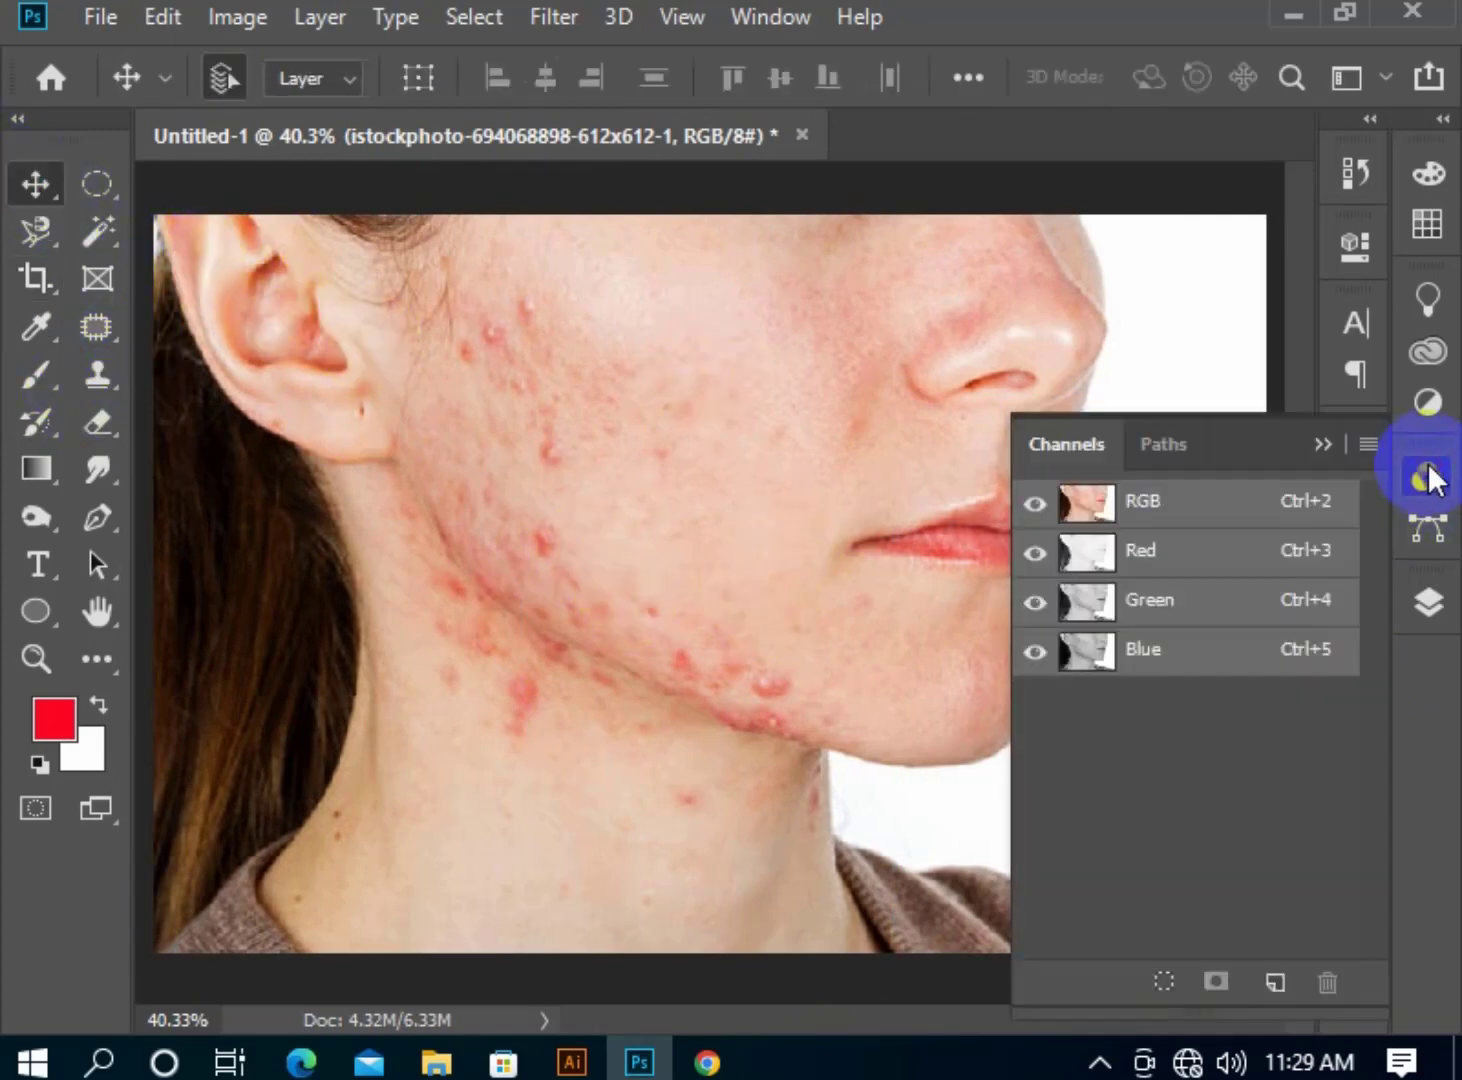
left_click(1250, 656)
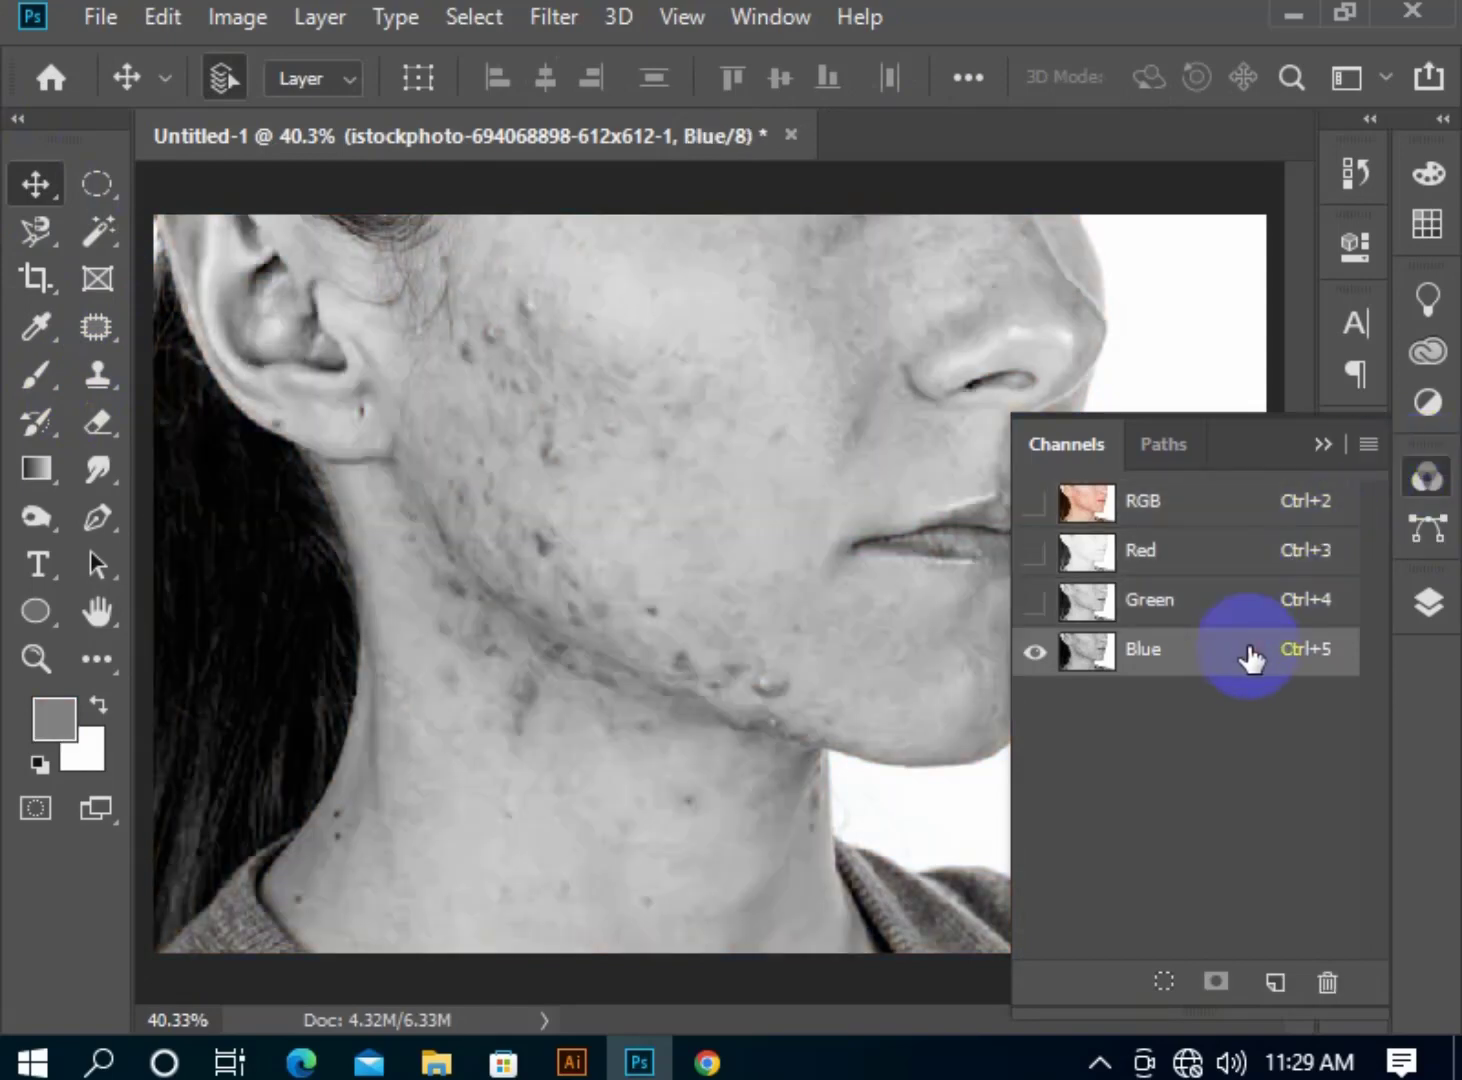
left_click_drag(1245, 660, 1274, 975)
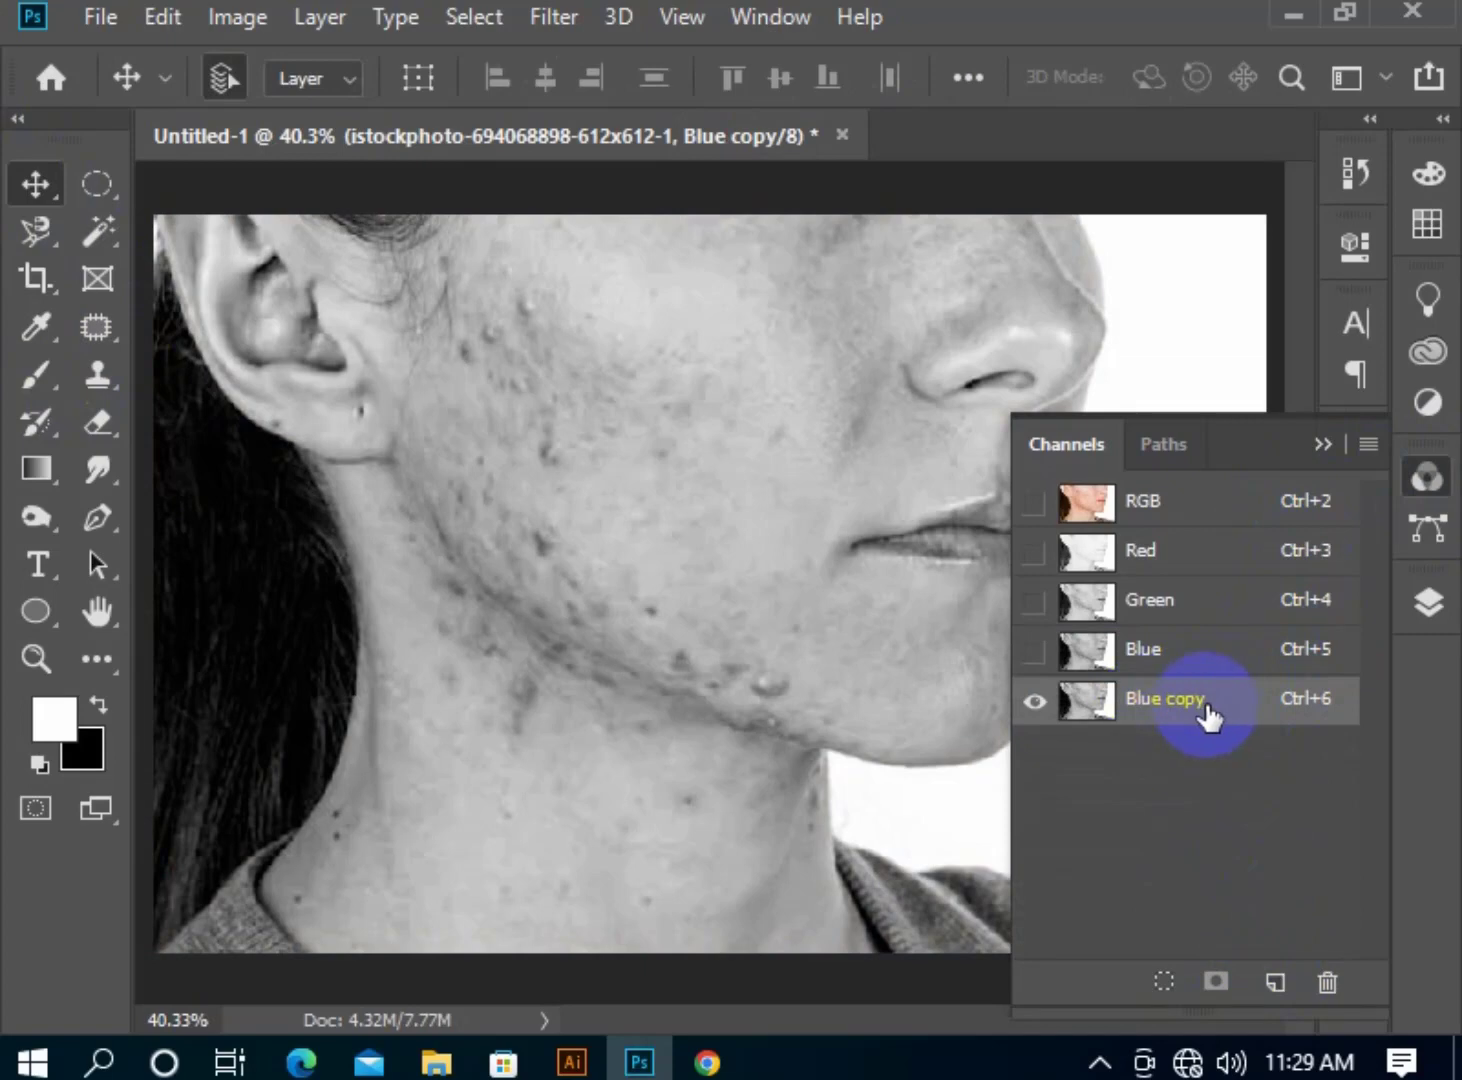
Apply a High Pass filter with a radius of 50 pixels to the Blue copy channel.
left_click(559, 21)
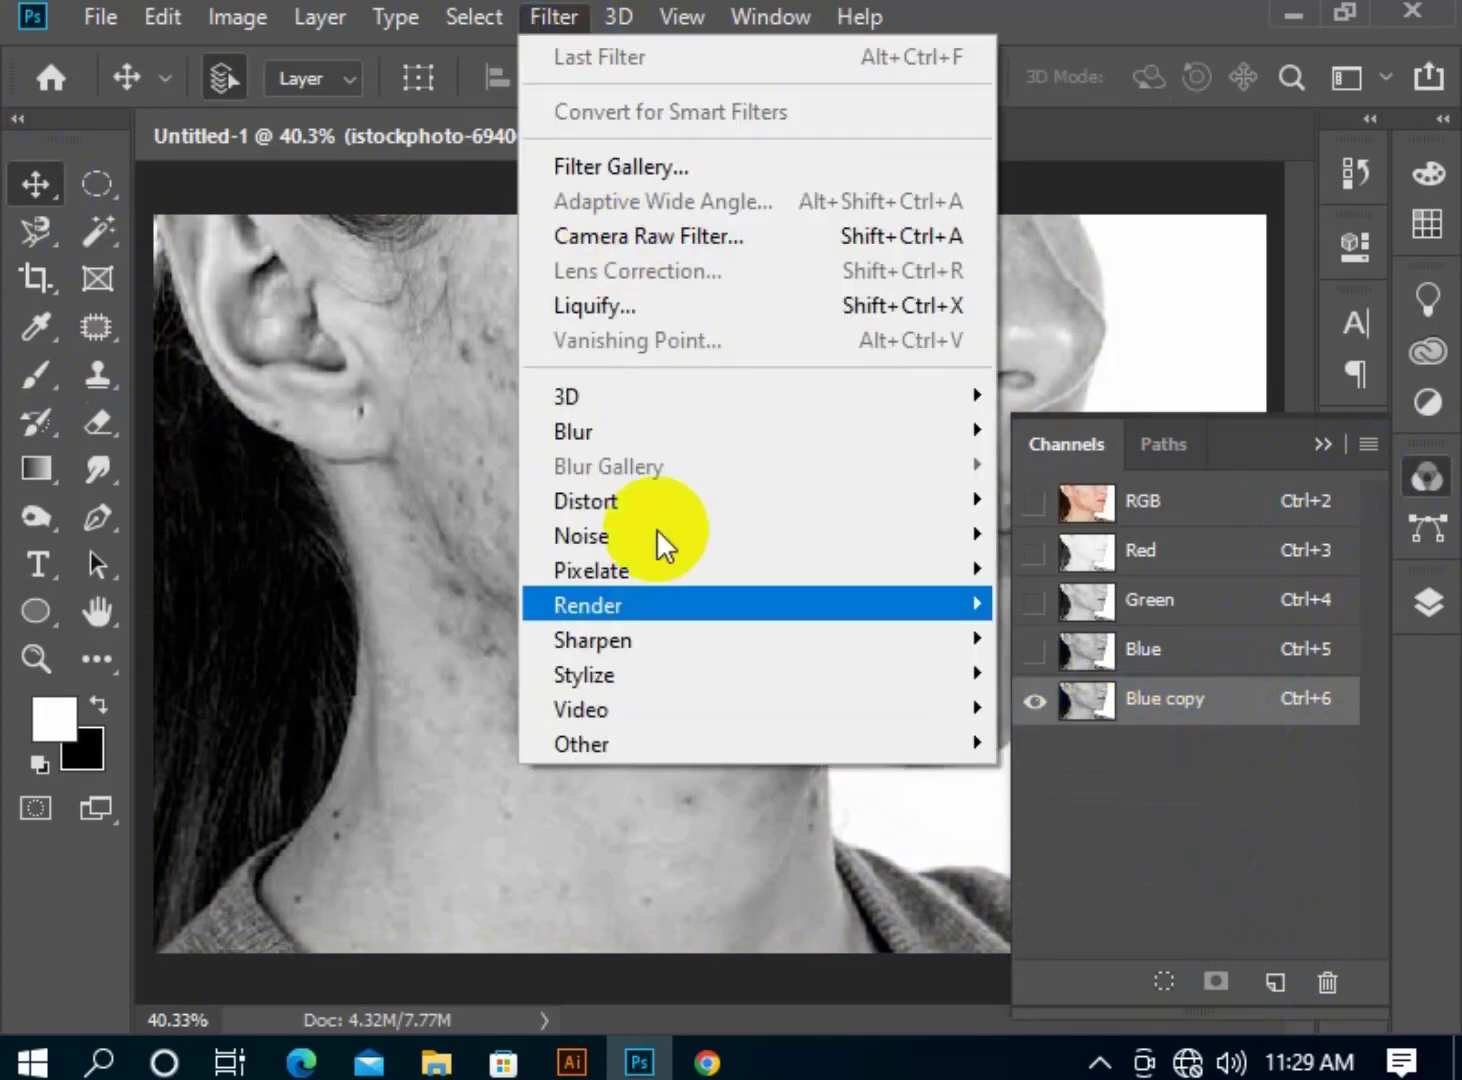
mouse_move(729, 744)
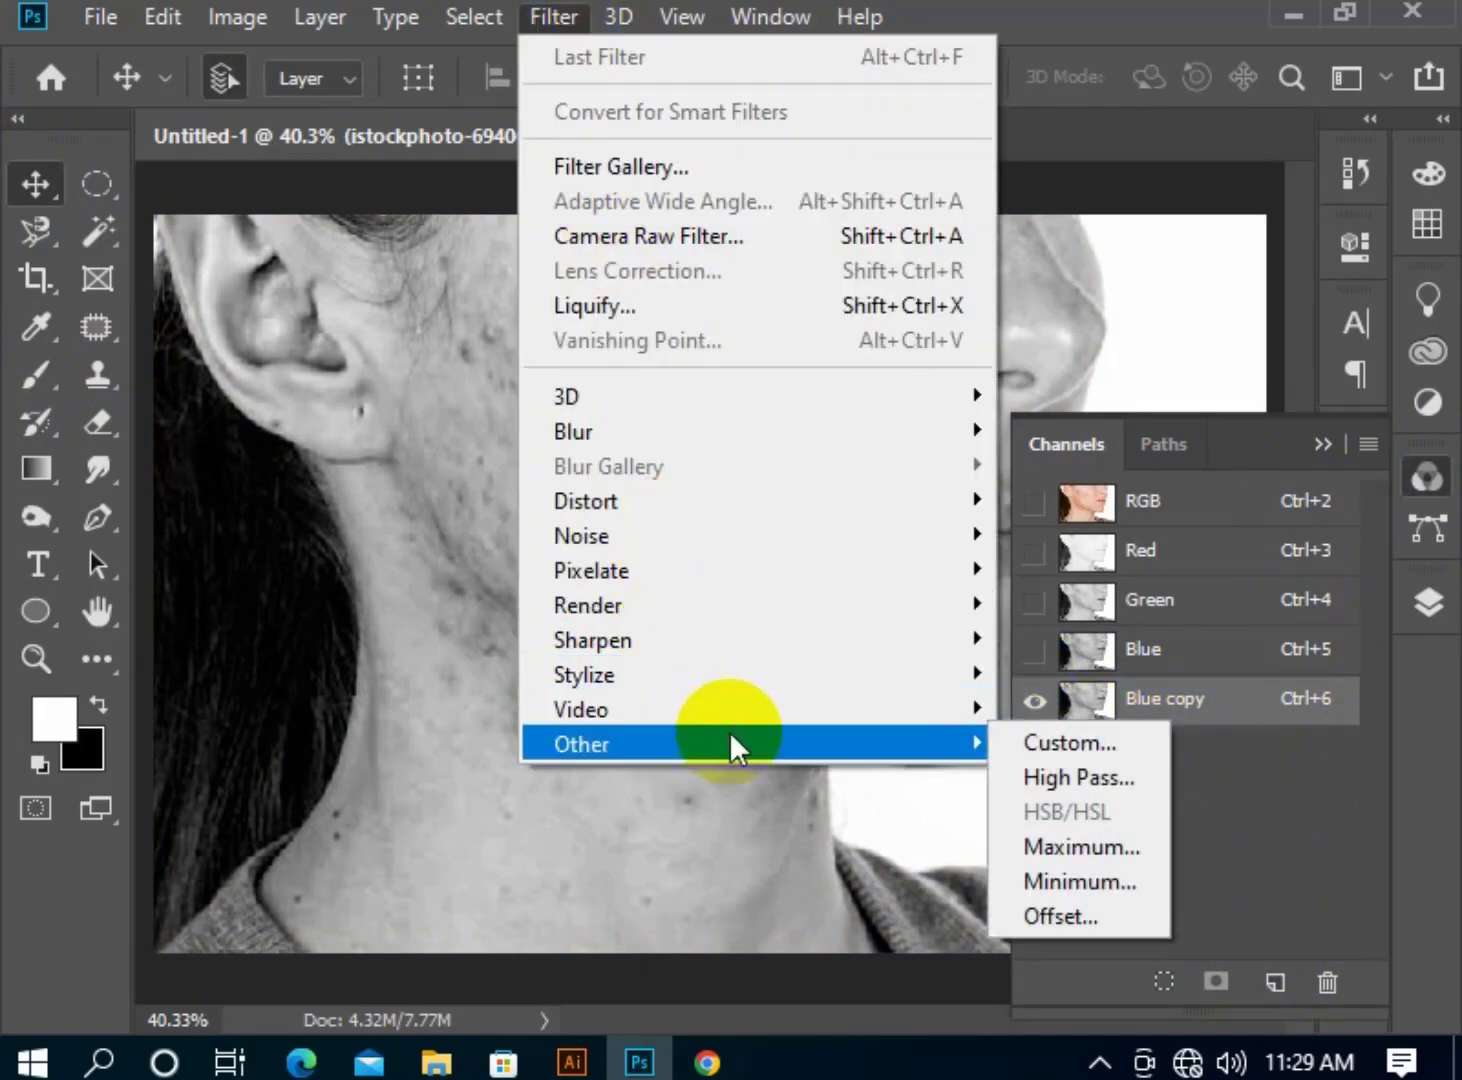
left_click(1100, 781)
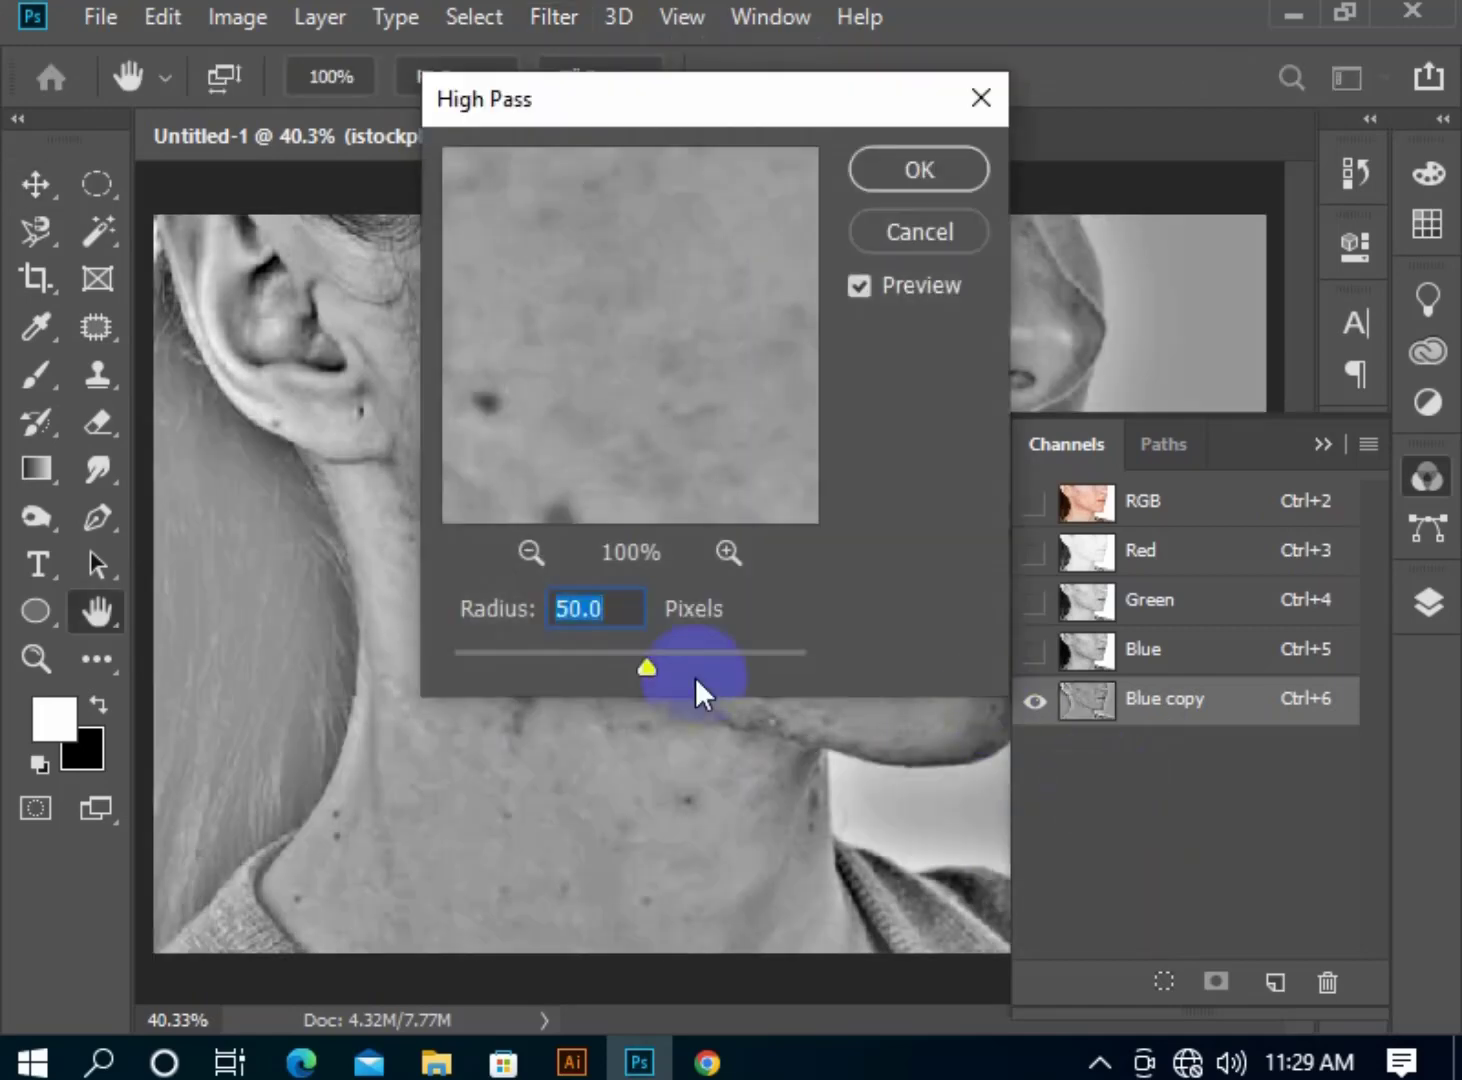
left_click(928, 169)
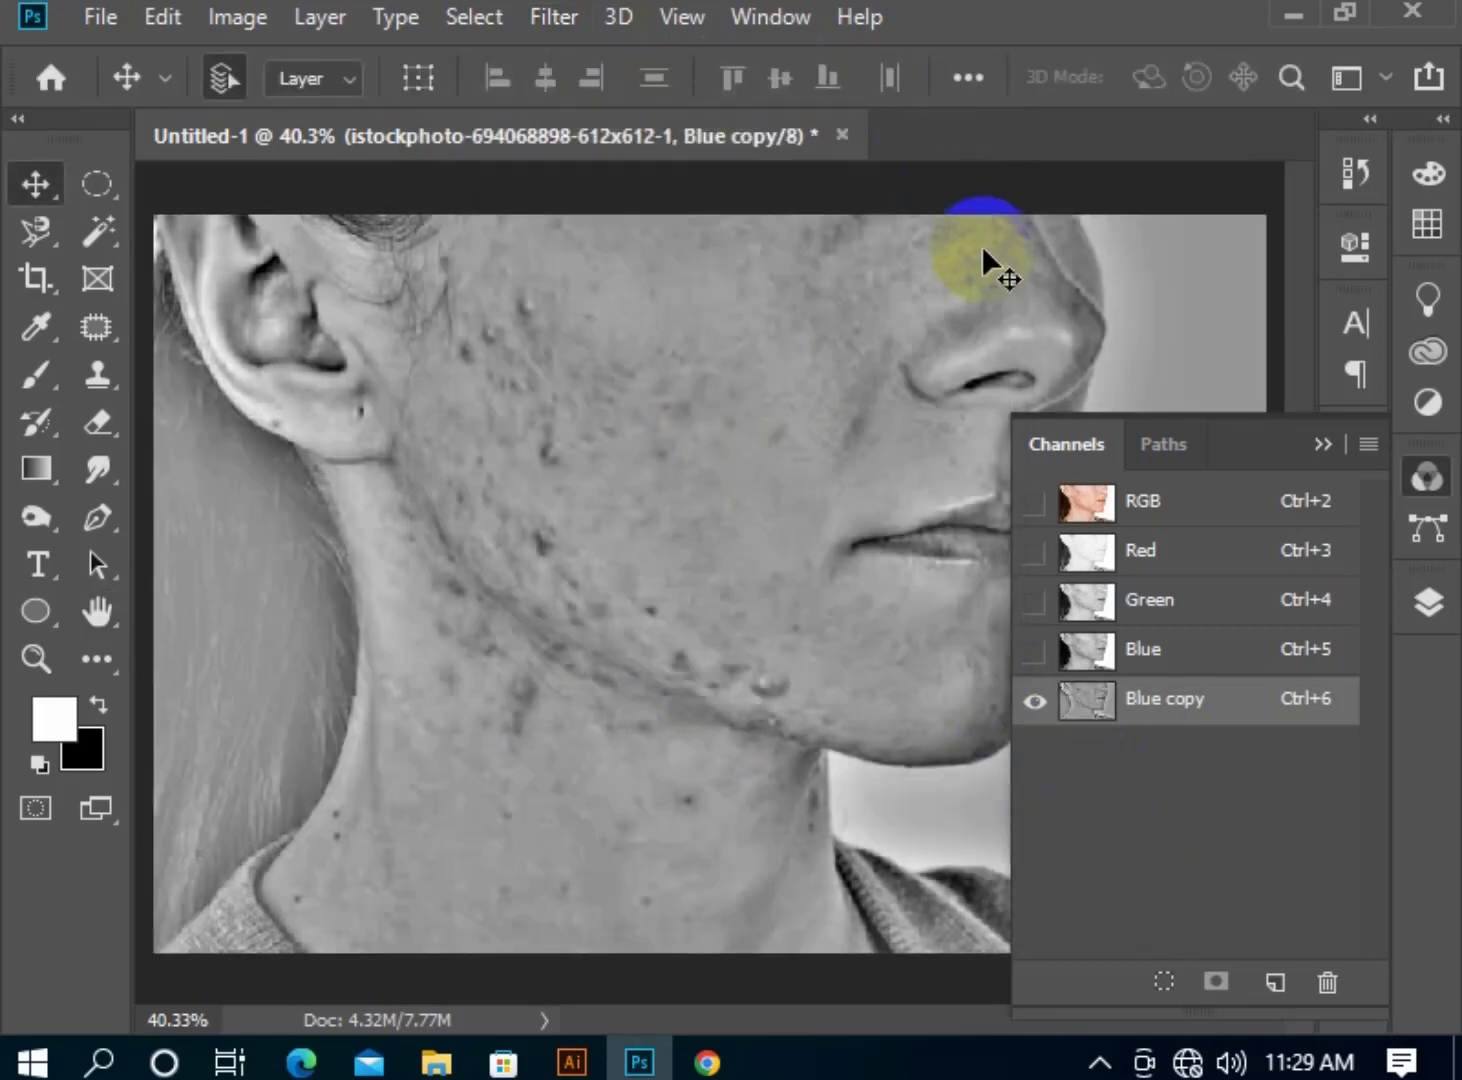
Run Calculations on the Blue copy channel with Hard Light blending at 100% opacity, outputting to a new channel.
left_click(237, 21)
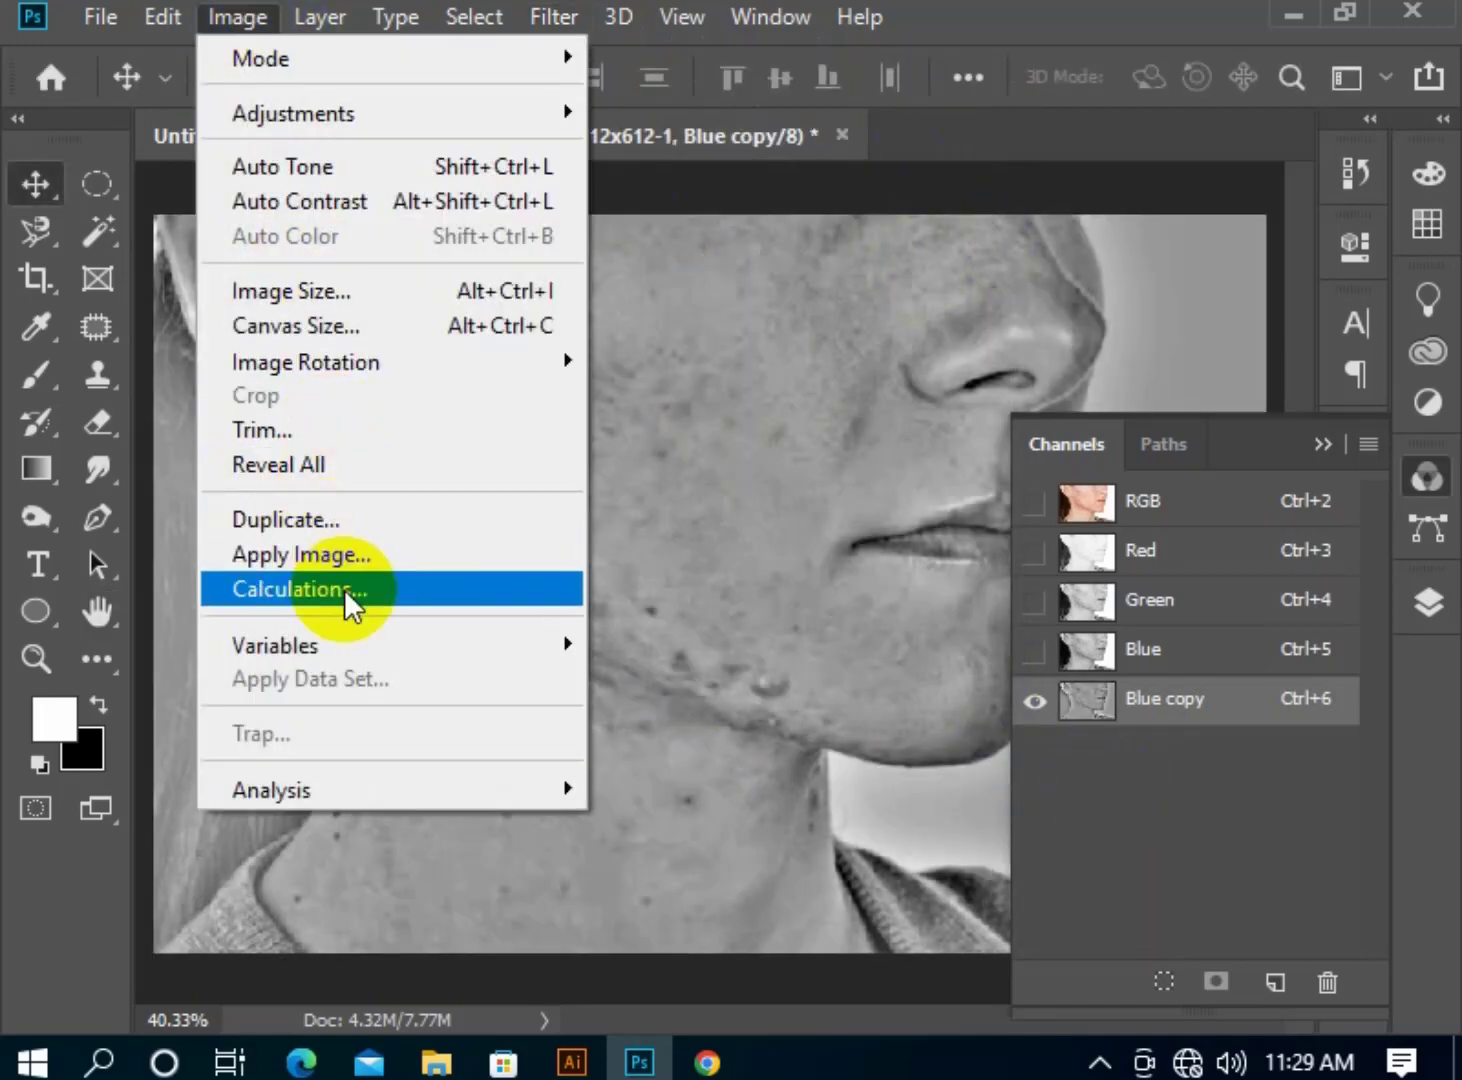
left_click(344, 589)
left_click(516, 495)
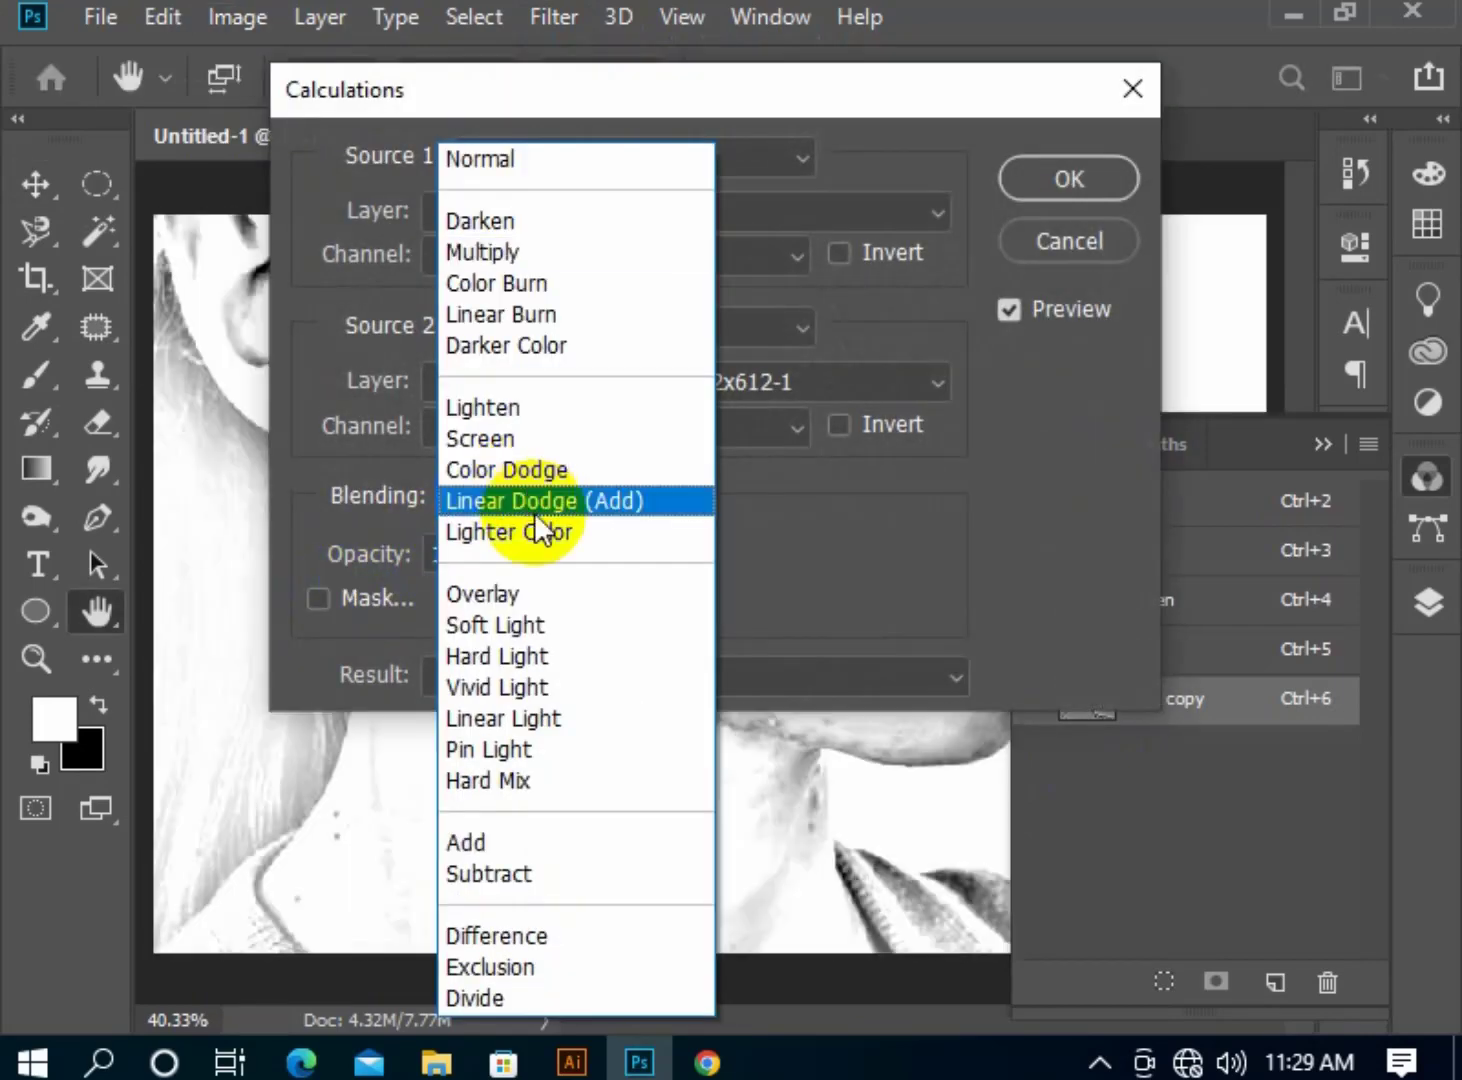
left_click(566, 656)
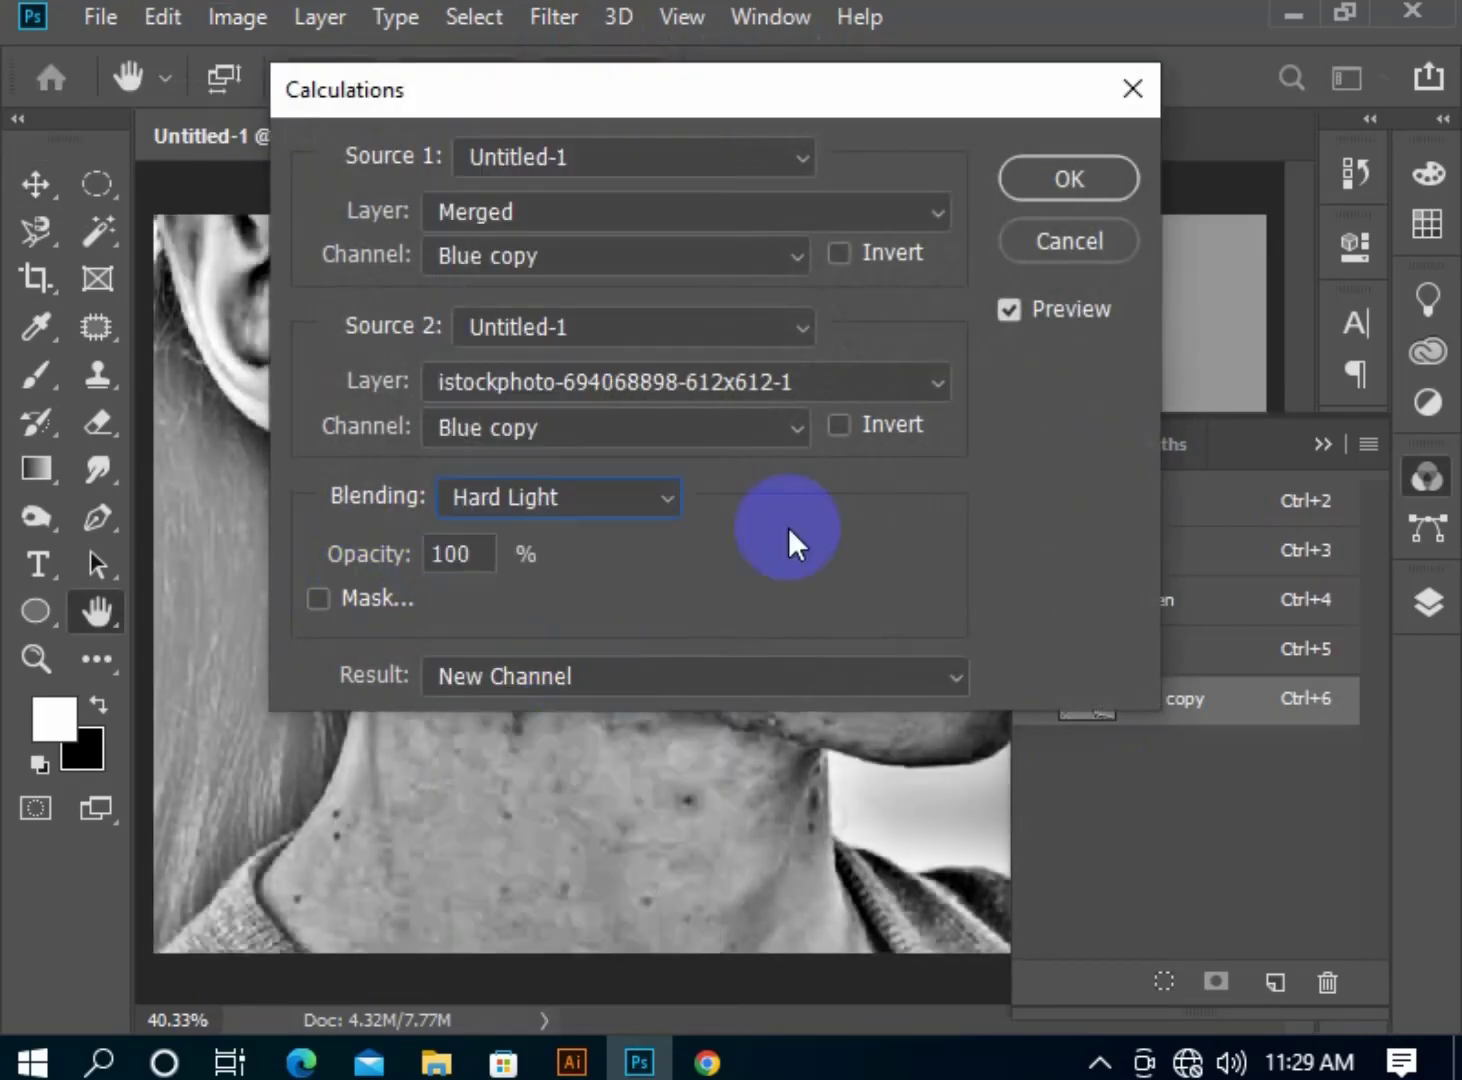
left_click(1063, 181)
Repeat the Hard Light calculation twice more, each time on the newest alpha channel, outputting a new channel.
left_click(232, 17)
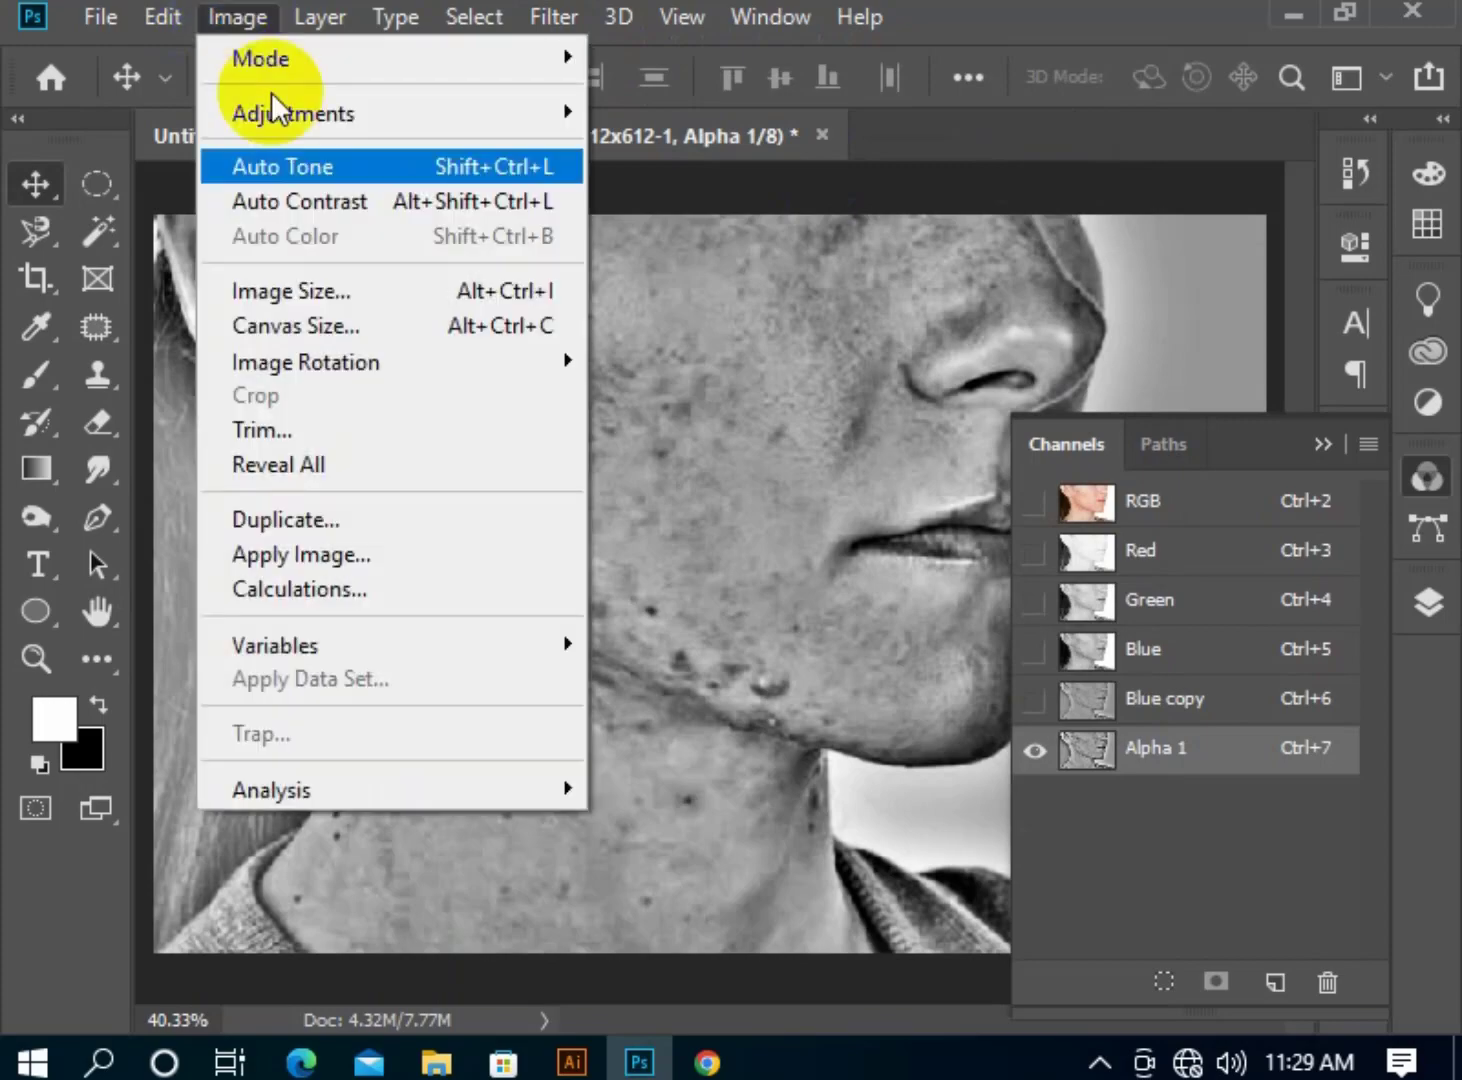
left_click(365, 587)
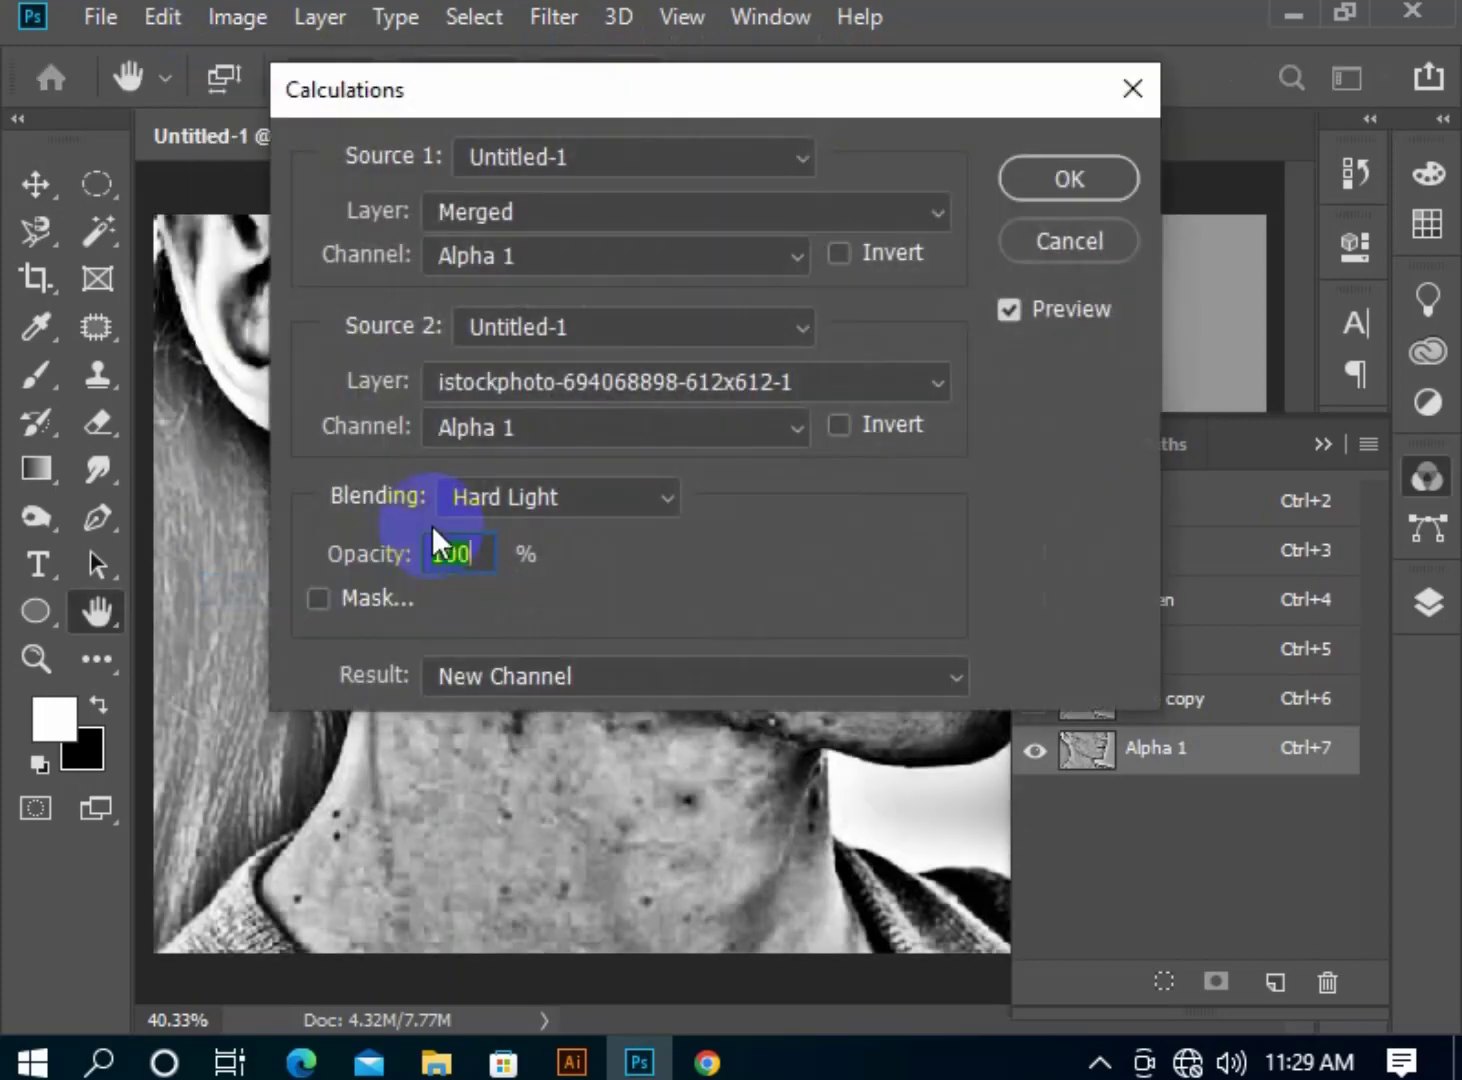
left_click(1066, 168)
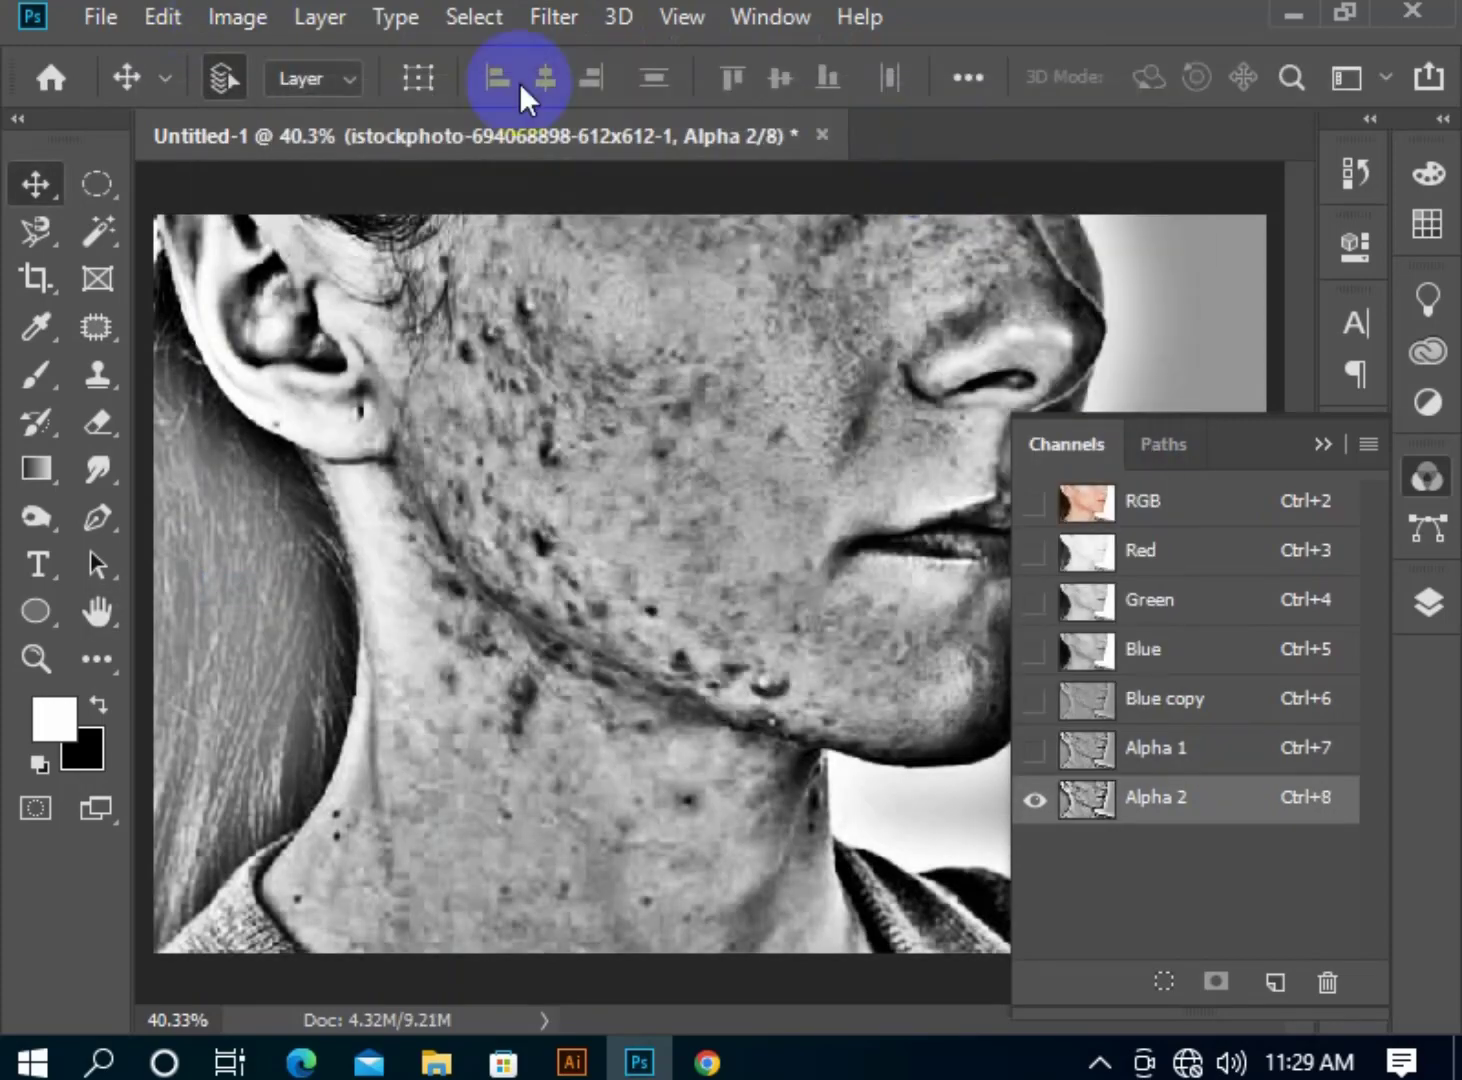
left_click(260, 17)
left_click(340, 589)
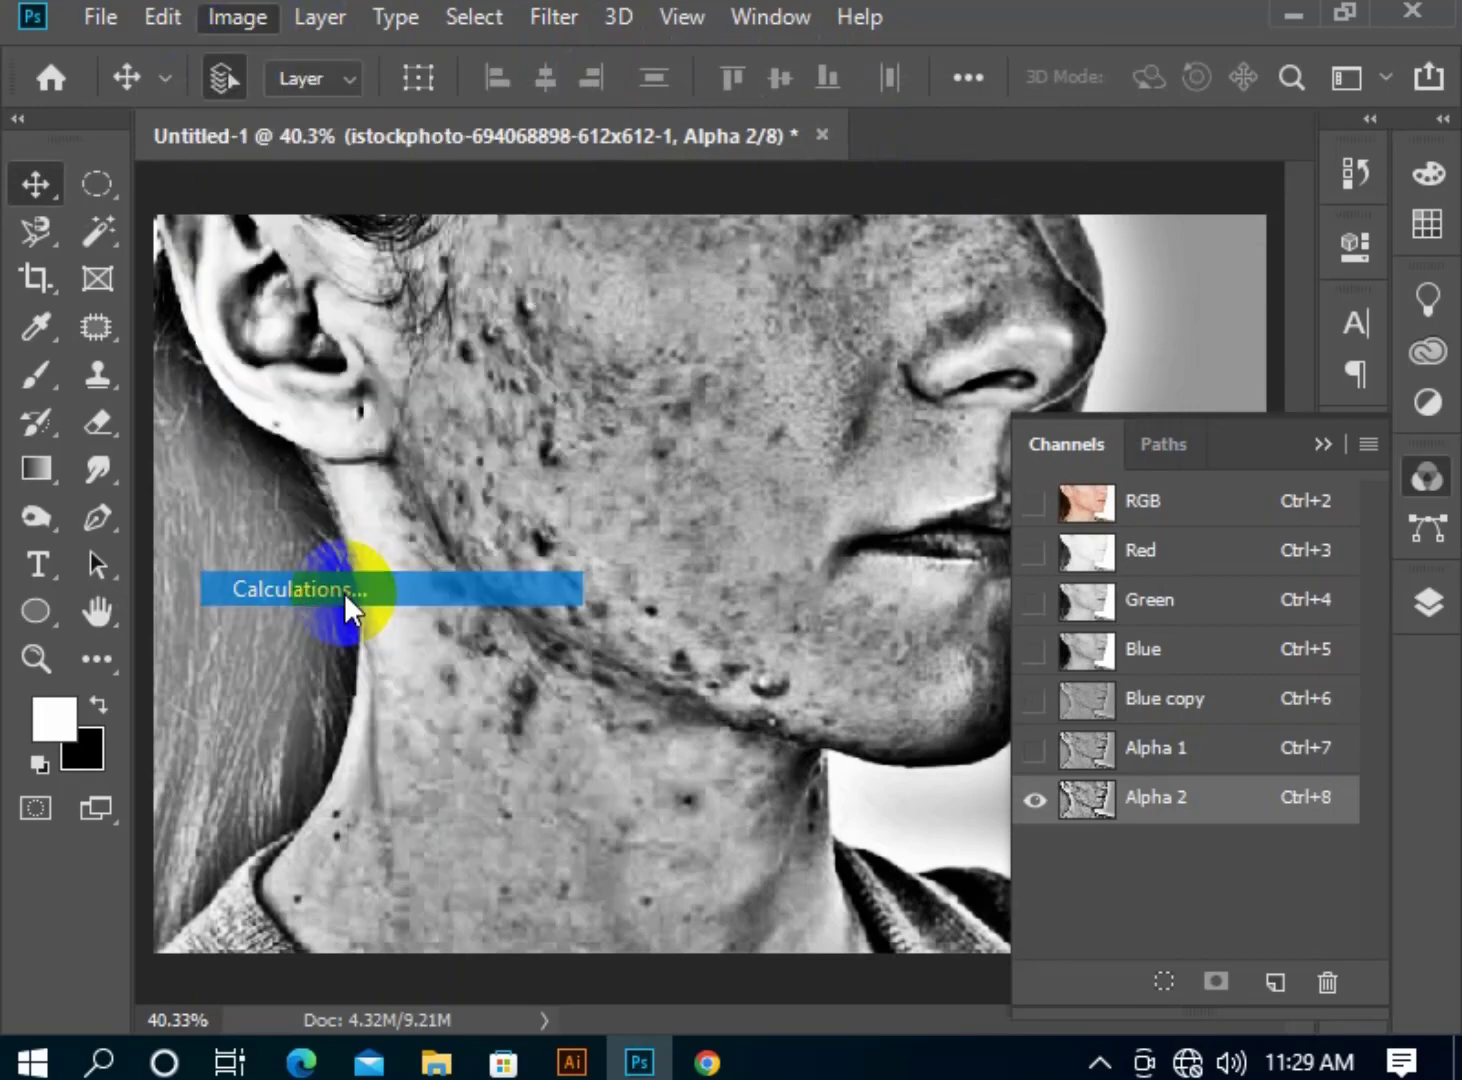
left_click(1049, 178)
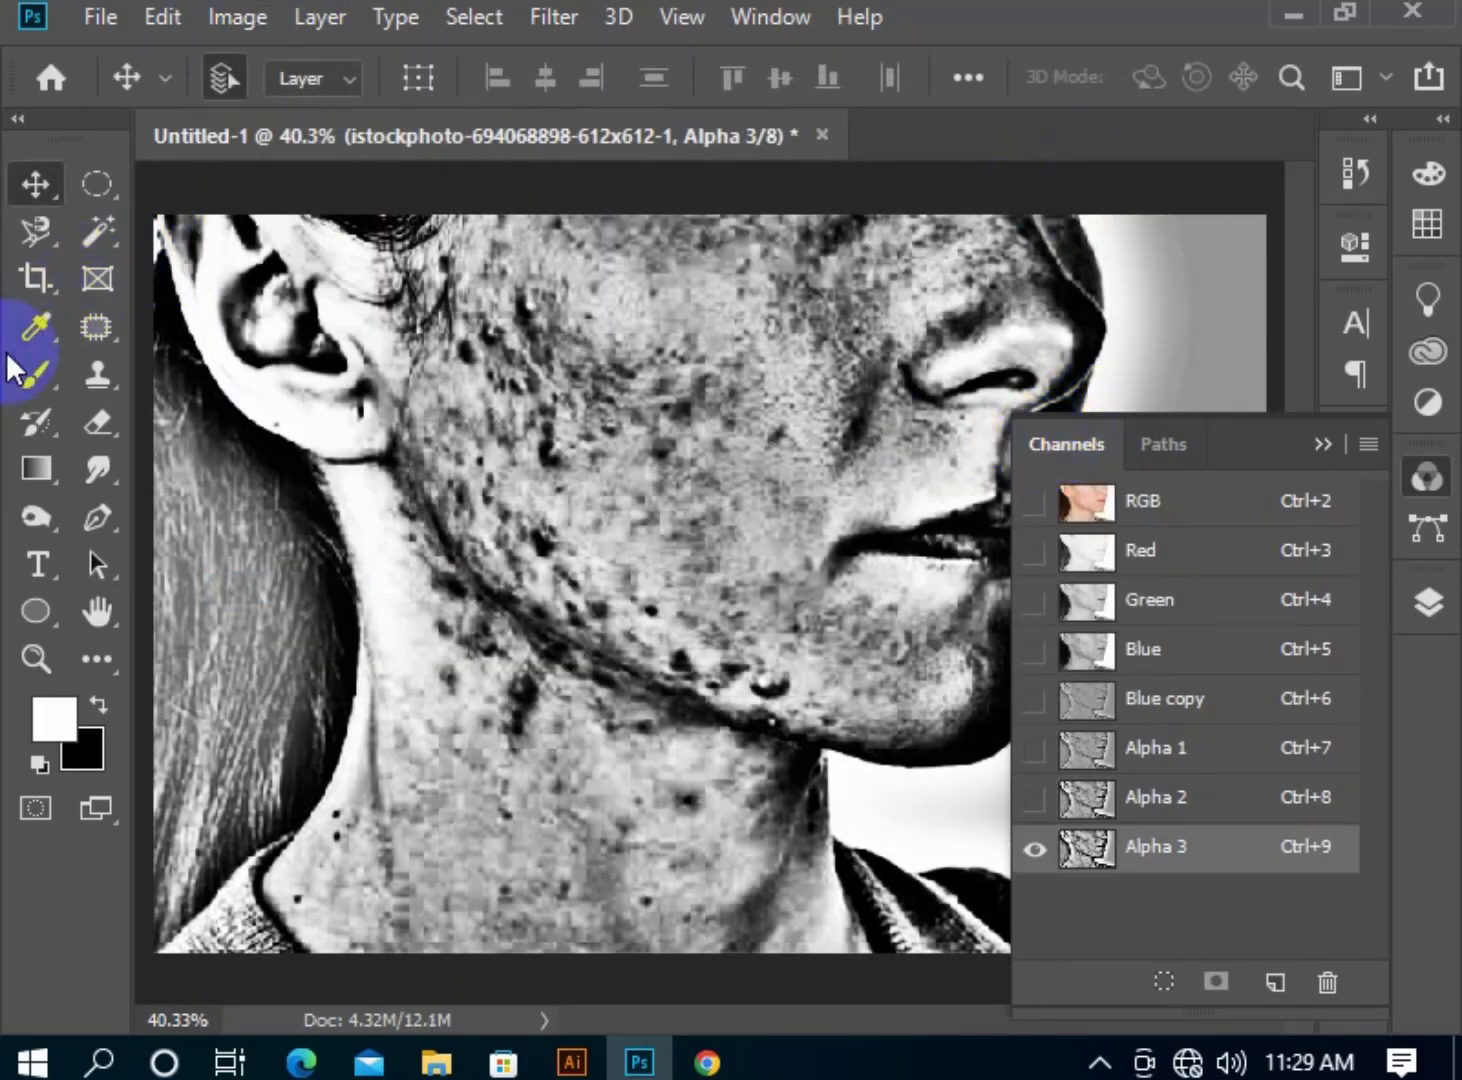
Paint white over the hair and ear area of the Alpha 3 channel with a soft 400 px brush.
left_click(33, 378)
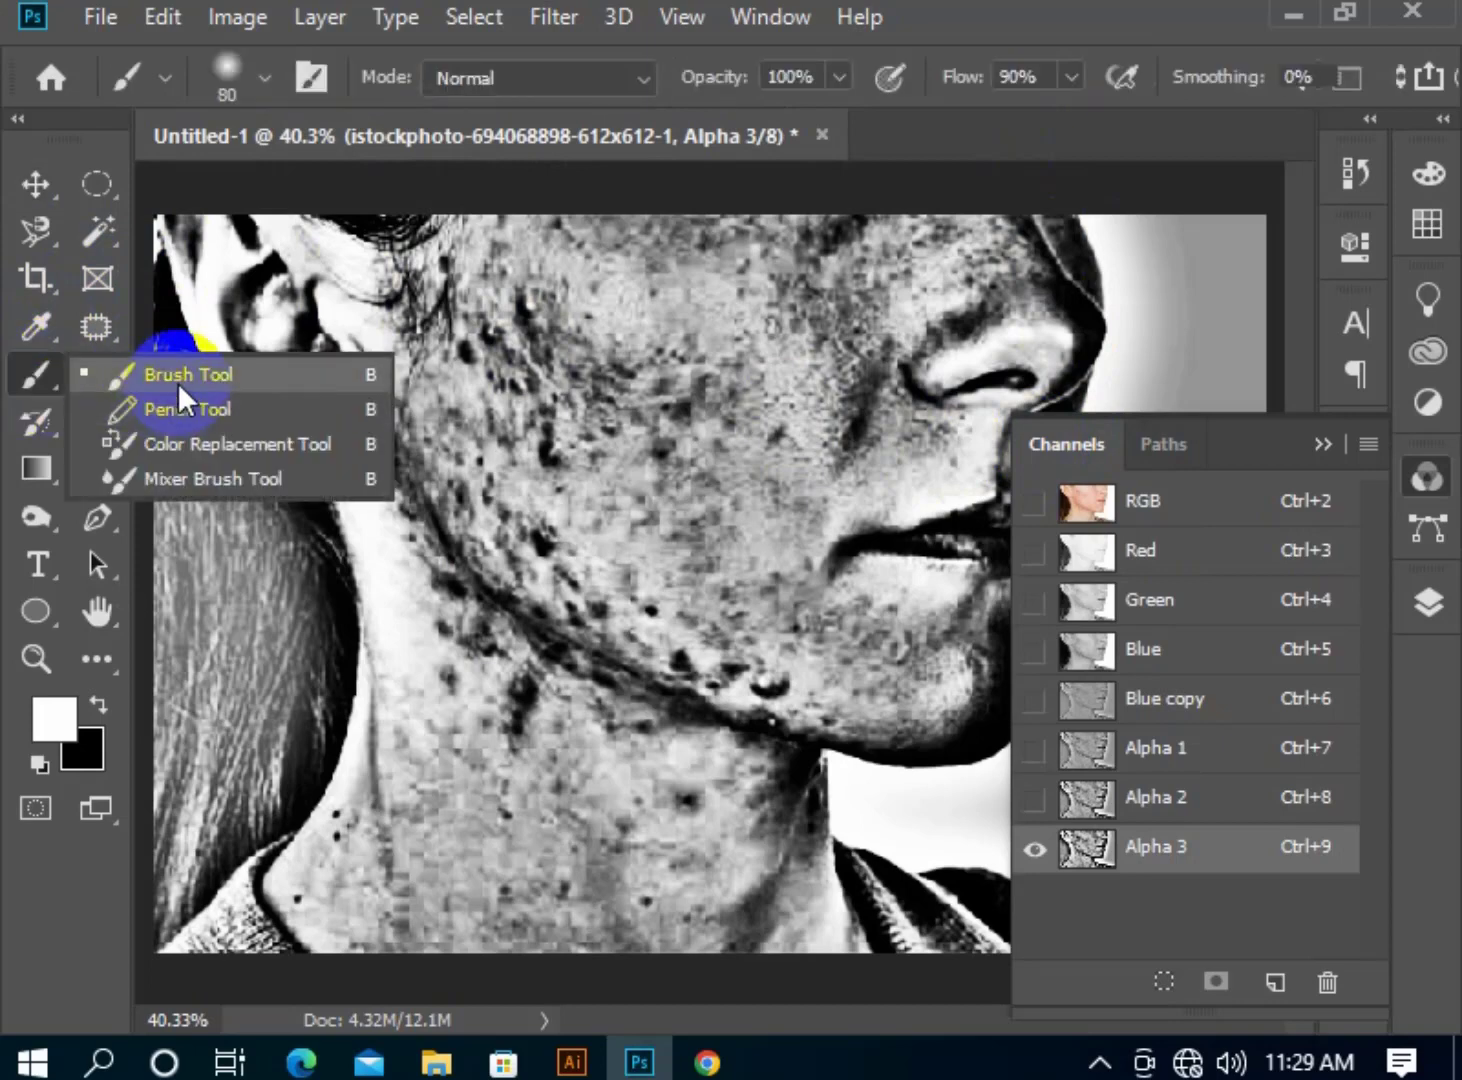
left_click(207, 366)
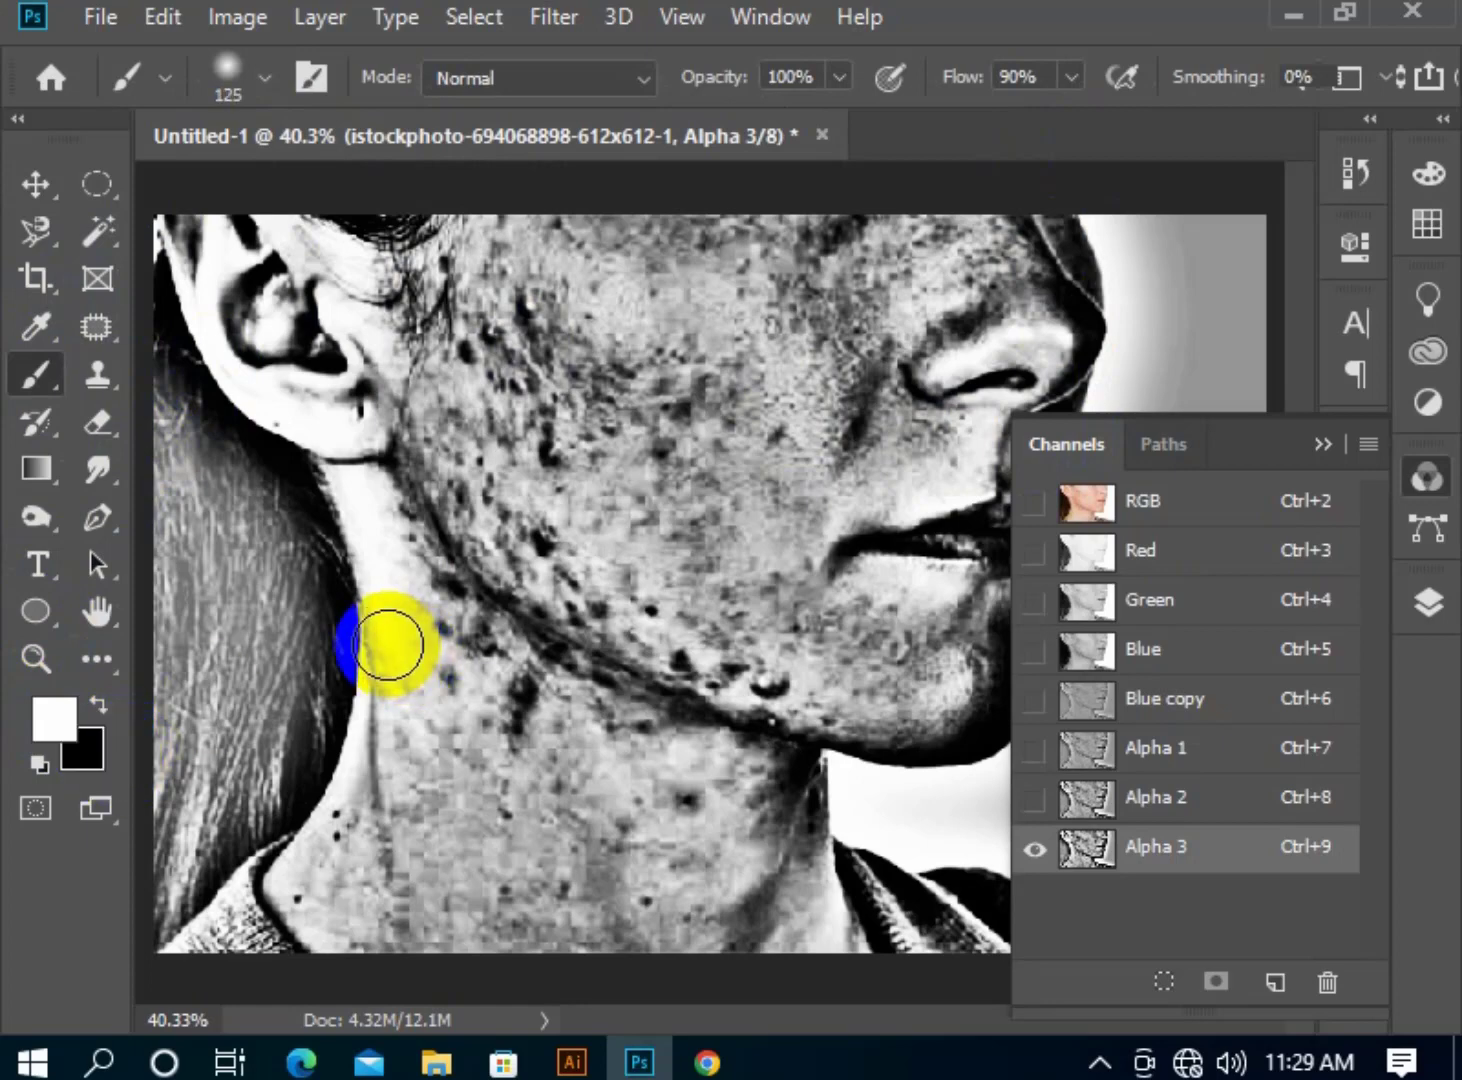
key("bracketright")
key("bracketright")
key("bracketright")
mouse_move(388, 643)
left_mouse_down()
mouse_move(263, 455)
mouse_move(223, 314)
left_mouse_up()
Raise the brush hardness and paint the rest of the Alpha 3 channel white, sparing only the blemished cheek and jawline.
right_click(222, 315)
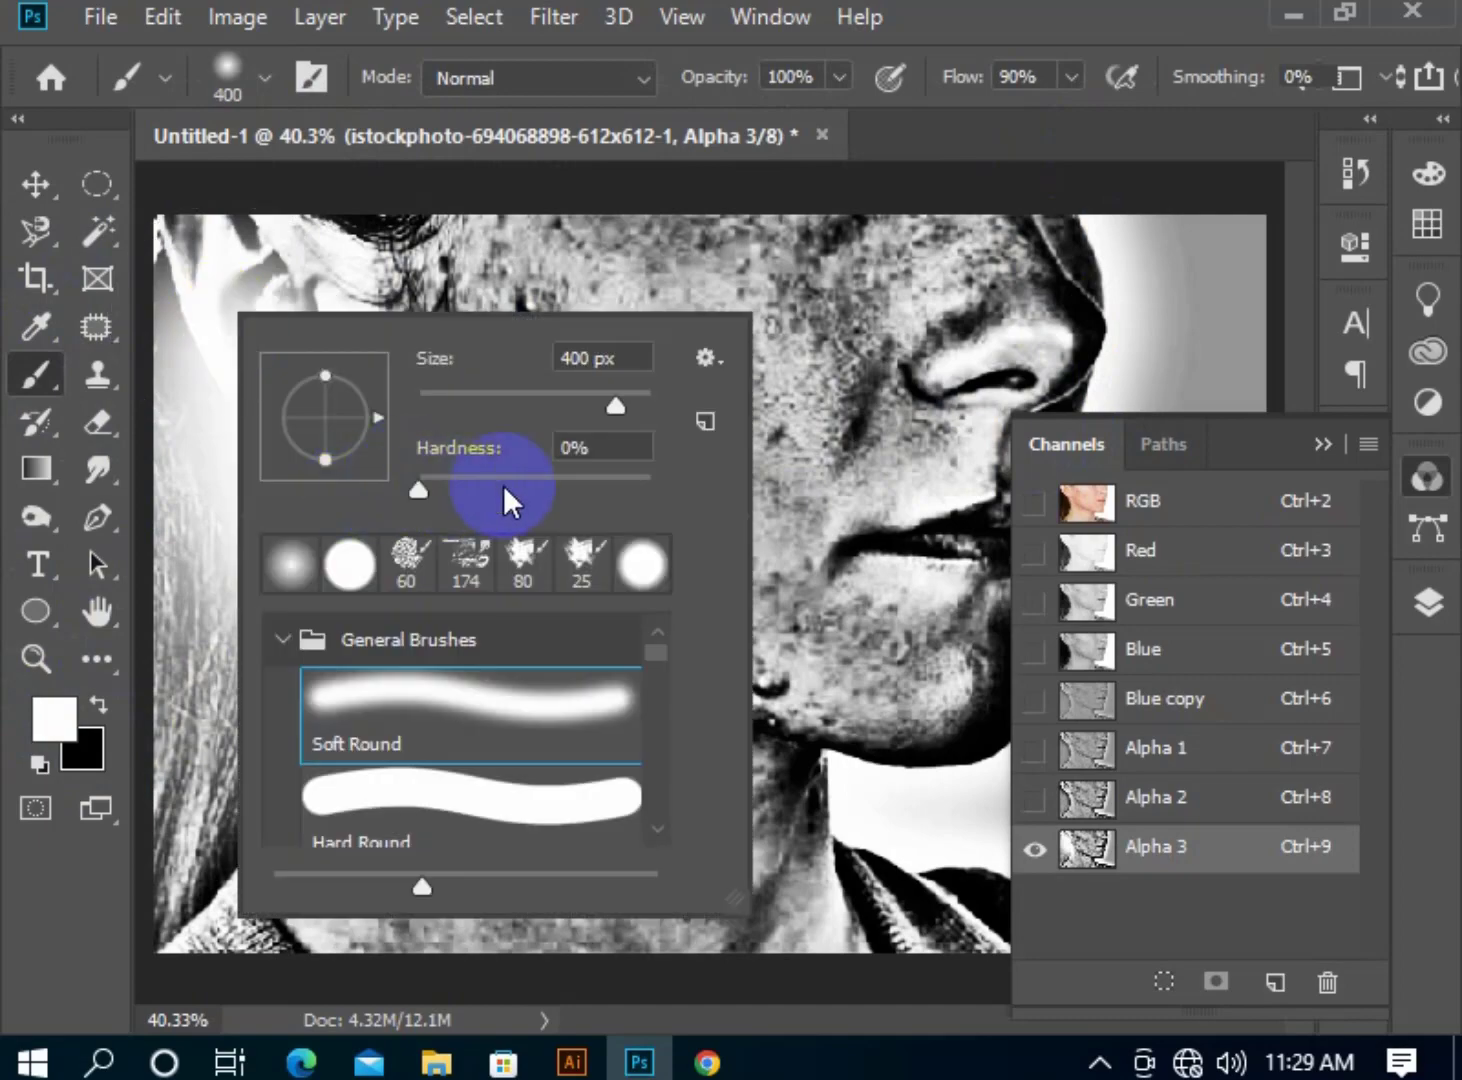
left_click(556, 485)
mouse_move(355, 269)
left_mouse_down()
mouse_move(293, 221)
mouse_move(239, 229)
mouse_move(278, 620)
mouse_move(265, 846)
mouse_move(220, 1012)
mouse_move(175, 727)
mouse_move(141, 249)
mouse_move(165, 820)
mouse_move(262, 1000)
mouse_move(660, 972)
mouse_move(1009, 969)
left_mouse_up()
left_click(1322, 443)
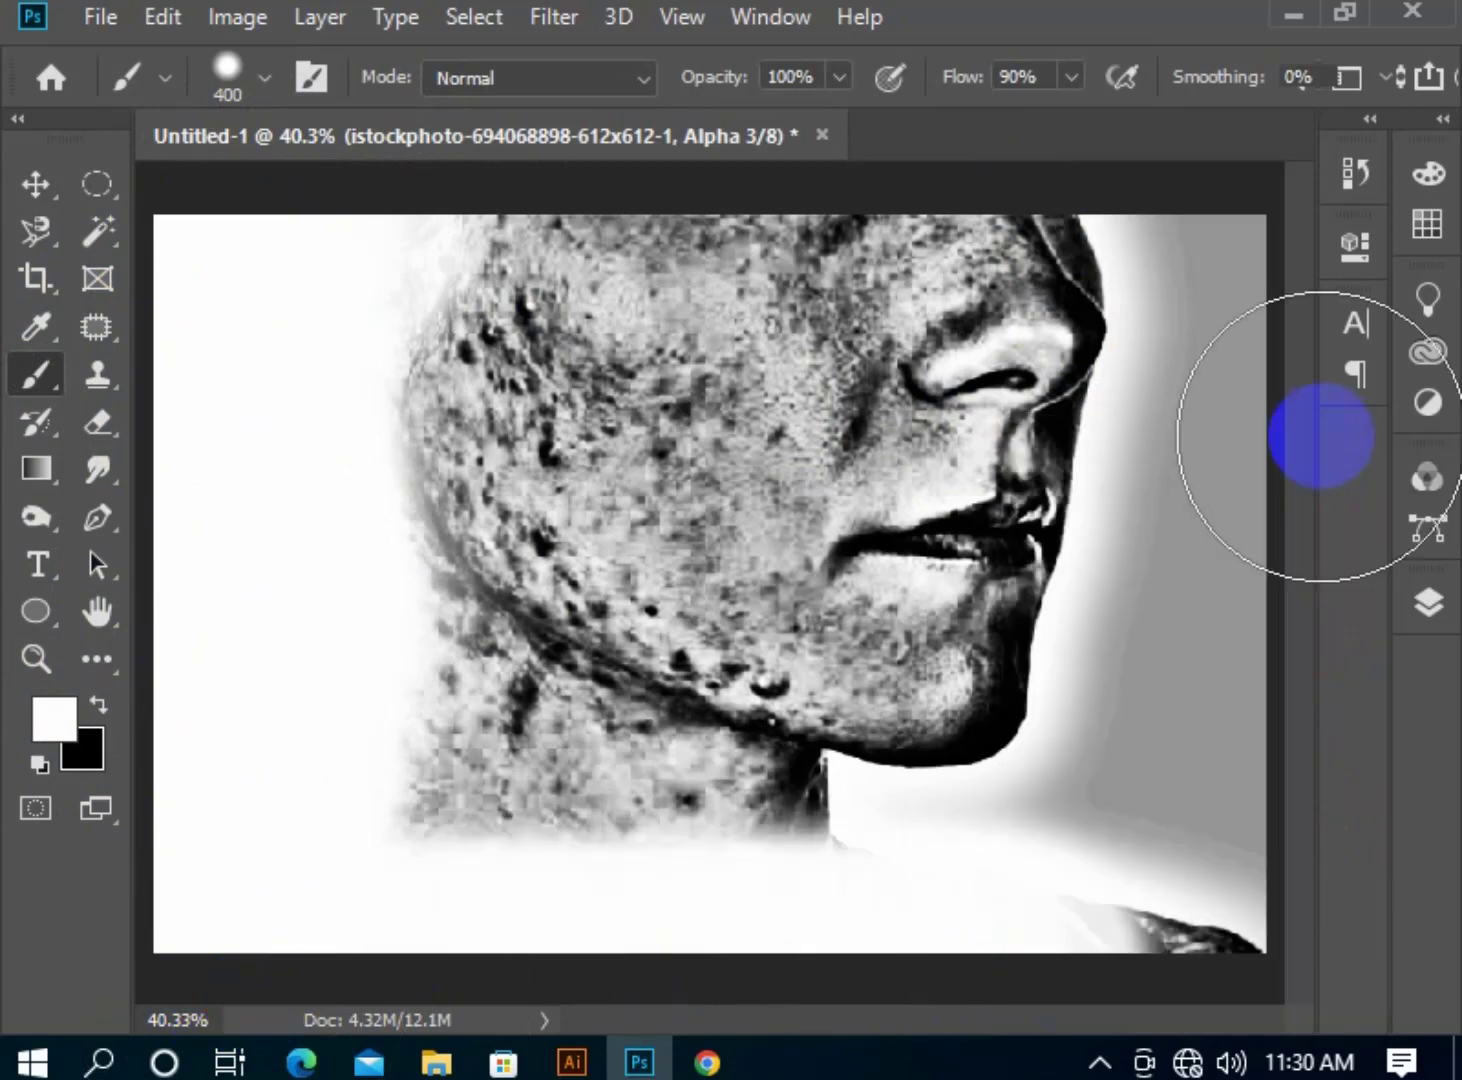
mouse_move(1179, 261)
left_mouse_down()
mouse_move(1227, 956)
mouse_move(917, 872)
mouse_move(461, 878)
mouse_move(631, 891)
mouse_move(943, 857)
mouse_move(1033, 526)
mouse_move(954, 497)
mouse_move(754, 220)
mouse_move(575, 166)
mouse_move(1193, 219)
mouse_move(826, 464)
mouse_move(959, 594)
mouse_move(1051, 806)
mouse_move(917, 904)
mouse_move(993, 838)
mouse_move(558, 917)
mouse_move(470, 917)
left_mouse_up()
left_click(36, 185)
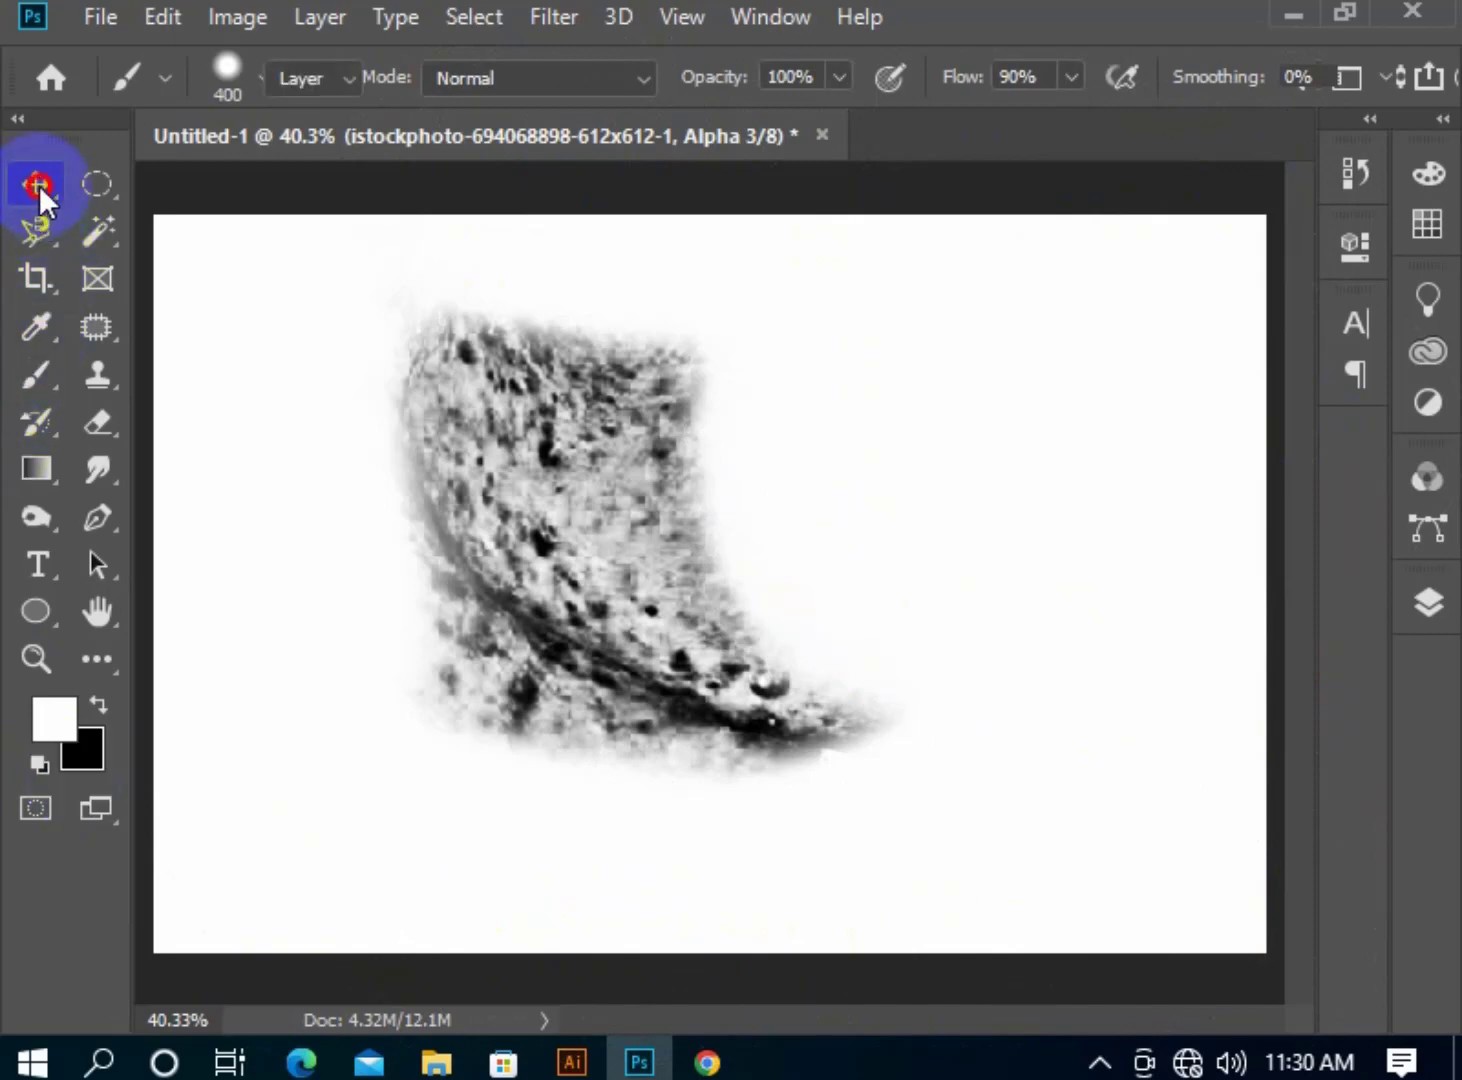
Load the Alpha 3 channel as a selection and invert it on the RGB composite to select the dark blemishes.
left_click(1415, 467)
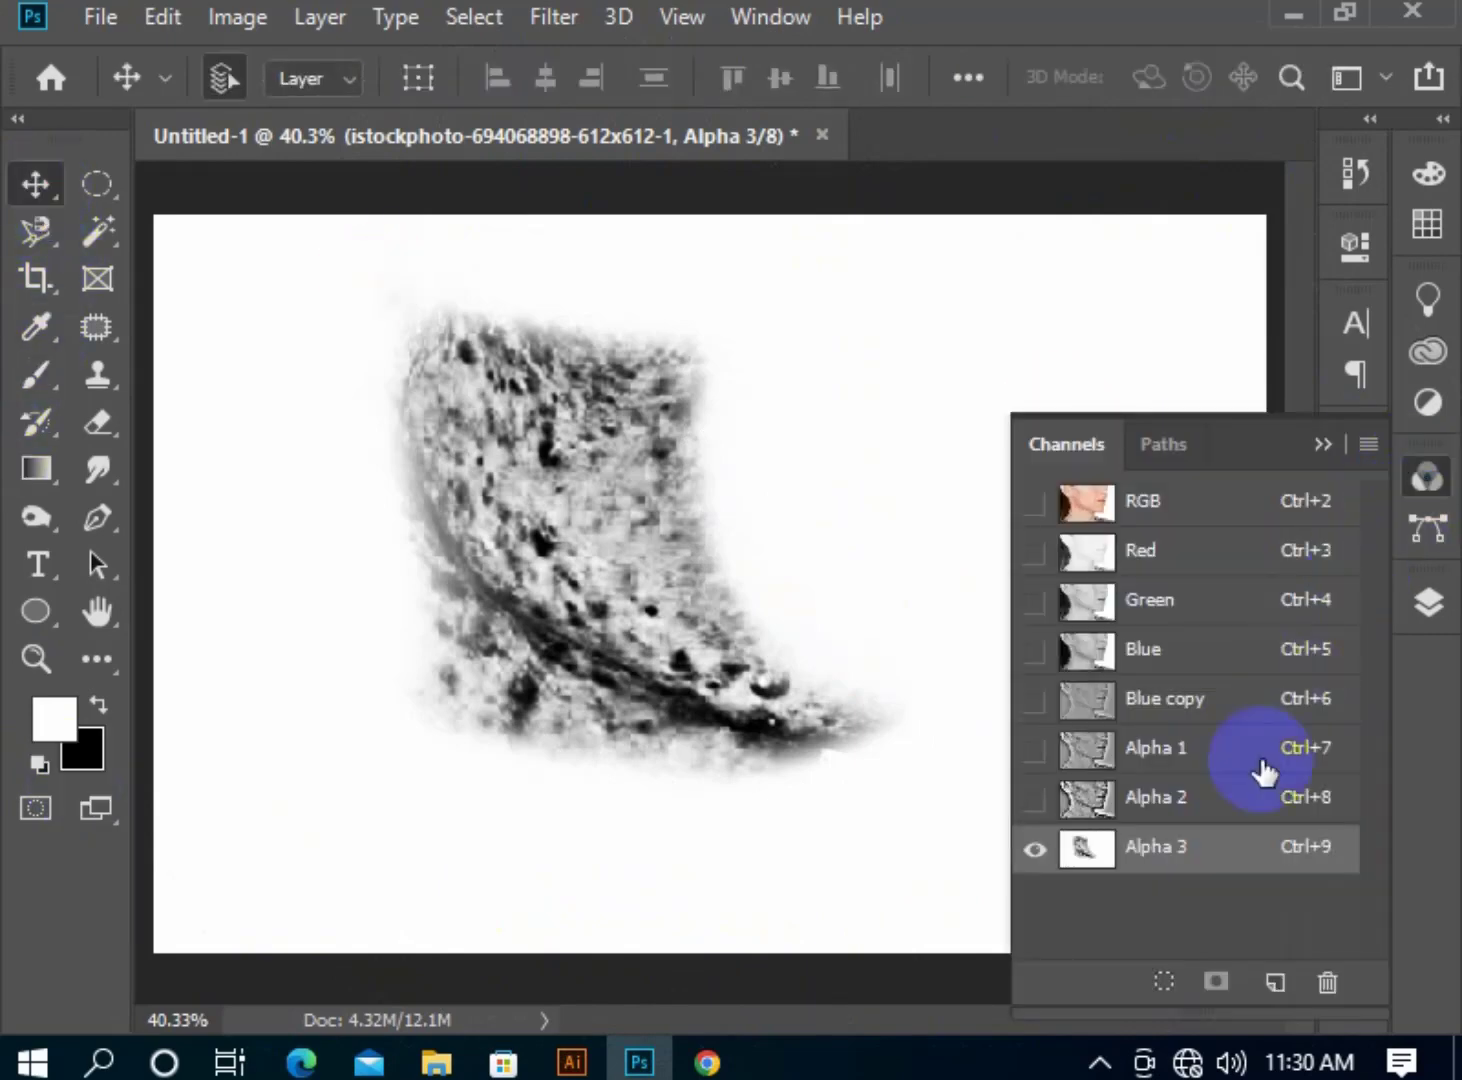
left_click(1164, 980)
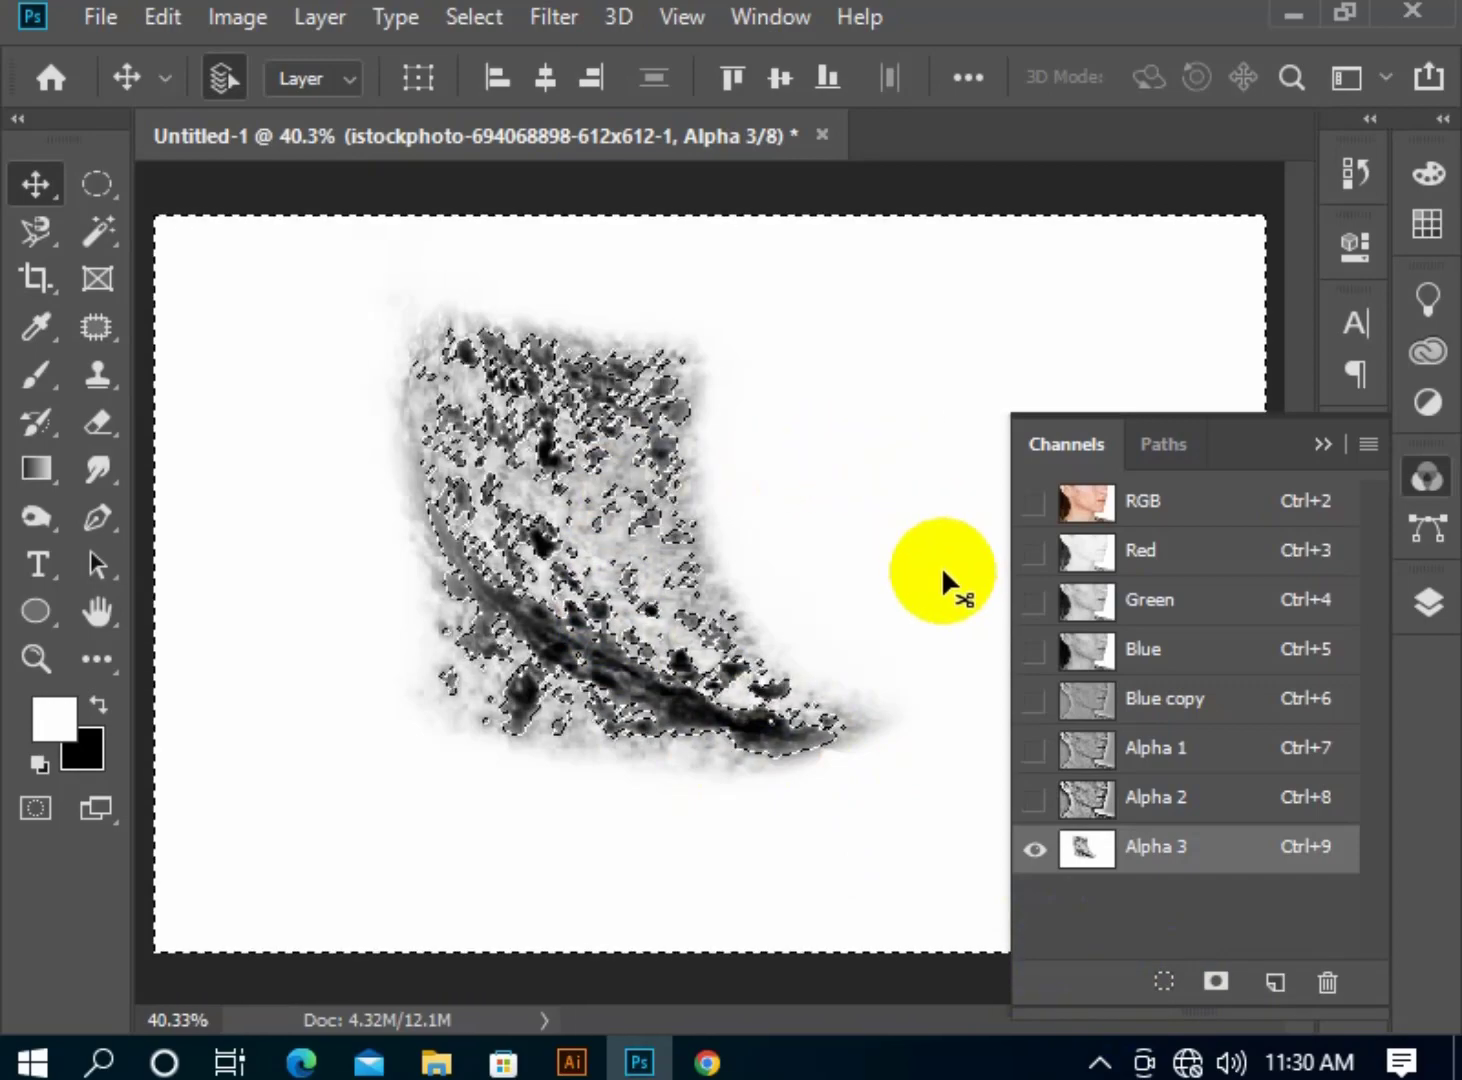
left_click(1176, 505)
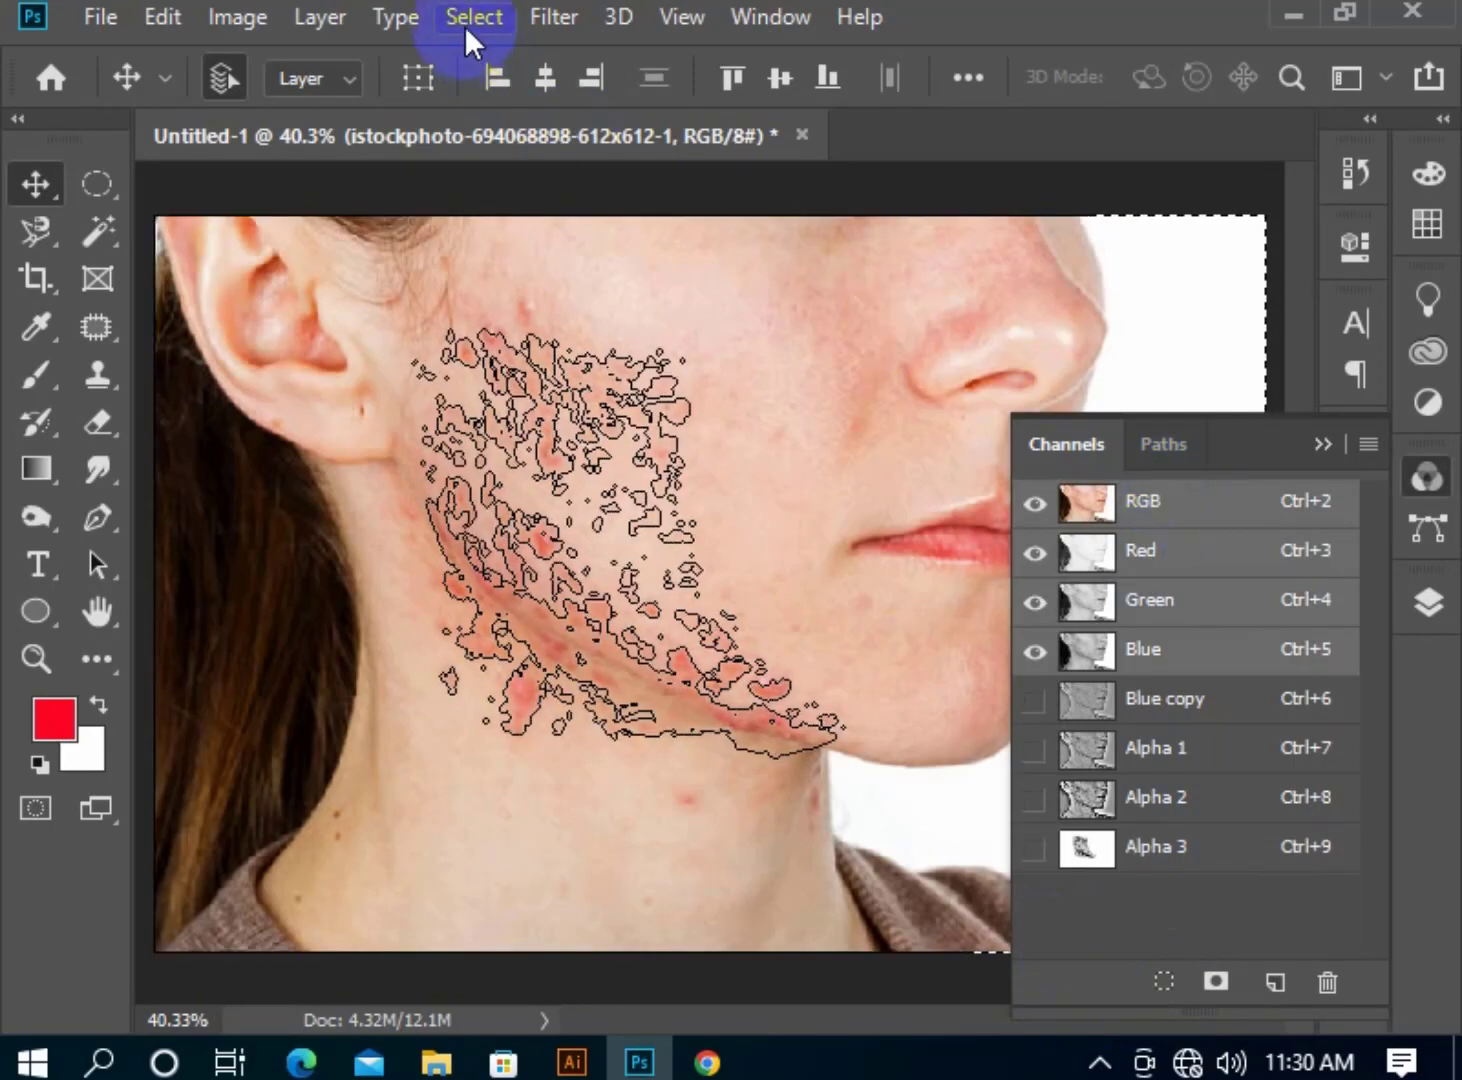
left_click(466, 22)
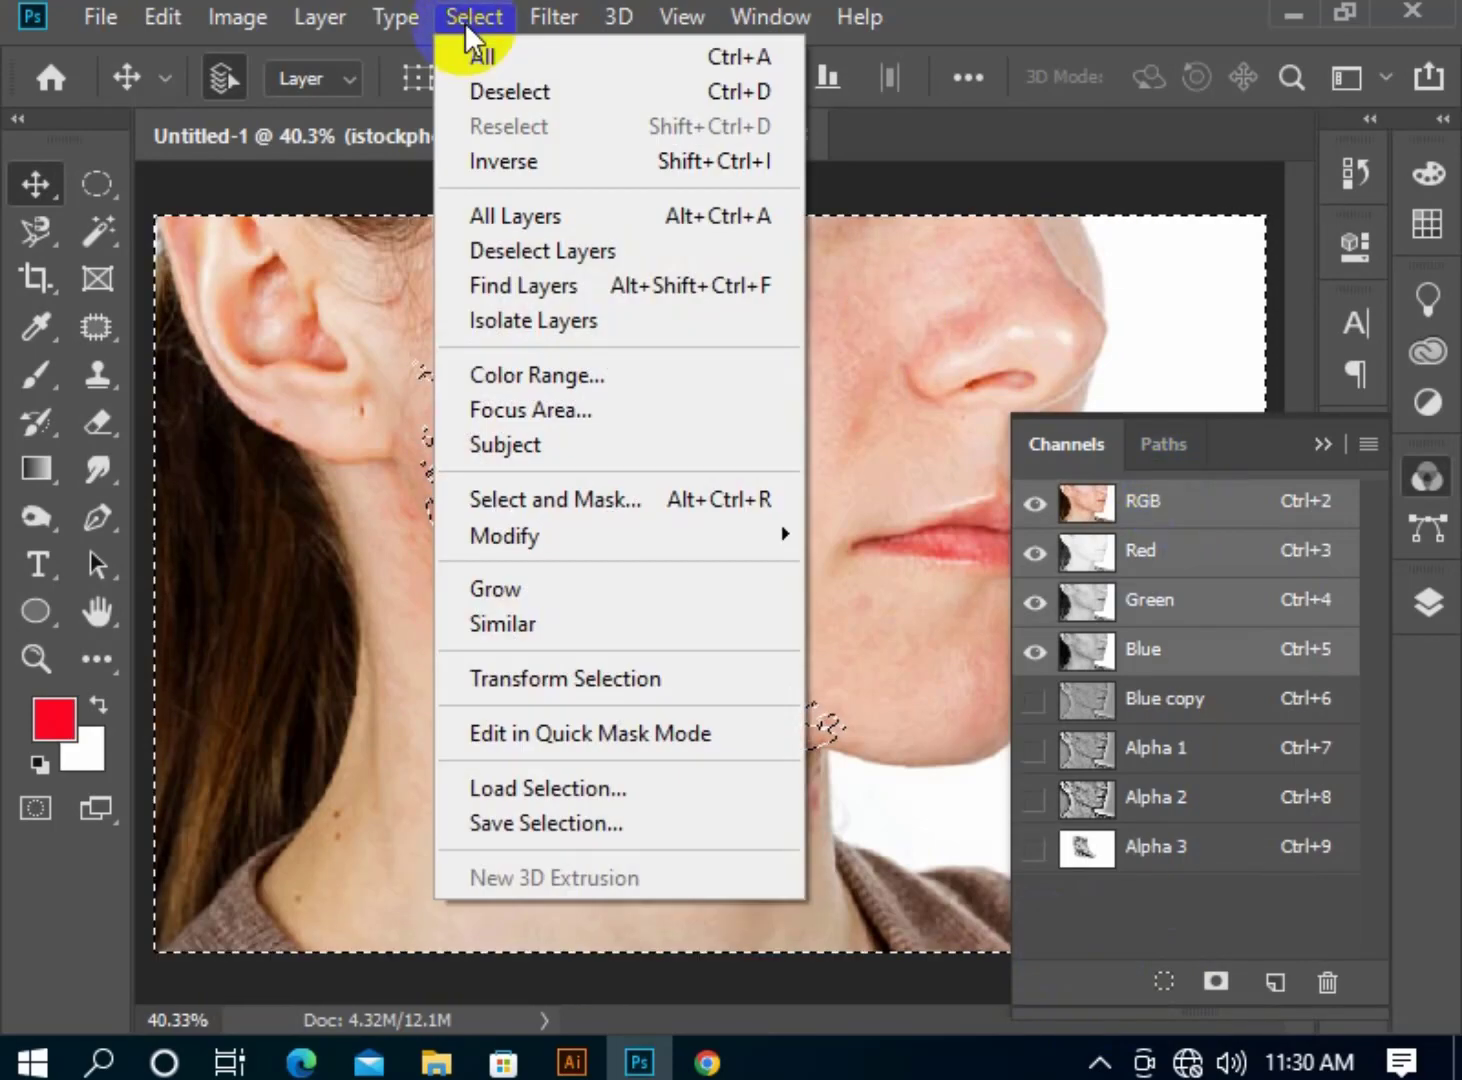
left_click(542, 161)
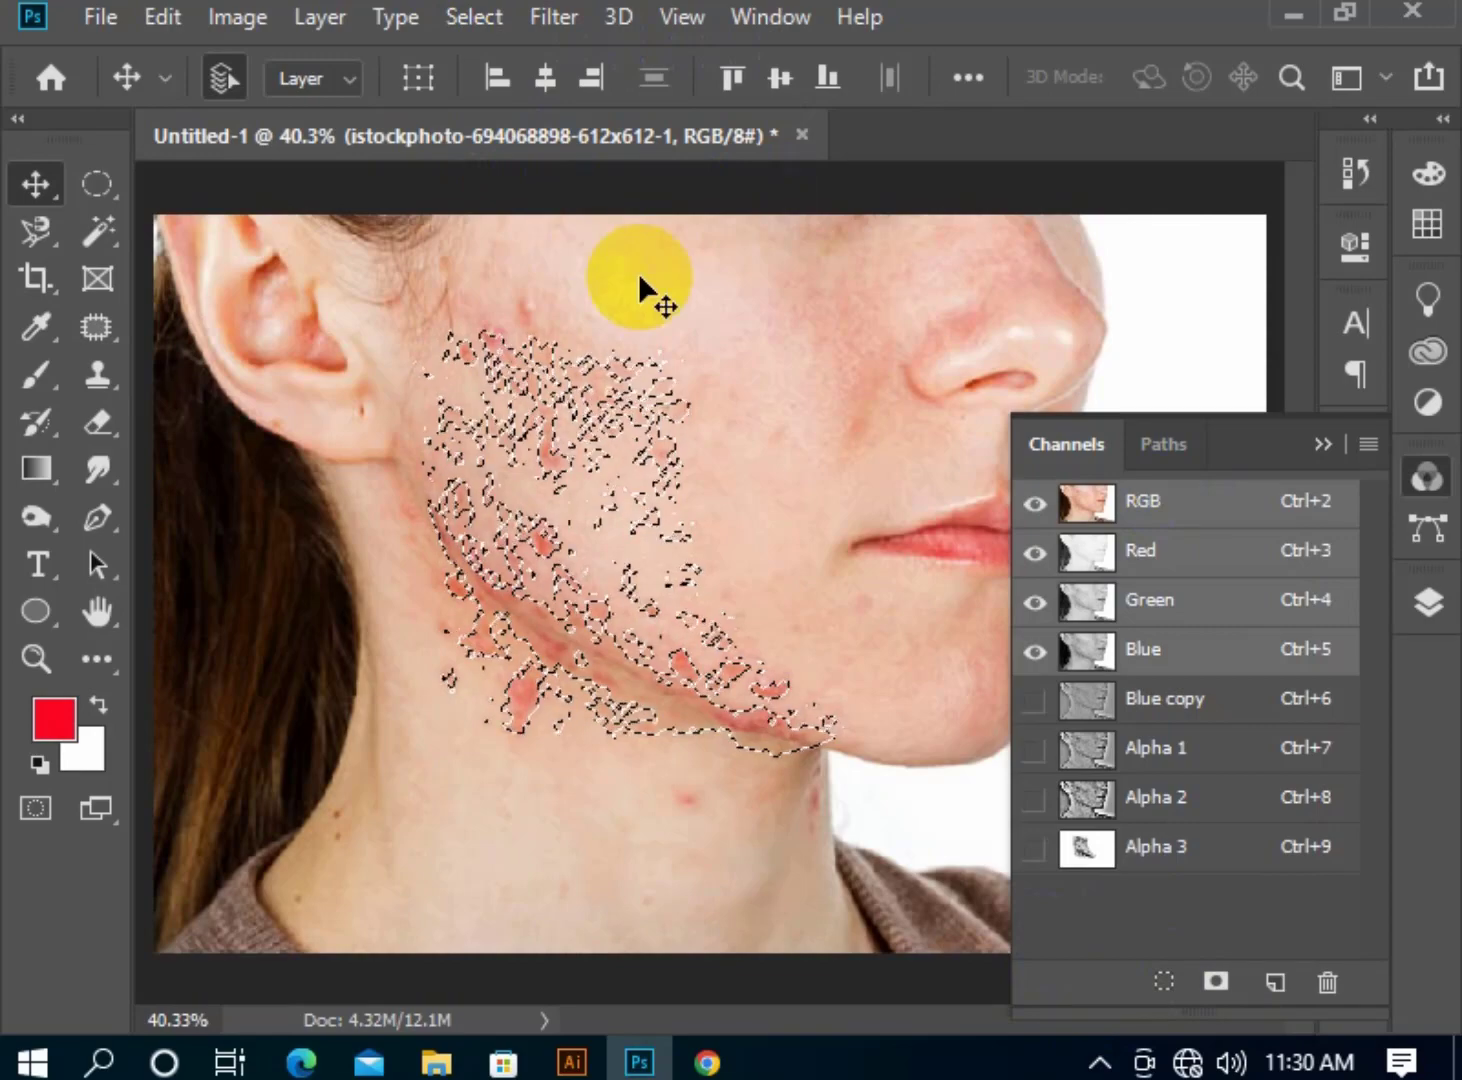
left_click(1321, 444)
Brighten the selected blemishes with a Curves adjustment, raising an upper-midtone RGB point to output 192, and deselect.
left_click(258, 18)
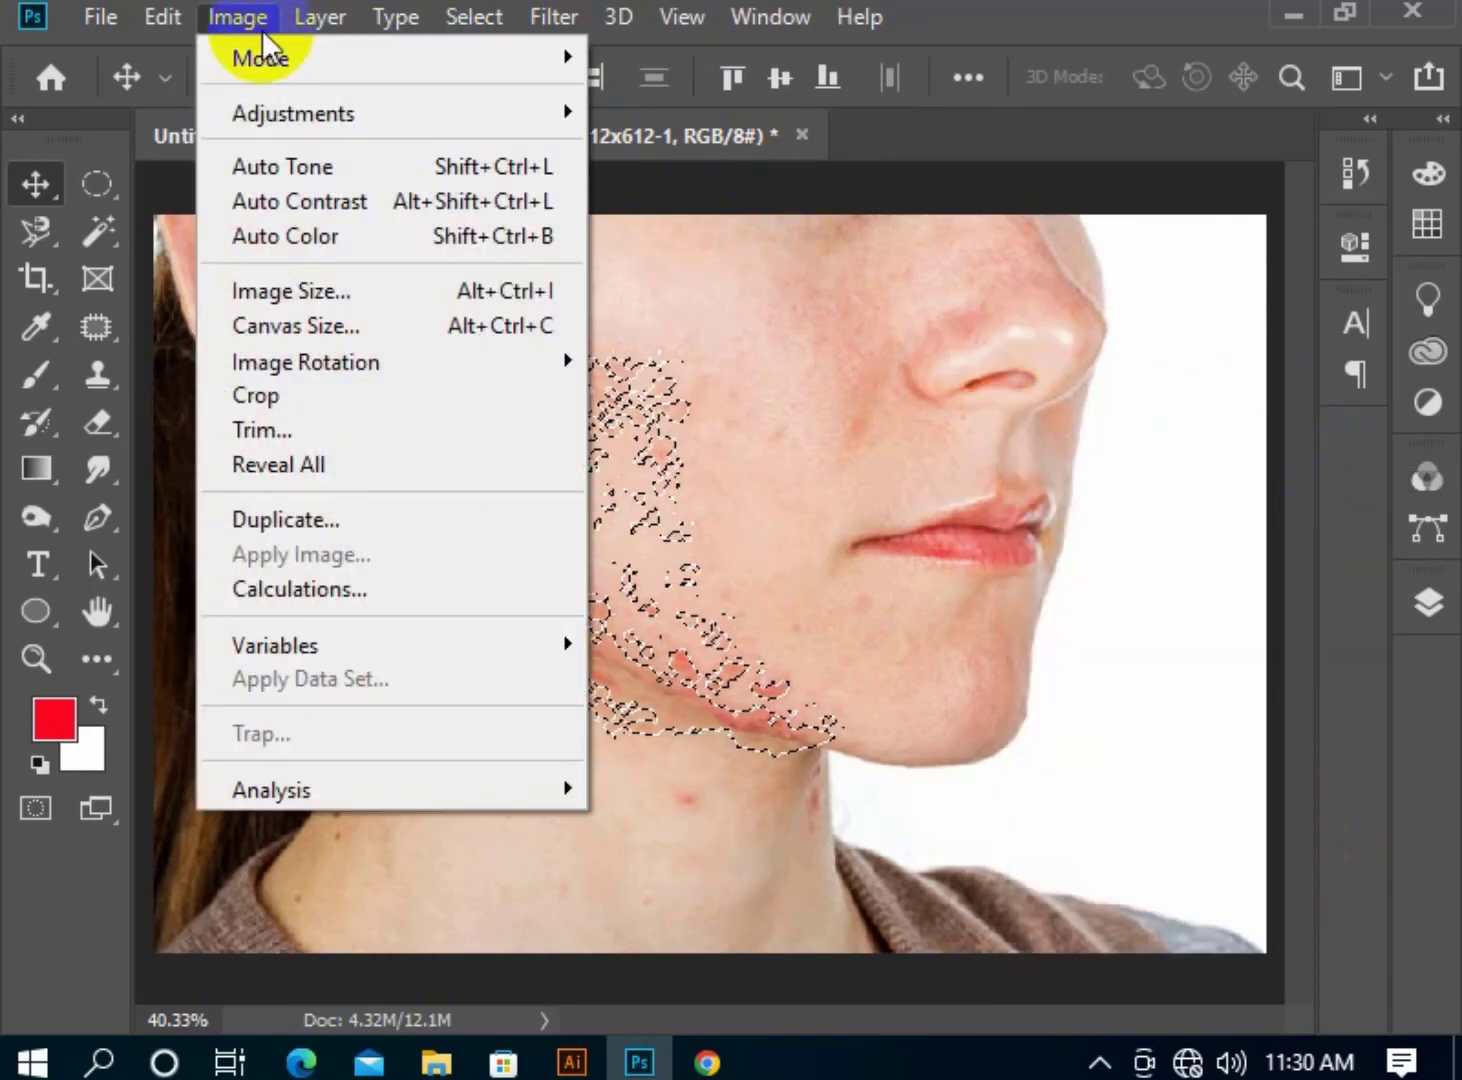
mouse_move(301, 112)
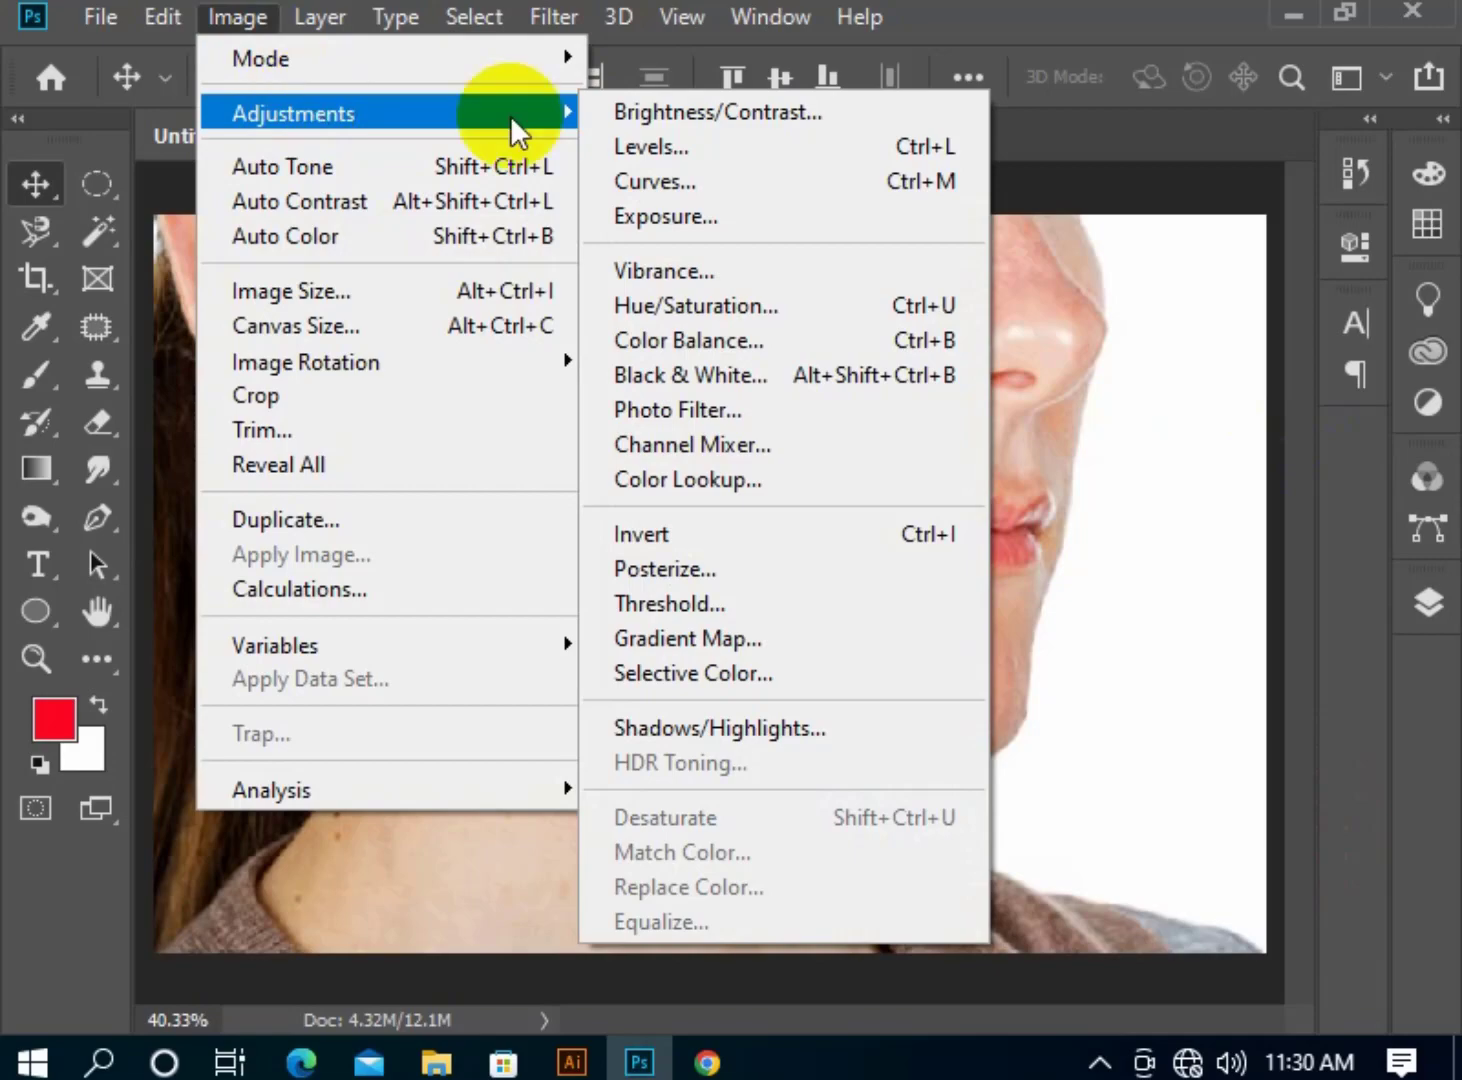
left_click(776, 182)
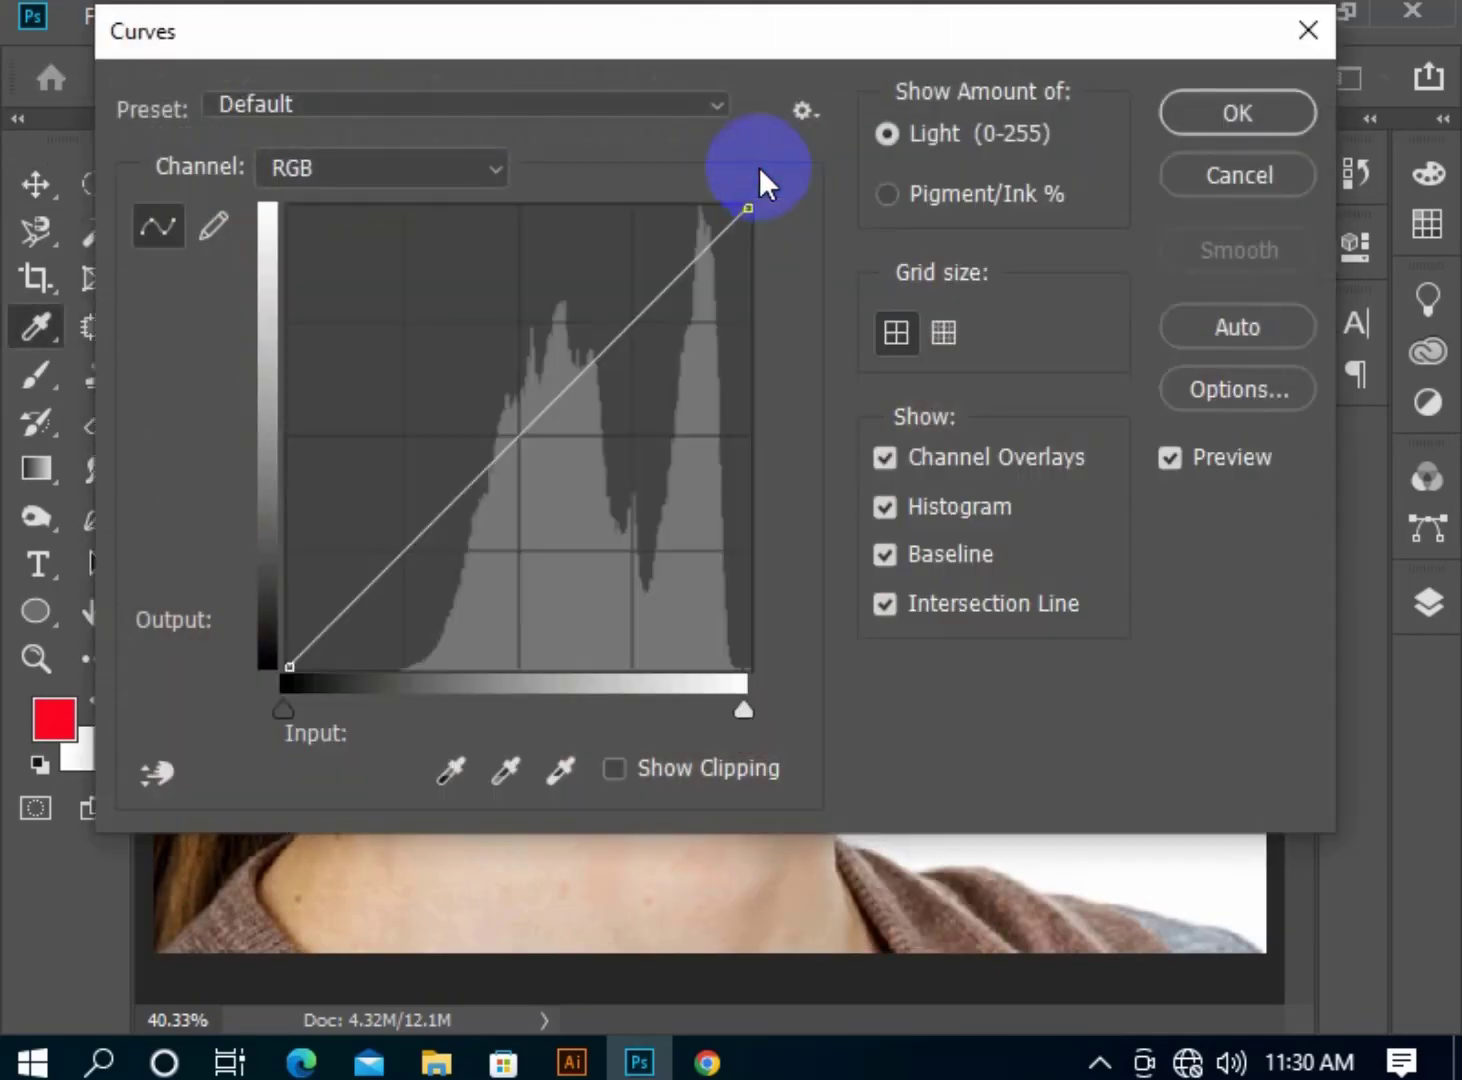
left_click_drag(606, 28, 1358, 391)
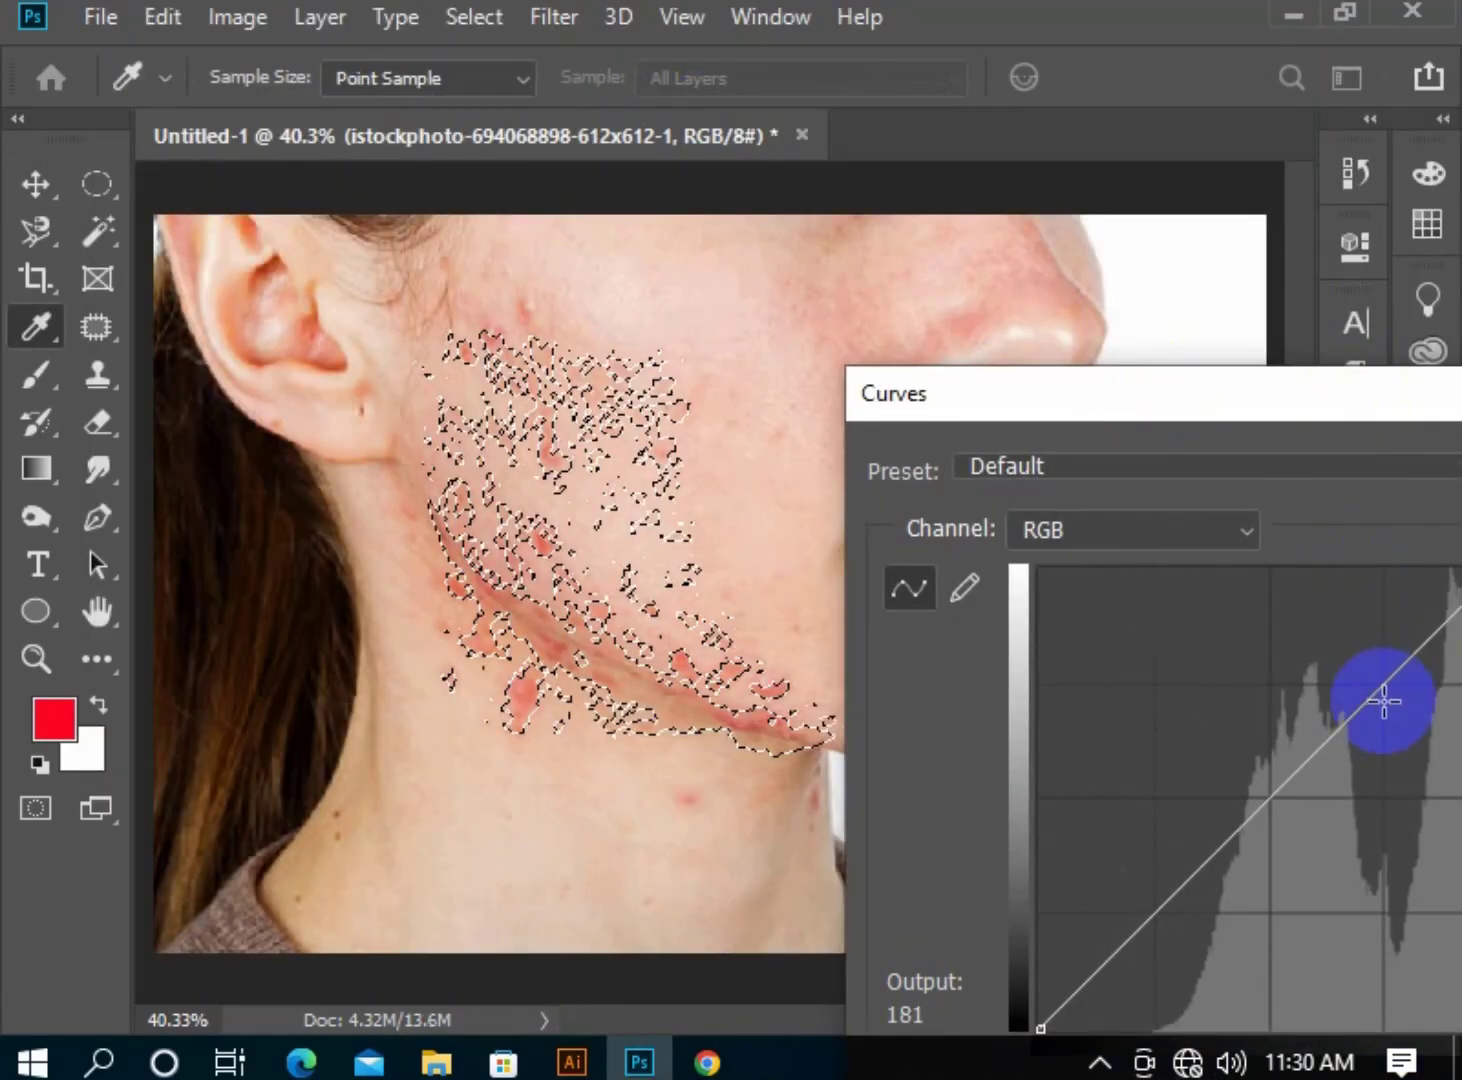
left_click(1371, 693)
left_click_drag(1370, 692, 1351, 684)
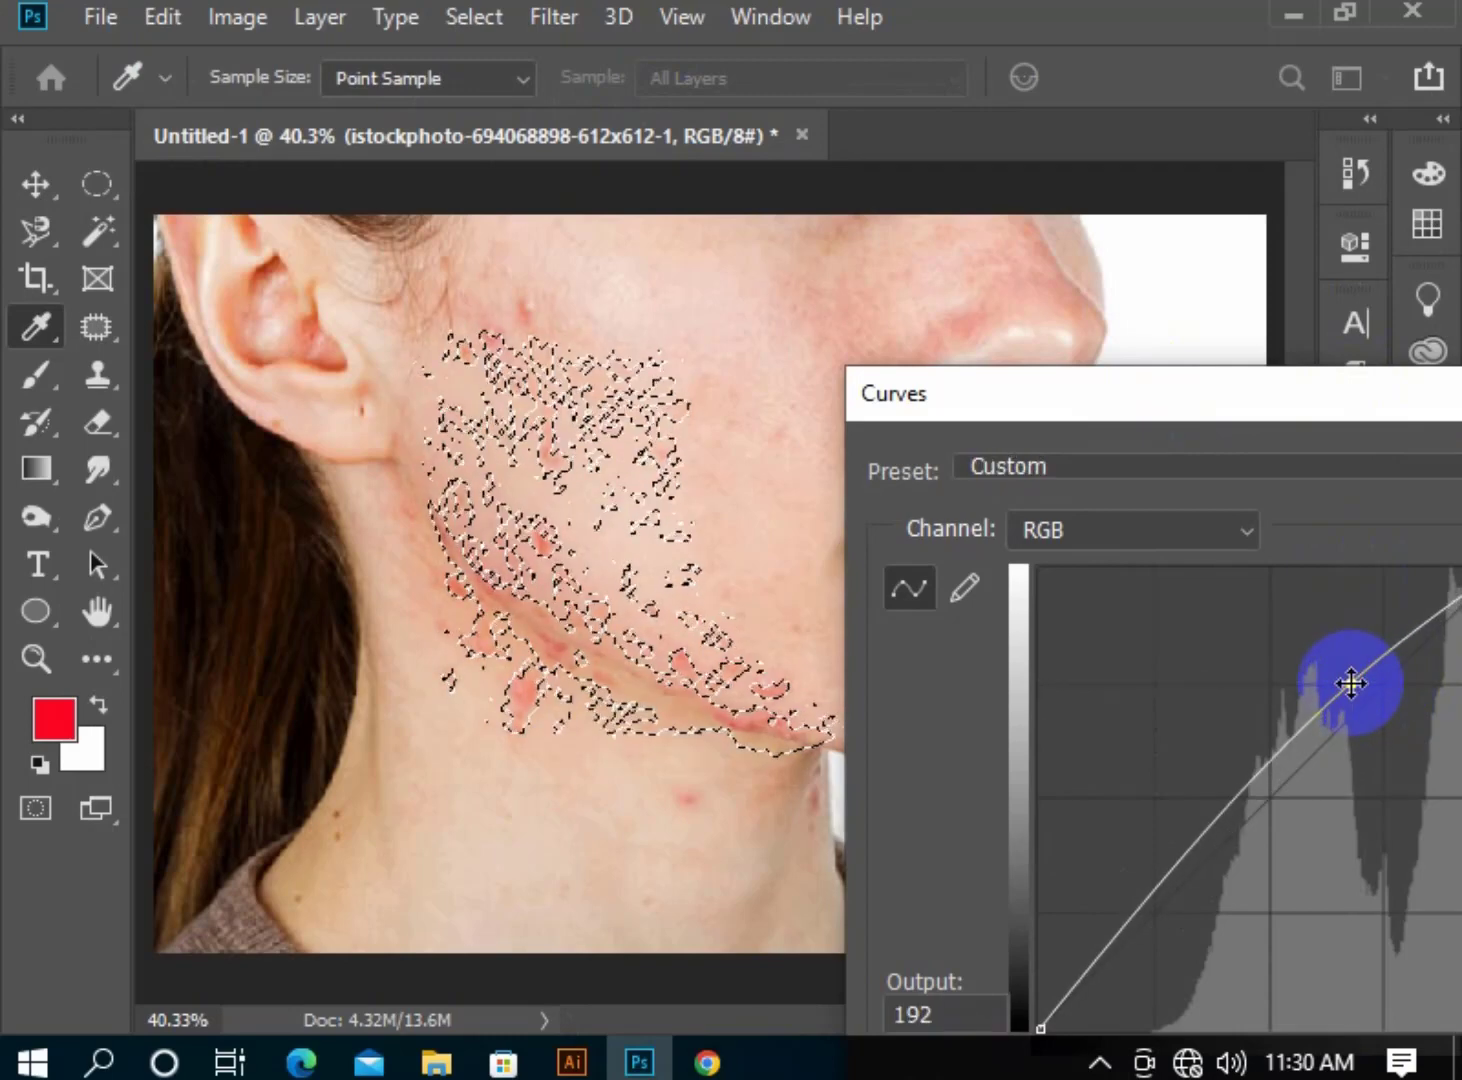
left_click_drag(1237, 395, 597, 382)
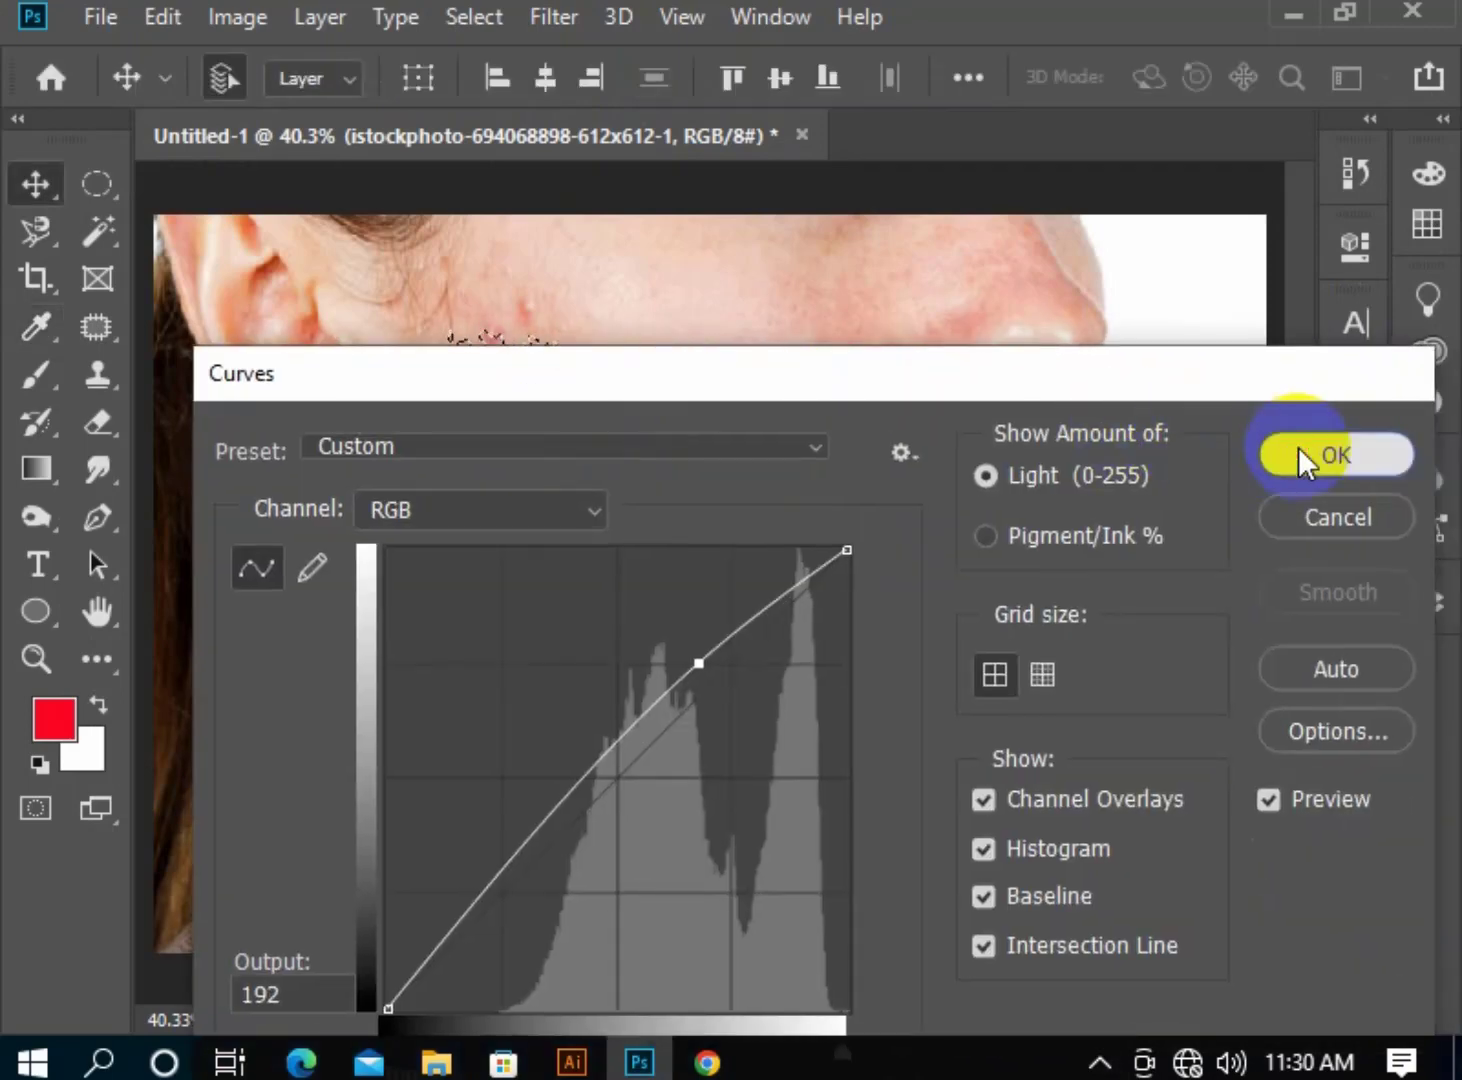
left_click(1300, 452)
key("ctrl+d")
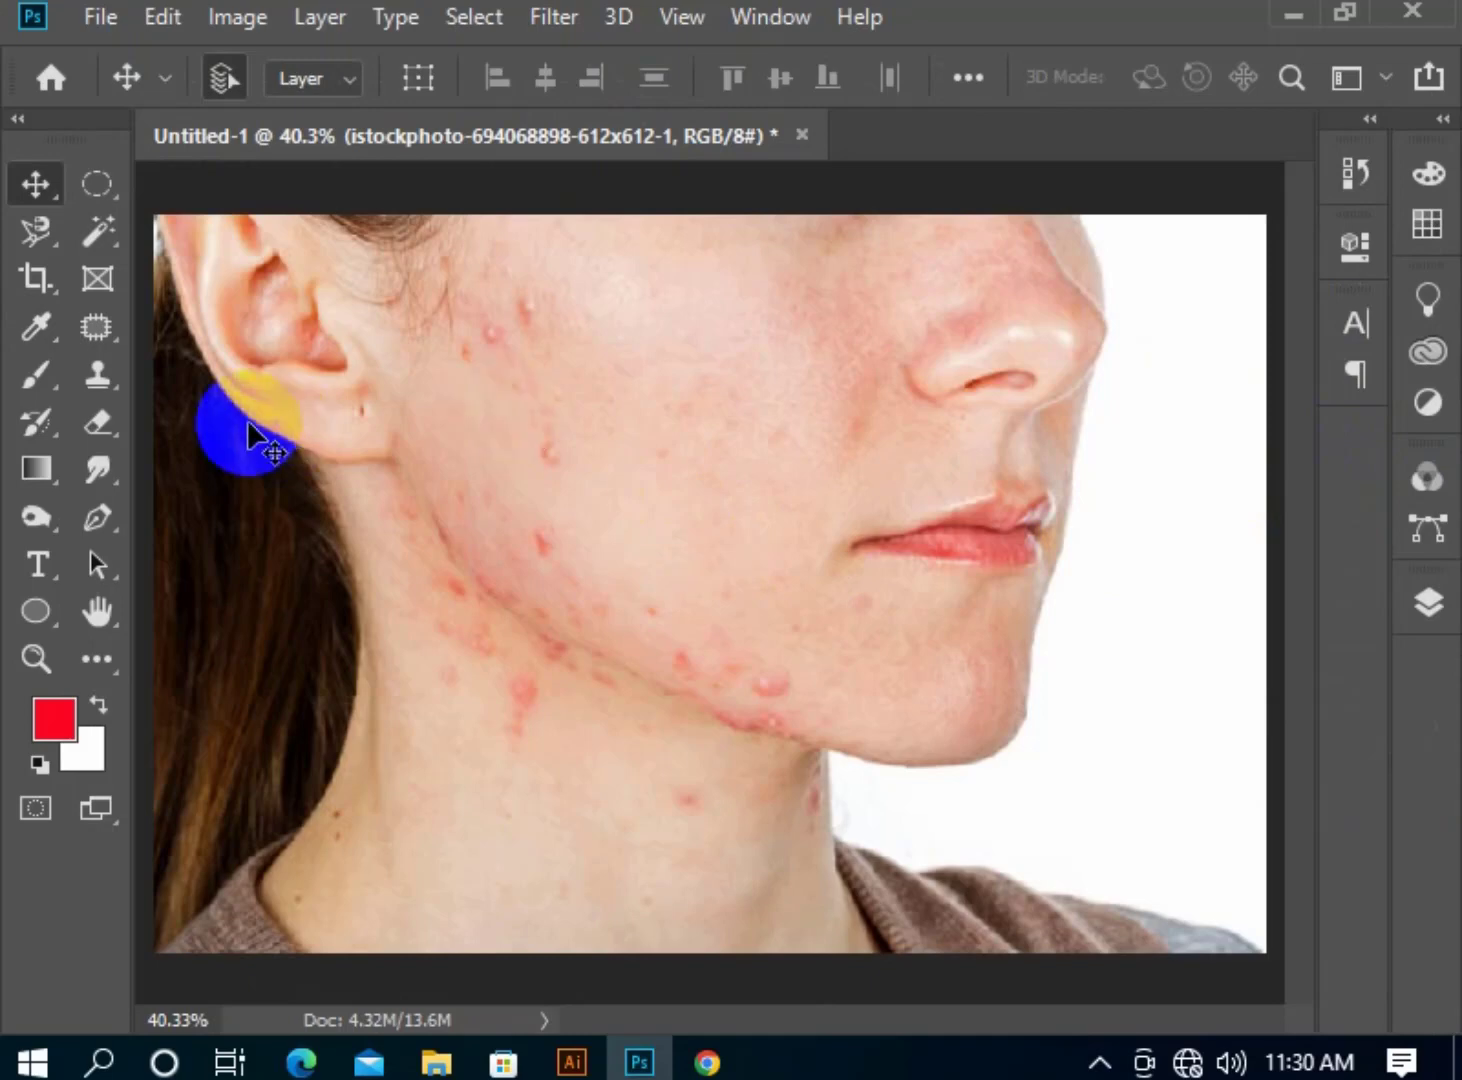
Rasterize the istockphoto smart object layer together with its Curves smart filter.
left_click(1422, 602)
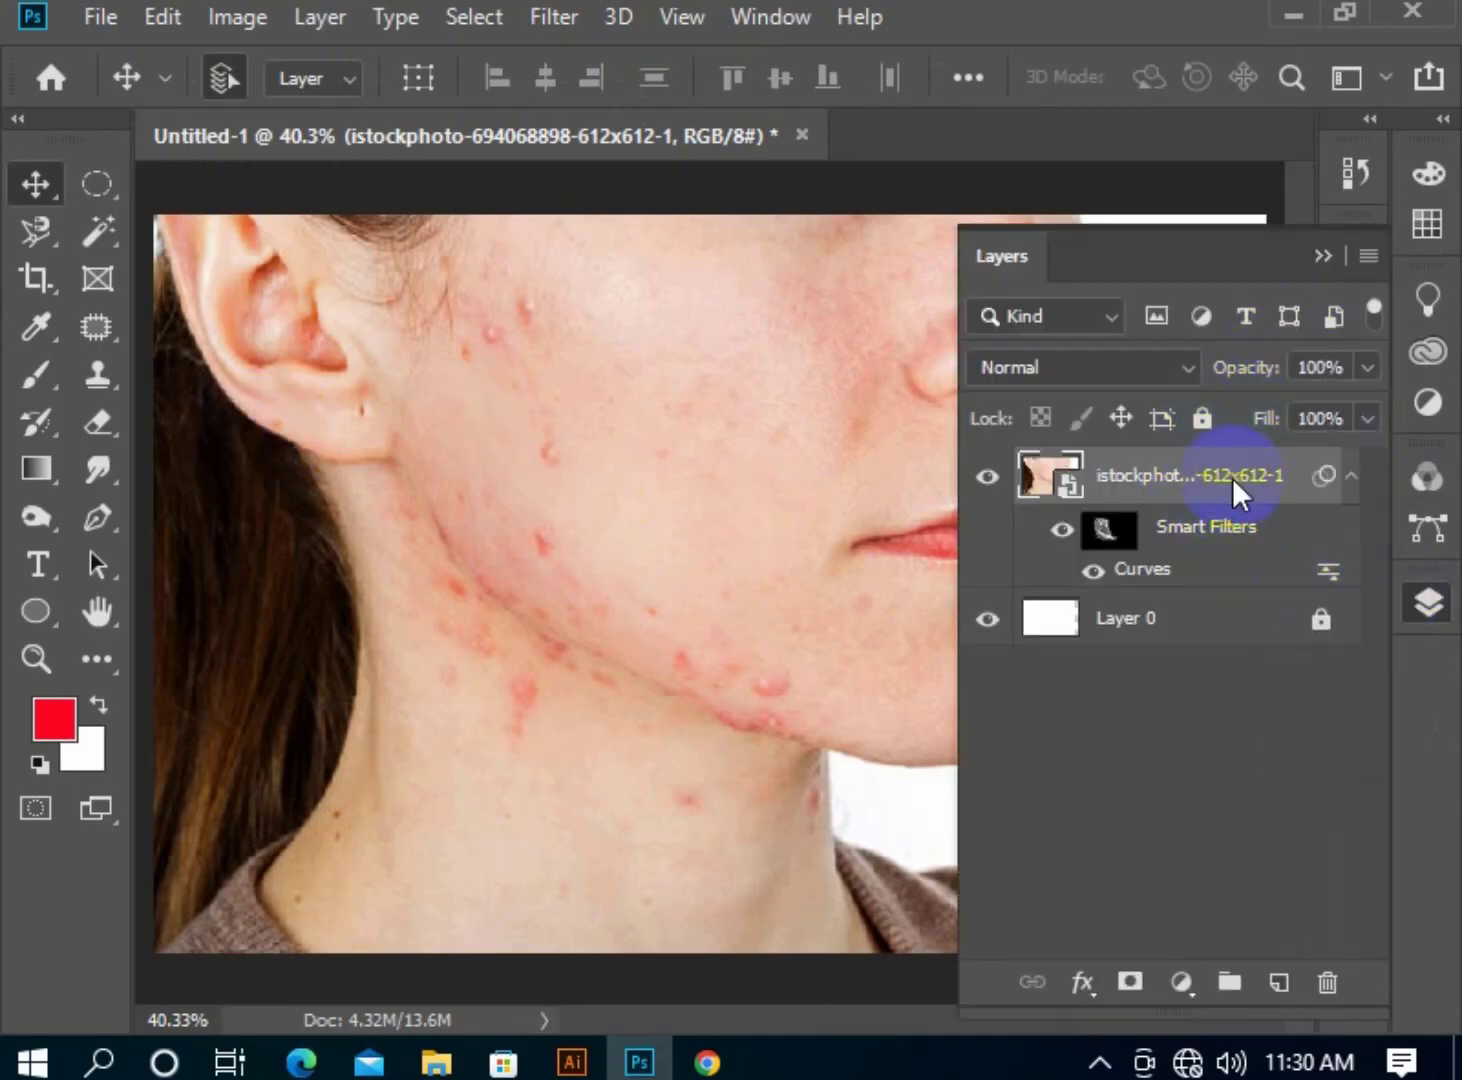
right_click(1233, 492)
left_click(889, 639)
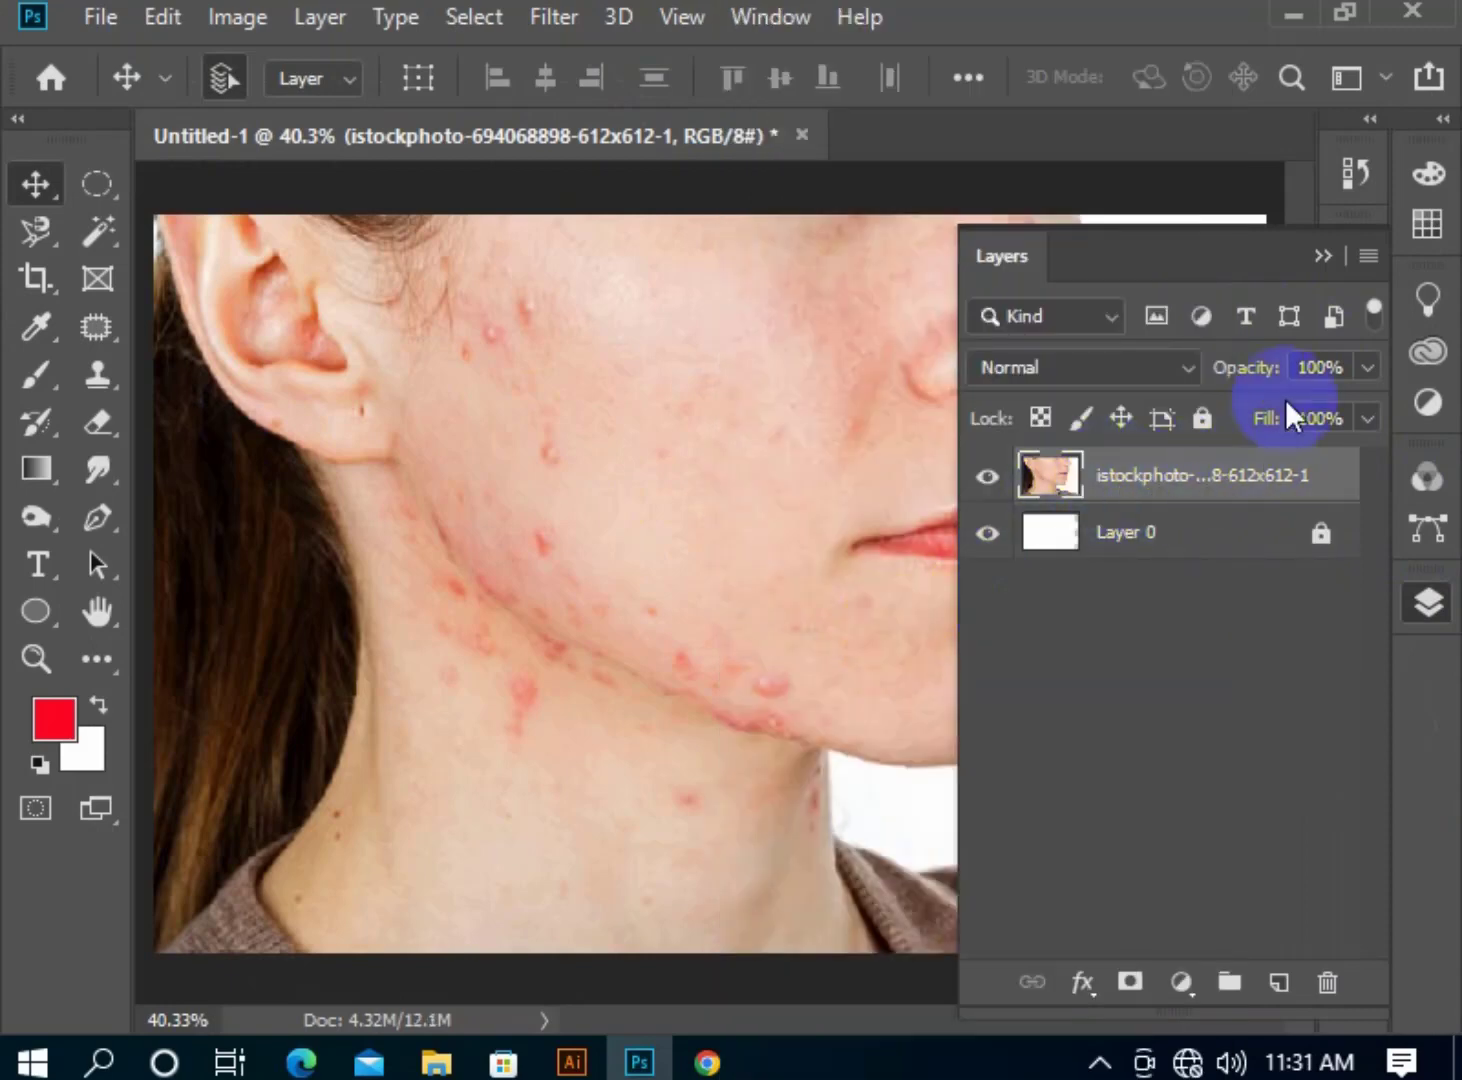
left_click(1323, 257)
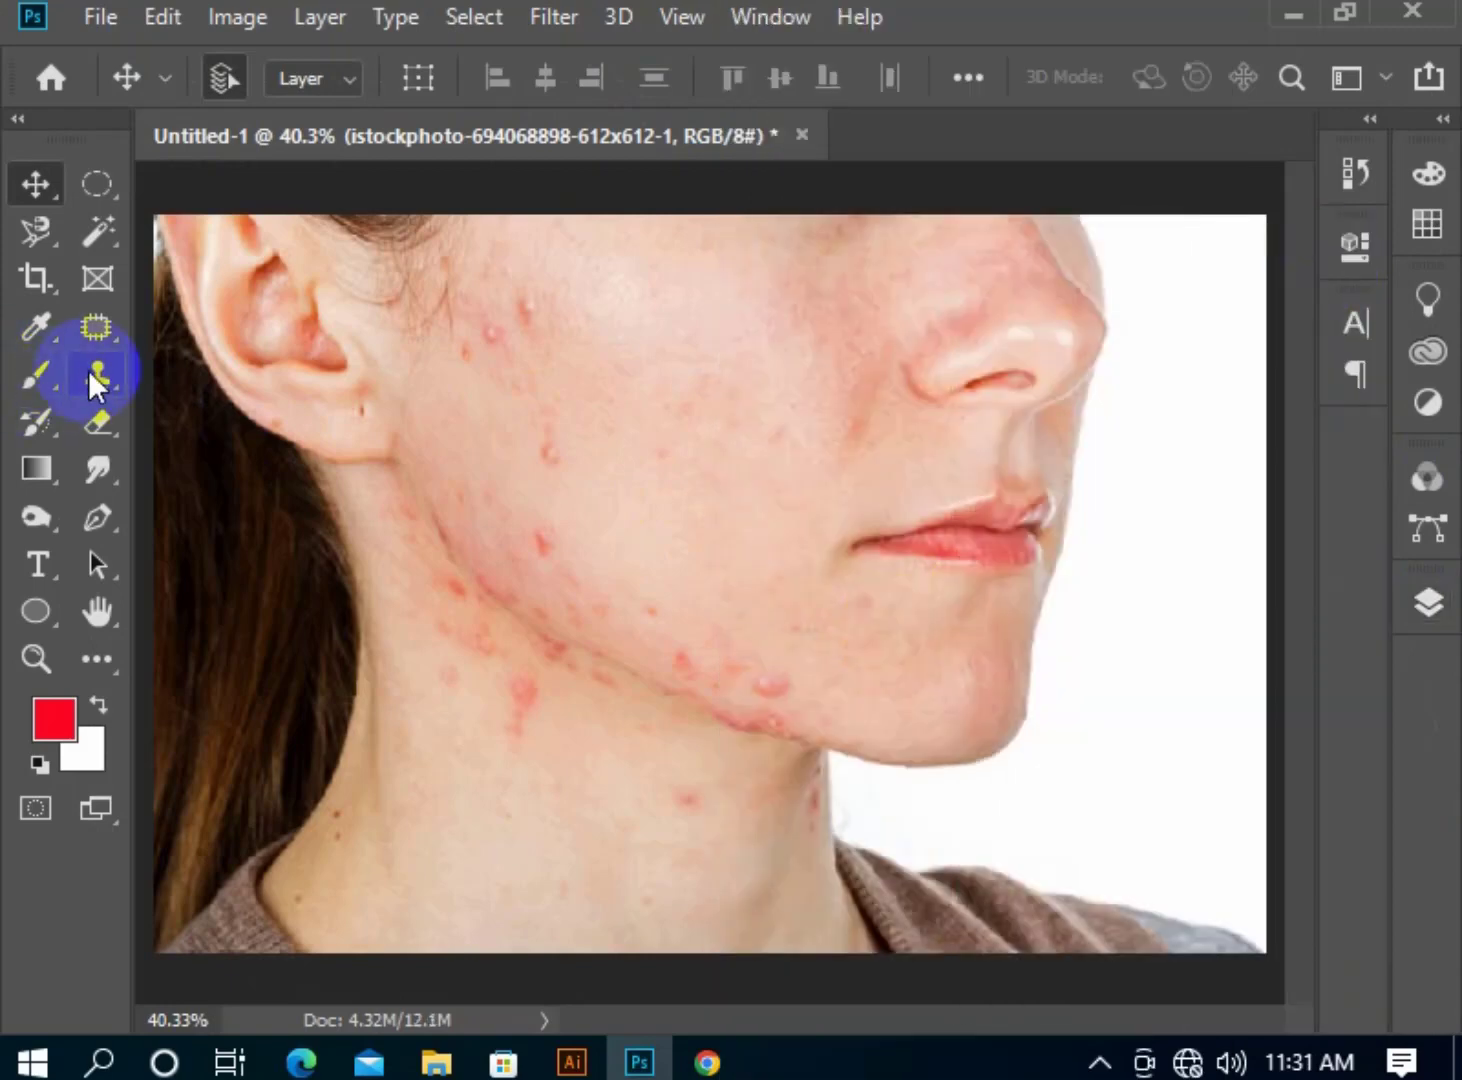
Remove the red blemishes on the cheek, jaw and neck with the Spot Healing Brush, reducing its size from 90 to 60.
left_click(80, 326)
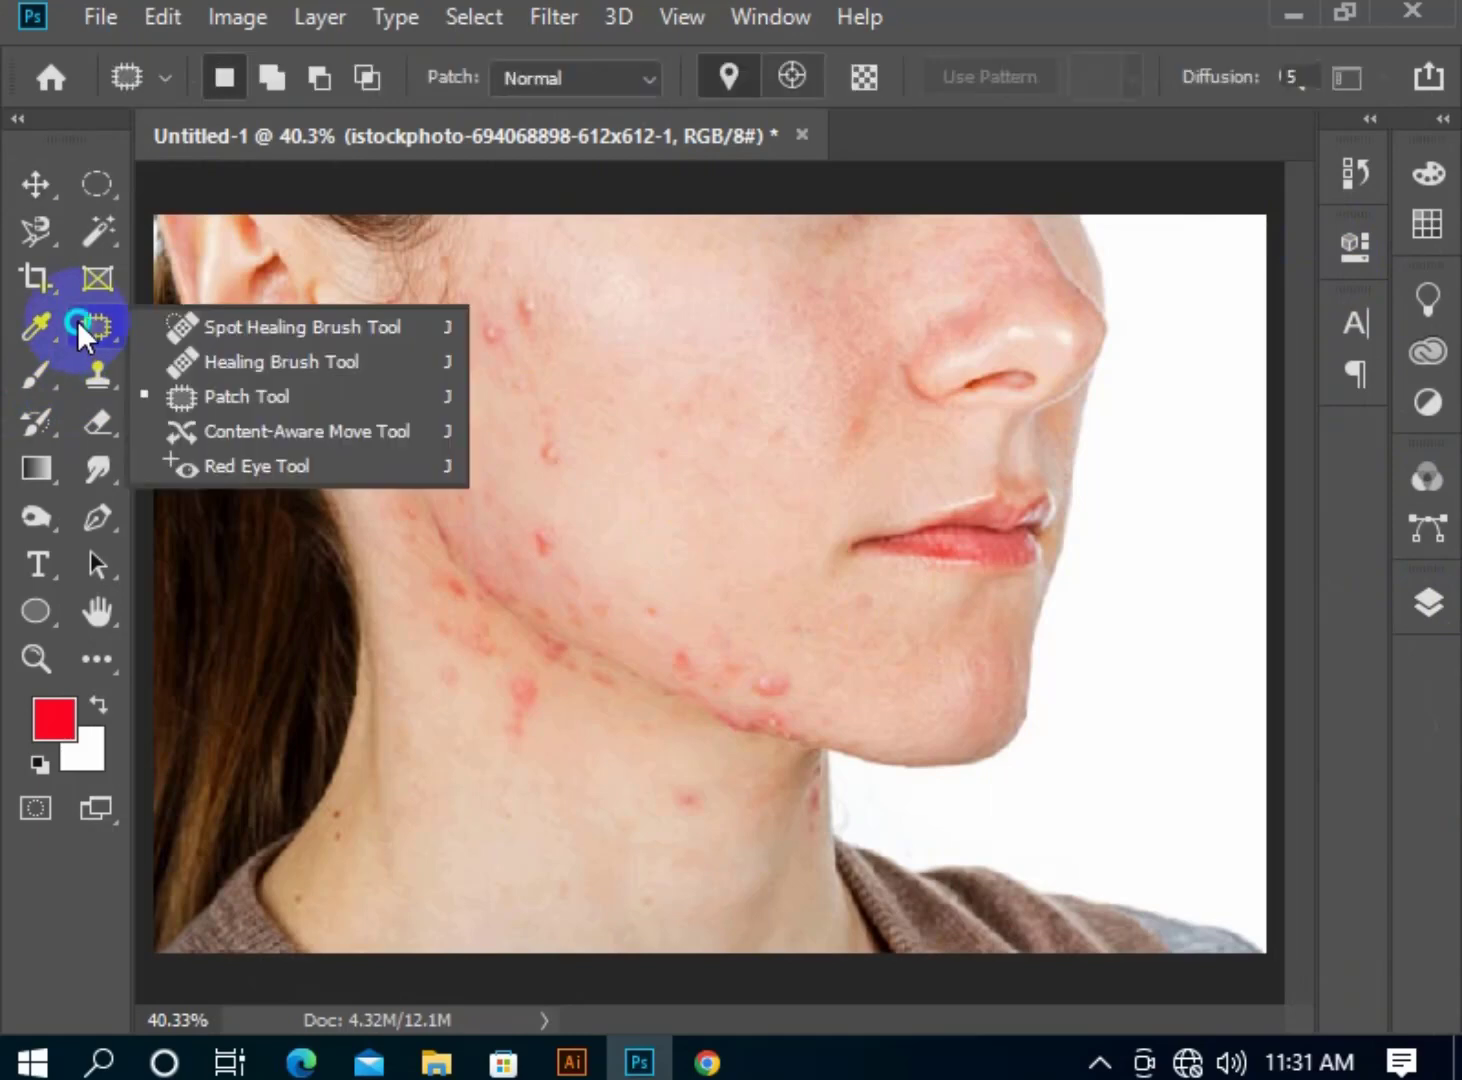
left_click(279, 322)
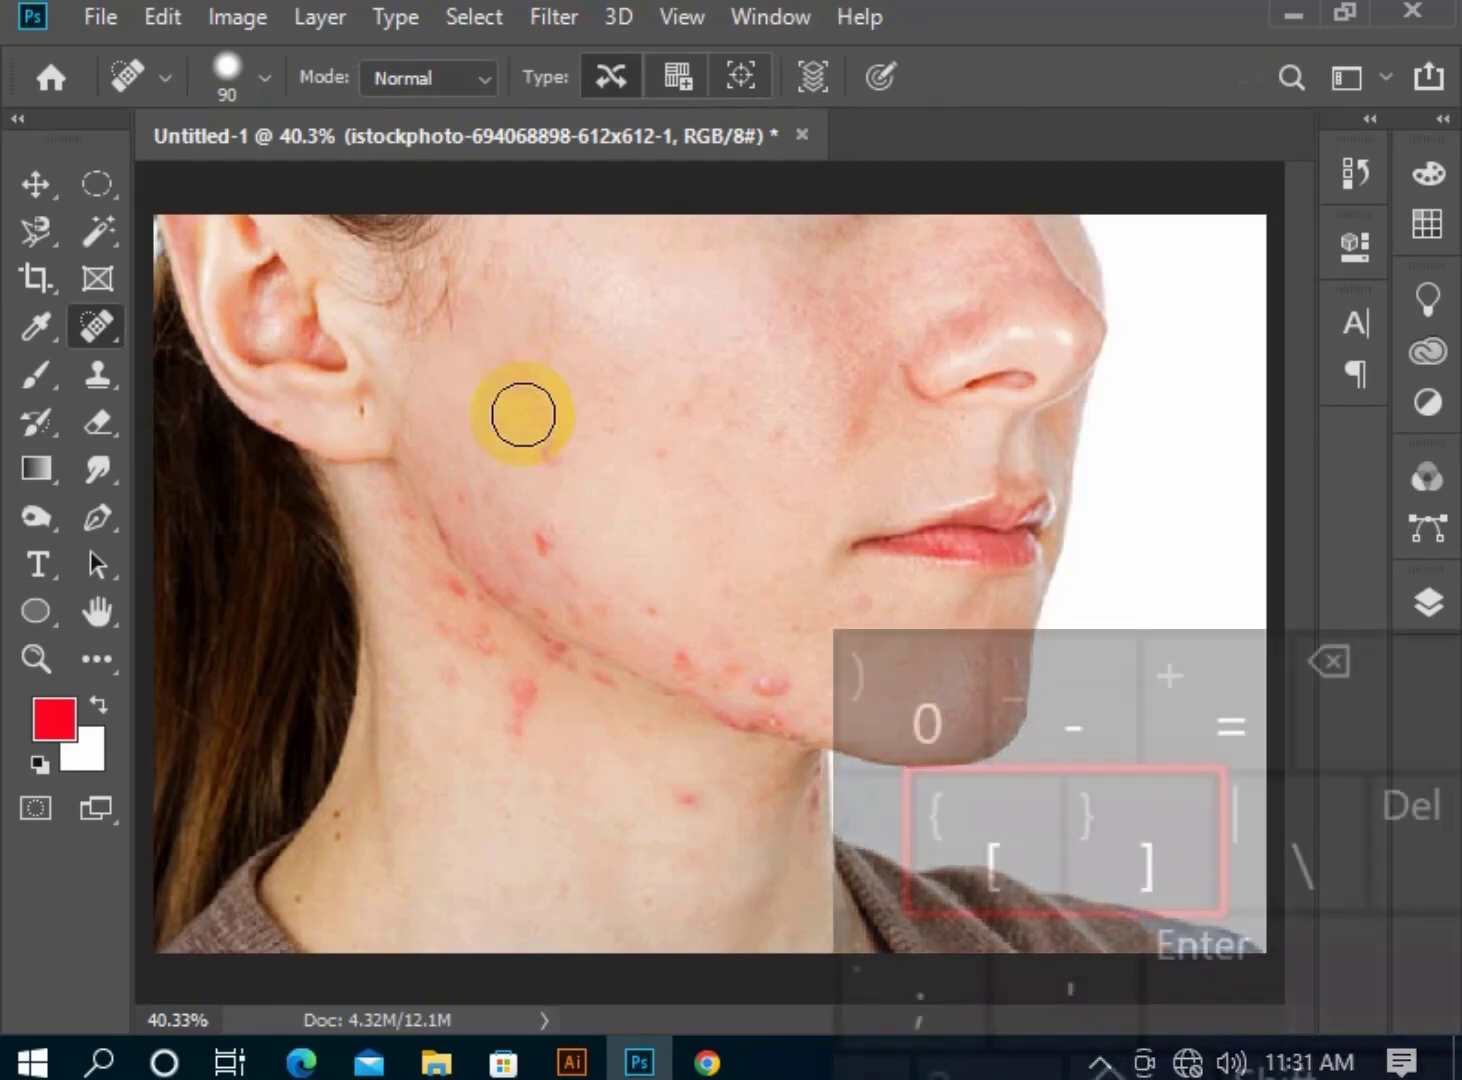
left_click(553, 439)
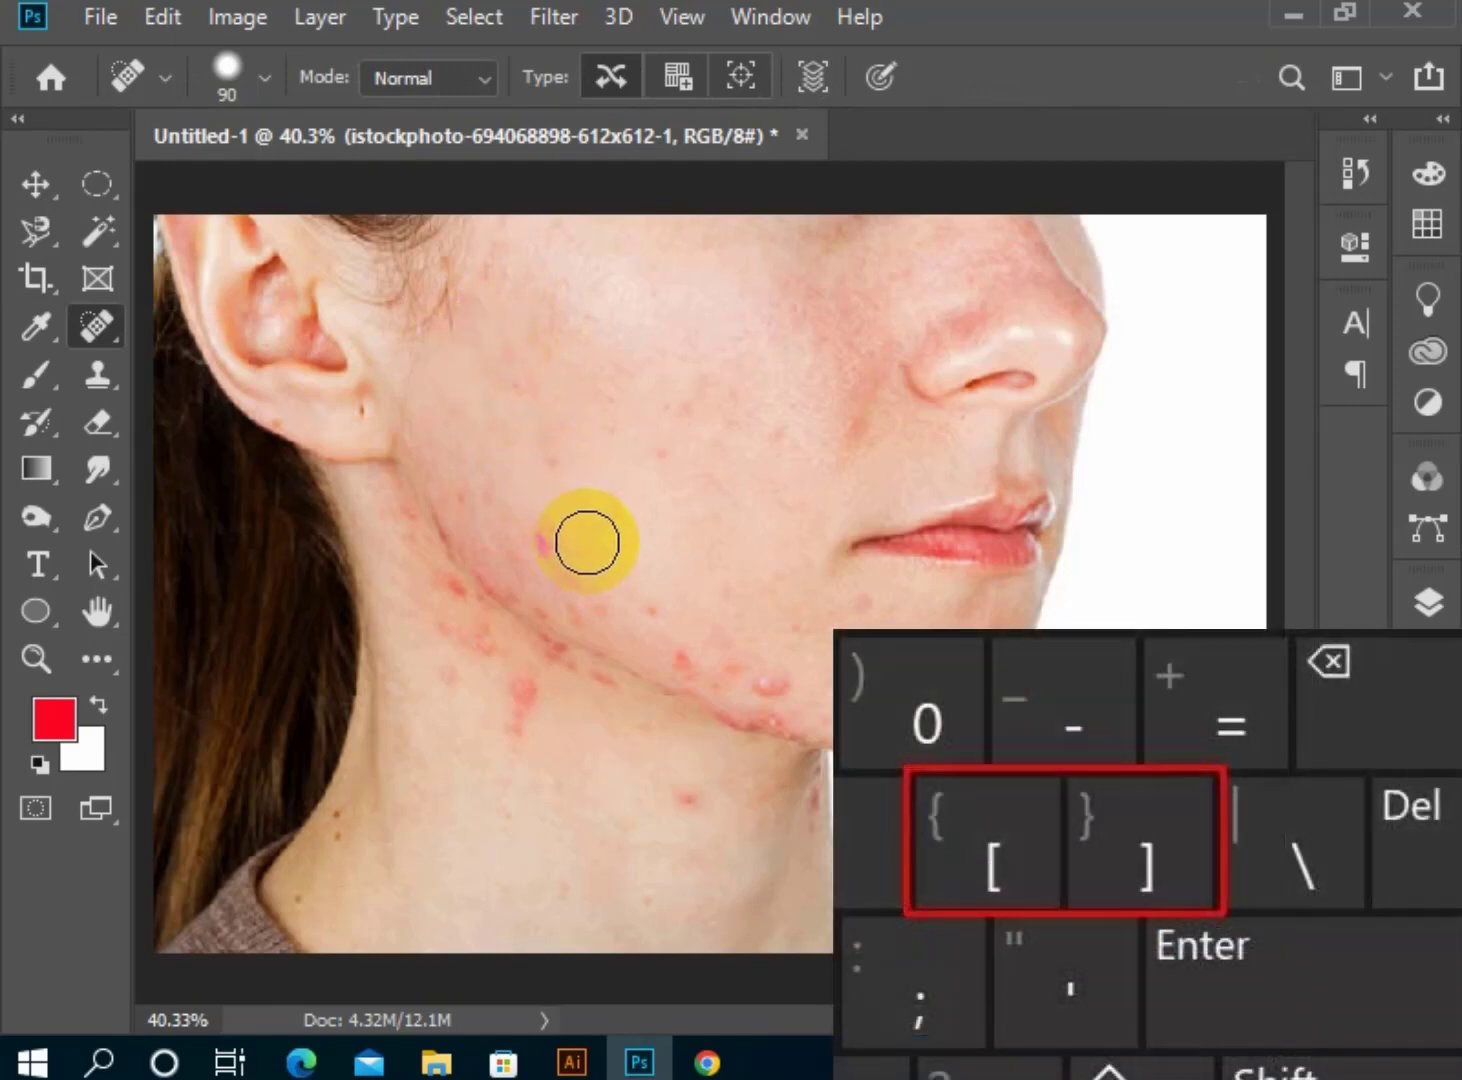
key("bracketleft")
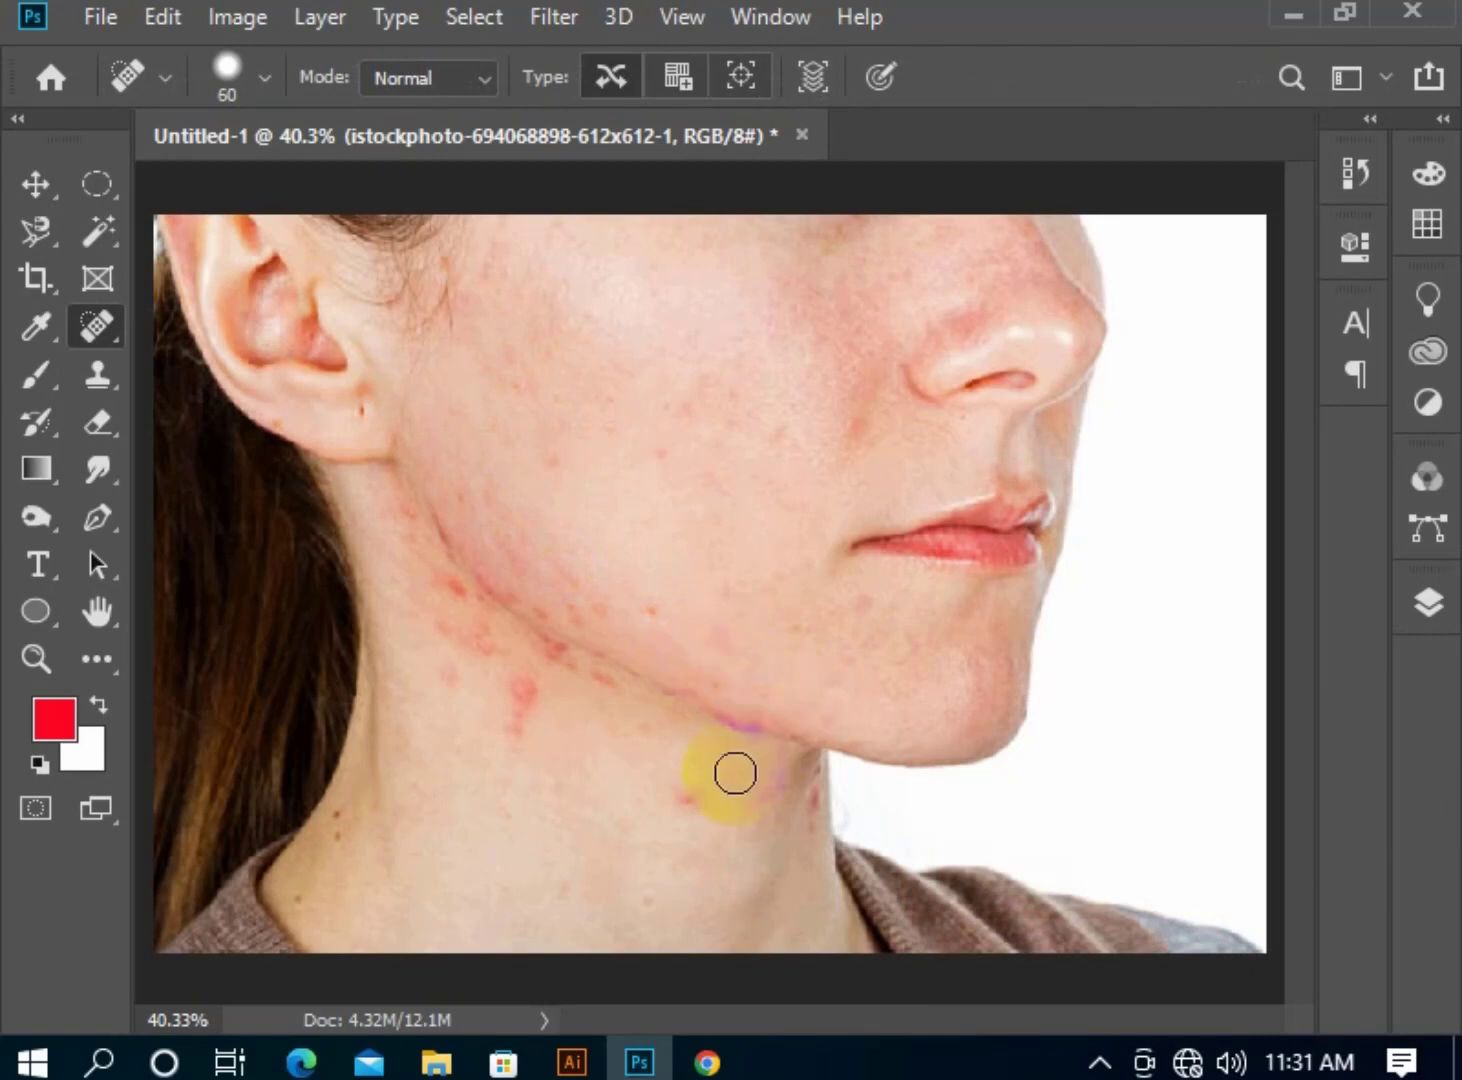
left_click(690, 798)
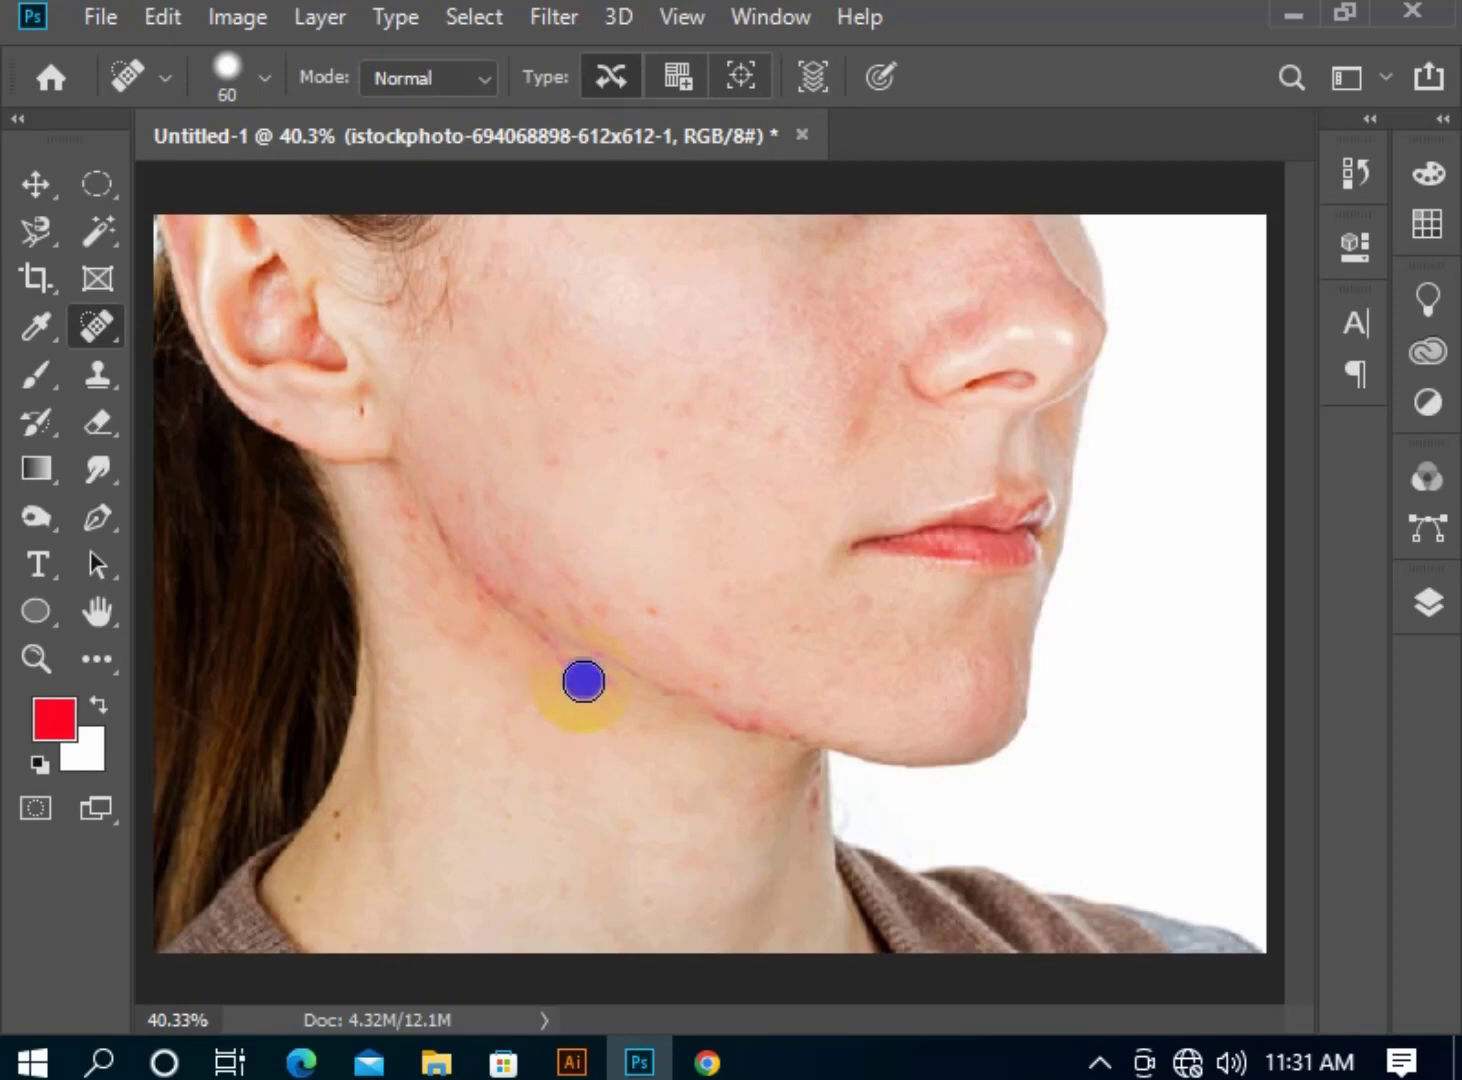
Heal the remaining marks at the neck edge and the jawline crease with the Spot Healing Brush at sizes 40 and 35.
scroll(799, 783, "up", 6)
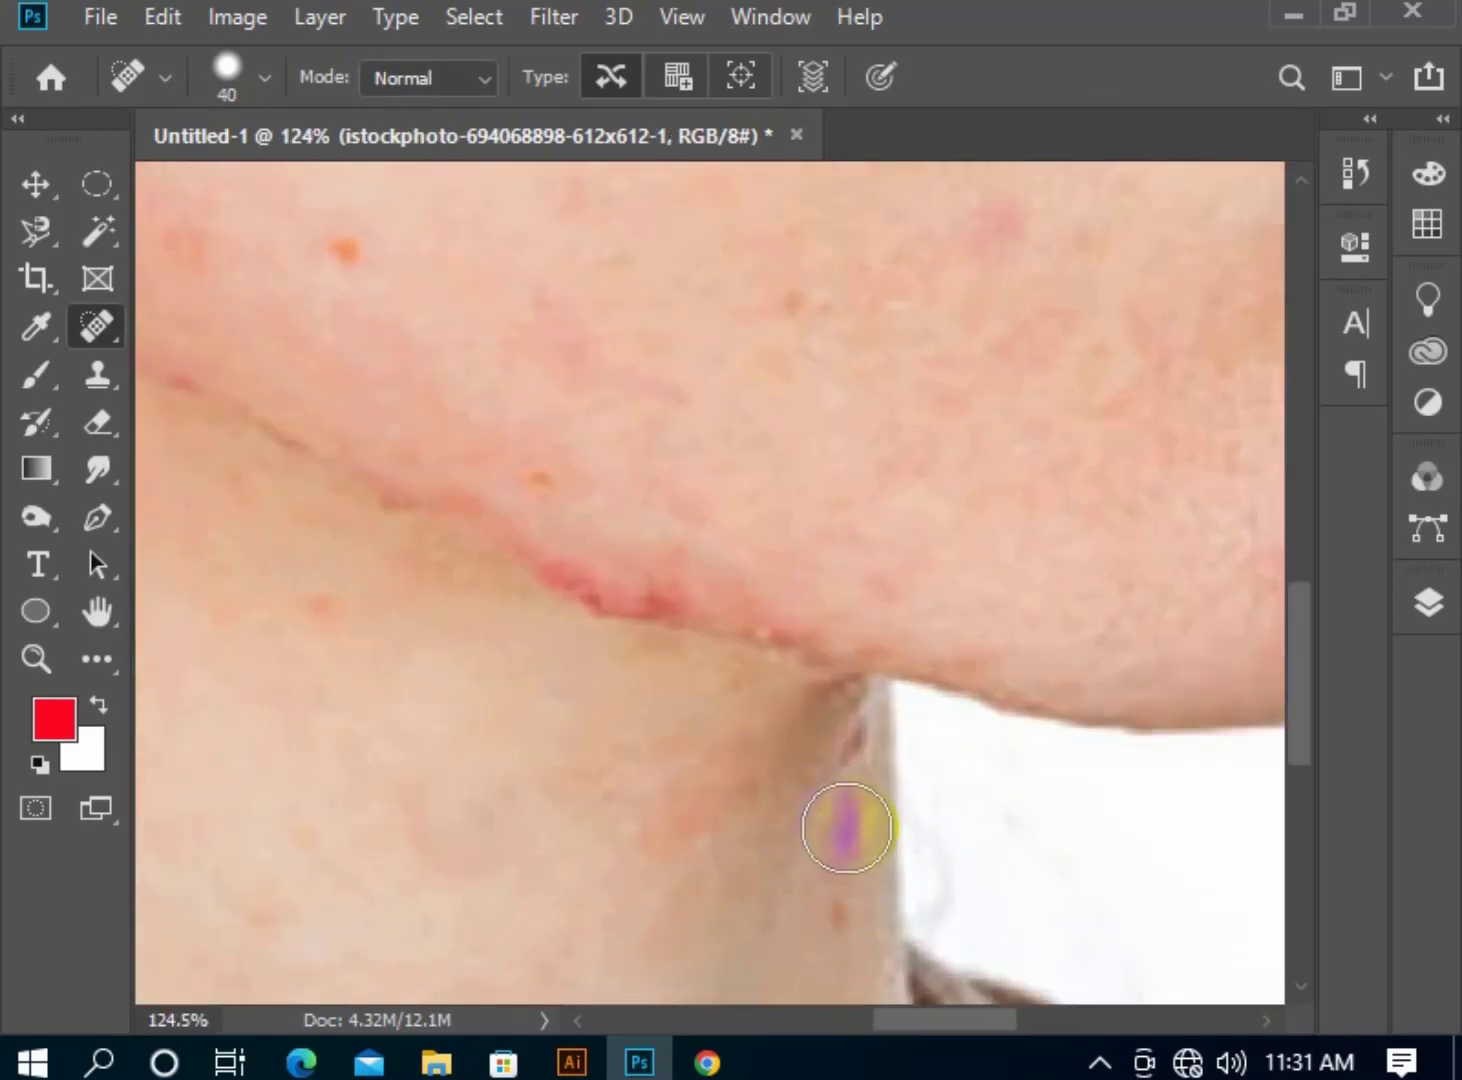
left_click_drag(847, 817, 843, 903)
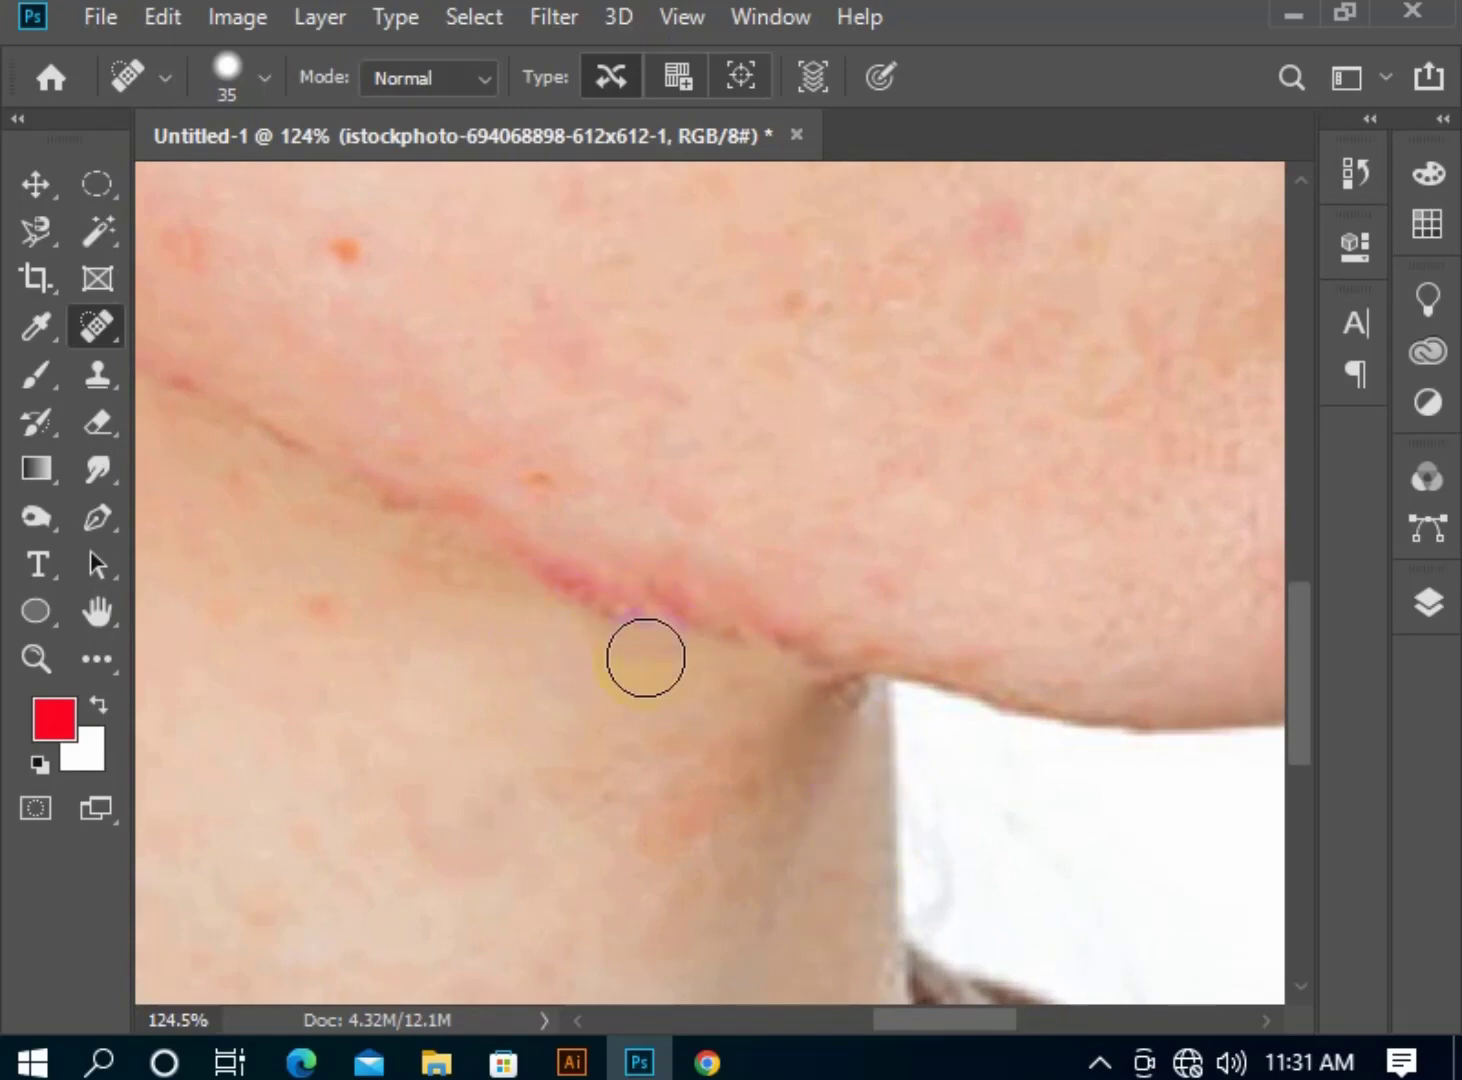
scroll(611, 627, "down", 5)
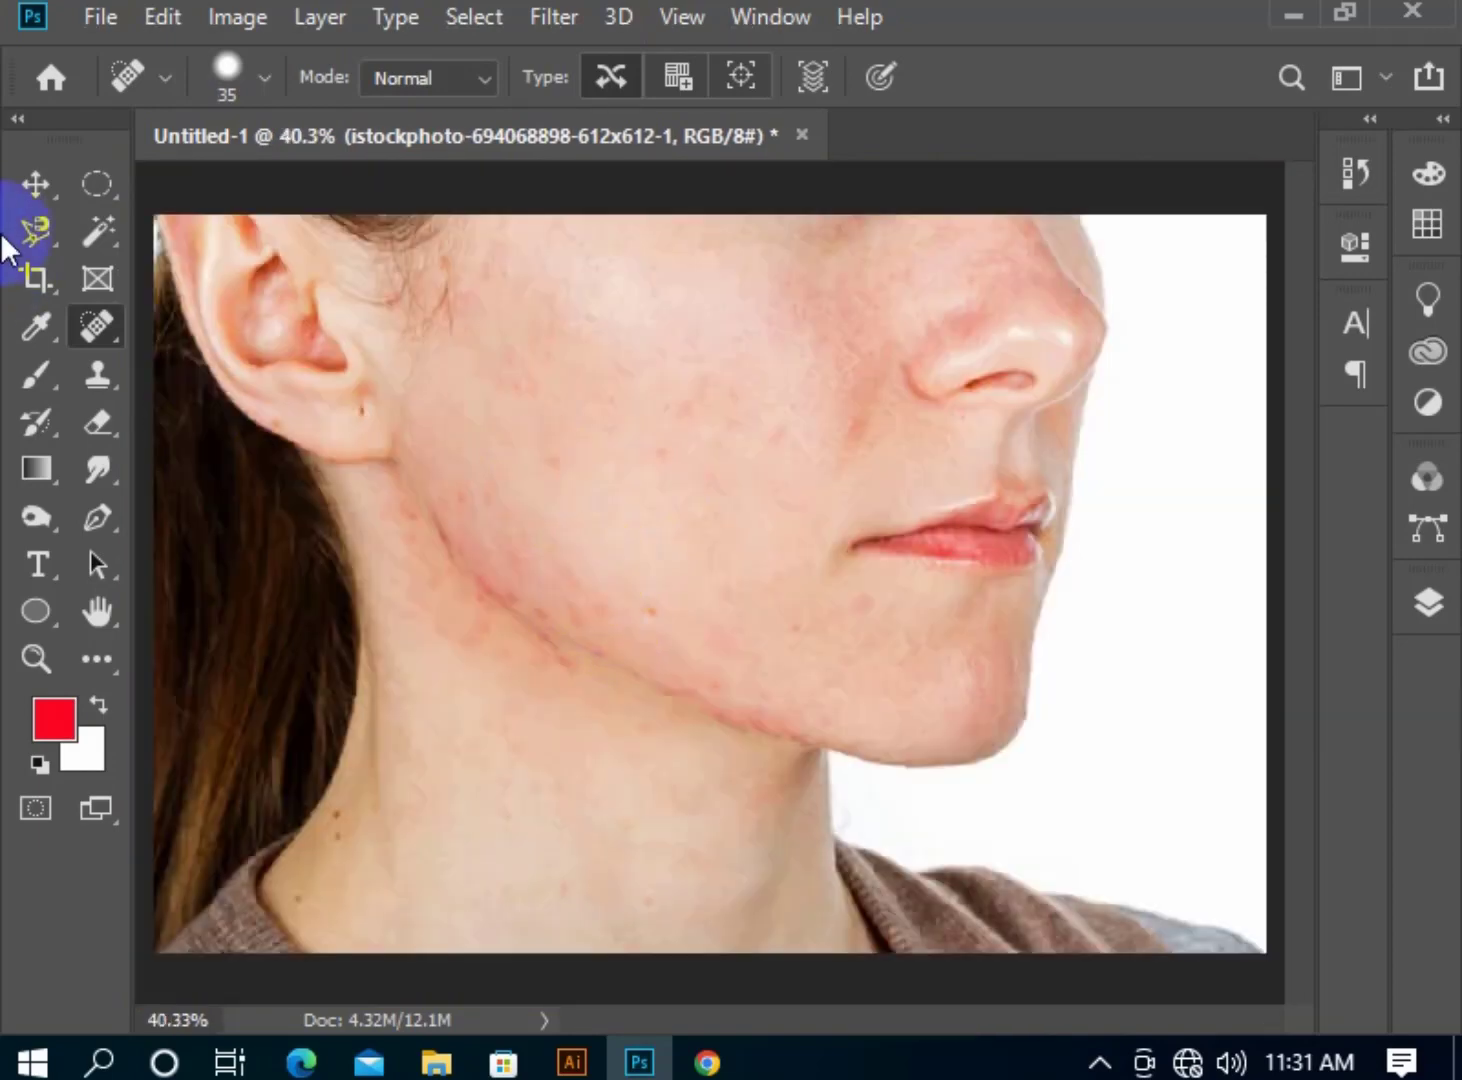
left_click(33, 184)
scroll(385, 341, "down", 1)
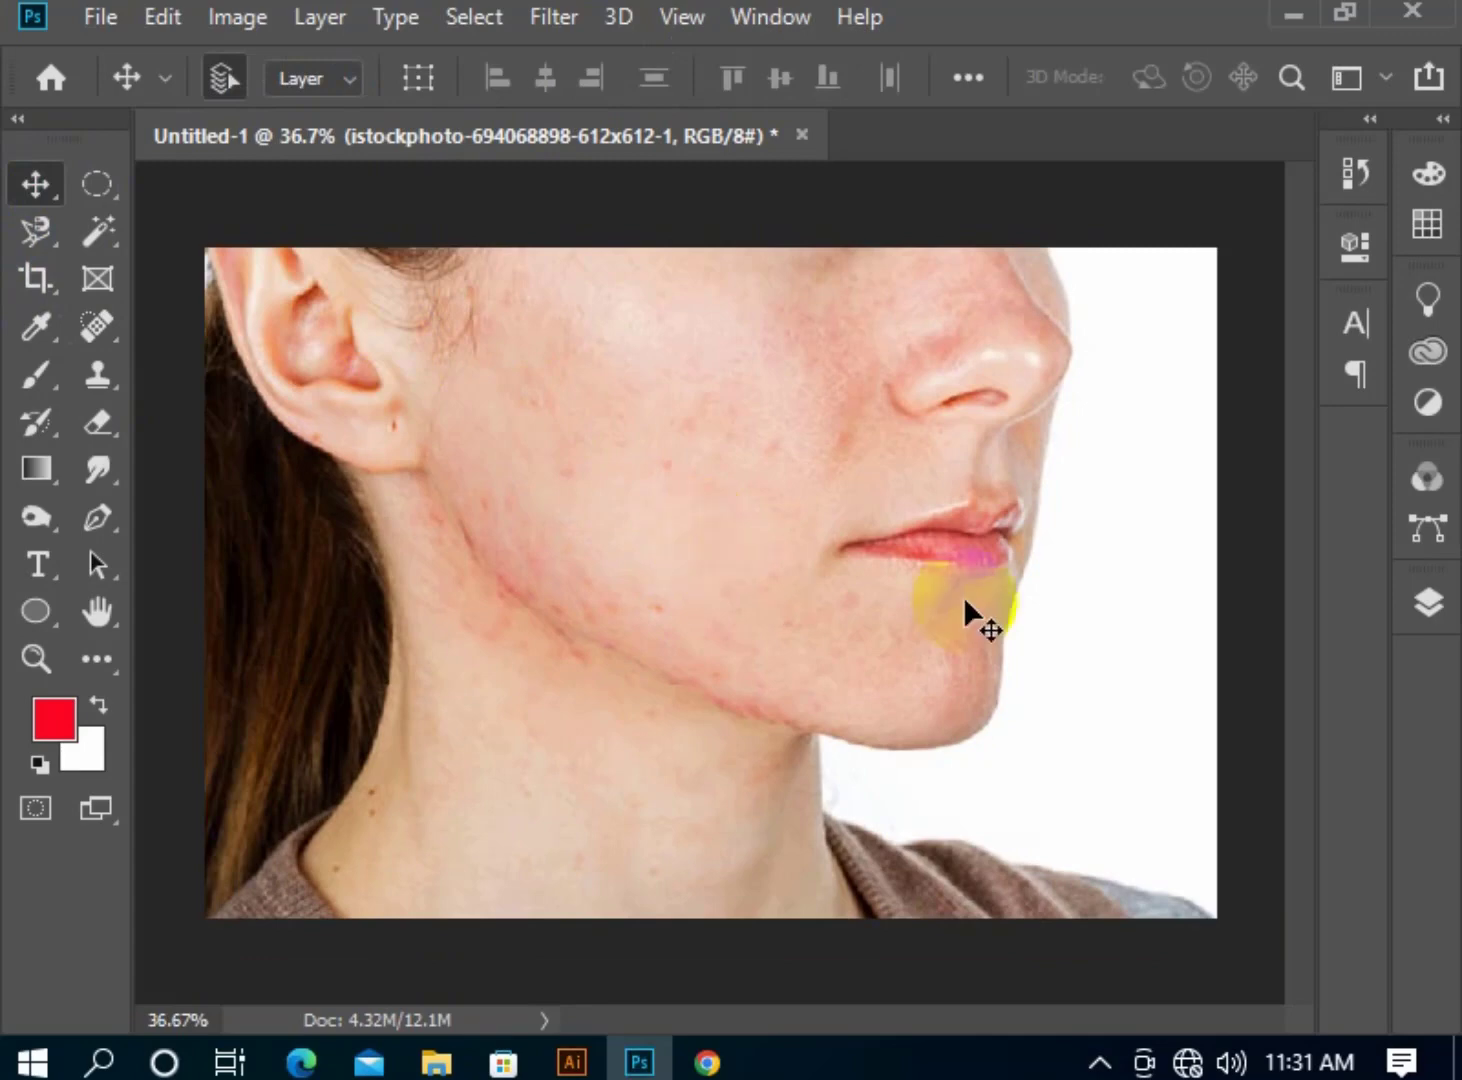
Add a white (ffffff) Solid Color fill layer above the istockphoto layer.
left_click(1420, 605)
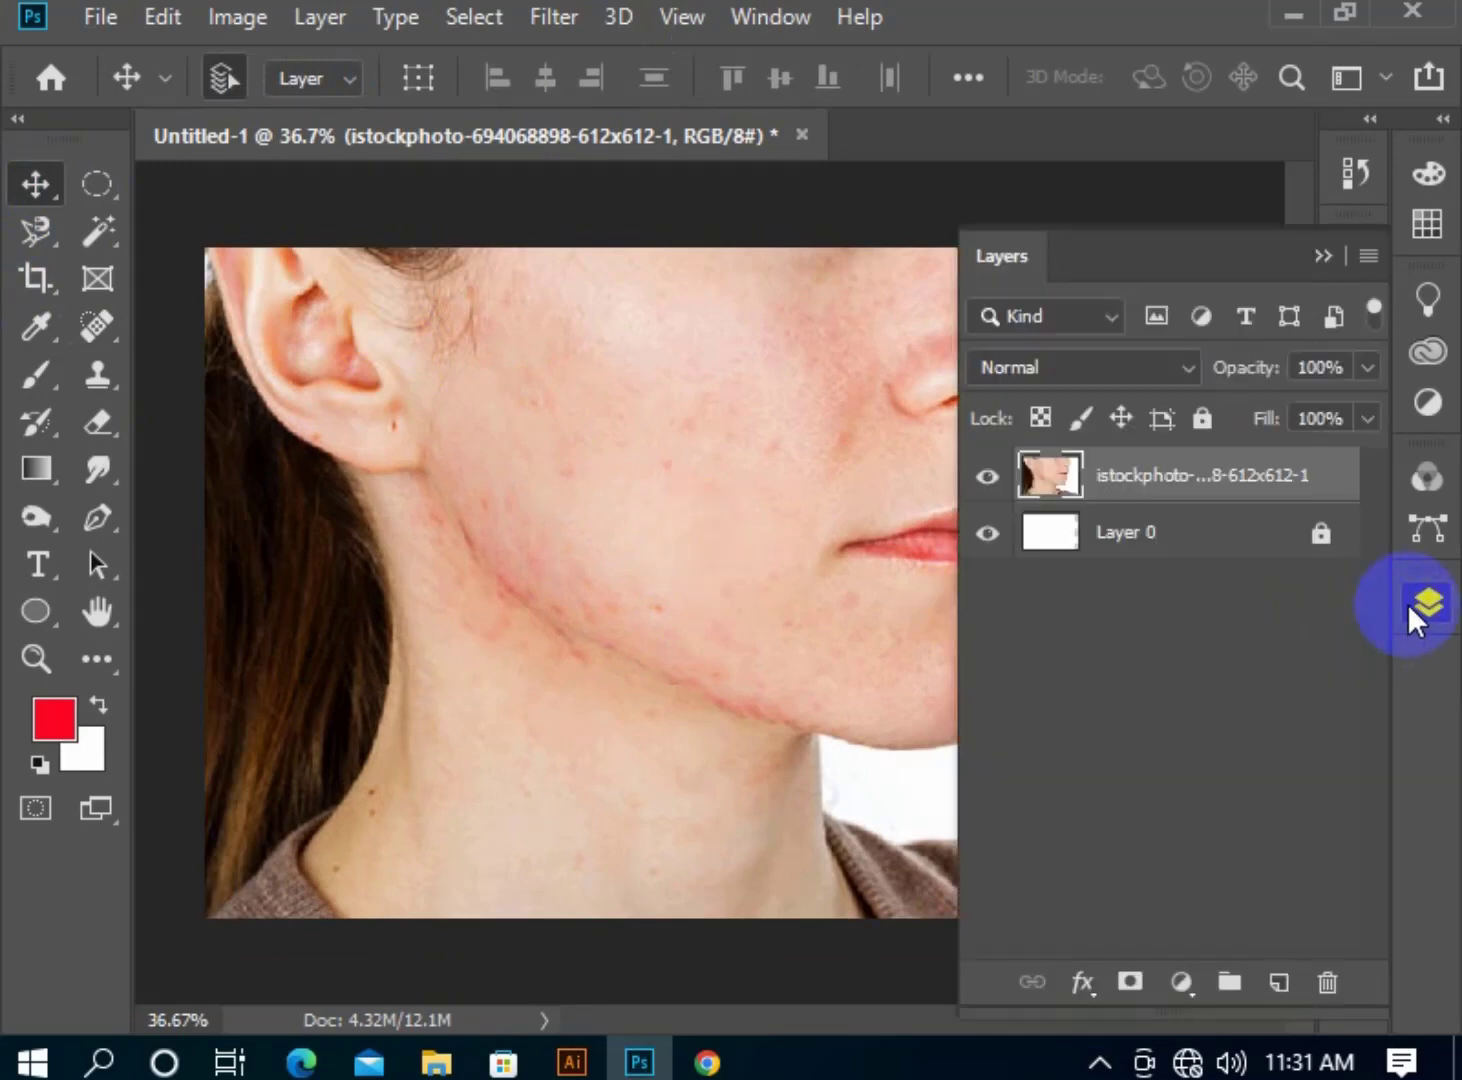
left_click(1180, 985)
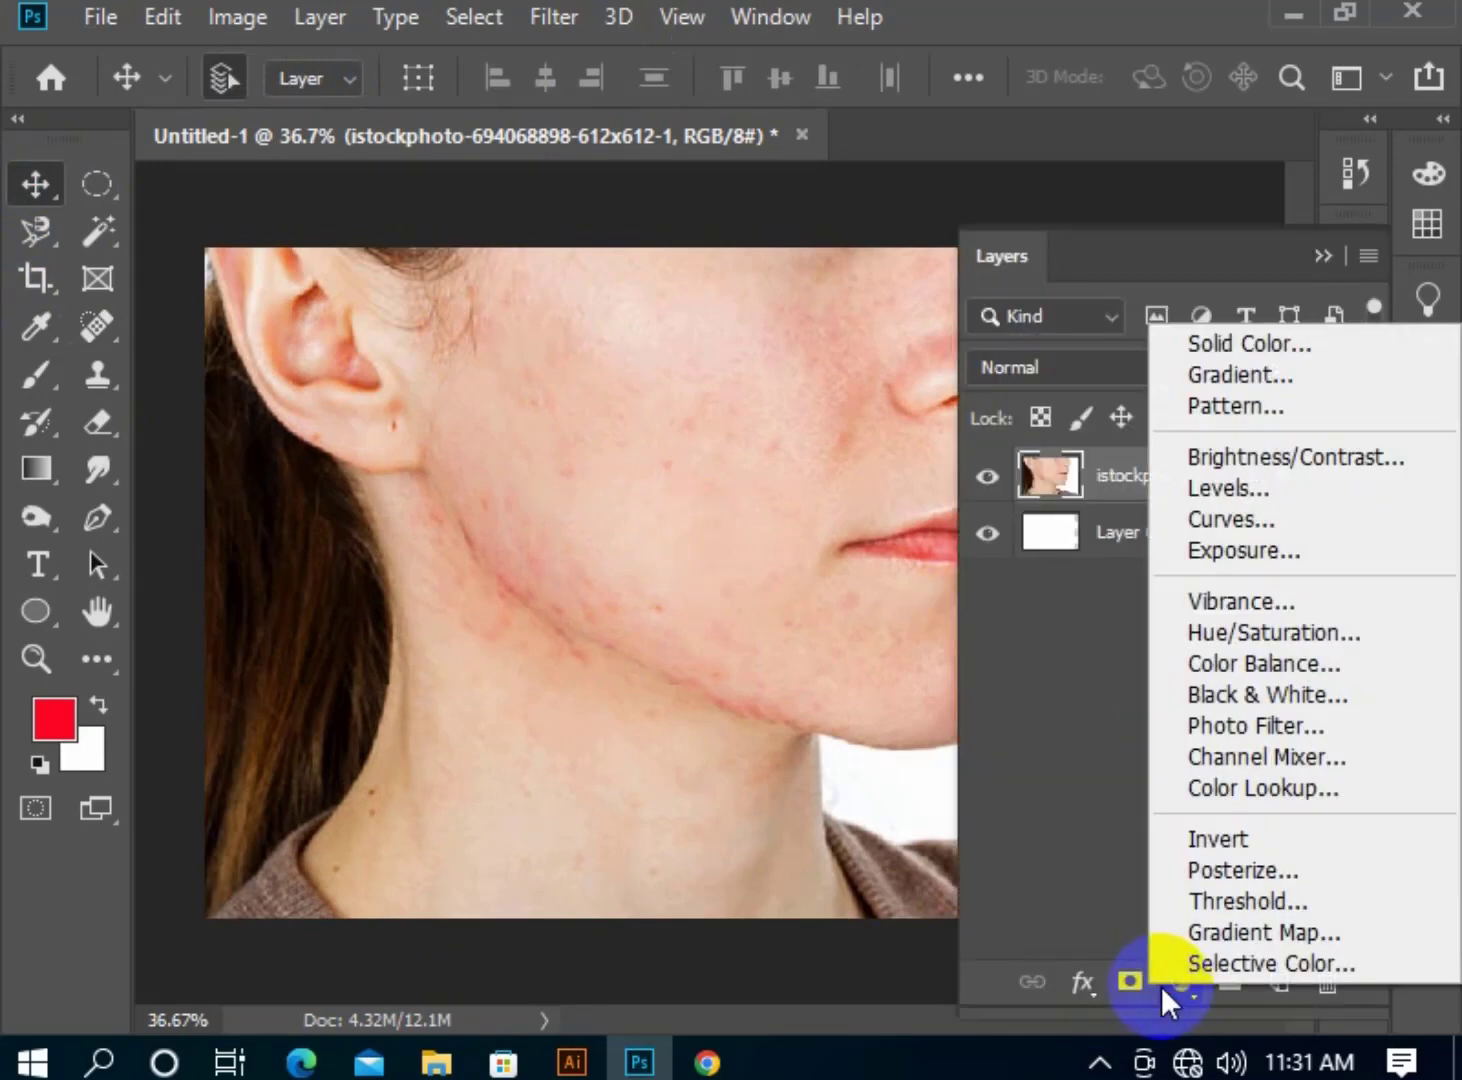
left_click(1159, 986)
left_click(1161, 988)
left_click(1240, 339)
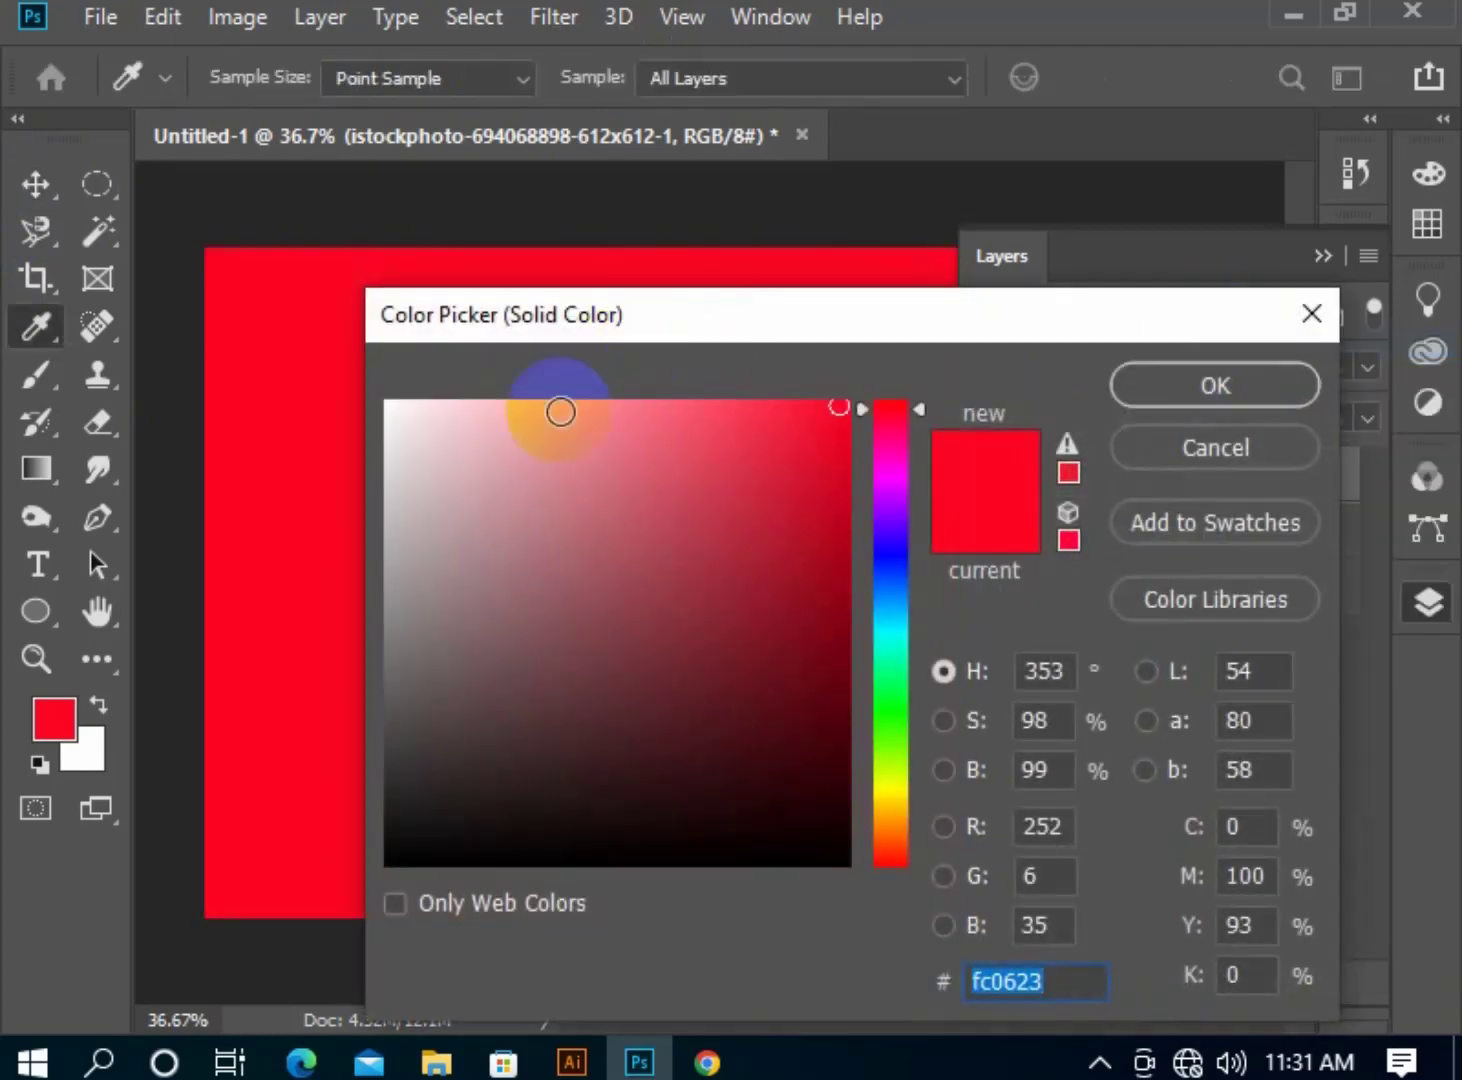
left_click_drag(559, 412, 319, 375)
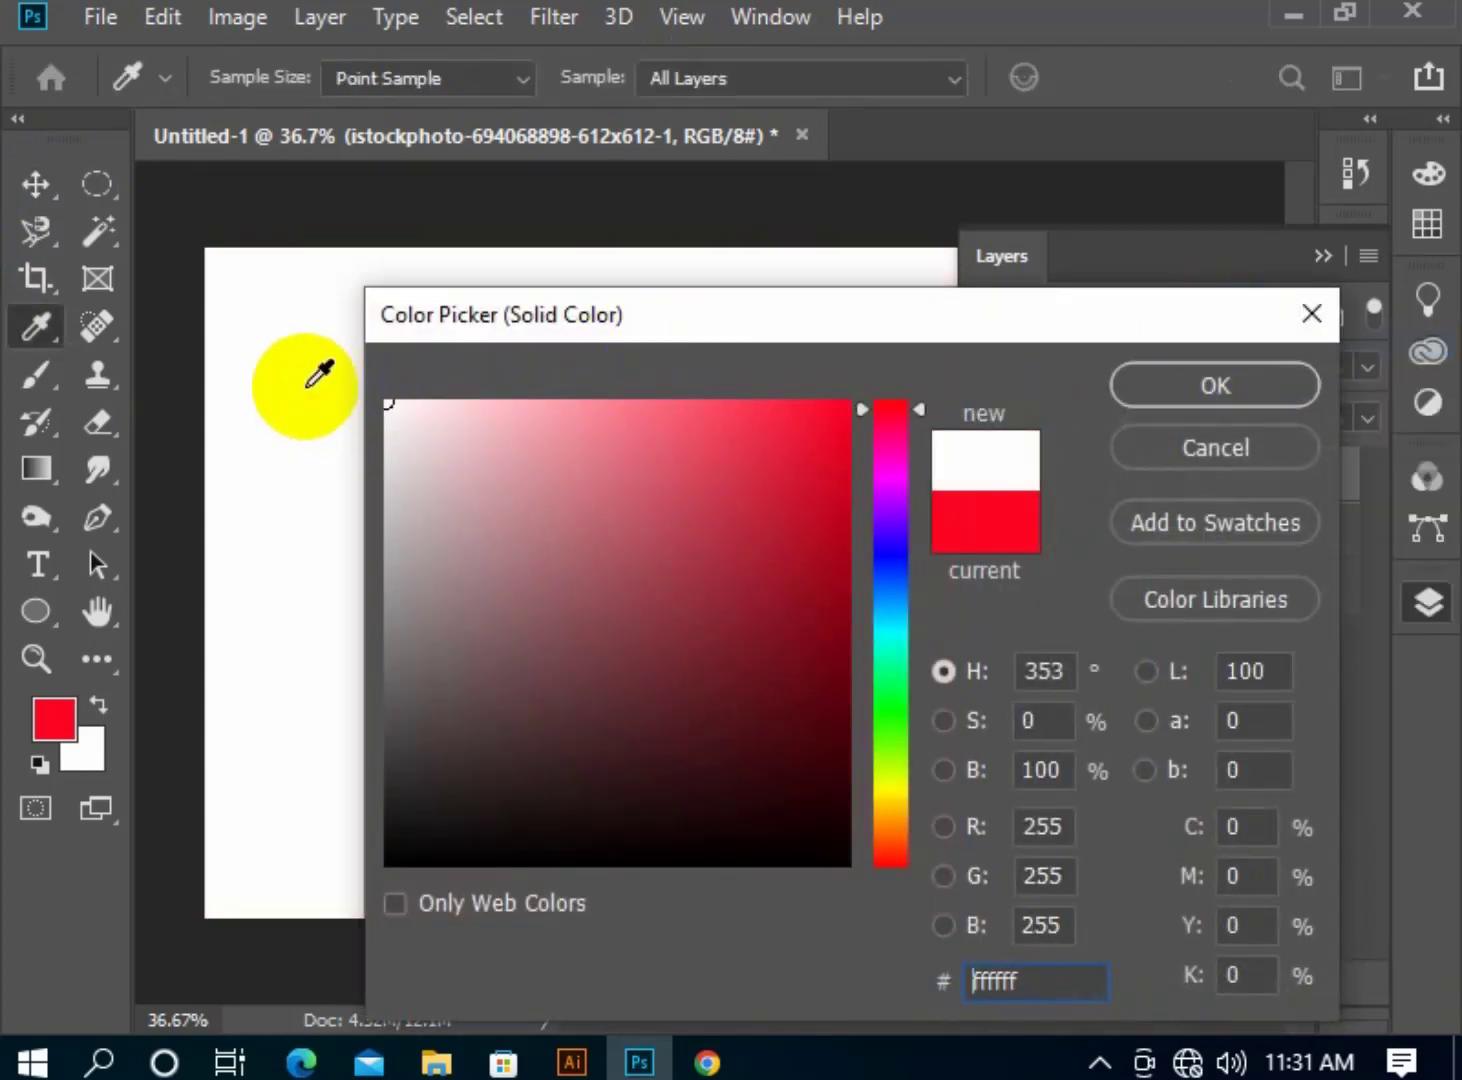
left_click(1170, 386)
Set the color fill layer's blend mode to Soft Light and invert its layer mask to black.
left_click(1076, 369)
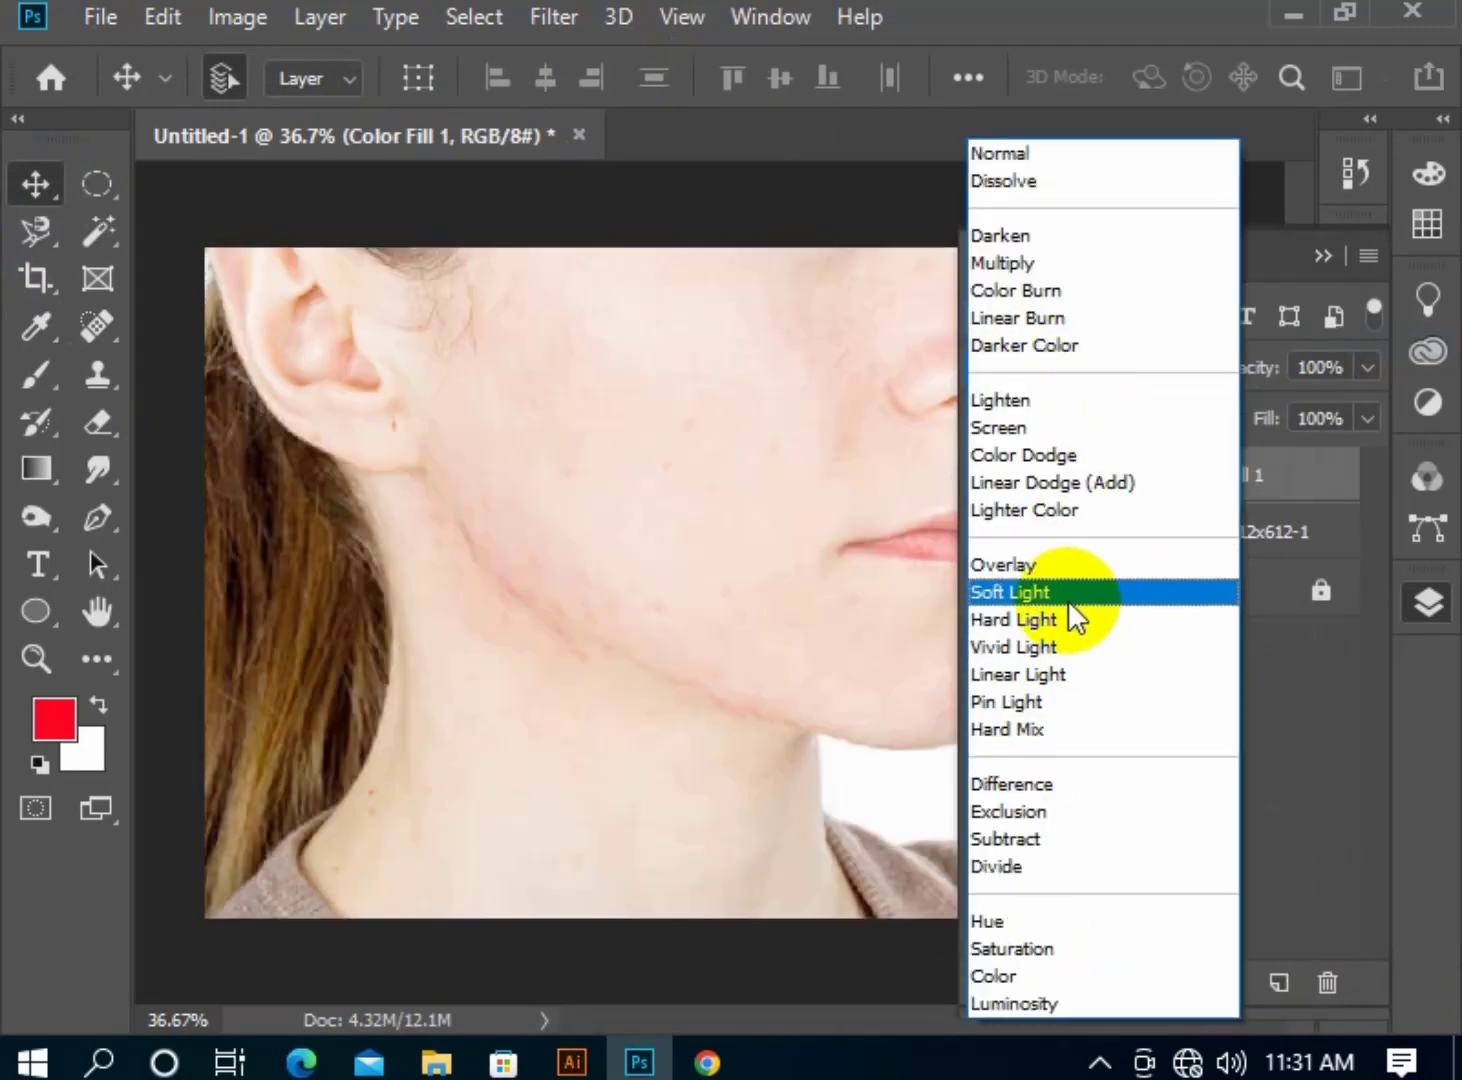
left_click(1068, 598)
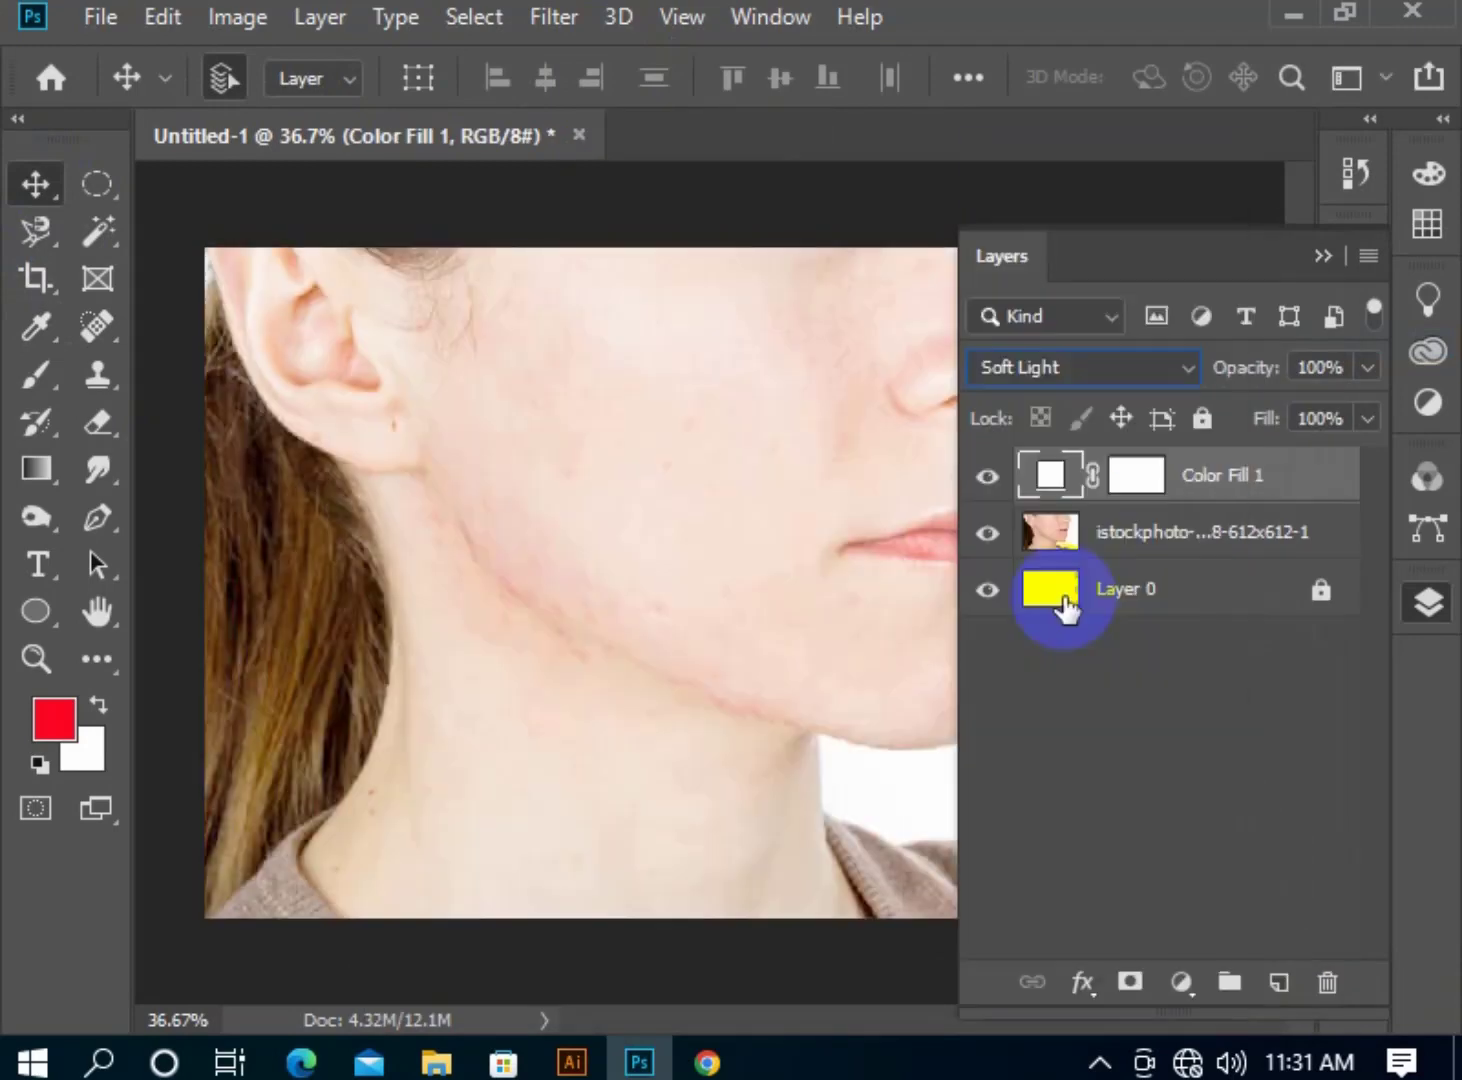
left_click(1122, 480)
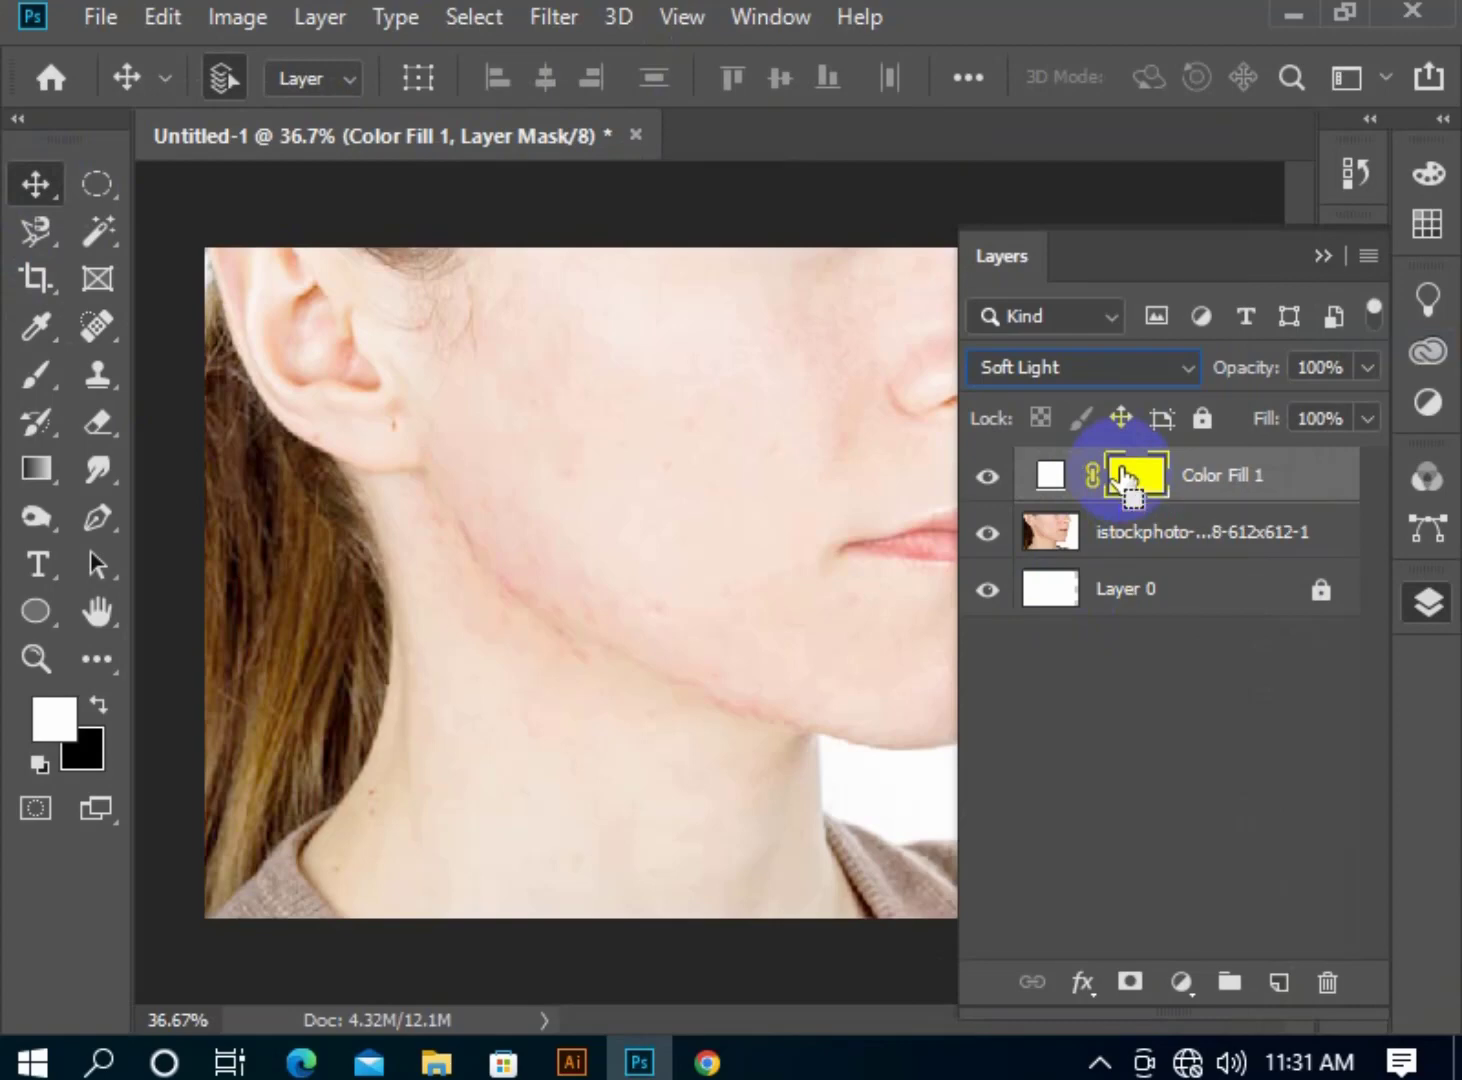
key("ctrl+i")
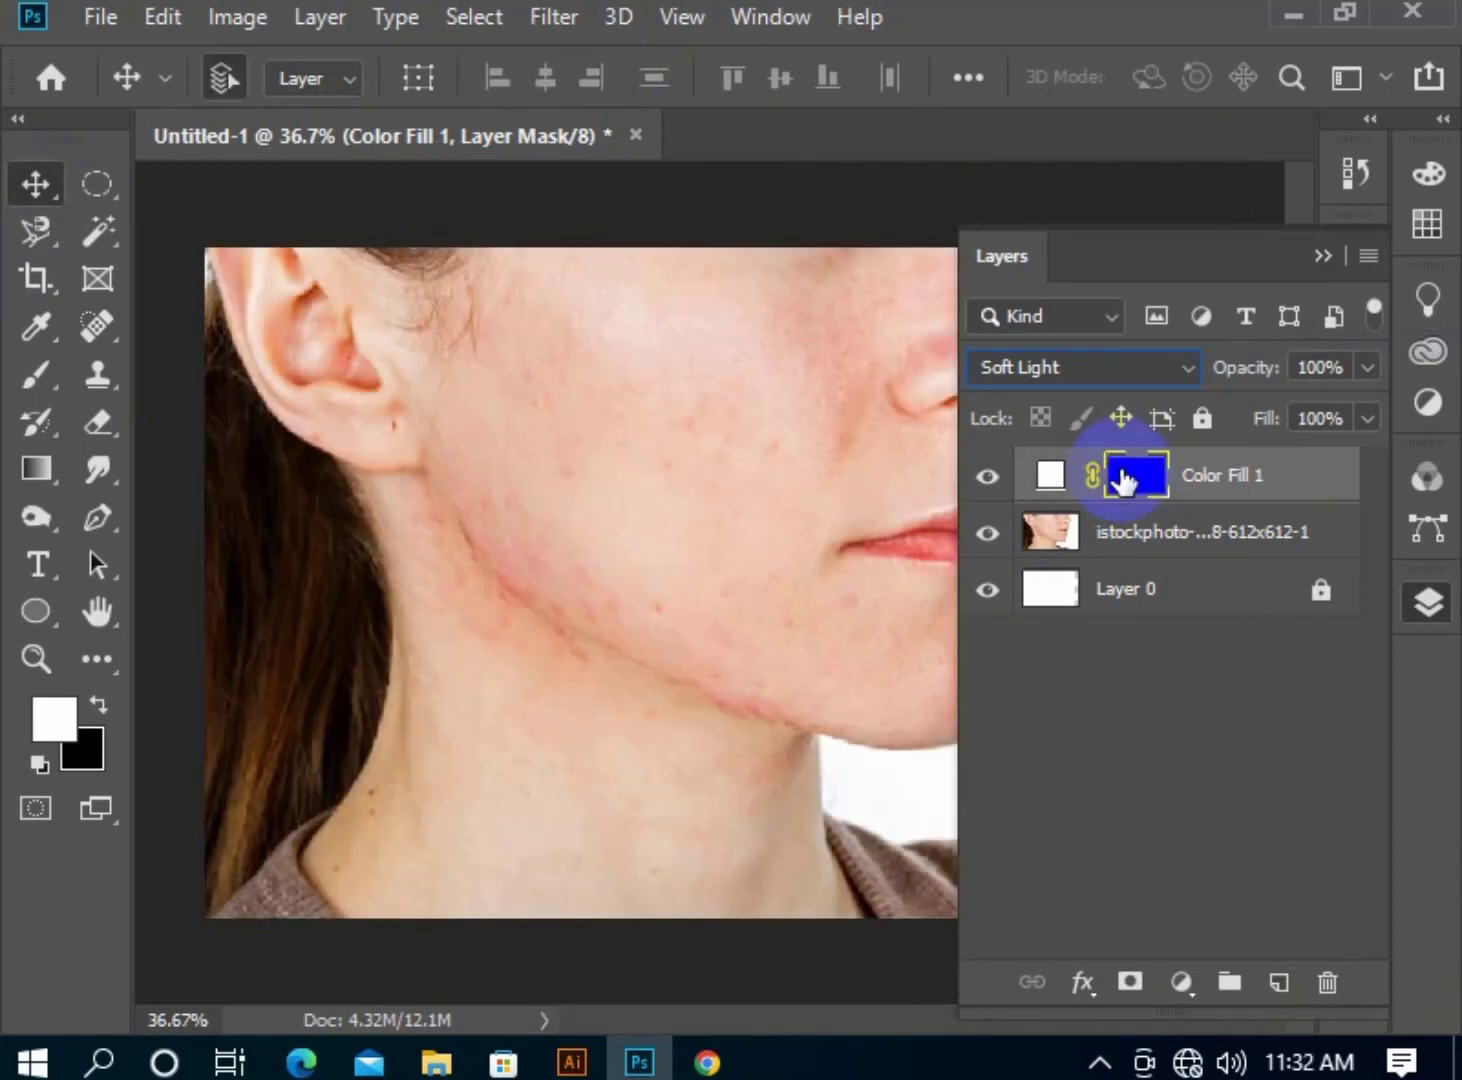
left_click(1321, 256)
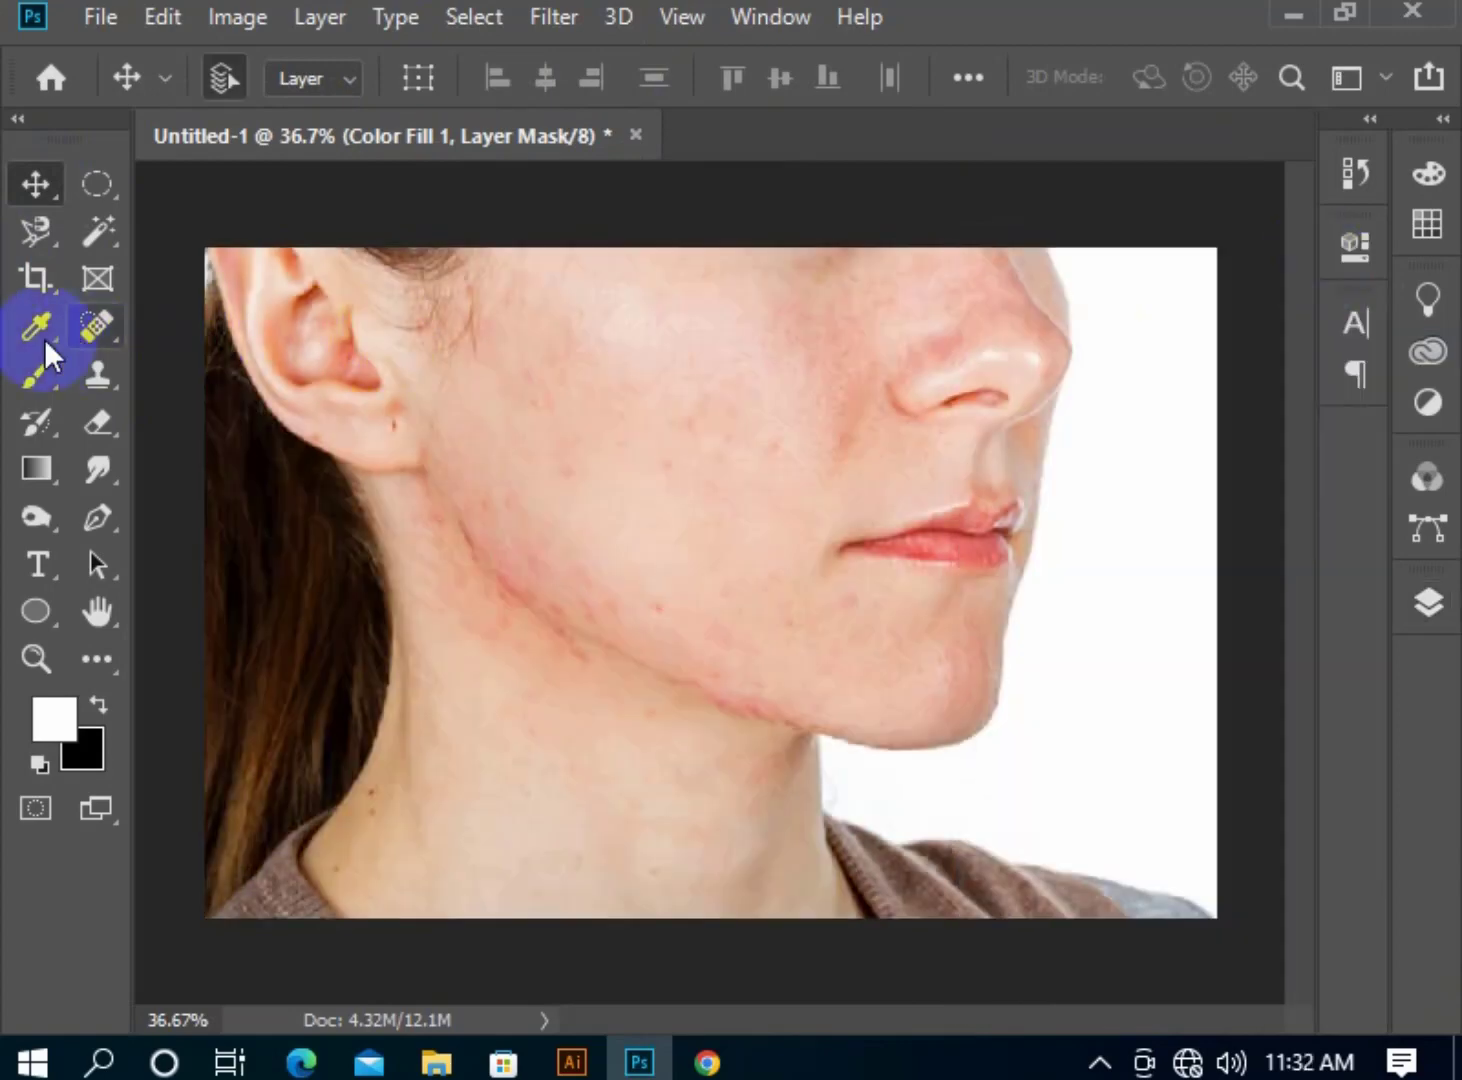
Paint white on the fill layer's mask over the cheek and neck with a 400 px brush, adjusting the brush hardness.
left_click(38, 373)
mouse_move(582, 398)
left_mouse_down()
mouse_move(636, 654)
mouse_move(631, 840)
mouse_move(655, 716)
left_mouse_up()
right_click(886, 652)
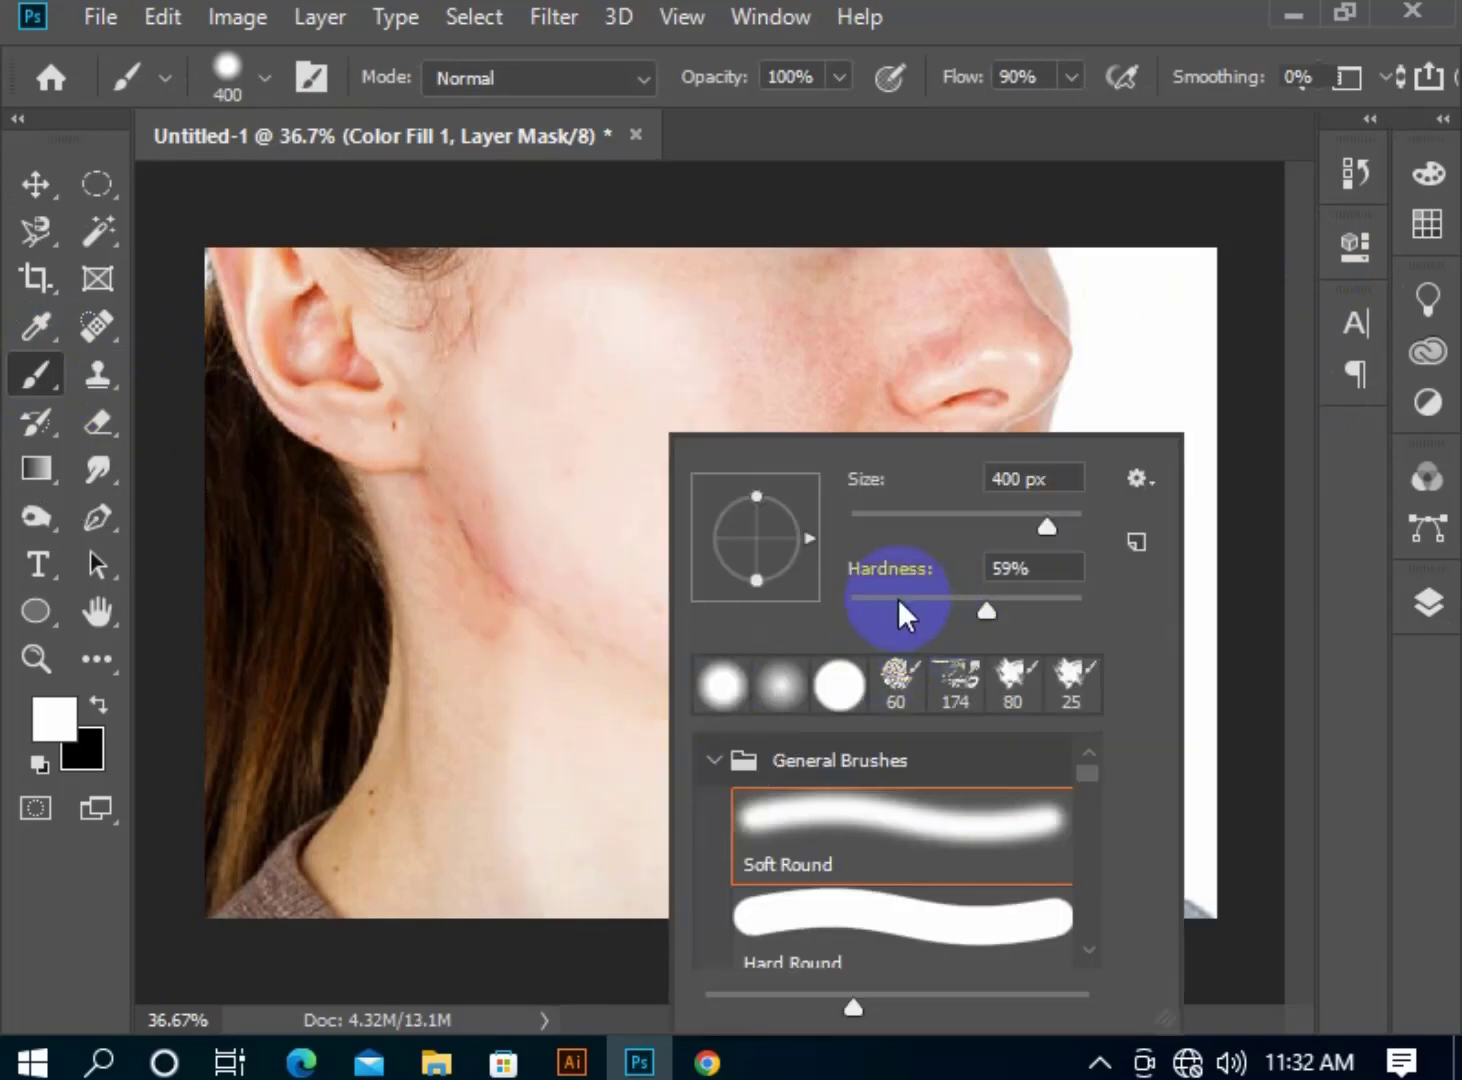
mouse_move(599, 490)
left_mouse_down()
mouse_move(581, 894)
mouse_move(457, 837)
mouse_move(424, 902)
mouse_move(440, 424)
mouse_move(313, 320)
mouse_move(436, 471)
left_mouse_up()
Reduce the brush to 175 px and paint the rest of the jawline, neck and face skin white on the mask.
key("bracketleft")
key("bracketleft")
key("bracketleft")
key("bracketleft")
mouse_move(799, 736)
left_mouse_down()
mouse_move(851, 934)
mouse_move(833, 940)
mouse_move(886, 658)
mouse_move(943, 717)
mouse_move(953, 441)
mouse_move(993, 666)
mouse_move(992, 320)
mouse_move(912, 236)
mouse_move(1005, 312)
mouse_move(1018, 364)
mouse_move(1022, 212)
mouse_move(823, 317)
mouse_move(793, 607)
mouse_move(808, 606)
mouse_move(808, 435)
mouse_move(563, 364)
mouse_move(455, 356)
mouse_move(275, 278)
mouse_move(310, 296)
mouse_move(540, 248)
mouse_move(916, 210)
mouse_move(822, 341)
mouse_move(832, 606)
mouse_move(1004, 325)
mouse_move(894, 432)
mouse_move(694, 504)
mouse_move(567, 404)
mouse_move(456, 545)
left_mouse_up()
Paint black on the fill layer's mask over the hair beside the neck and below the ear to remove the brightening there.
scroll(275, 671, "up", 6)
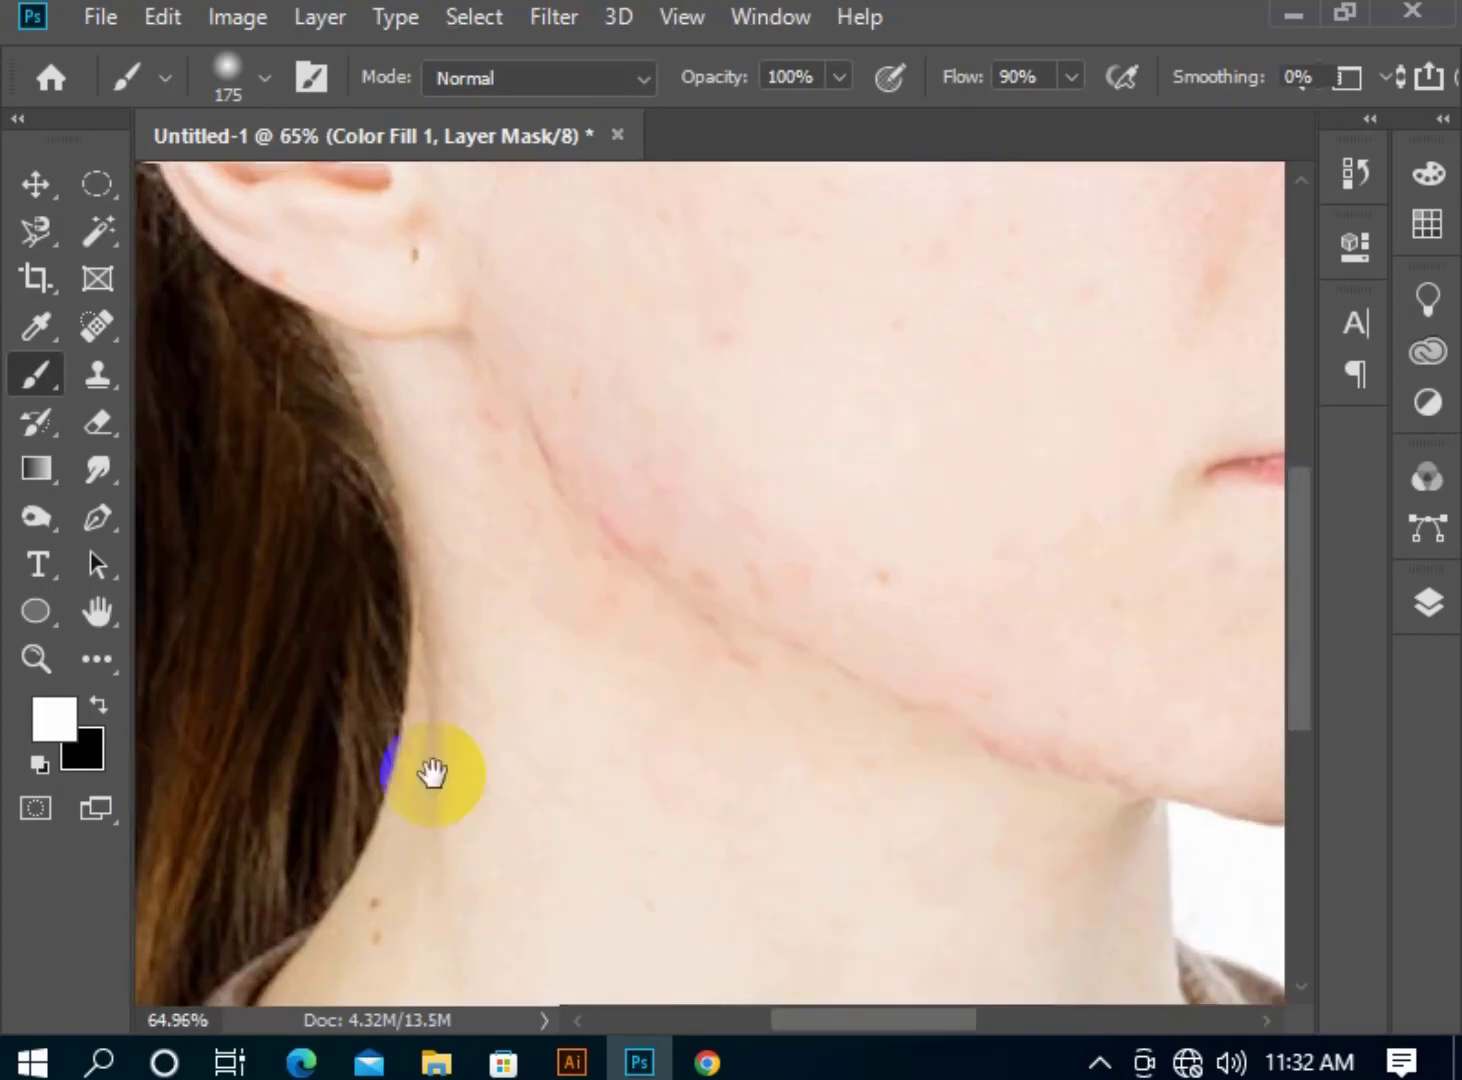
left_click_drag(431, 774, 758, 614)
left_click(99, 703)
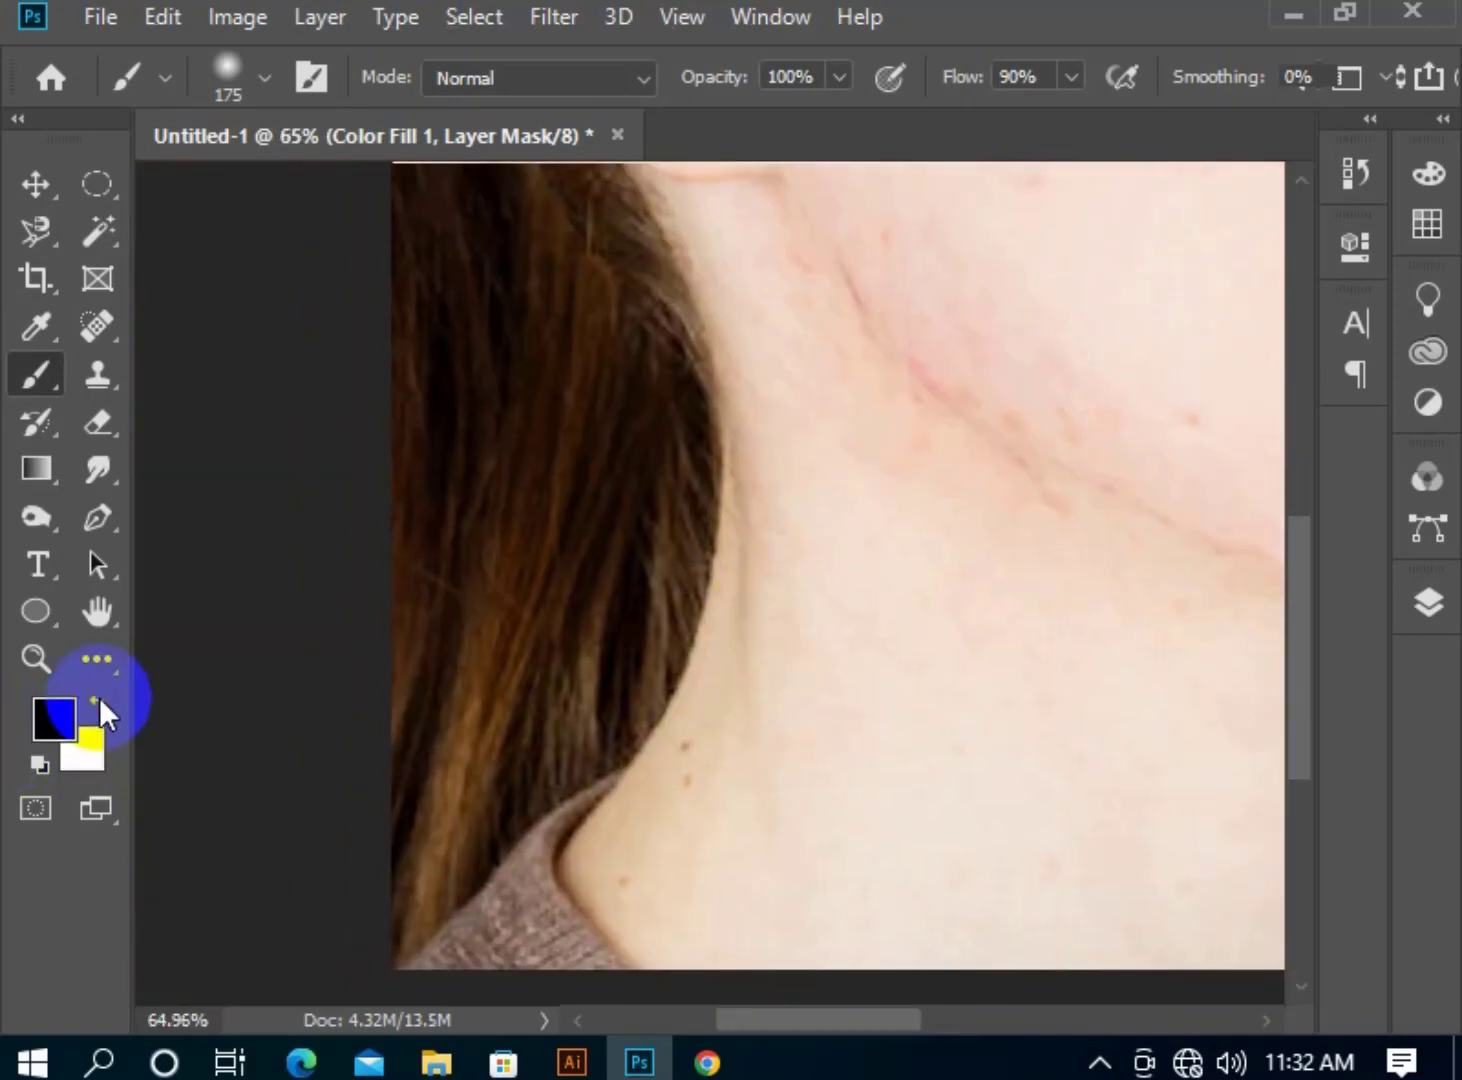
left_click(605, 381)
left_click_drag(605, 382, 591, 610)
left_click(1449, 620)
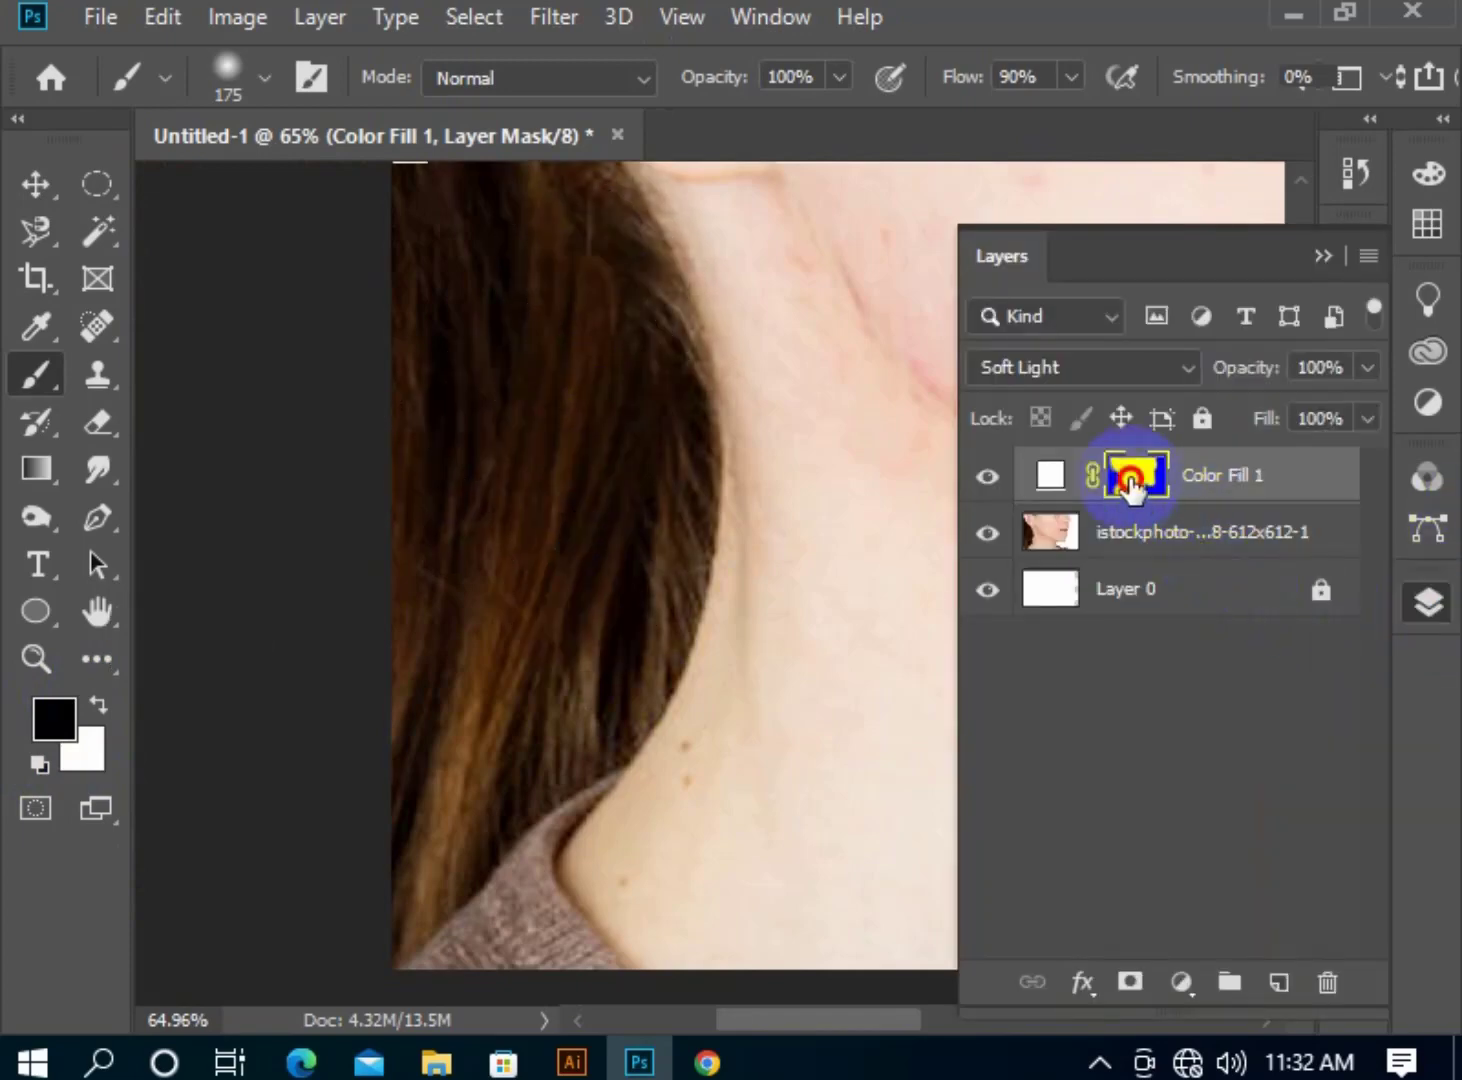
left_click(1321, 256)
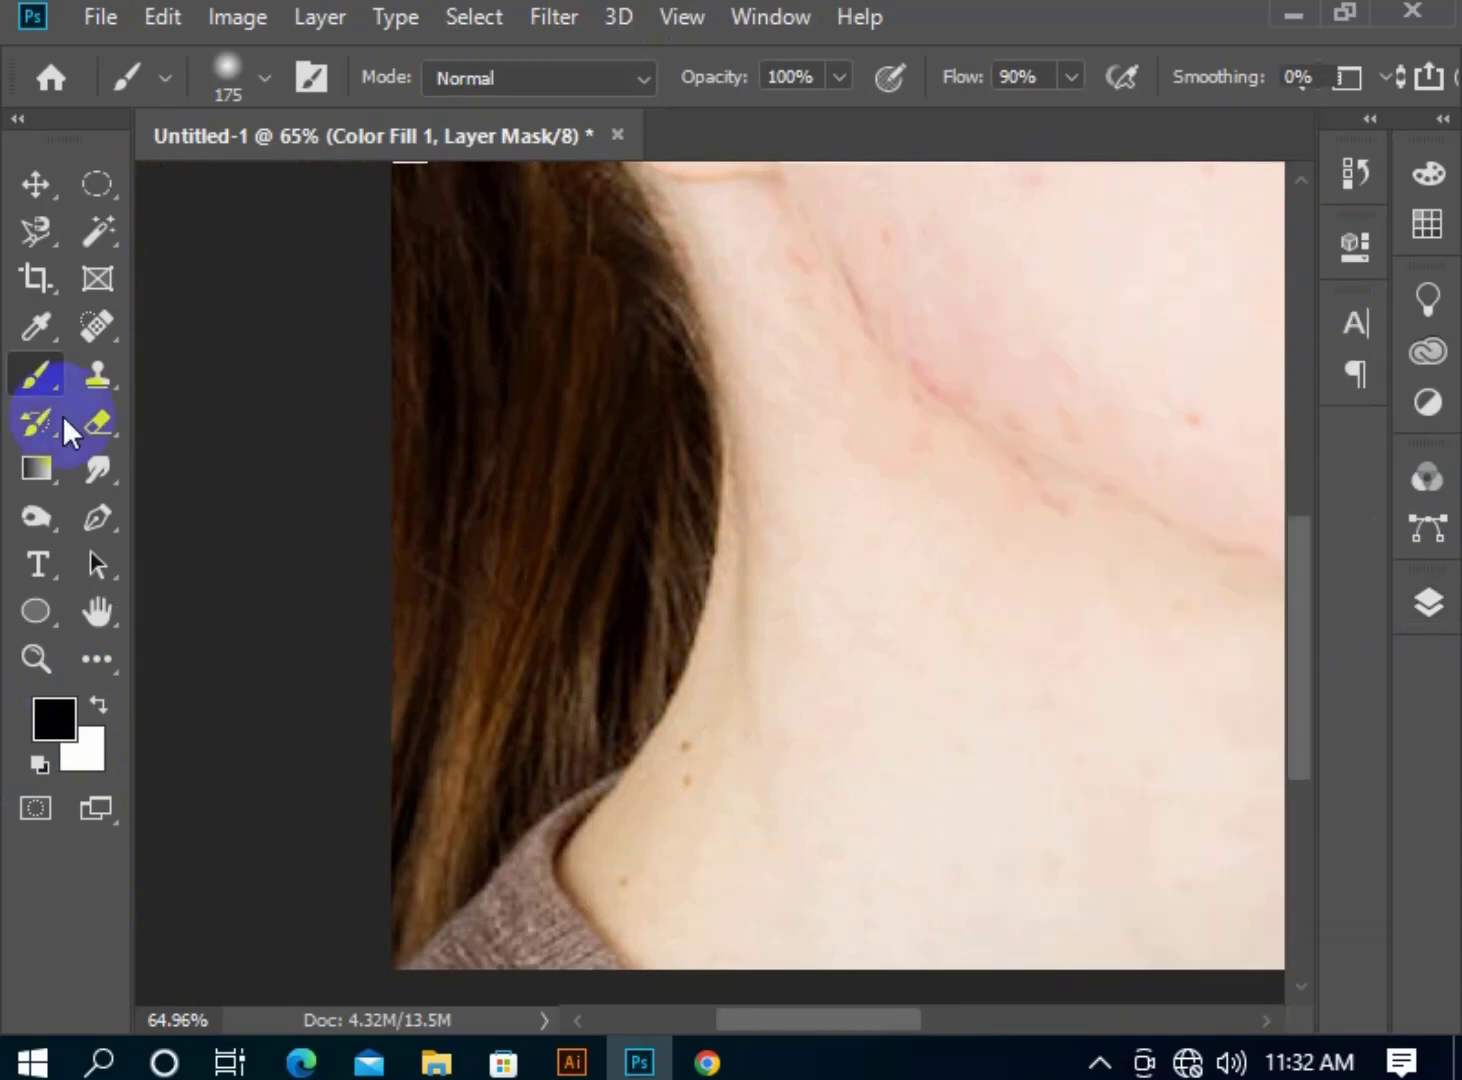
mouse_move(659, 490)
left_mouse_down()
mouse_move(662, 524)
mouse_move(624, 618)
mouse_move(514, 822)
mouse_move(492, 898)
mouse_move(567, 1028)
mouse_move(383, 904)
mouse_move(623, 346)
mouse_move(615, 290)
mouse_move(560, 238)
left_mouse_up()
mouse_move(614, 310)
left_mouse_down()
mouse_move(736, 760)
mouse_move(711, 724)
left_mouse_up()
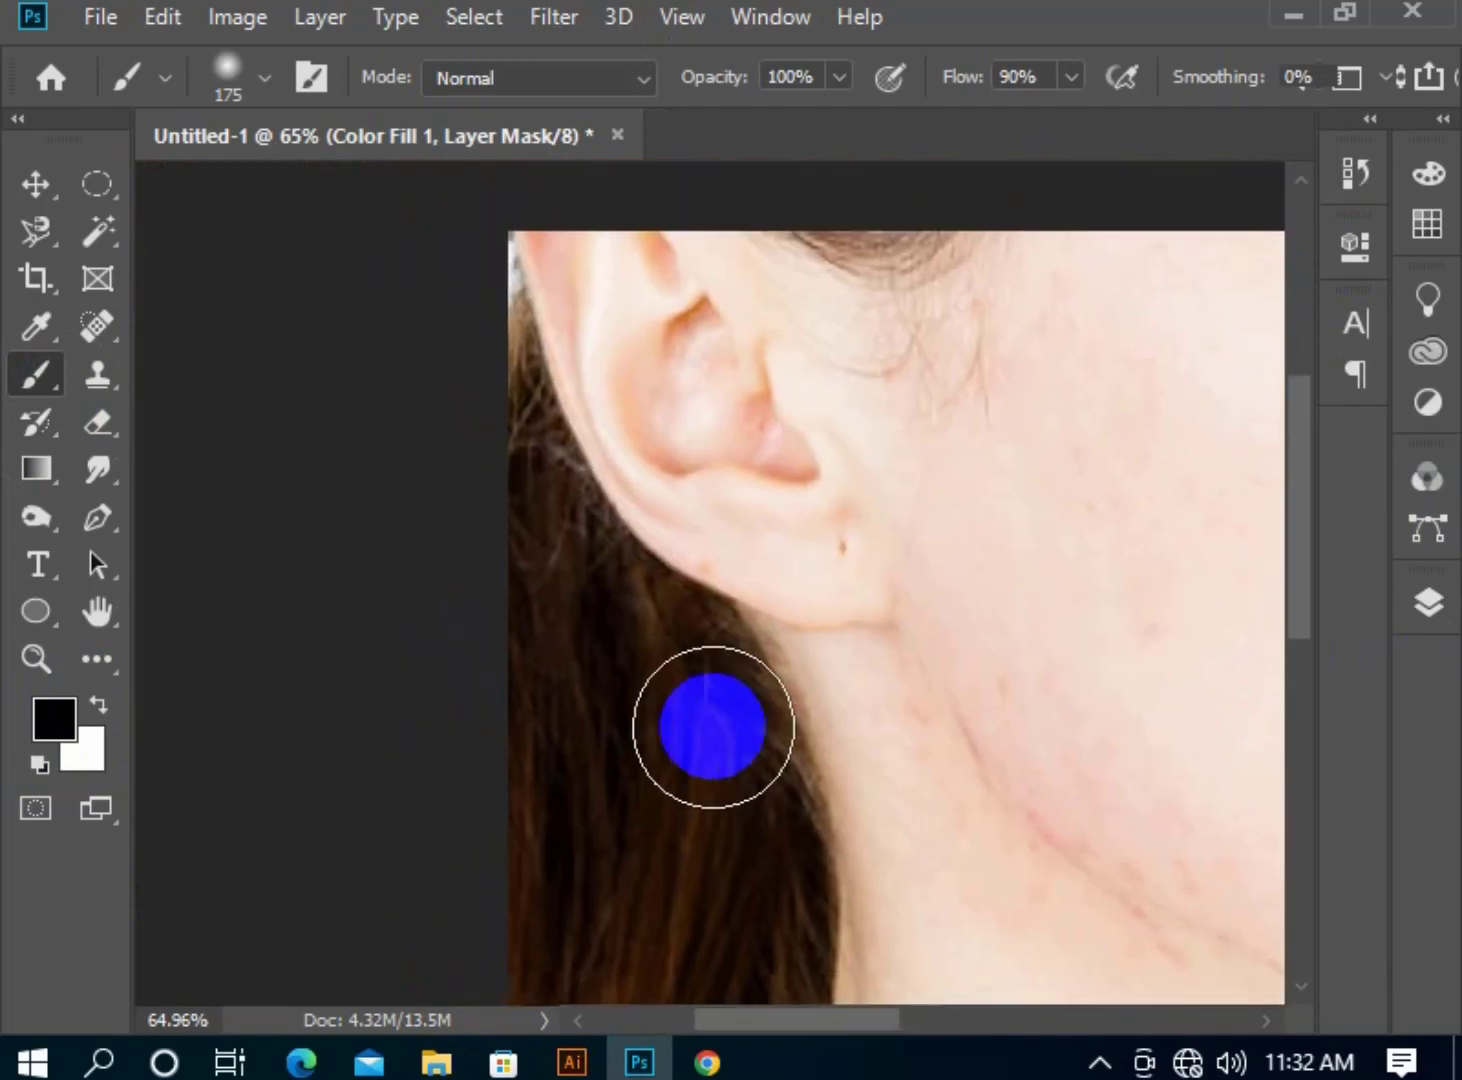
mouse_move(461, 457)
left_mouse_down()
mouse_move(465, 381)
mouse_move(481, 522)
left_mouse_up()
Switch the brush back to white and paint the lower neck below the chin on the mask.
left_click_drag(1077, 550, 375, 444)
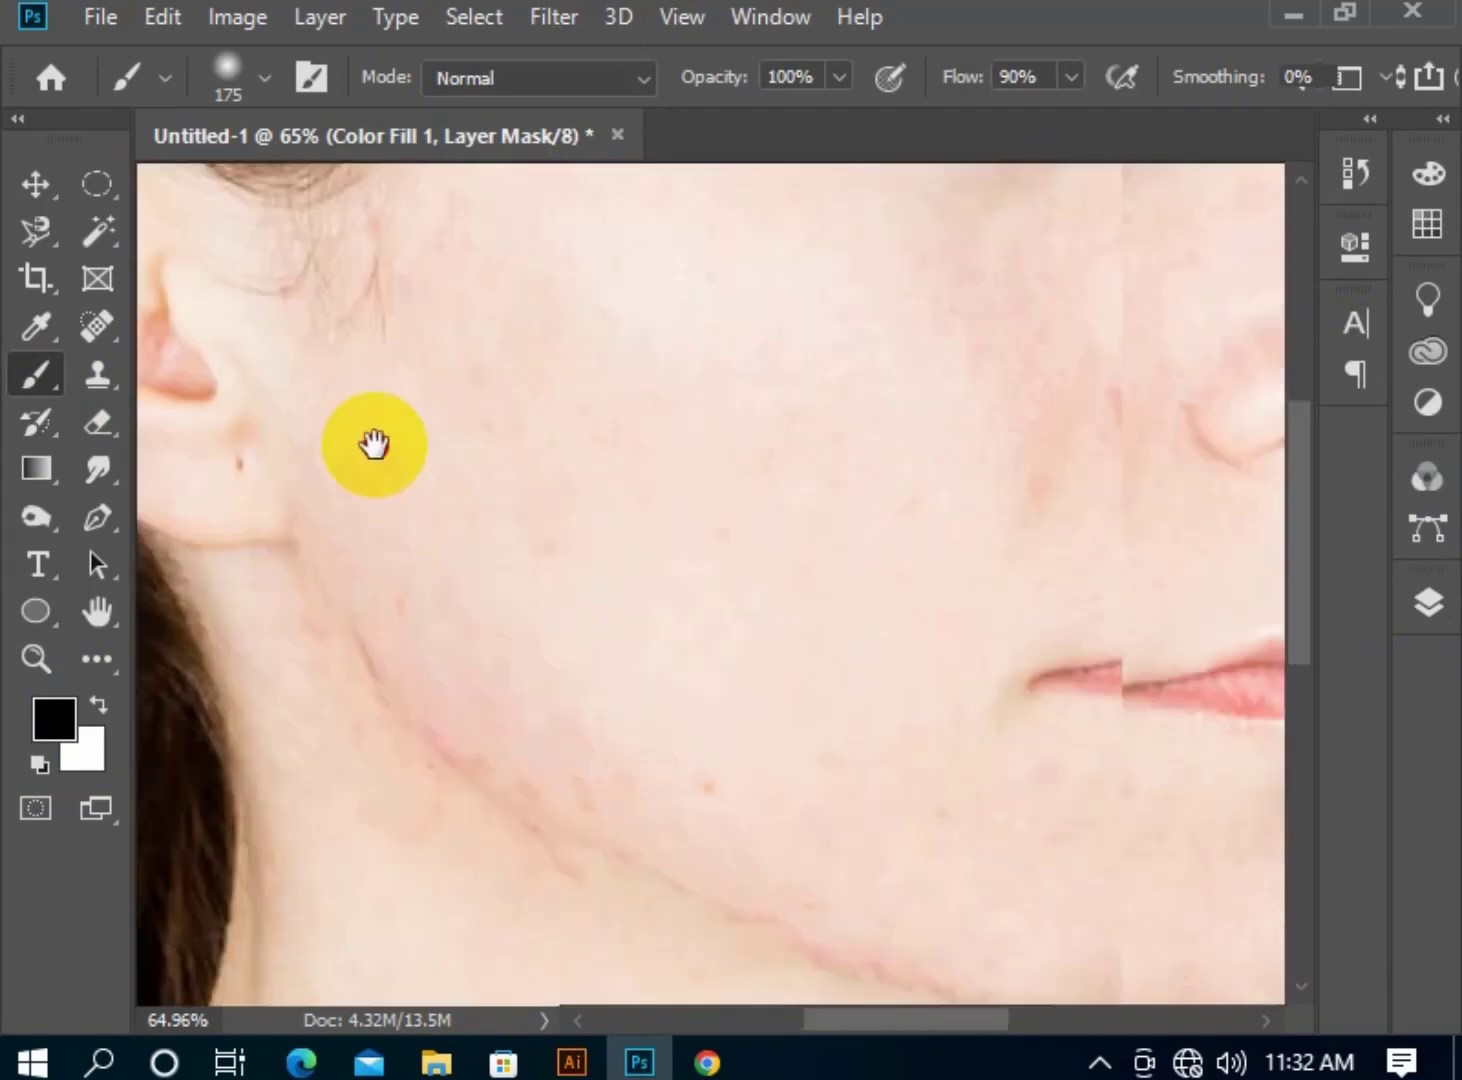
left_click_drag(1001, 700, 670, 375)
left_click_drag(880, 666, 914, 422)
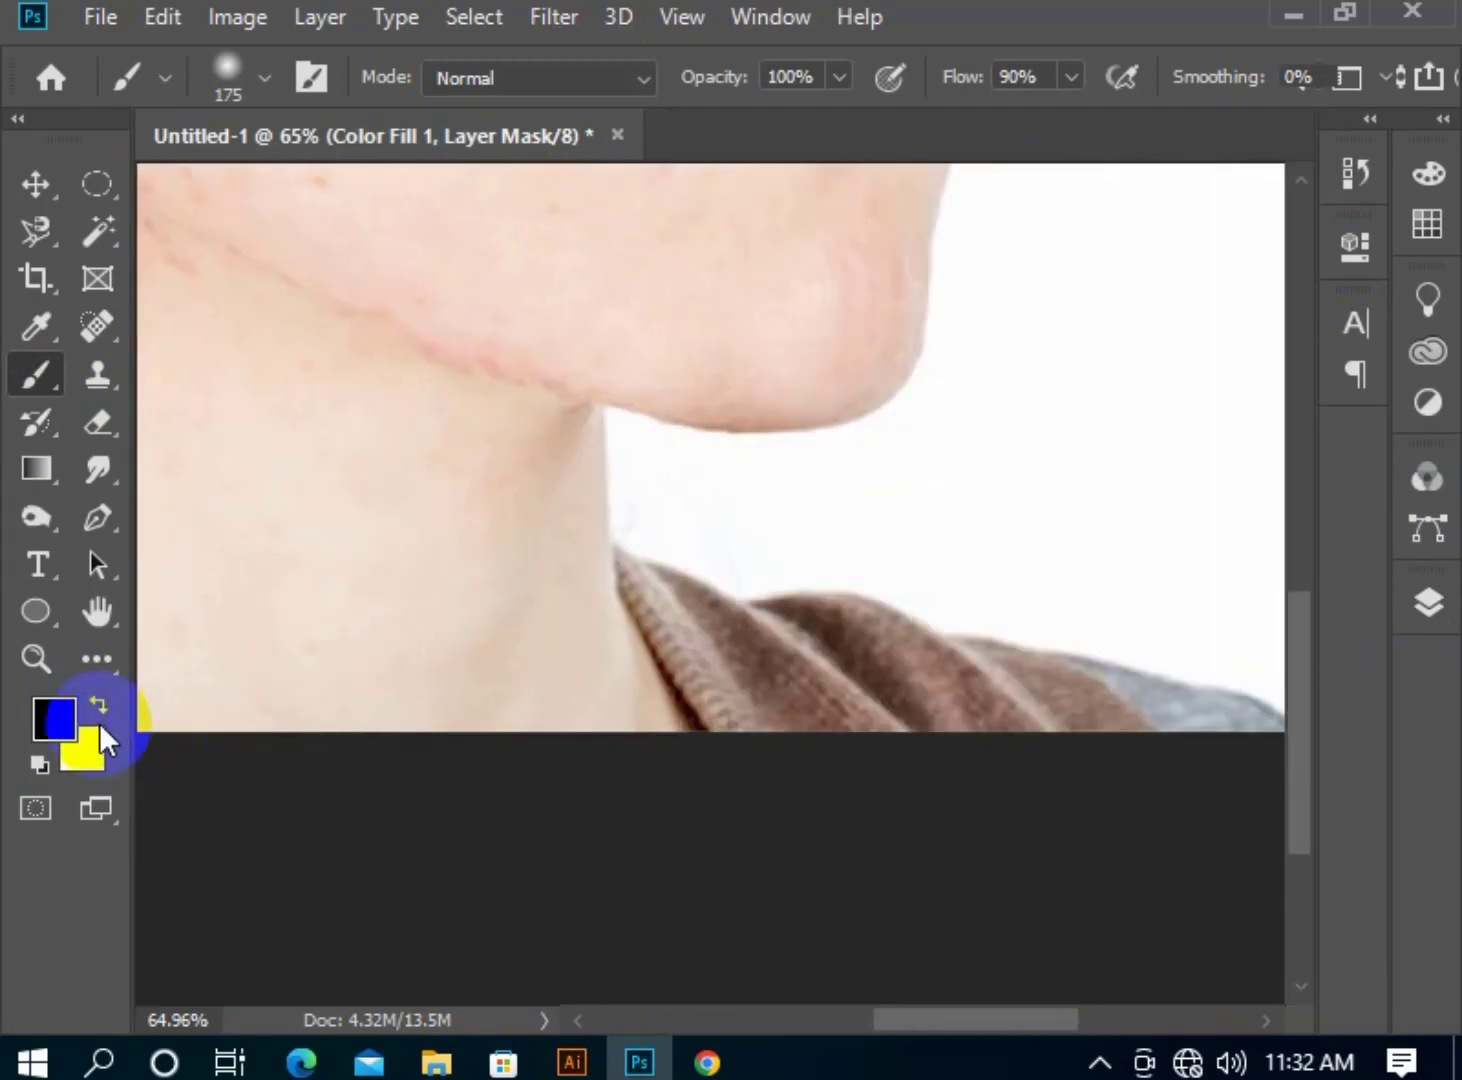
left_click_drag(343, 506, 393, 762)
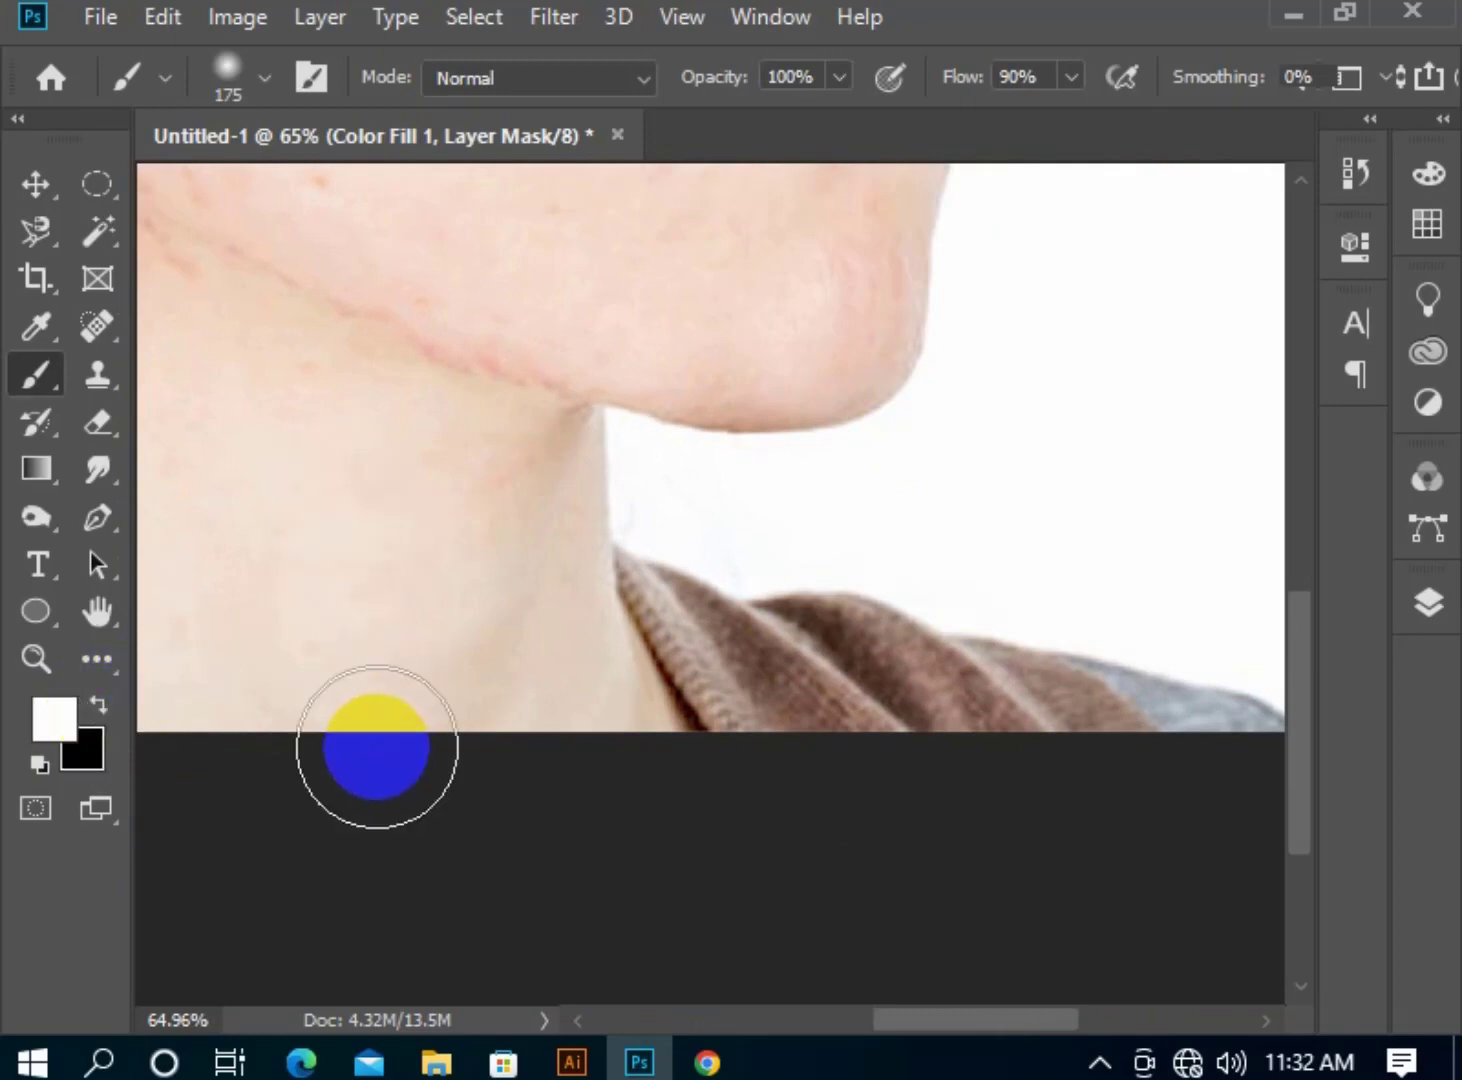
Paint black on the mask over the background and sweater collar just below the chin.
left_click(91, 718)
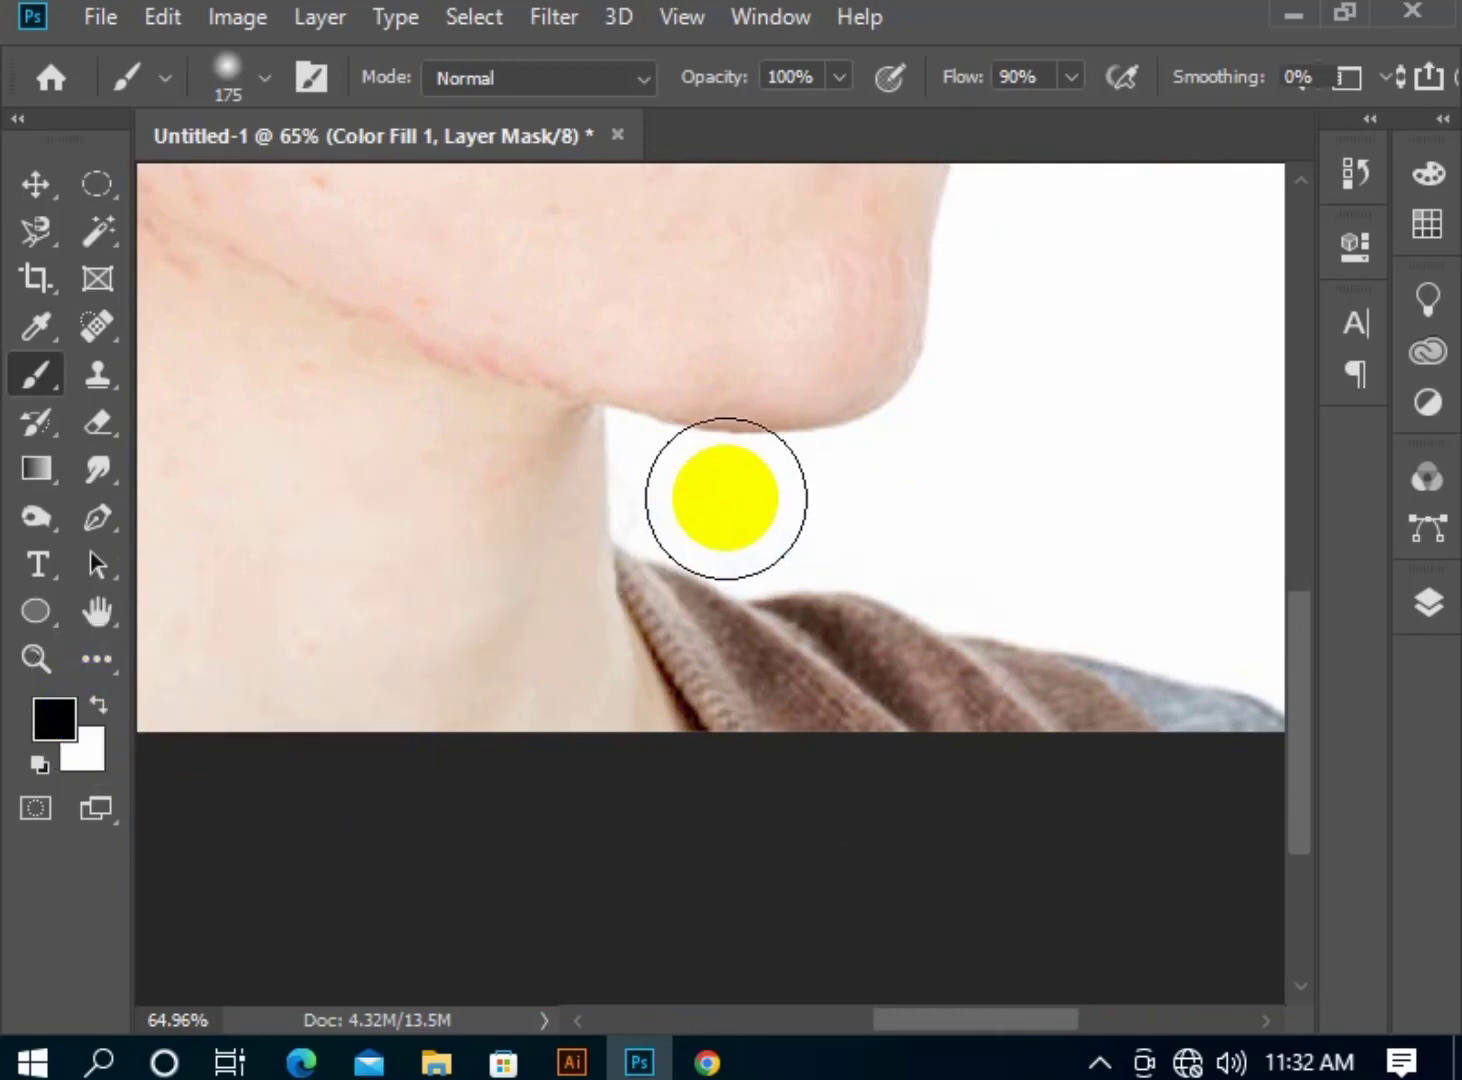
mouse_move(717, 526)
left_mouse_down()
mouse_move(716, 620)
mouse_move(816, 744)
left_mouse_up()
left_click(670, 515)
mouse_move(670, 515)
left_mouse_down()
mouse_move(914, 435)
mouse_move(978, 326)
mouse_move(865, 463)
left_mouse_up()
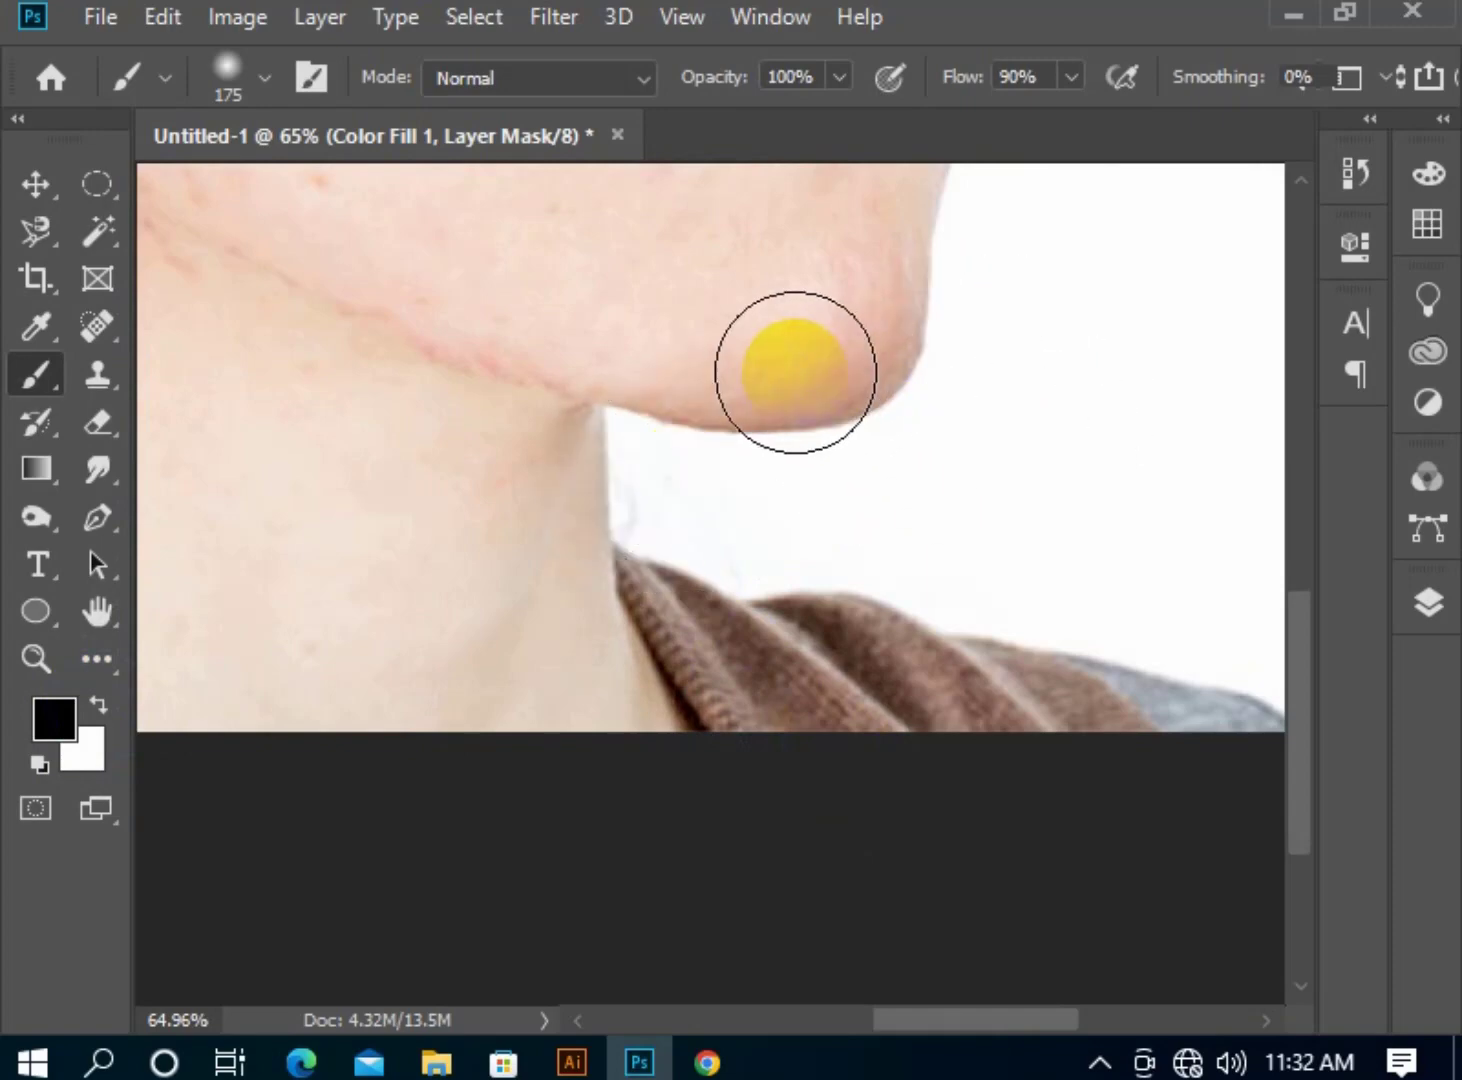
Paint white on the mask along the chin's edge with an 80 px brush at 28% hardness.
left_click(106, 693)
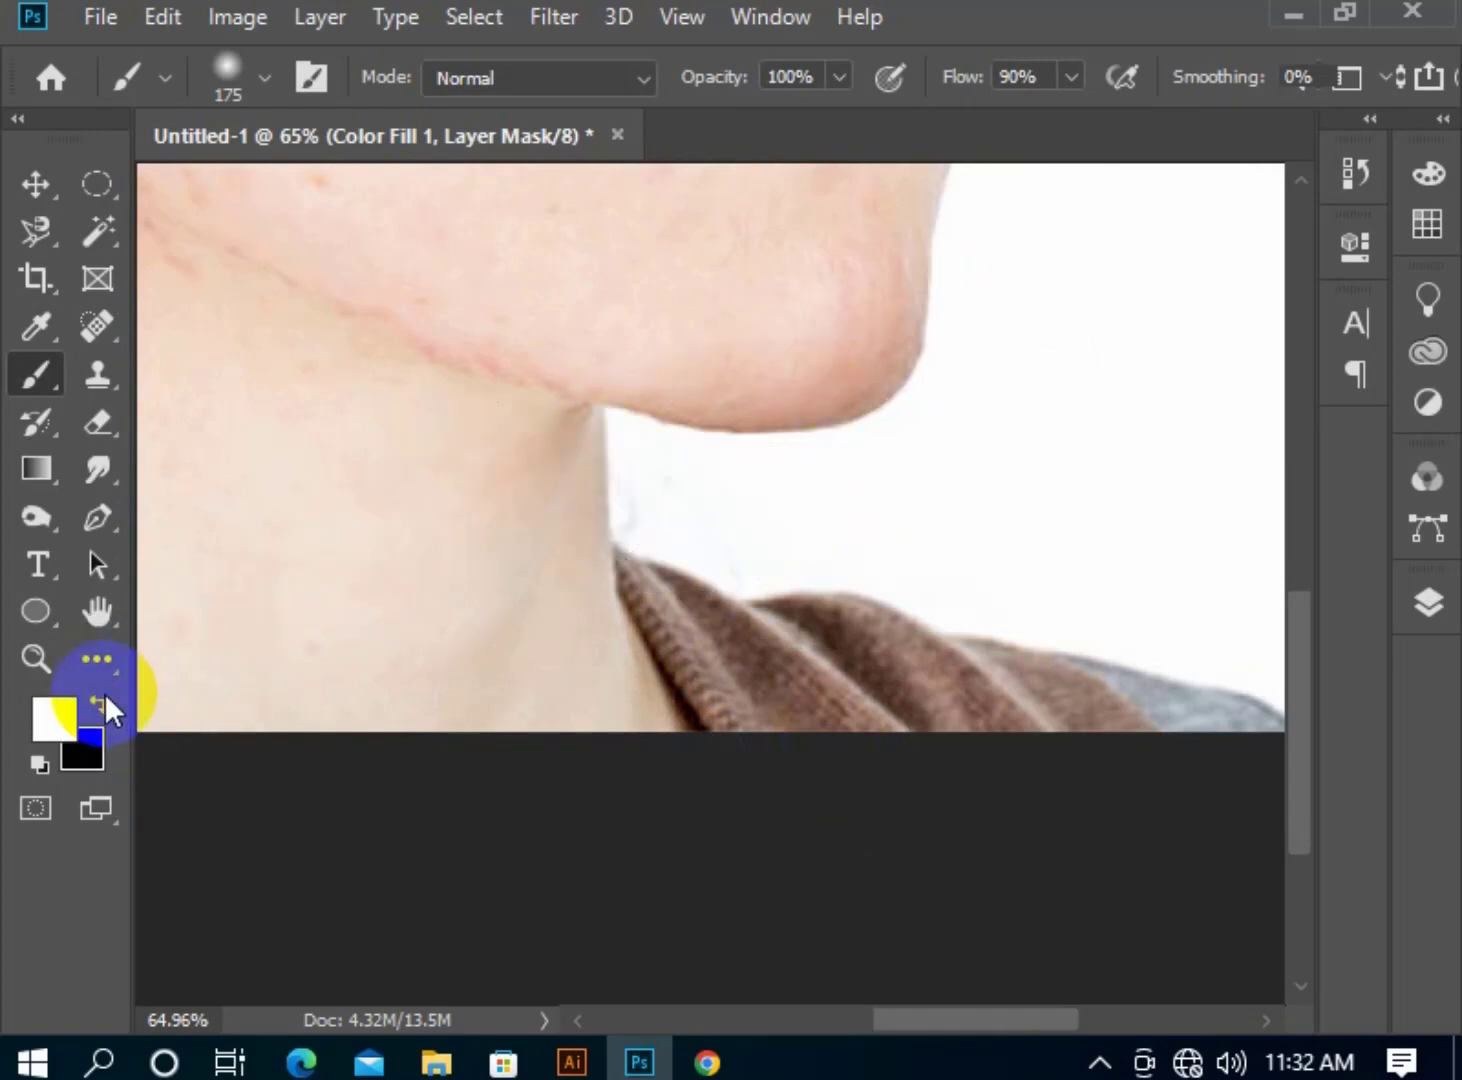
right_click(582, 295)
left_click(846, 455)
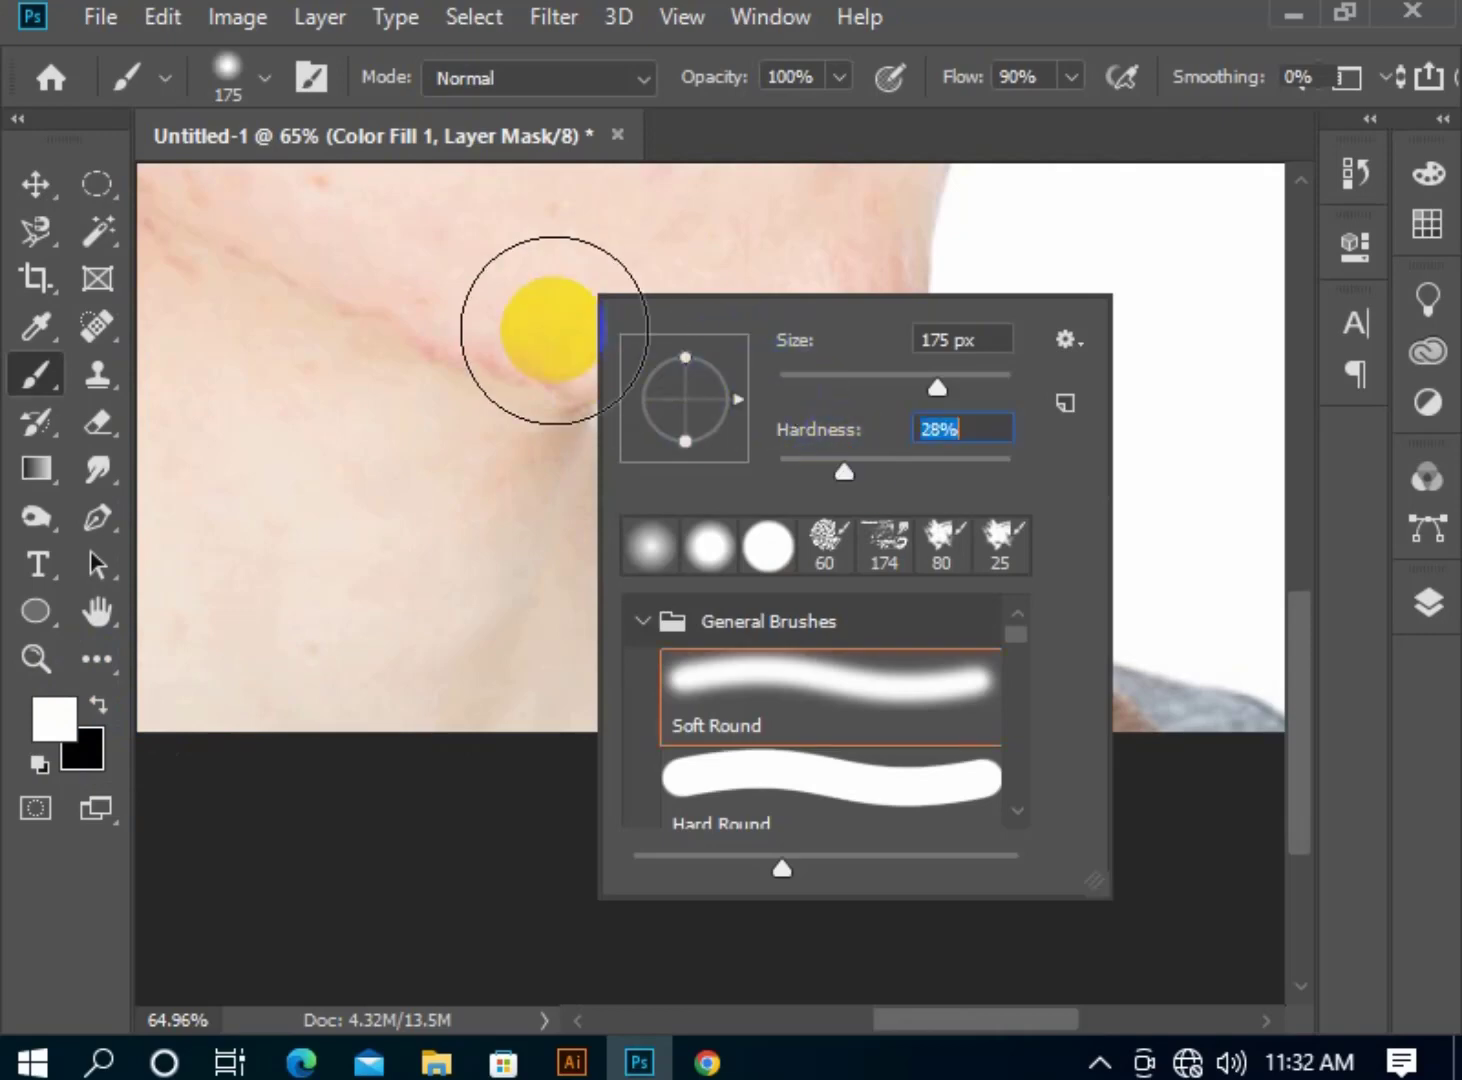
key("Return")
key("bracketleft")
key("bracketleft")
key("bracketleft")
key("bracketleft")
key("bracketleft")
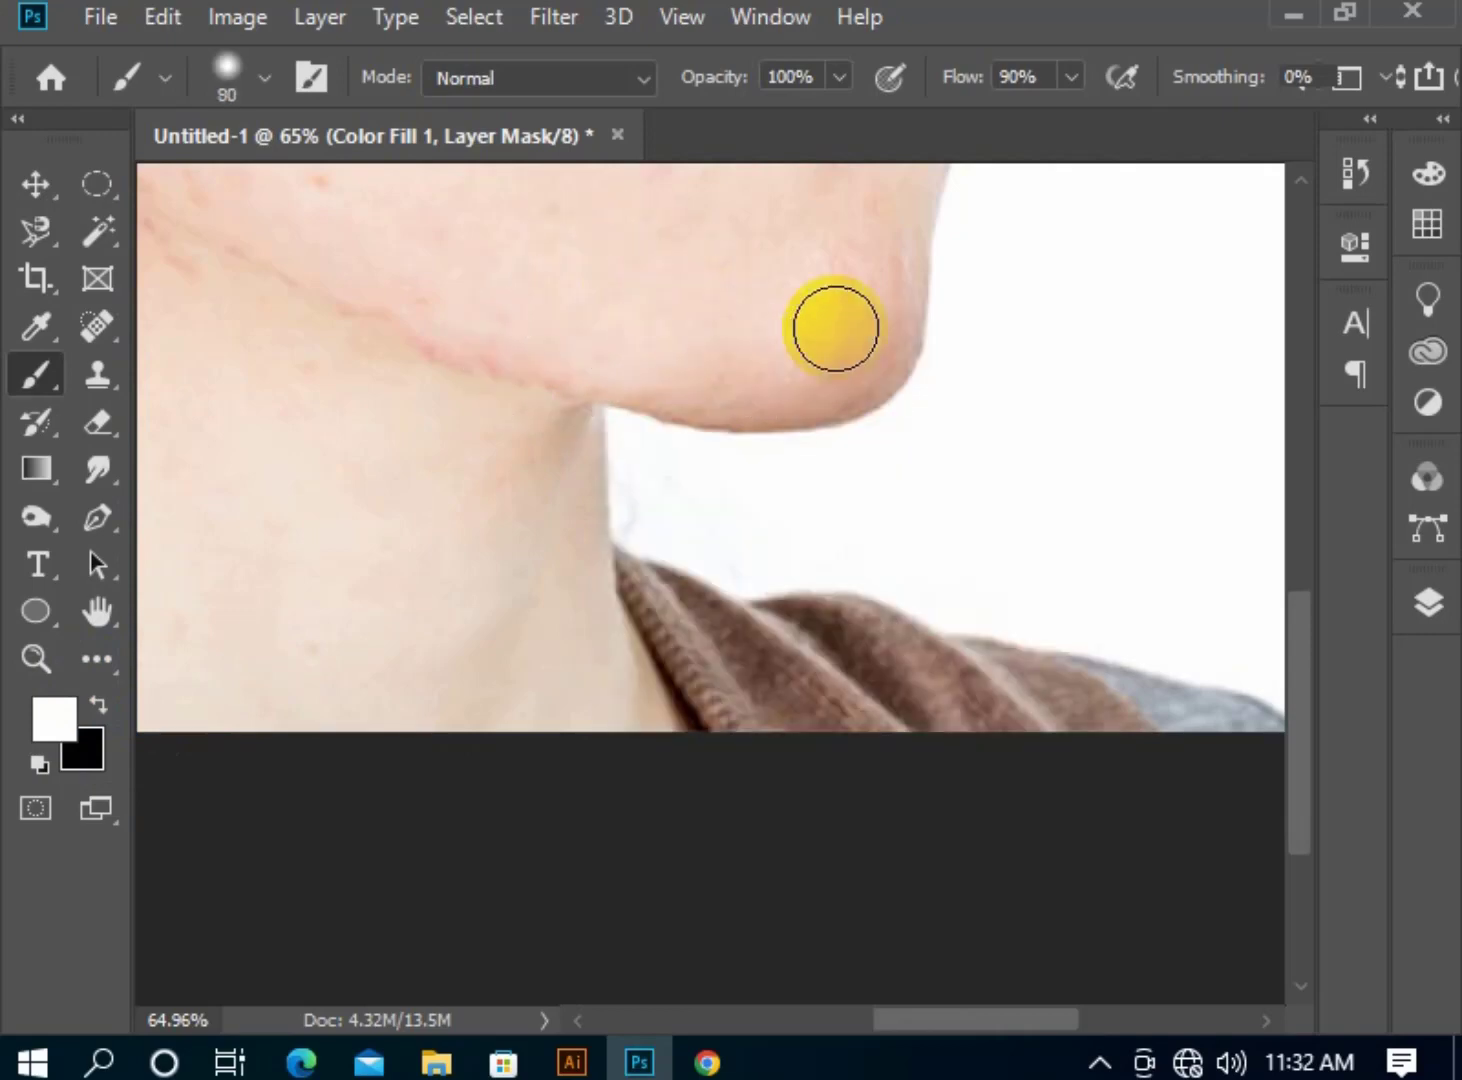
mouse_move(862, 302)
left_mouse_down()
mouse_move(878, 351)
mouse_move(771, 385)
mouse_move(607, 373)
mouse_move(843, 350)
mouse_move(737, 395)
mouse_move(690, 392)
mouse_move(887, 434)
mouse_move(972, 318)
mouse_move(993, 223)
mouse_move(920, 561)
mouse_move(911, 680)
mouse_move(923, 576)
mouse_move(989, 371)
mouse_move(984, 246)
mouse_move(979, 391)
left_mouse_up()
Paint black on the mask over the white background along the face's profile near the nose and lips.
key("x")
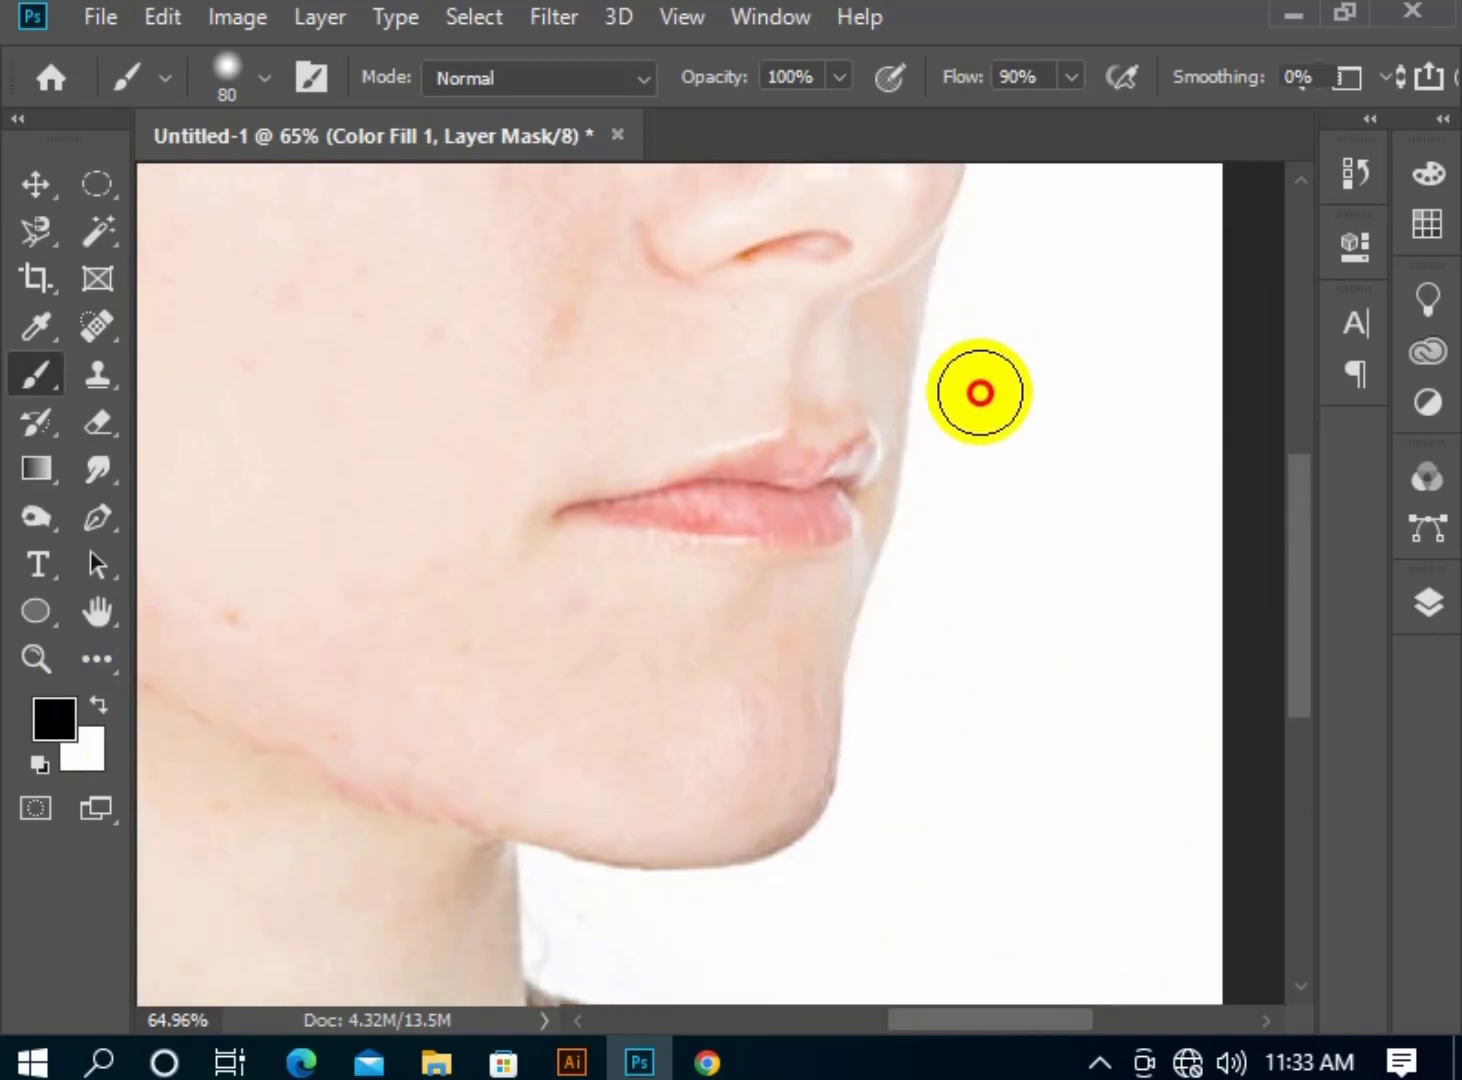
mouse_move(1051, 229)
left_mouse_down()
mouse_move(1021, 727)
mouse_move(911, 441)
left_mouse_up()
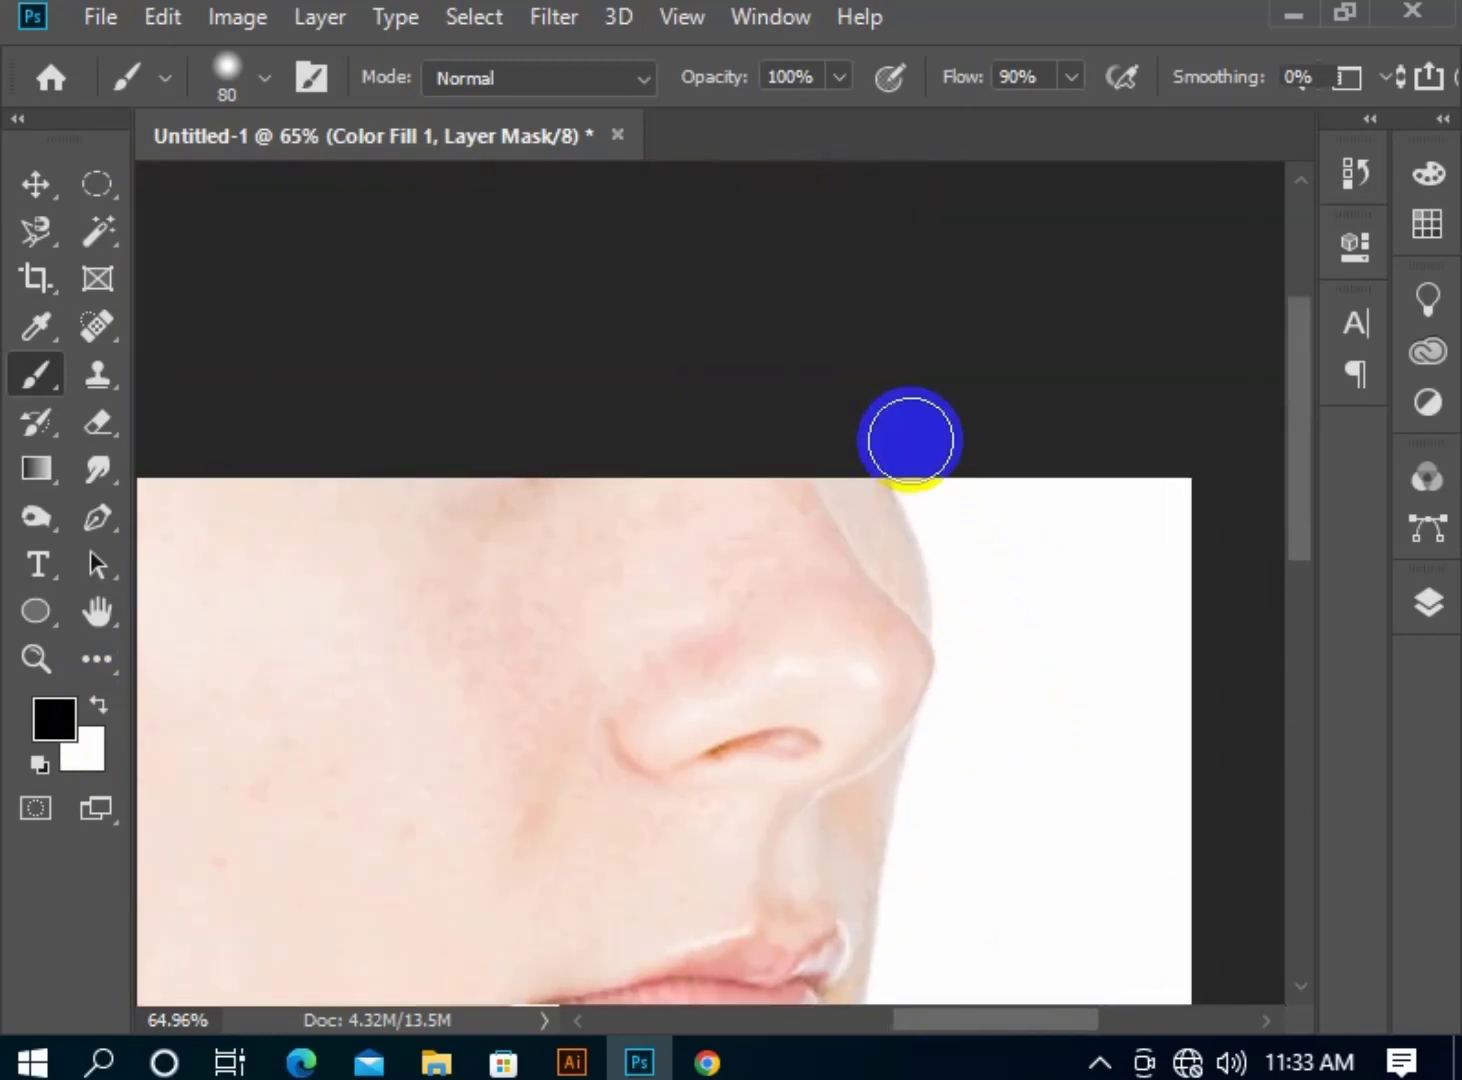
mouse_move(926, 692)
left_mouse_down()
mouse_move(1020, 474)
mouse_move(1140, 378)
mouse_move(1201, 430)
left_mouse_up()
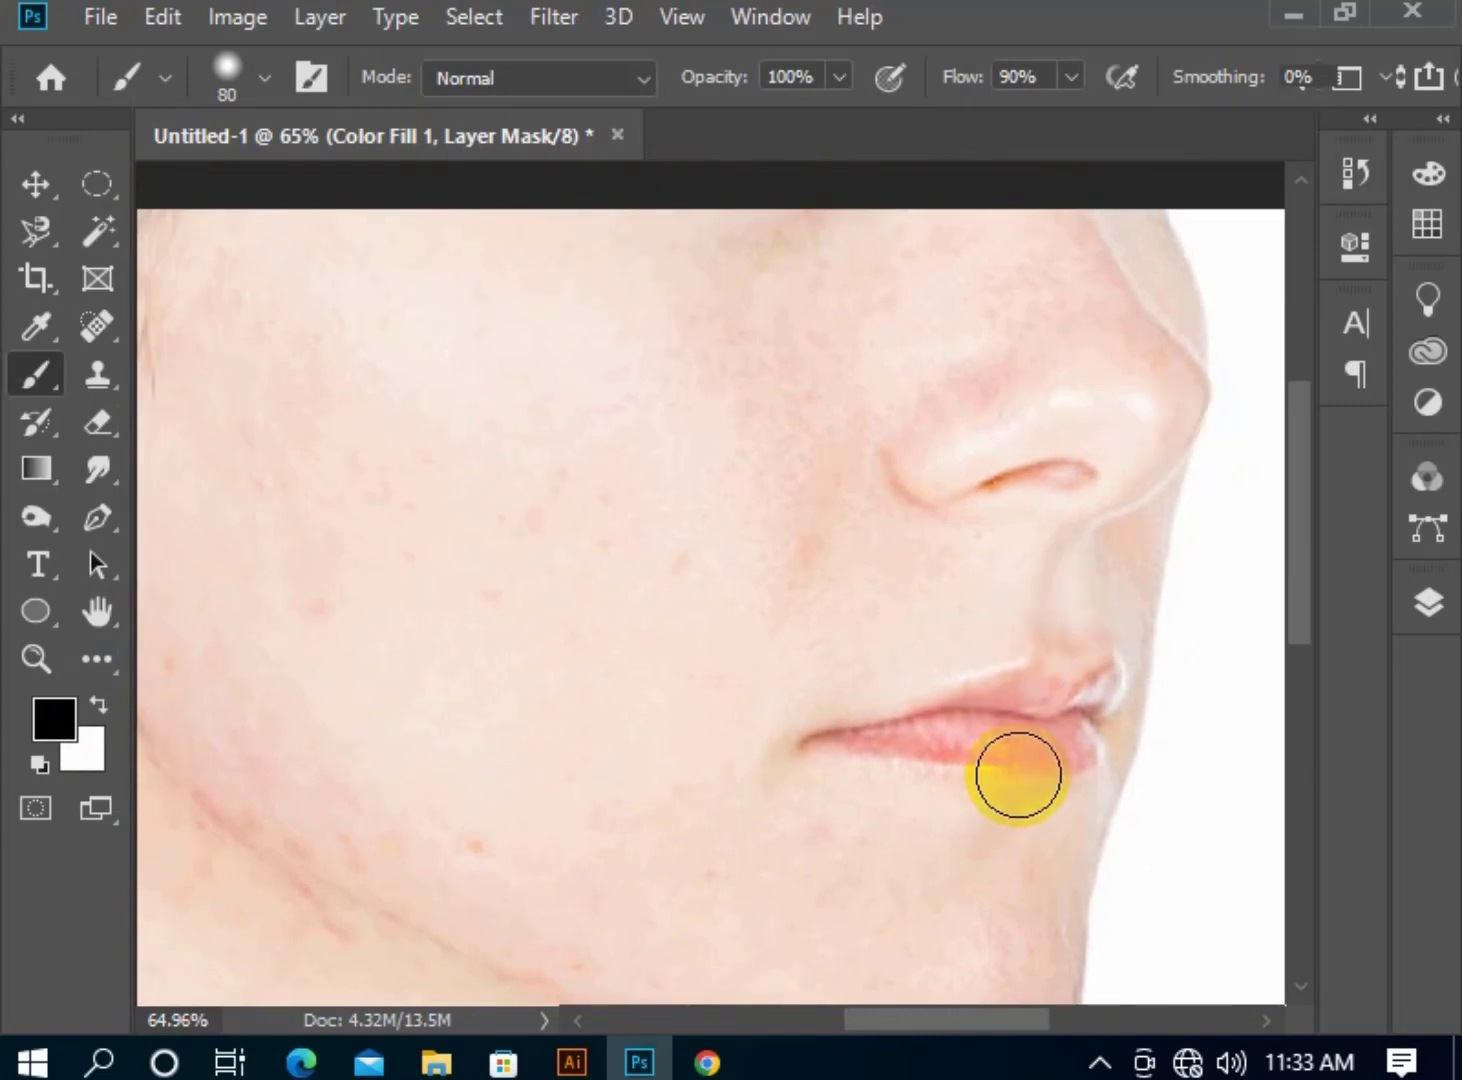
Paint black on the Color Fill 1 mask over the upper and lower lips with a 35 px brush.
key("bracketleft")
key("bracketleft")
key("bracketleft")
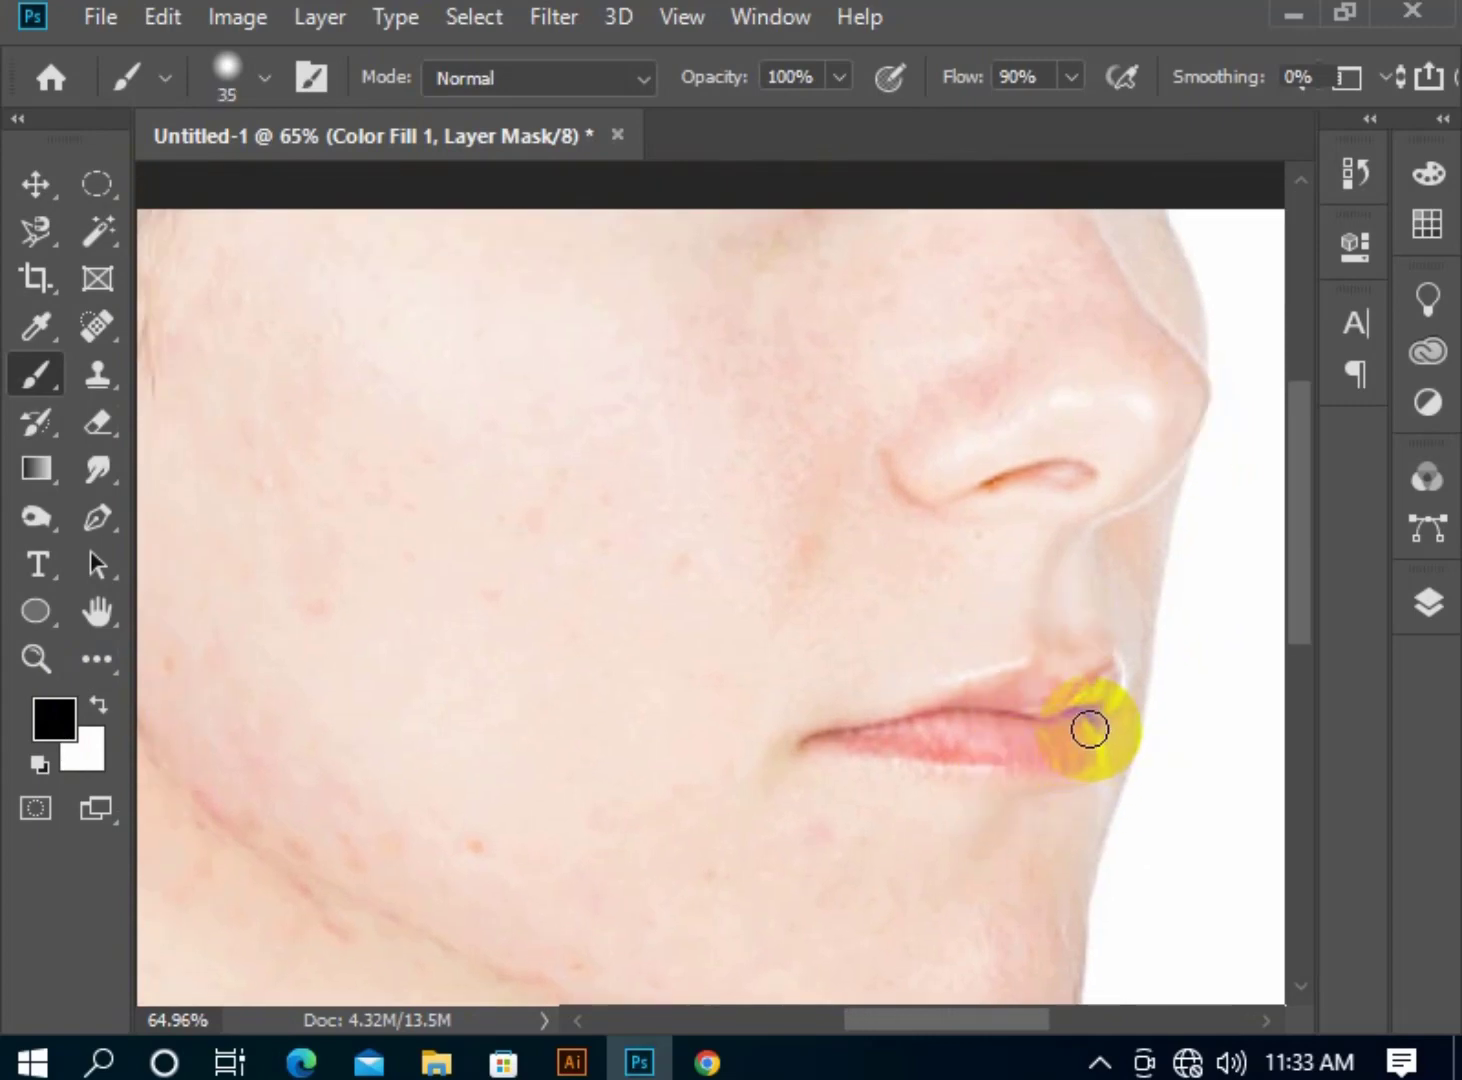
left_click_drag(1051, 743, 855, 731)
right_click(930, 732)
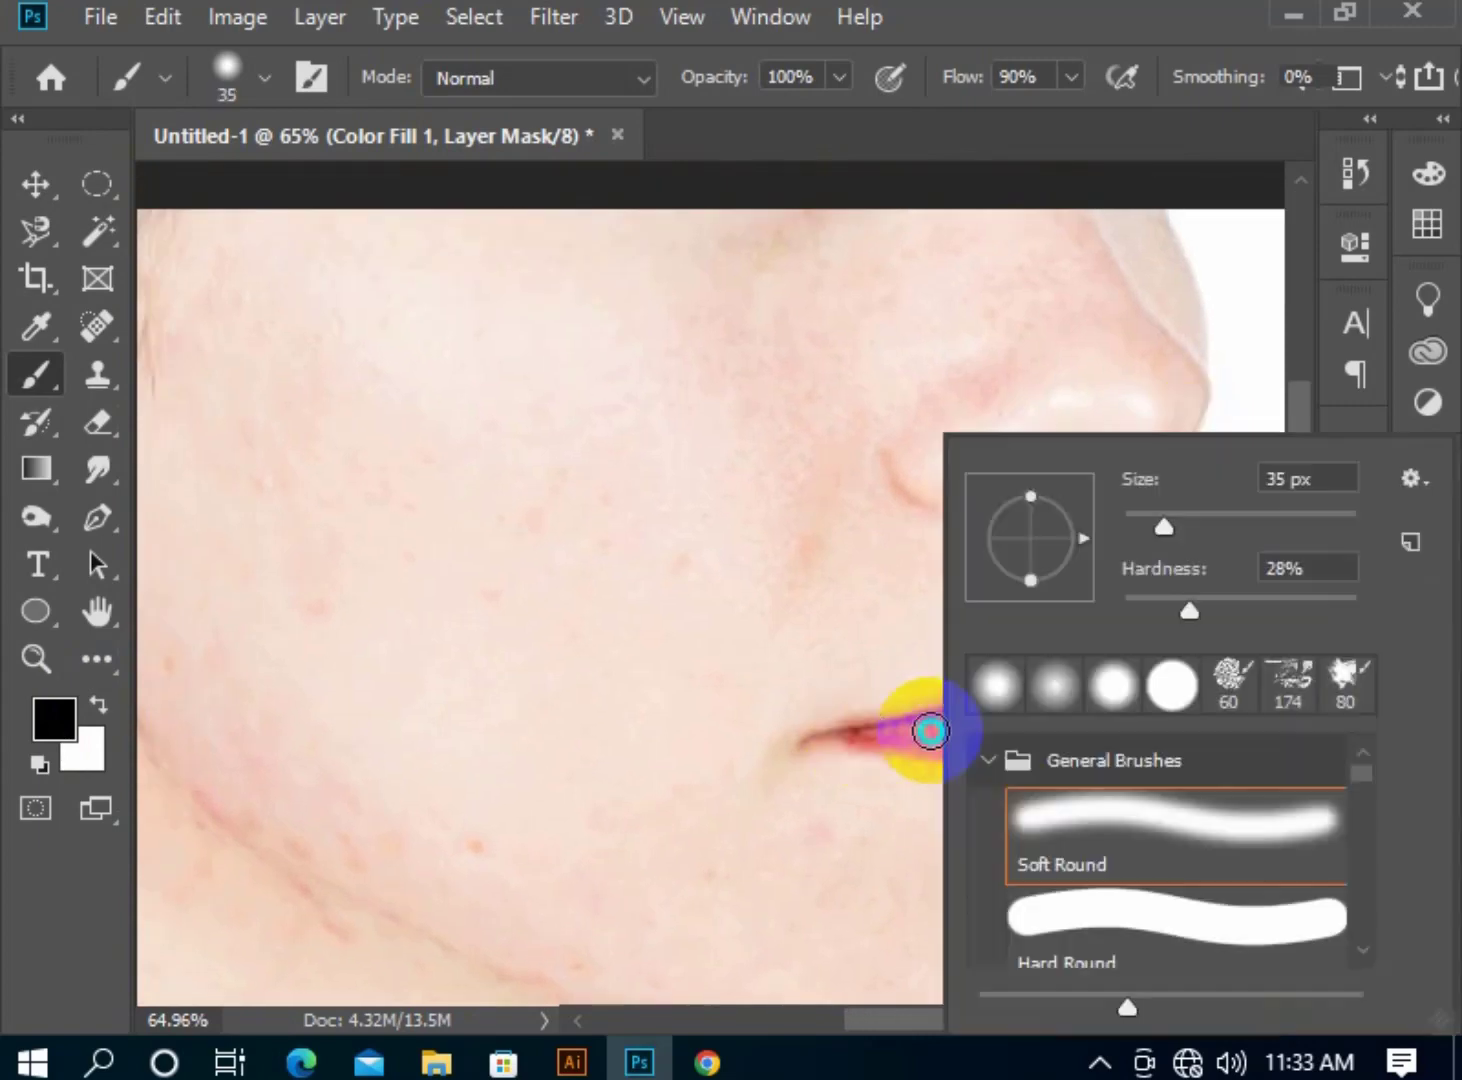
left_click(862, 740)
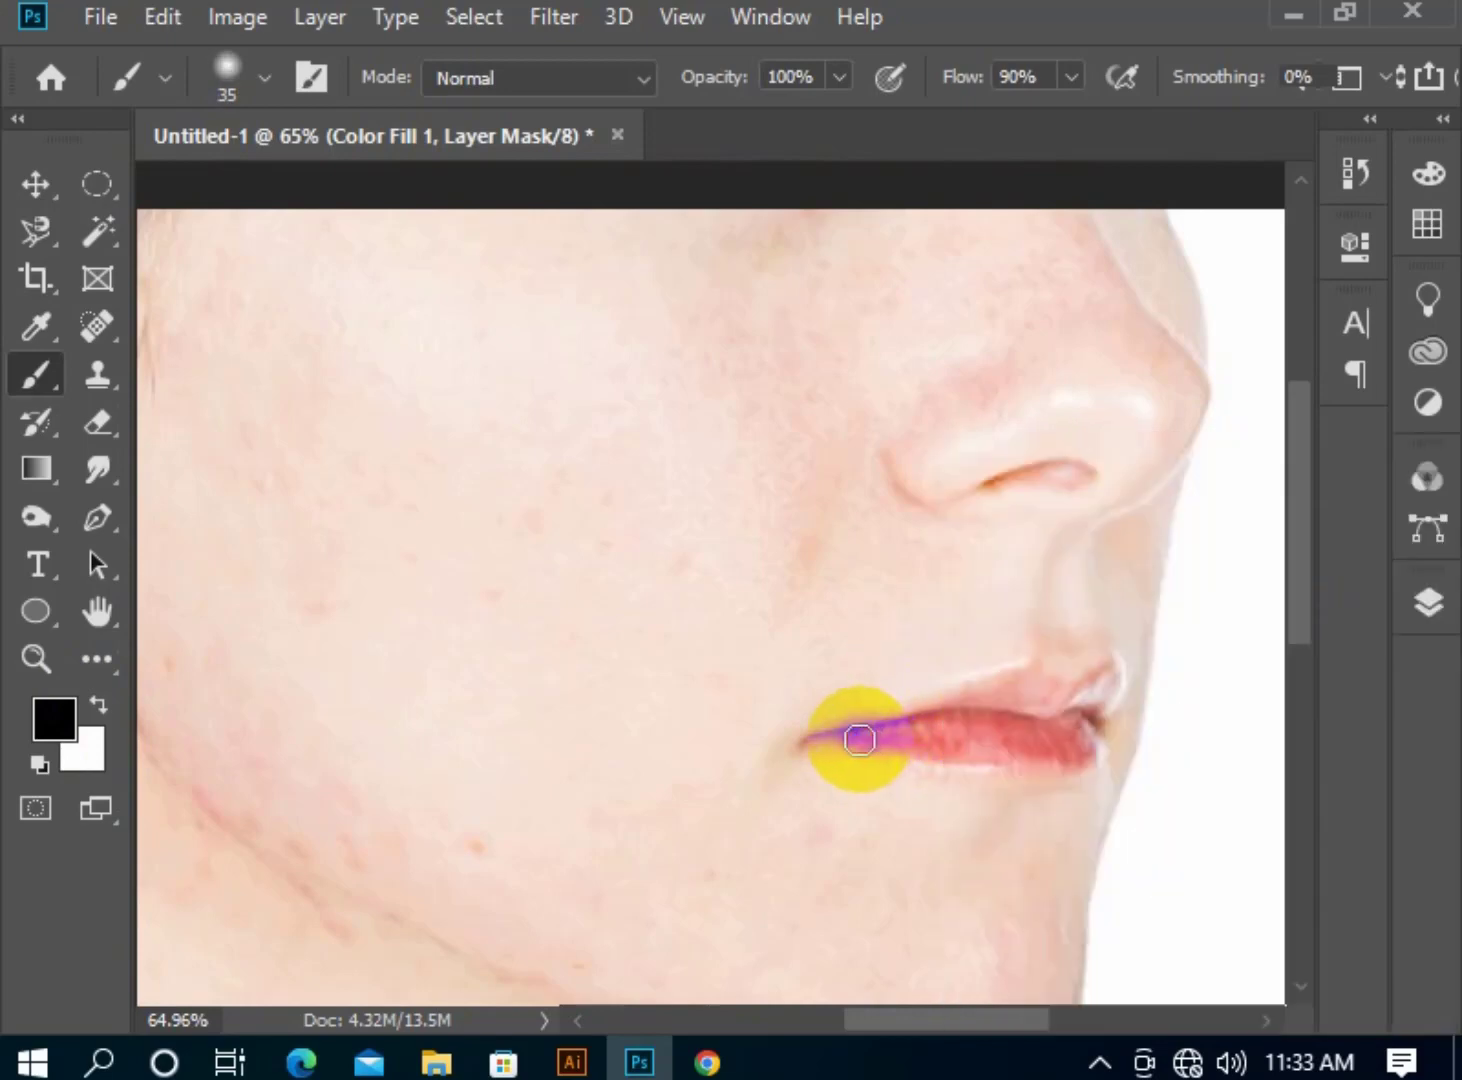
left_click_drag(807, 745, 984, 738)
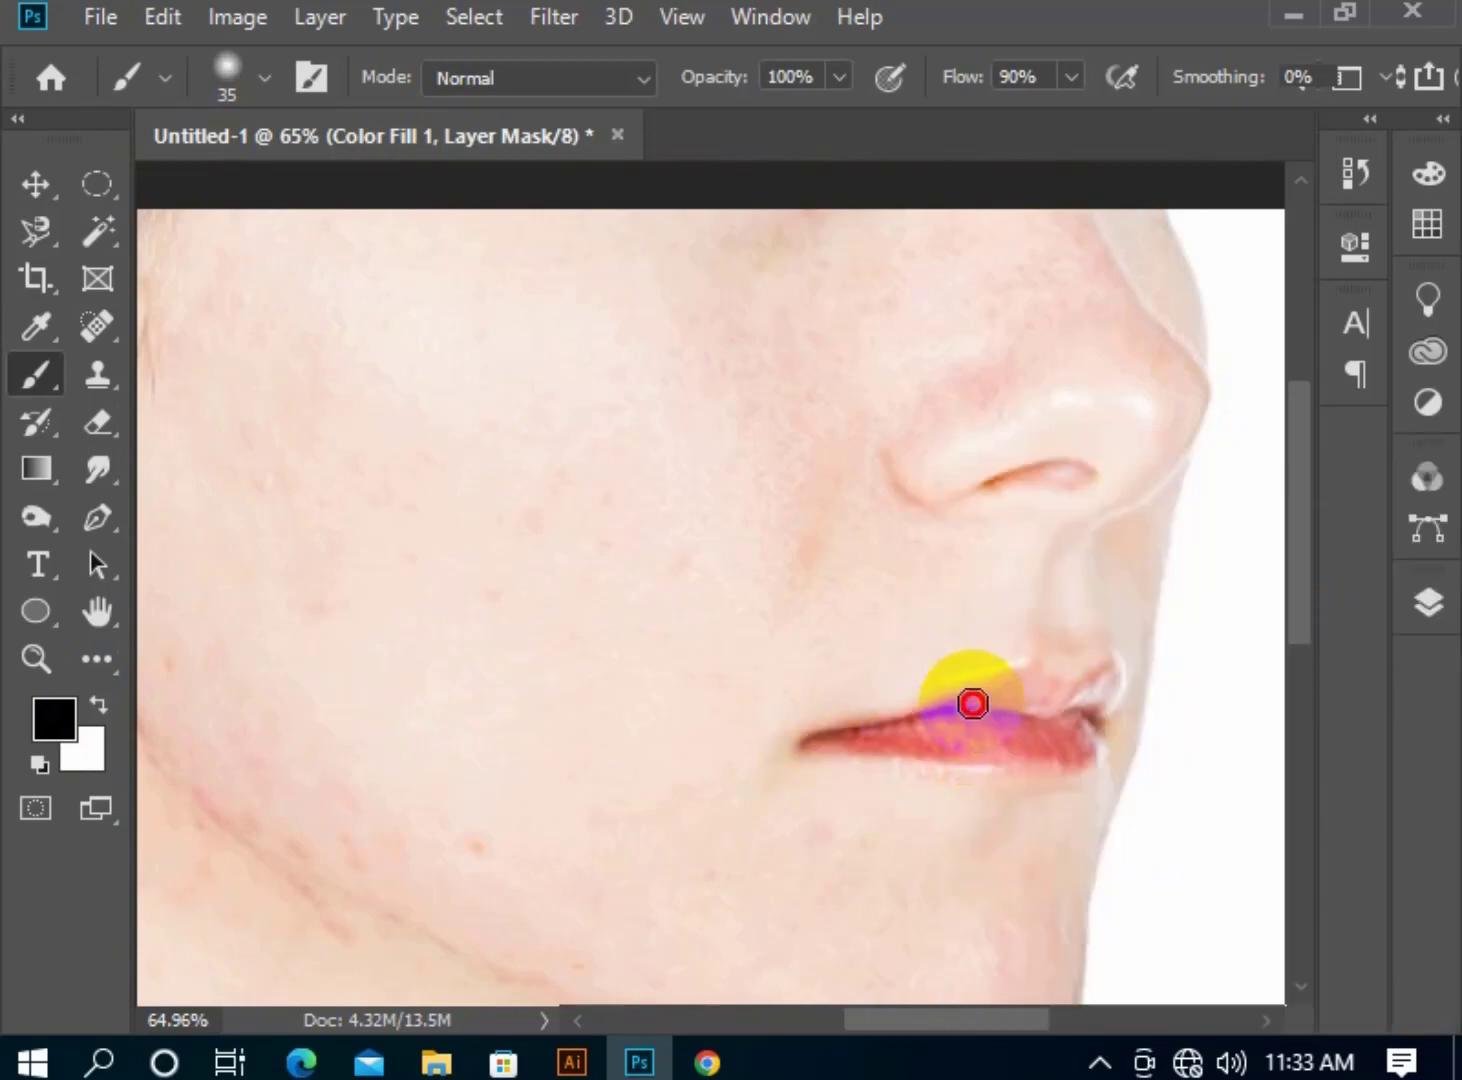
left_click_drag(1096, 689, 1091, 726)
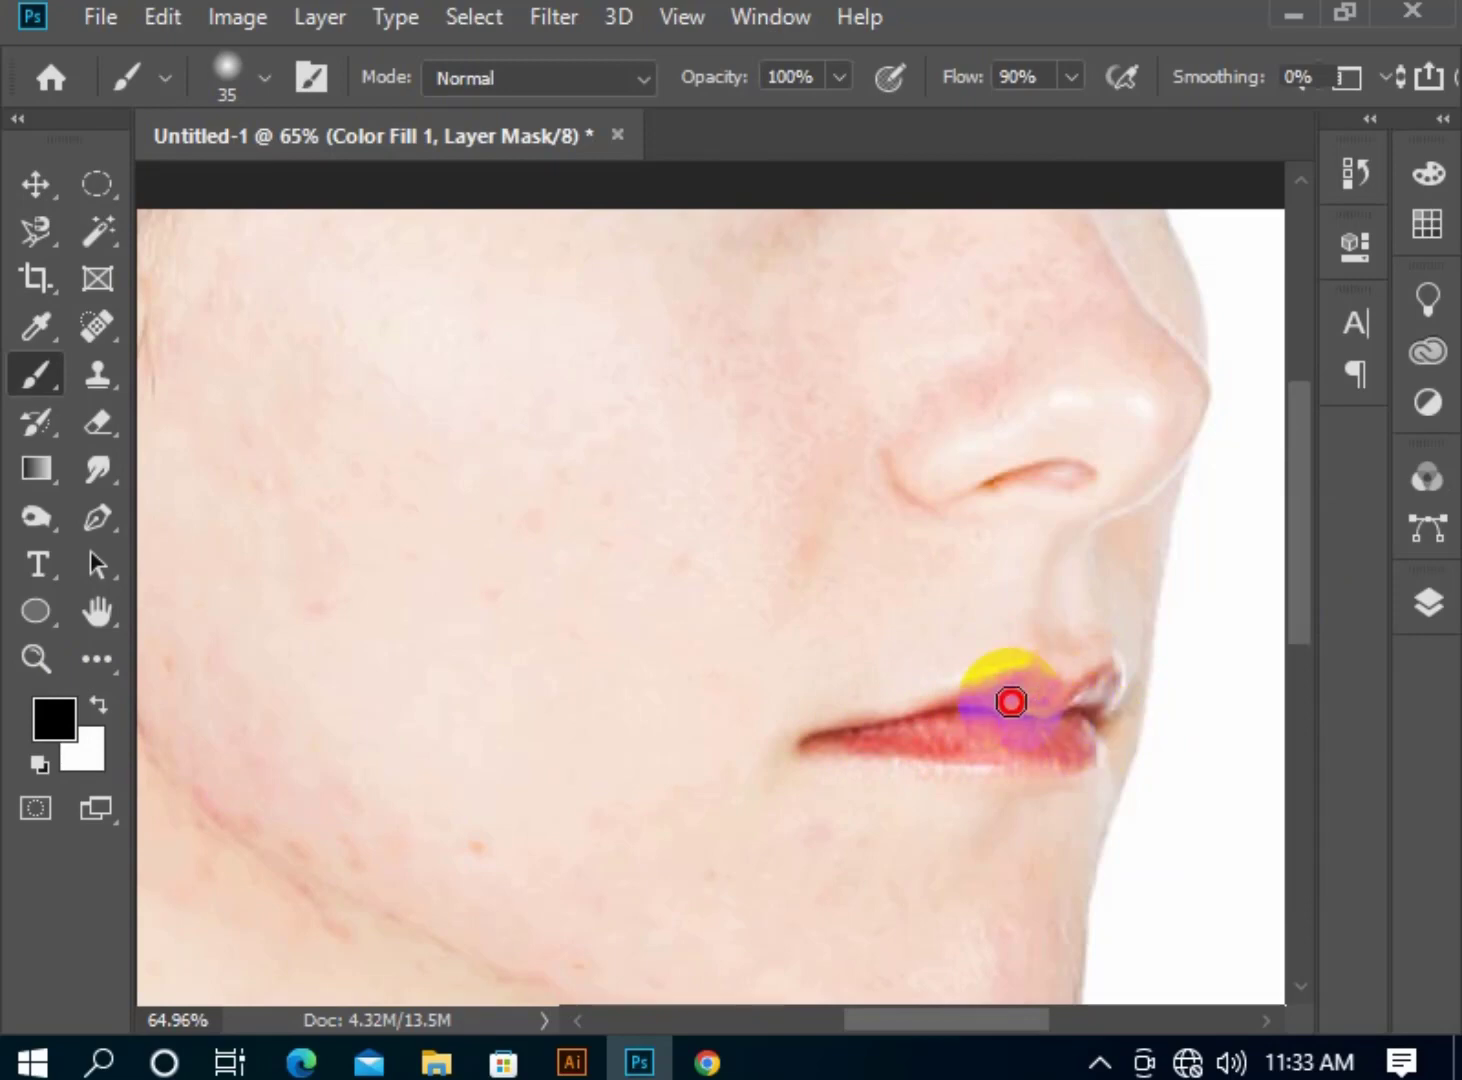
left_click_drag(968, 745, 1011, 759)
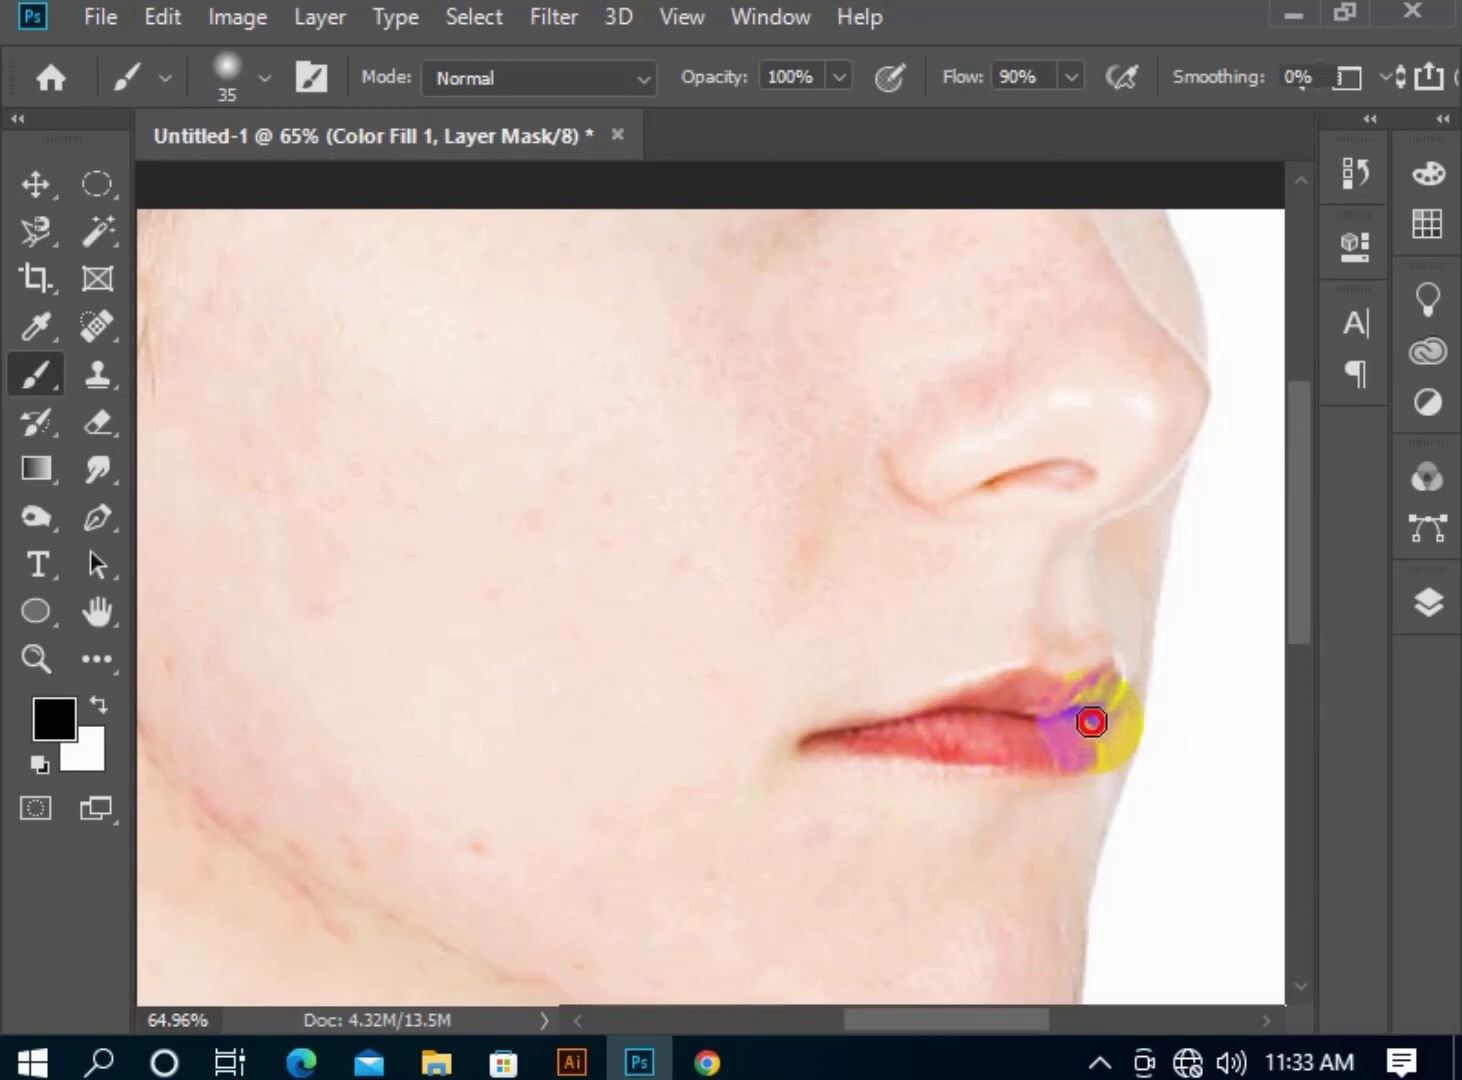
scroll(1000, 763, "down", 3)
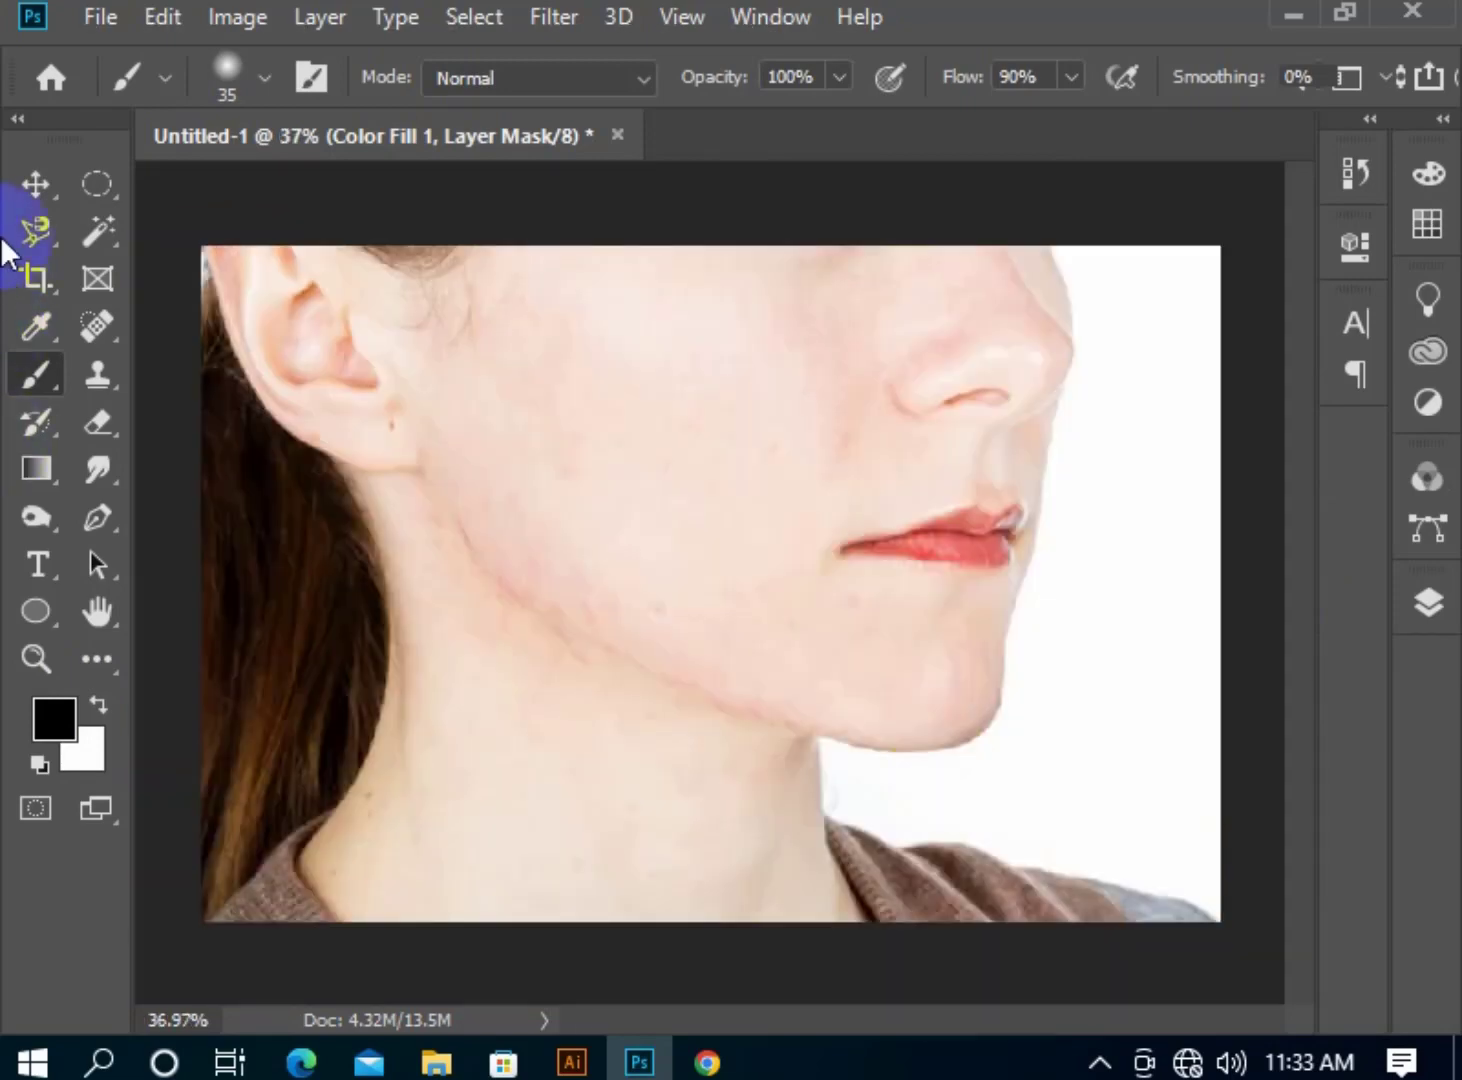
Lower the opacity of the Color Fill 1 layer to soften the skin brightening.
left_click(37, 186)
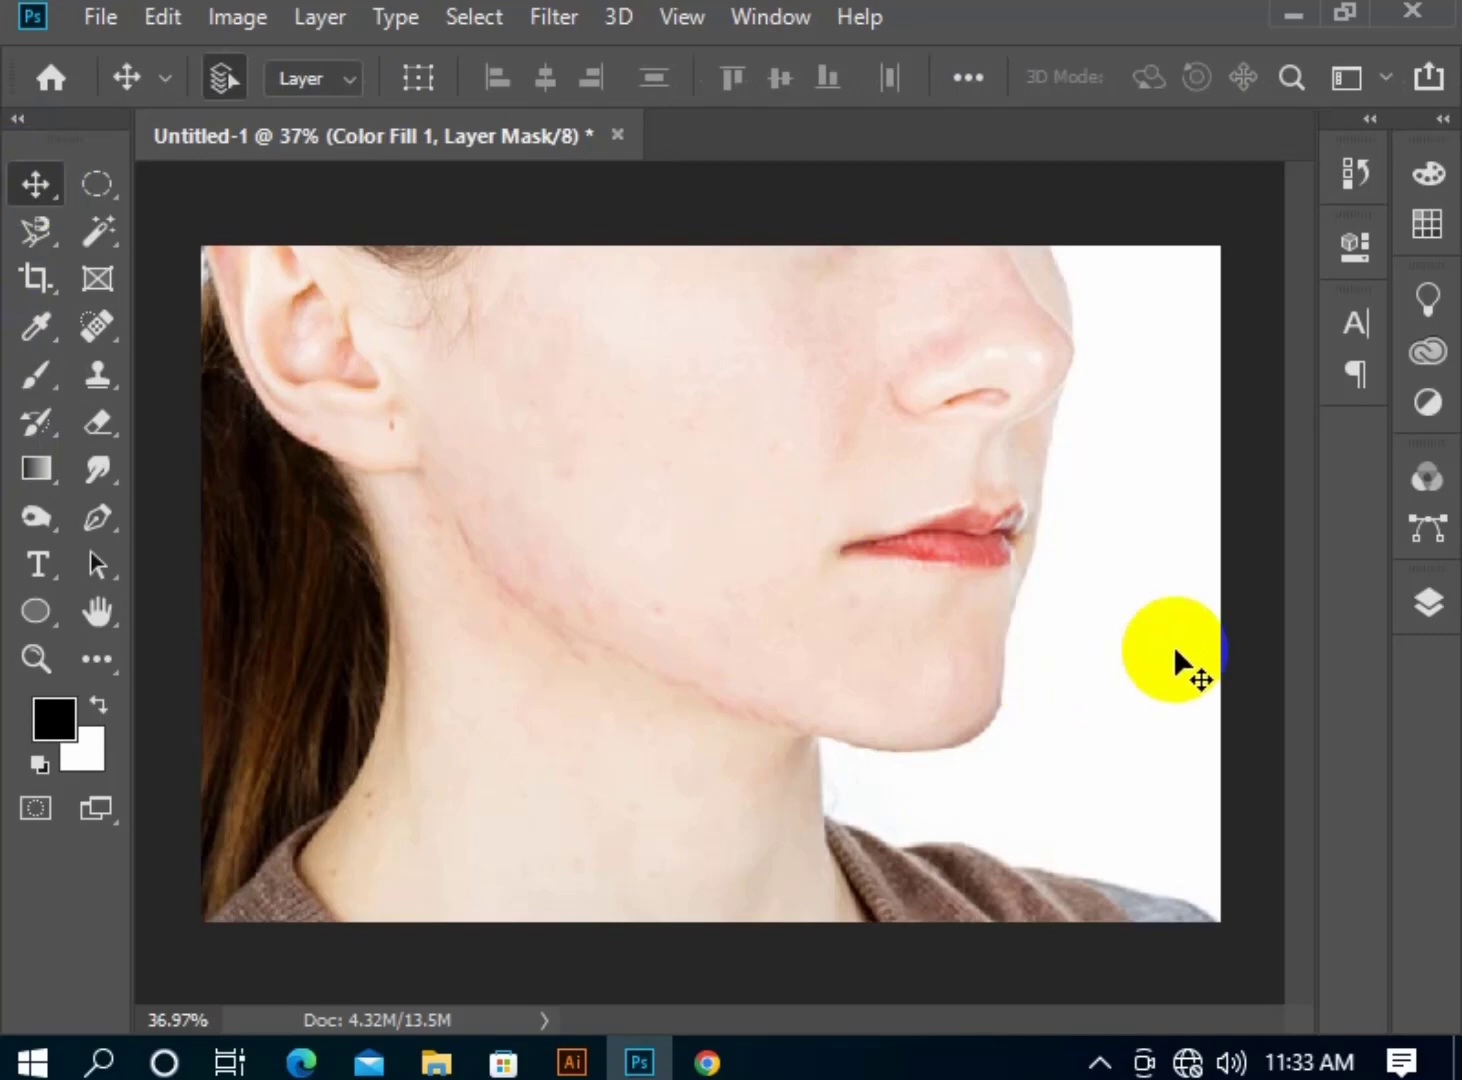
left_click(1441, 599)
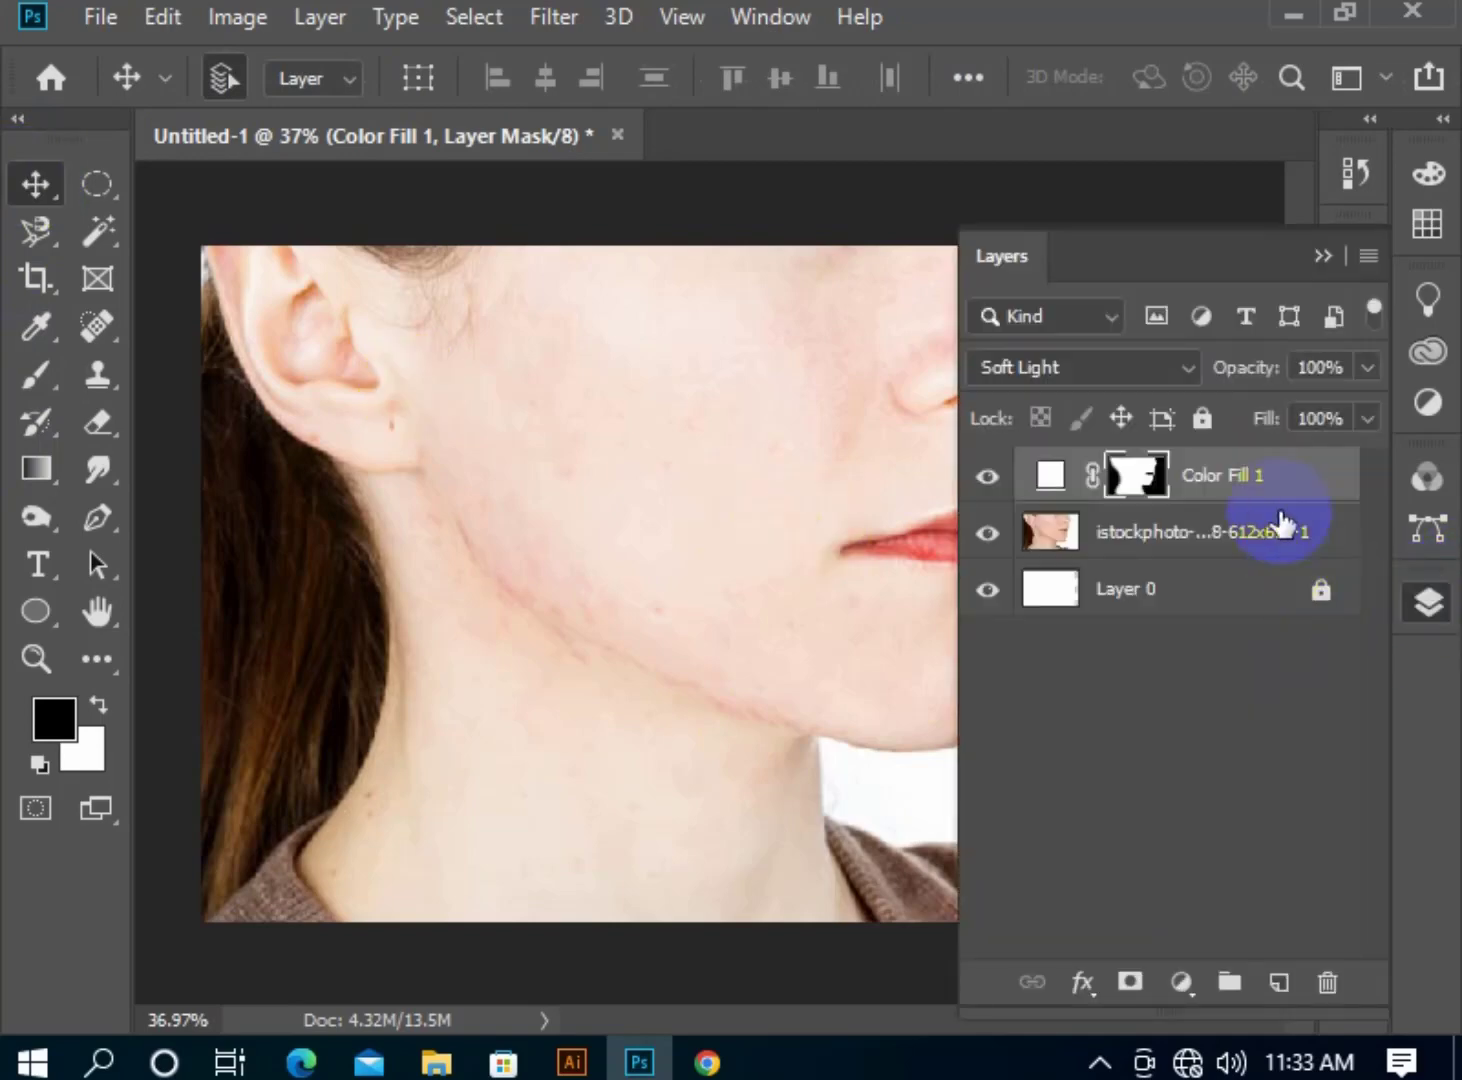
left_click(1371, 378)
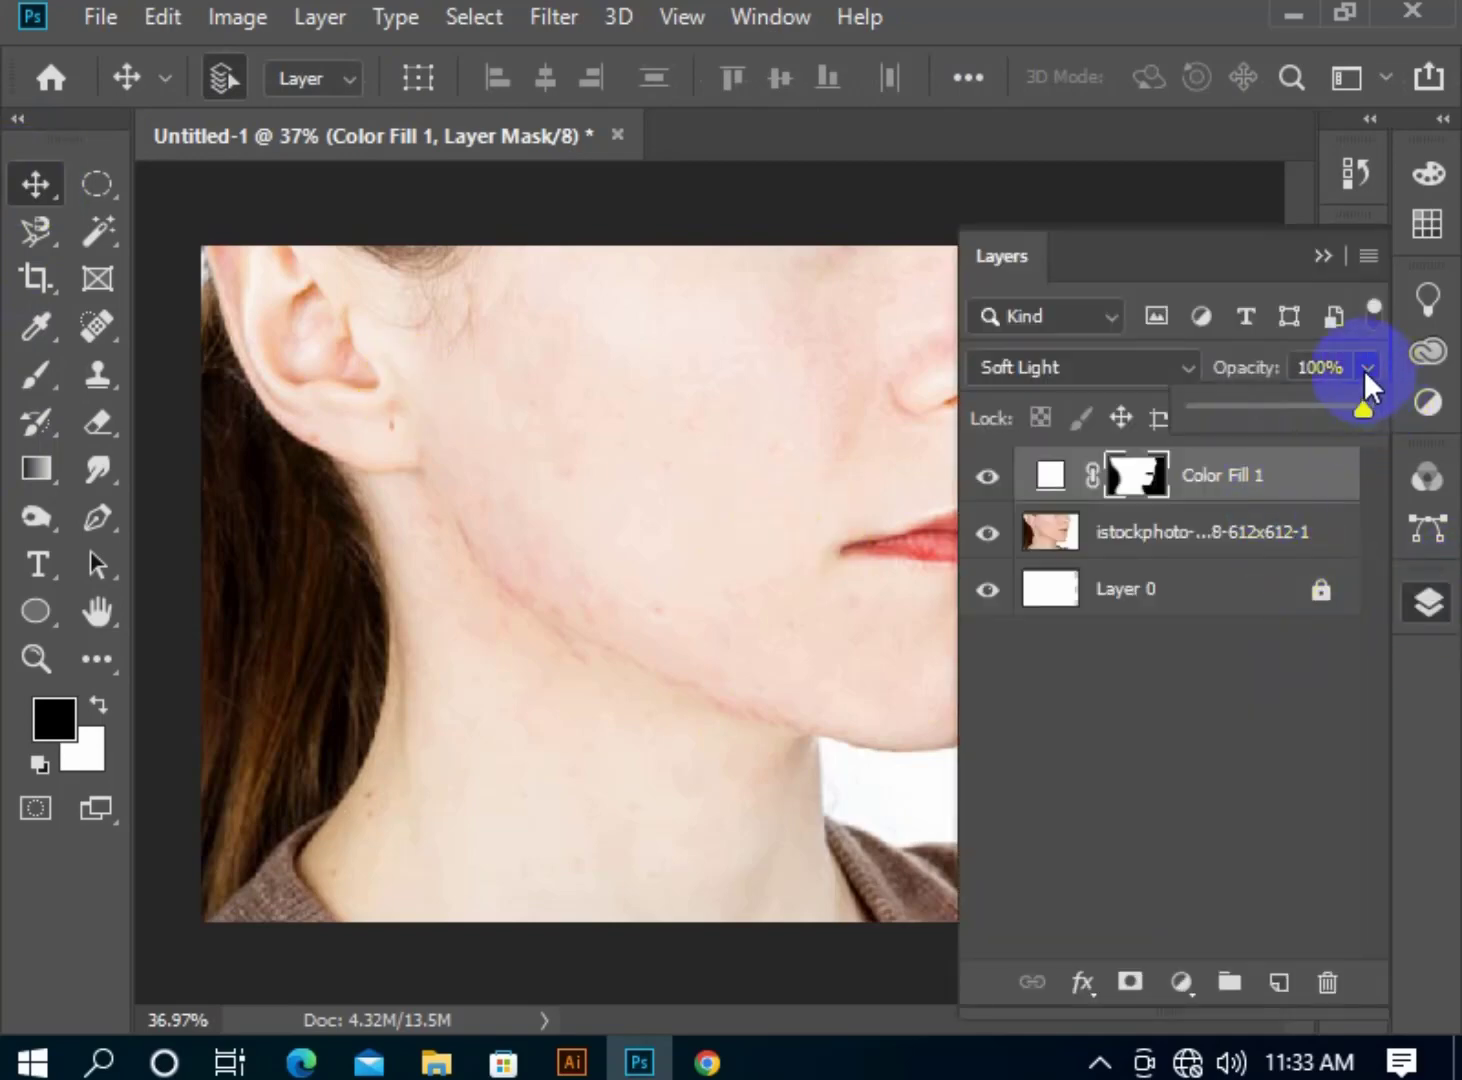
left_click(1322, 400)
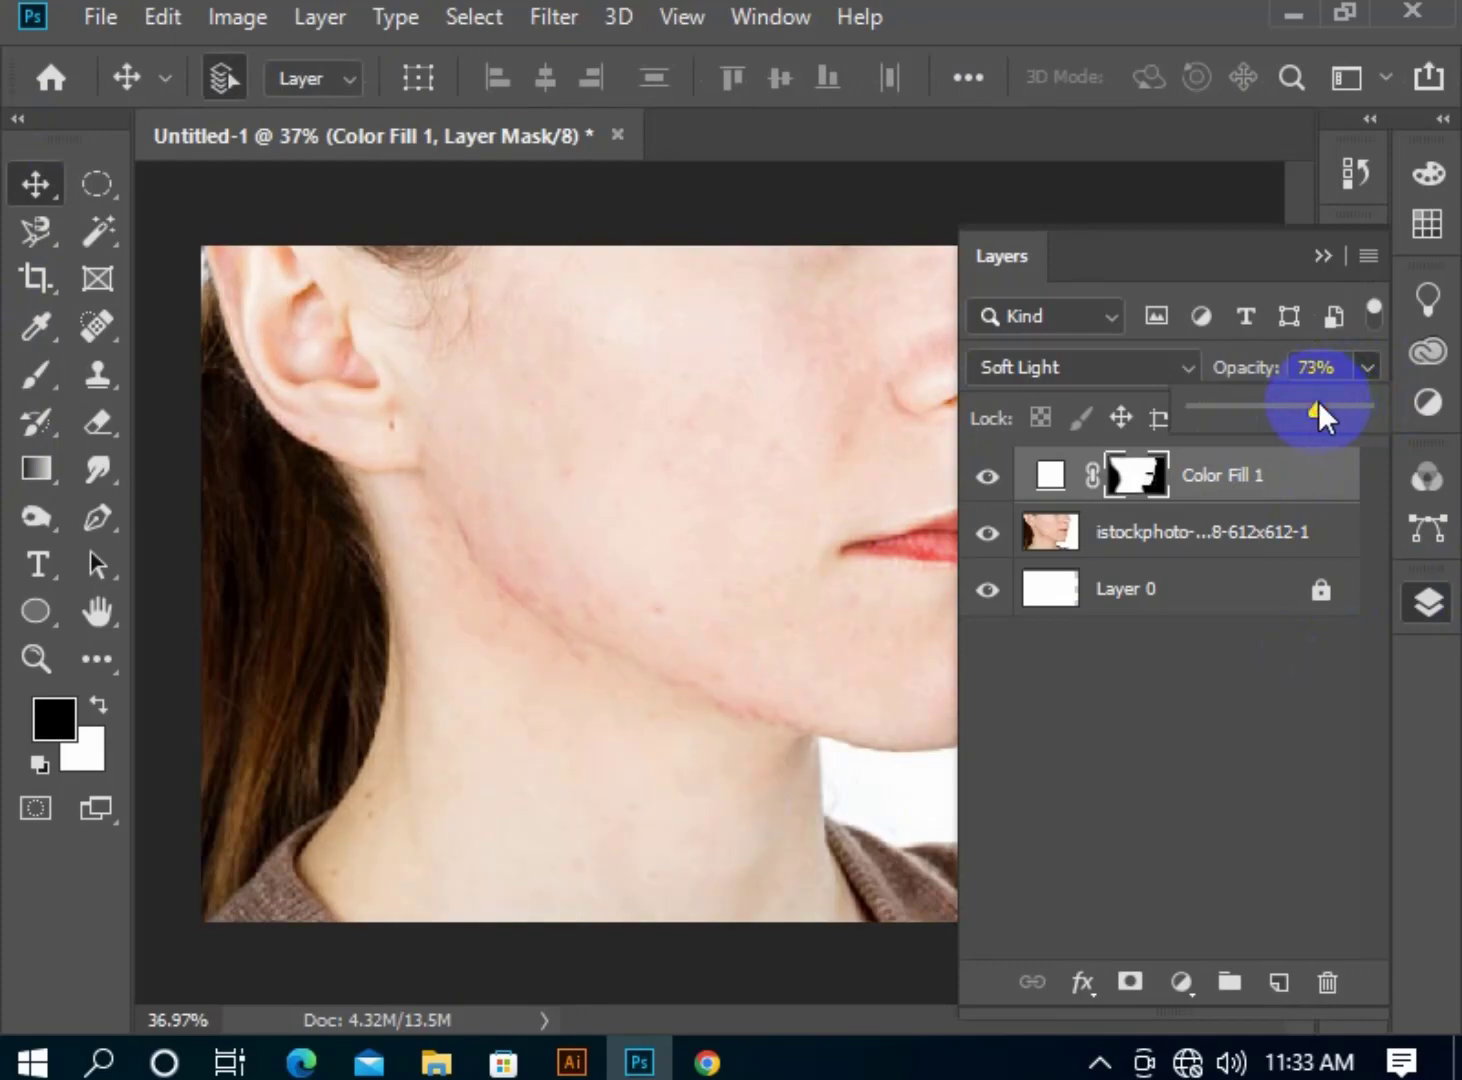
left_click_drag(1318, 399, 1296, 395)
left_click(1321, 256)
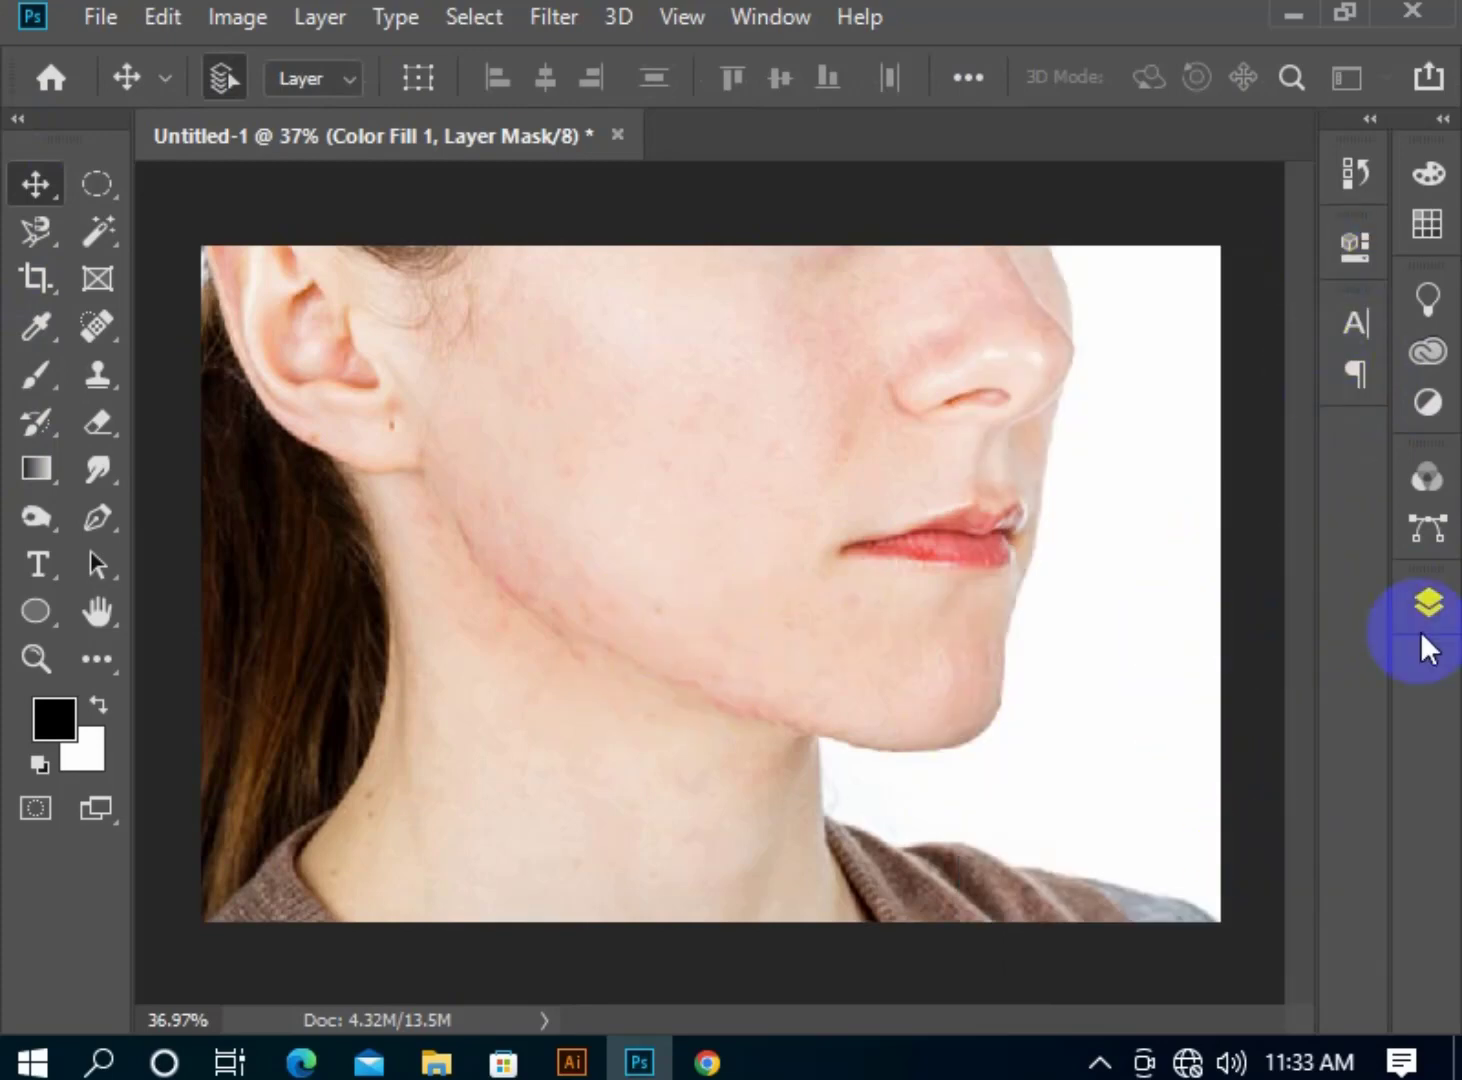
Heal small spots on the cheek, chin and neck below the ear on the istockphoto layer with the Spot Healing Brush.
left_click(1429, 600)
left_click(1125, 534)
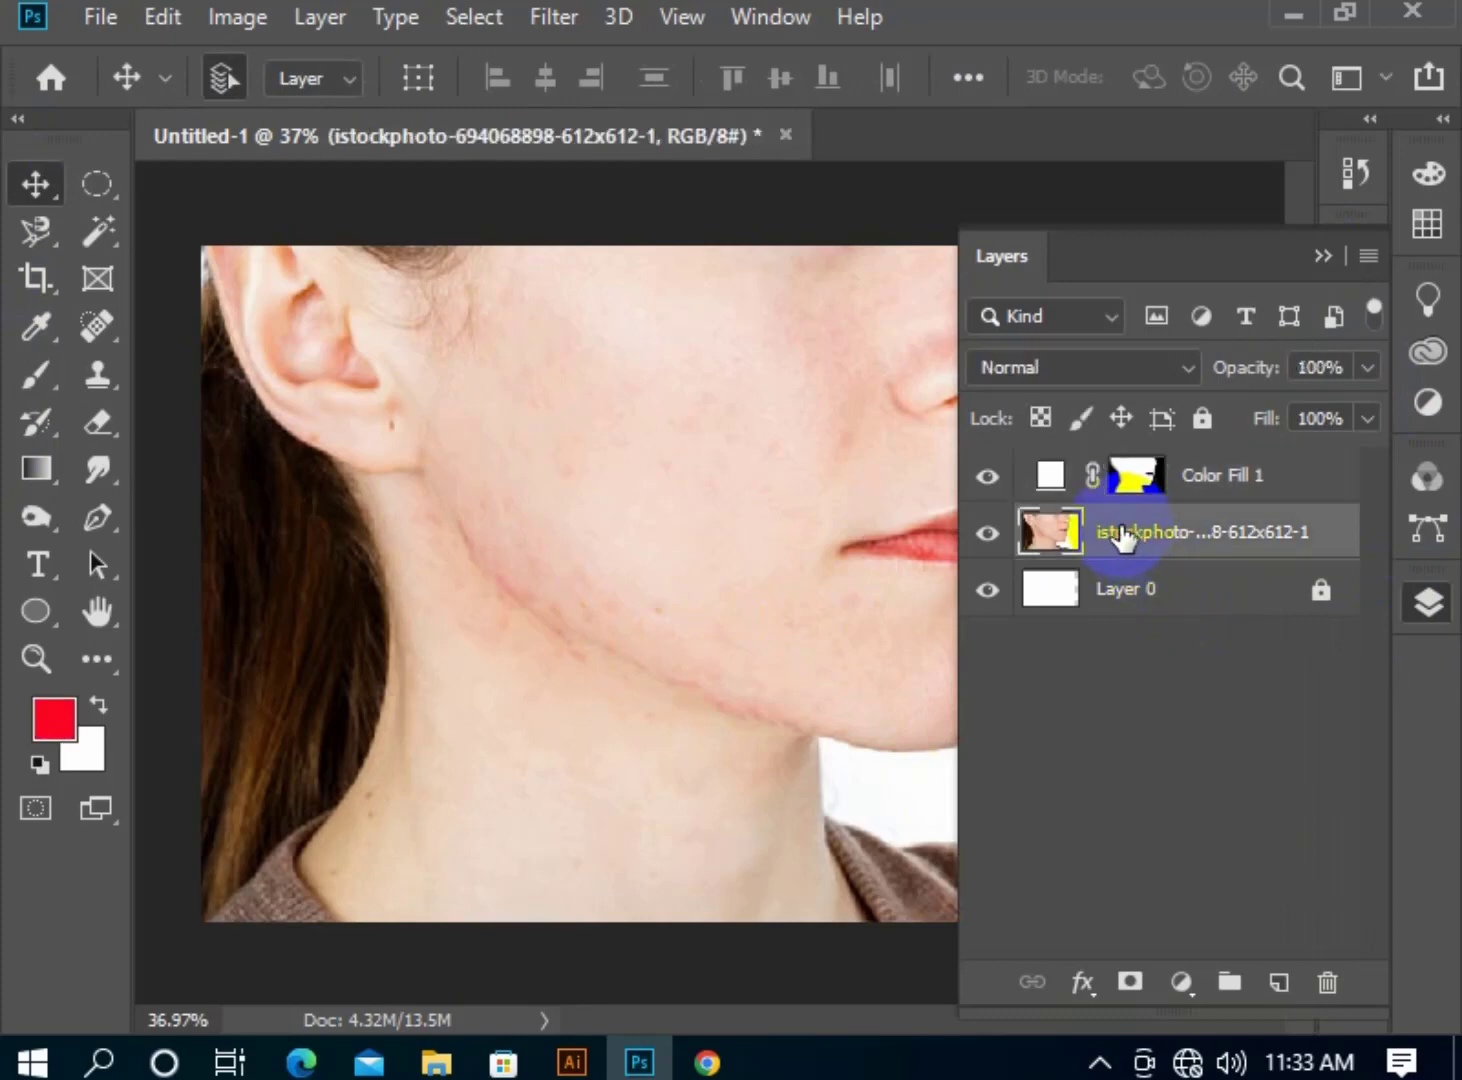
left_click(95, 326)
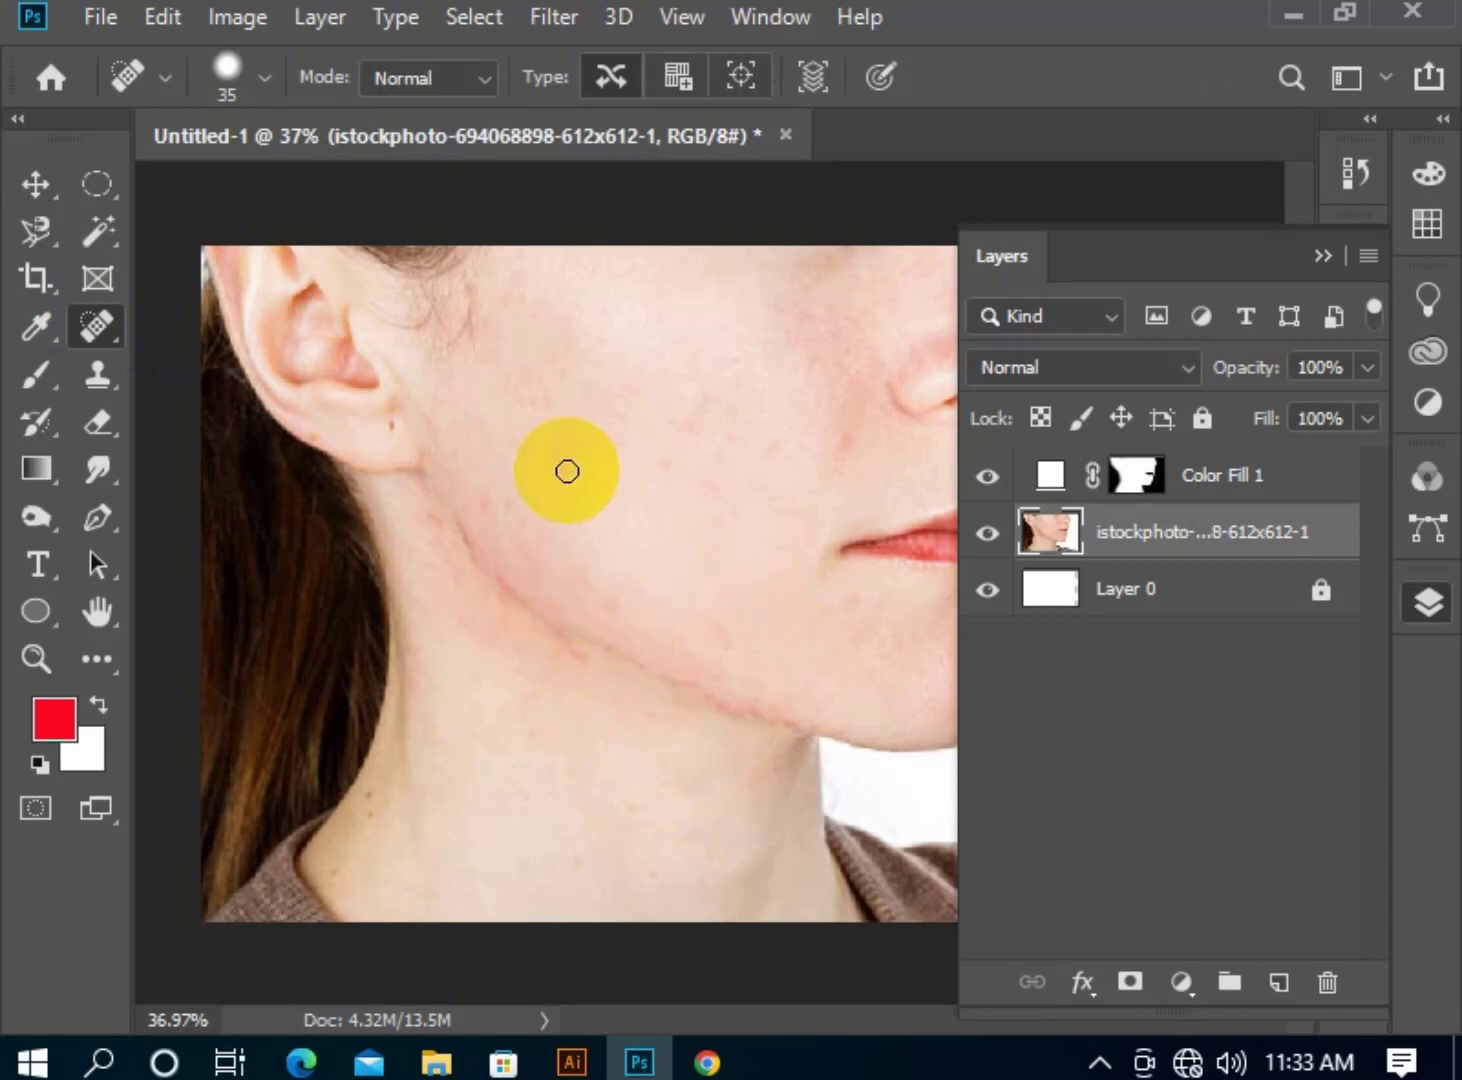
left_click(661, 470)
left_click(852, 603)
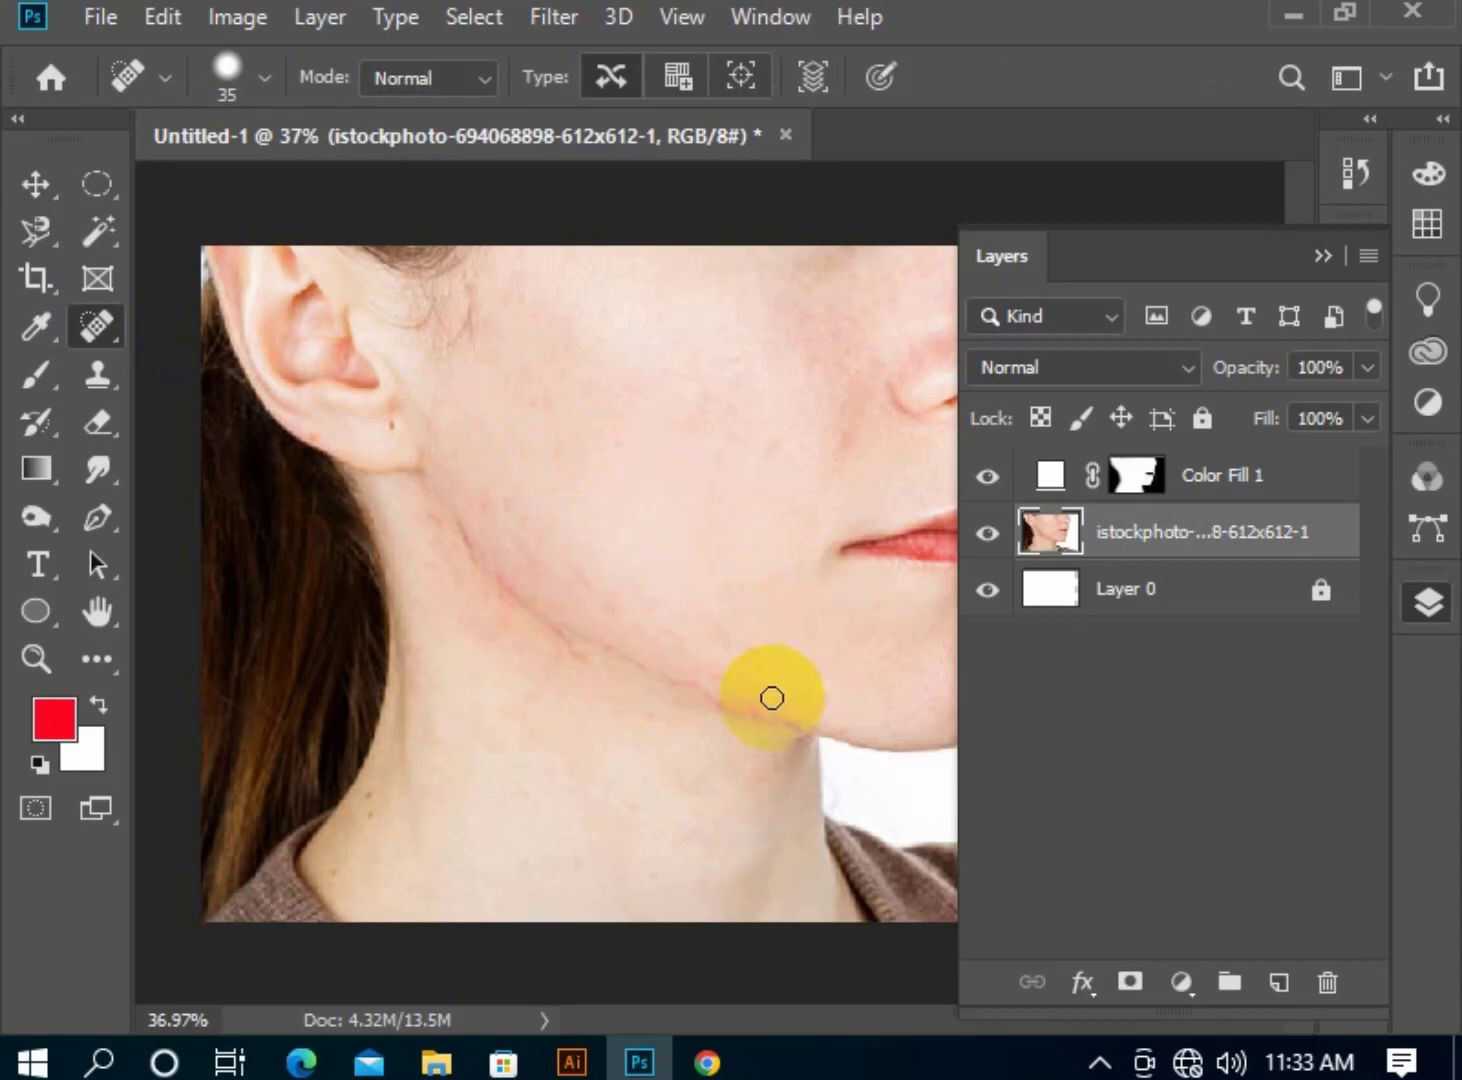
left_click(343, 516)
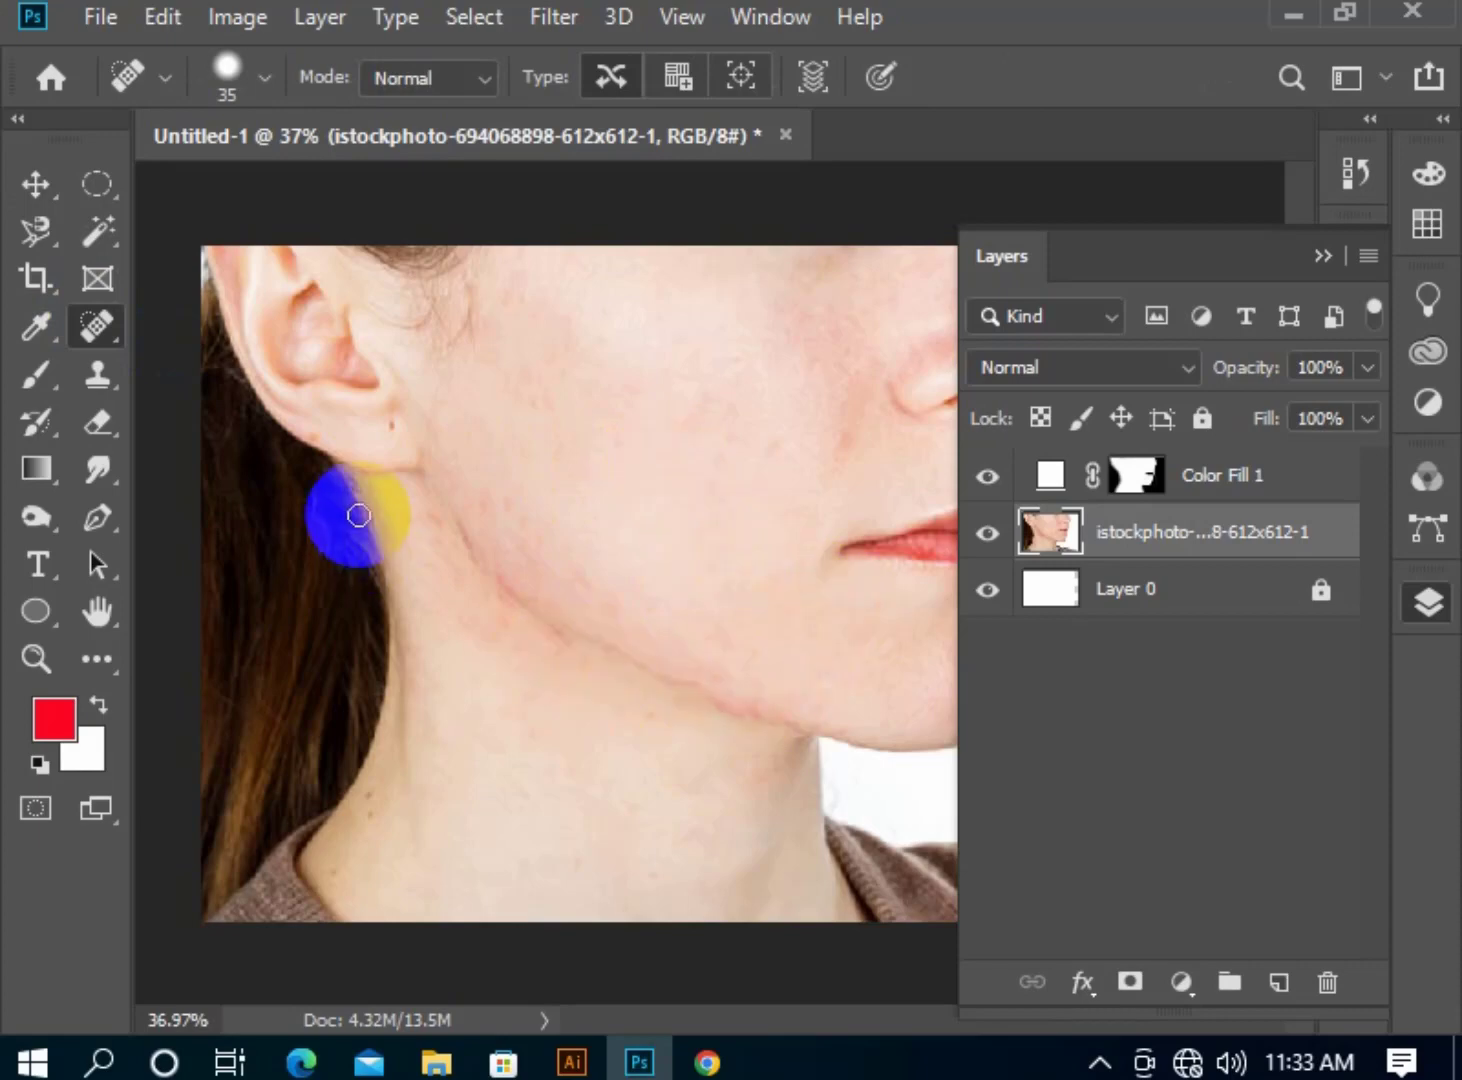
left_click(422, 501)
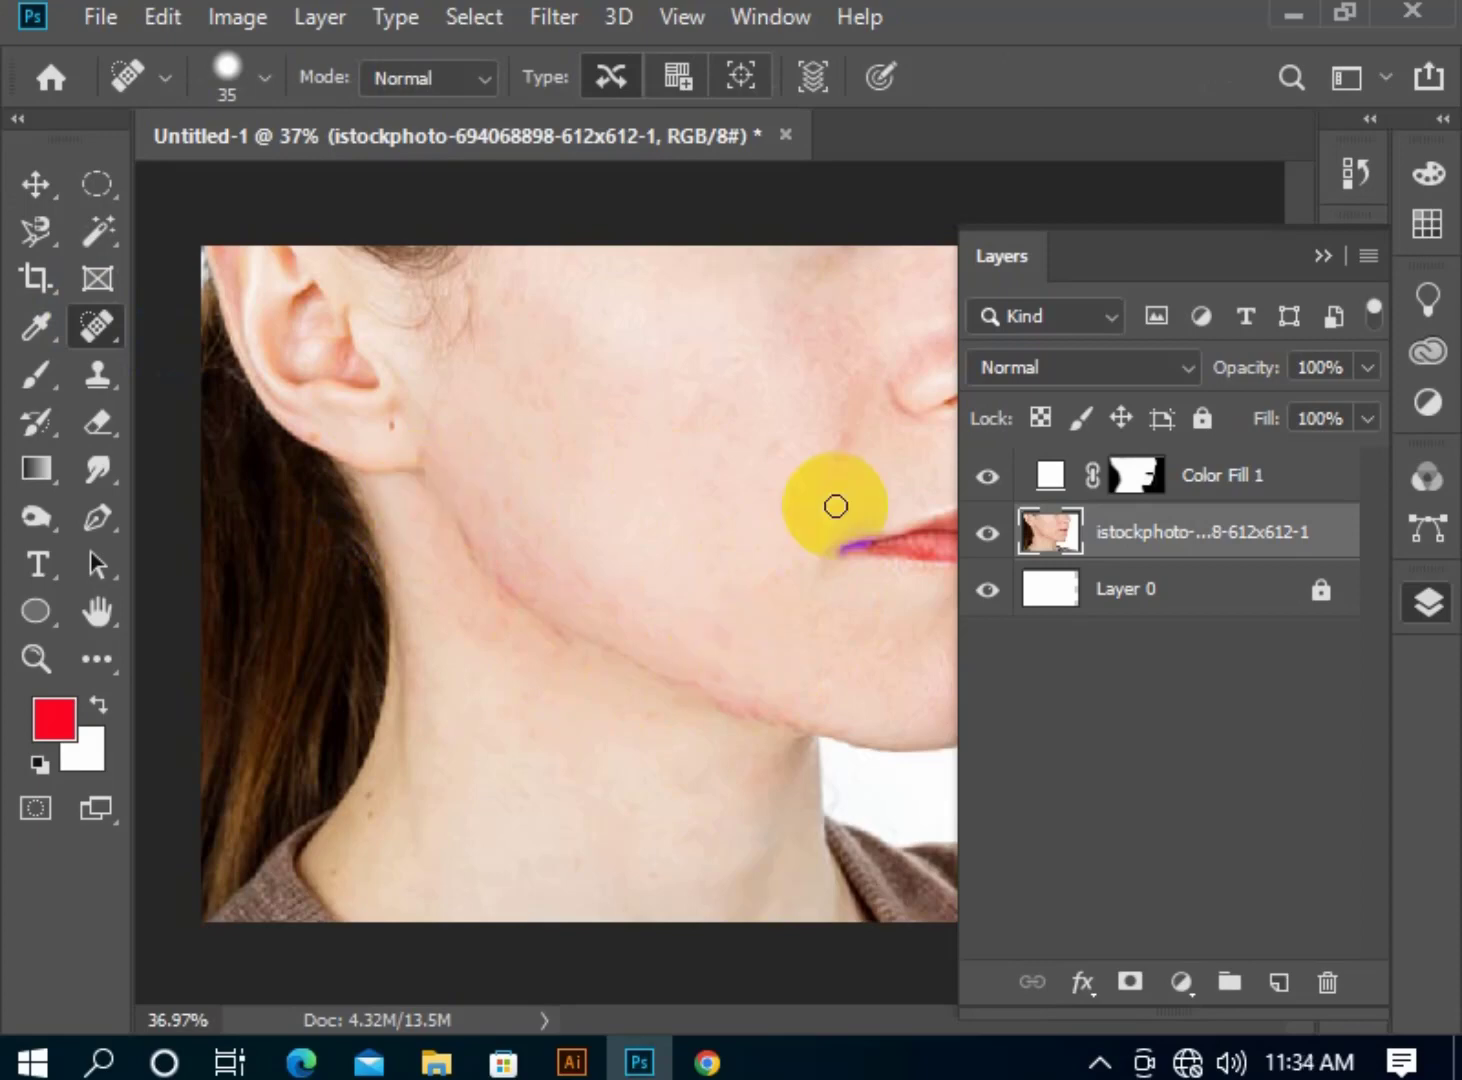
left_click(1321, 261)
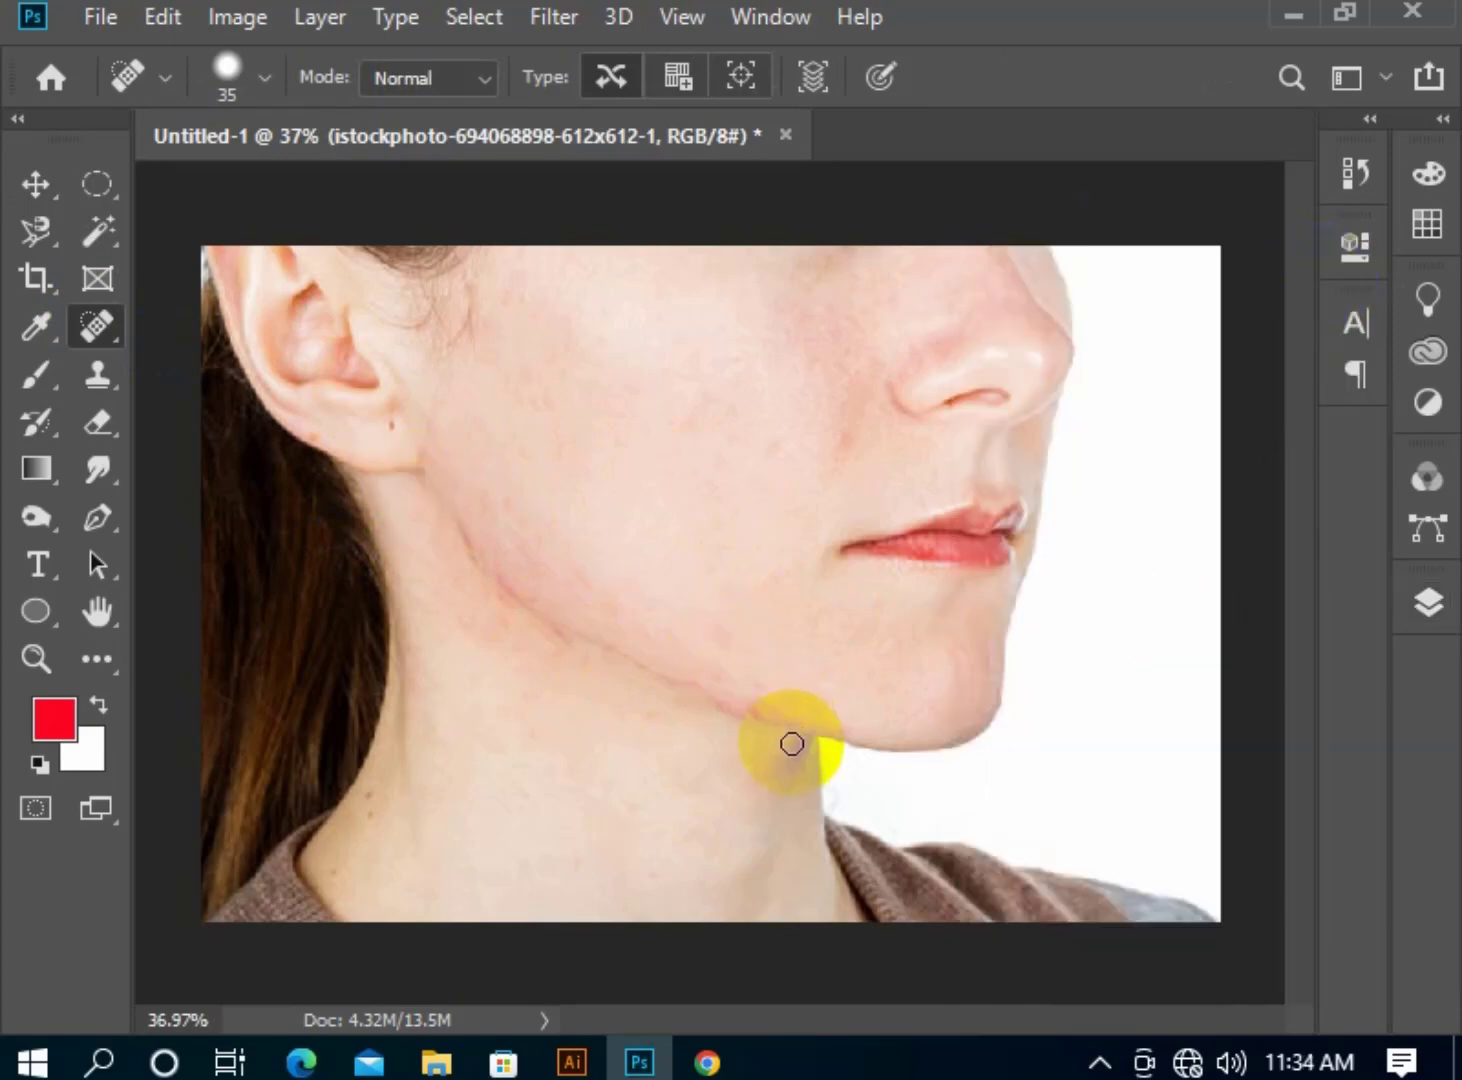
Enlarge the Spot Healing Brush to 125 px and heal the blemishes on the cheek between the nose and mouth corner.
left_click(34, 179)
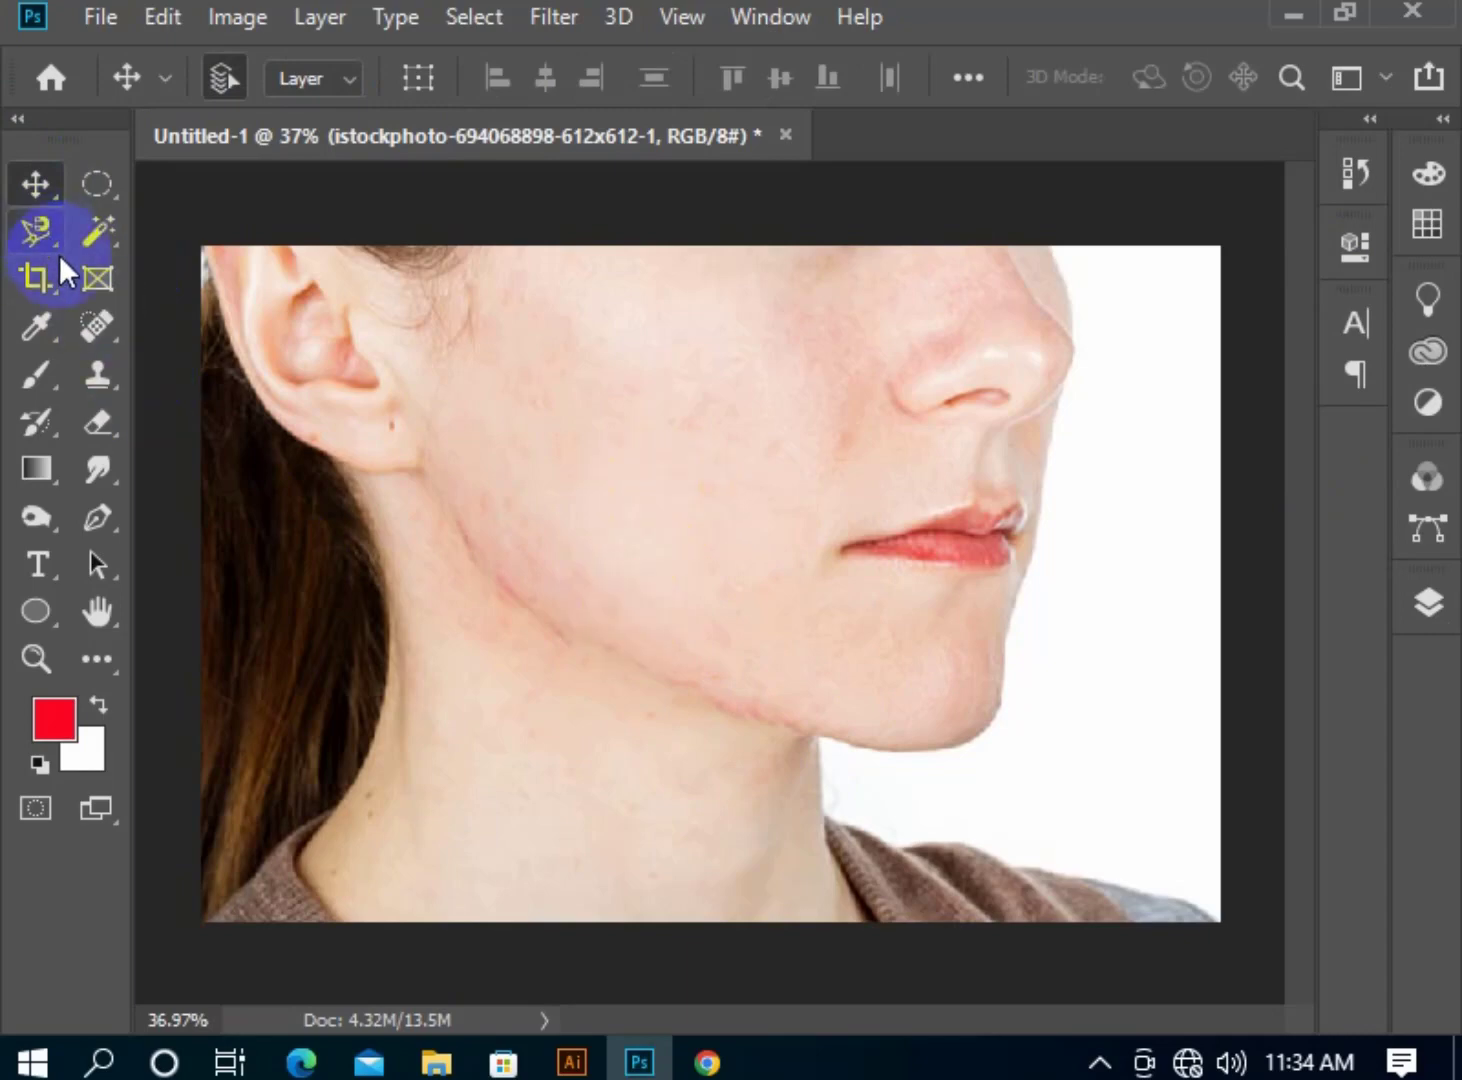
left_click(97, 326)
left_click(391, 322)
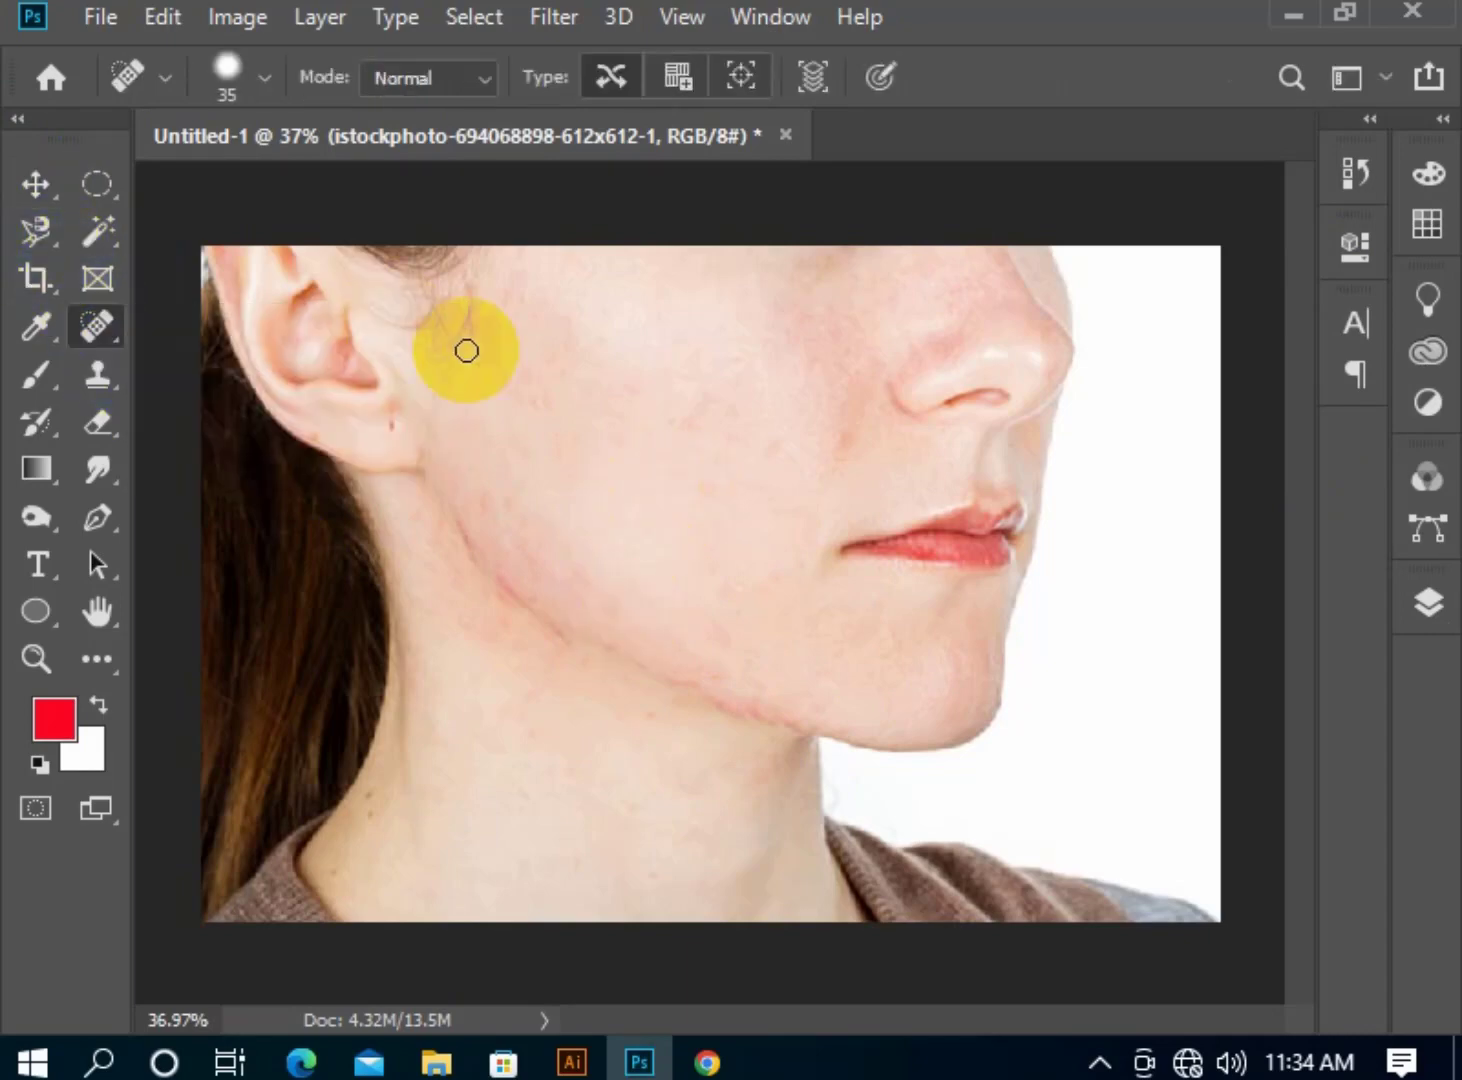
key("bracketright")
key("bracketright")
key("bracketright")
key("bracketright")
key("bracketright")
key("bracketright")
key("bracketright")
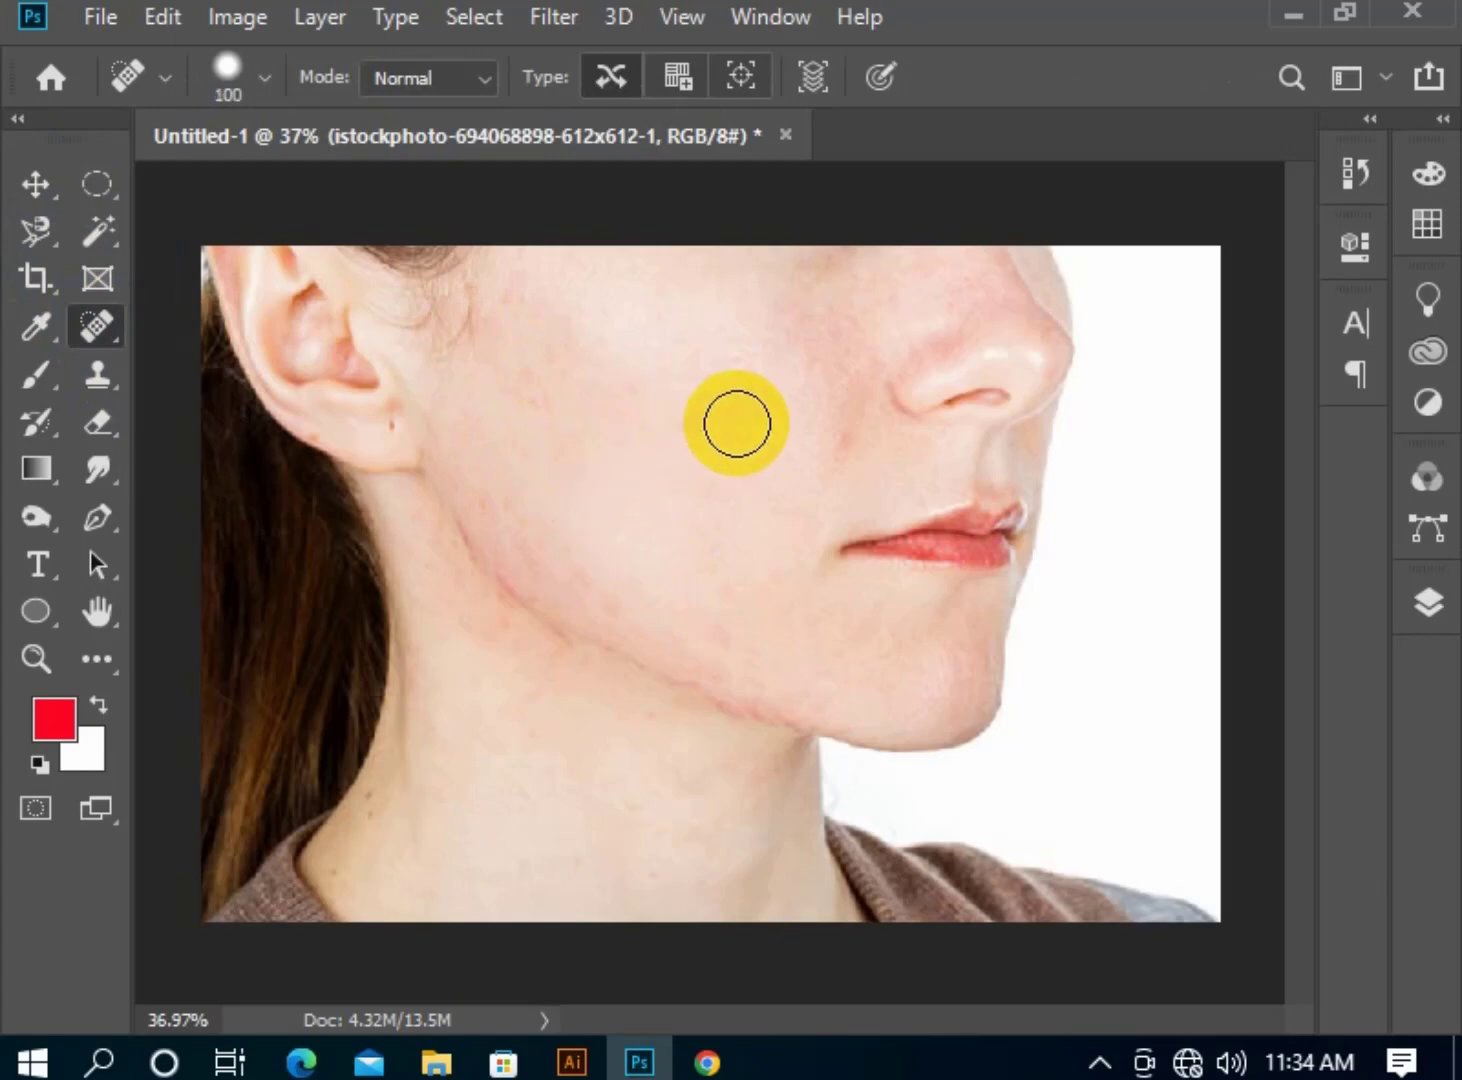
left_click(703, 415)
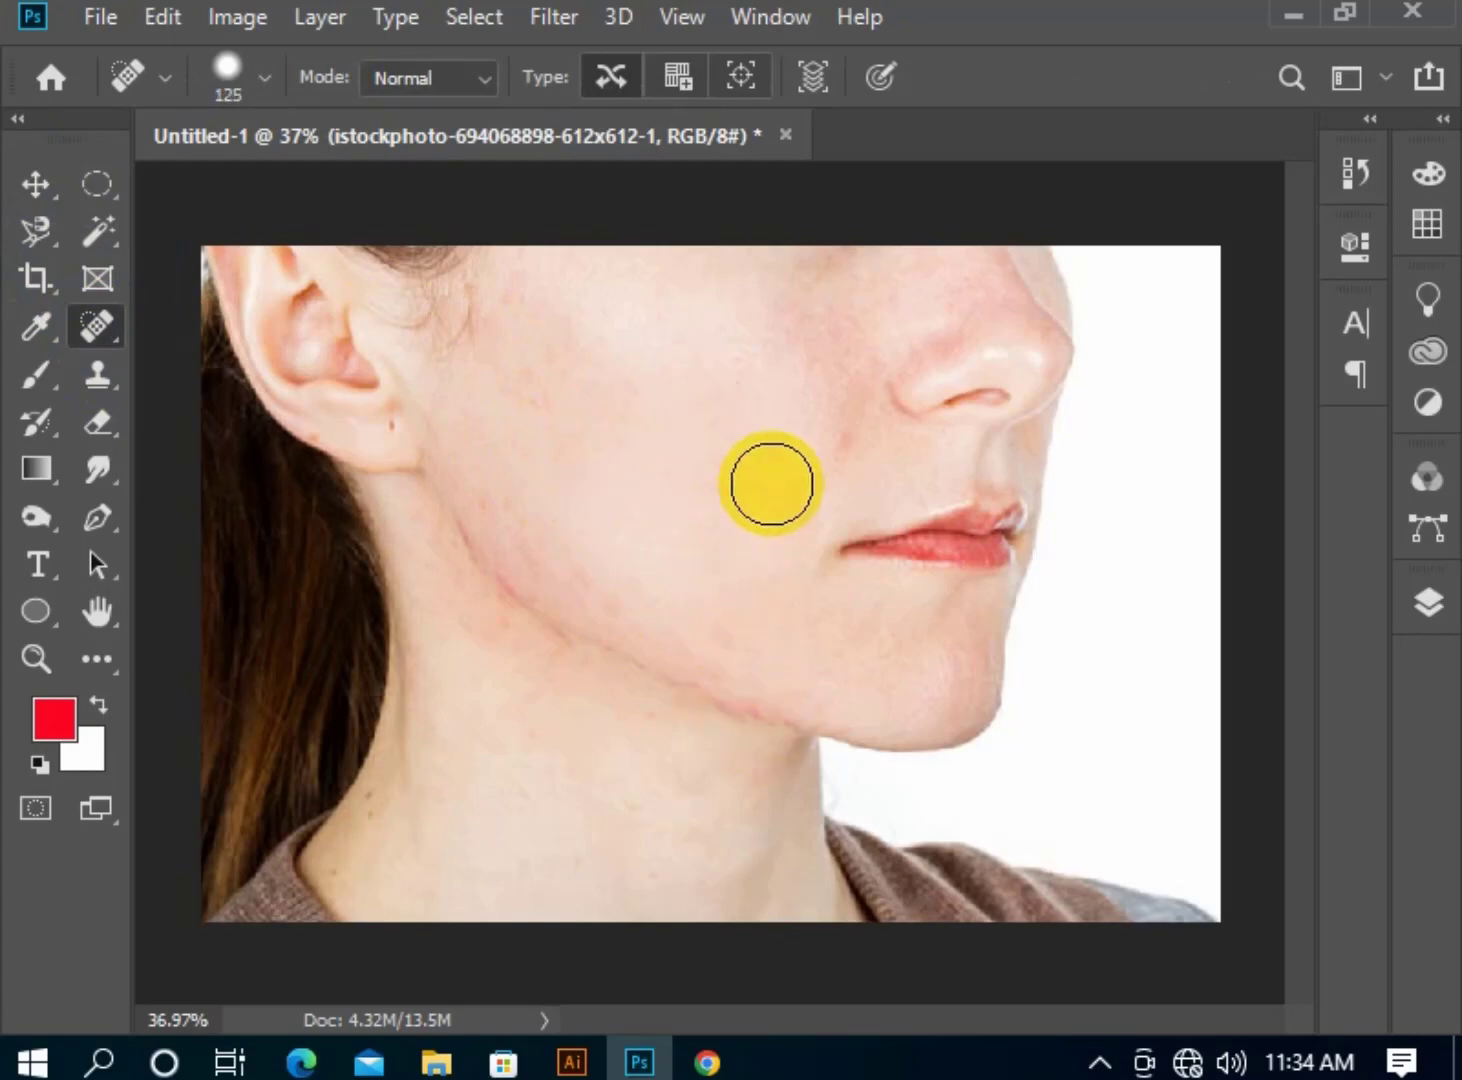
left_click(770, 474)
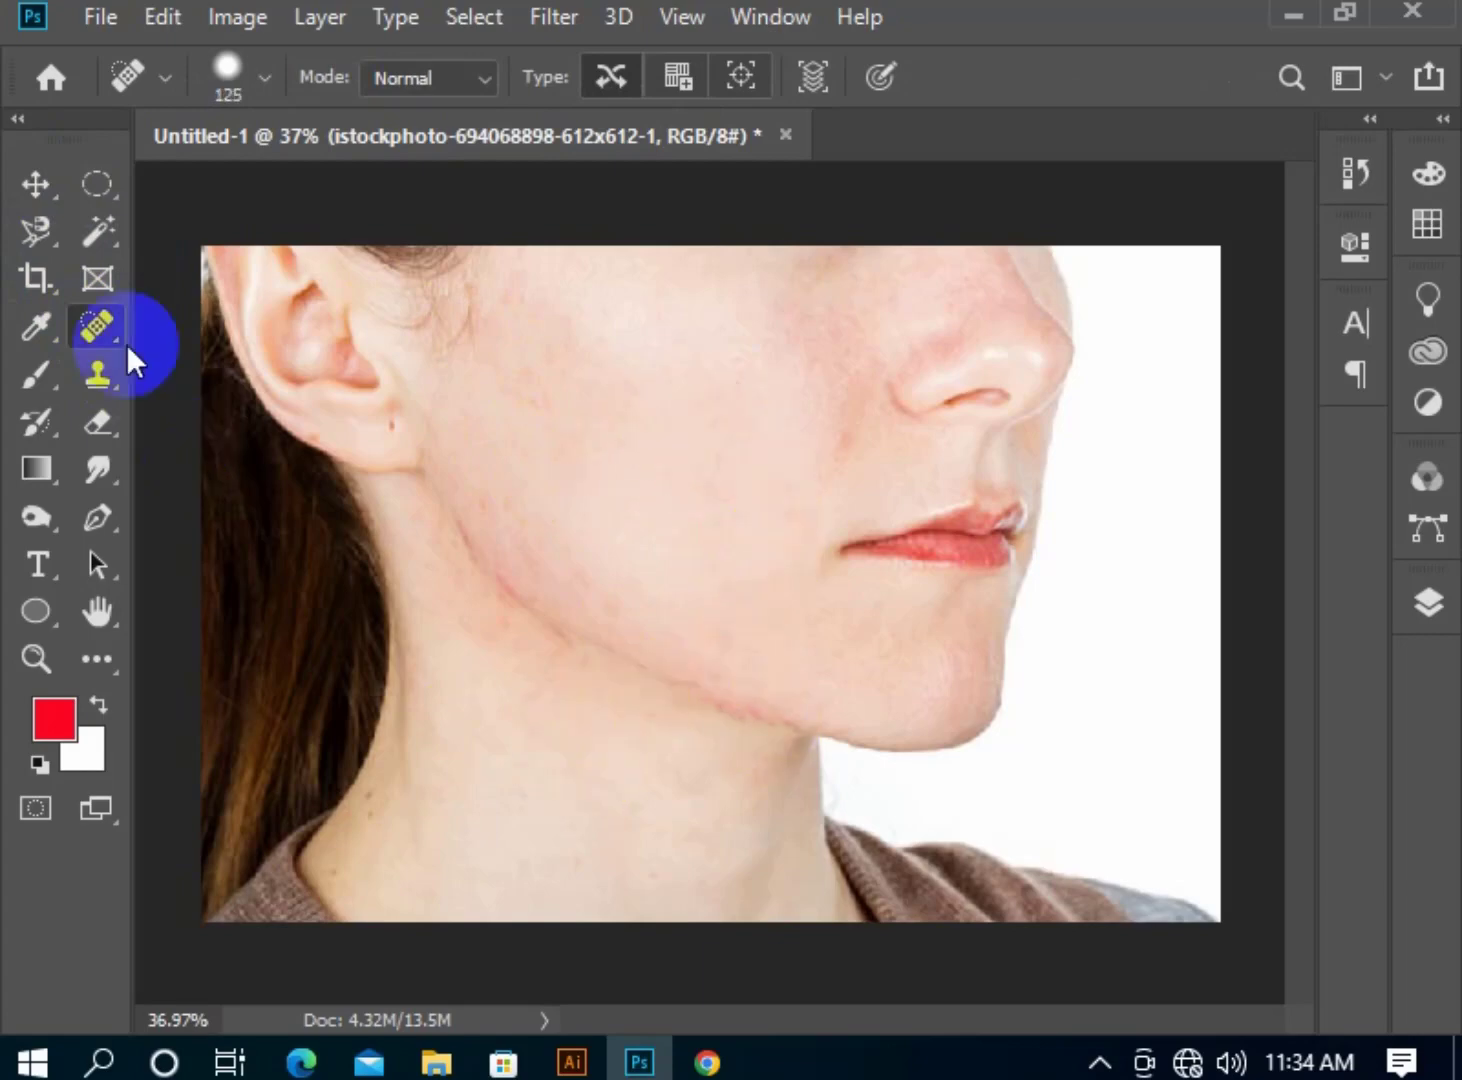
Heal the cheek beside the mouth corner with the Healing Brush, using clean lower-neck skin as the source.
left_click(88, 327)
left_click(315, 362)
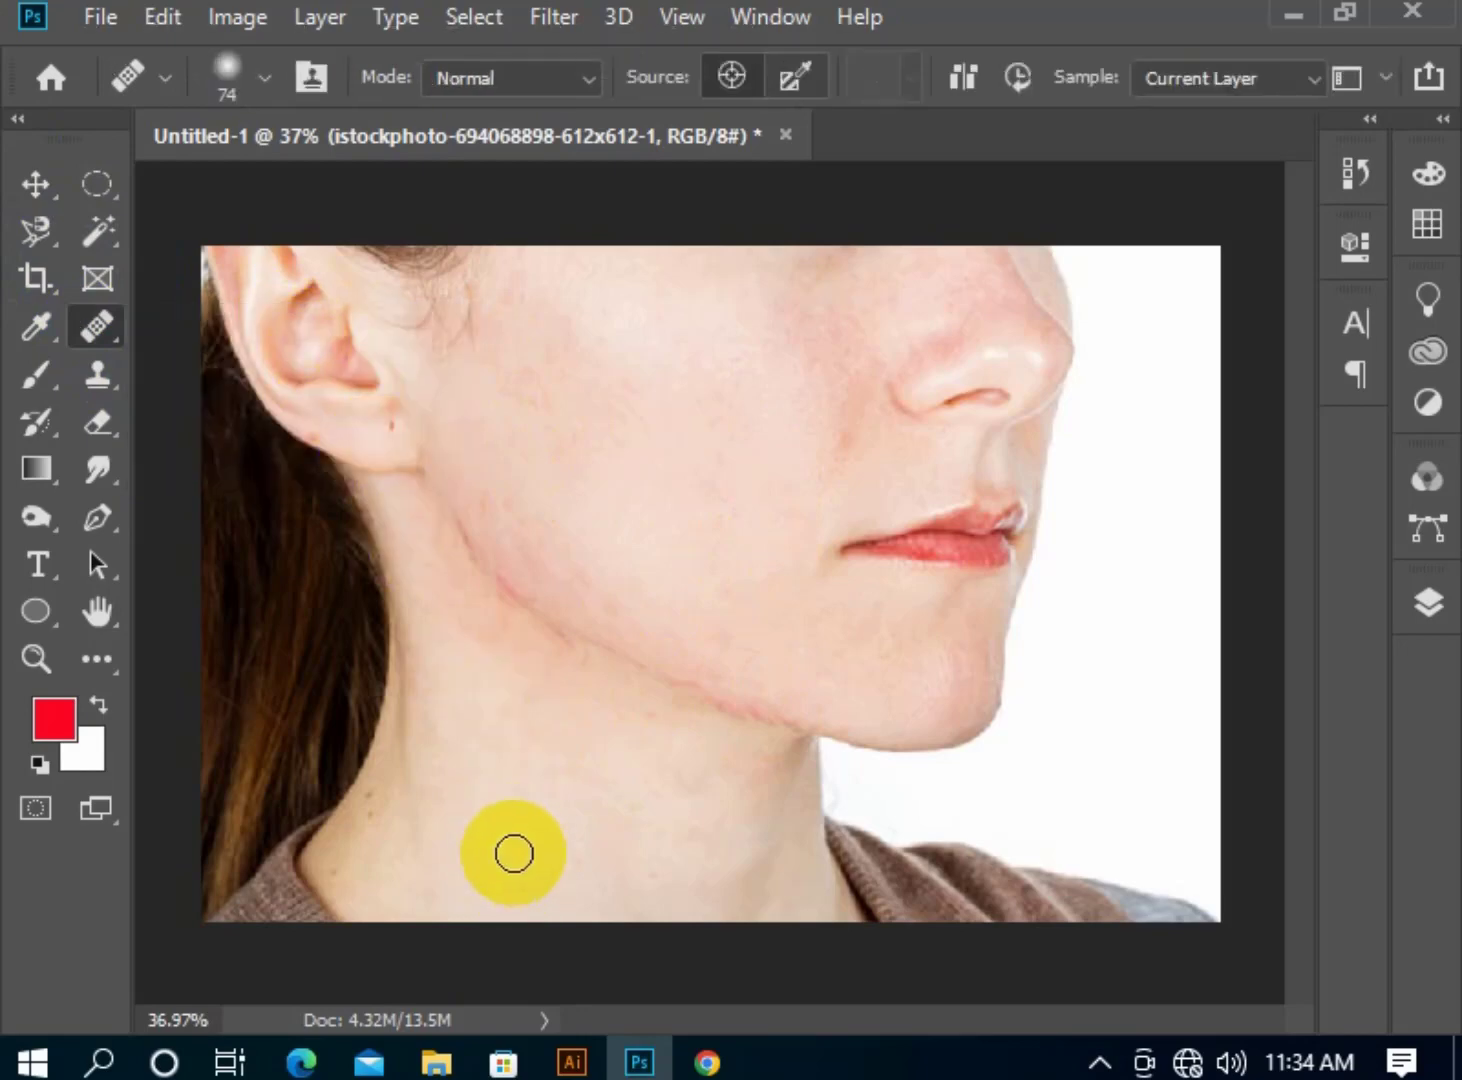
left_click(753, 504)
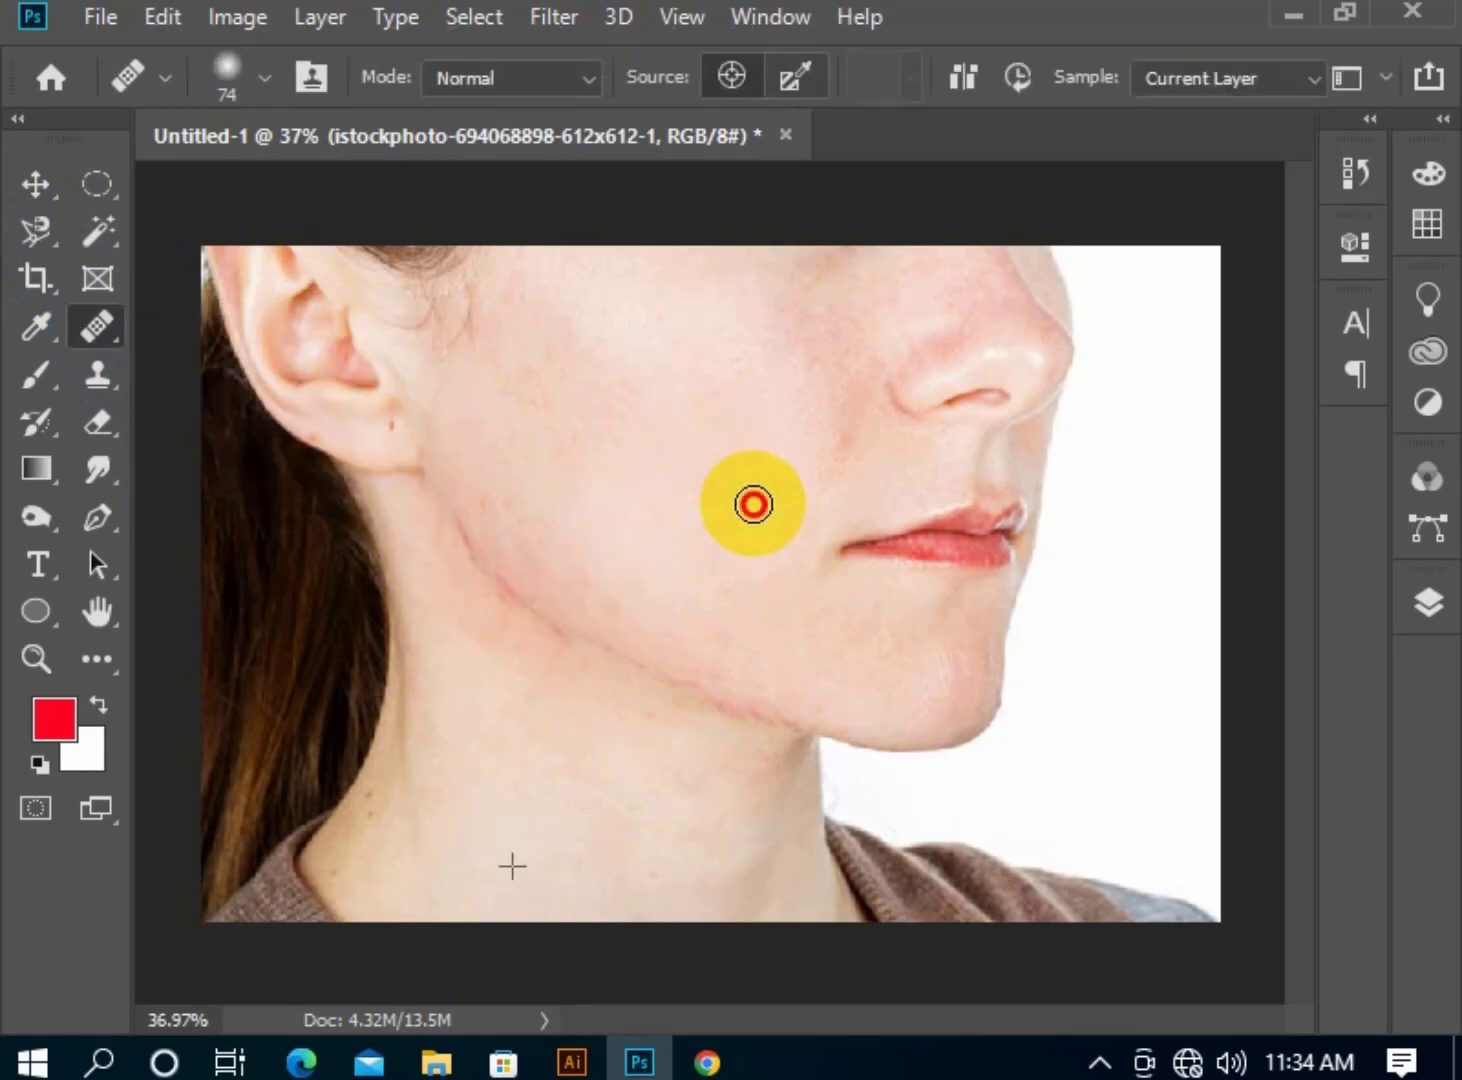
mouse_move(753, 504)
left_mouse_down()
mouse_move(699, 405)
mouse_move(777, 421)
mouse_move(779, 535)
mouse_move(695, 424)
mouse_move(800, 532)
mouse_move(790, 503)
left_mouse_up()
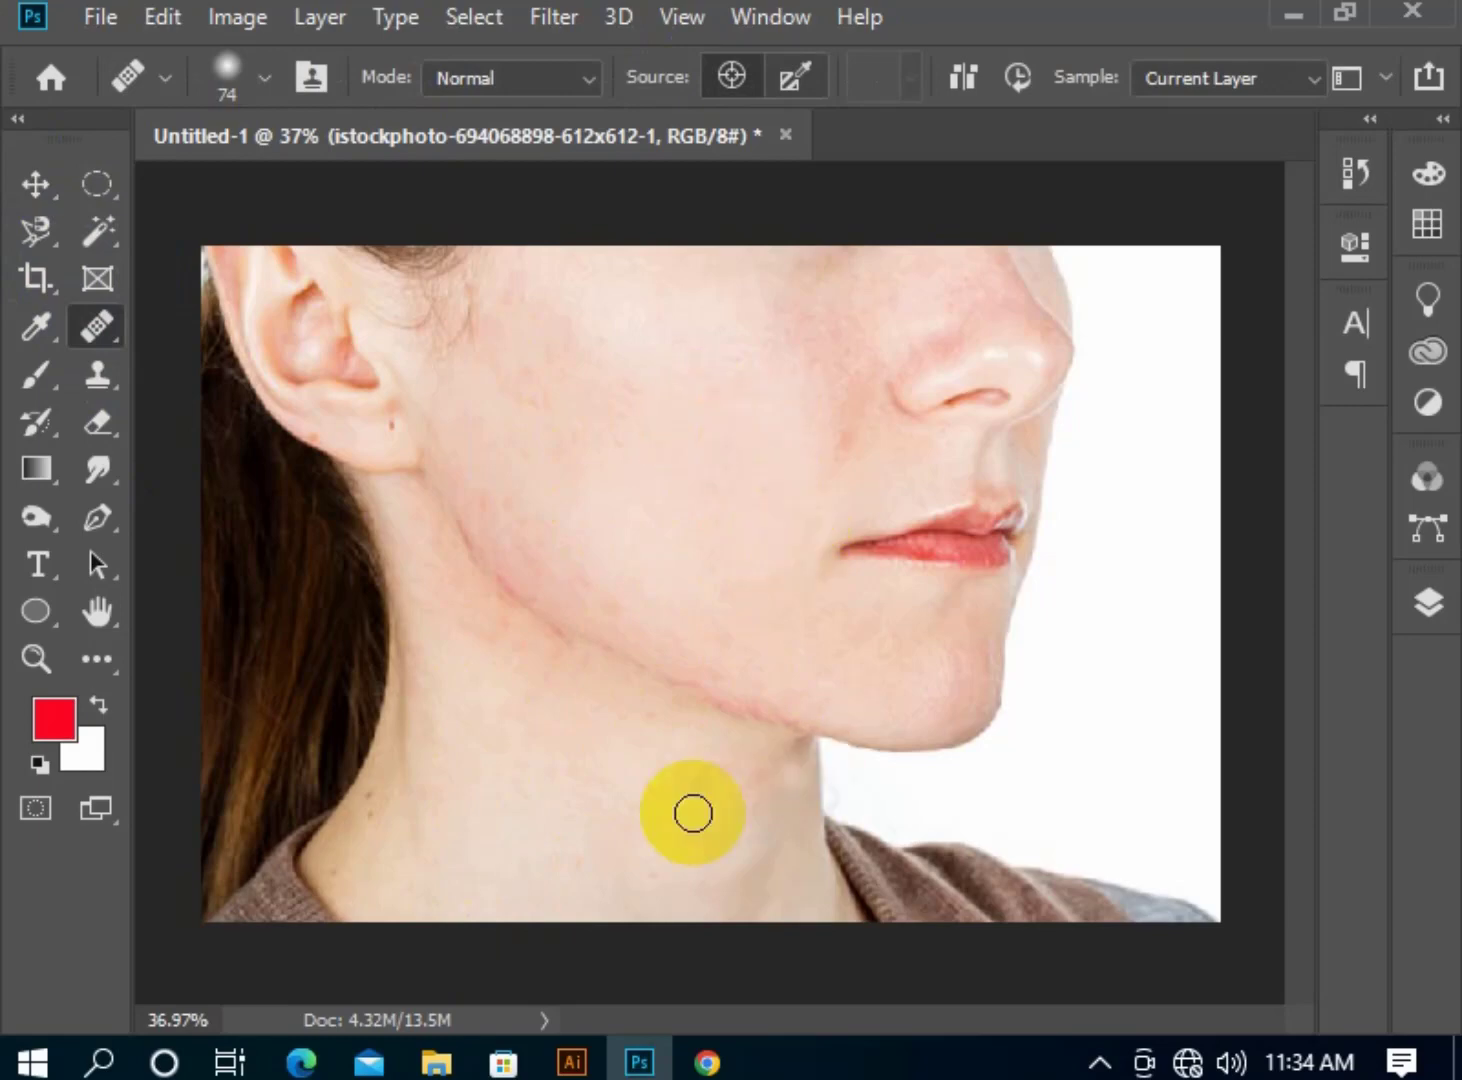
Sample skin from the side of the neck, paint it over the lips with the Healing Brush, and undo the last stroke.
left_click(396, 801, "alt")
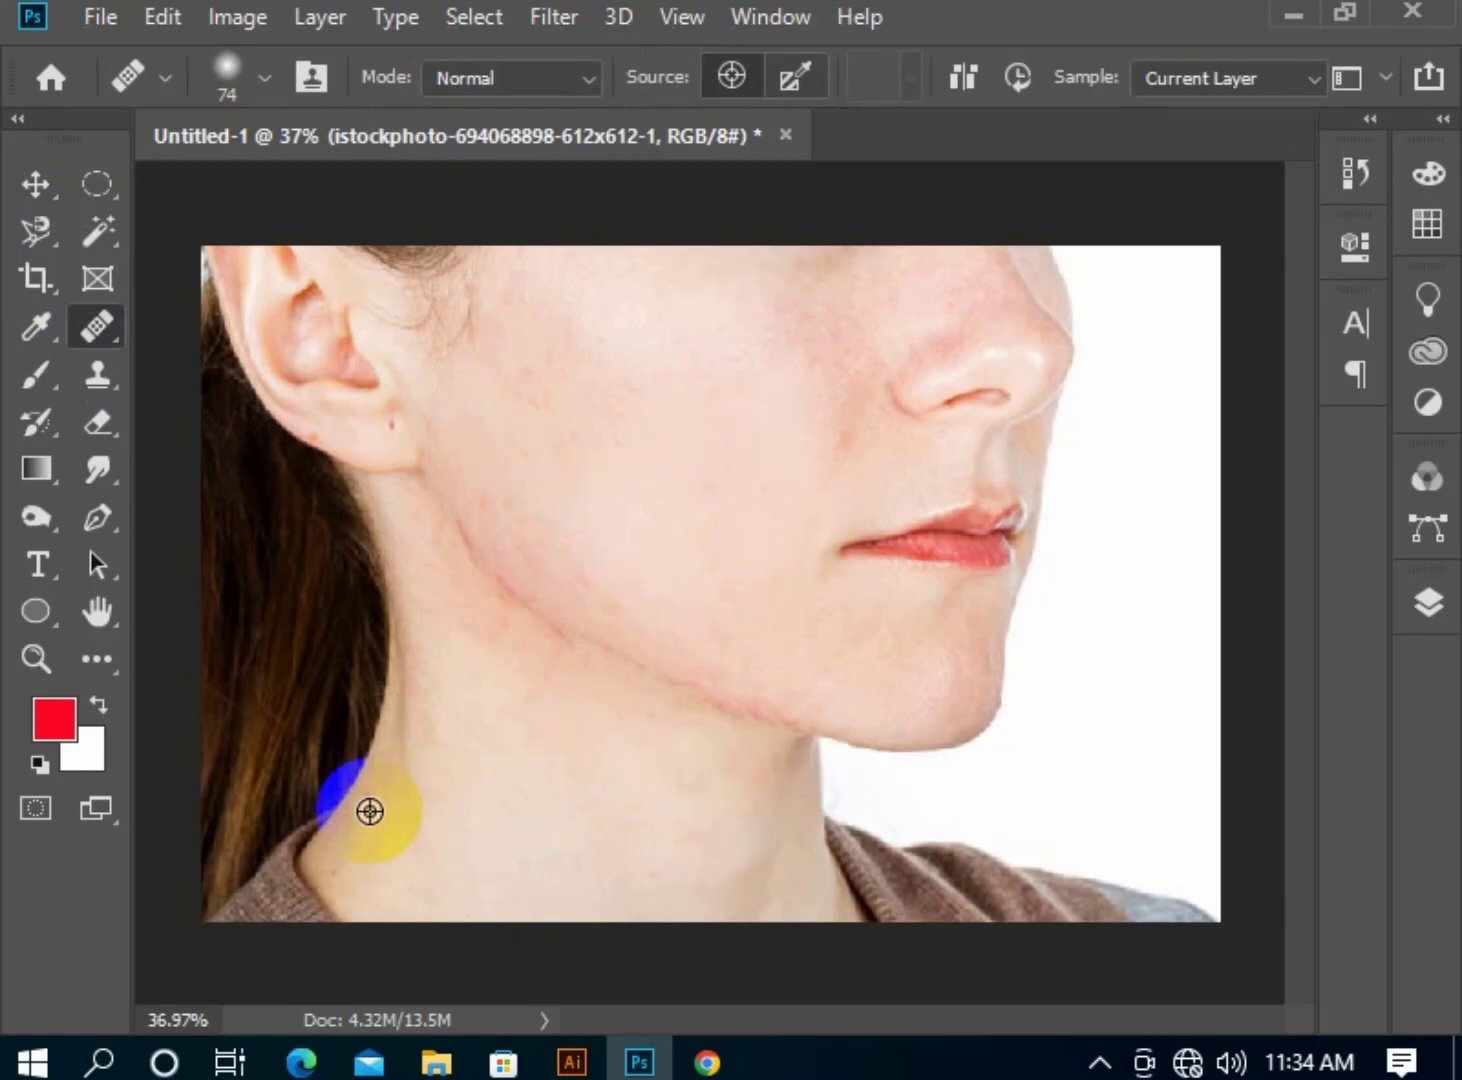
left_click(928, 543)
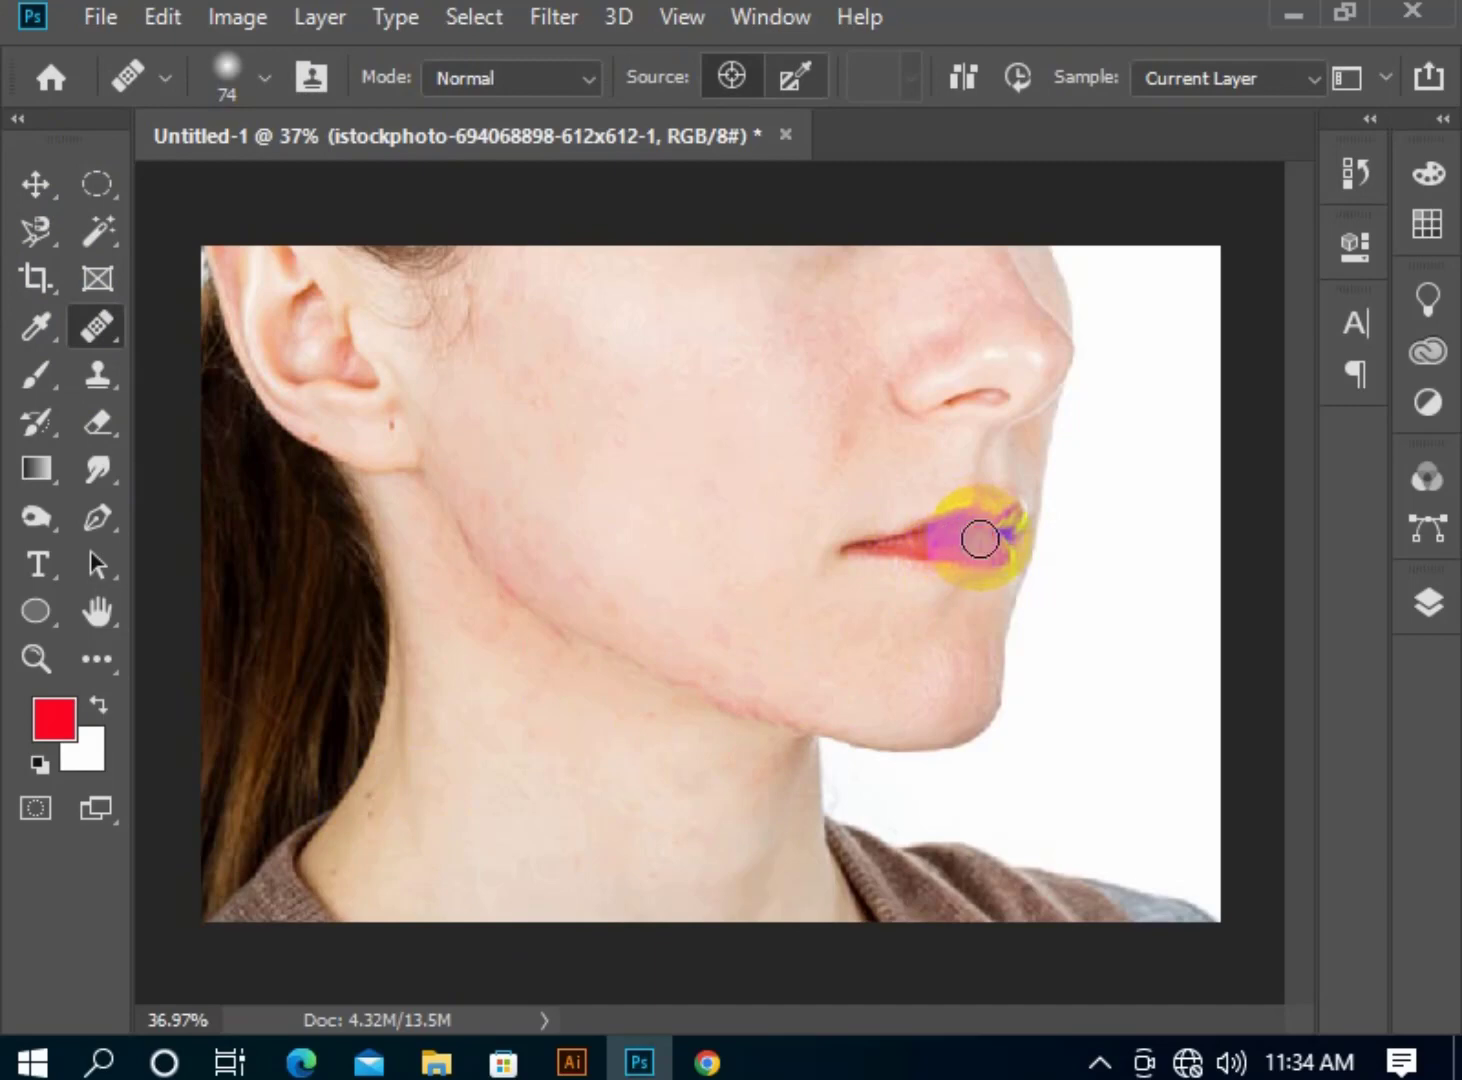
left_click(376, 828, "alt")
mouse_move(943, 531)
left_mouse_down()
mouse_move(945, 515)
mouse_move(1005, 535)
mouse_move(830, 545)
mouse_move(936, 529)
mouse_move(881, 538)
mouse_move(934, 549)
mouse_move(919, 550)
left_mouse_up()
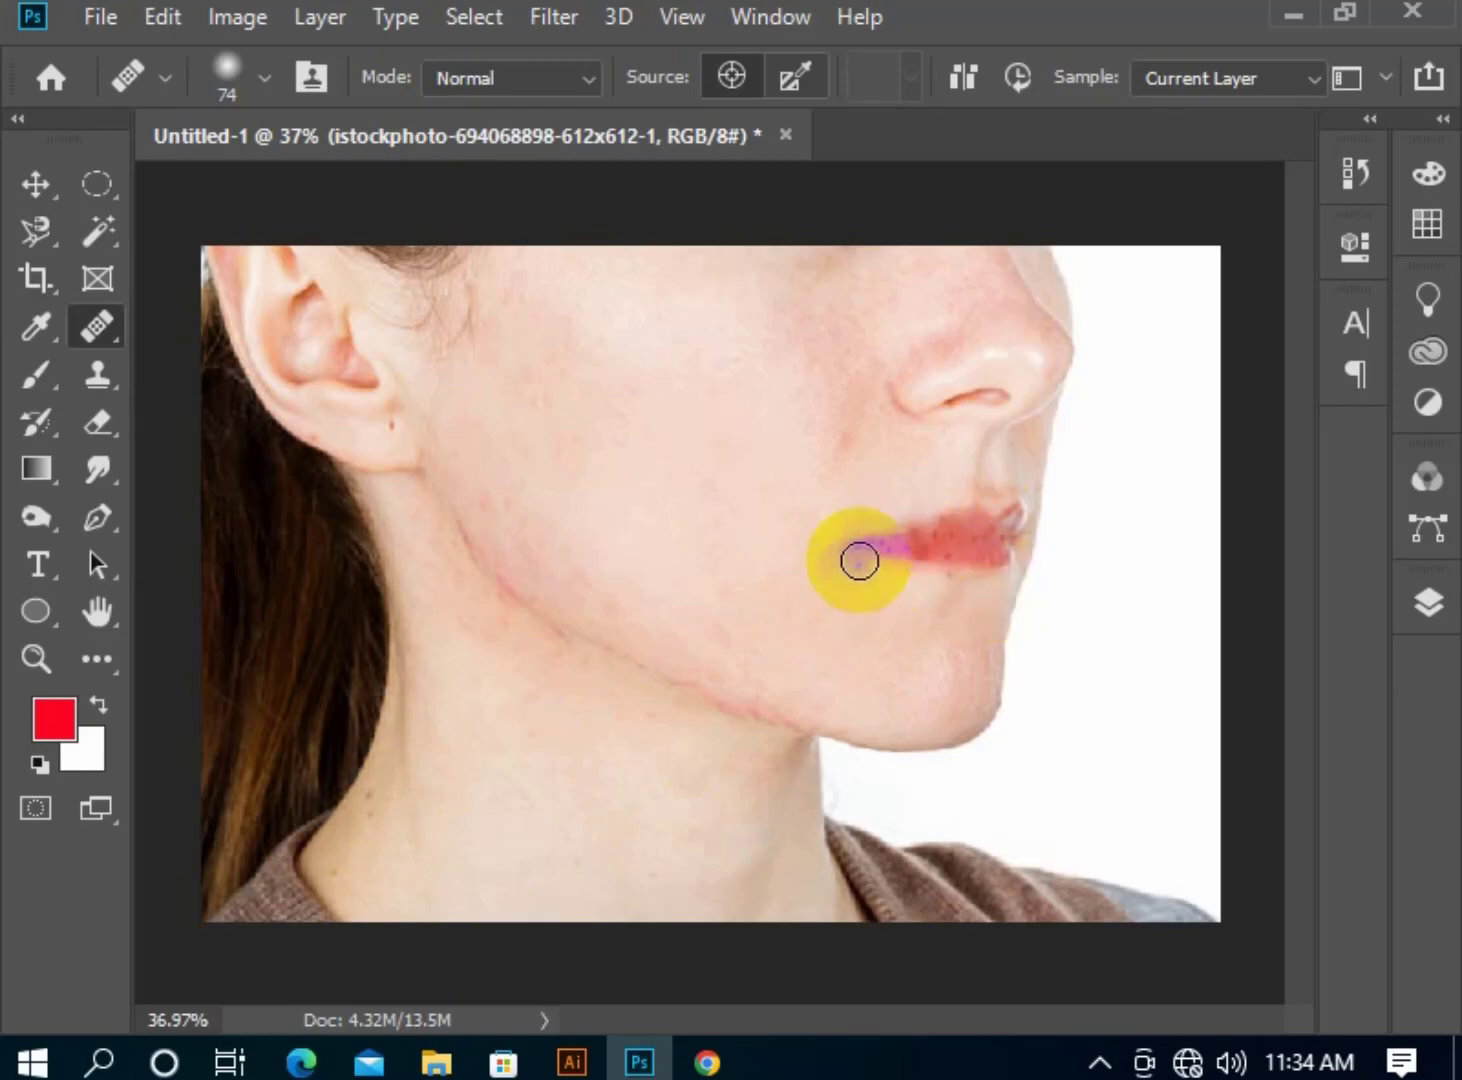
left_click_drag(860, 561, 1030, 541)
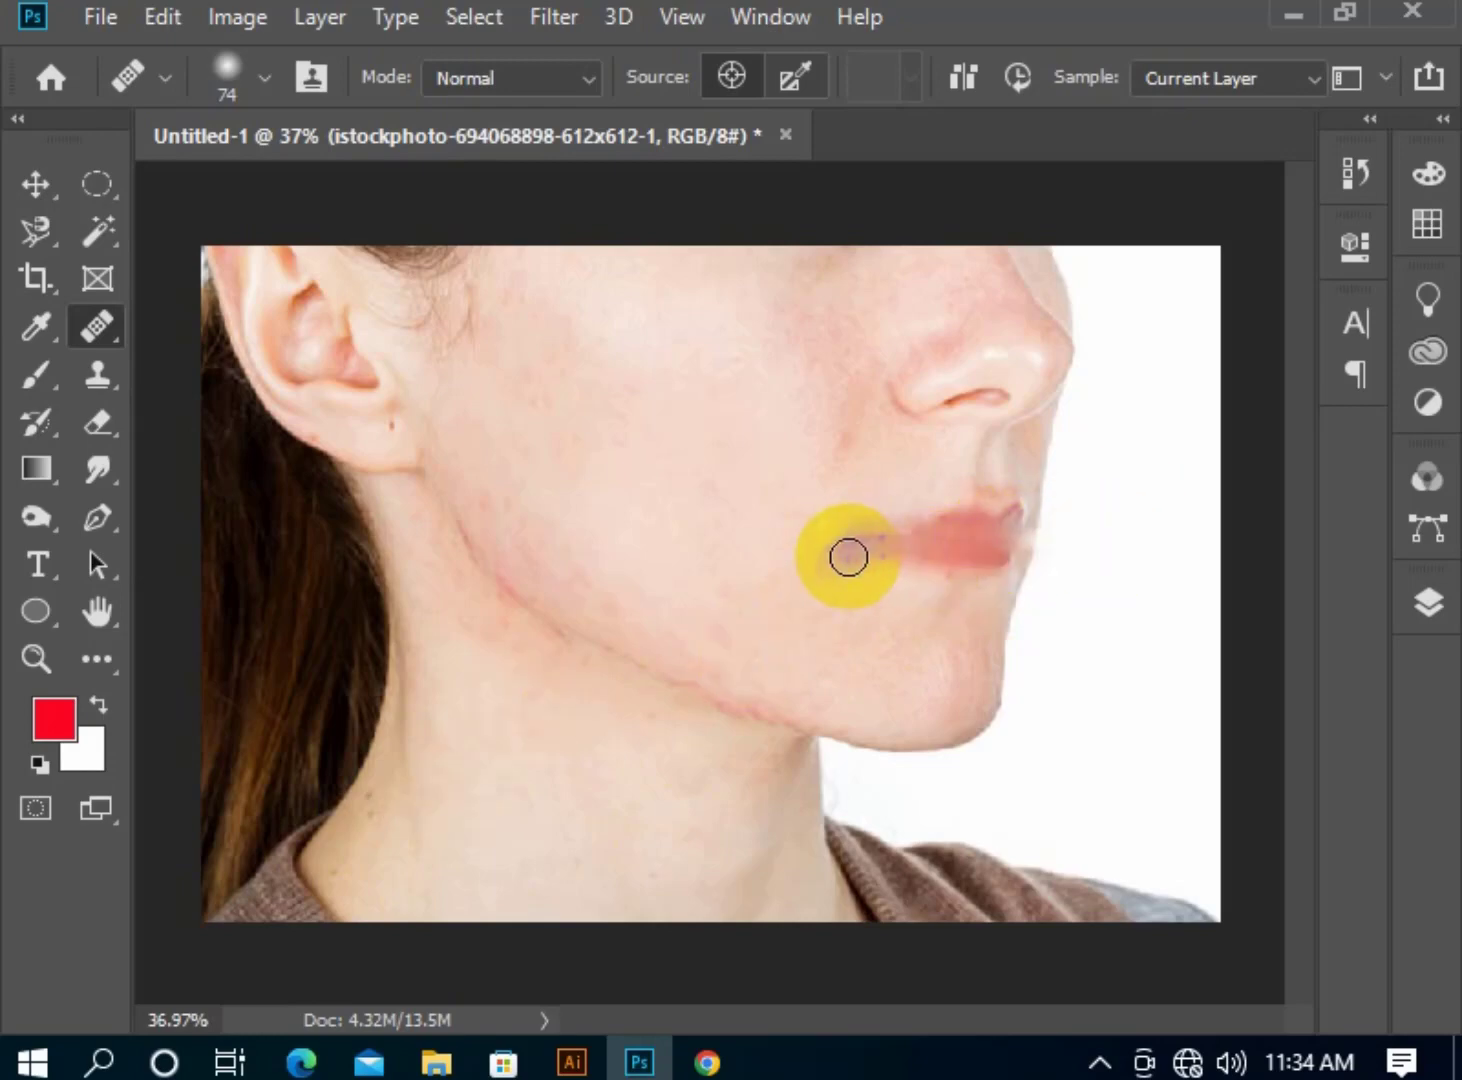
mouse_move(835, 550)
left_mouse_down()
mouse_move(1008, 516)
mouse_move(929, 545)
mouse_move(1005, 555)
mouse_move(873, 534)
mouse_move(927, 516)
mouse_move(1016, 548)
mouse_move(979, 581)
mouse_move(928, 530)
mouse_move(872, 528)
mouse_move(866, 545)
left_mouse_up()
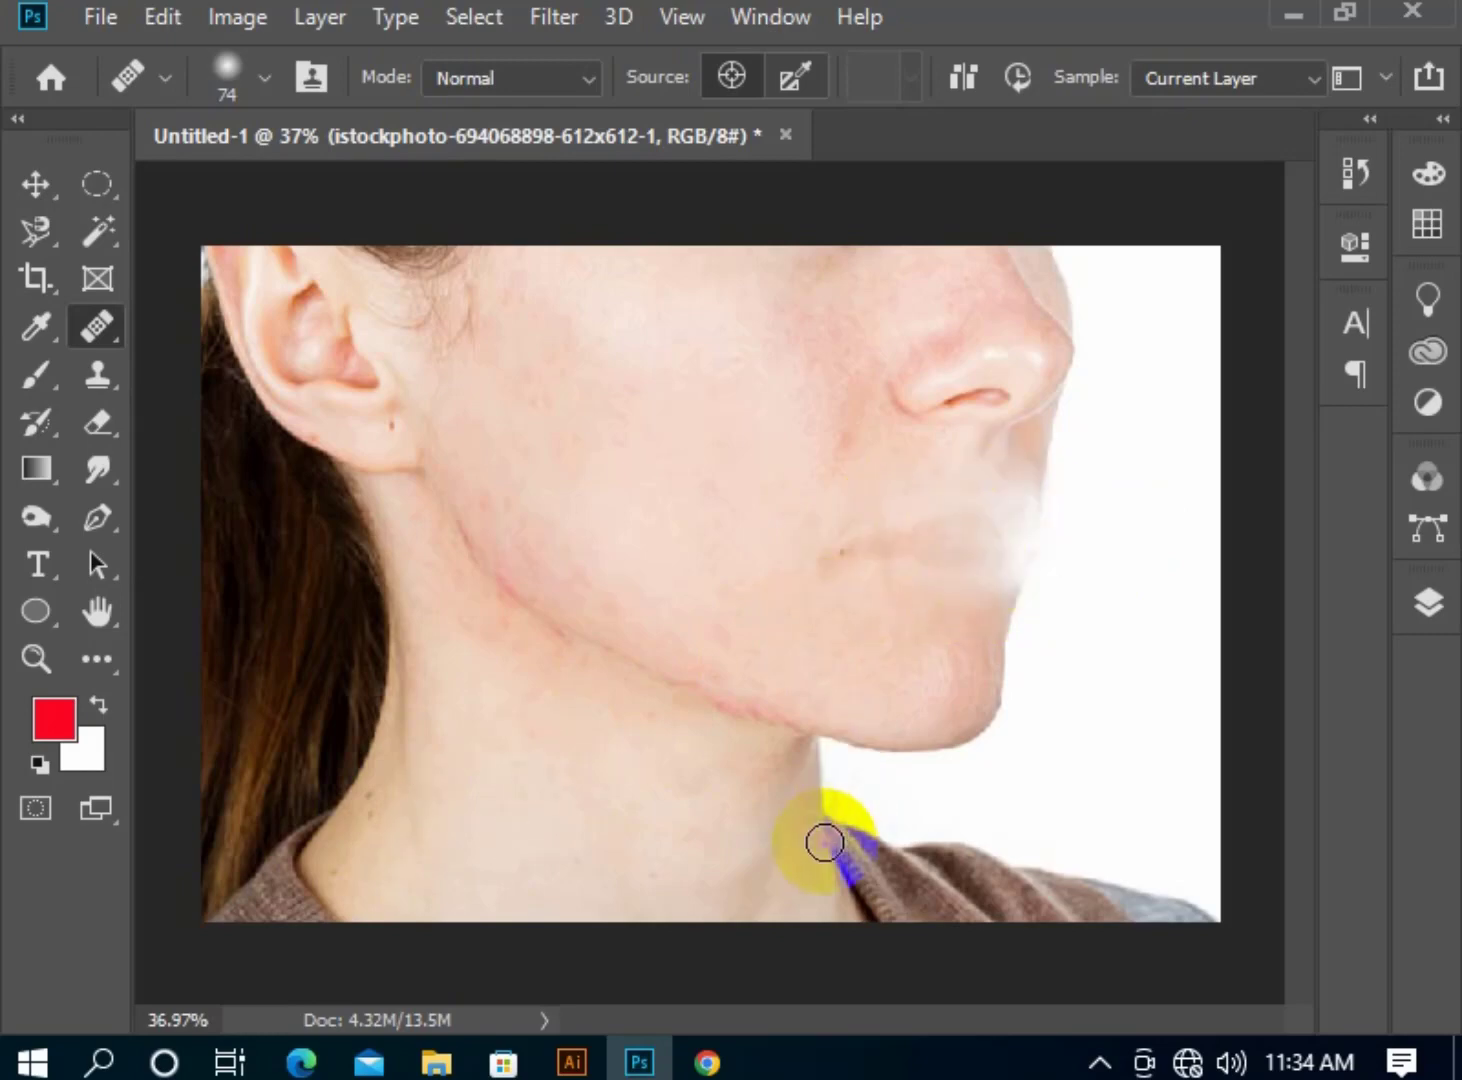
key("ctrl+z")
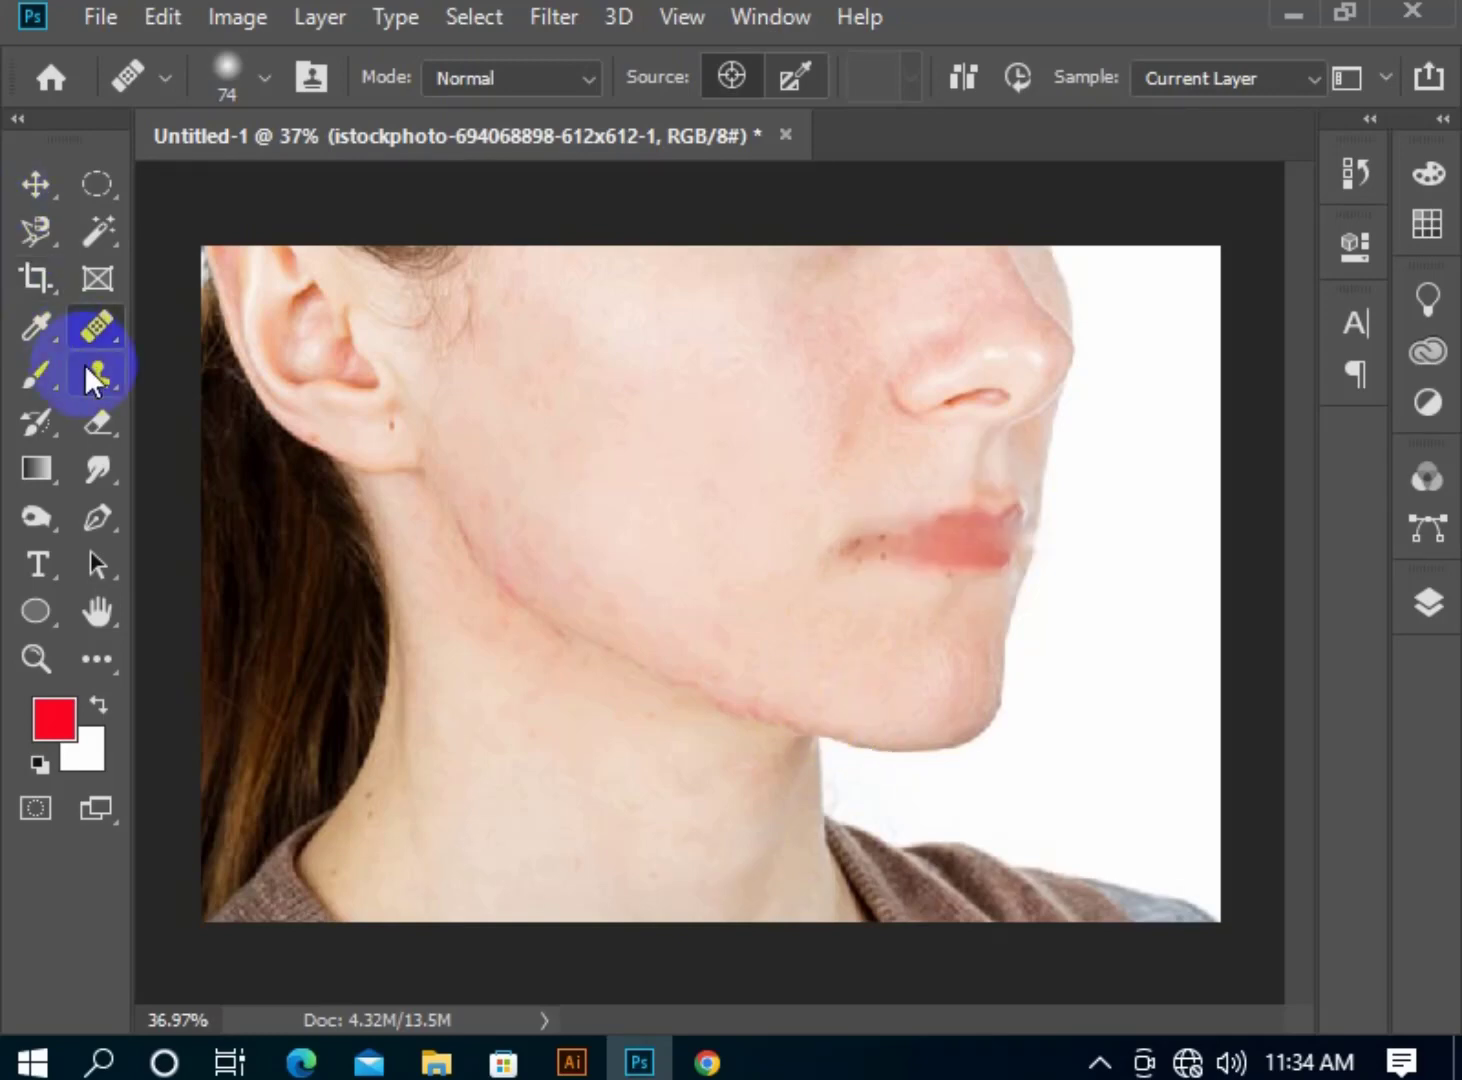
right_click(88, 327)
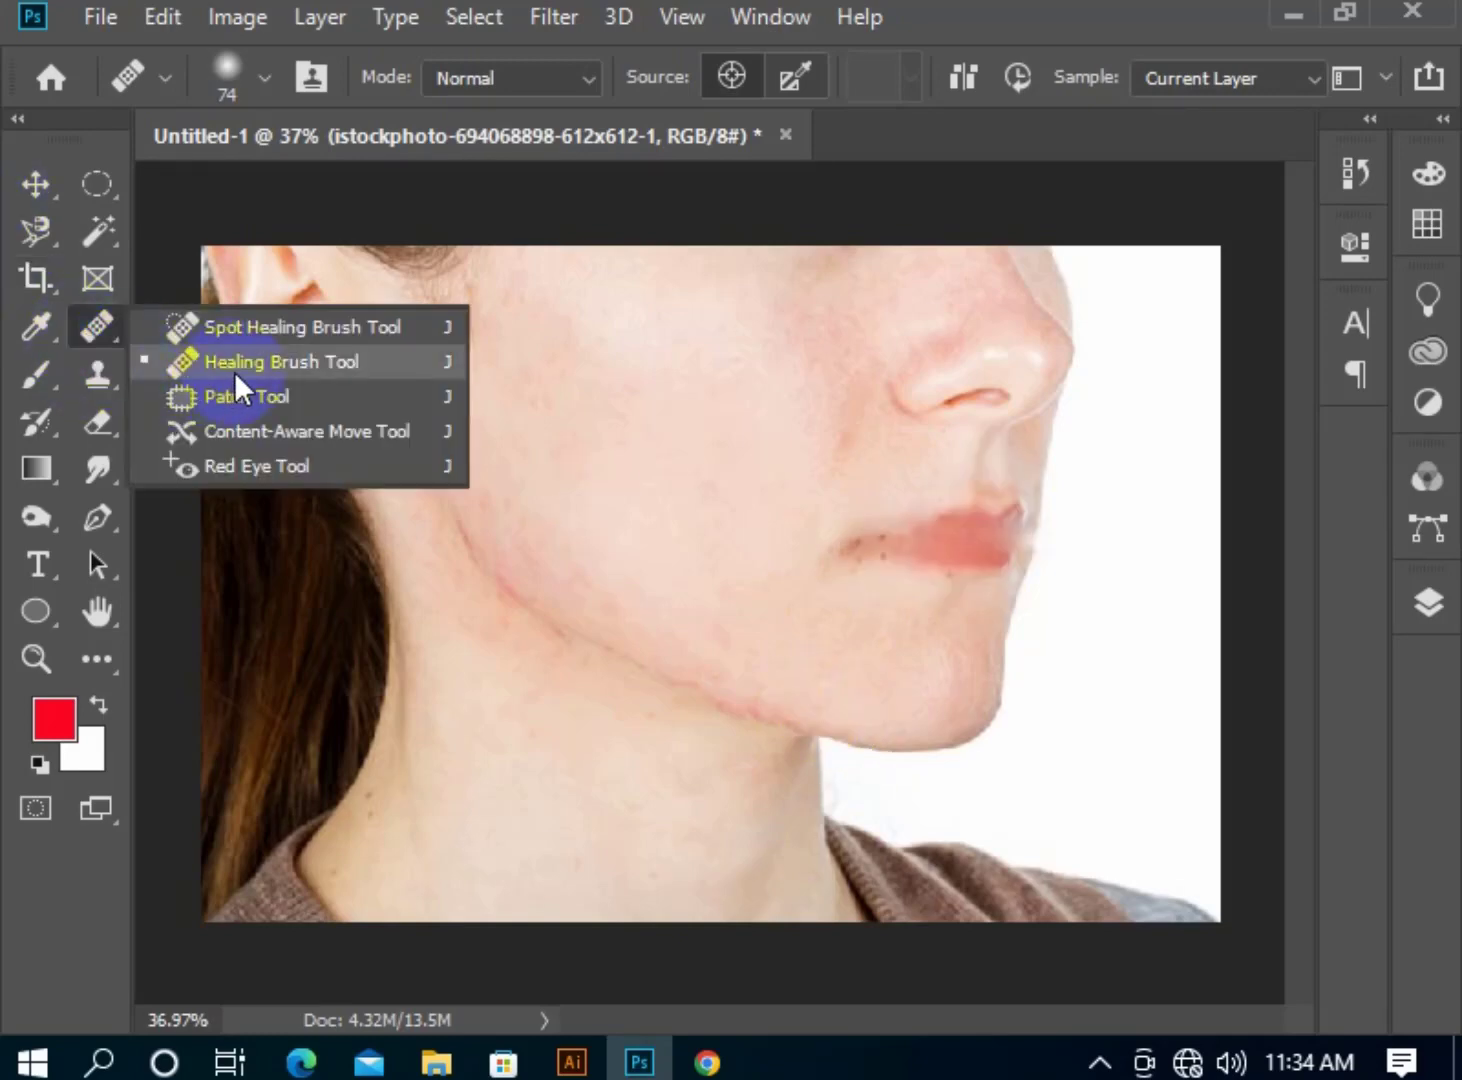
left_click(252, 396)
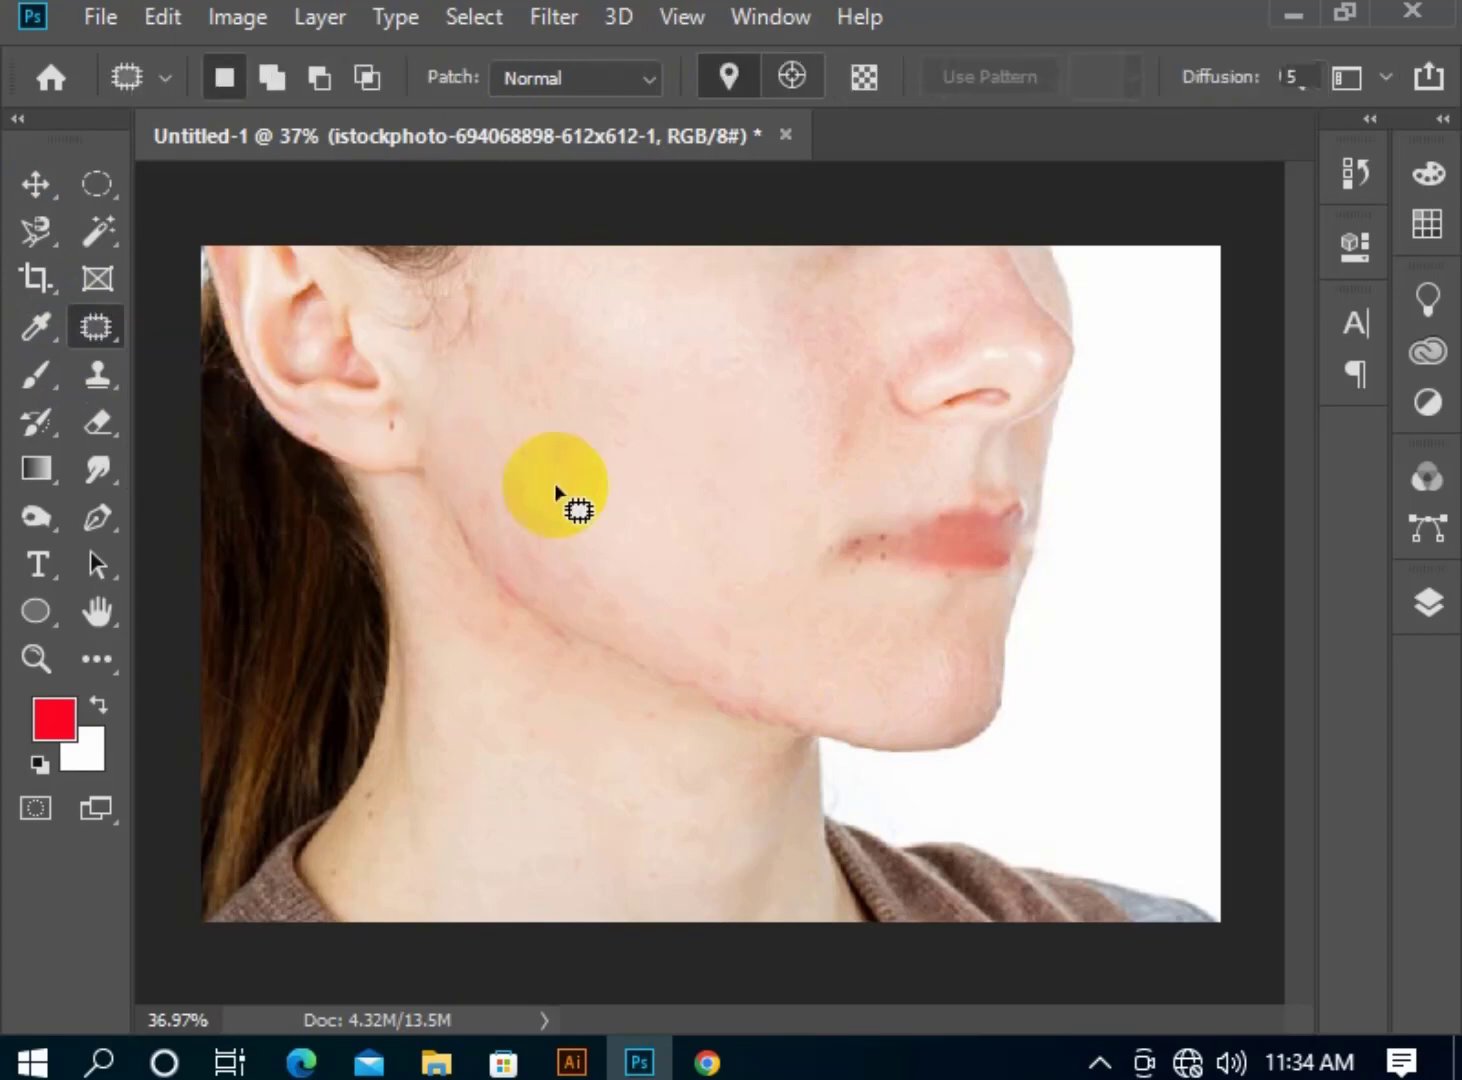
left_click(461, 1068)
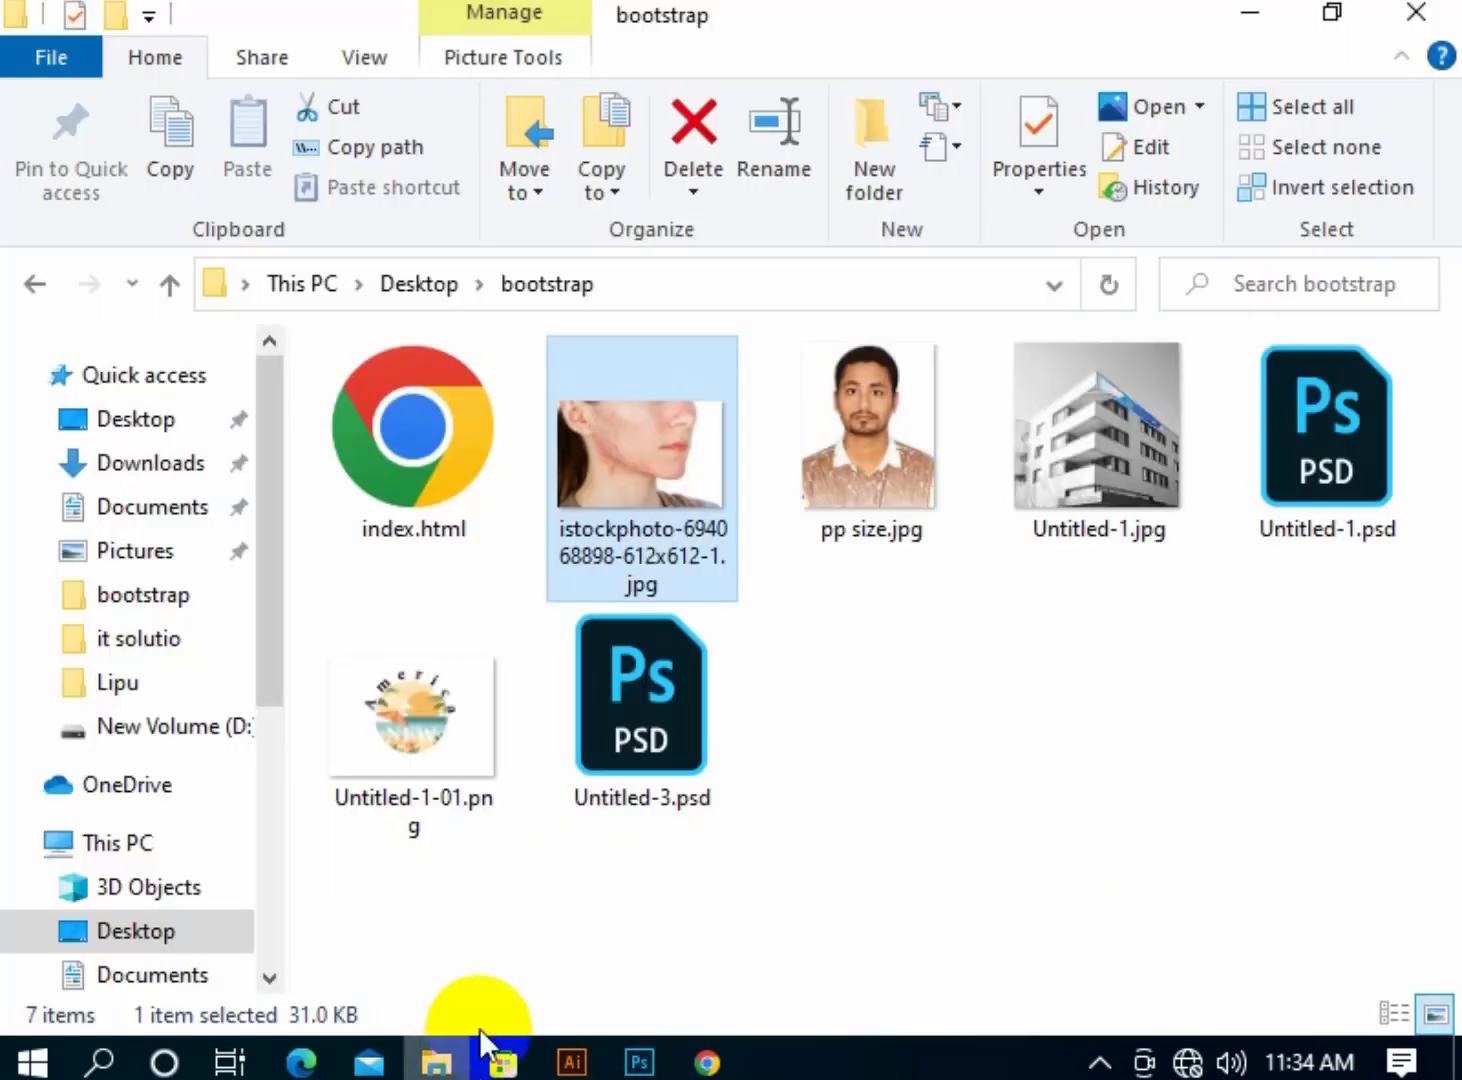
left_click(170, 285)
scroll(960, 700, "down", 10)
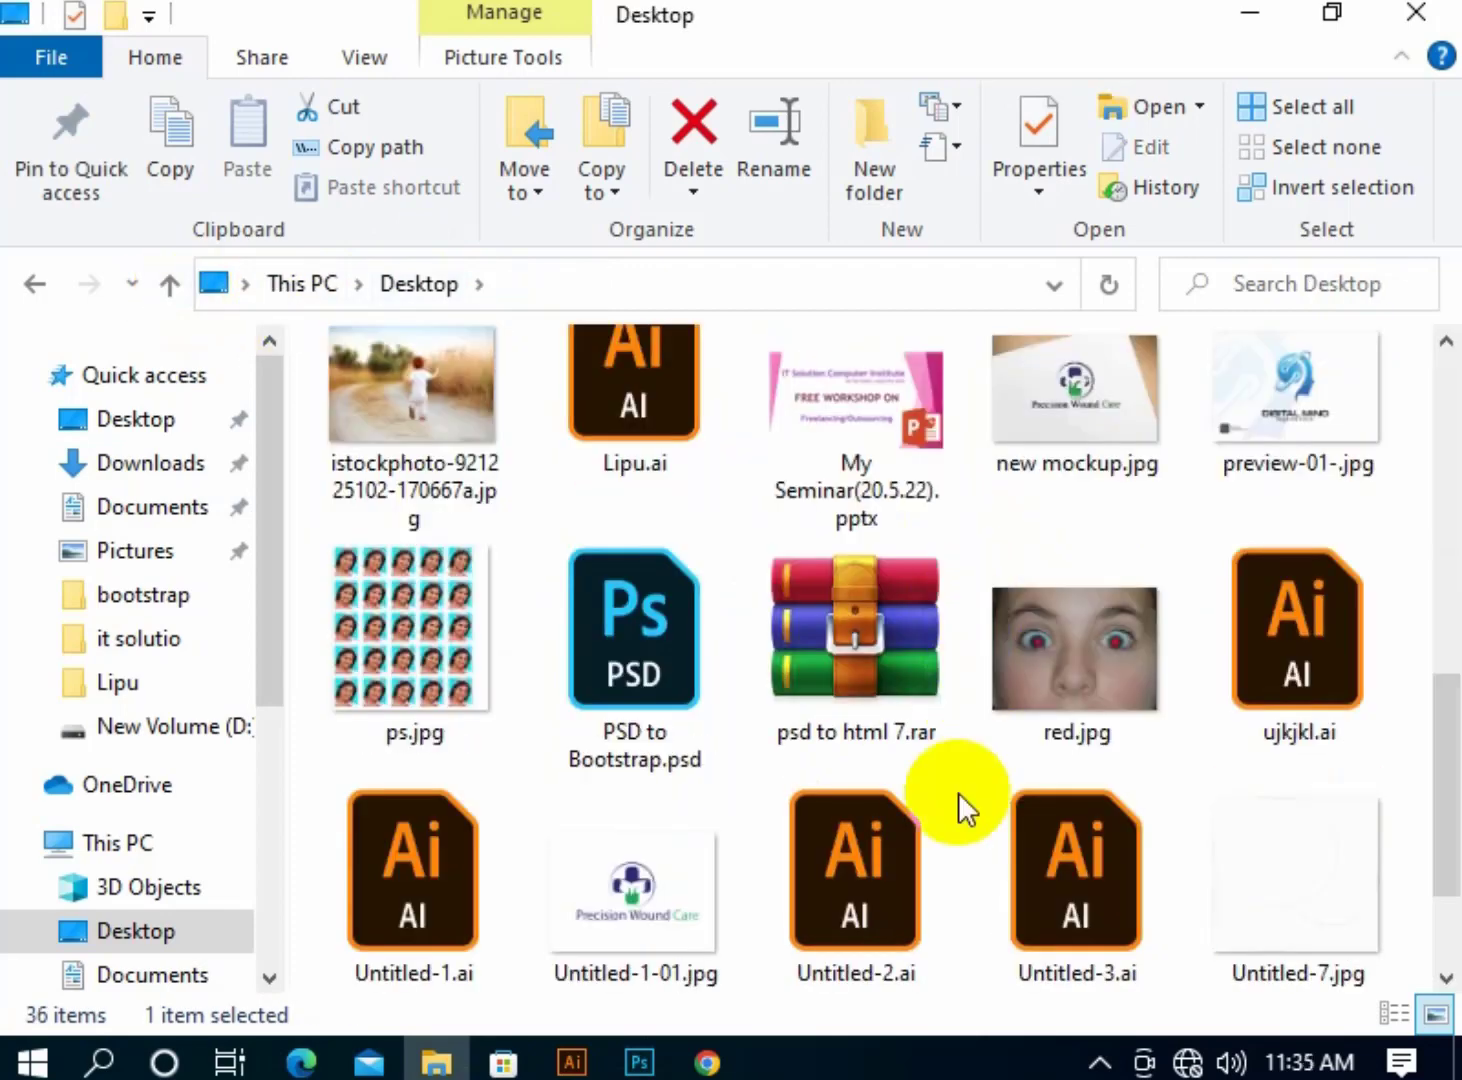
left_click(410, 406)
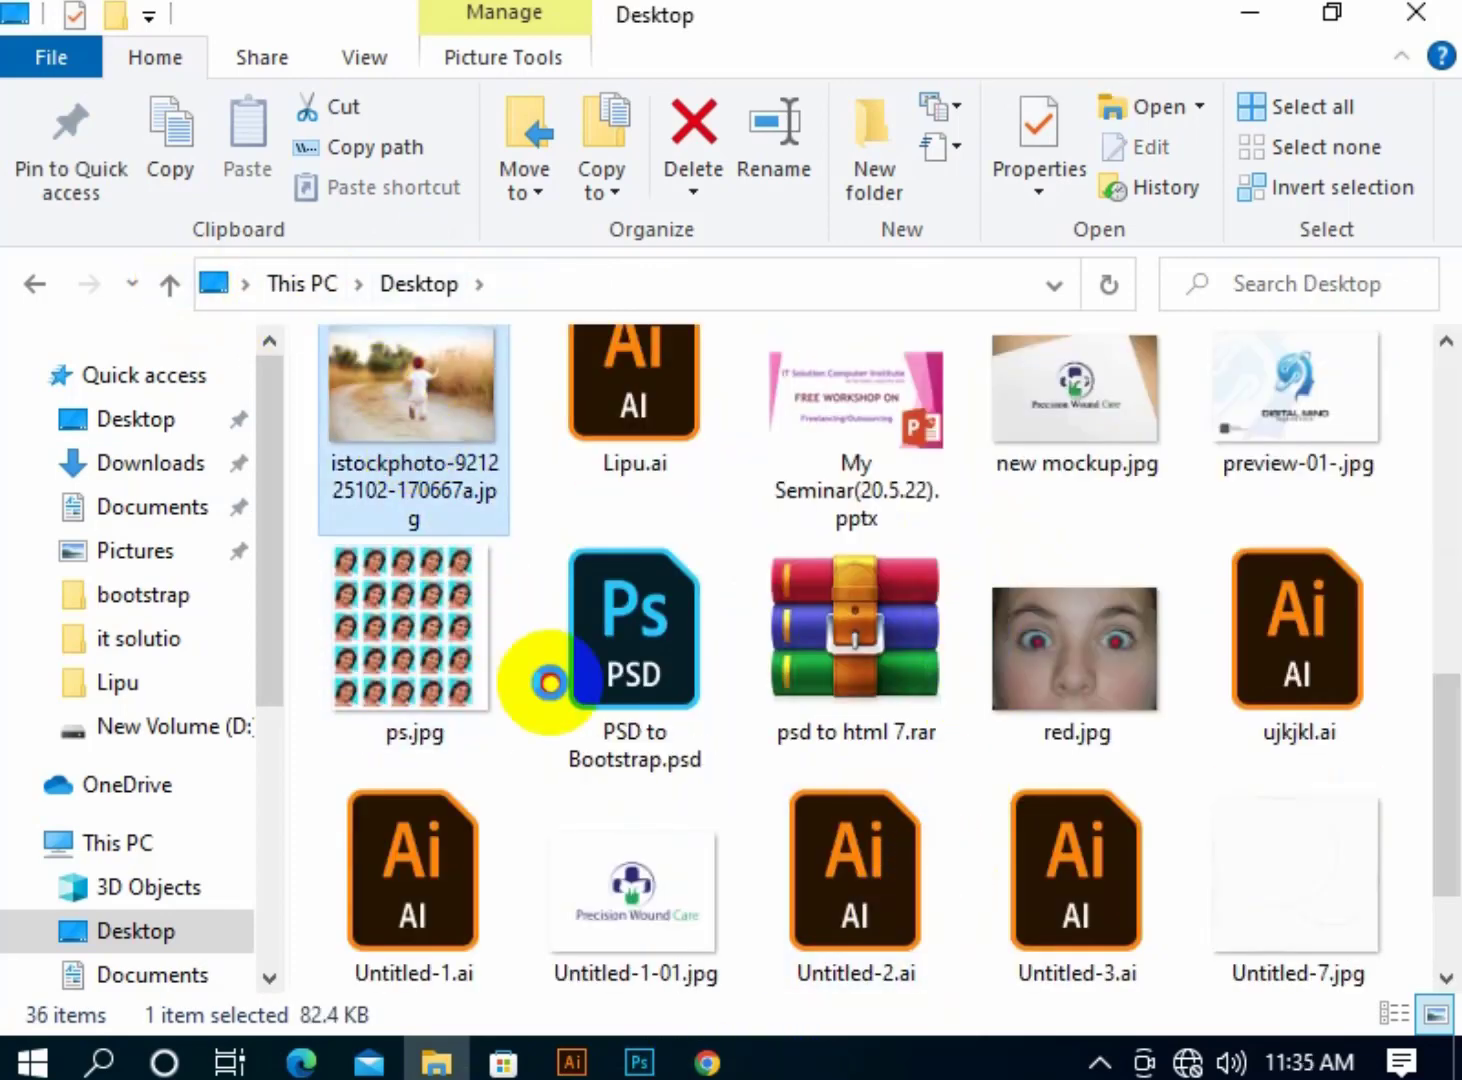
left_click_drag(660, 887, 961, 131)
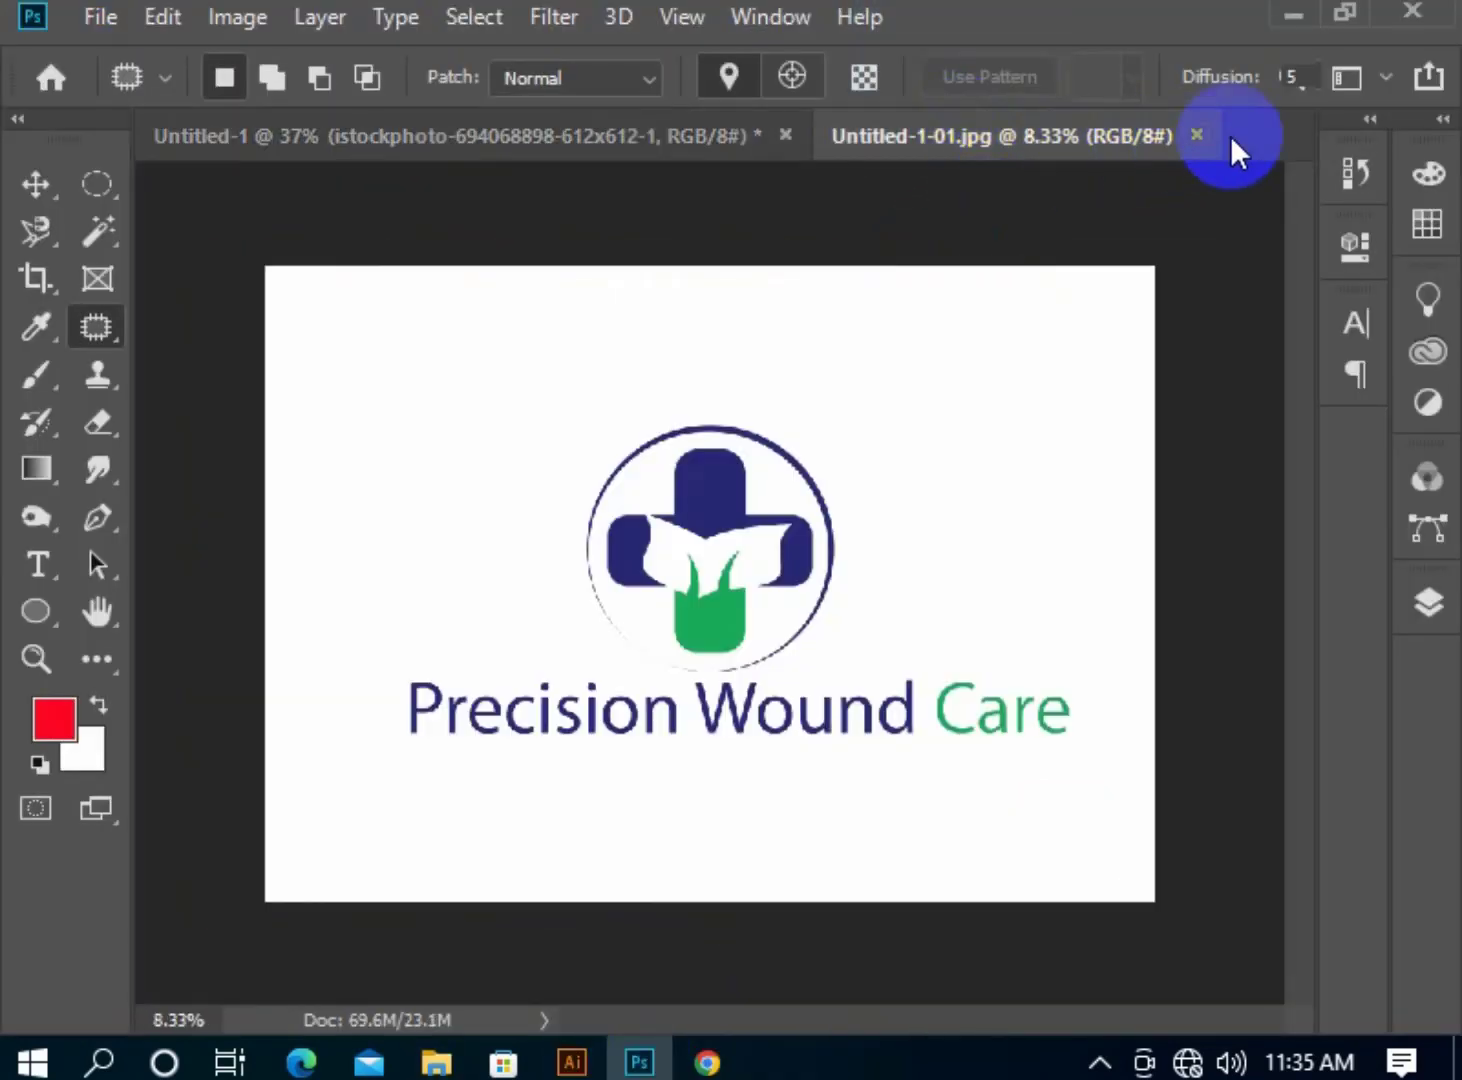
left_click(1197, 137)
left_click(440, 1062)
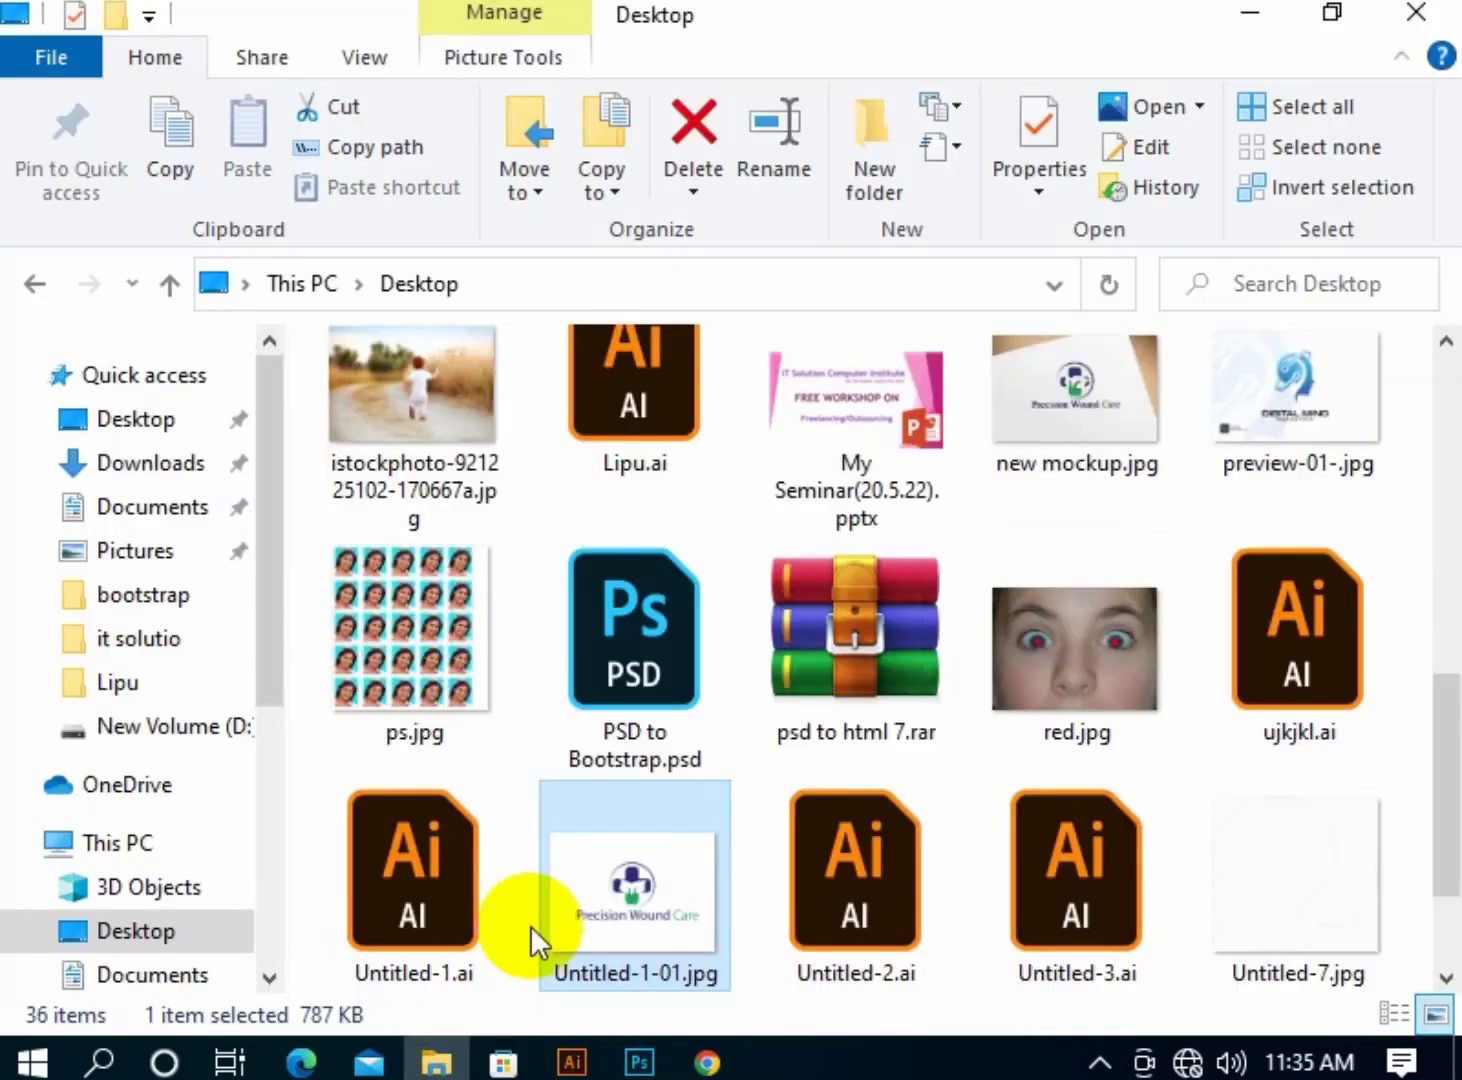
left_click_drag(411, 402, 996, 141)
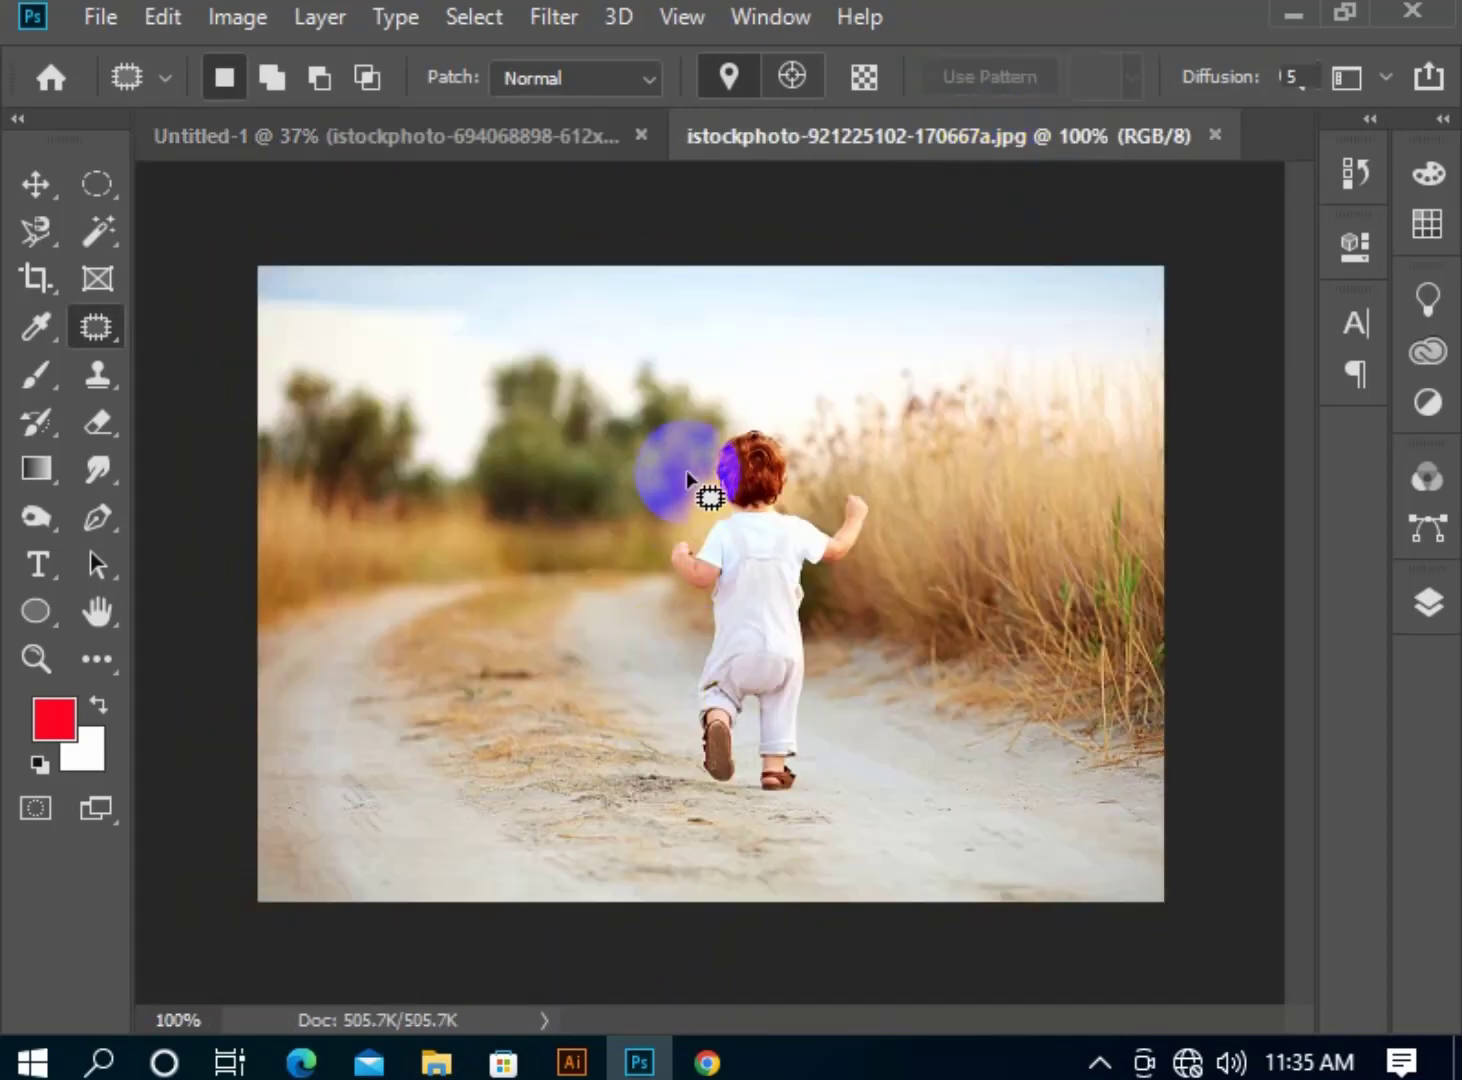
Outline the child closely with the Patch tool, patch it from the road area to the child's left, and undo the patch.
mouse_move(694, 444)
left_mouse_down()
mouse_move(692, 524)
mouse_move(670, 525)
mouse_move(658, 575)
mouse_move(687, 650)
mouse_move(696, 778)
mouse_move(785, 798)
mouse_move(805, 767)
mouse_move(831, 575)
mouse_move(875, 528)
mouse_move(880, 498)
mouse_move(824, 513)
mouse_move(778, 430)
mouse_move(735, 413)
mouse_move(694, 446)
left_mouse_up()
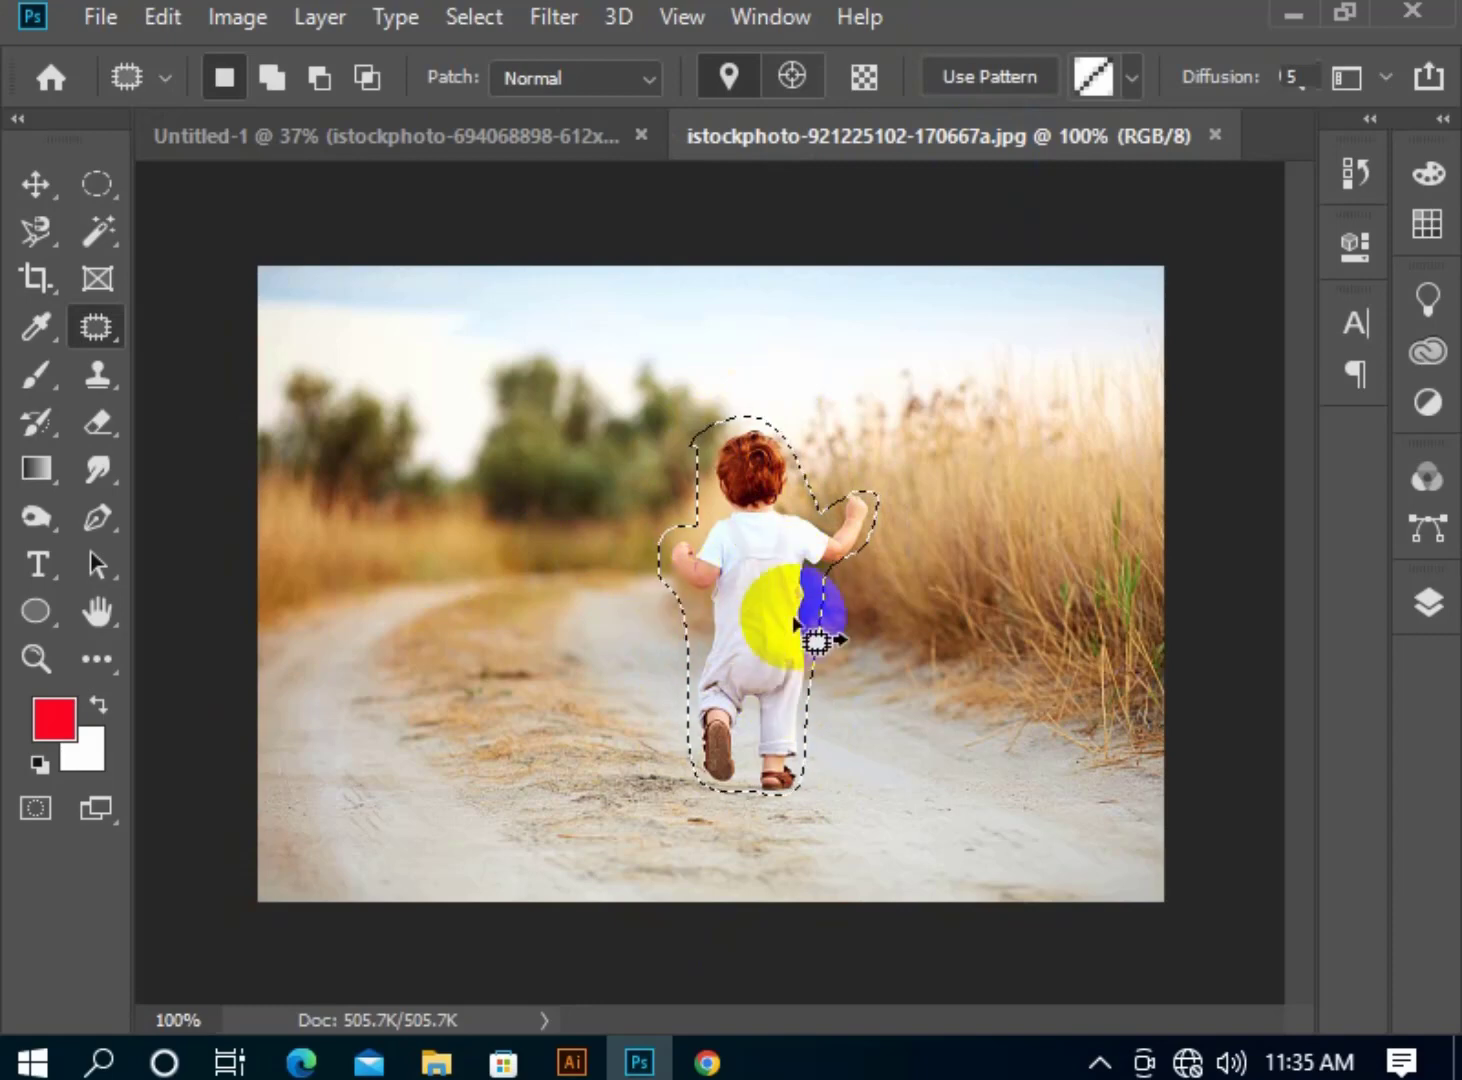
left_click_drag(772, 628, 391, 630)
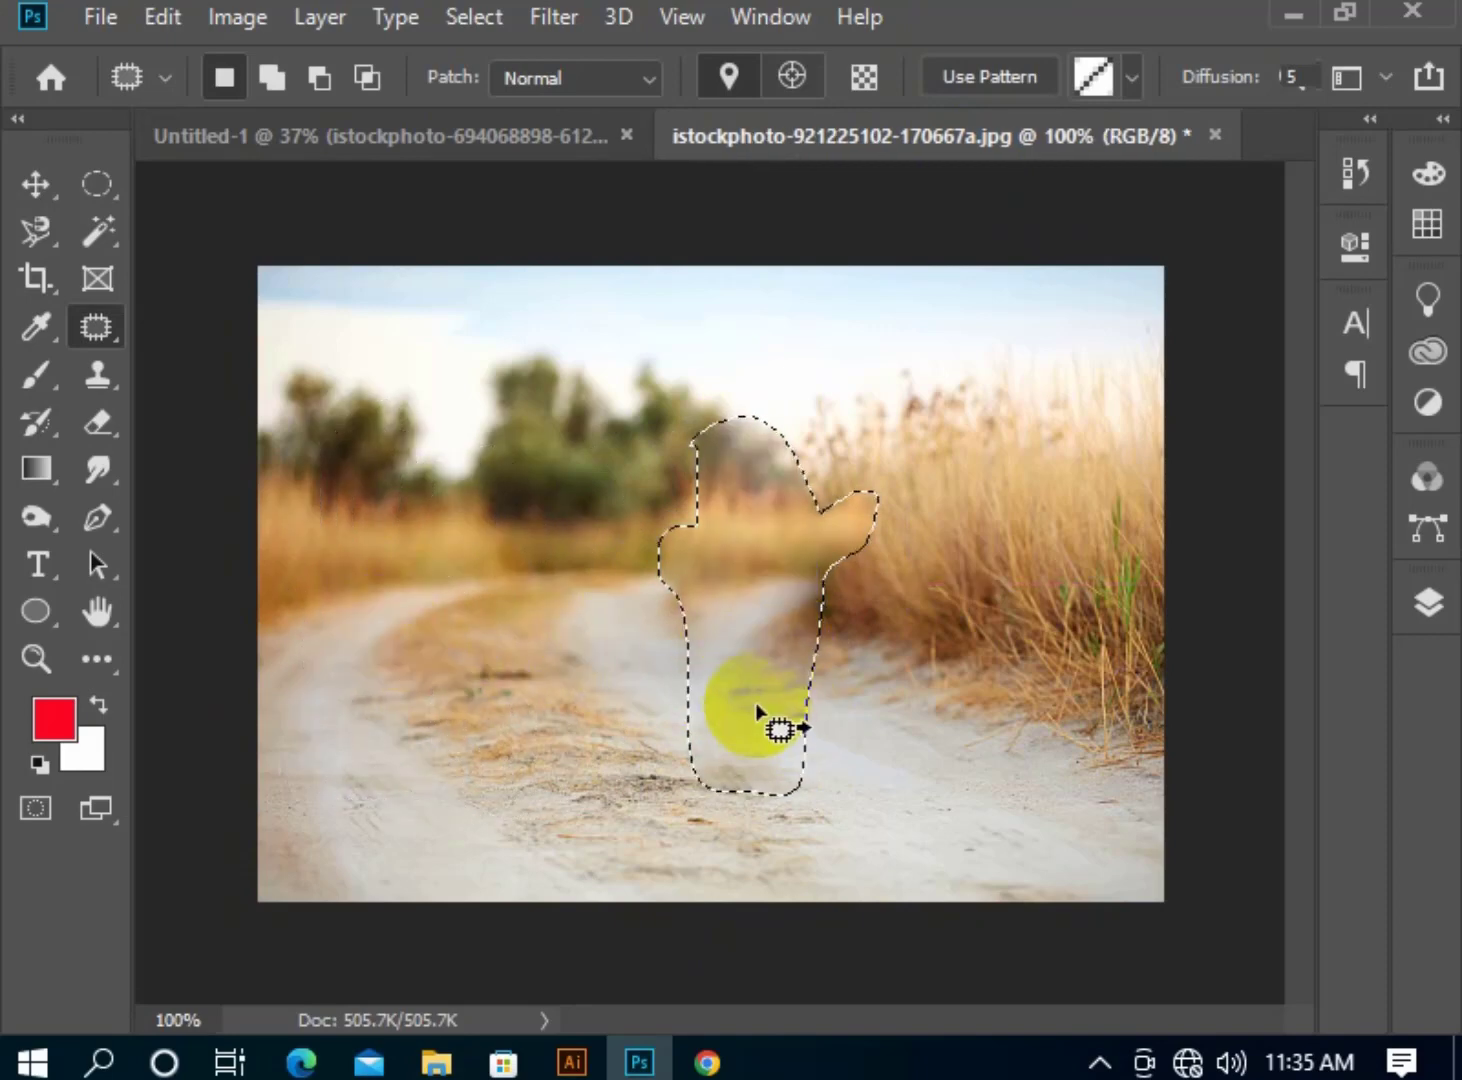
left_click(740, 614)
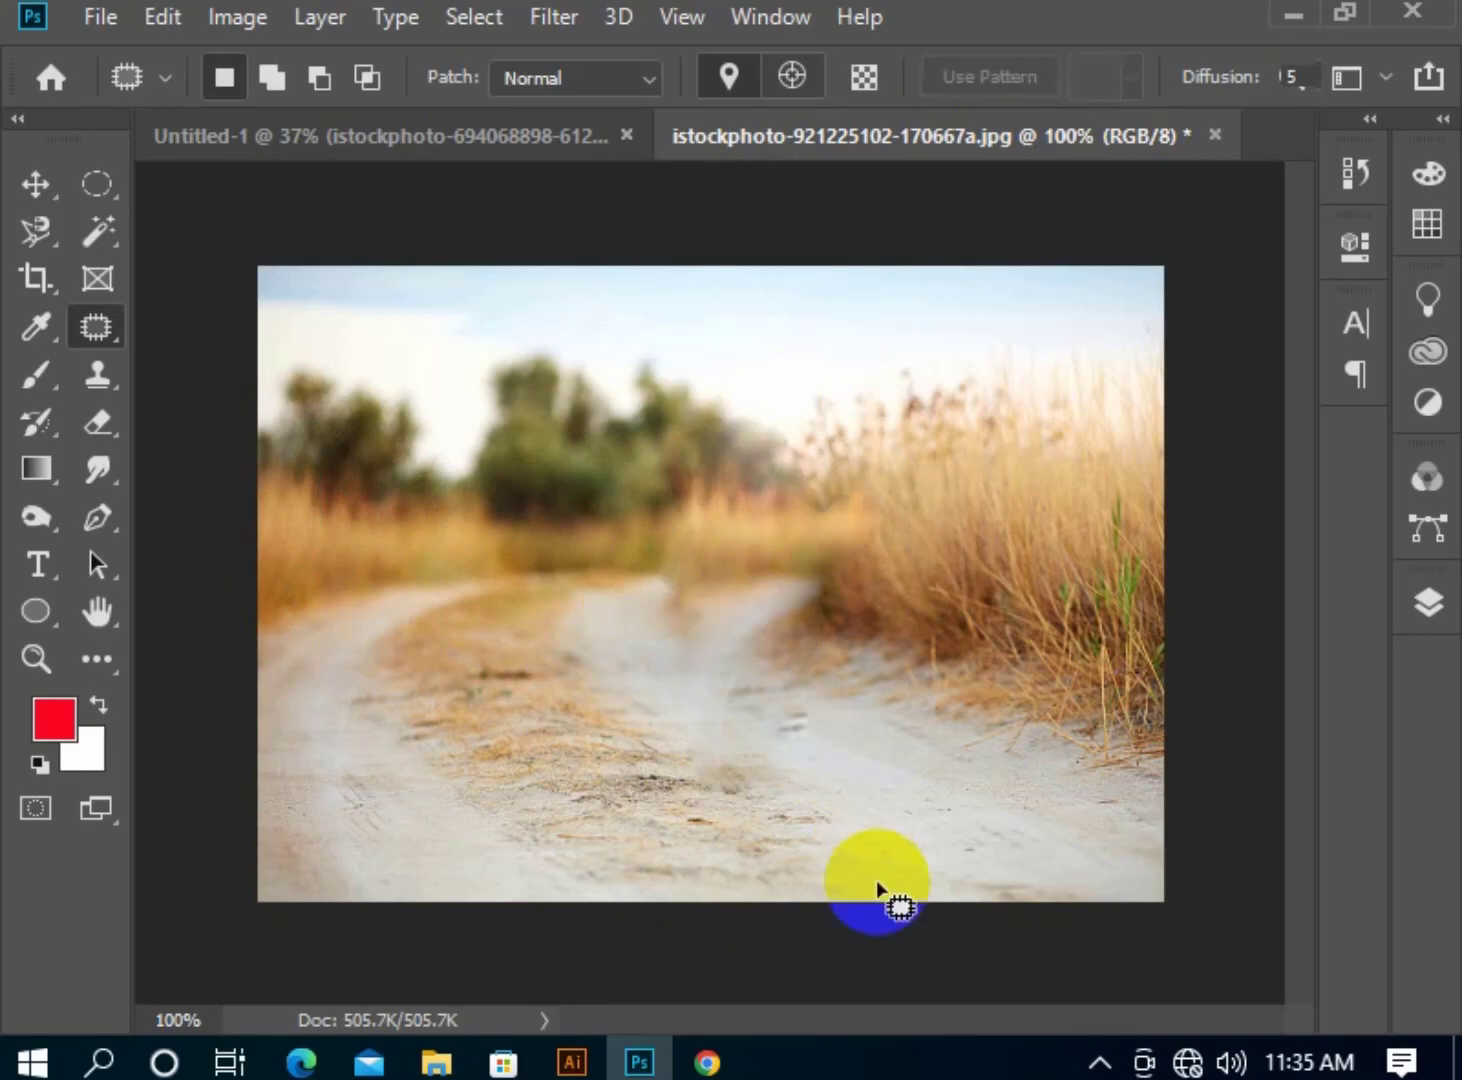
key("ctrl+z")
key("ctrl+z")
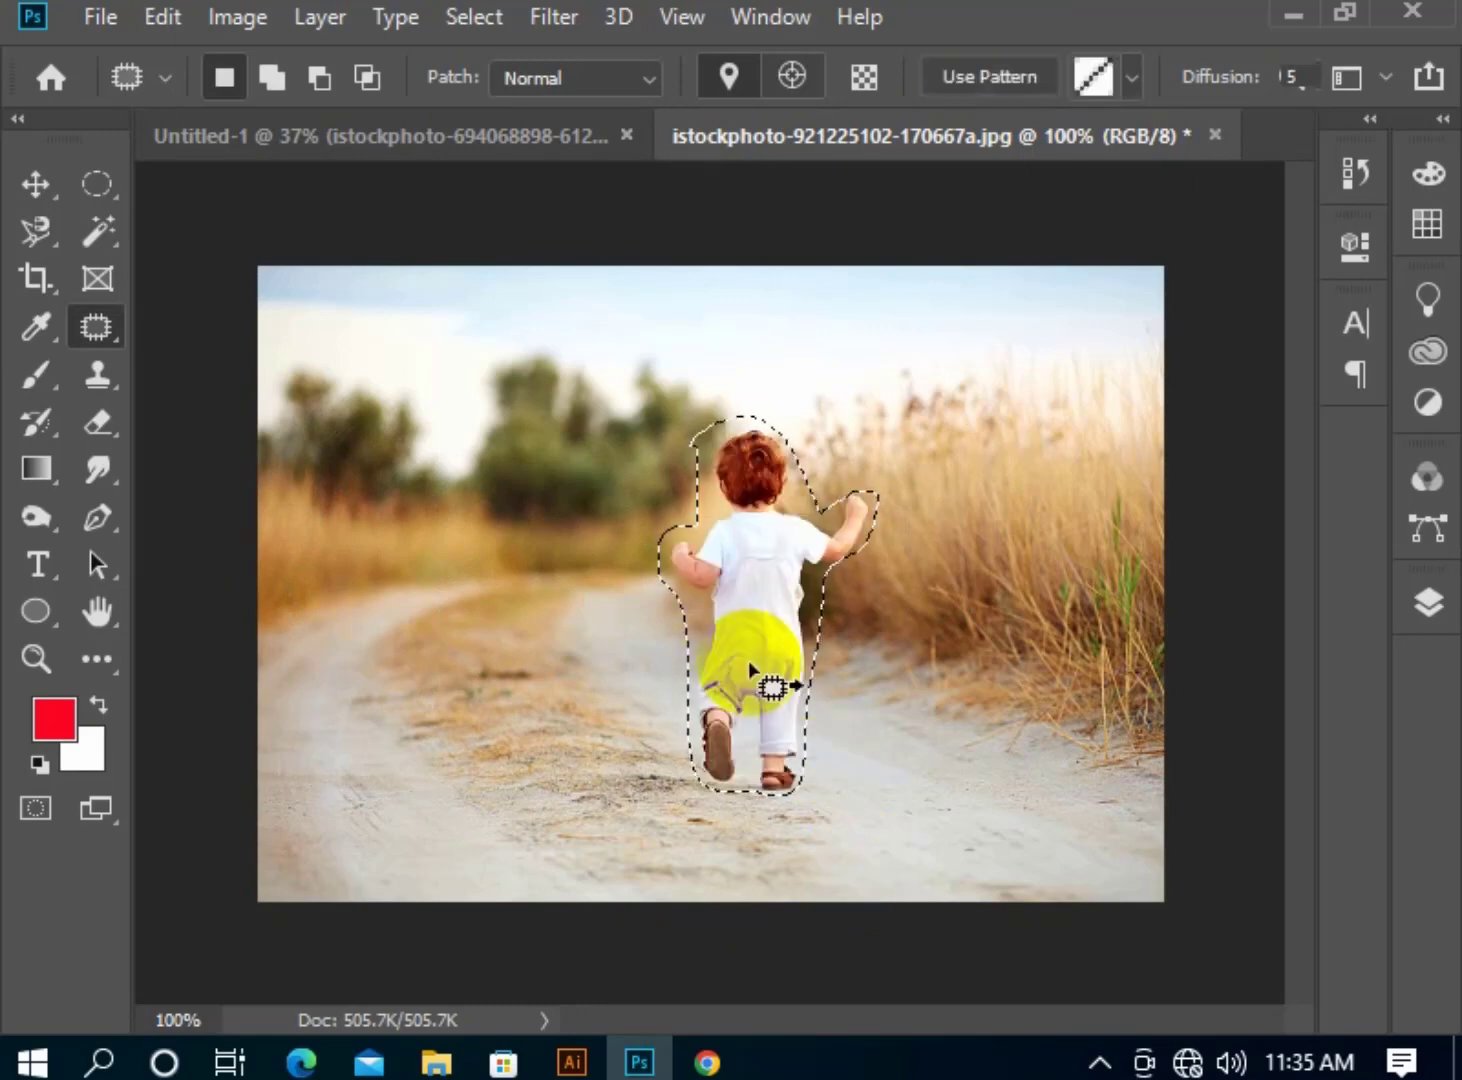
Try loose Patch tool outlines around the child, patching from the path and the tall grass, and undo the patches and clear the selection.
mouse_move(645, 407)
left_mouse_down()
mouse_move(617, 497)
mouse_move(667, 653)
mouse_move(773, 779)
mouse_move(844, 748)
mouse_move(771, 445)
mouse_move(650, 480)
left_mouse_up()
left_click_drag(778, 584, 450, 594)
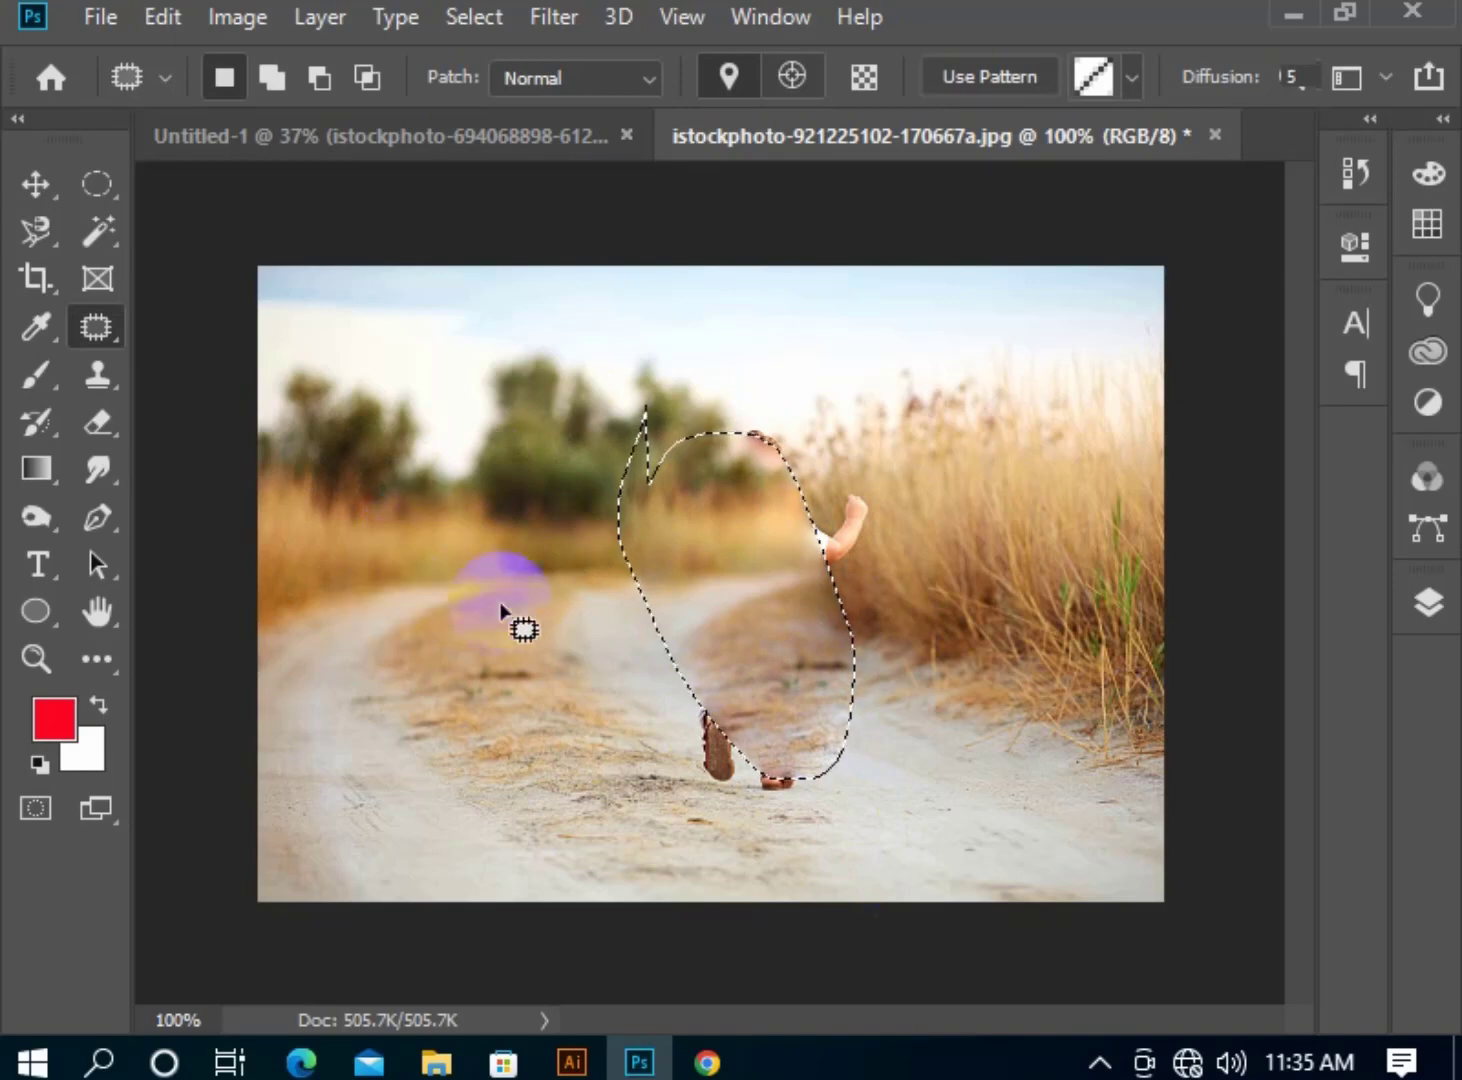
left_click_drag(742, 653, 1119, 722)
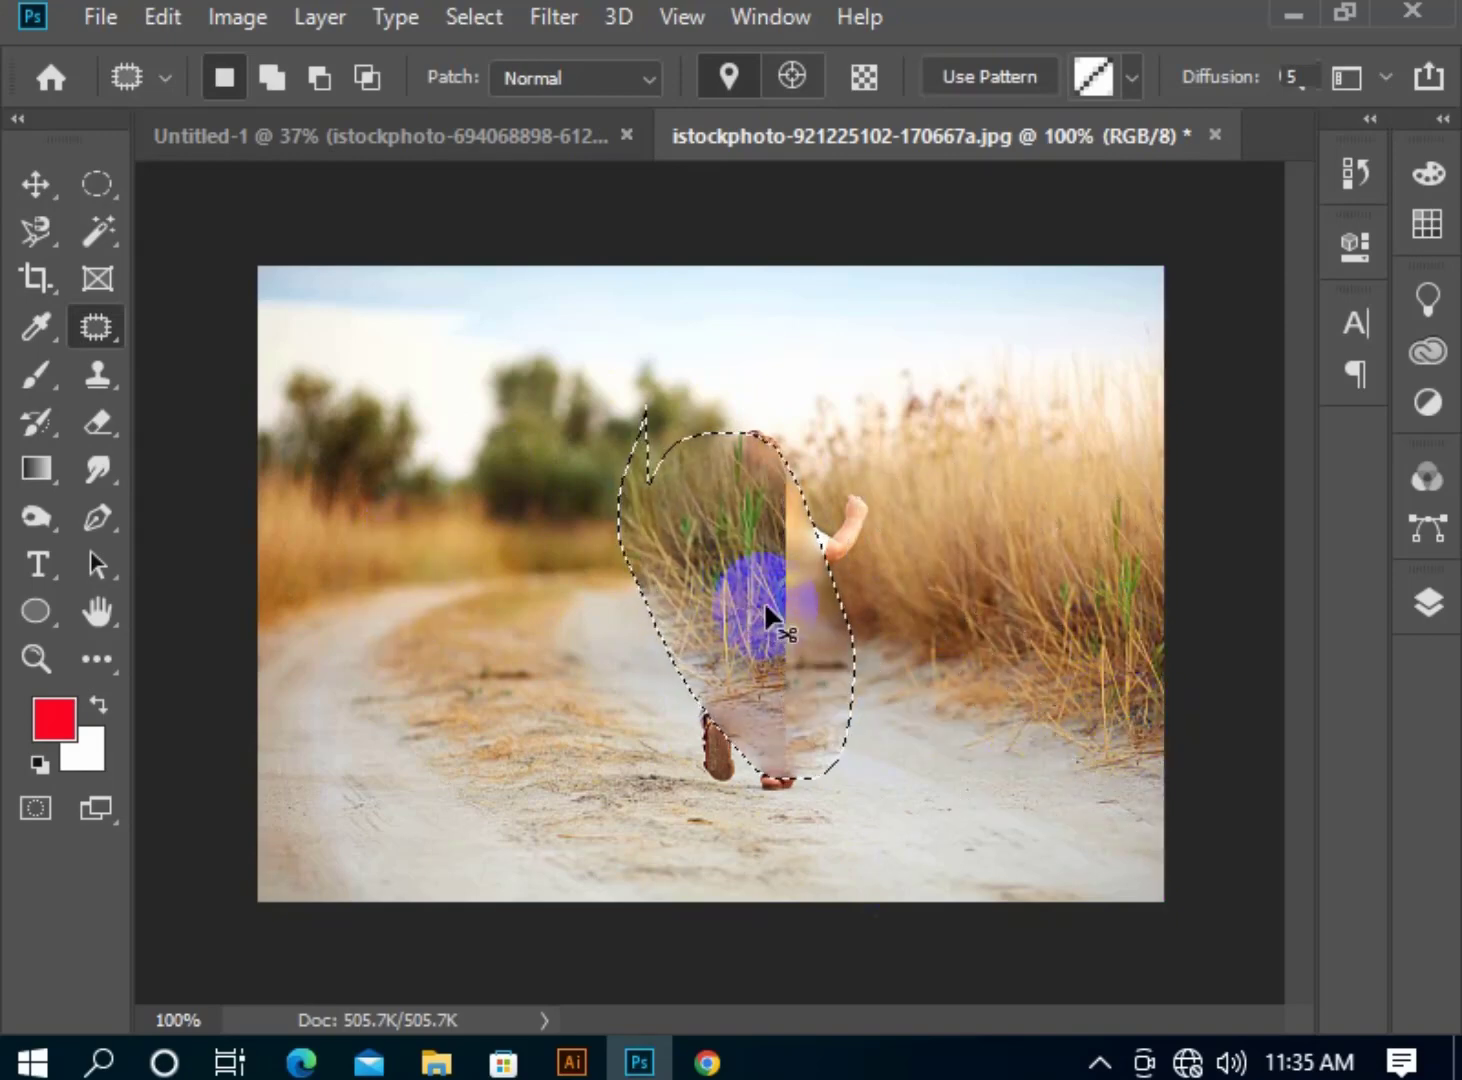
key("ctrl+z")
key("ctrl+z")
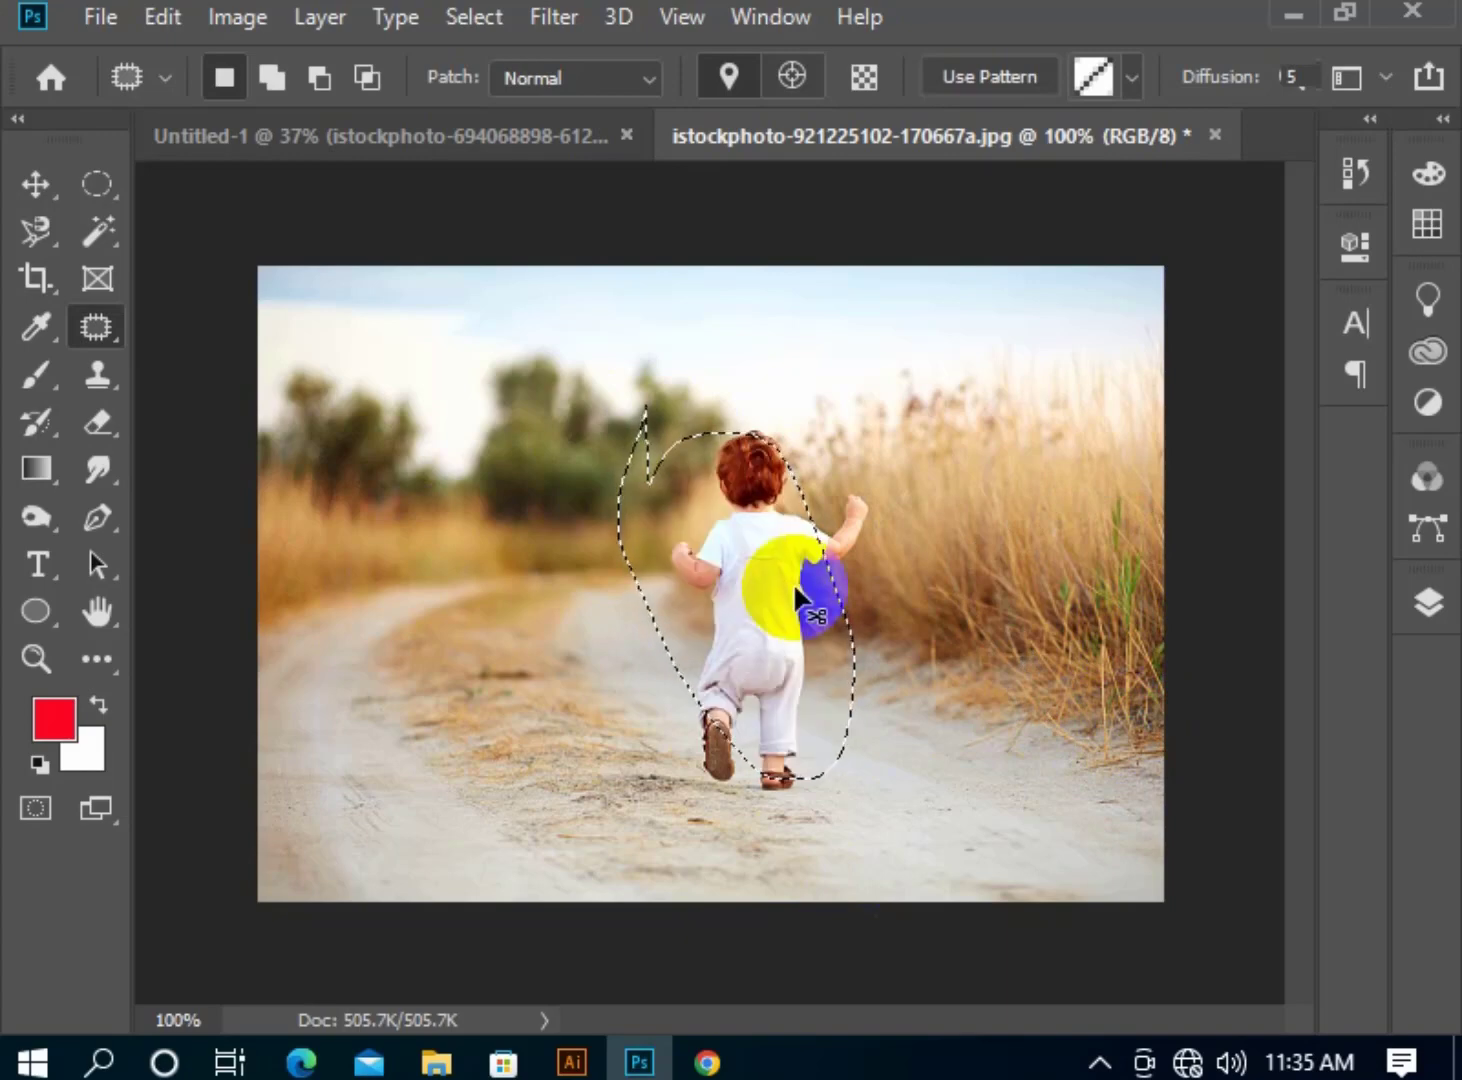
key("ctrl+z")
key("ctrl+d")
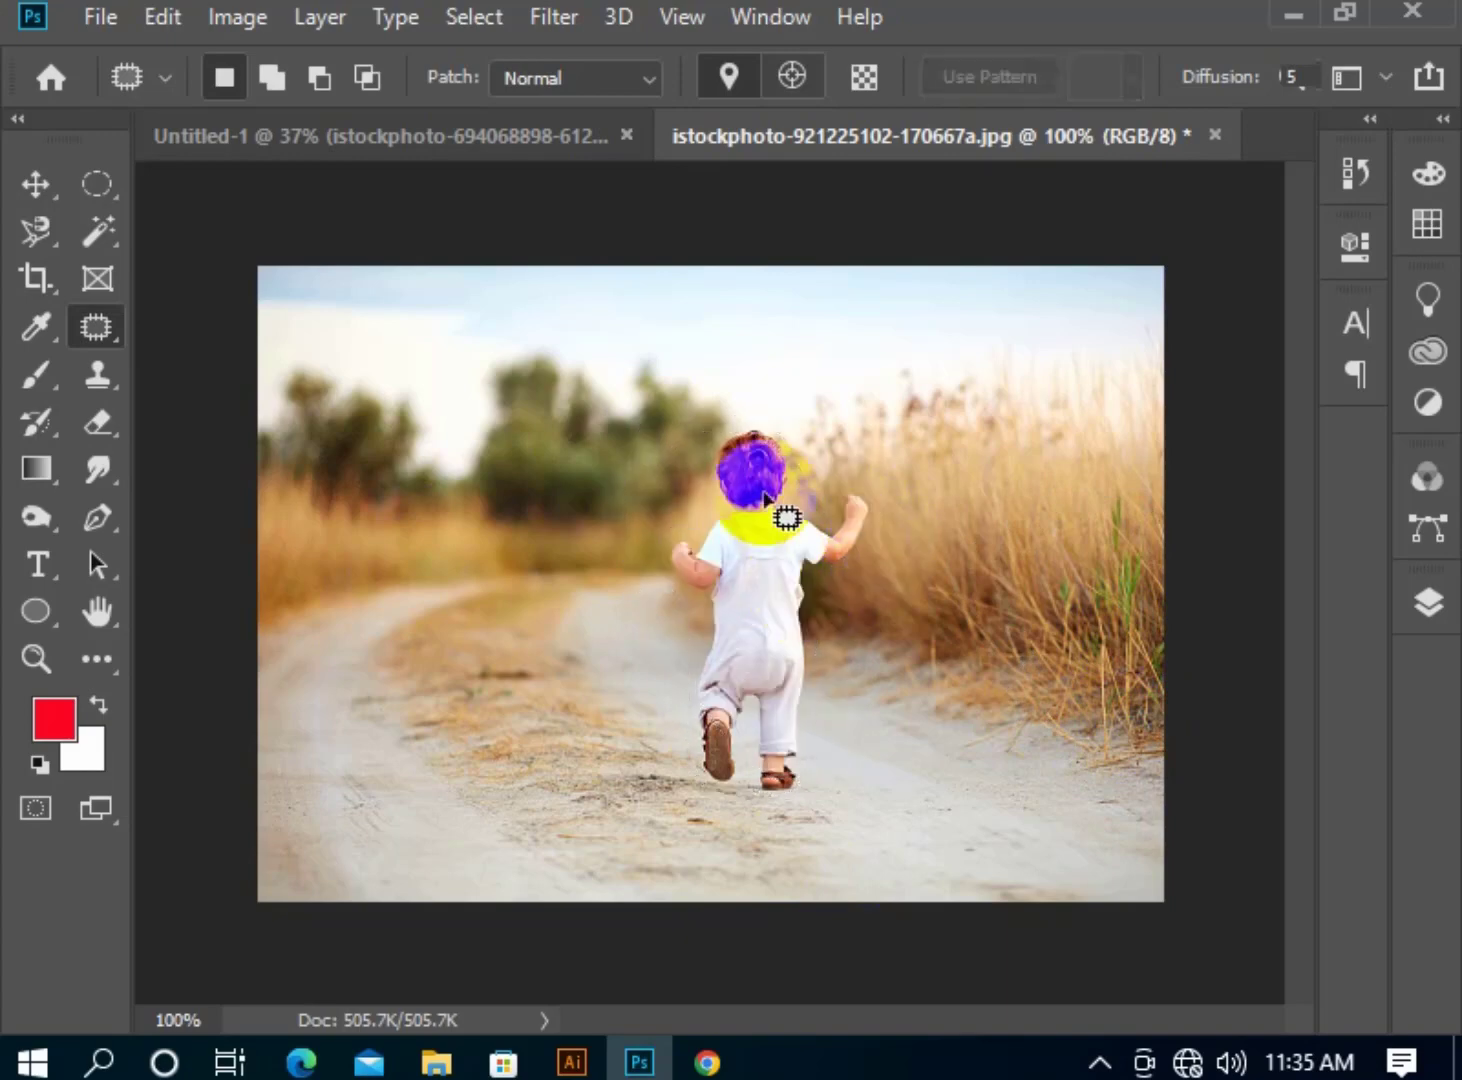
mouse_move(610, 457)
left_mouse_down()
mouse_move(612, 697)
mouse_move(646, 515)
left_mouse_up()
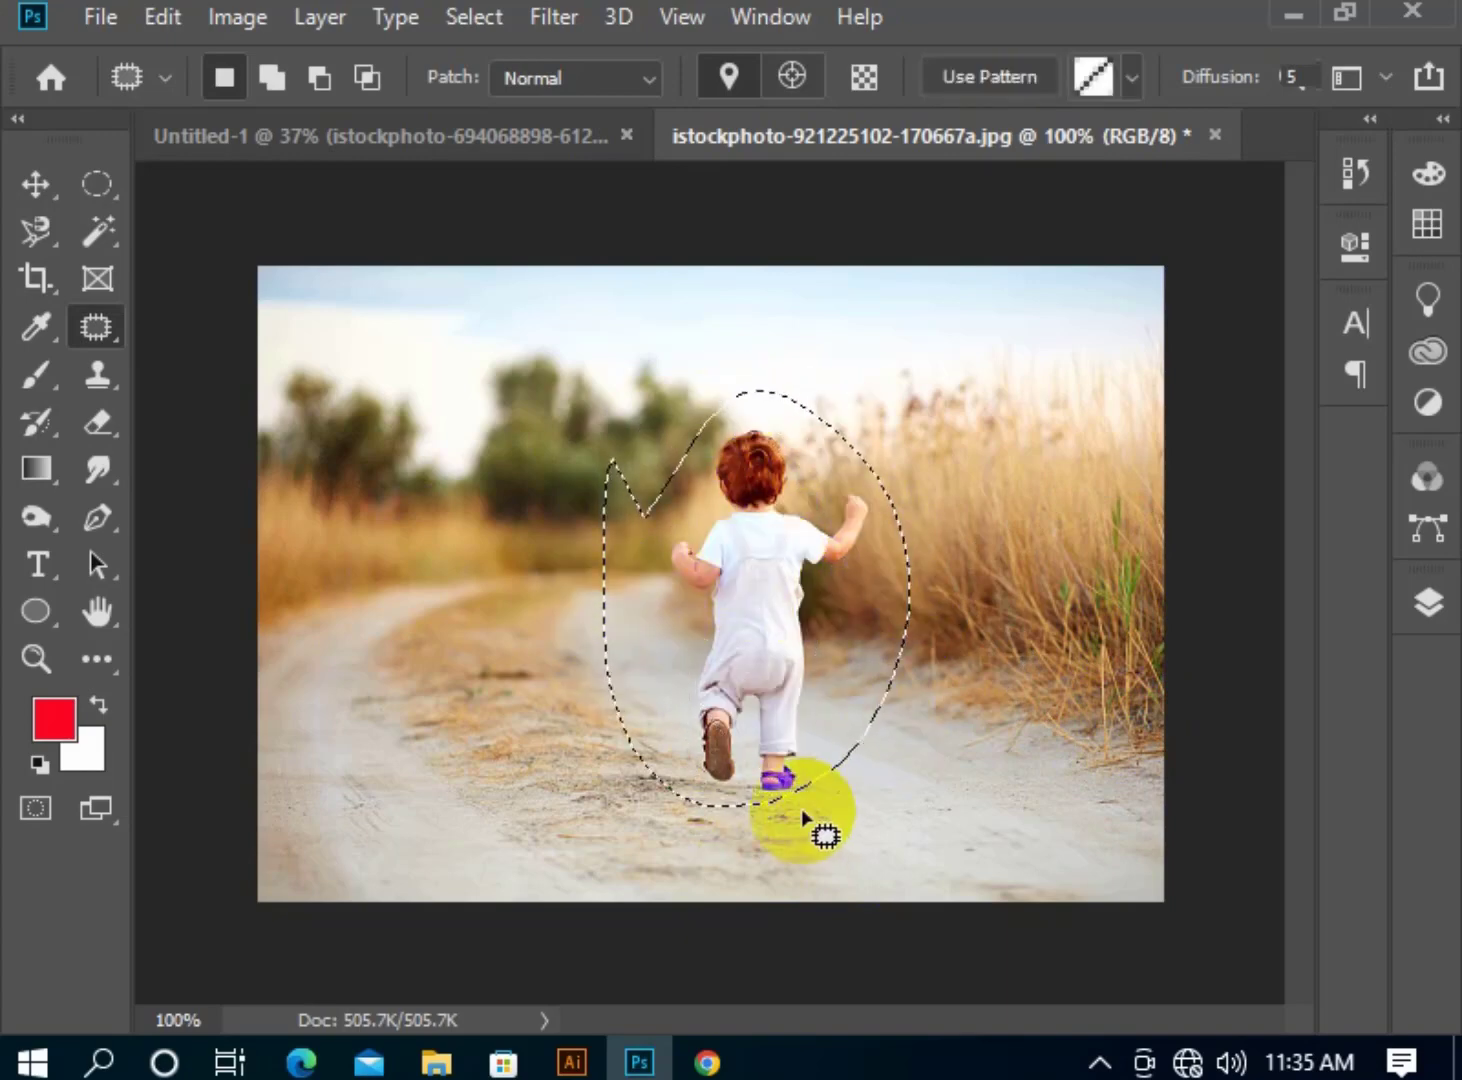
left_click(816, 788)
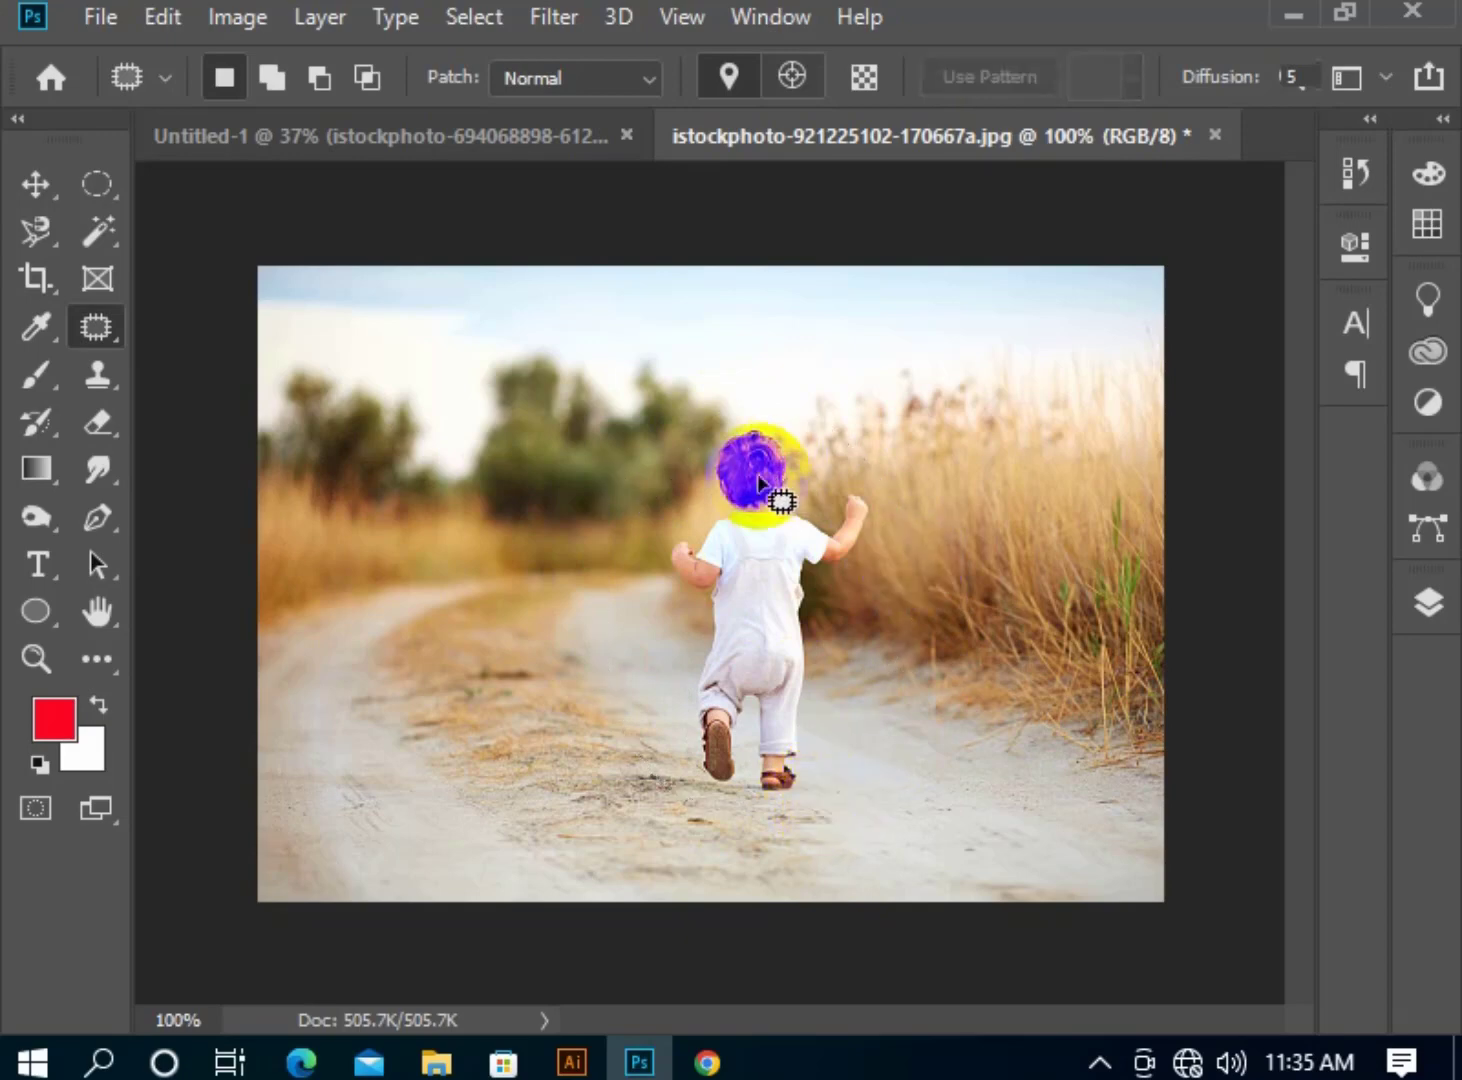
Outline the child with the Content-Aware Move tool in Move mode and relocate the child onto the left track of the road.
left_click(35, 183)
left_click(95, 326)
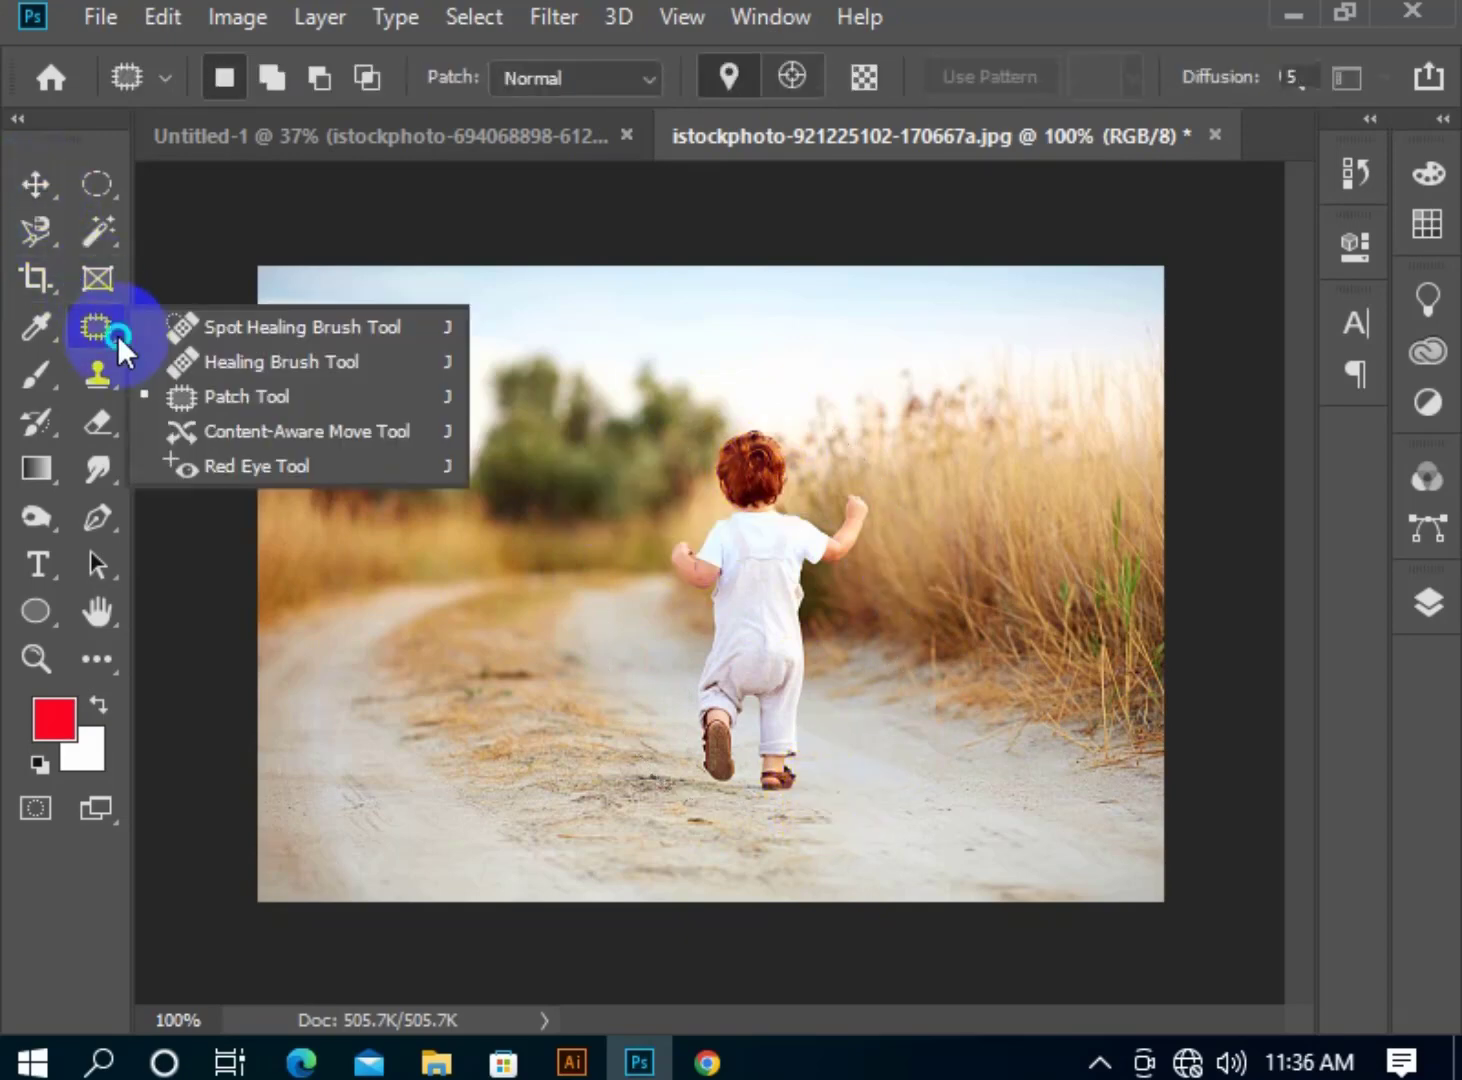
left_click(304, 426)
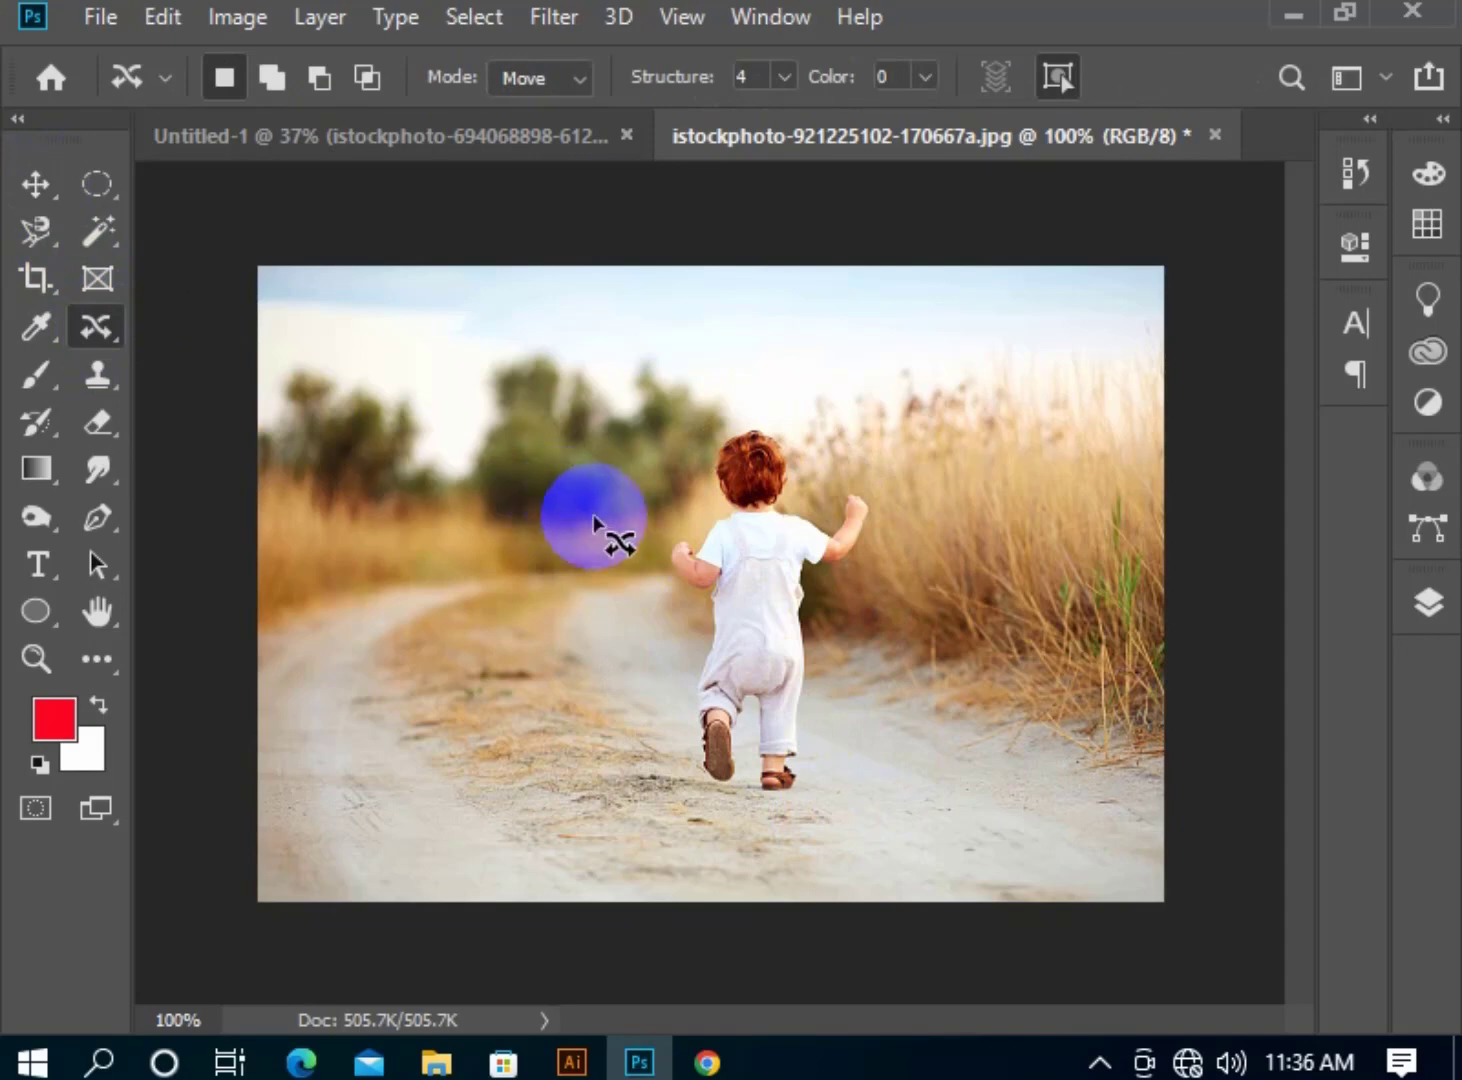
mouse_move(688, 602)
left_mouse_down()
mouse_move(682, 764)
mouse_move(740, 800)
mouse_move(783, 797)
mouse_move(812, 770)
mouse_move(814, 569)
mouse_move(858, 558)
left_mouse_up()
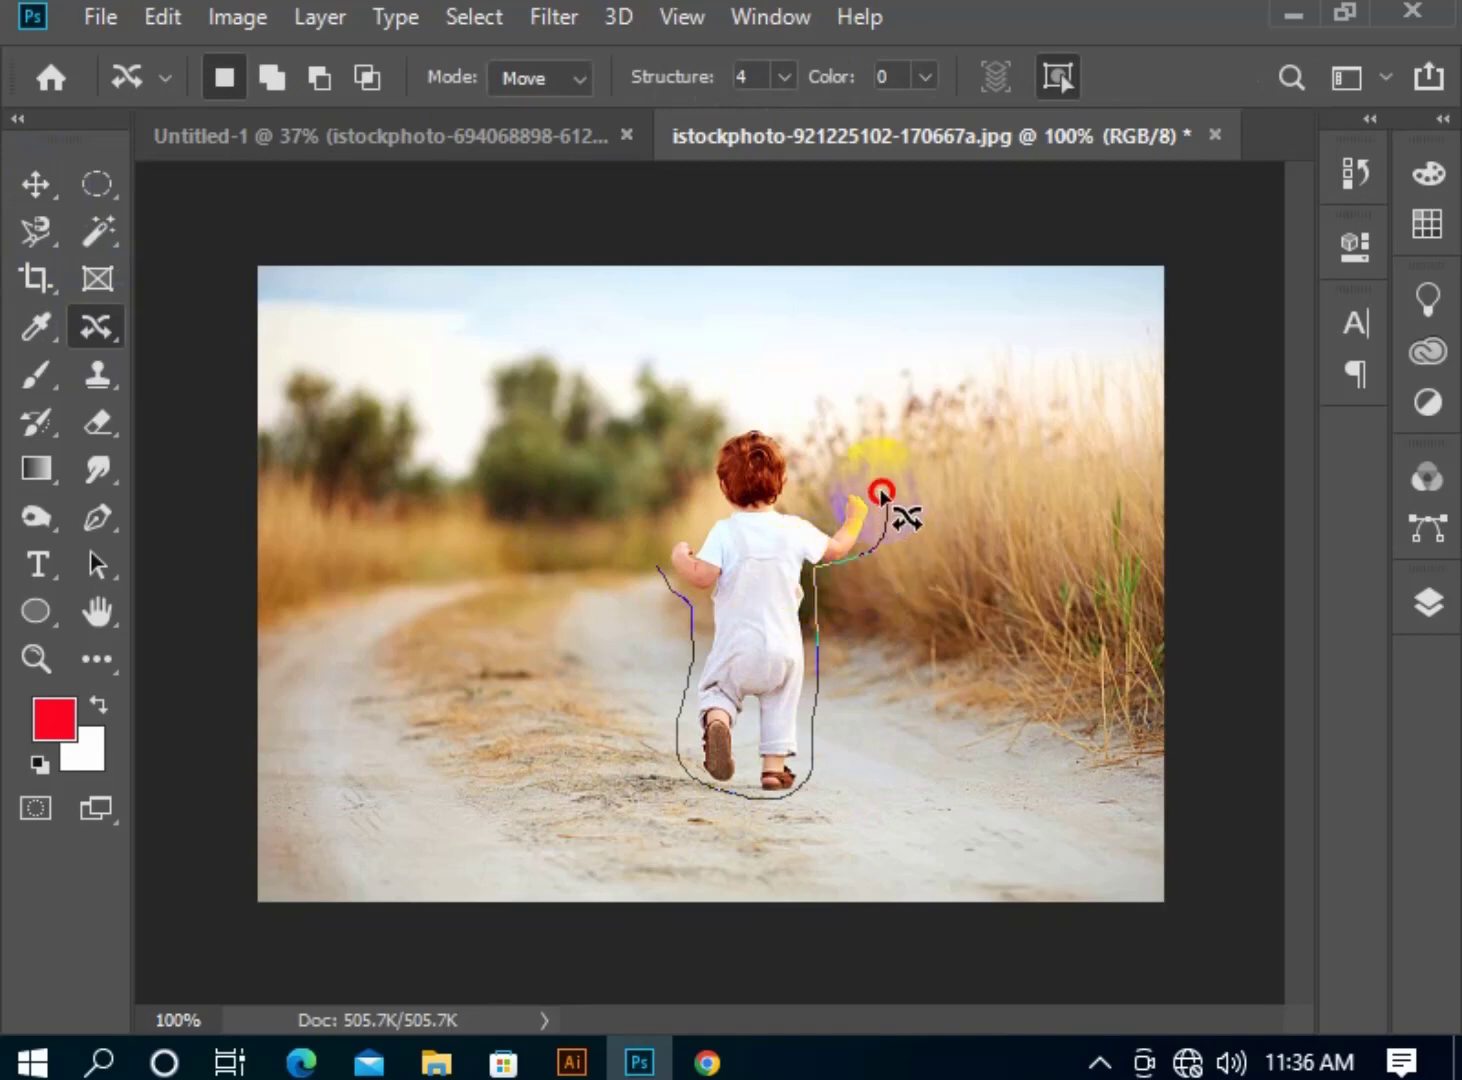
mouse_move(881, 493)
left_mouse_down()
mouse_move(862, 505)
mouse_move(784, 431)
mouse_move(666, 527)
mouse_move(689, 599)
left_mouse_up()
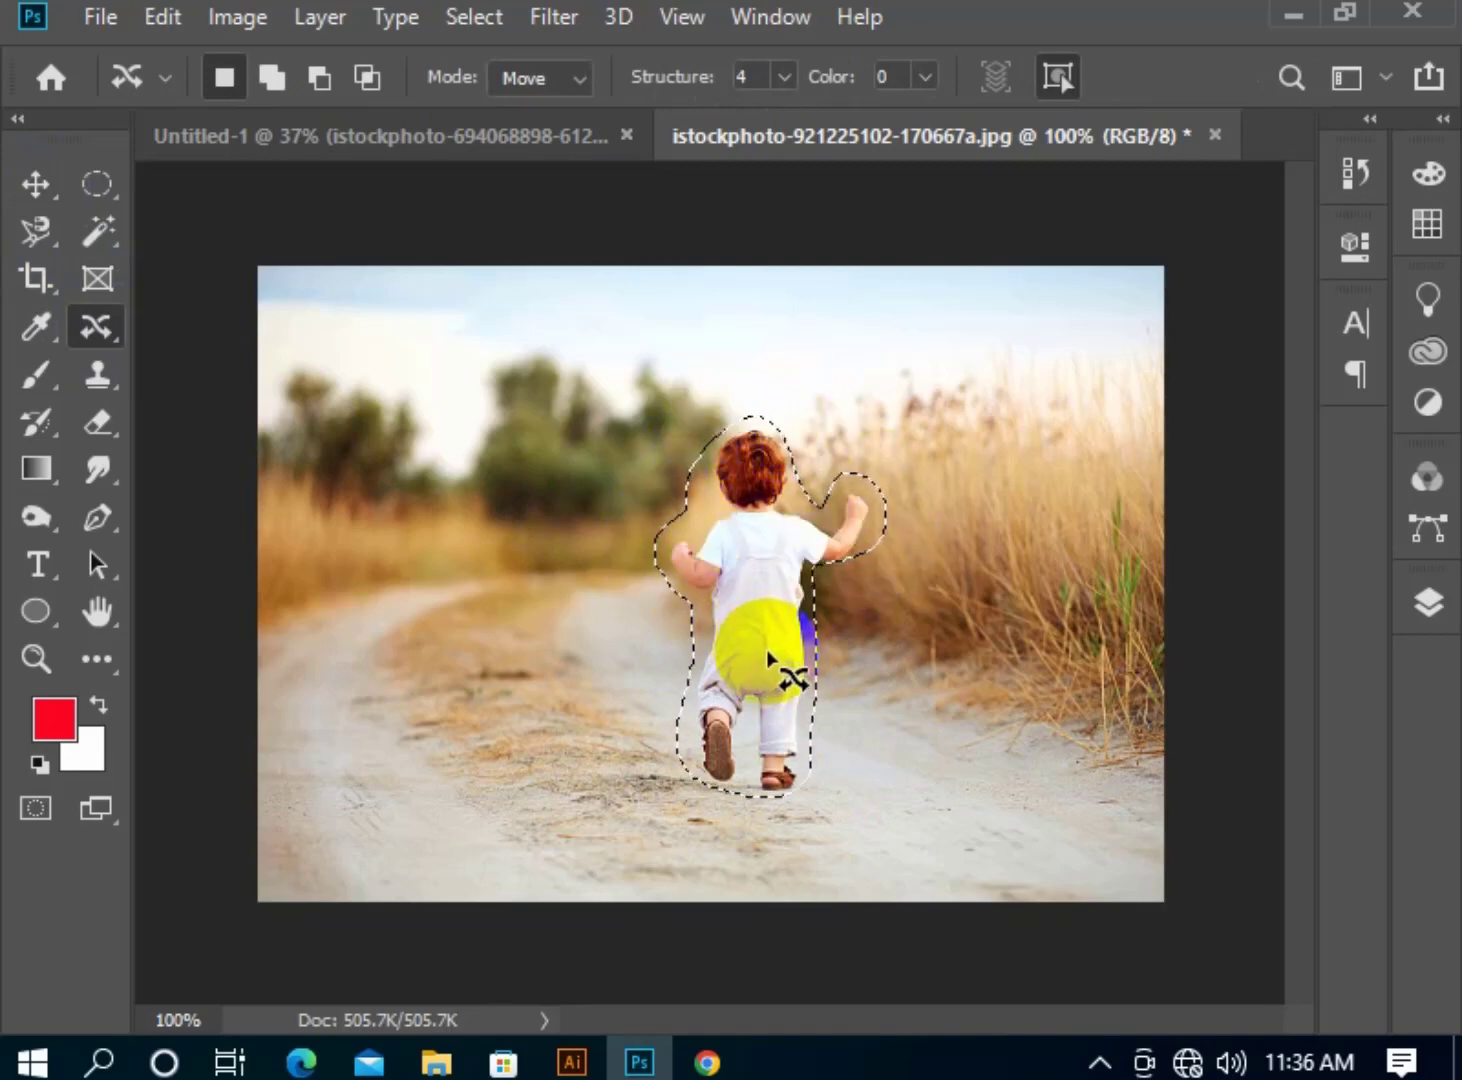
left_click_drag(766, 649, 448, 667)
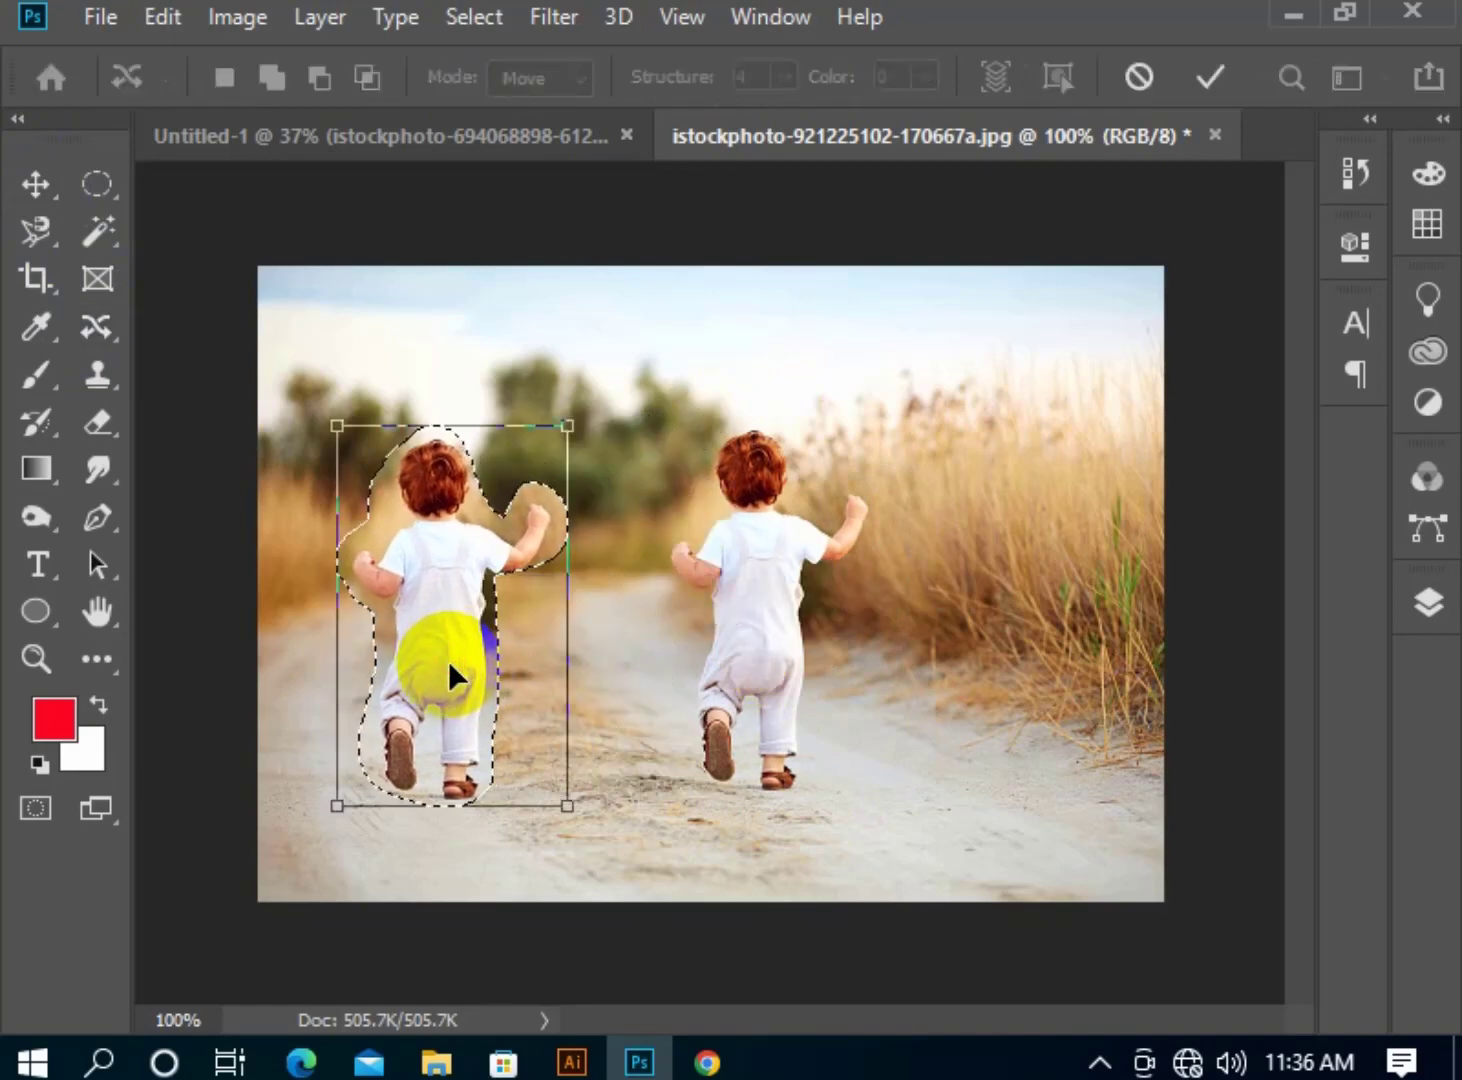
double_click(448, 660)
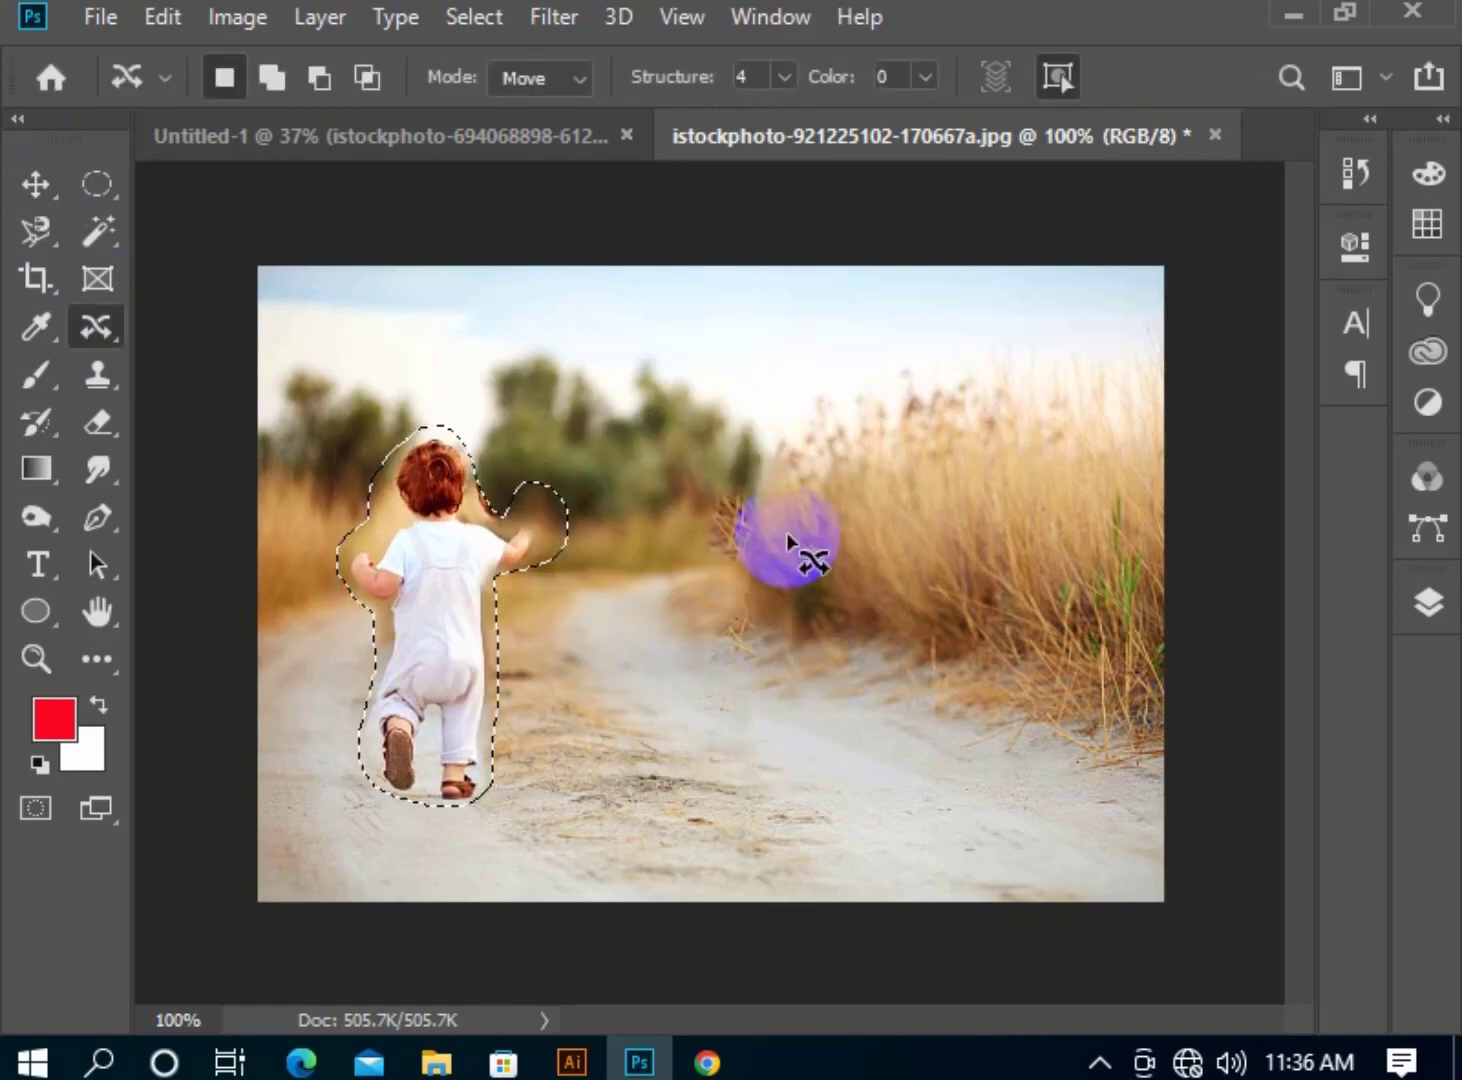
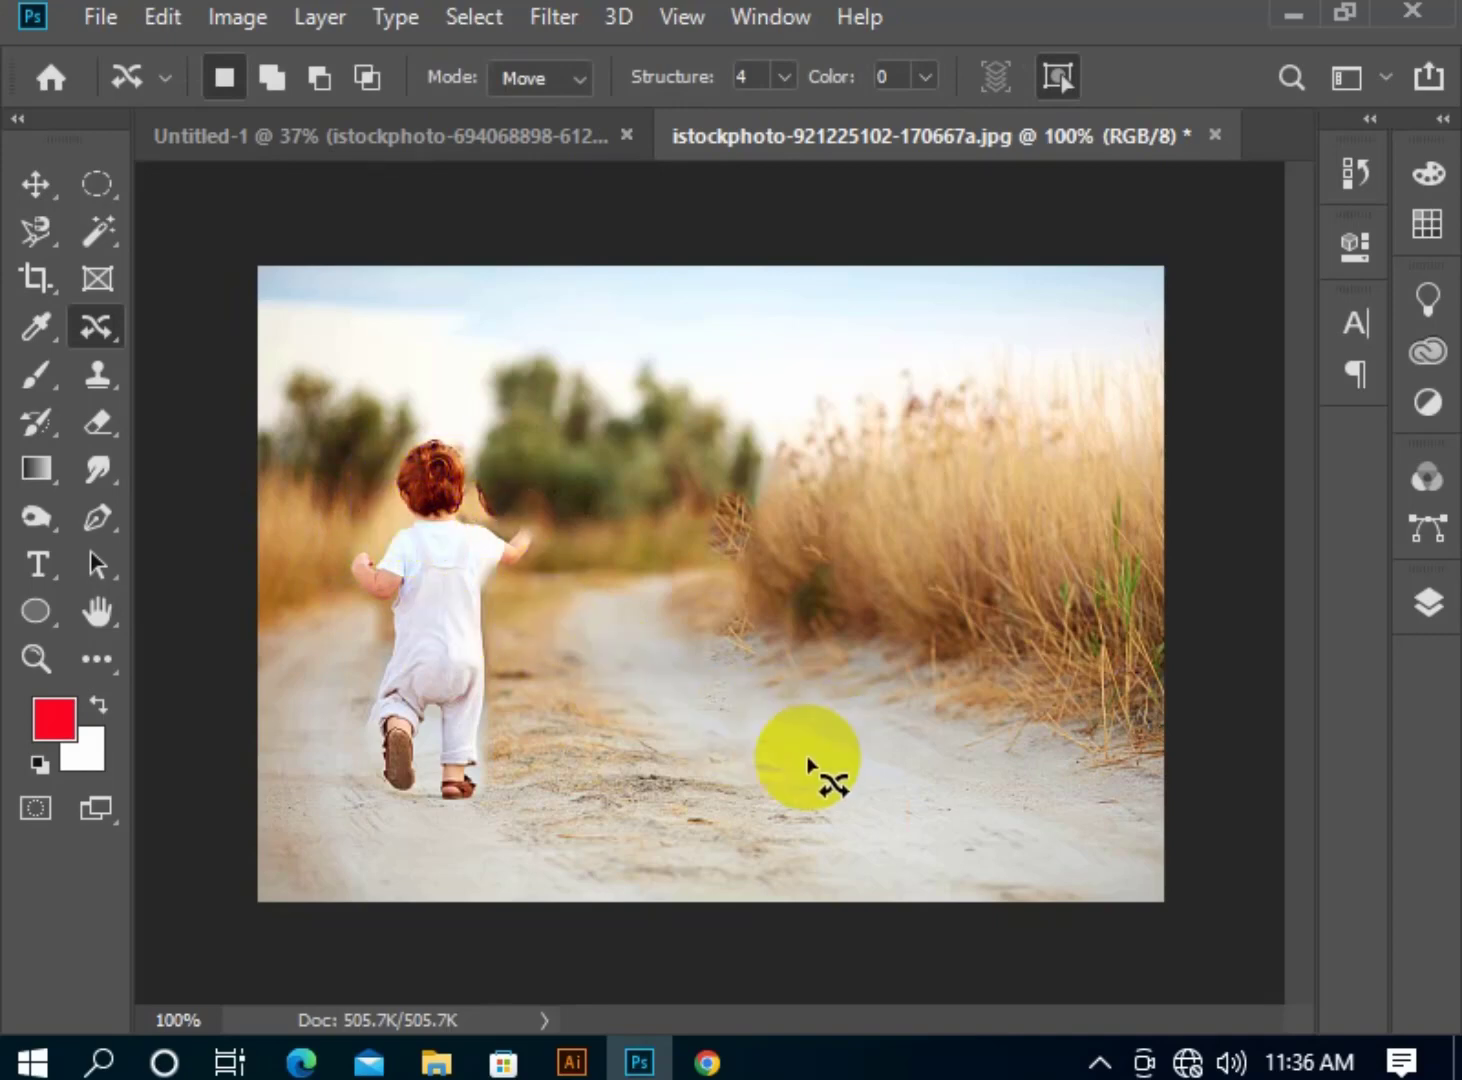
Undo the content-aware move of the child, keeping the Content-Aware Move tool active.
key("ctrl+z")
key("ctrl+z")
key("ctrl+z")
key("ctrl+z")
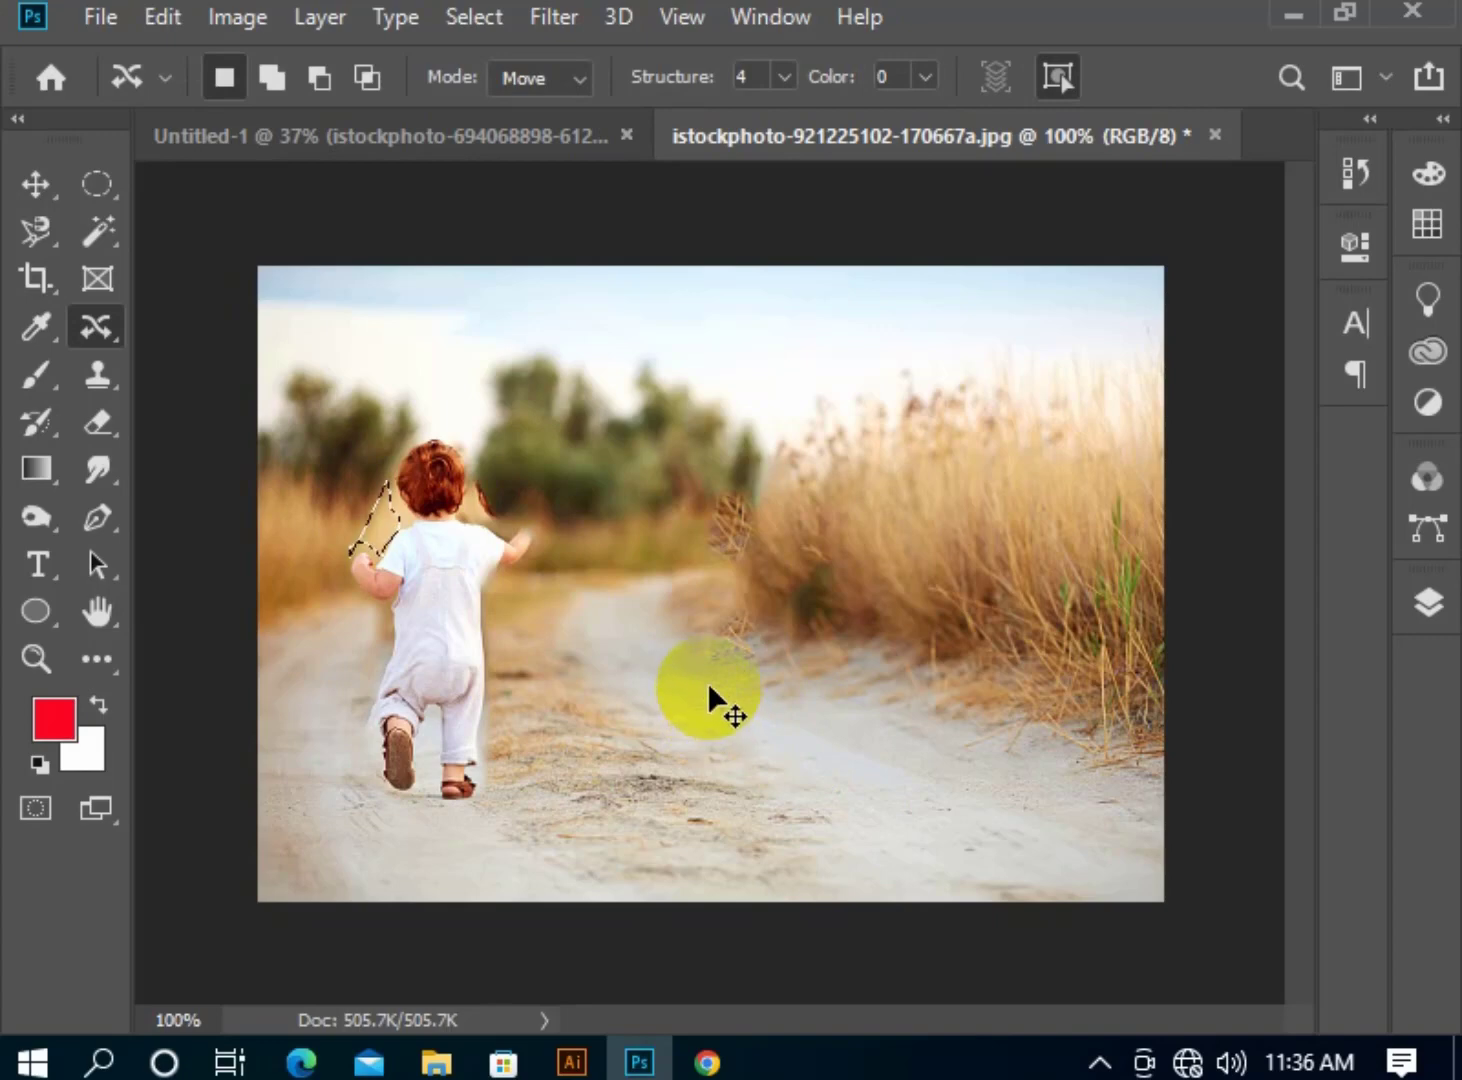
key("ctrl+z")
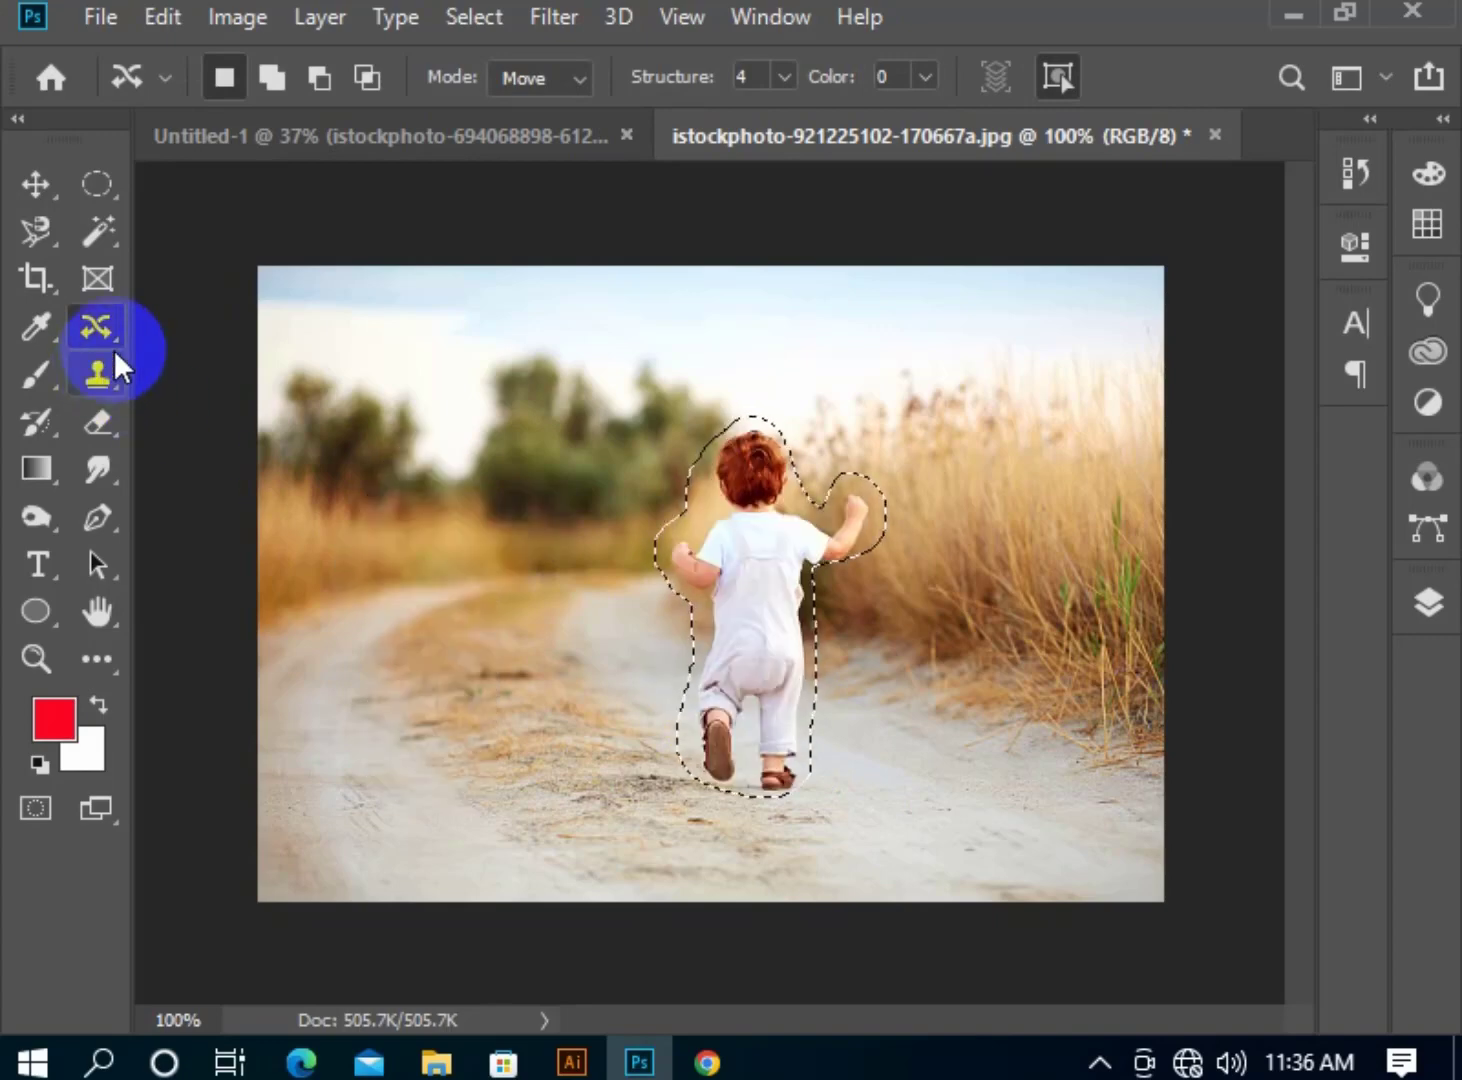
right_click(112, 338)
left_click(369, 421)
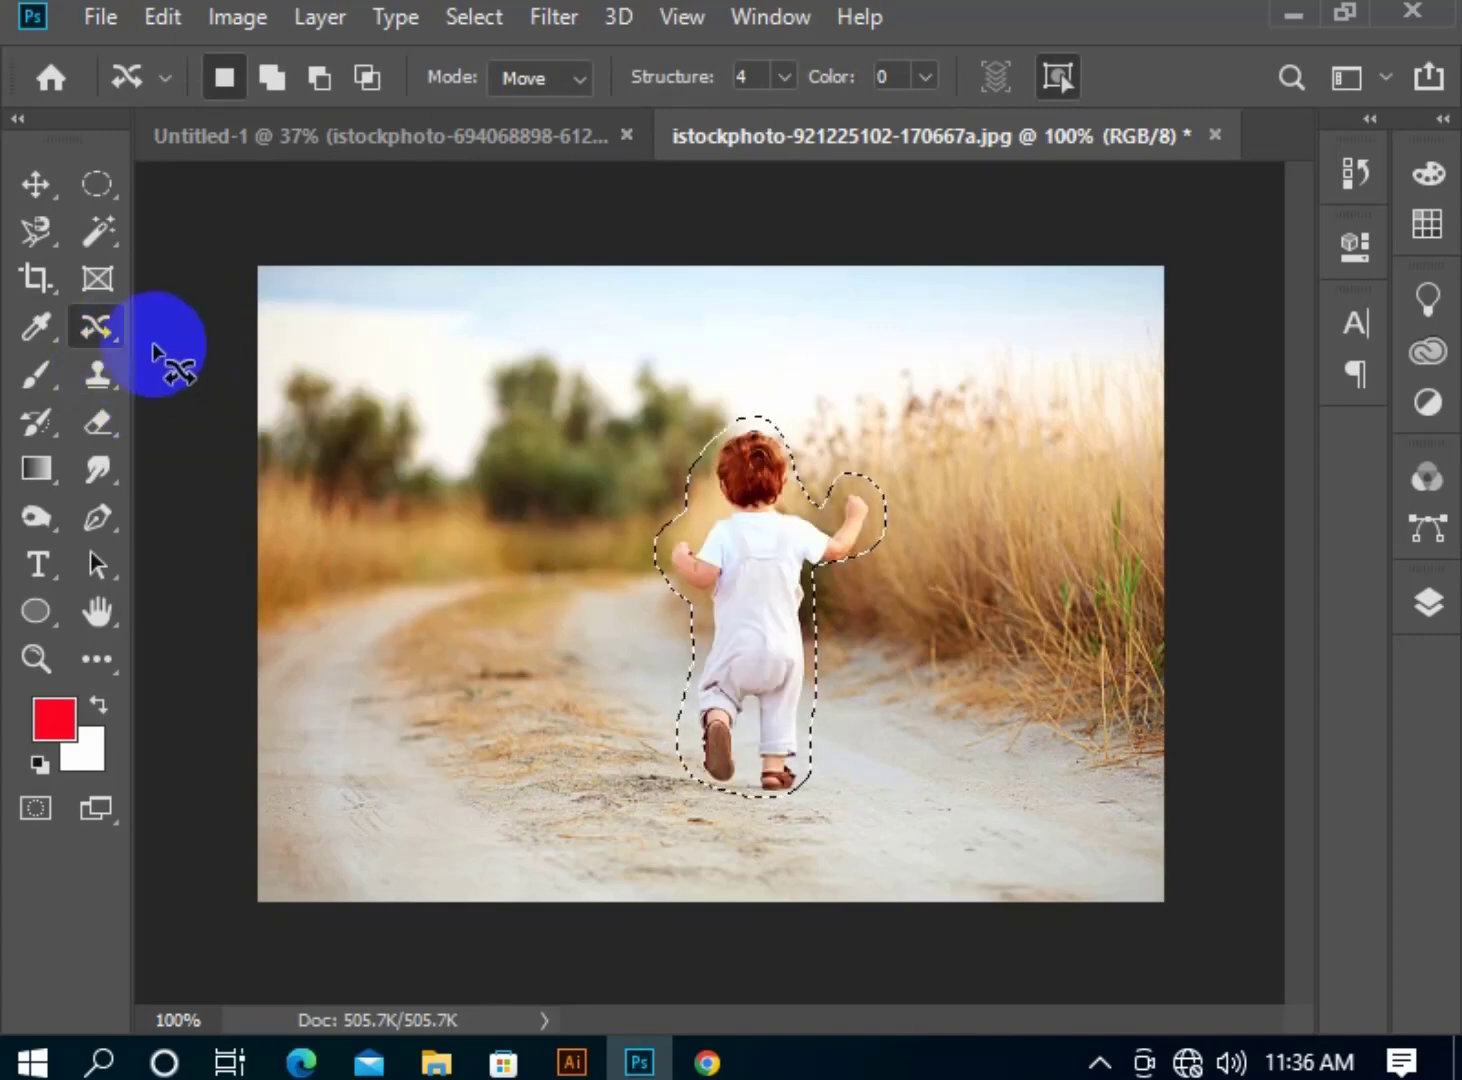
Place red.jpg from the Desktop folder into the Untitled-1 document at its default size.
left_click(288, 141)
left_click(437, 1062)
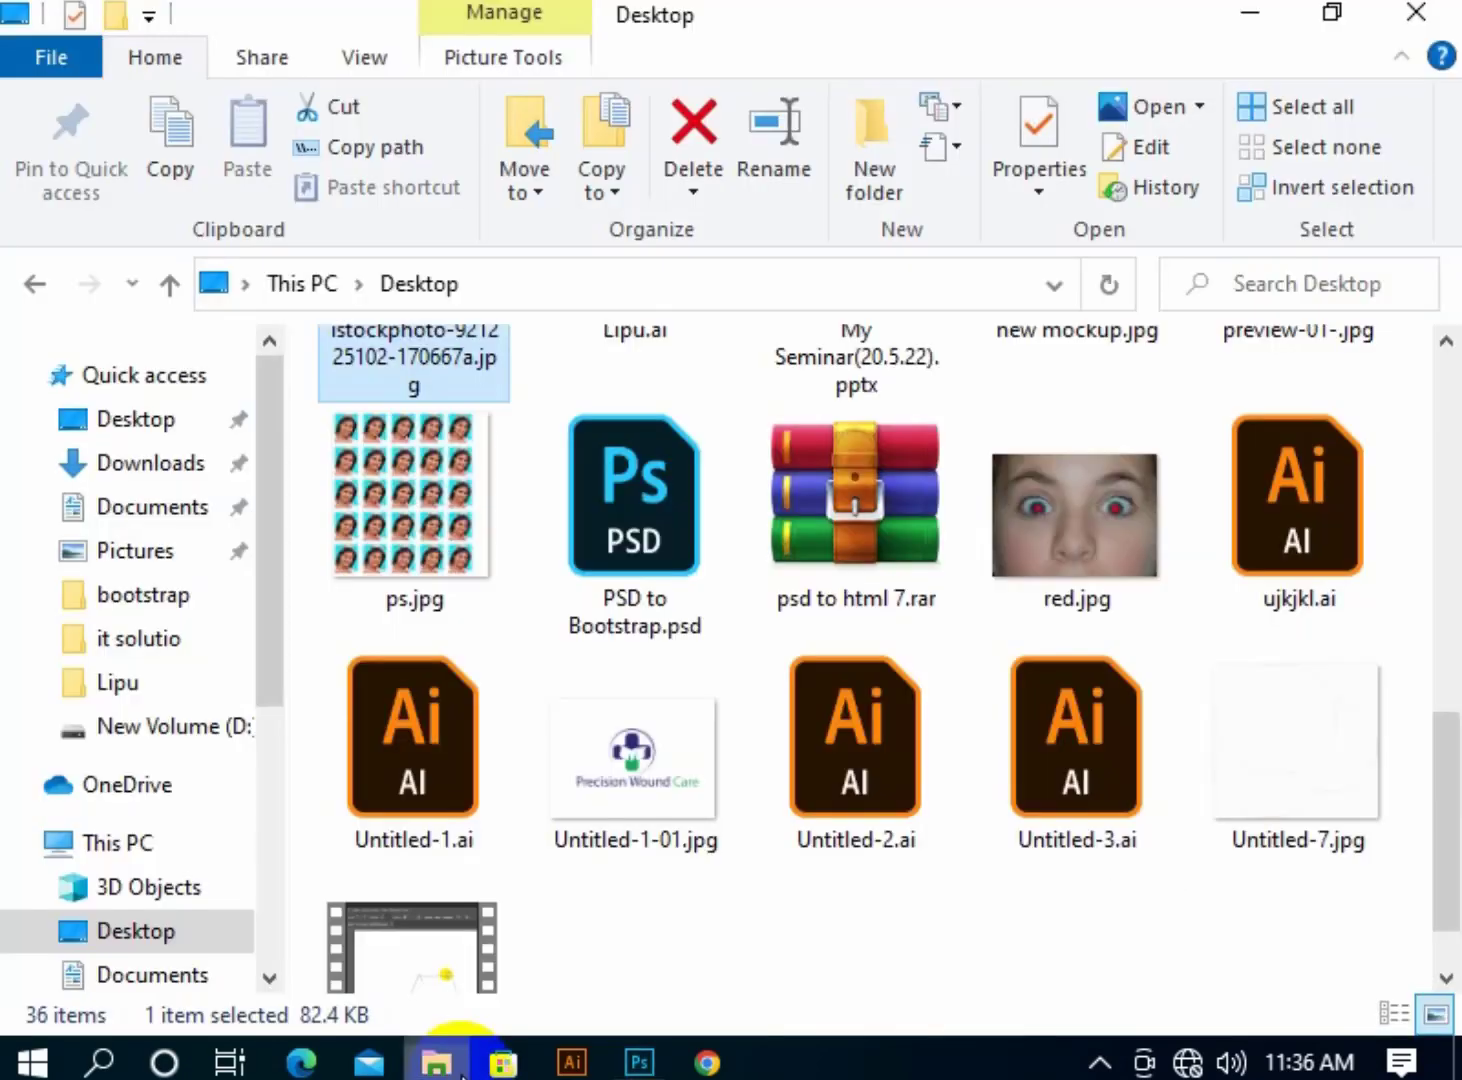
left_click(1060, 549)
left_click_drag(995, 736, 658, 706)
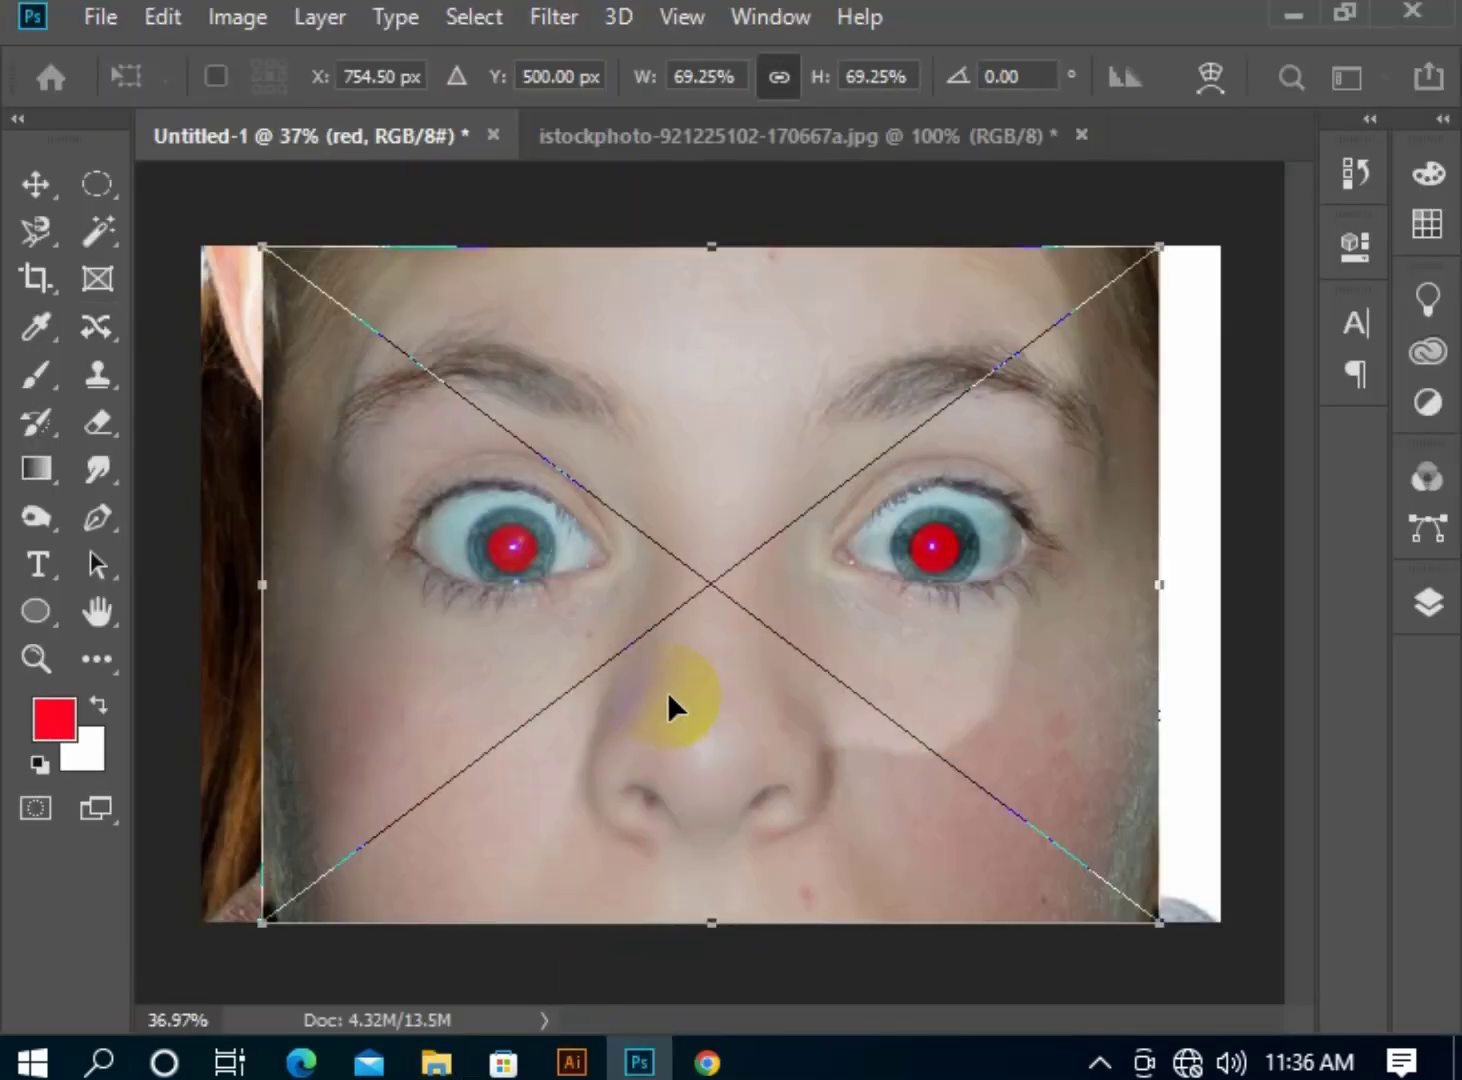
key("Return")
Activate the Red Eye tool, try it on the left-hand pupil of the placed red image, and cancel the rasterize request.
right_click(109, 320)
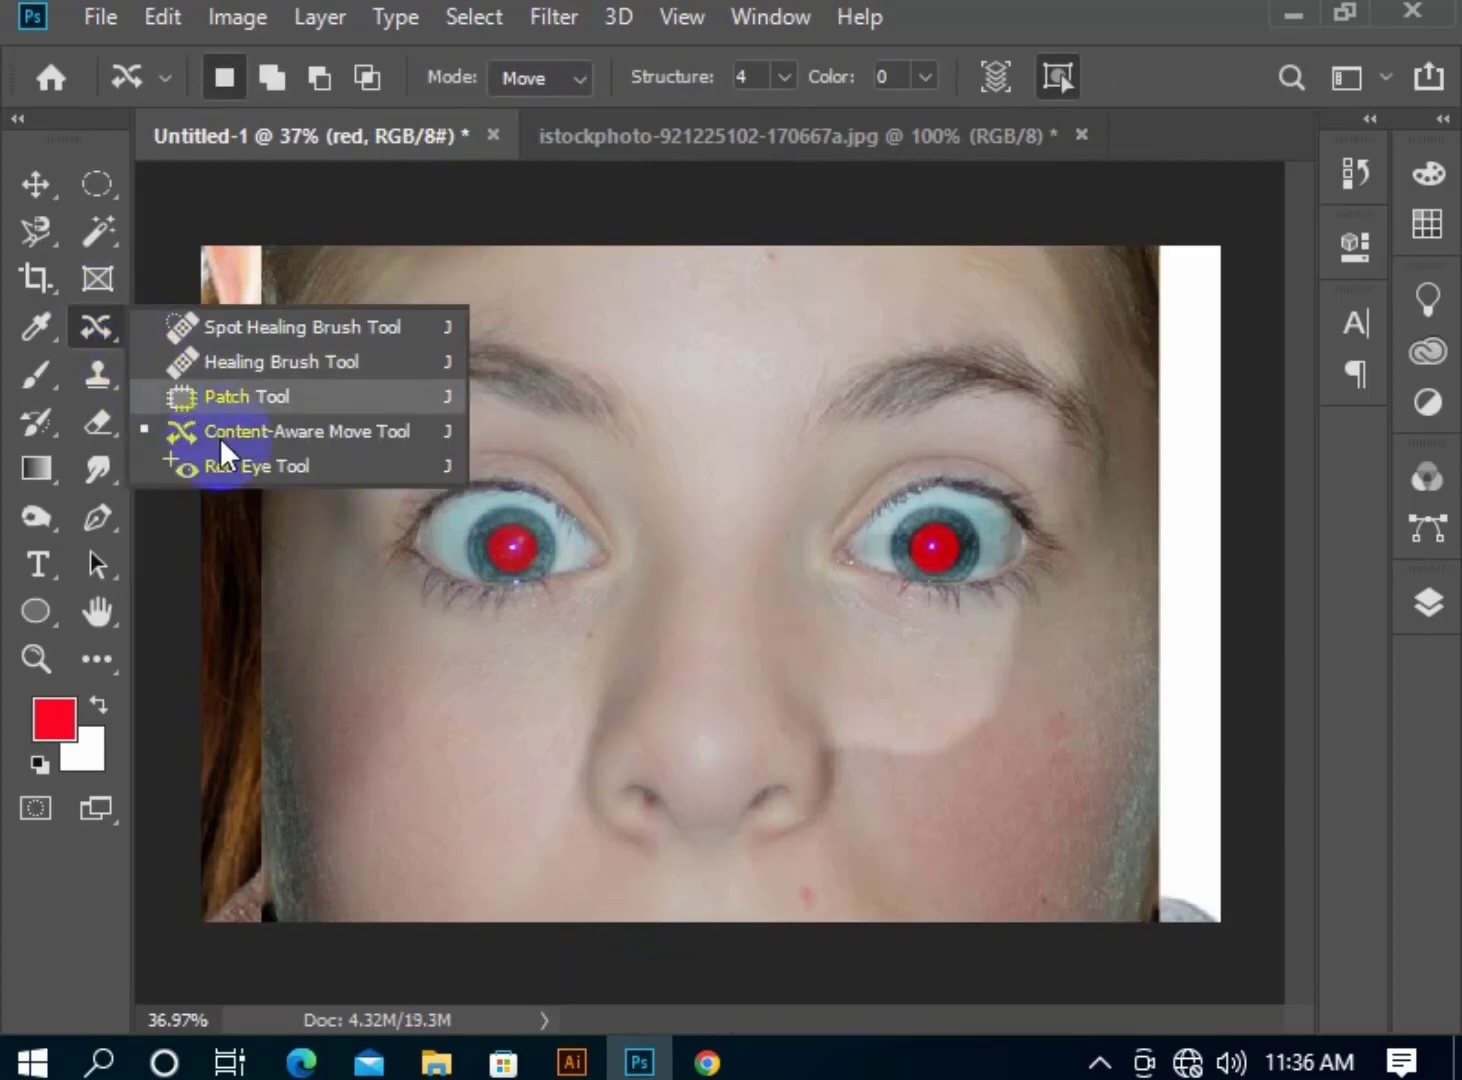
left_click(236, 463)
left_click(519, 564)
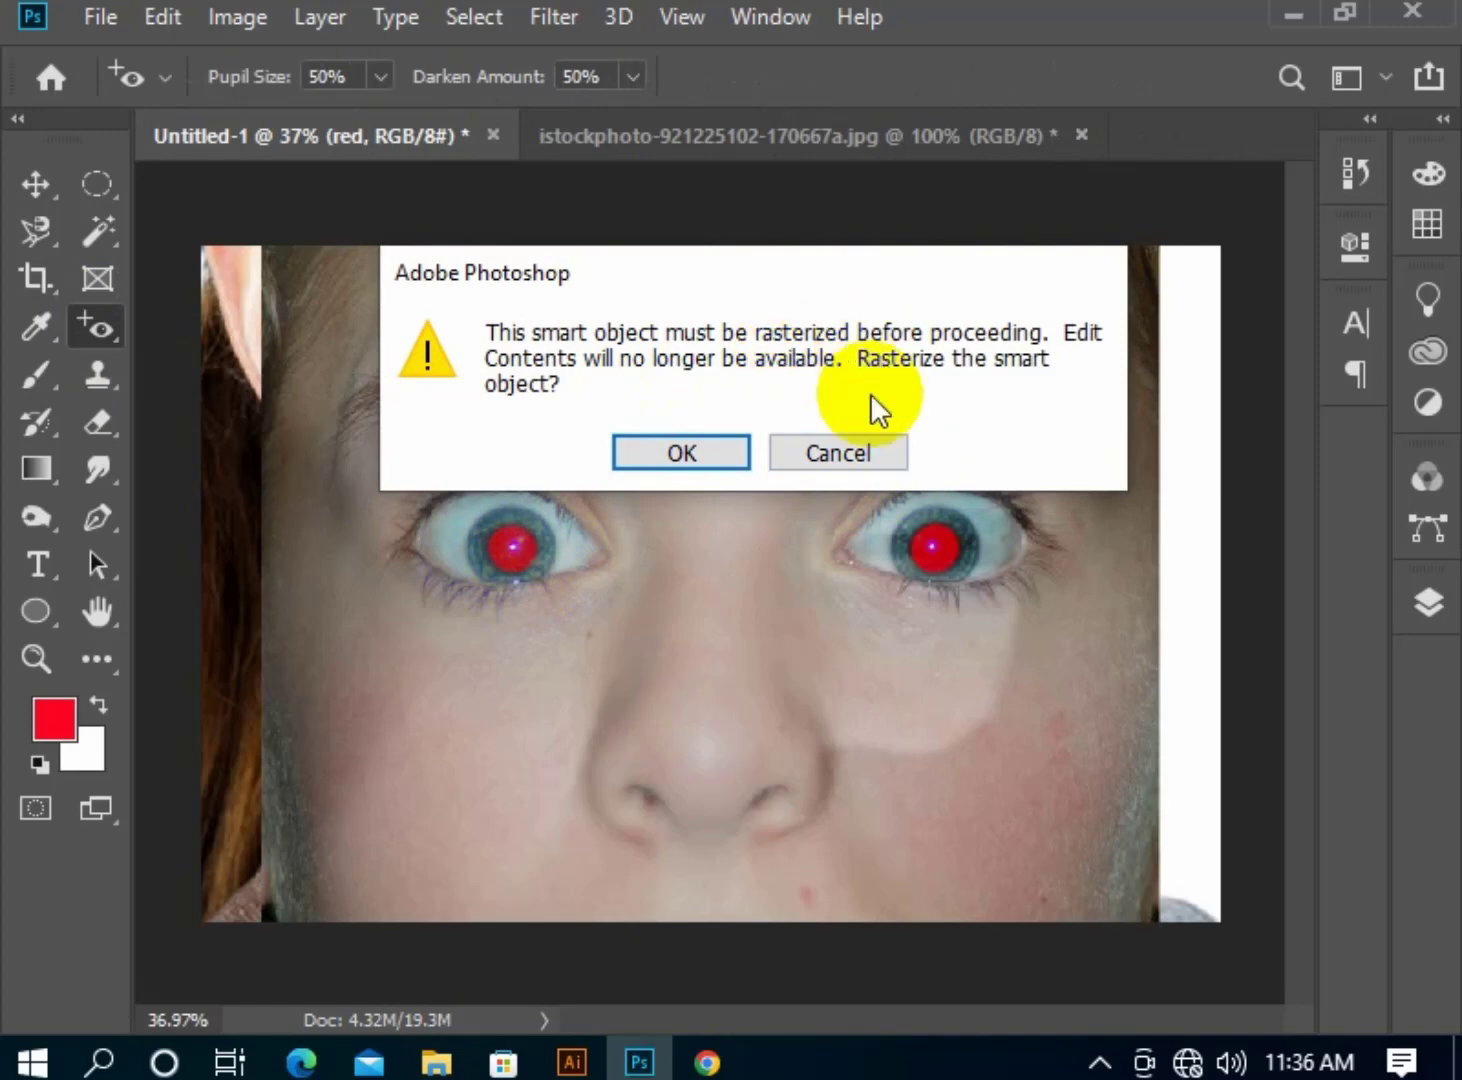
left_click(902, 453)
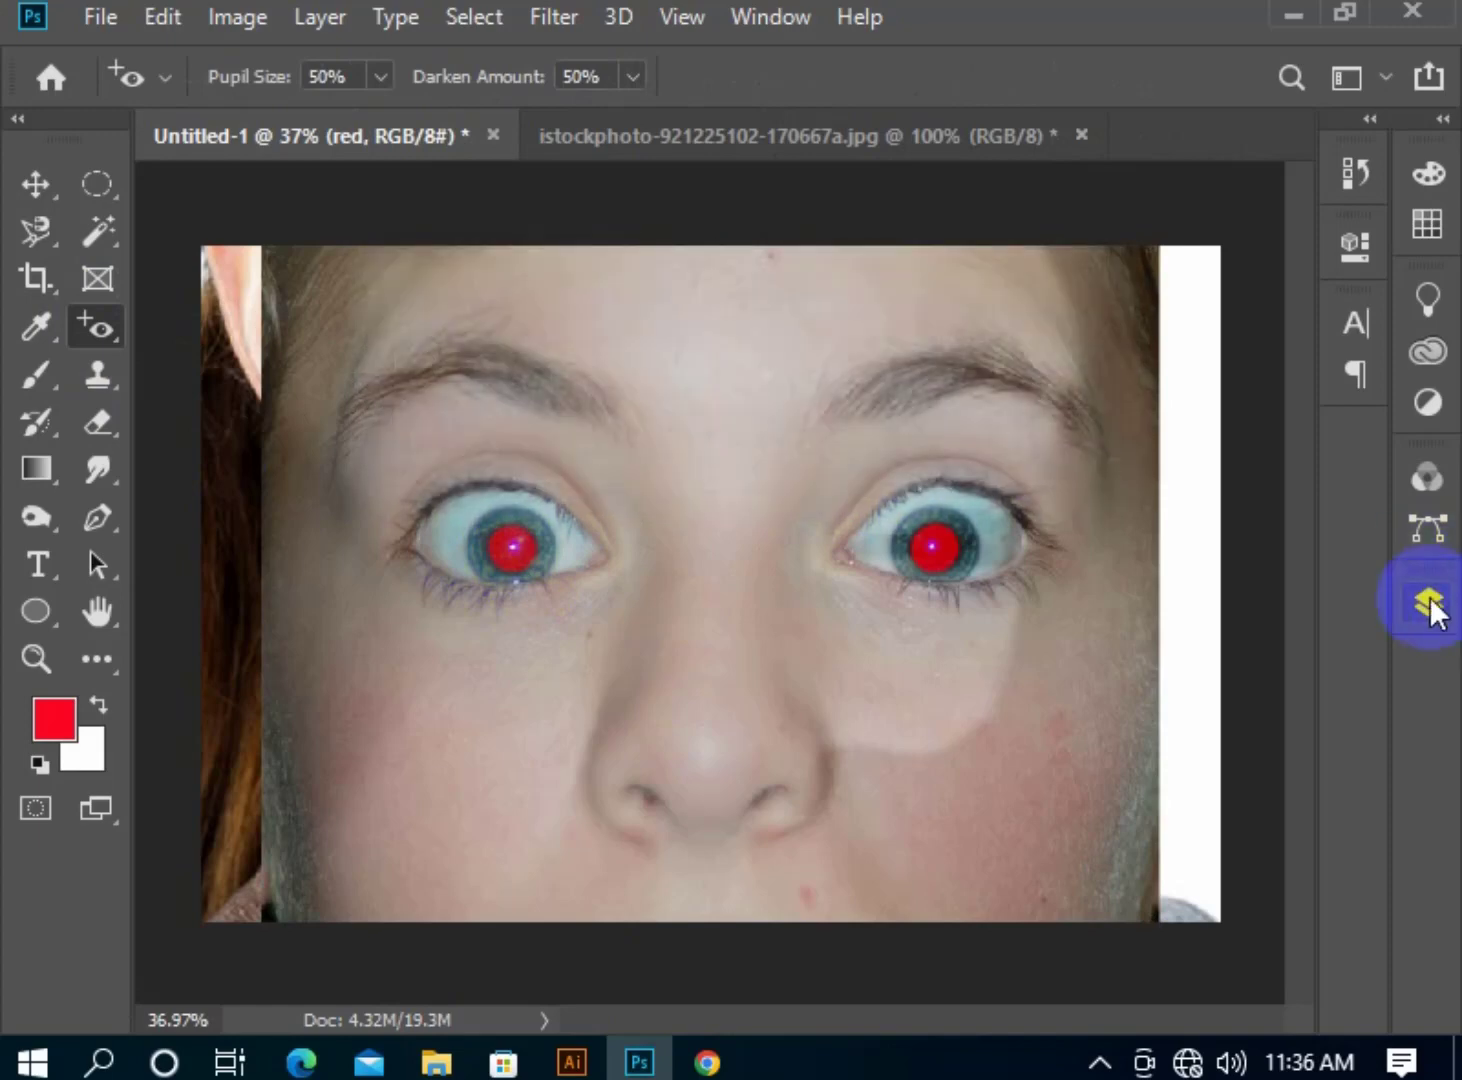
Rasterize the red smart object layer.
left_click(1428, 603)
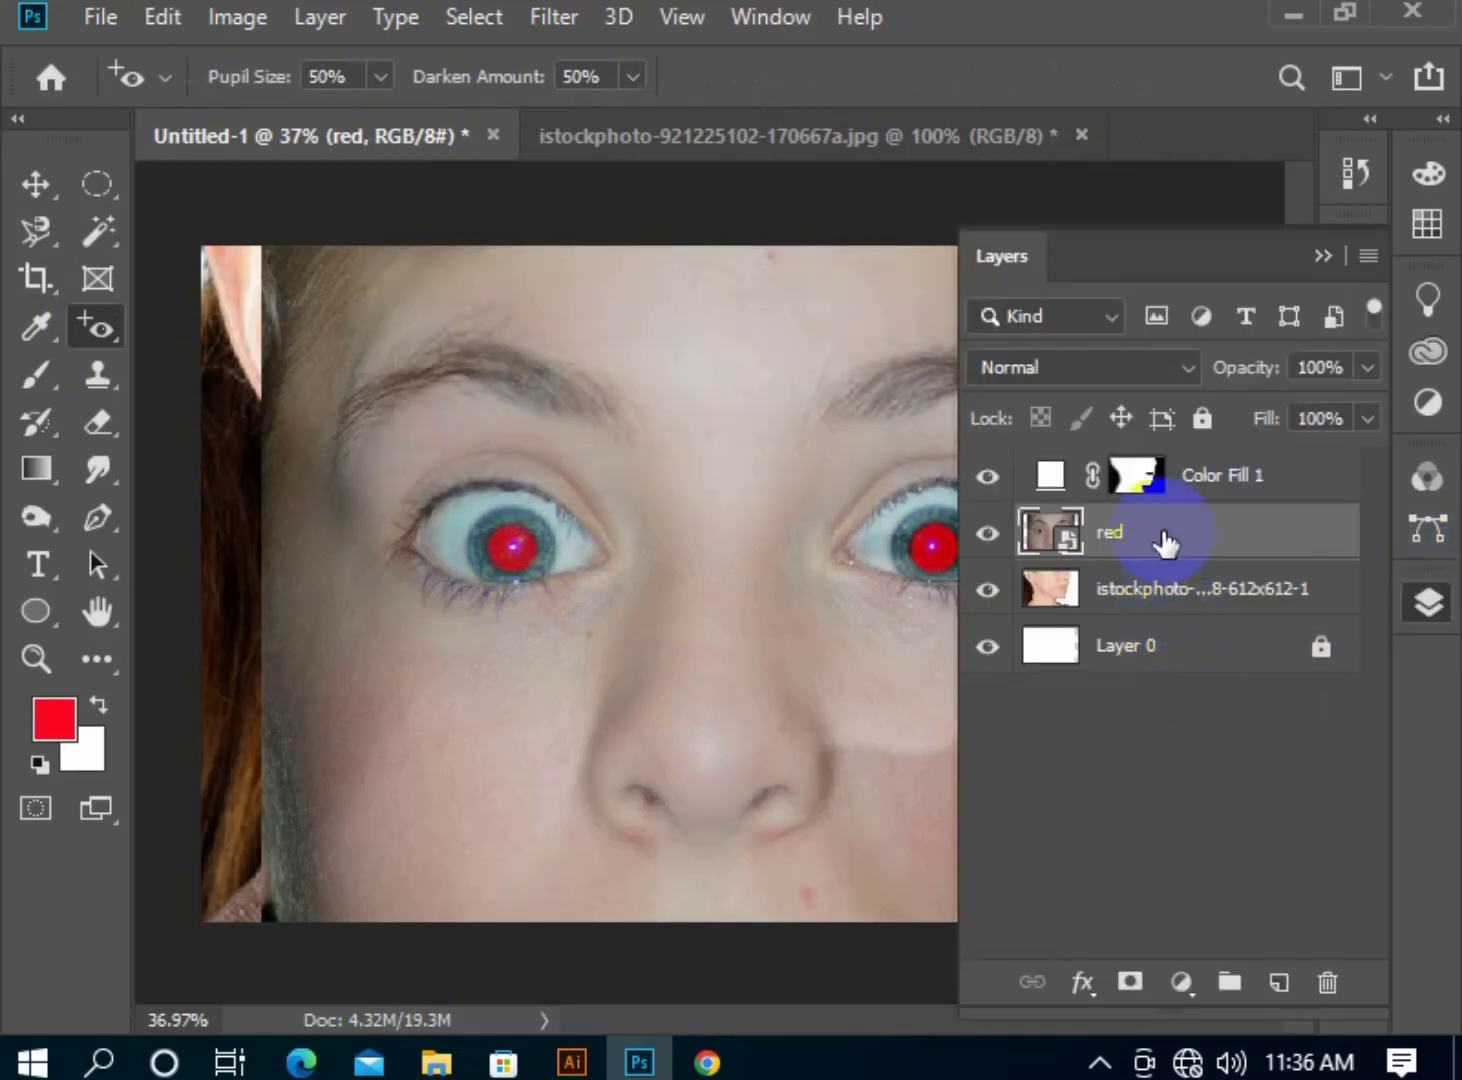
right_click(1160, 532)
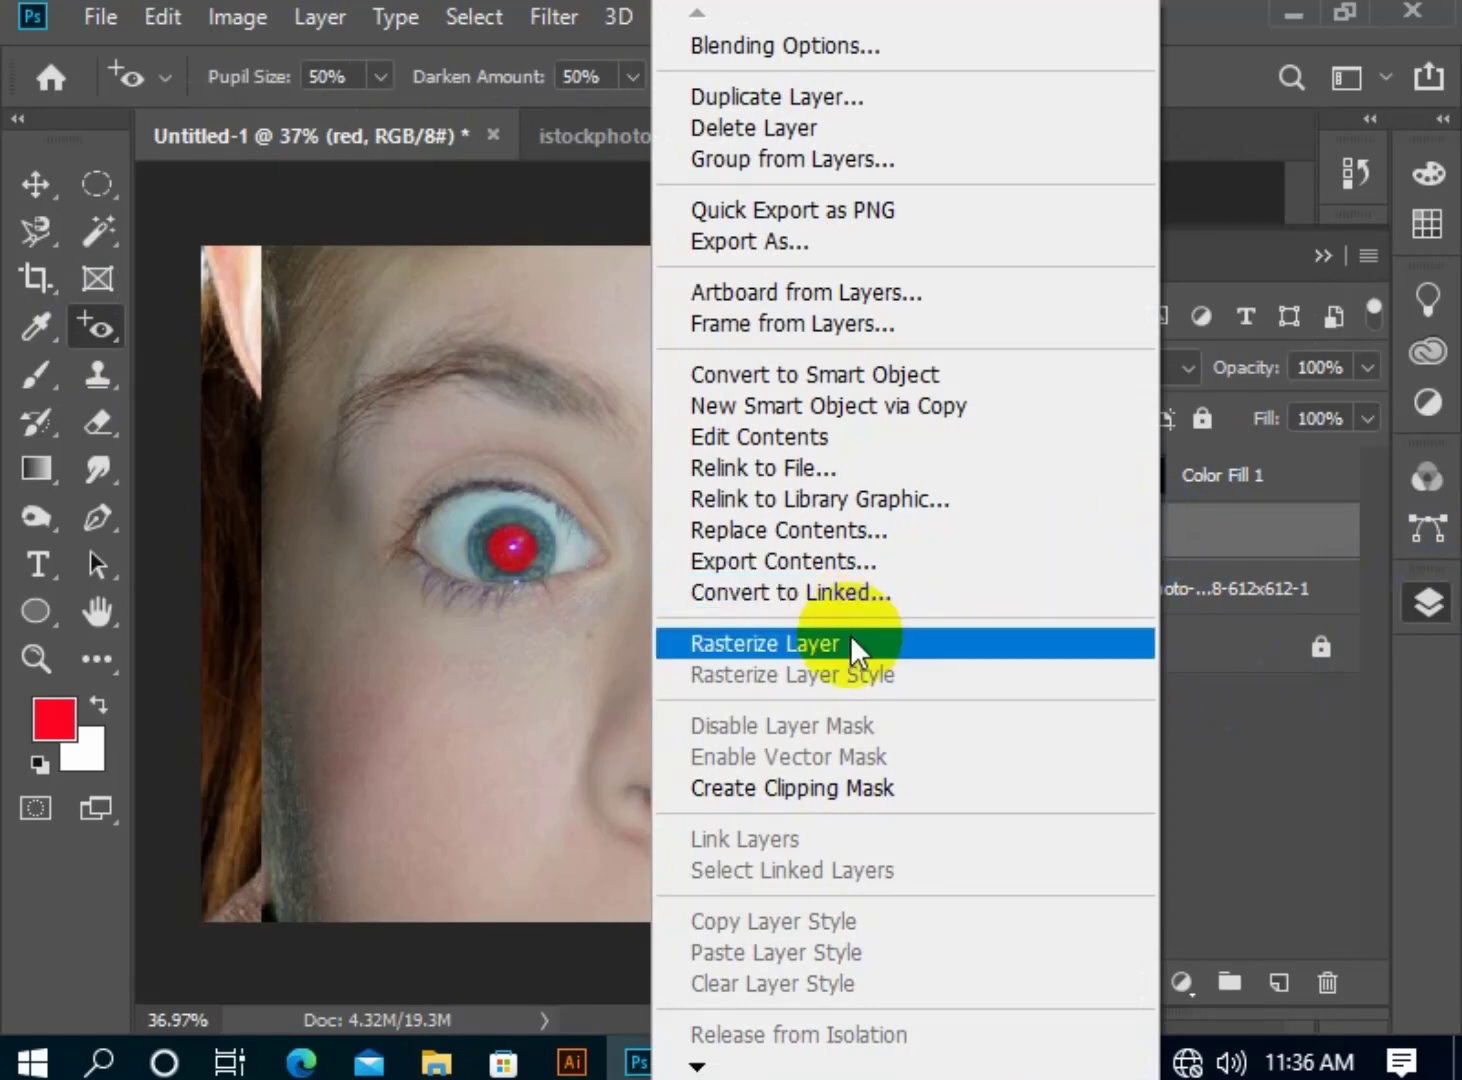
left_click(1249, 545)
right_click(1255, 545)
left_click(880, 643)
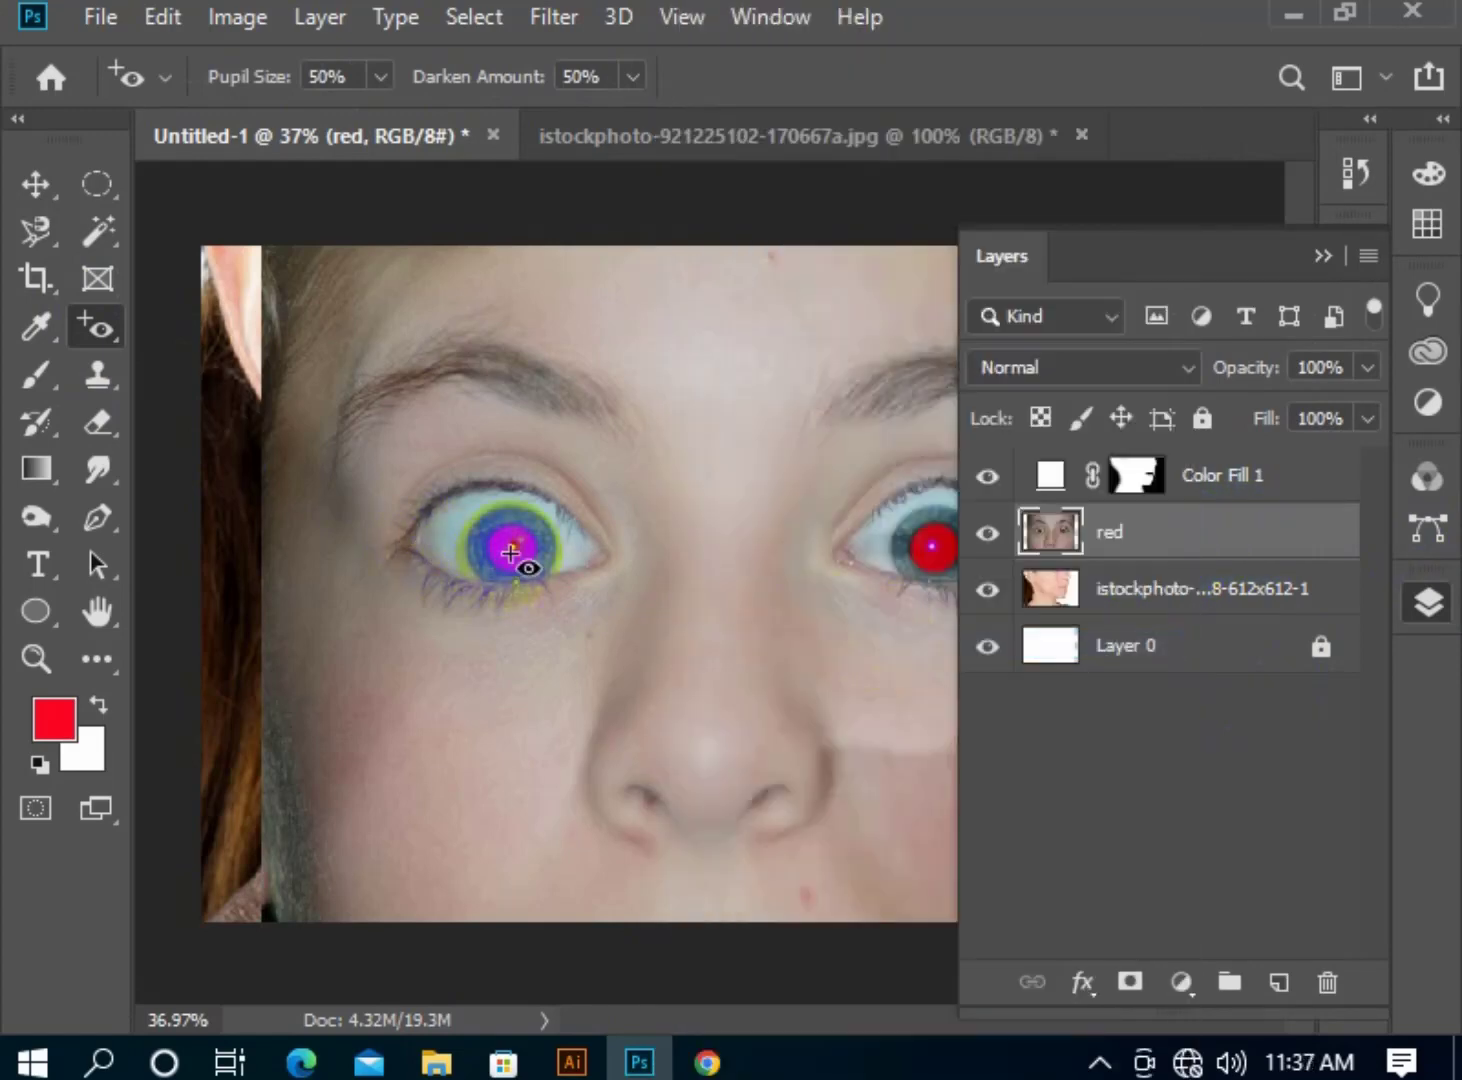
Correct both red pupils with the Red Eye tool at 50% pupil size and 50% darken amount.
left_click(510, 553)
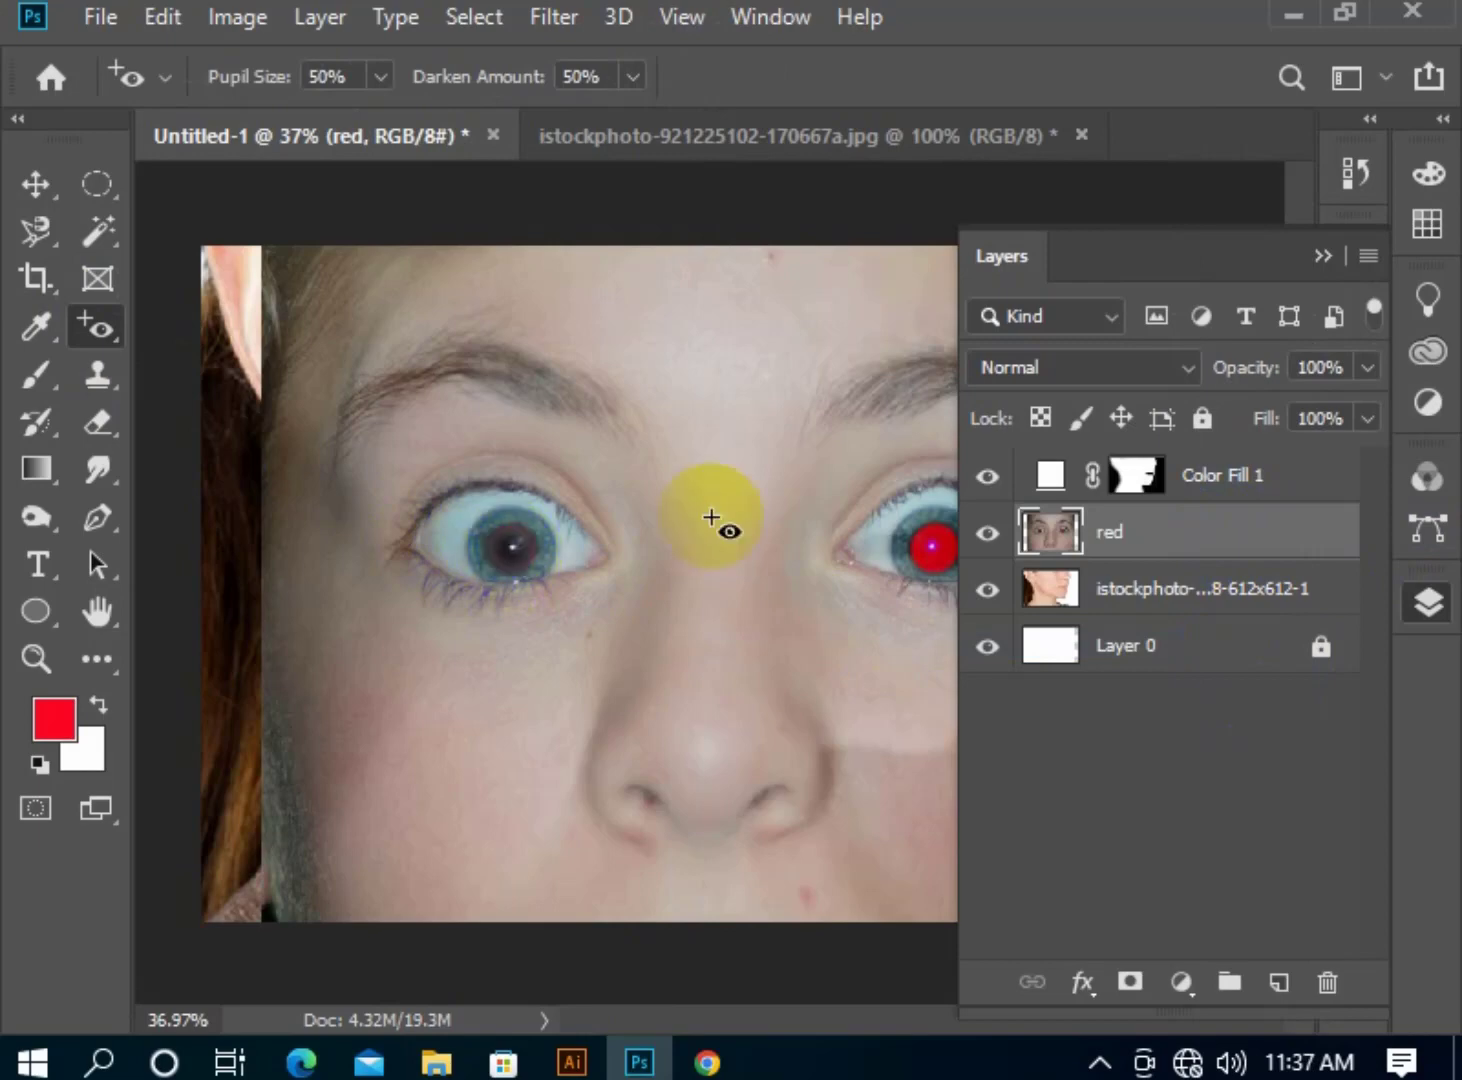
left_click(1336, 252)
left_click(935, 548)
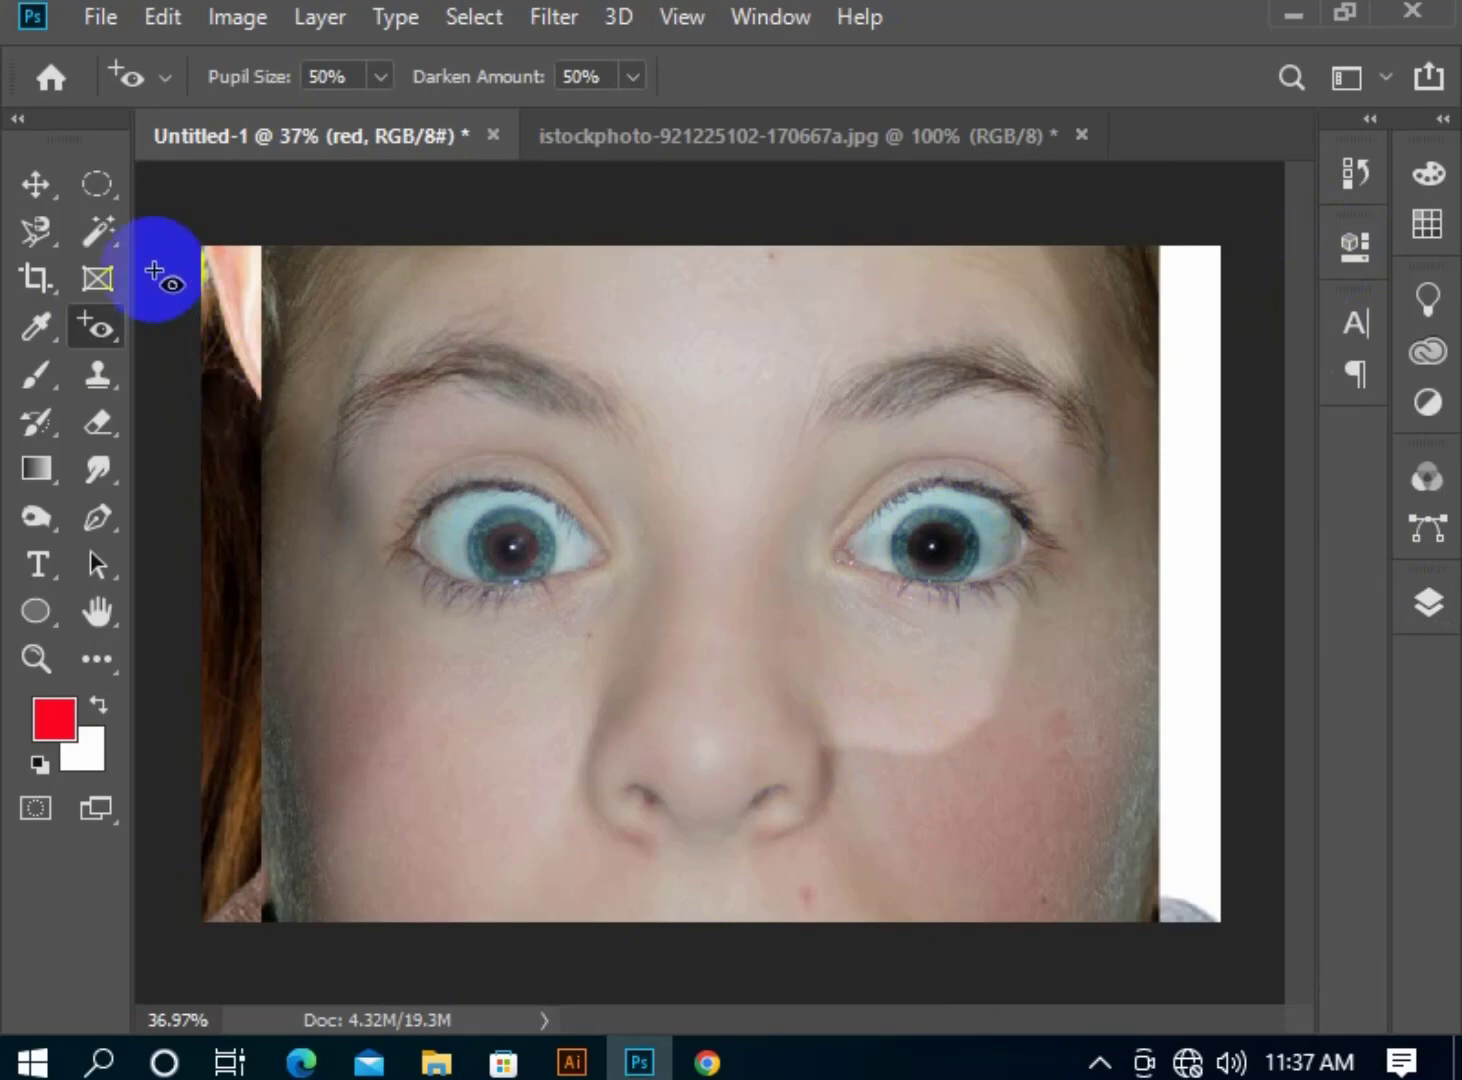
Try deleting the Color Fill 1 layer above the face, and undo back to before the pupil corrections.
left_click(22, 197)
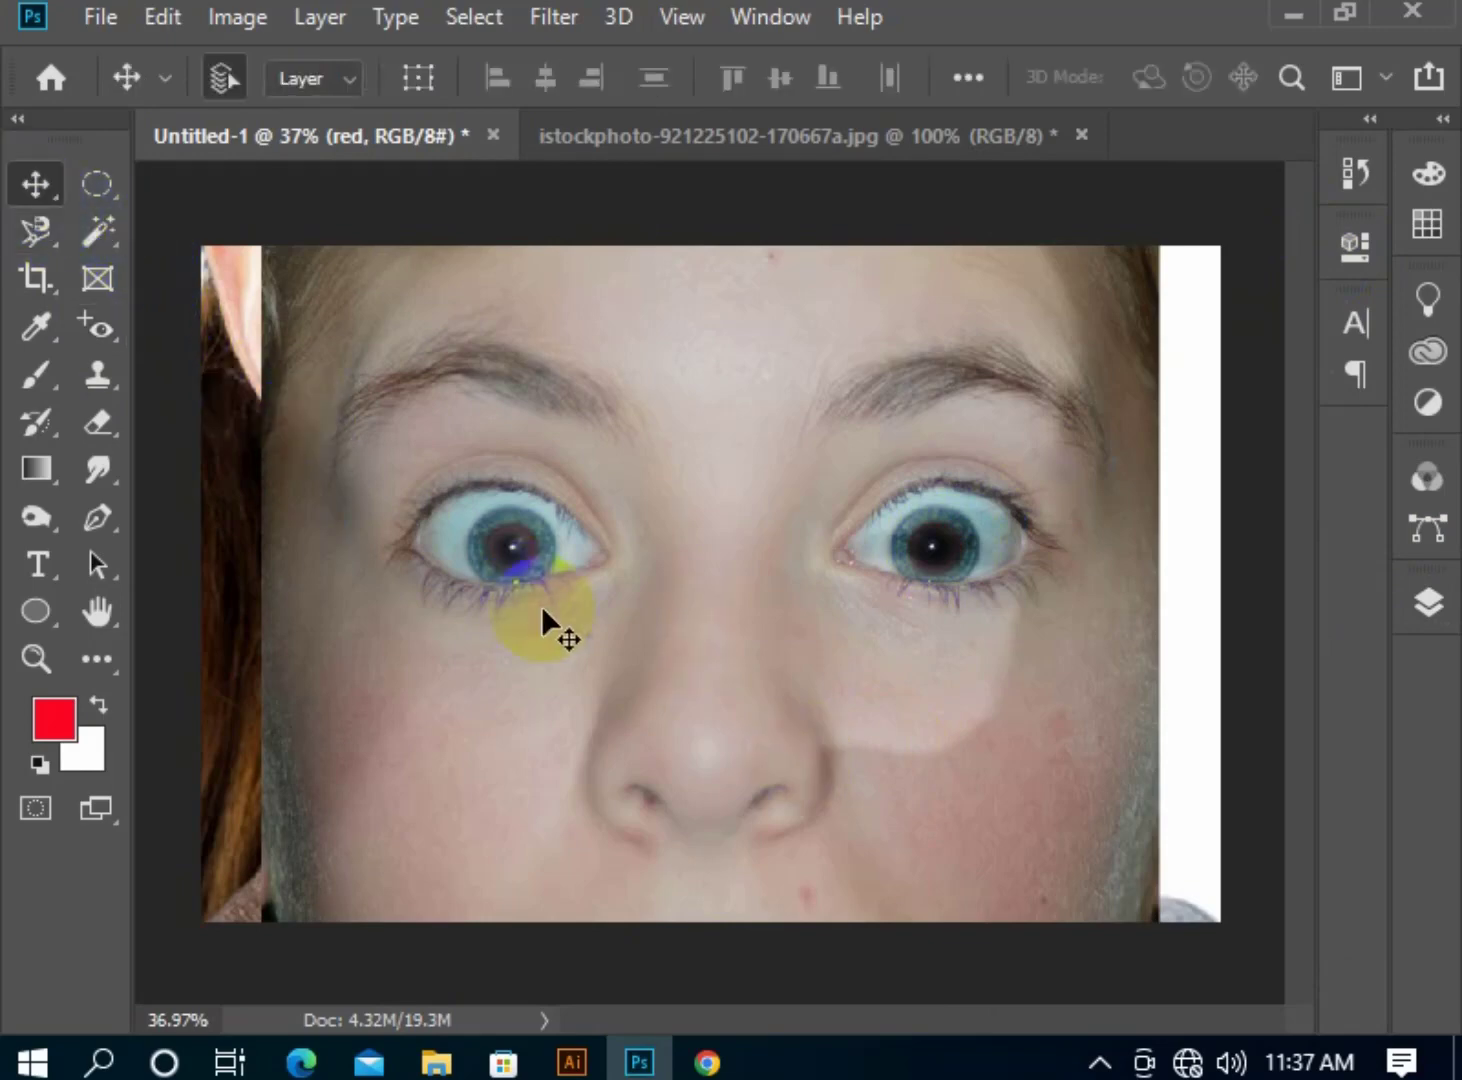
left_click_drag(548, 627, 859, 647)
key("Delete")
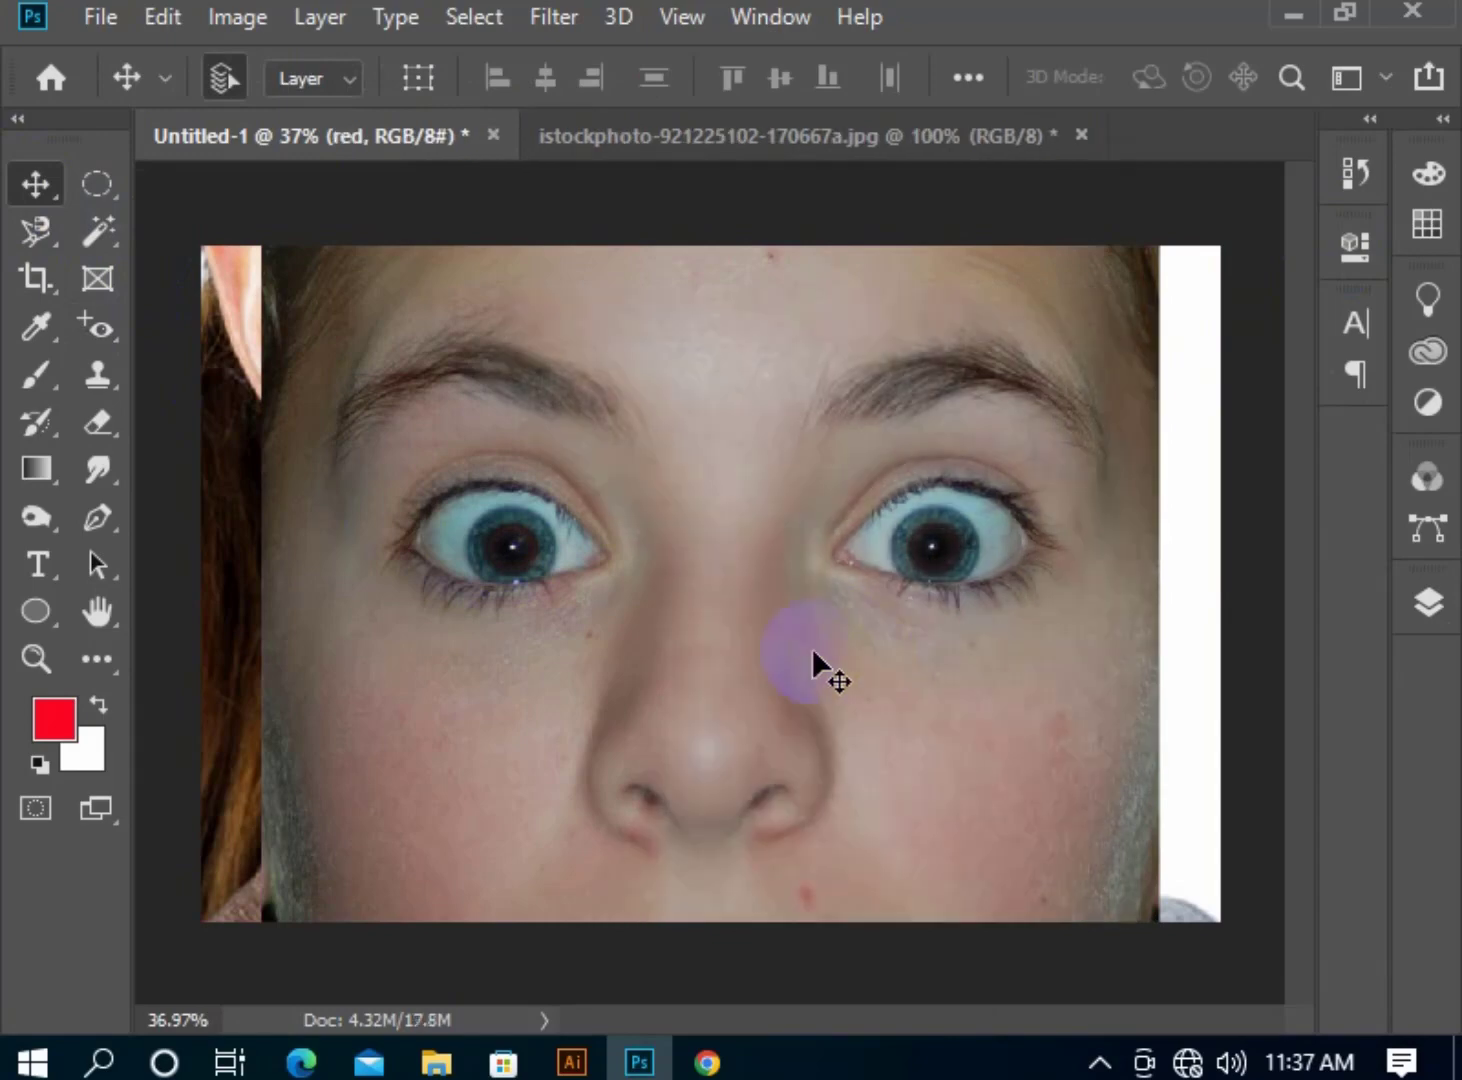
key("ctrl+z")
Hide the Color Fill 1 layer and make the red layer active.
left_click(1430, 606)
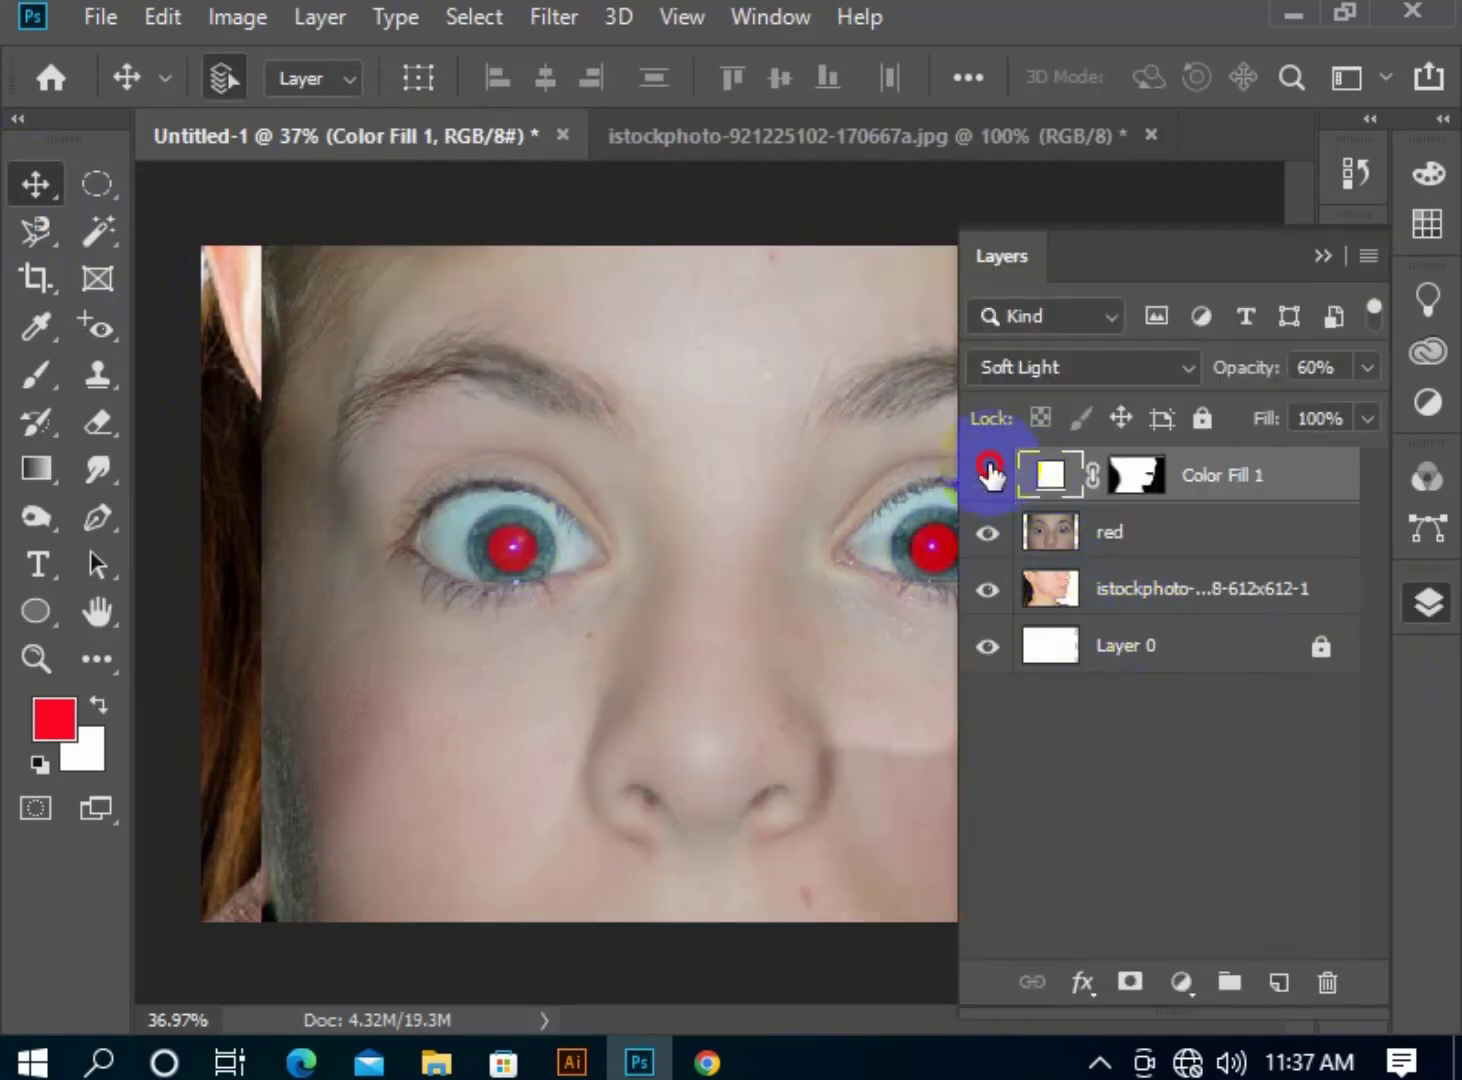
left_click(987, 475)
left_click(1116, 535)
left_click(1318, 262)
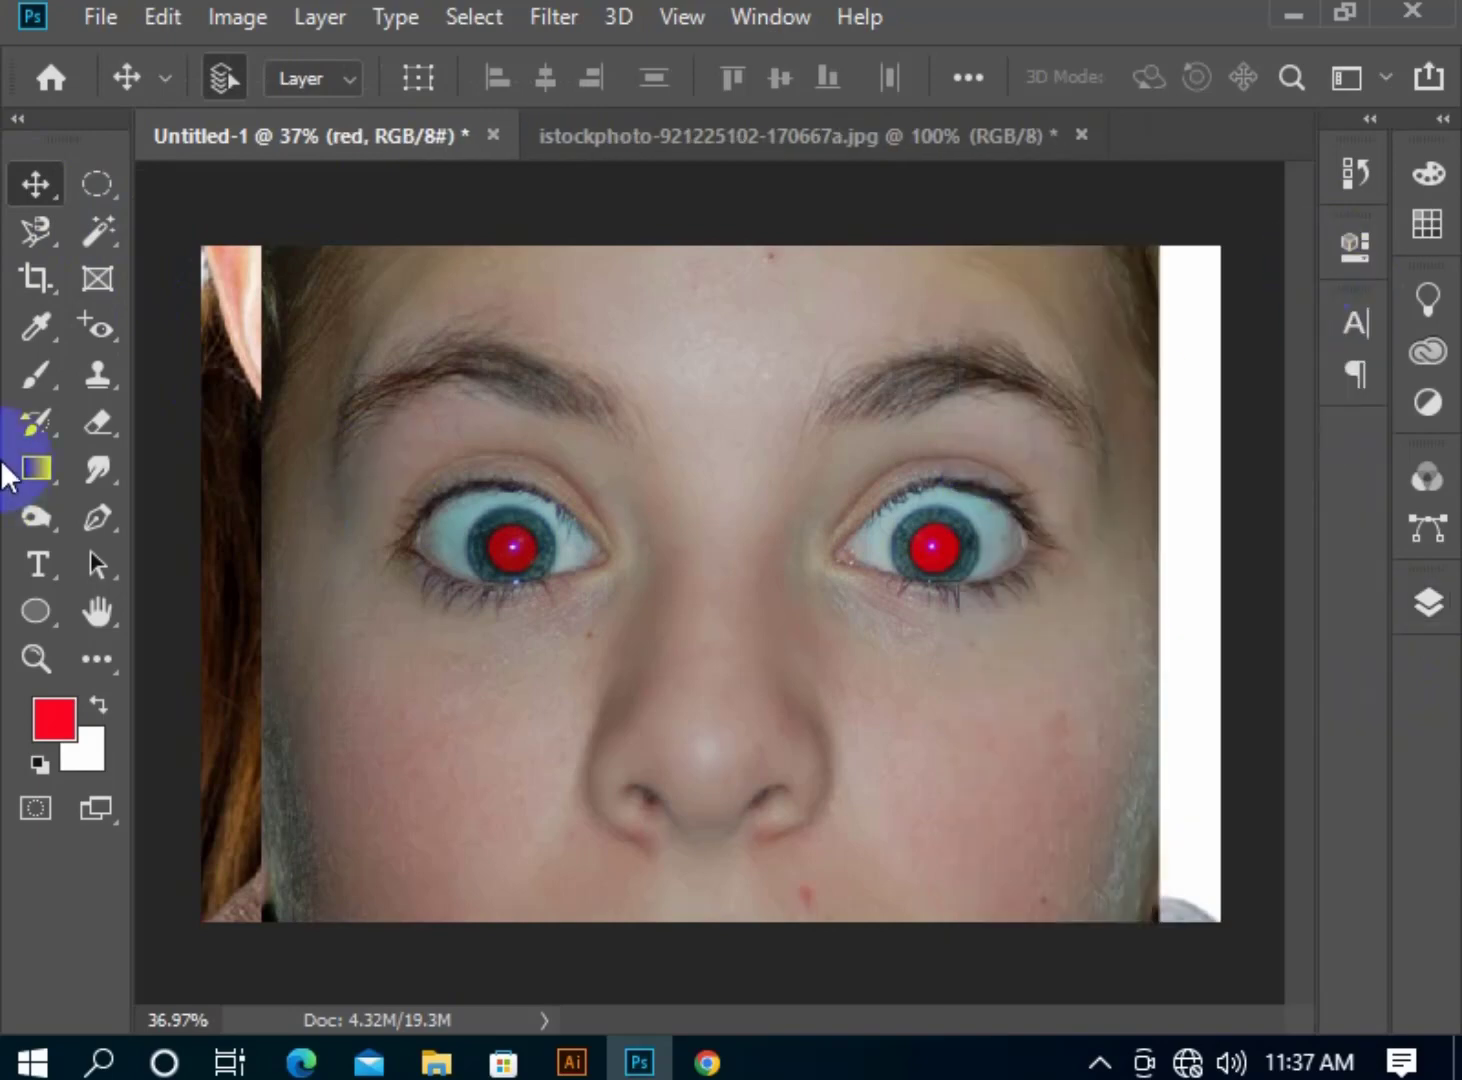
Remove the red from the left-hand and right-hand pupils of the face with the Red Eye tool.
left_click(97, 327)
left_click(499, 559)
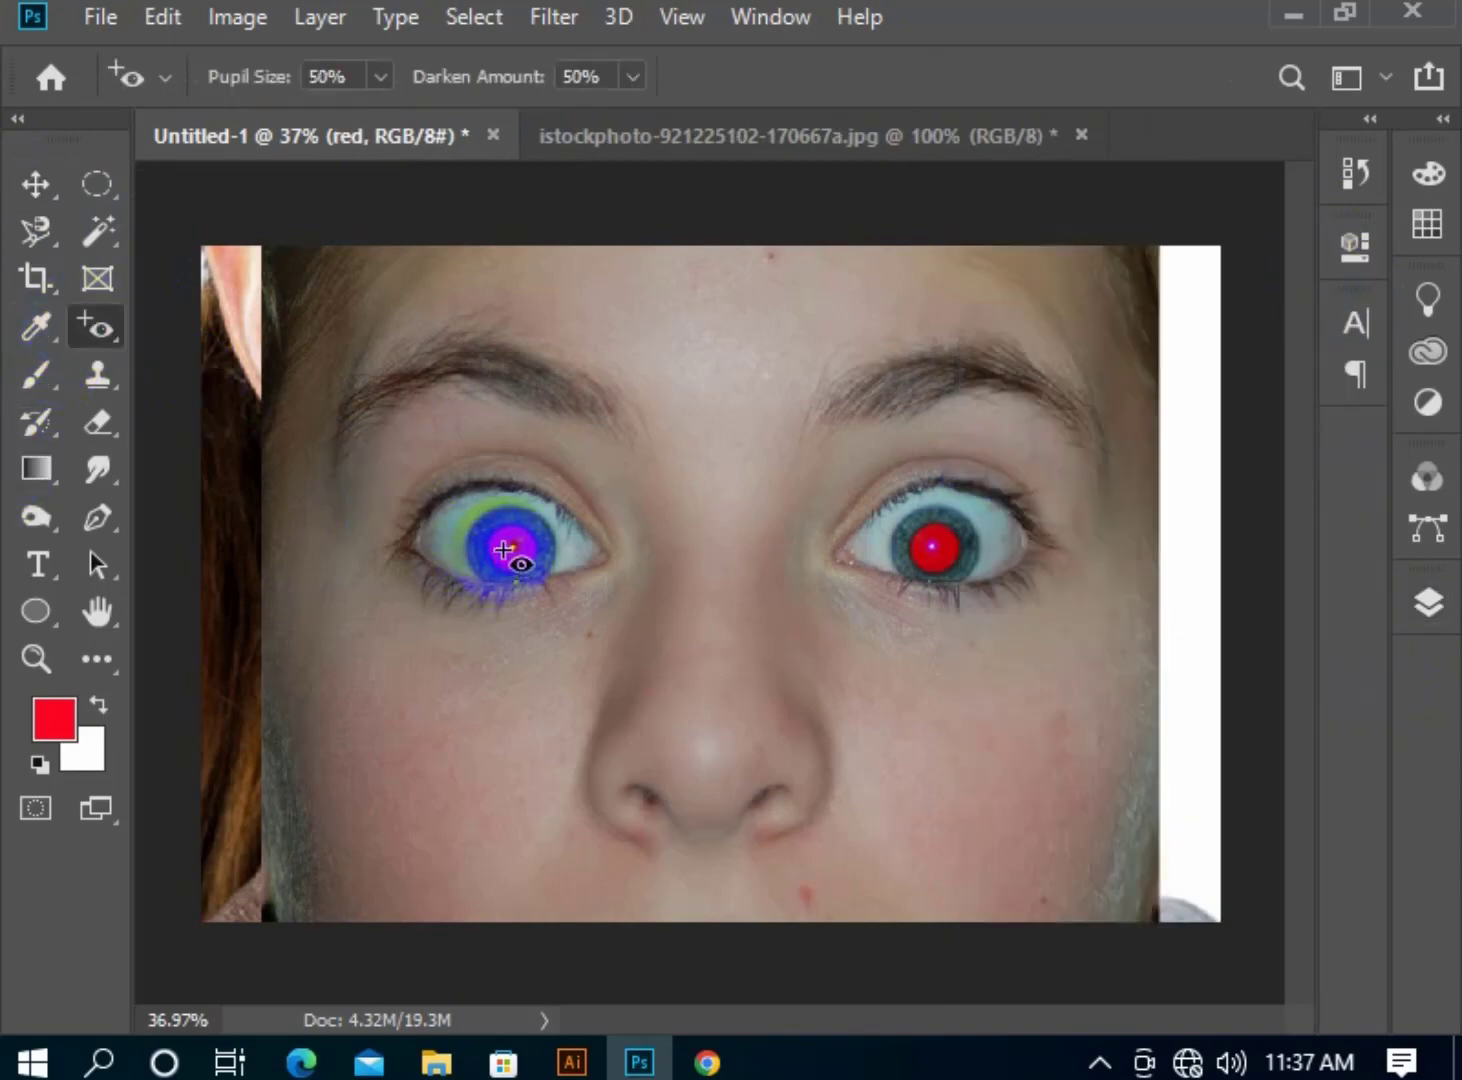
left_click(932, 555)
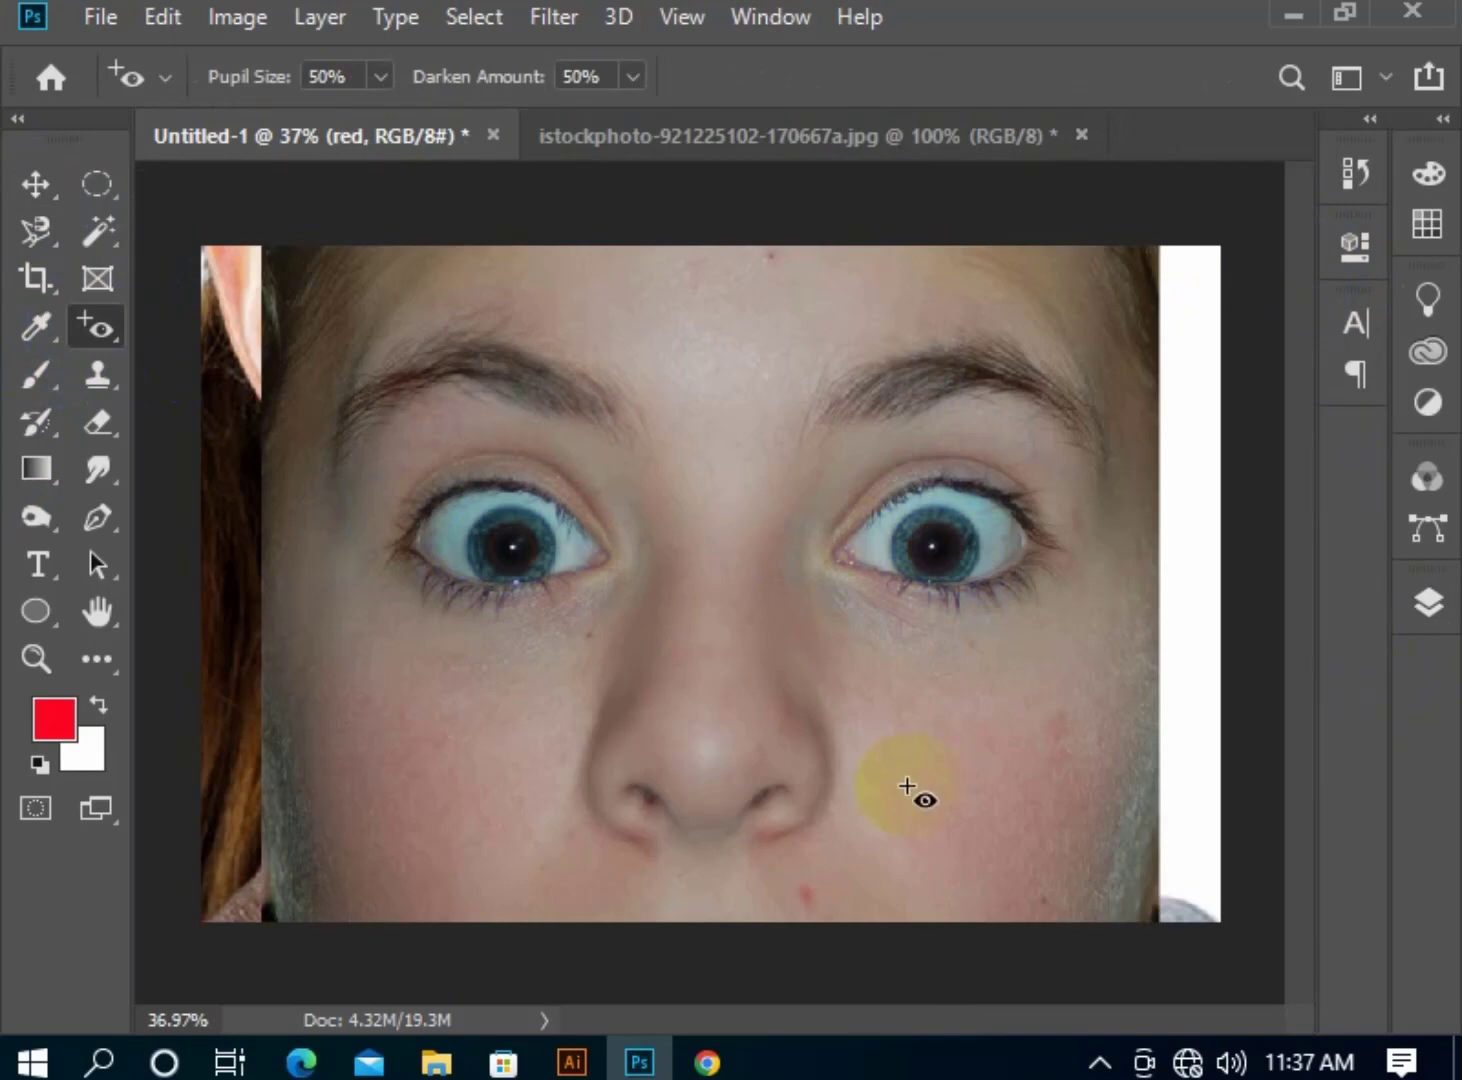
Delete the red face image and the istockphoto portrait layer from the Untitled-1 document using the Move tool.
left_click(35, 185)
left_click_drag(855, 310, 1018, 658)
key("Delete")
key("Delete")
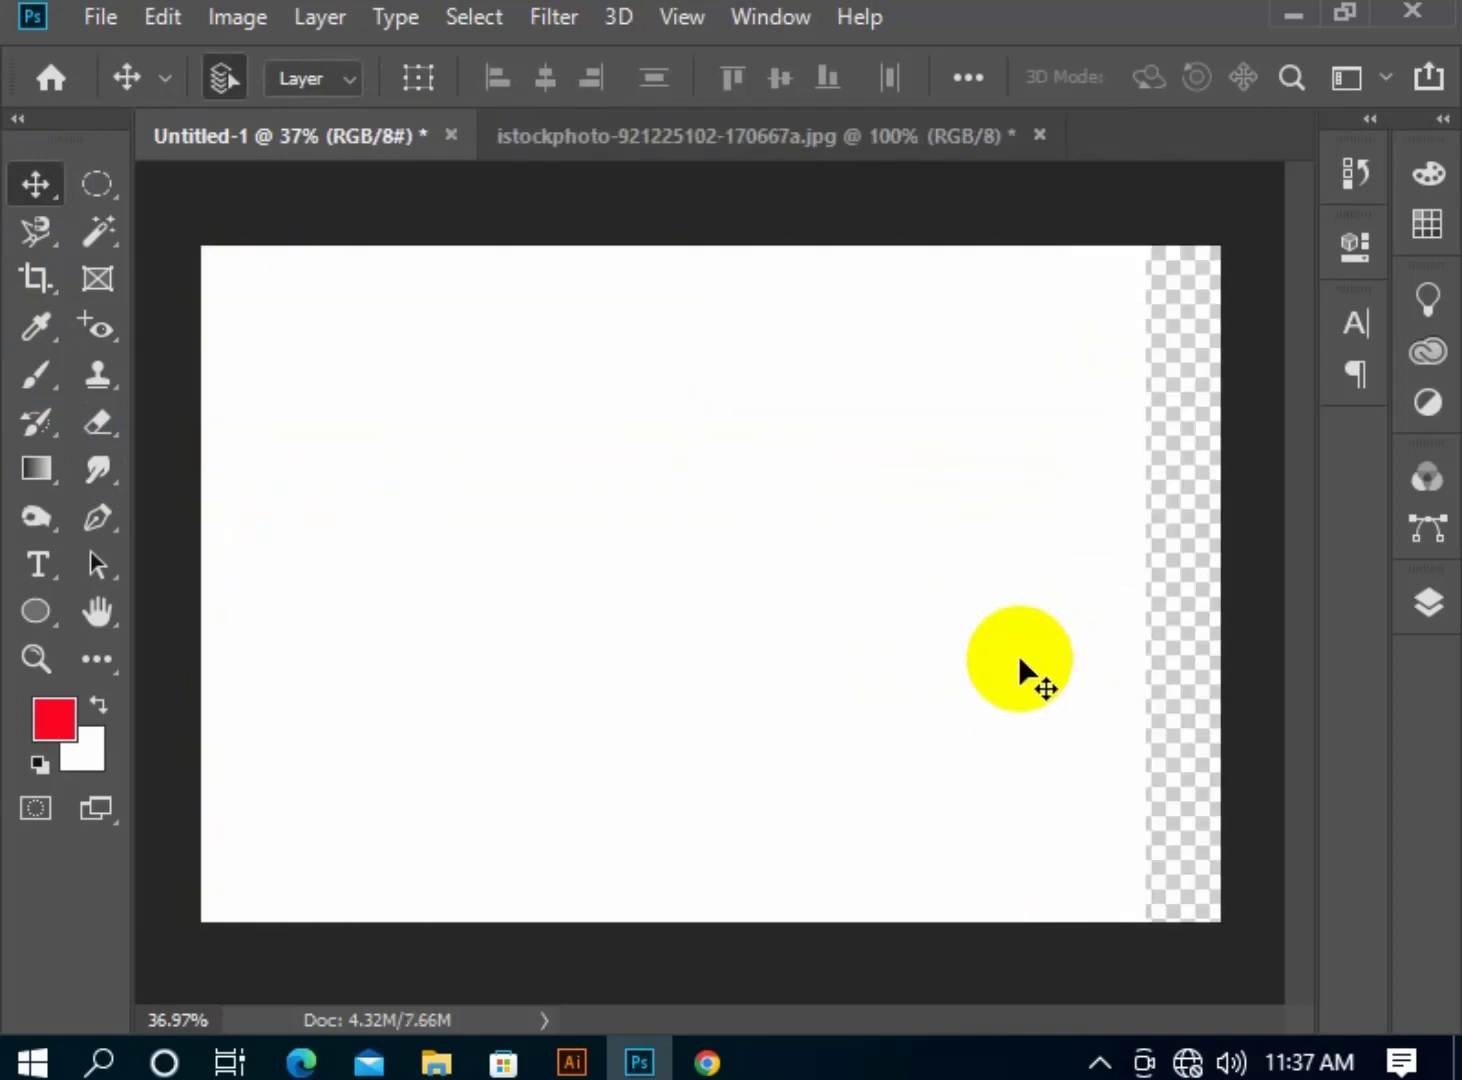
left_click_drag(600, 473, 995, 519)
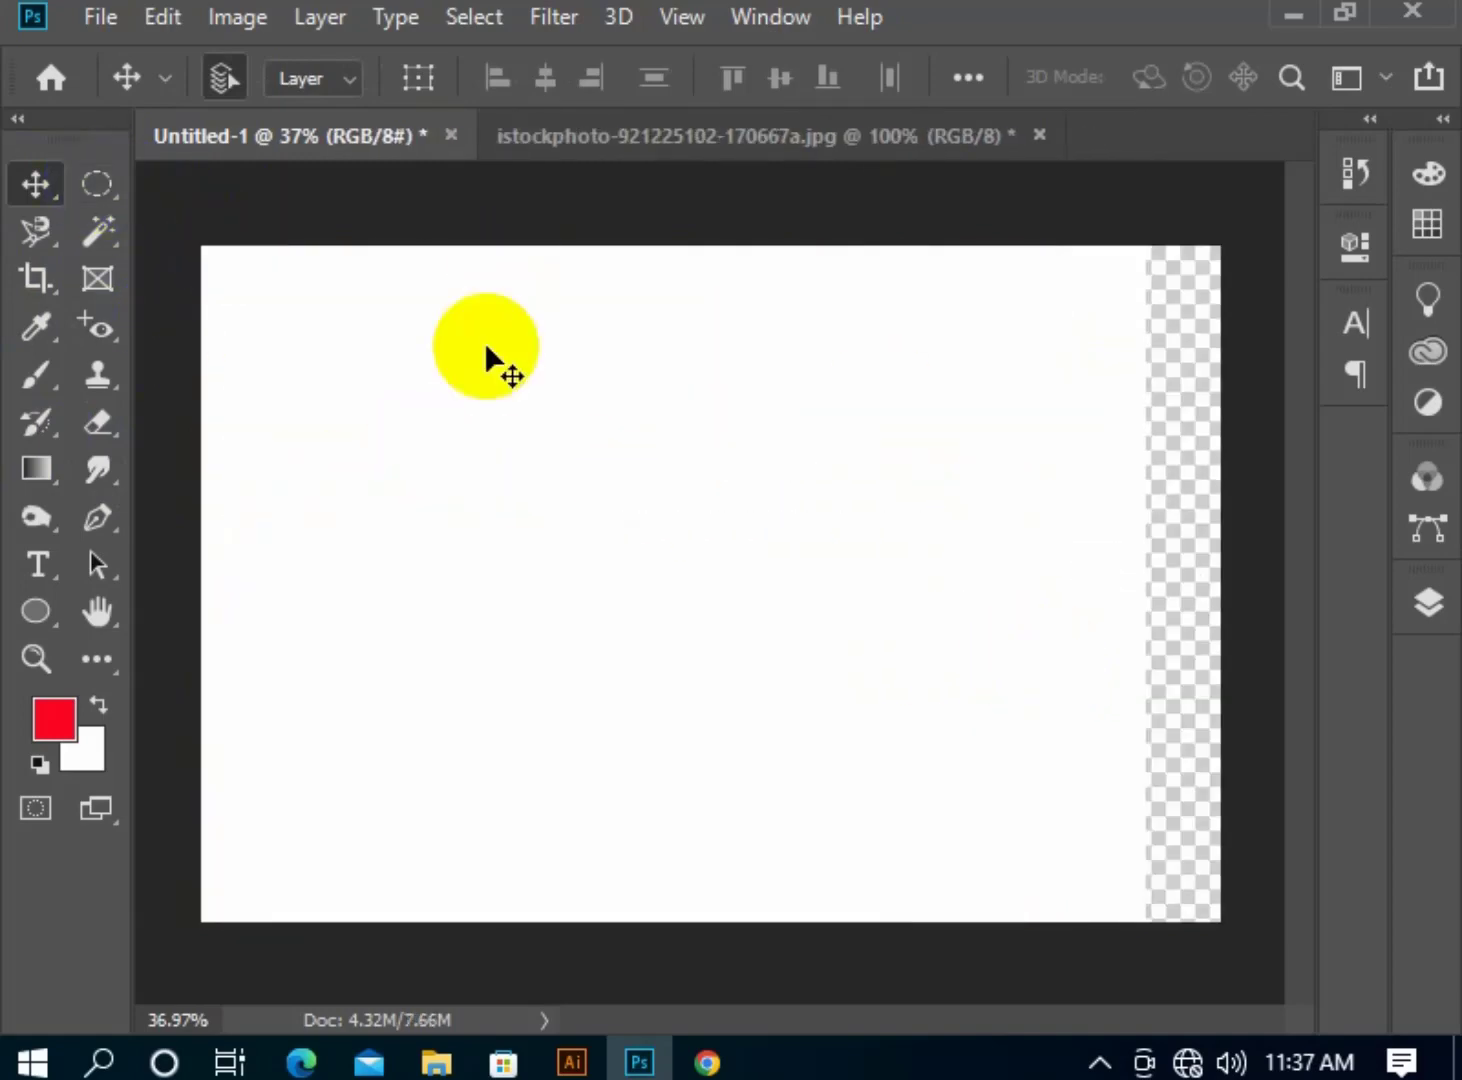
left_click(1031, 144)
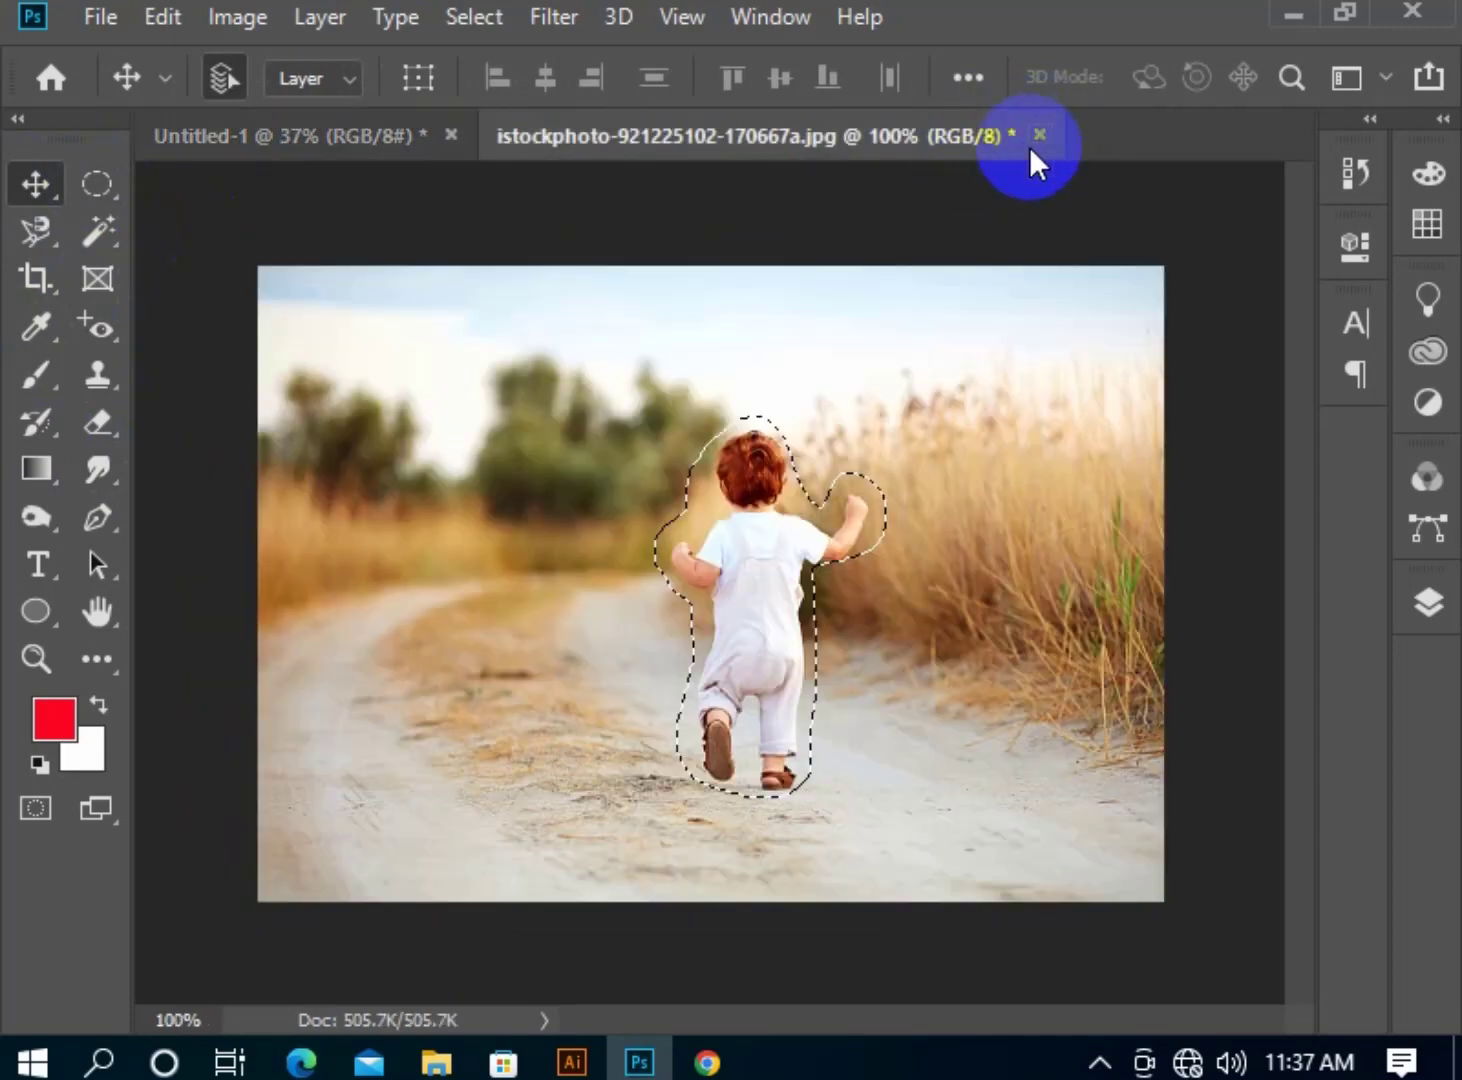
left_click(708, 462)
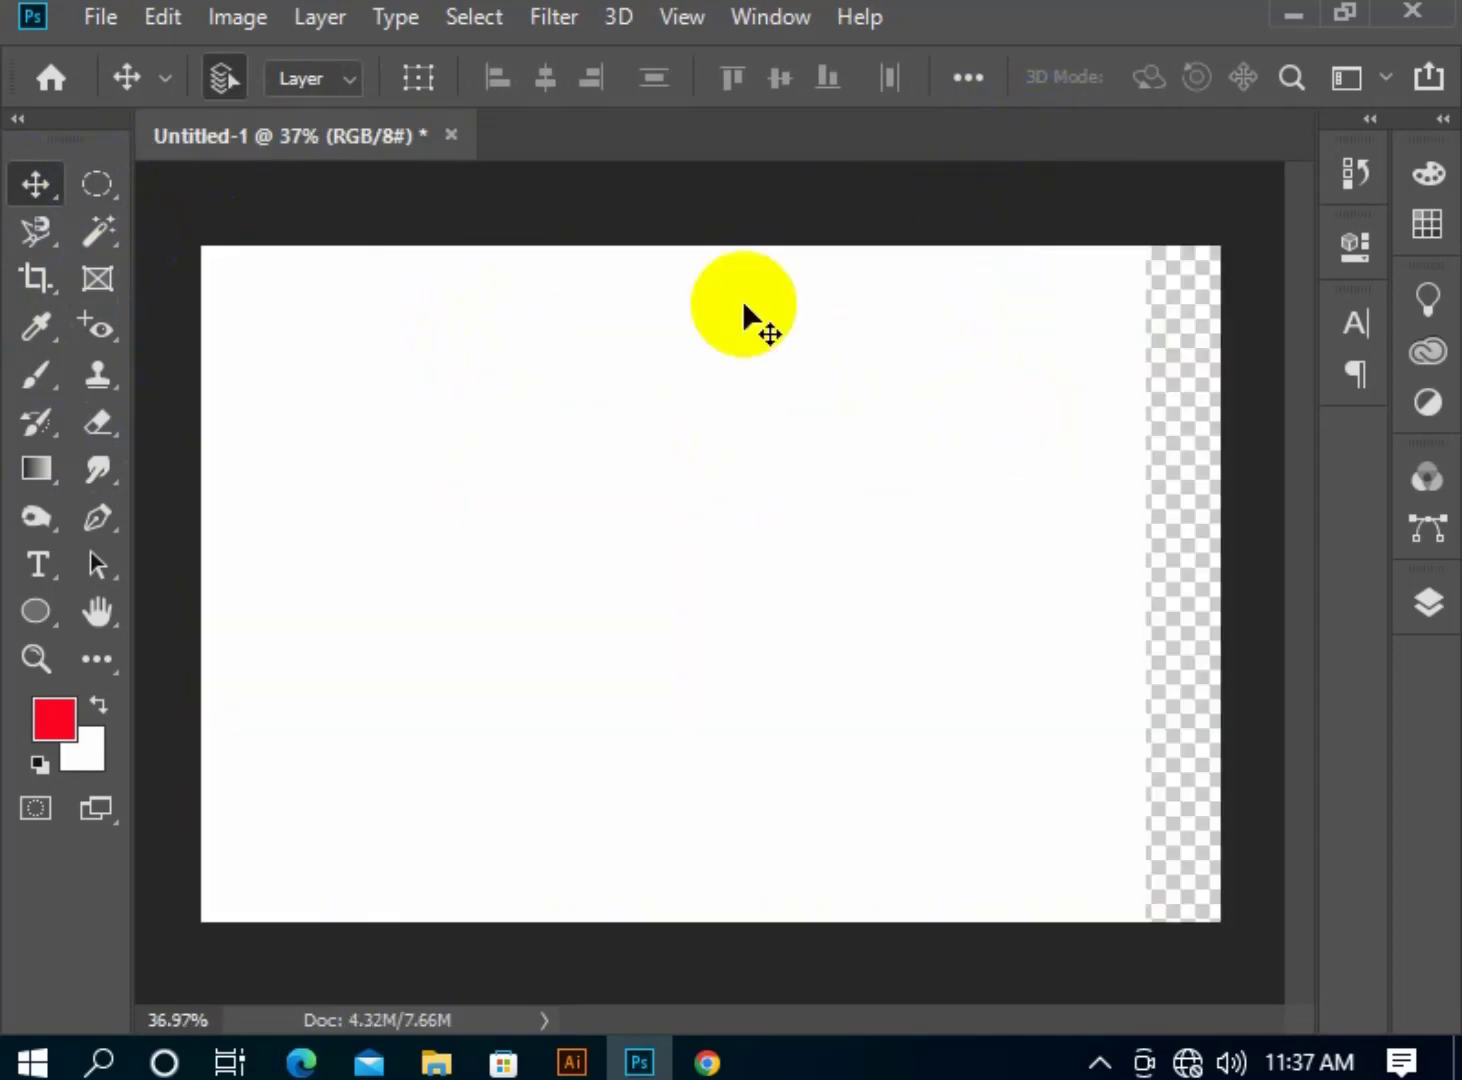
left_click(454, 131)
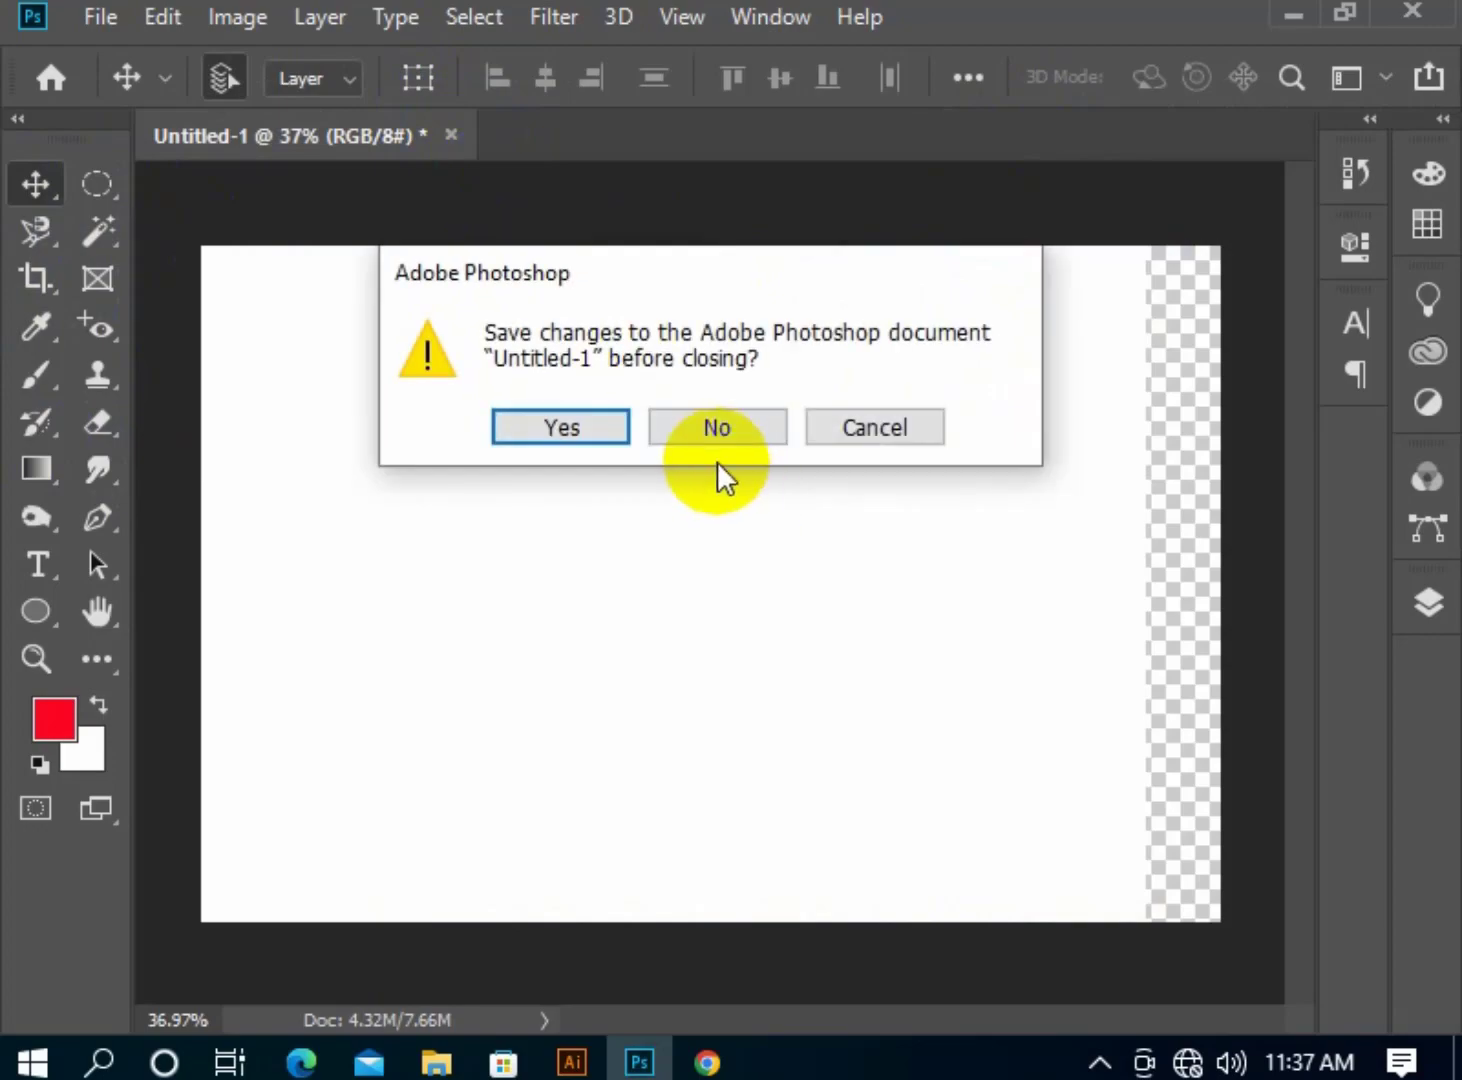
left_click(719, 423)
Switch to File Explorer, browse the Downloads folder and open the archive vertical-id-card-with-holder-mockup.zip.
left_click(437, 1058)
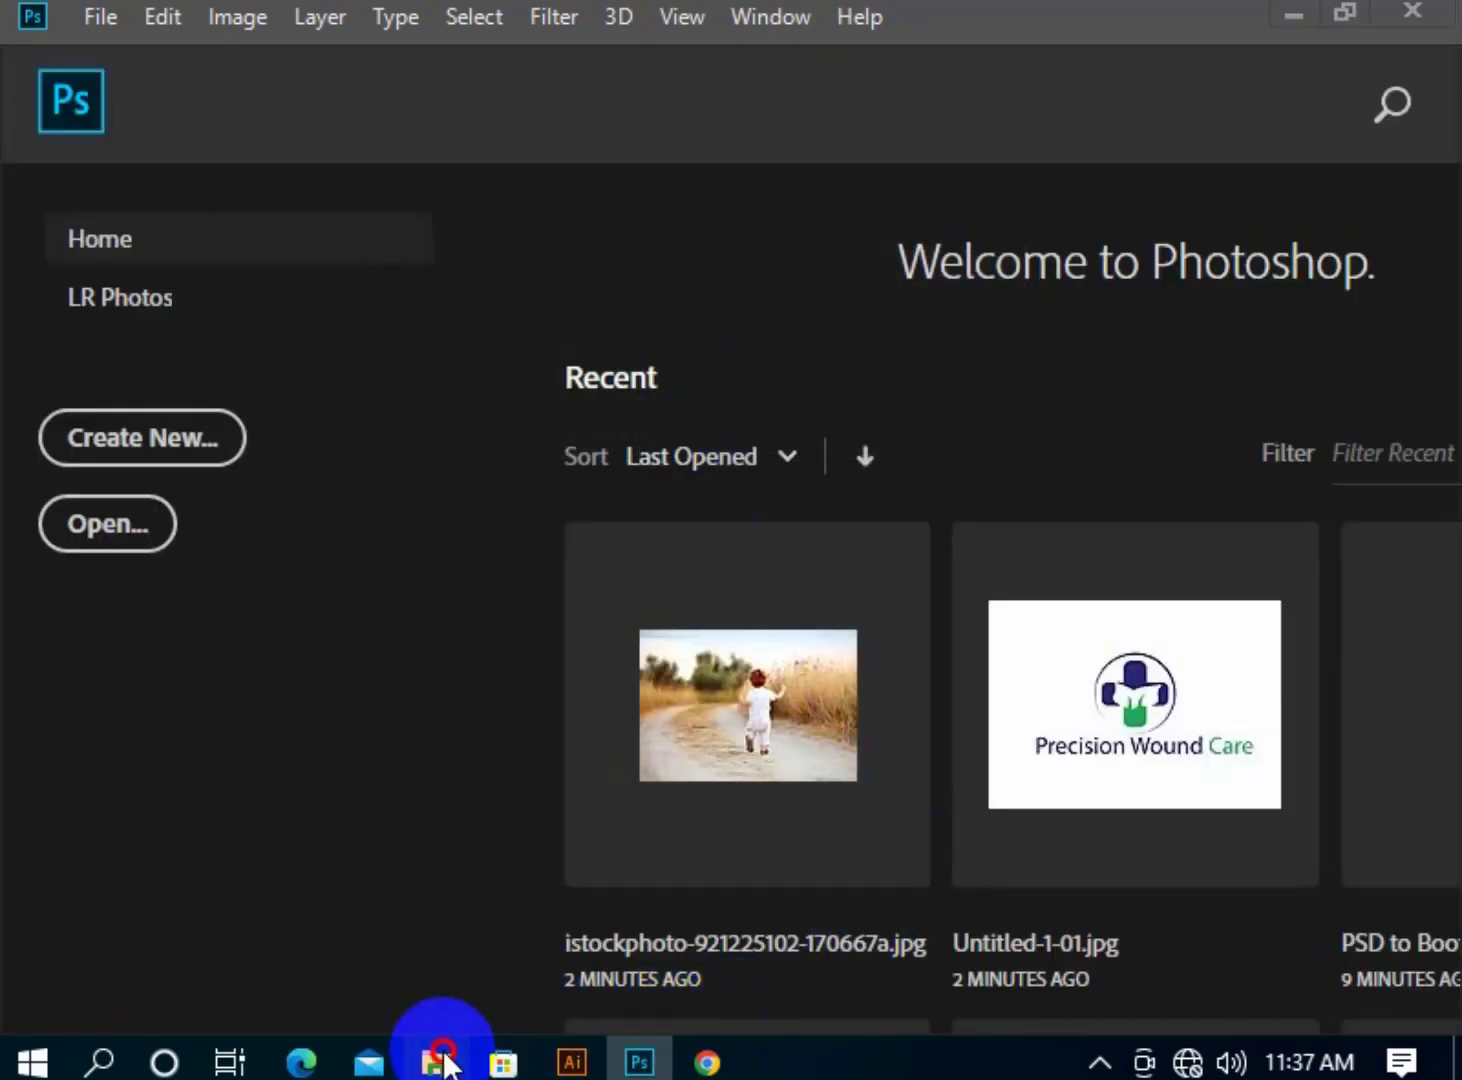
scroll(736, 523, "up", 5)
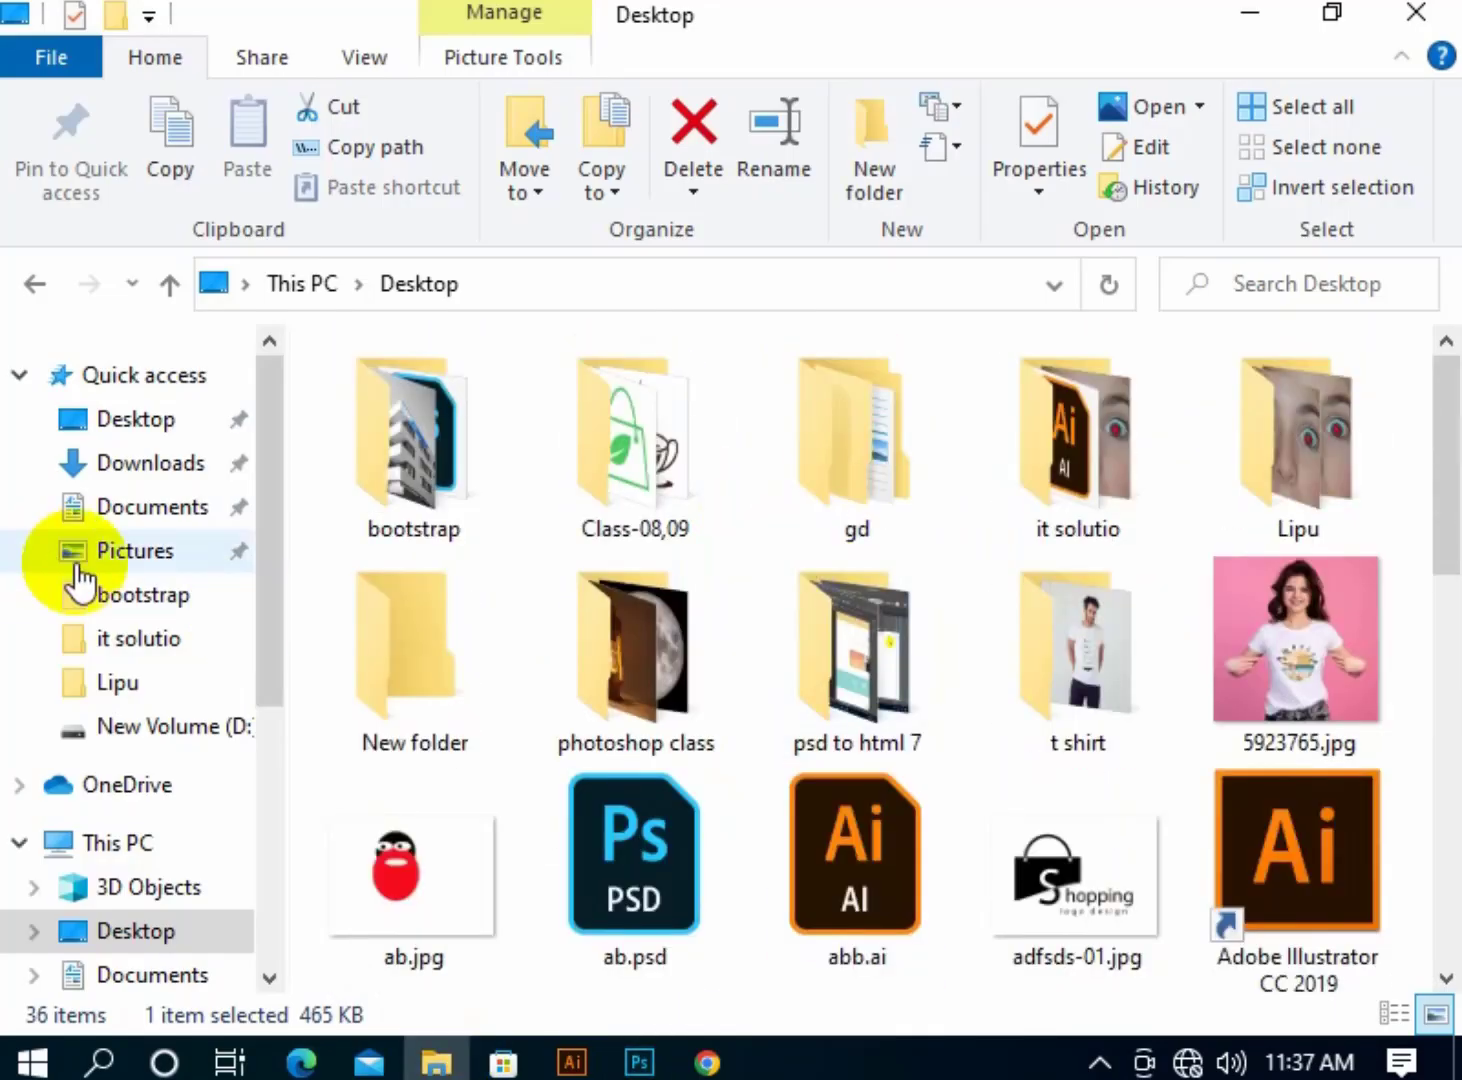
left_click(150, 428)
left_click(160, 450)
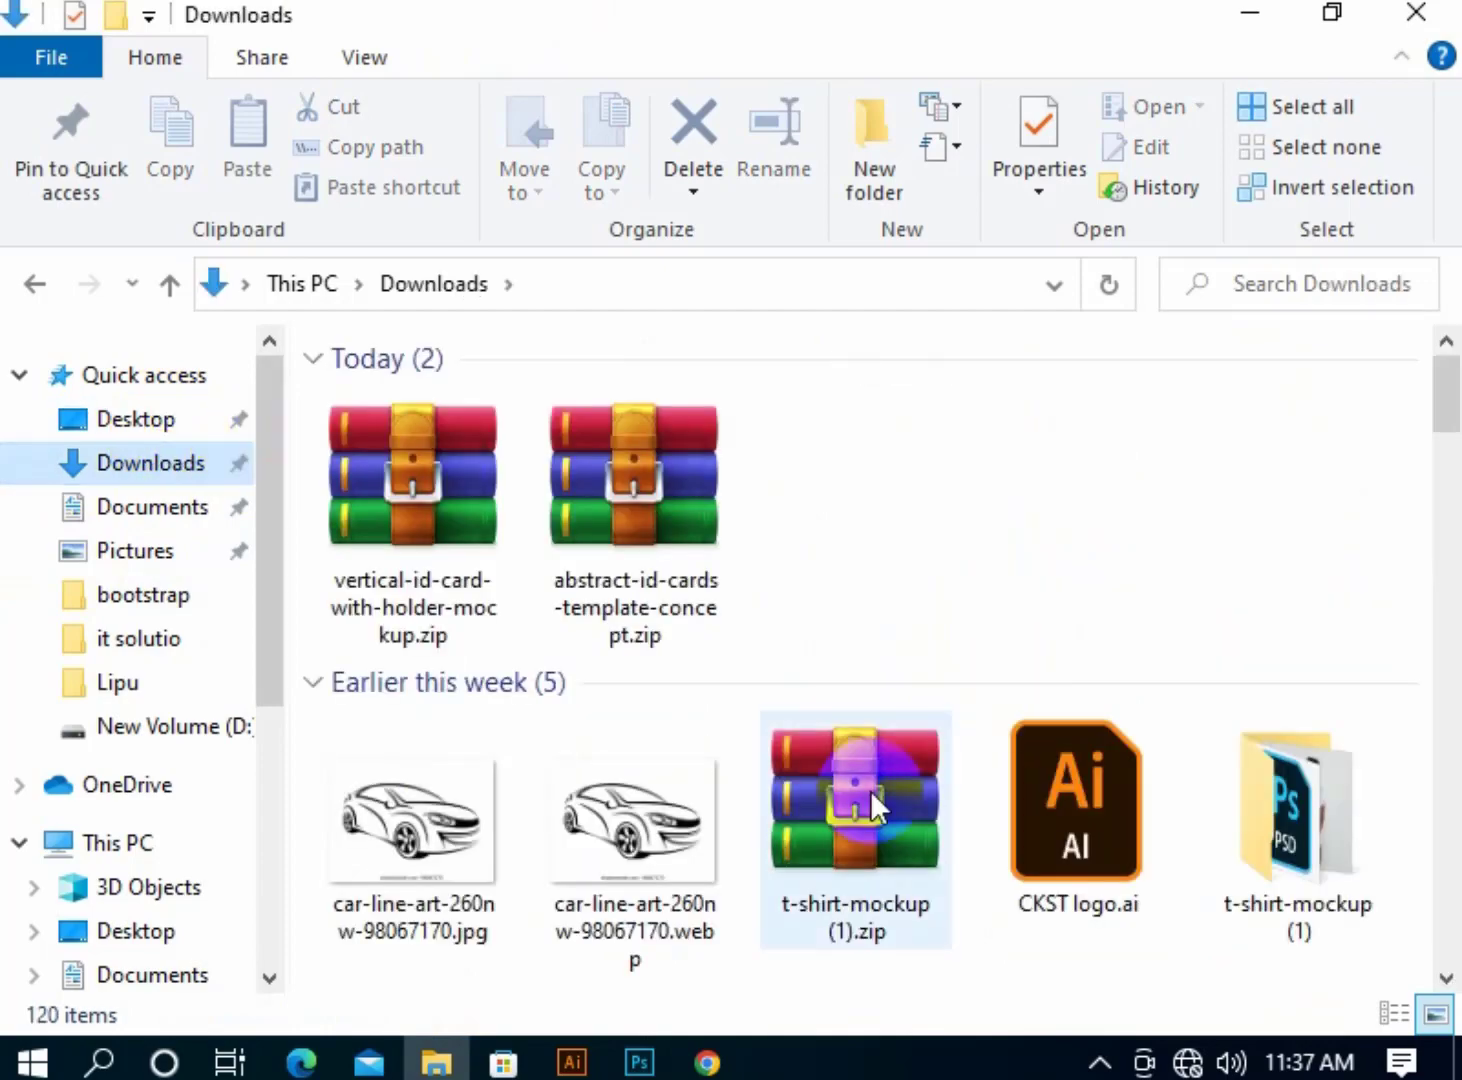
scroll(850, 680, "down", 8)
scroll(874, 585, "down", 5)
scroll(880, 587, "up", 15)
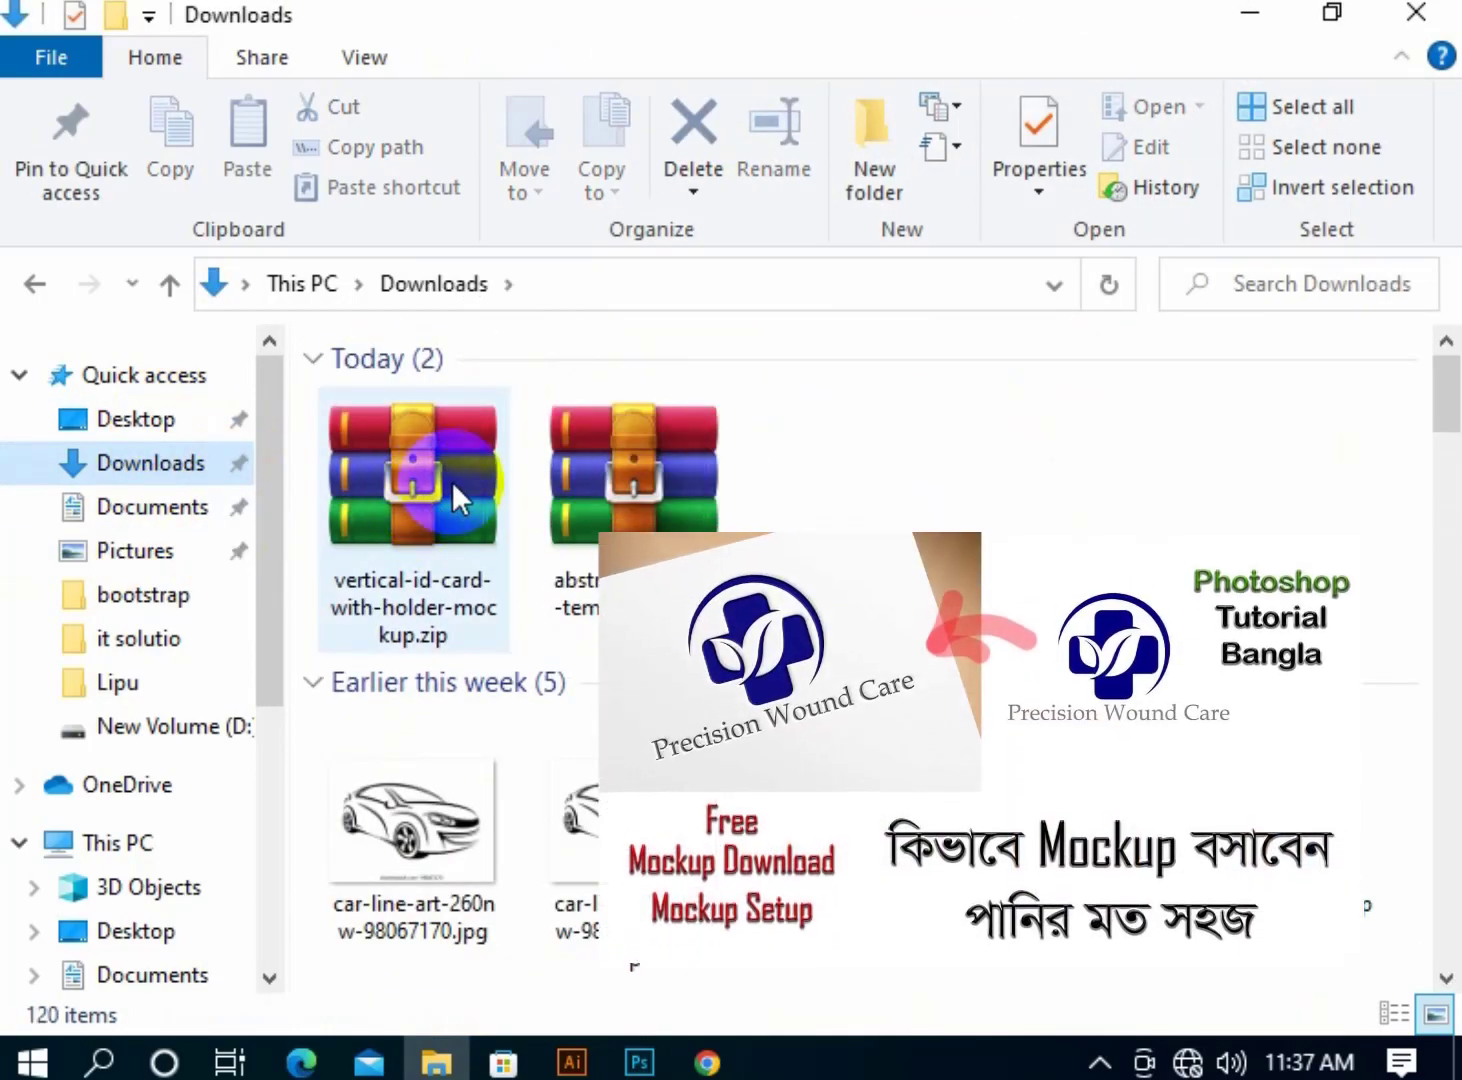
left_click(453, 481)
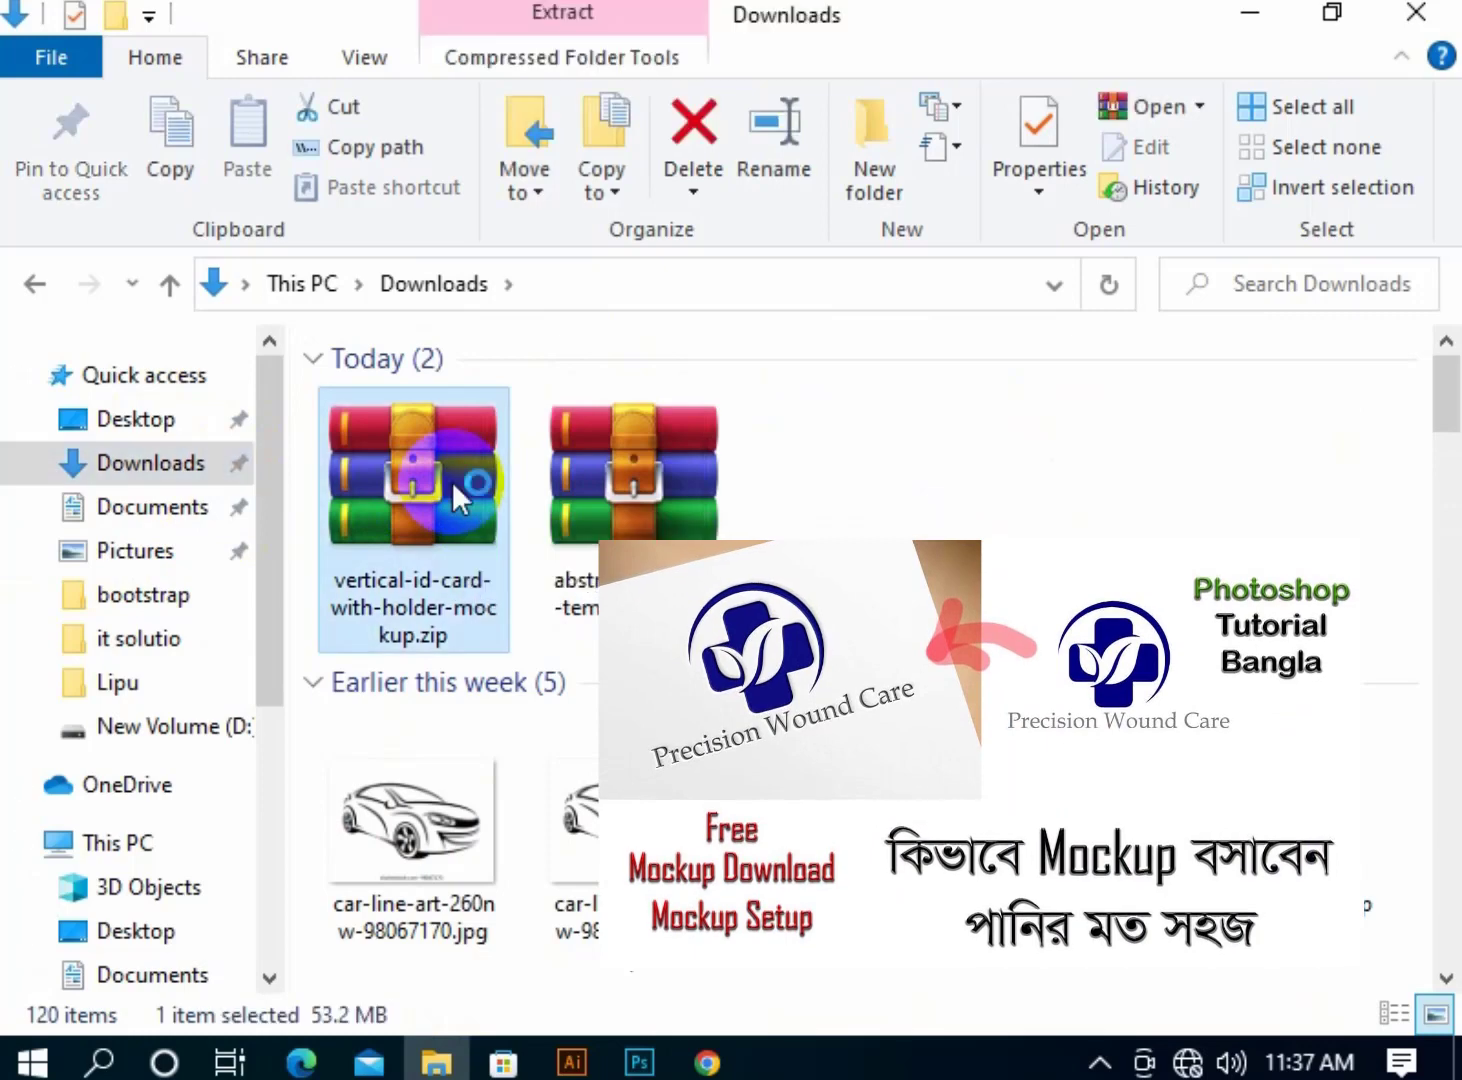
double_click(452, 481)
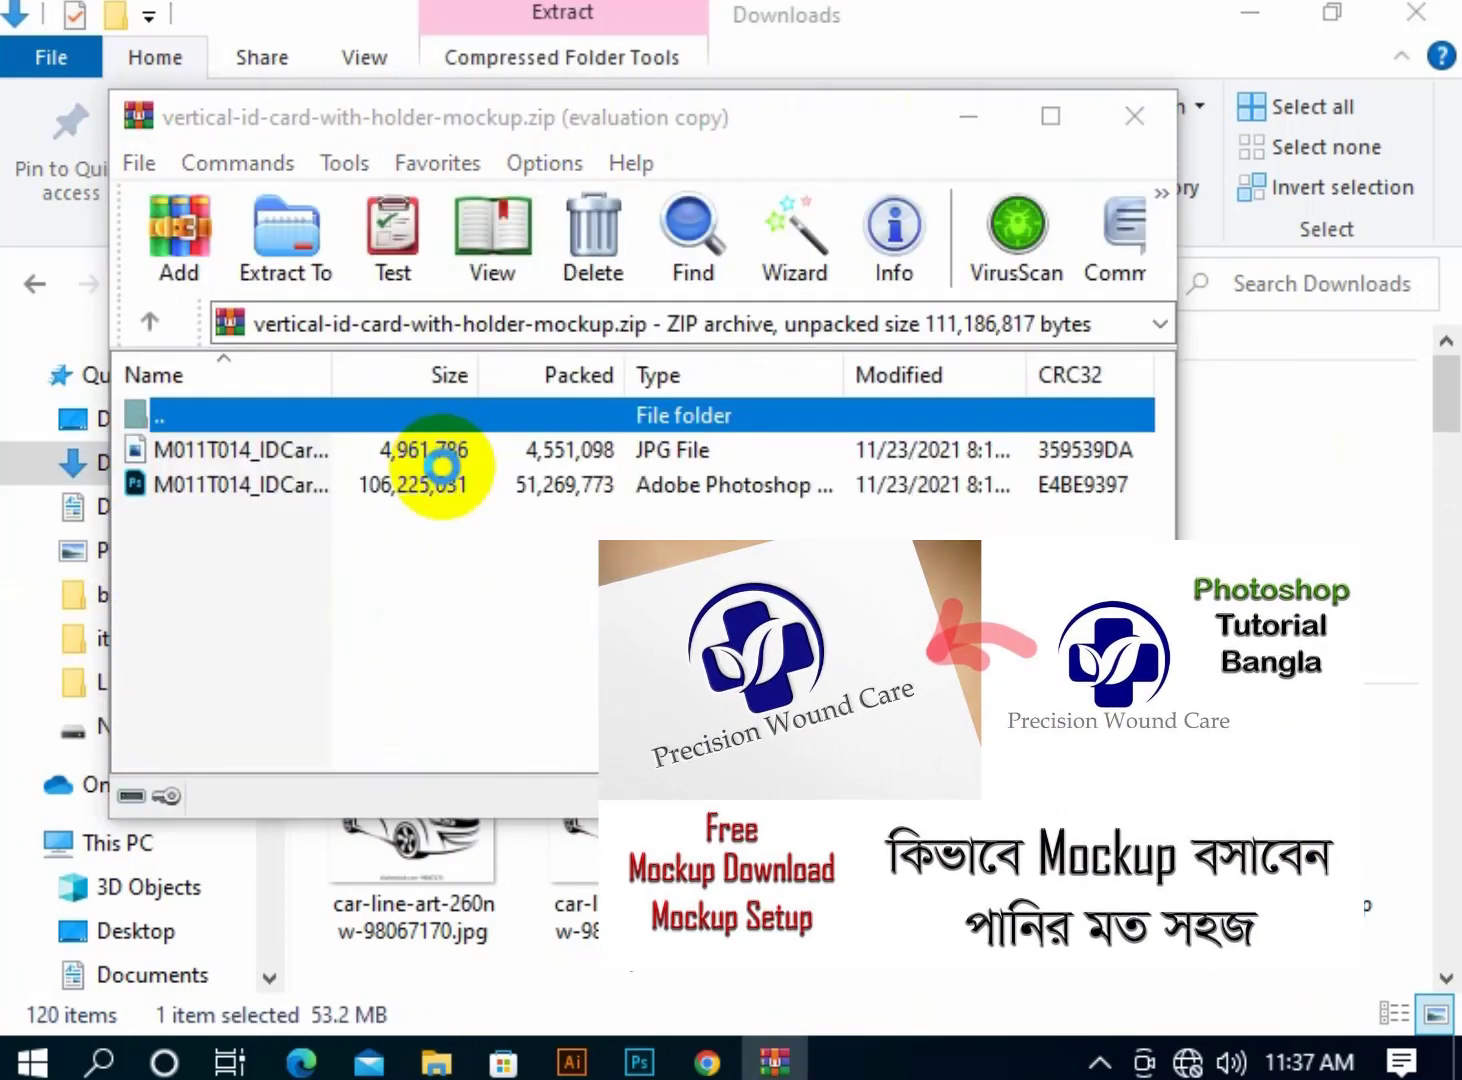
Open M011T014_IDCard_05.psd from the archive in Photoshop.
left_click(1408, 24)
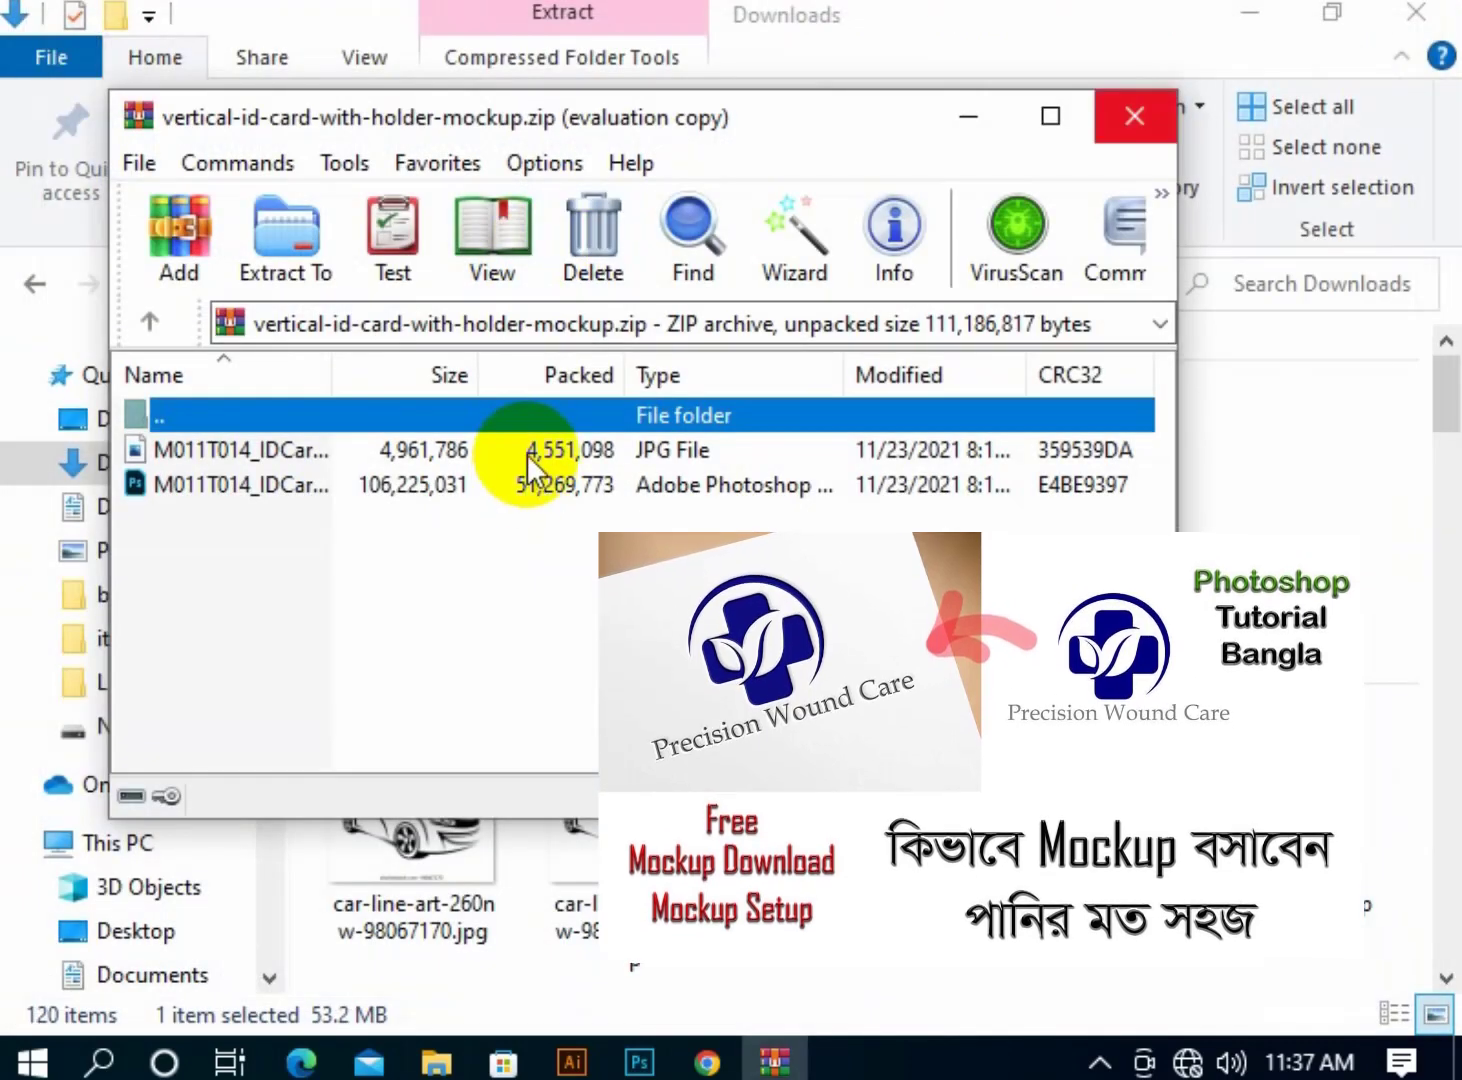
left_click(493, 516)
left_click(469, 486)
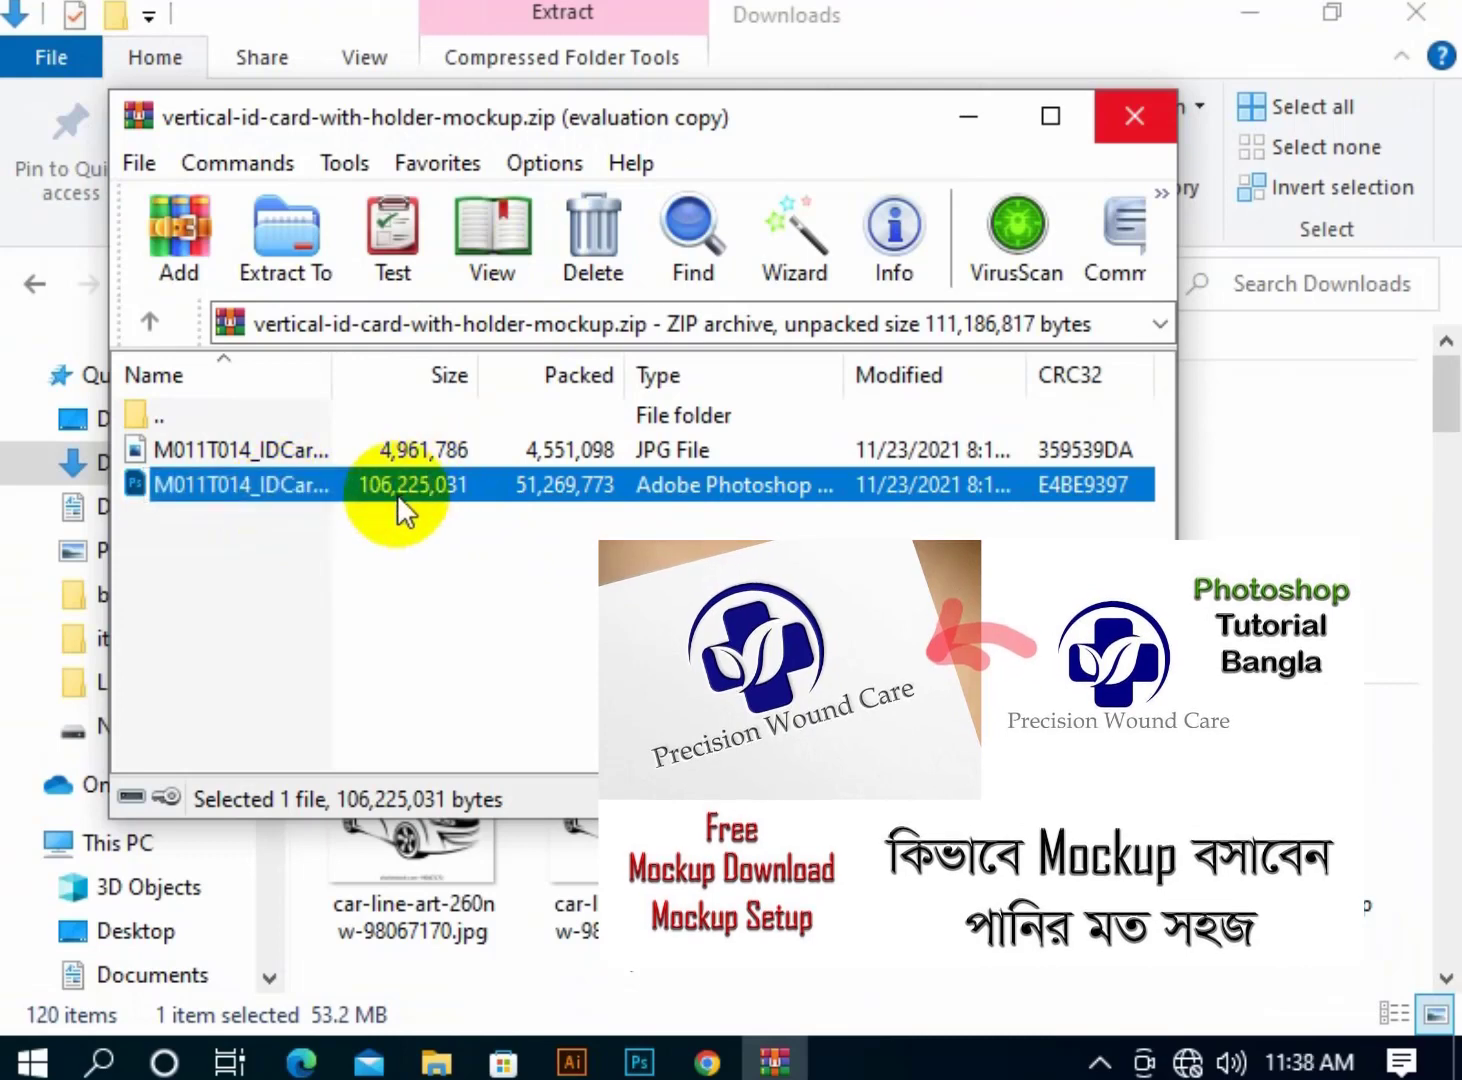
left_click(325, 478)
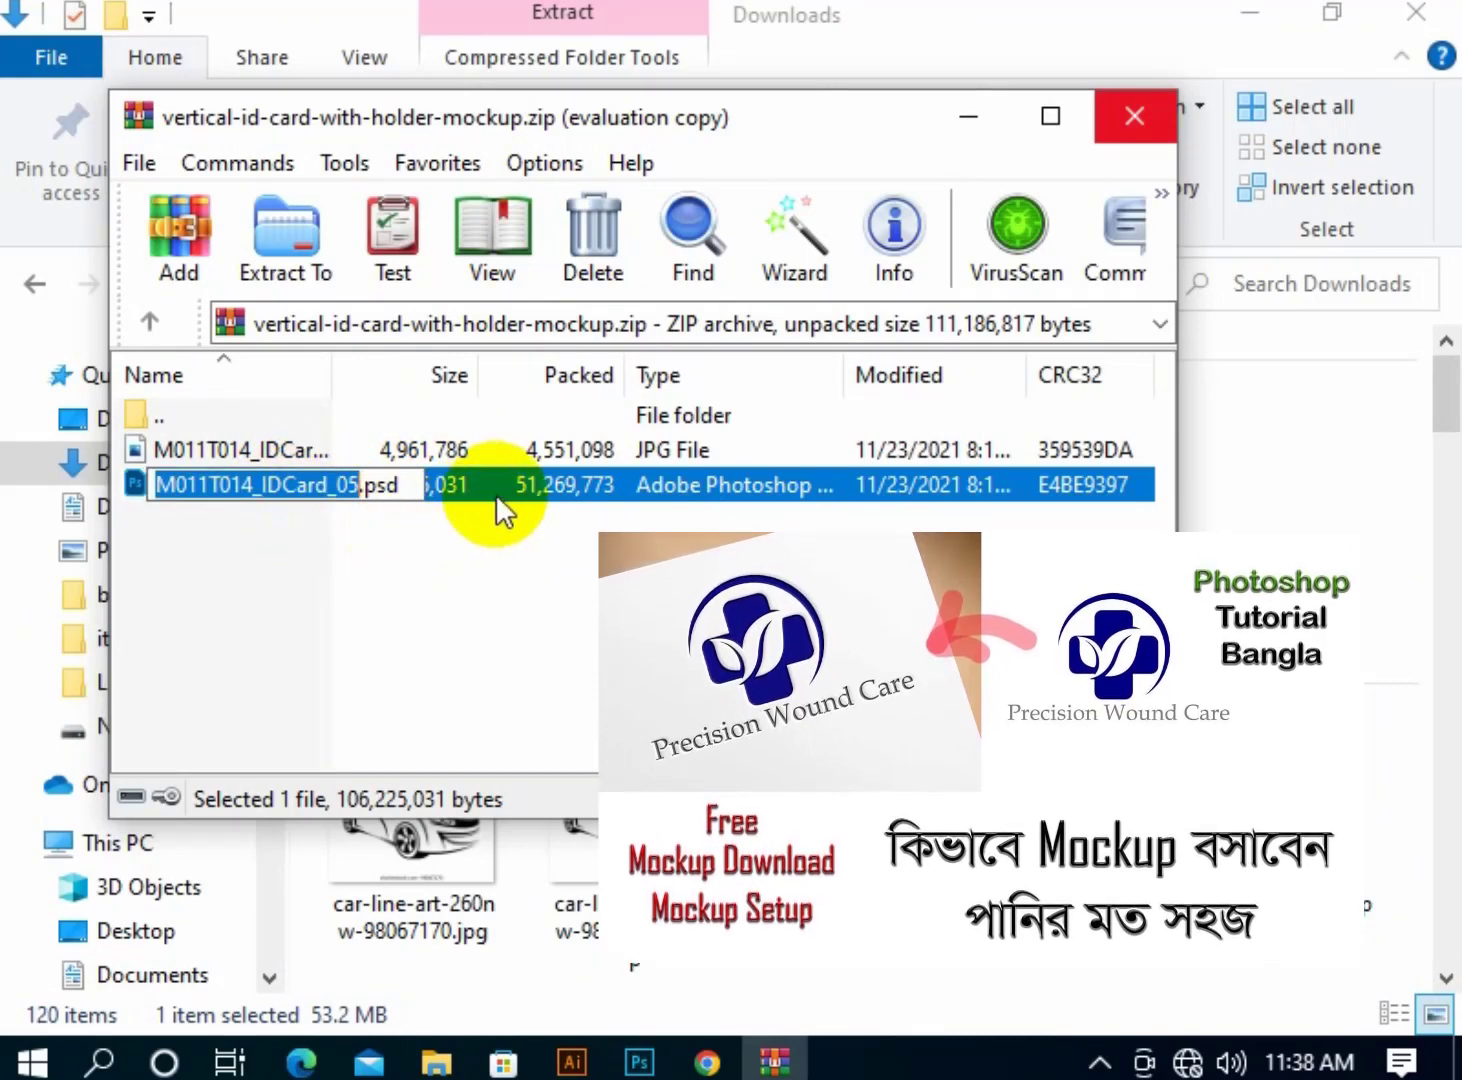
left_click(505, 486)
double_click(502, 490)
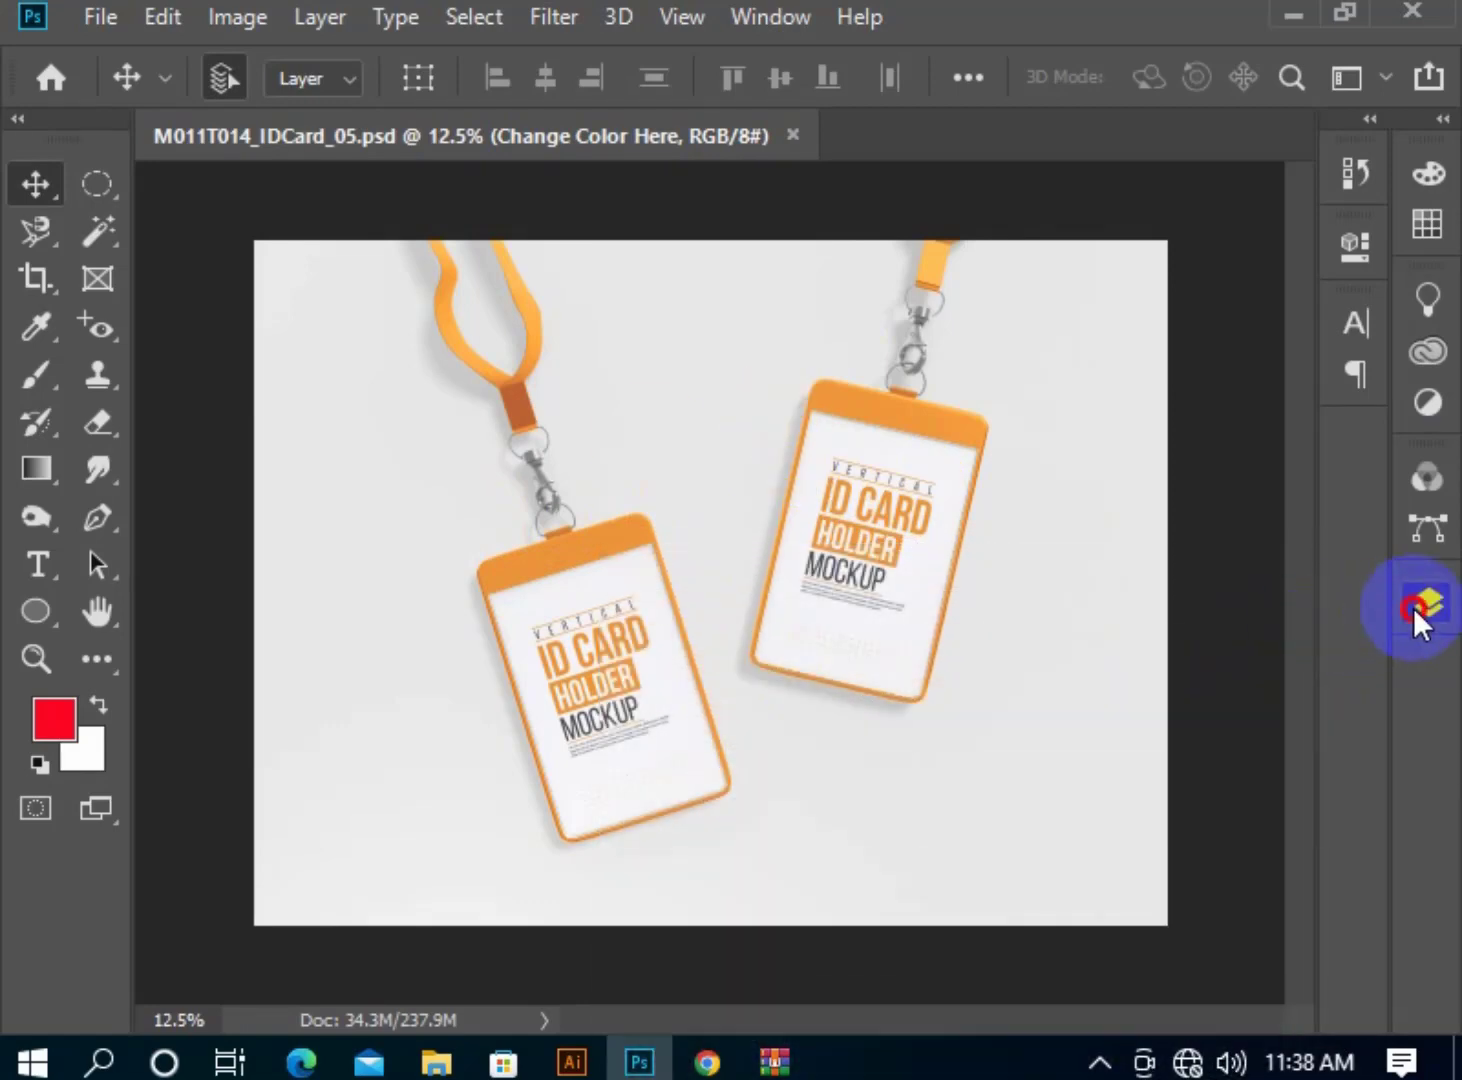
Expand the Fx, Place Your Design Here, Change Color Here and Background groups to examine the mockup's layers.
left_click(1413, 606)
left_click(1125, 520)
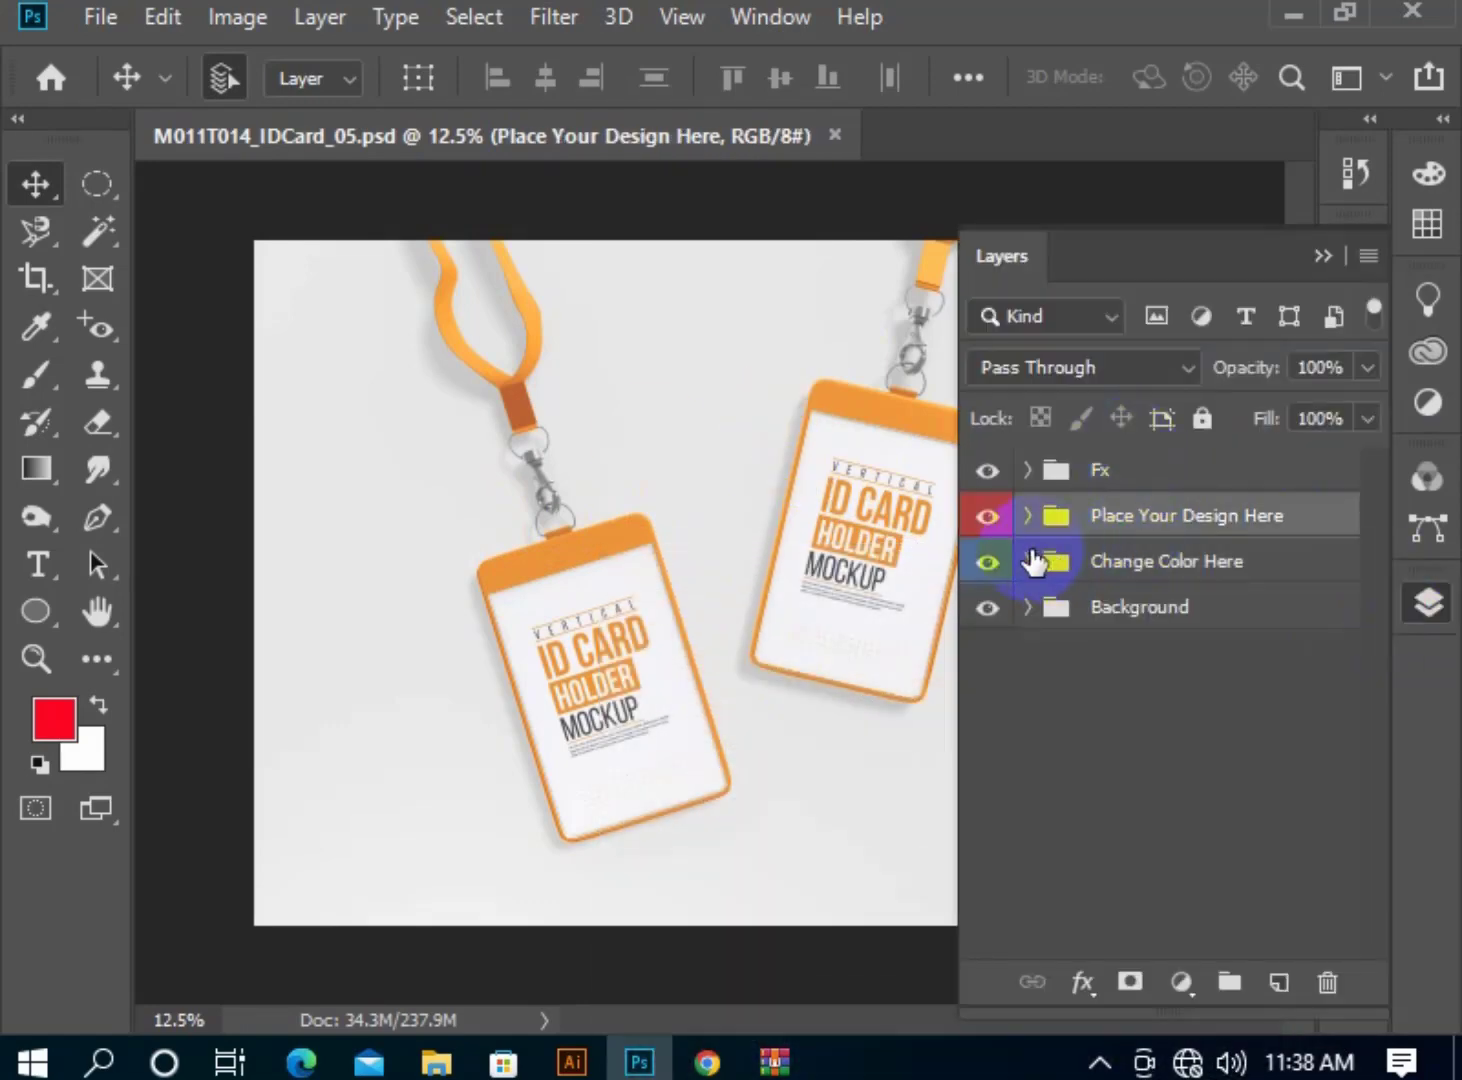
left_click(1027, 561)
left_click(1030, 519)
left_click(1030, 470)
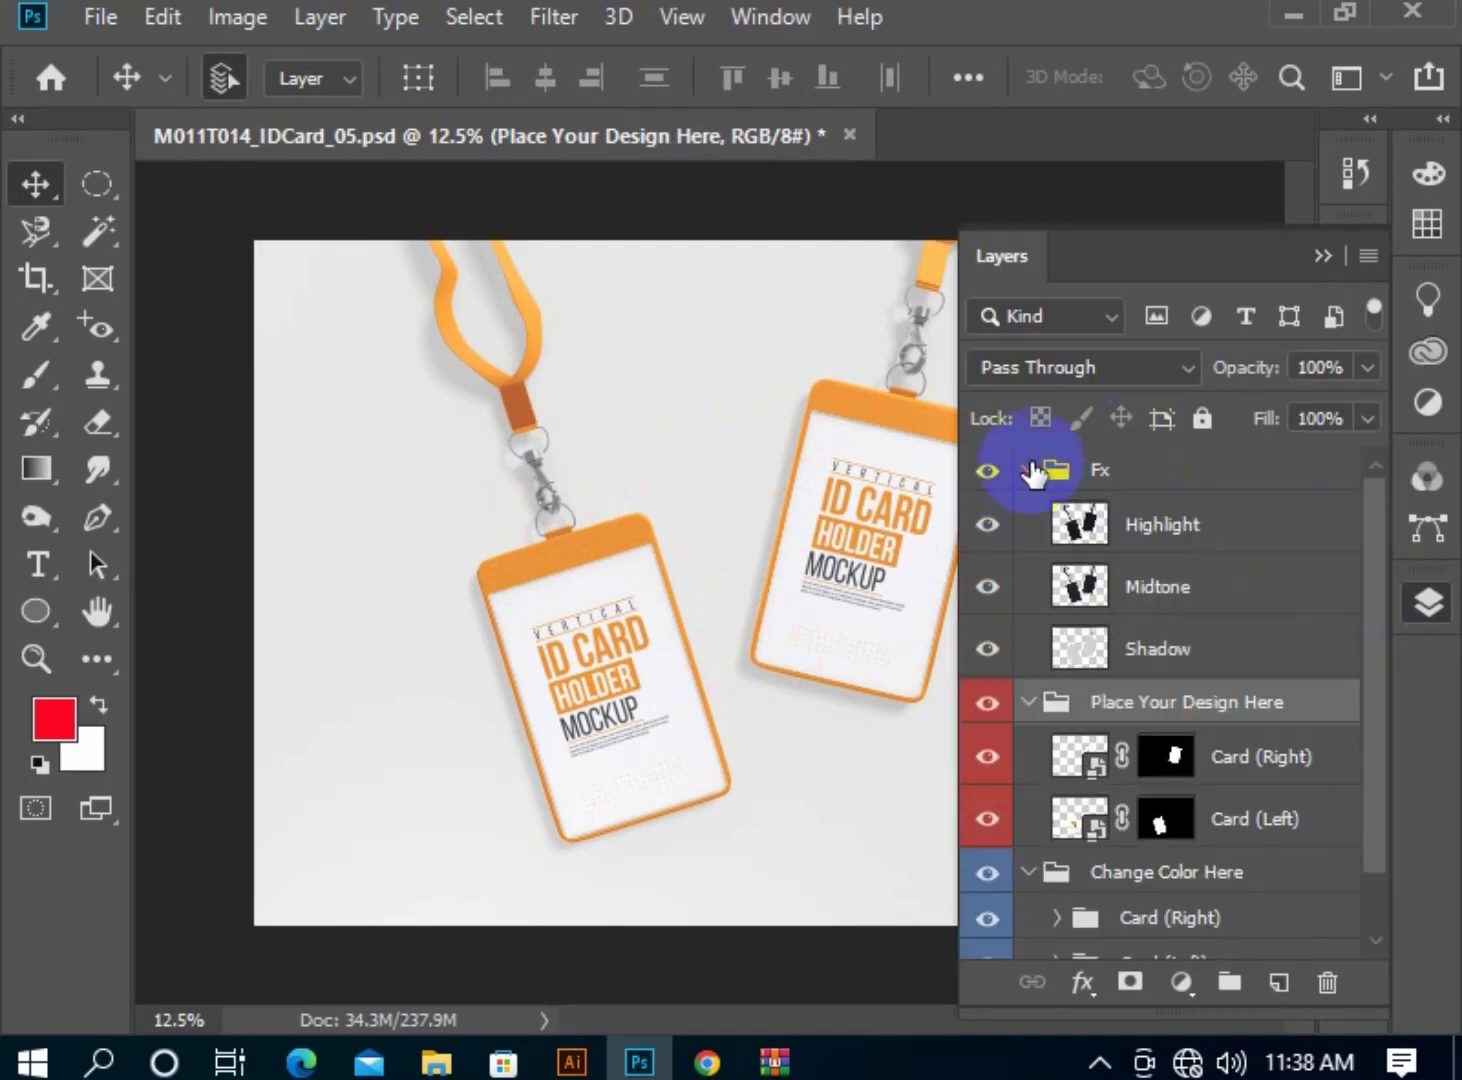
scroll(1065, 719, "down", 1)
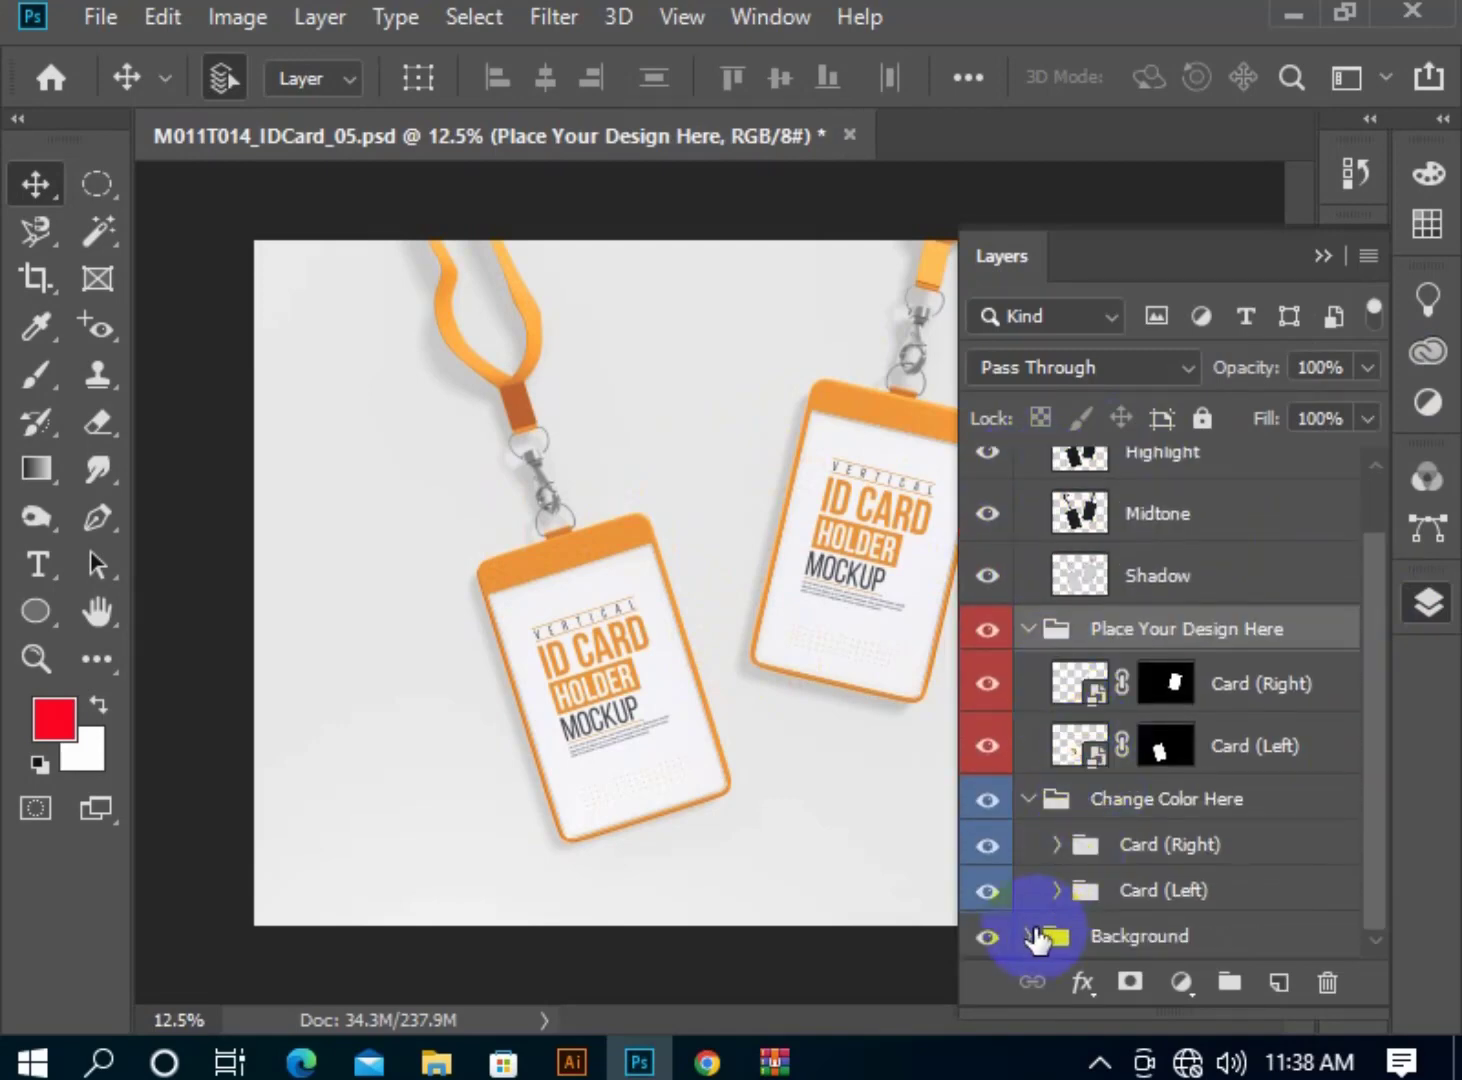
left_click(1028, 937)
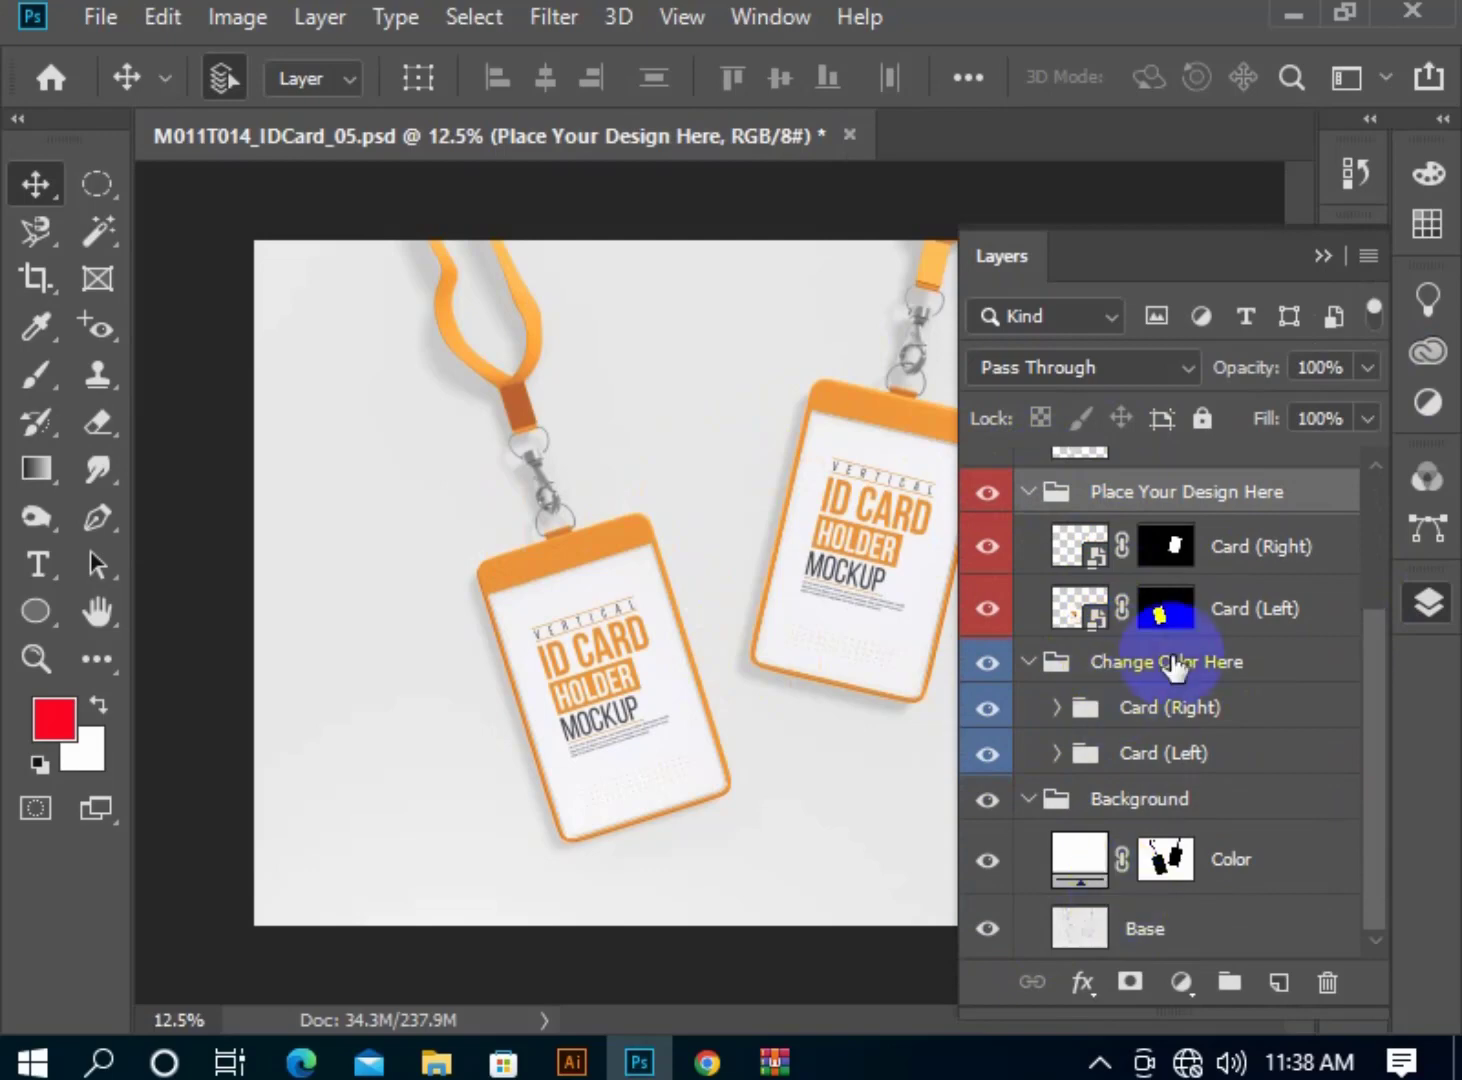
scroll(1182, 653, "up", 3)
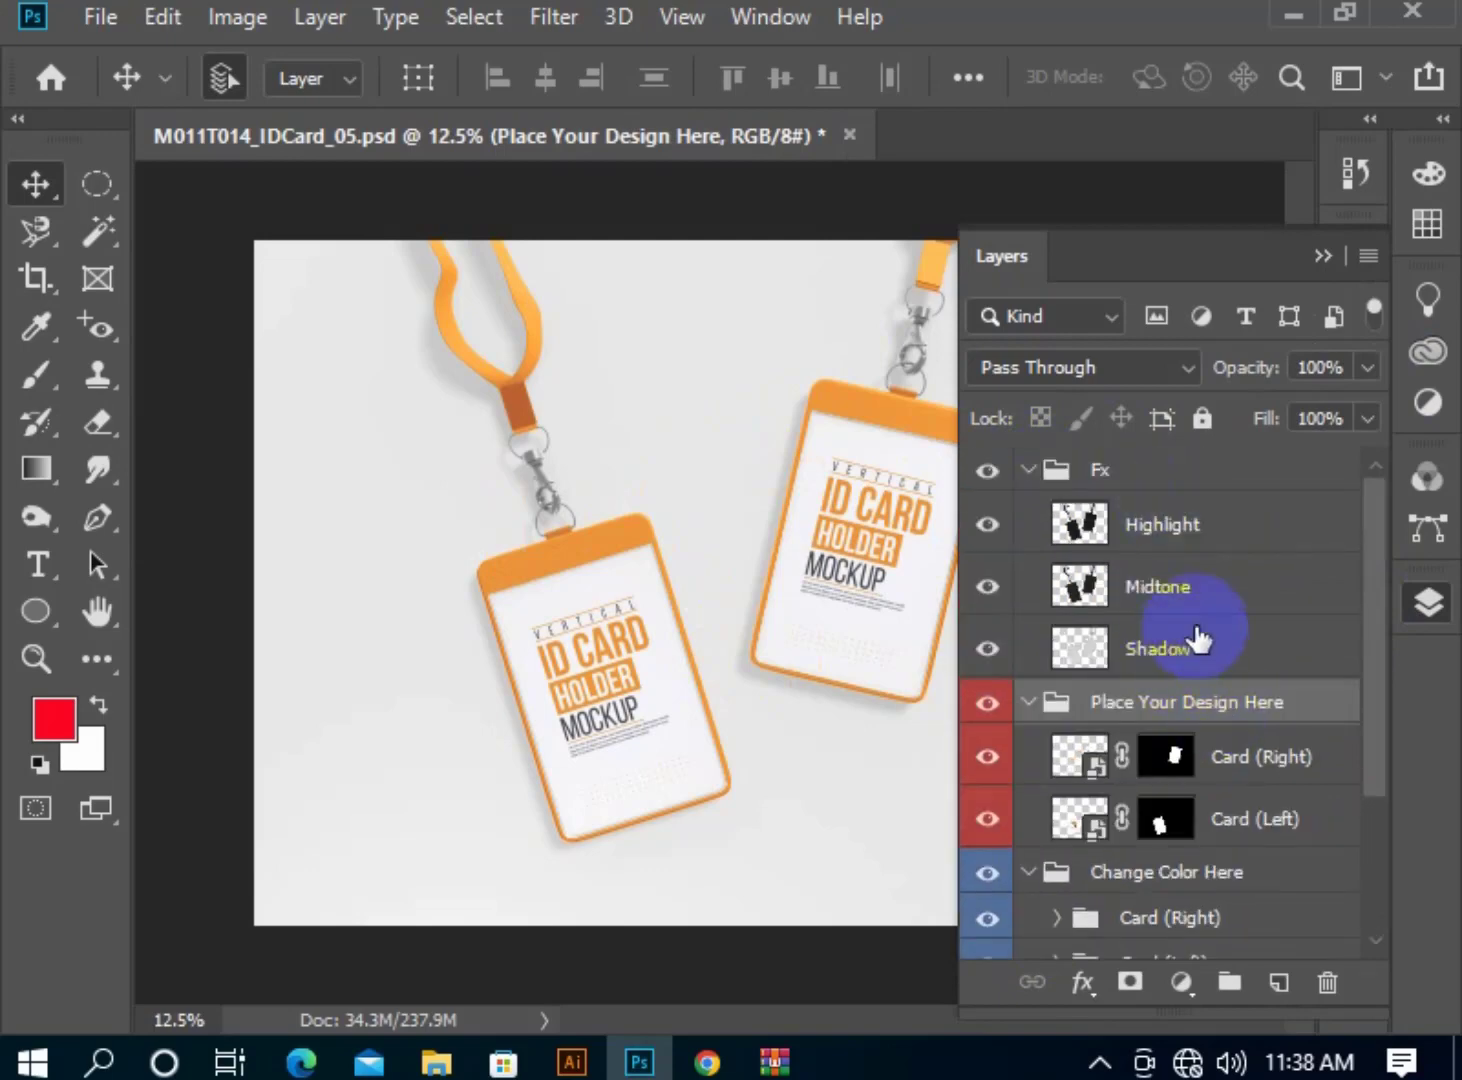
Collapse the Background, Place Your Design Here, Fx and Change Color Here layer groups.
scroll(1199, 639, "down", 3)
left_click(1029, 798)
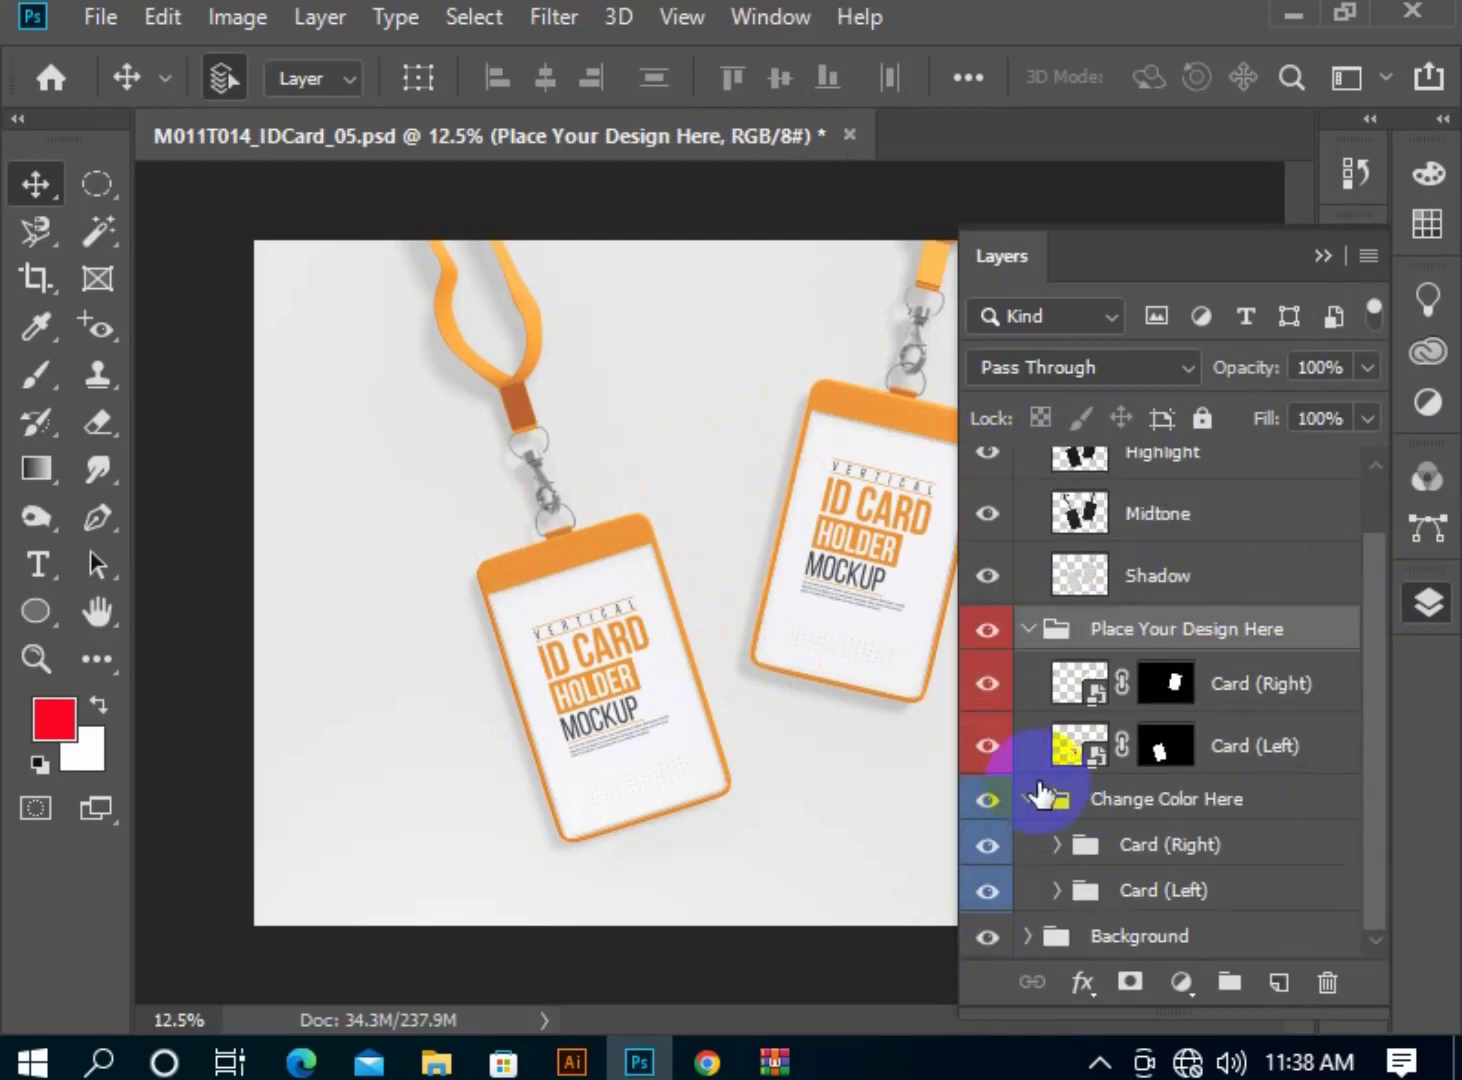
left_click(1029, 631)
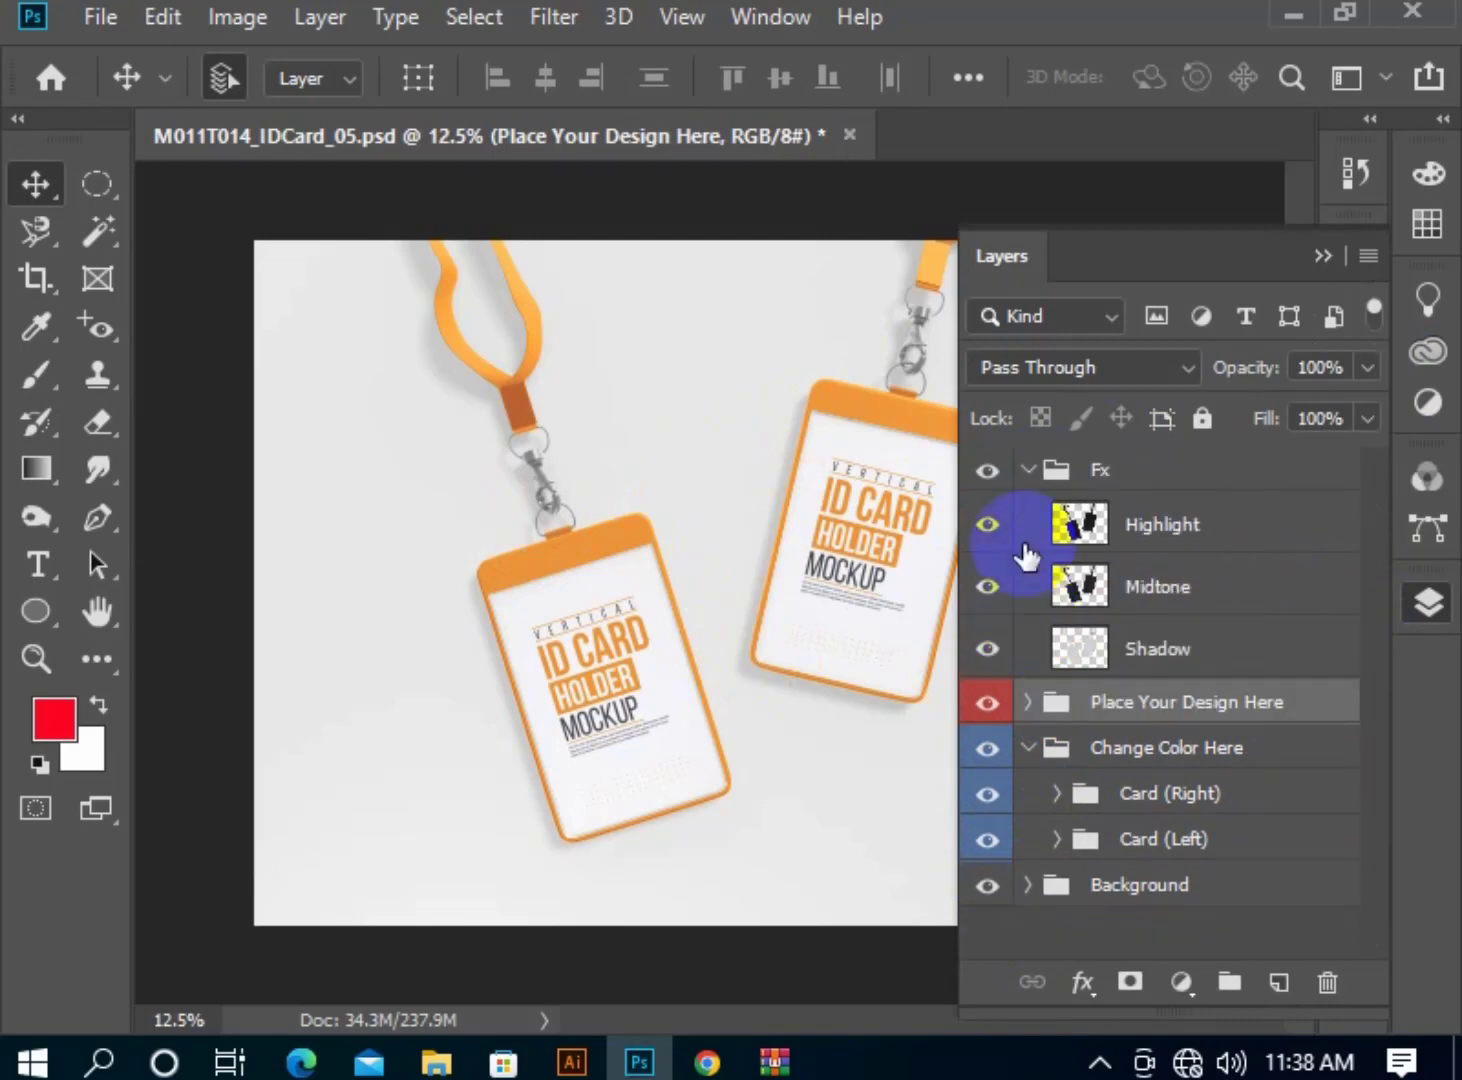
left_click(1027, 470)
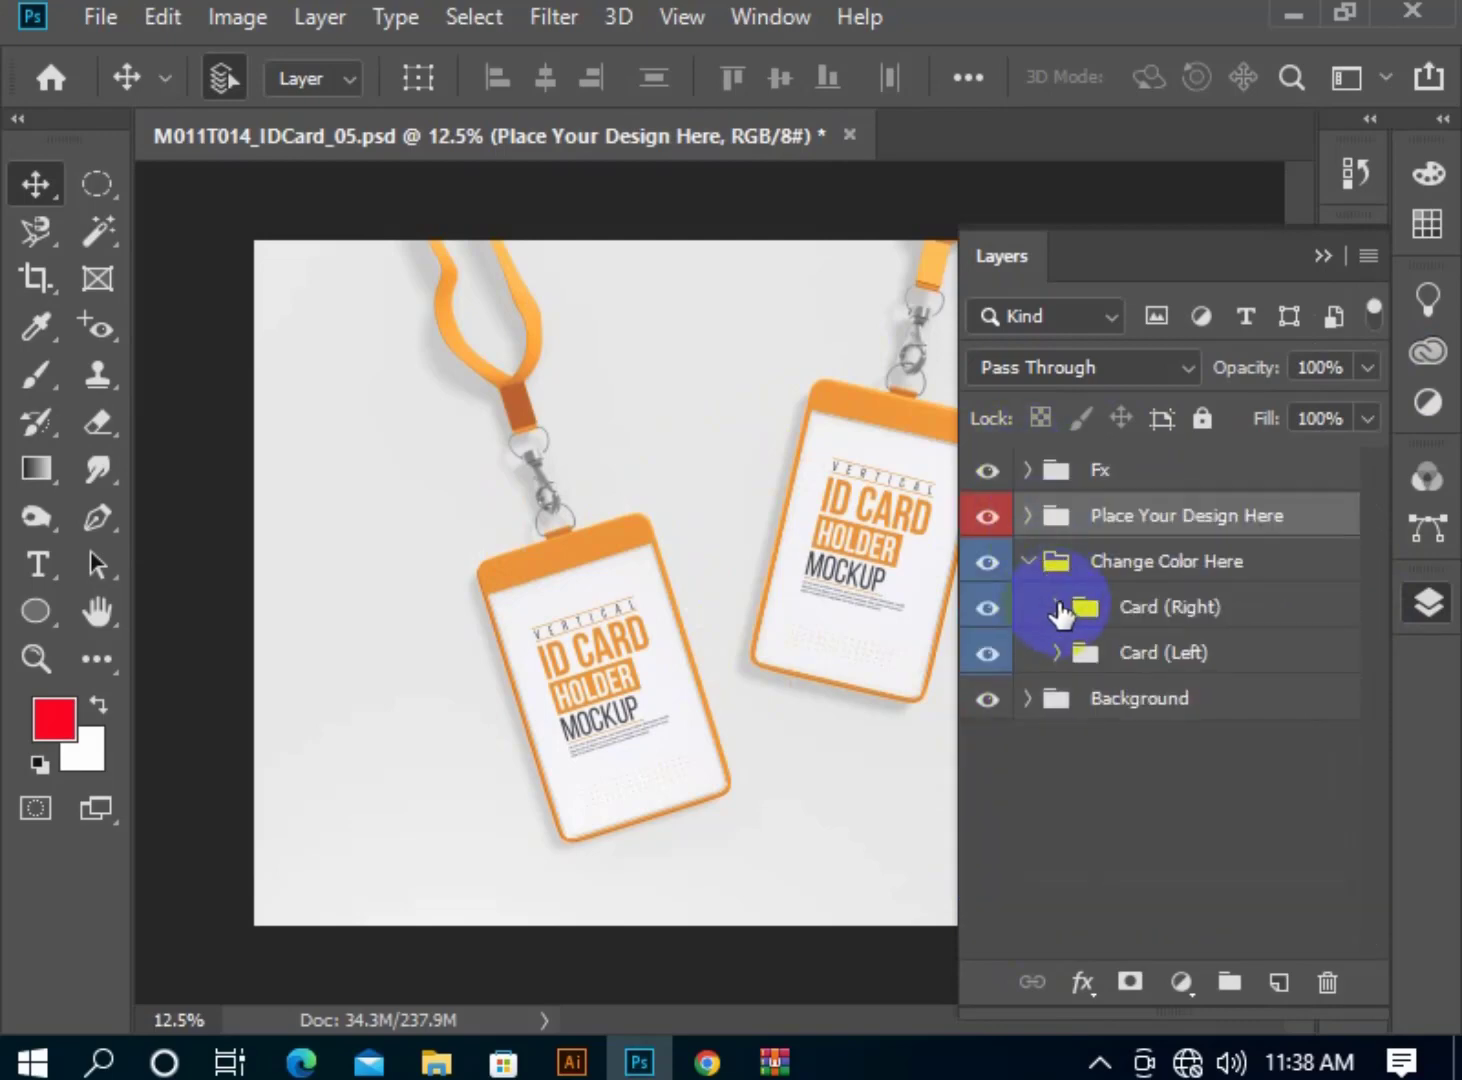
left_click(1027, 561)
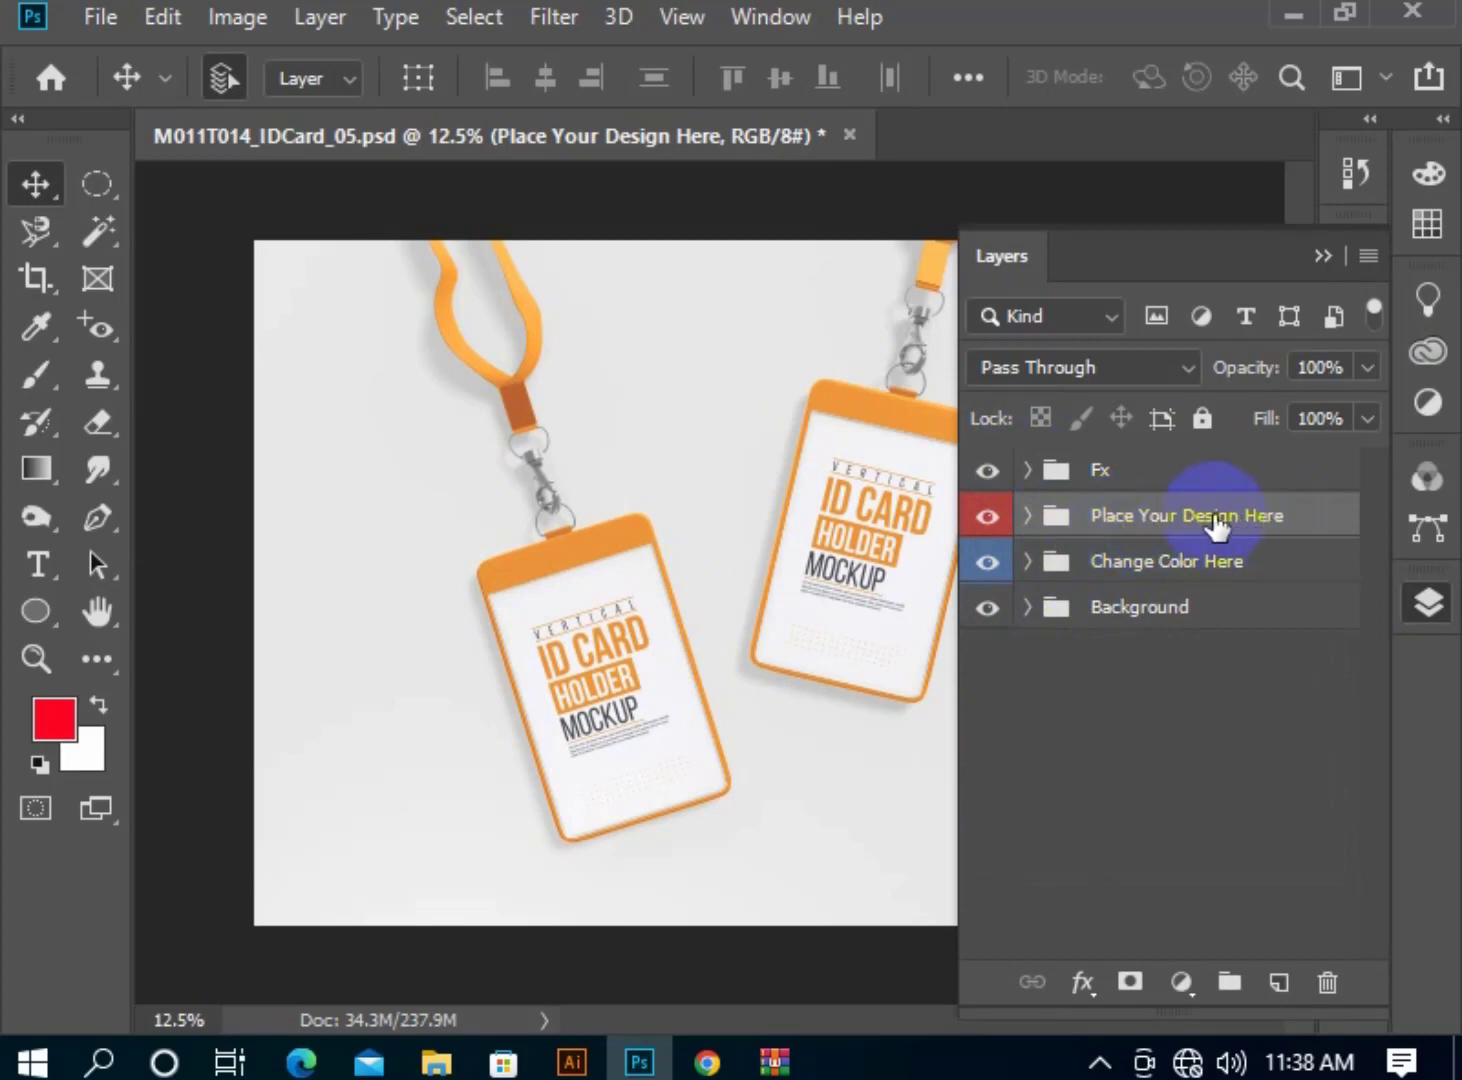
Expand the Place Your Design Here group and open the Card (Right) smart object's contents for editing.
left_click(1027, 516)
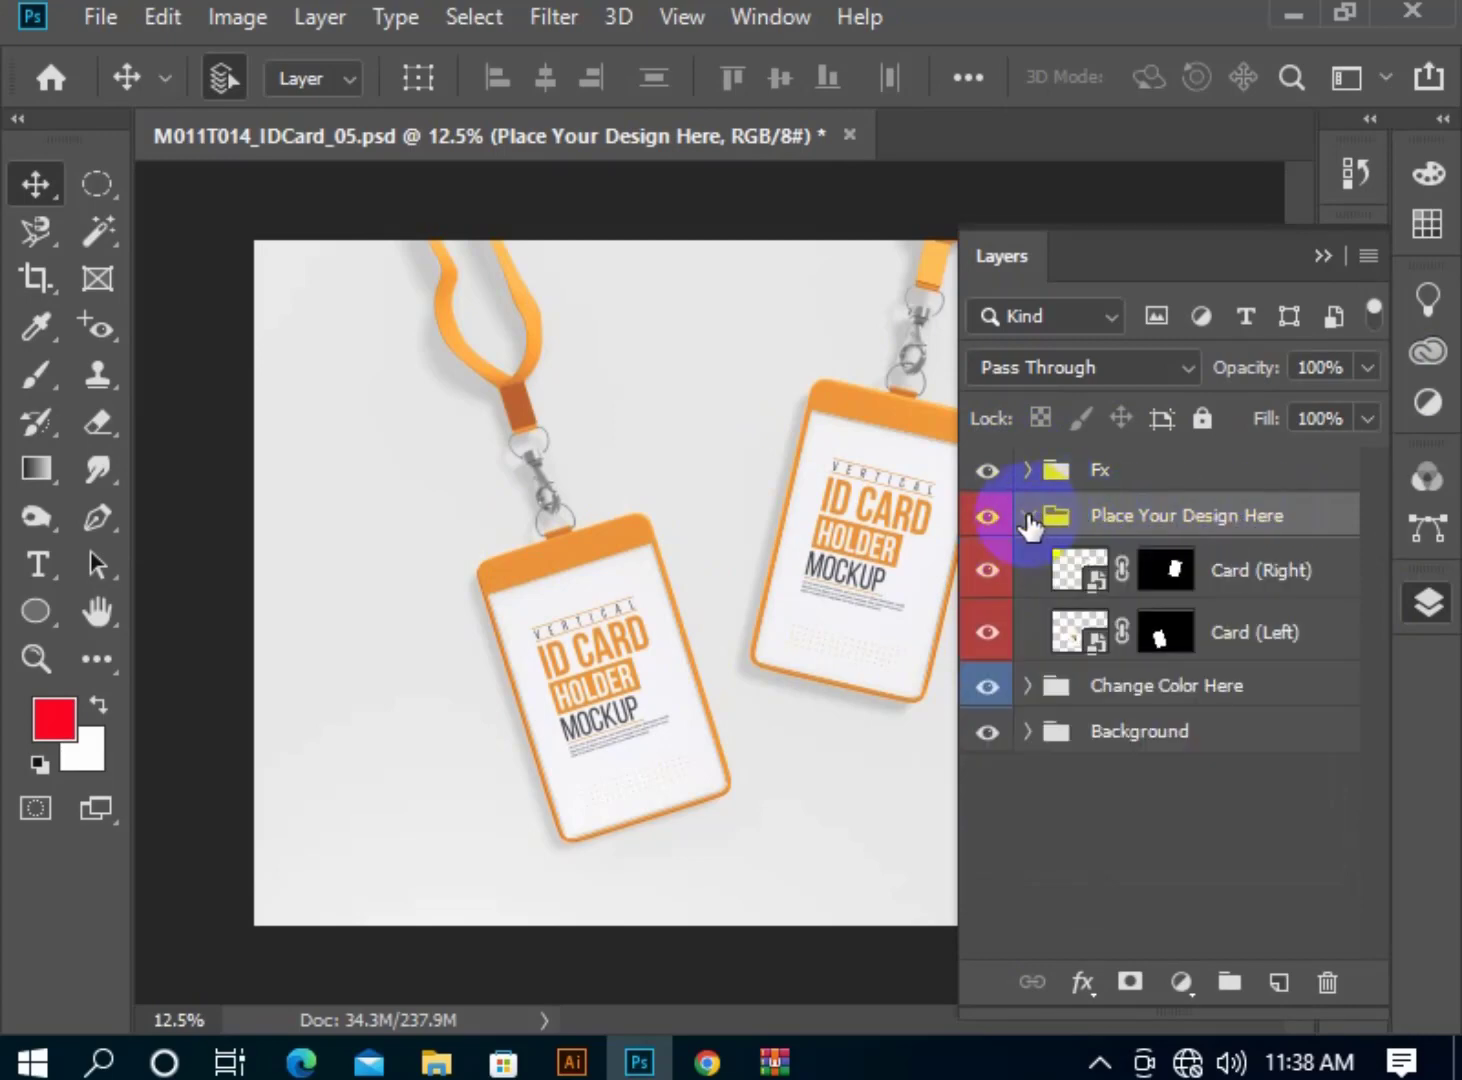
left_click(1246, 580)
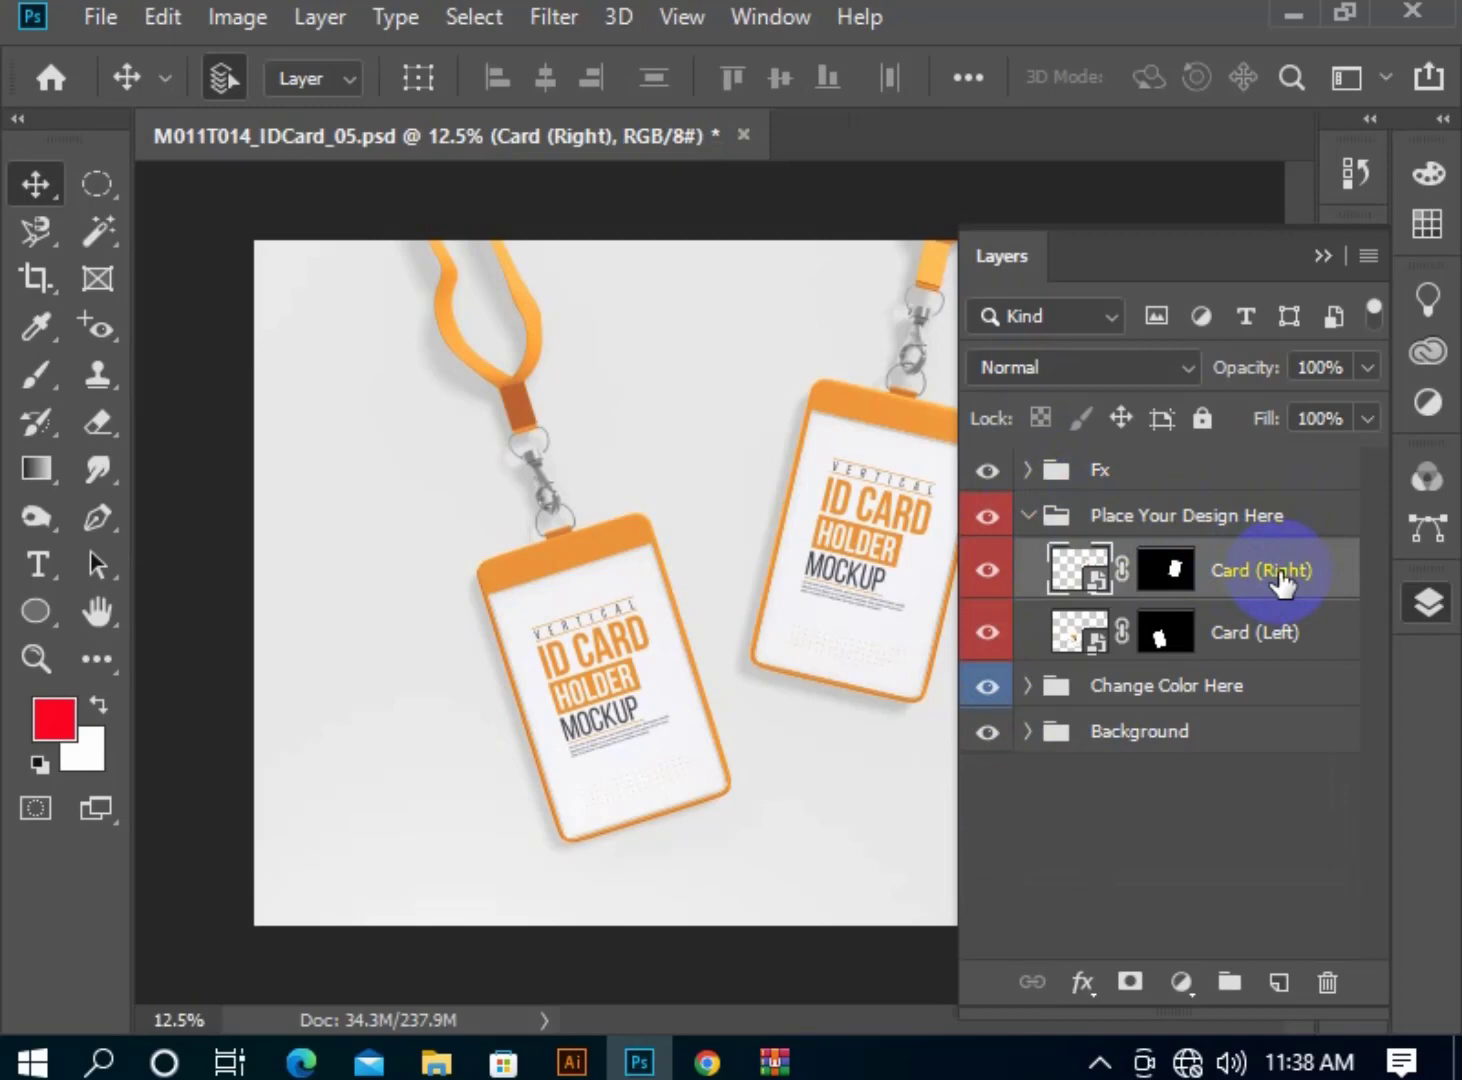
left_click(1277, 632)
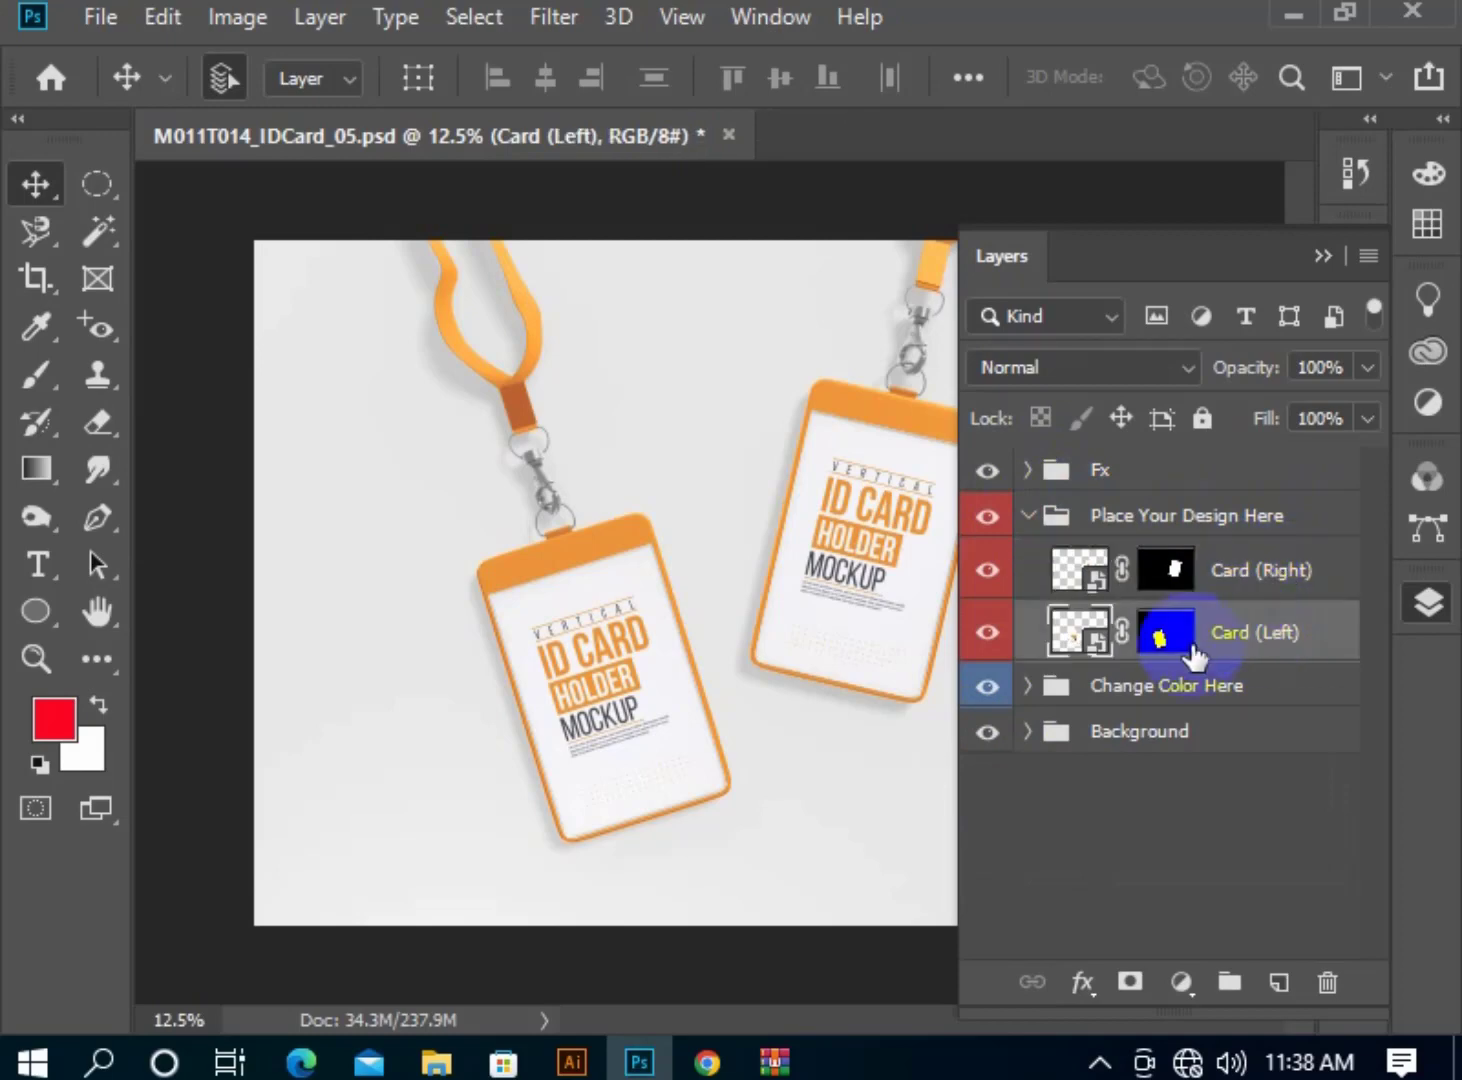
left_click(1097, 588)
double_click(1094, 580)
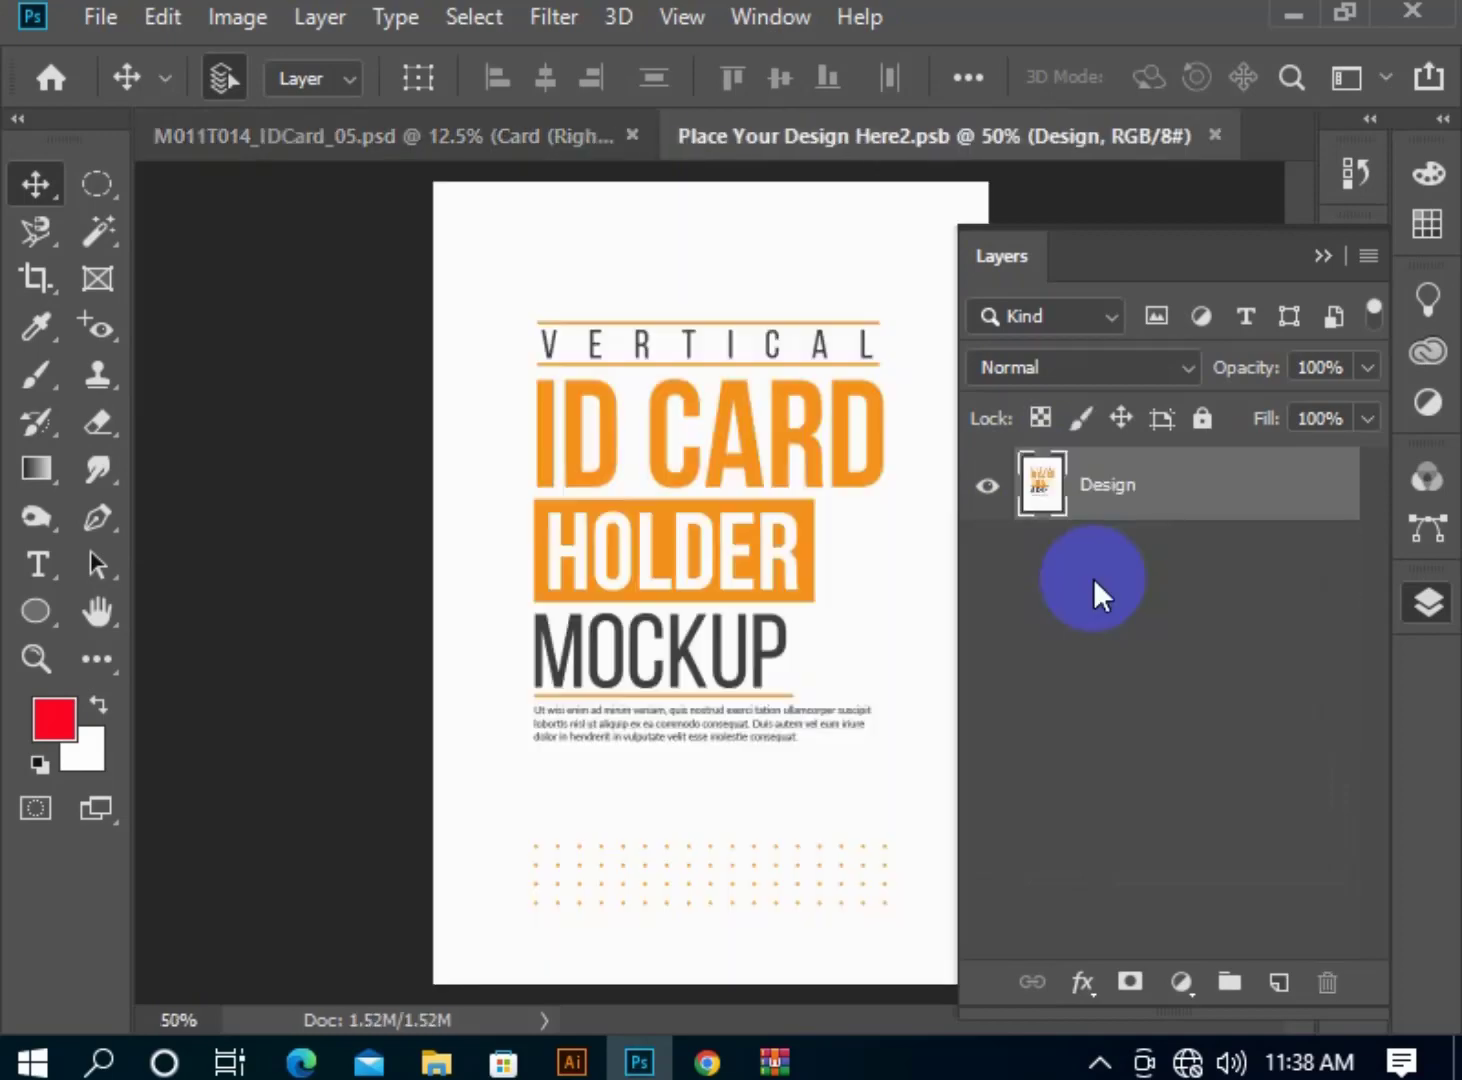
Check the mockup document, return to Place Your Design Here2.psb and hide its Design layer.
left_click(503, 152)
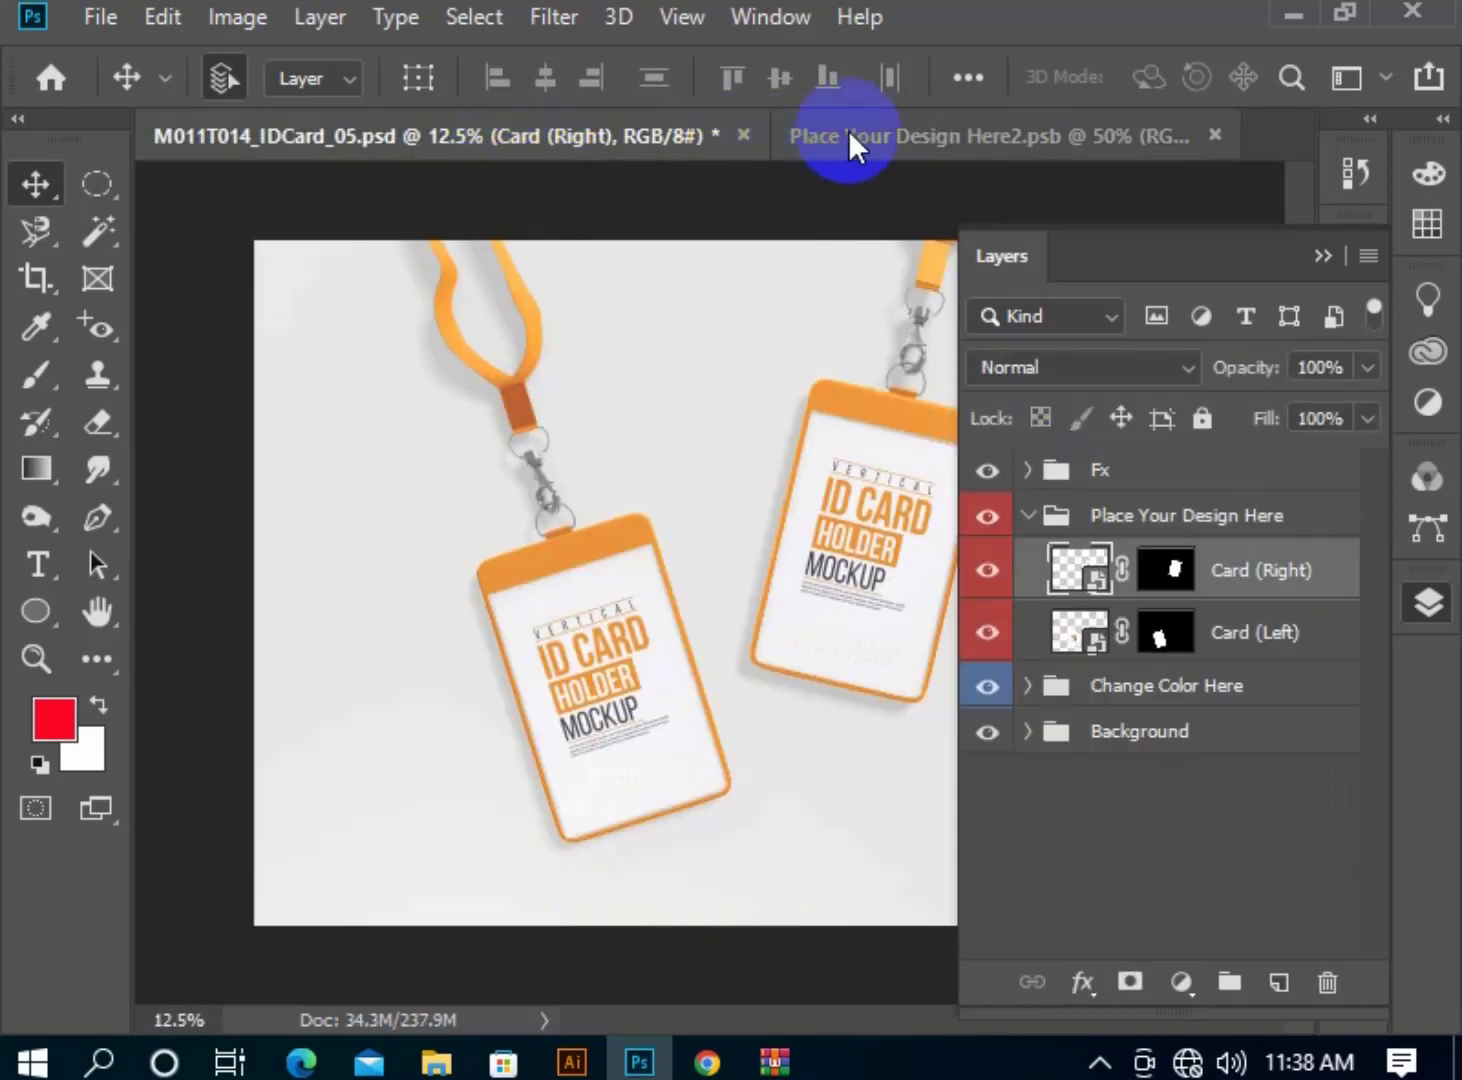
left_click(850, 136)
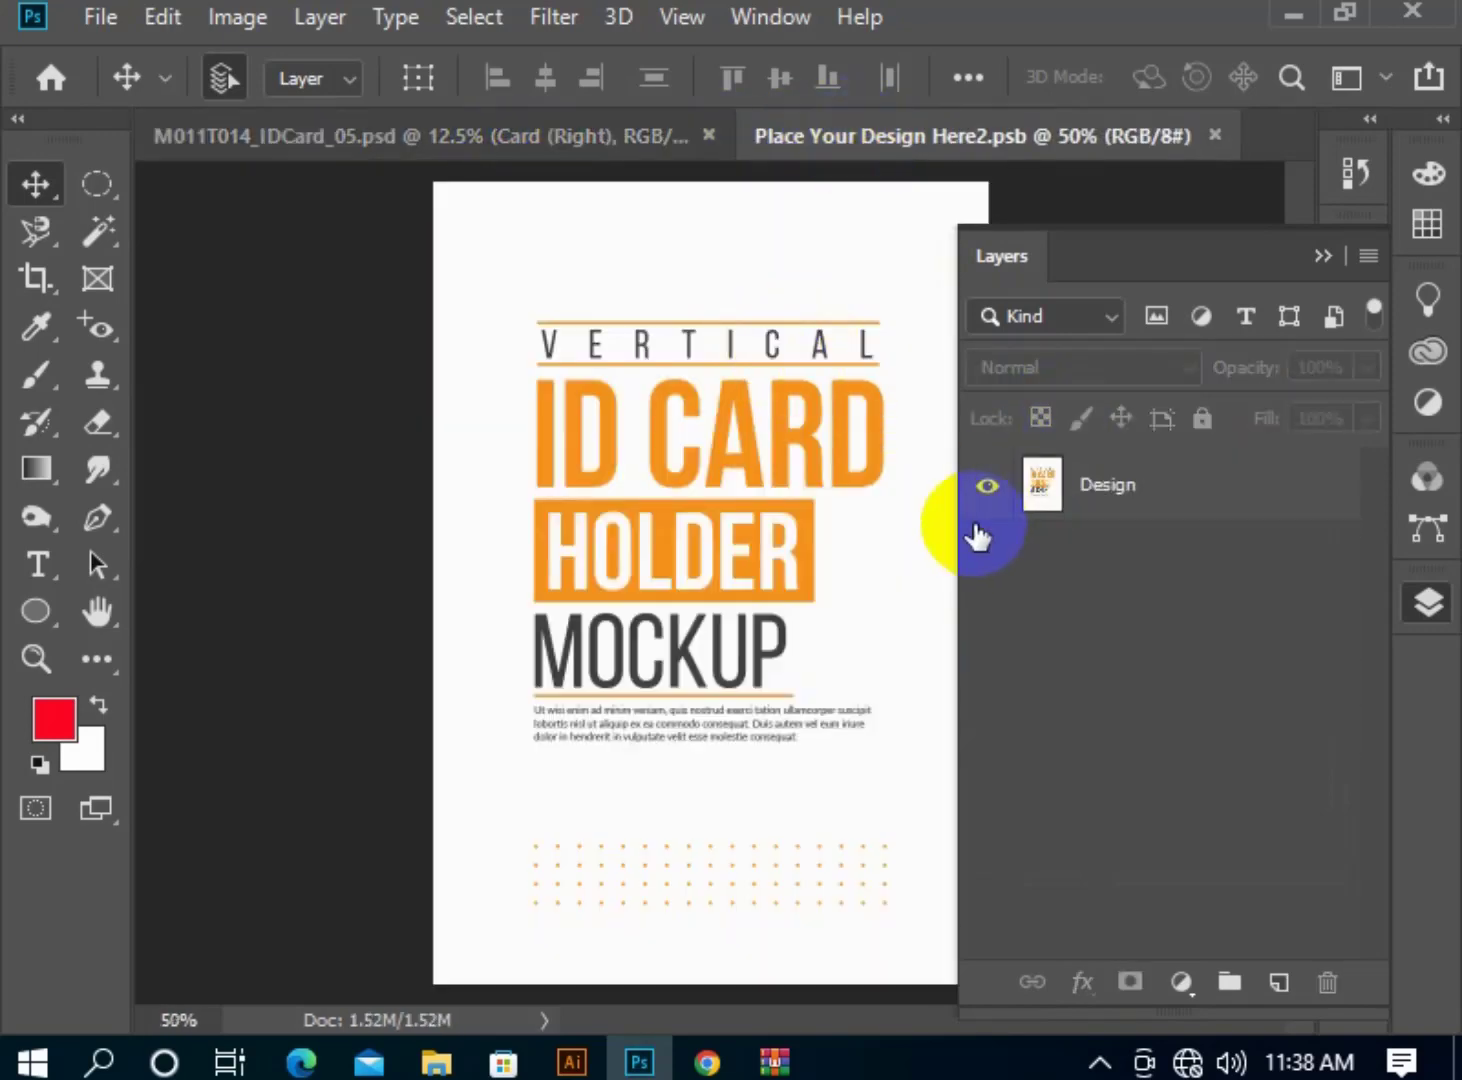
left_click(985, 486)
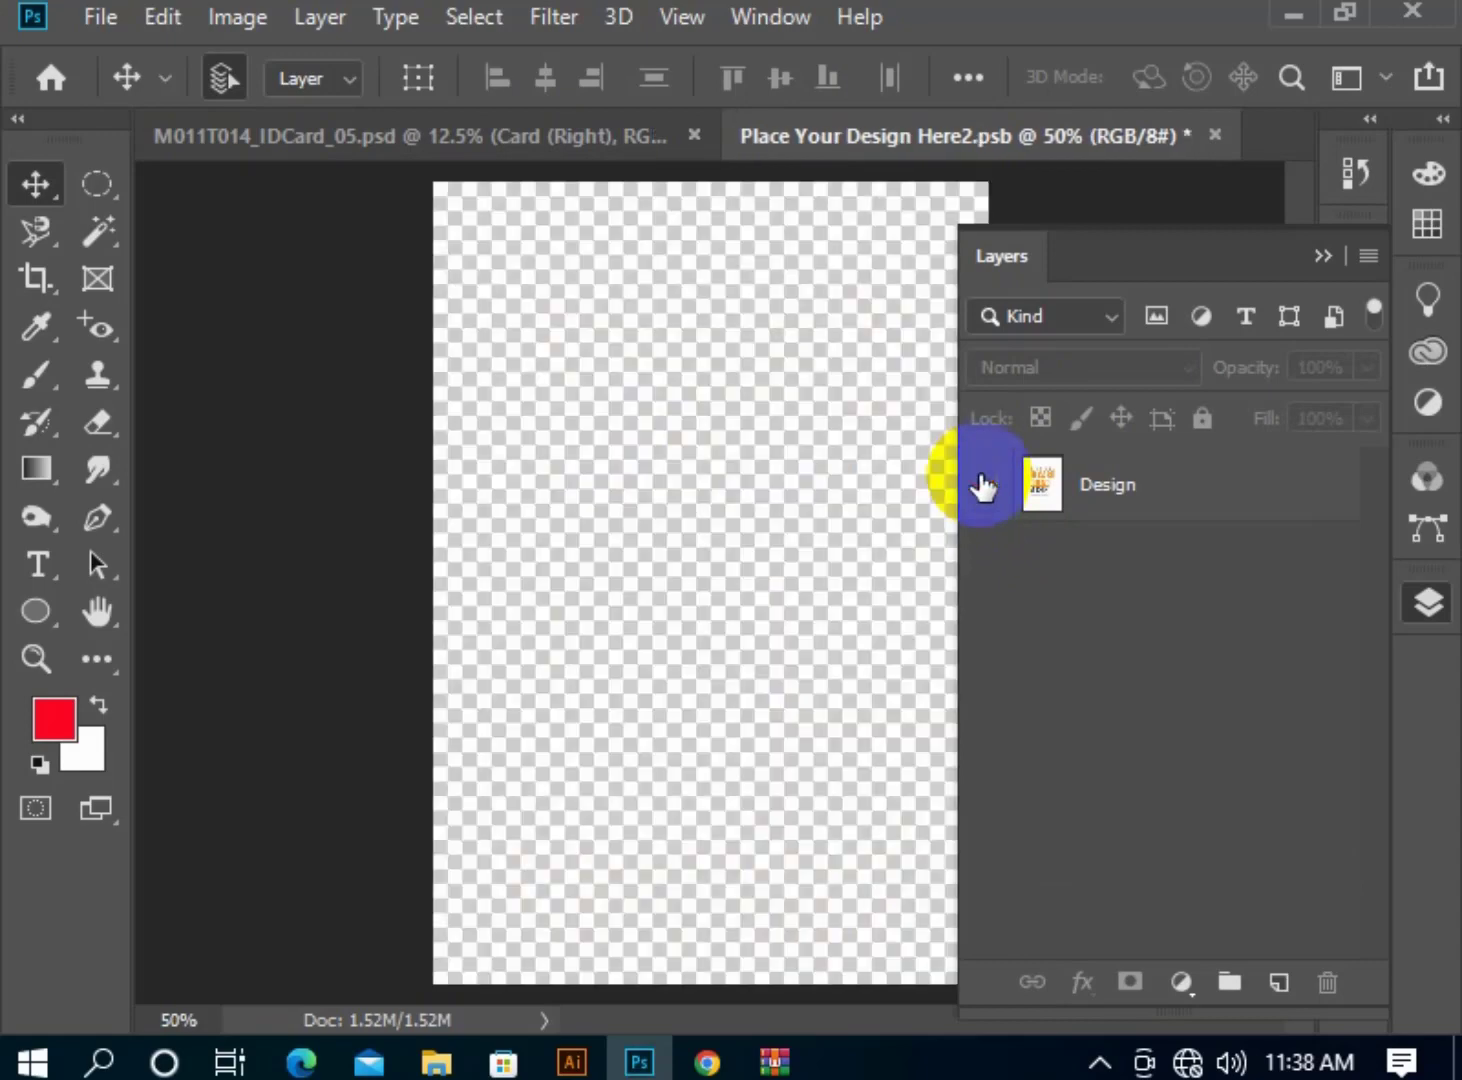
Switch to File Explorer, find adfsds-01.jpg in the Desktop folder and place it into Place Your Design Here2.psb.
left_click(449, 1058)
scroll(596, 800, "down", 5)
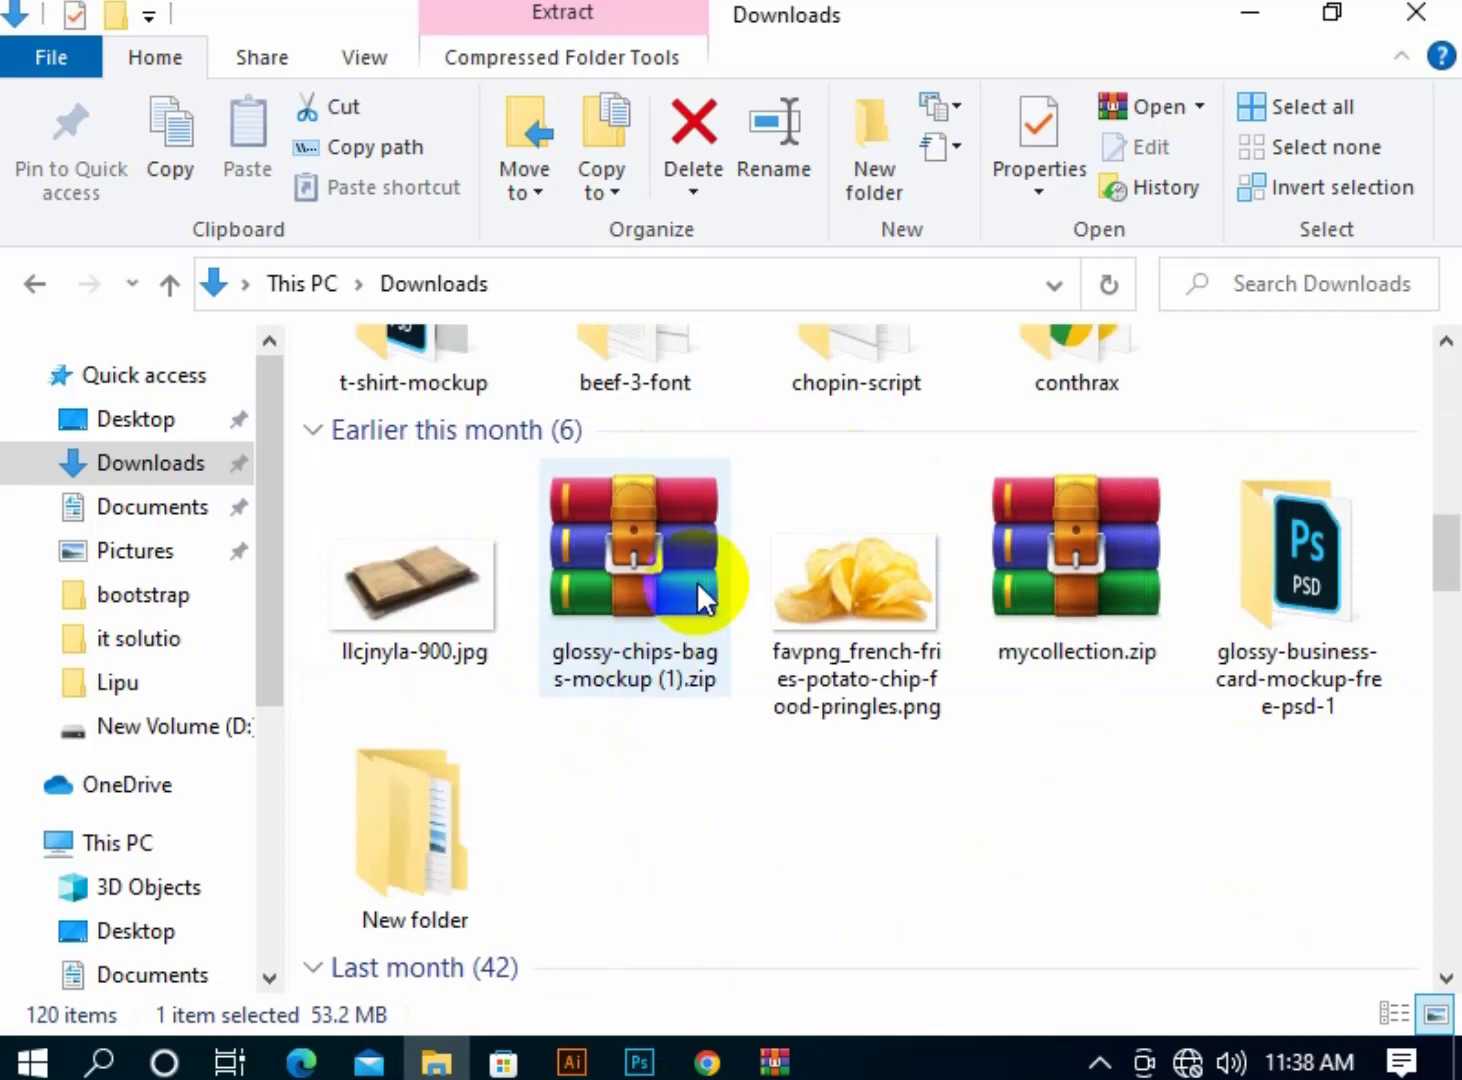
left_click(155, 421)
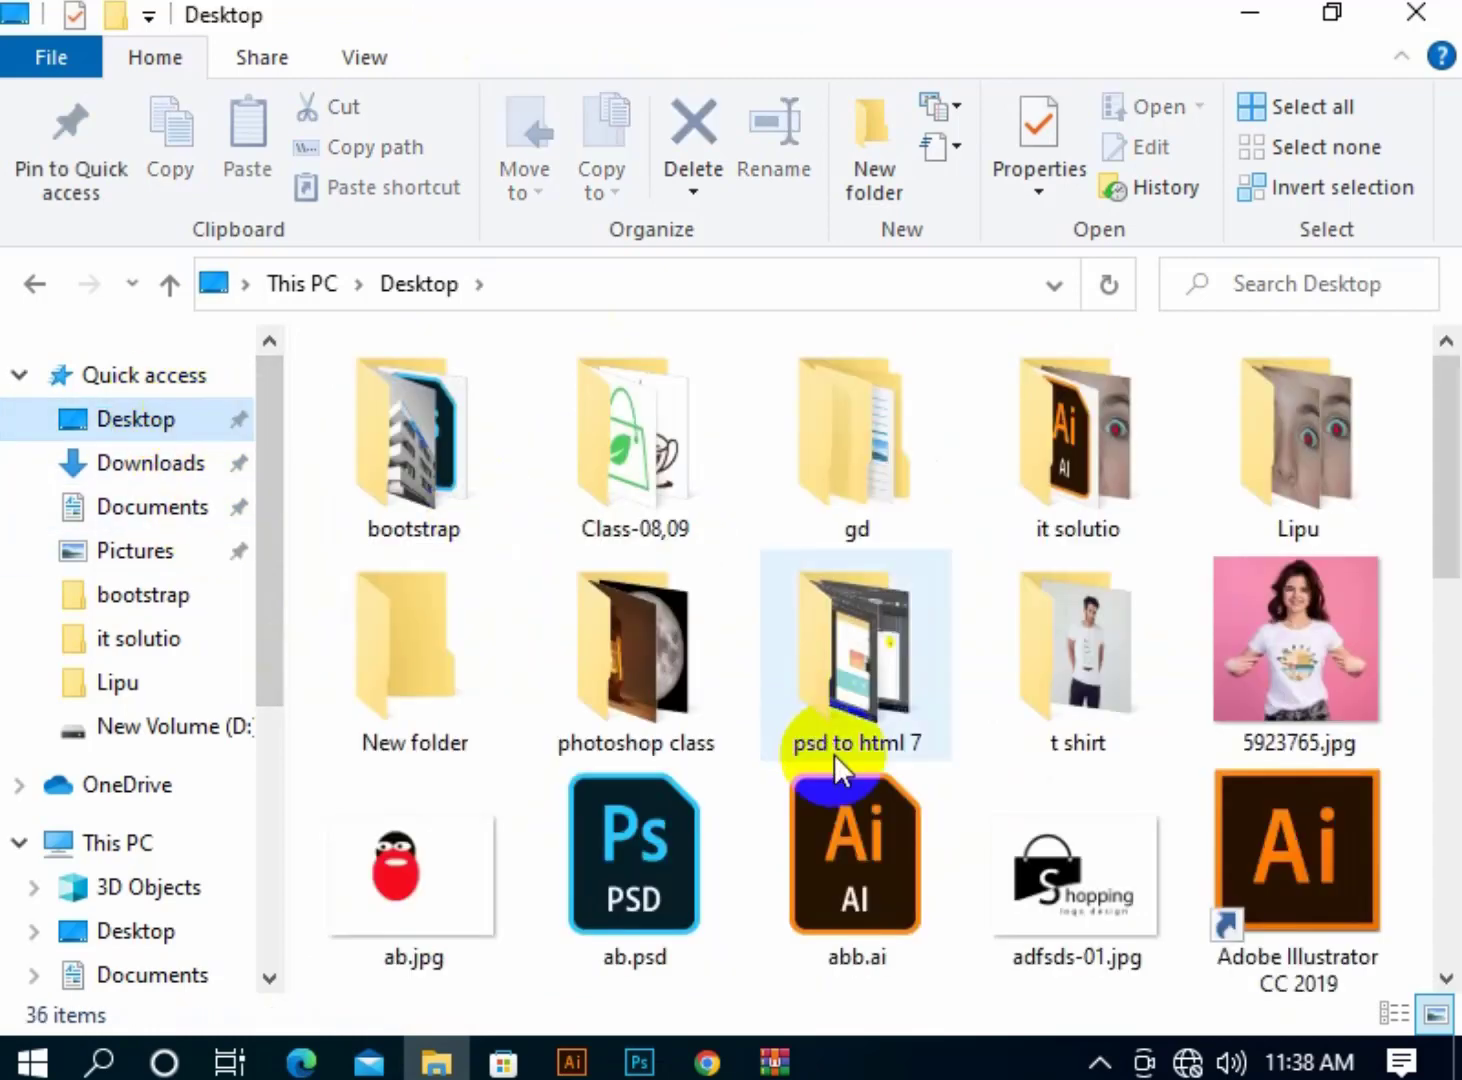
scroll(840, 780, "down", 5)
scroll(1250, 944, "down", 3)
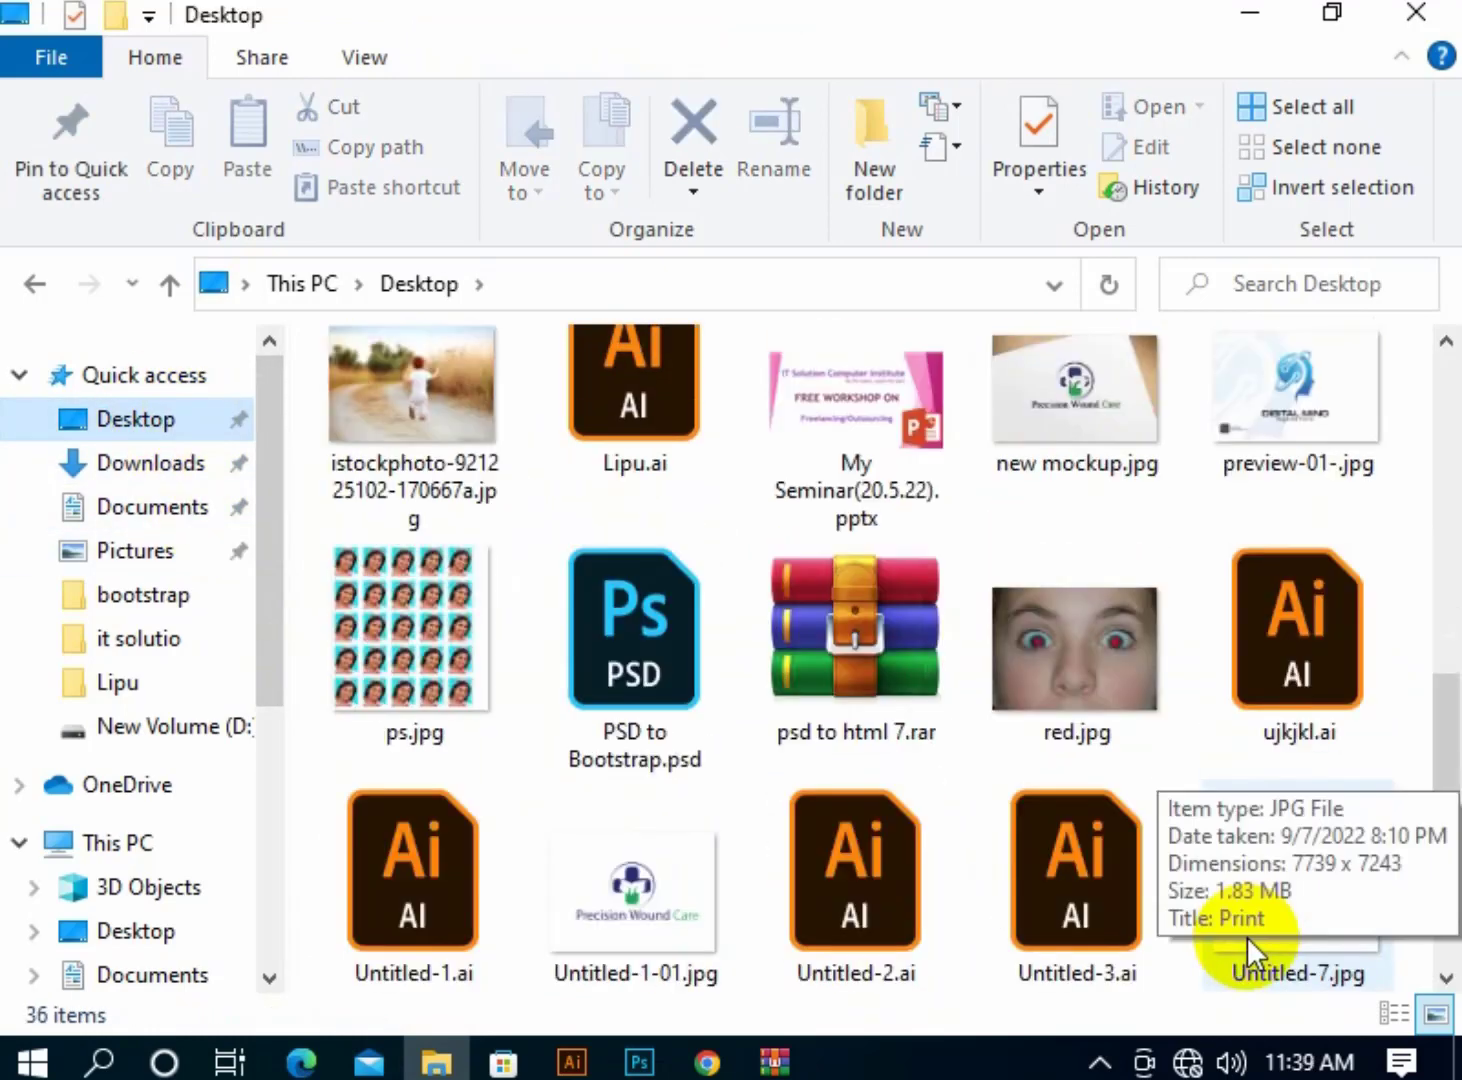
scroll(1259, 918, "down", 3)
scroll(1276, 933, "up", 3)
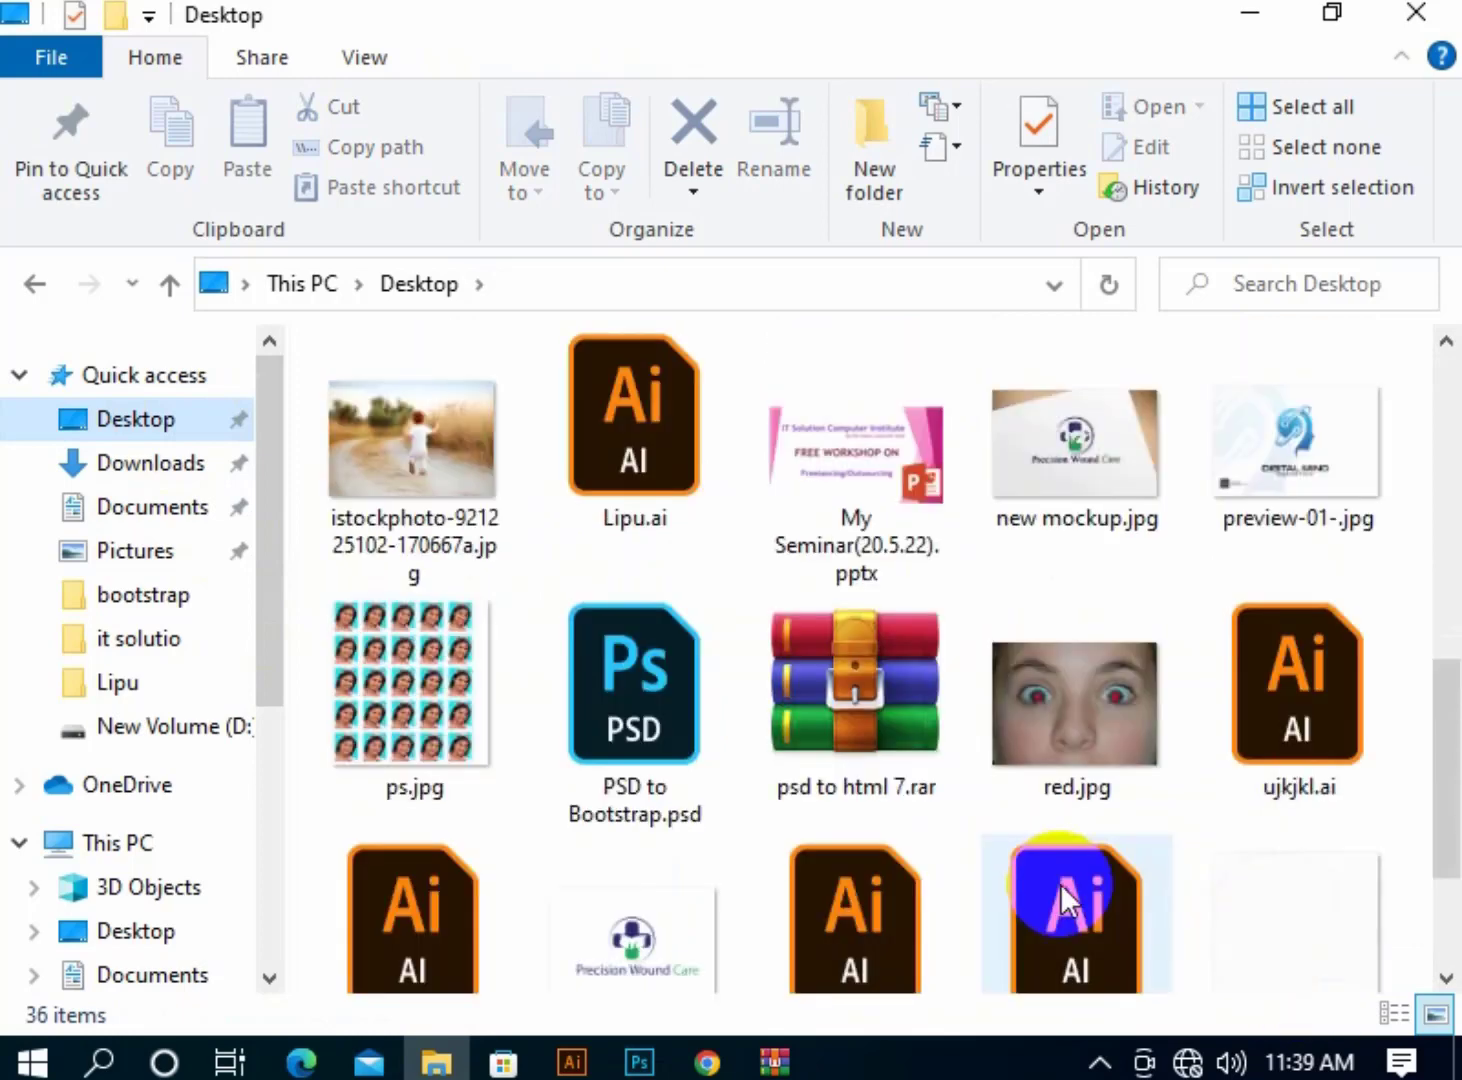
scroll(1063, 893, "up", 5)
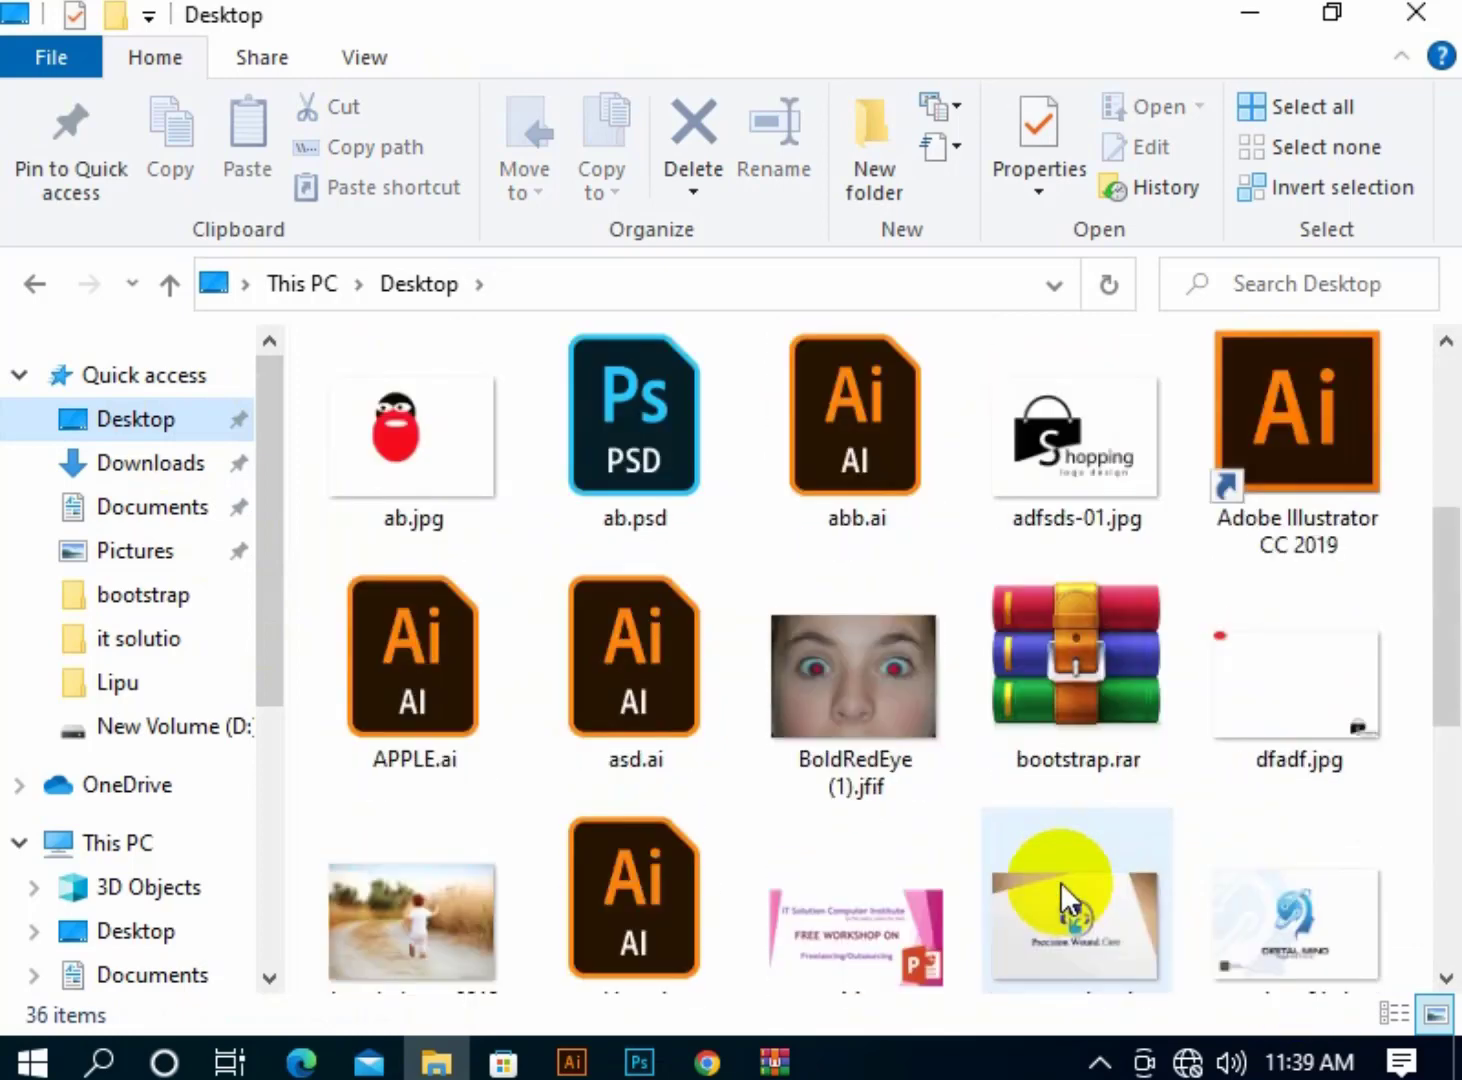
left_click(1046, 426)
left_click_drag(1060, 681, 712, 505)
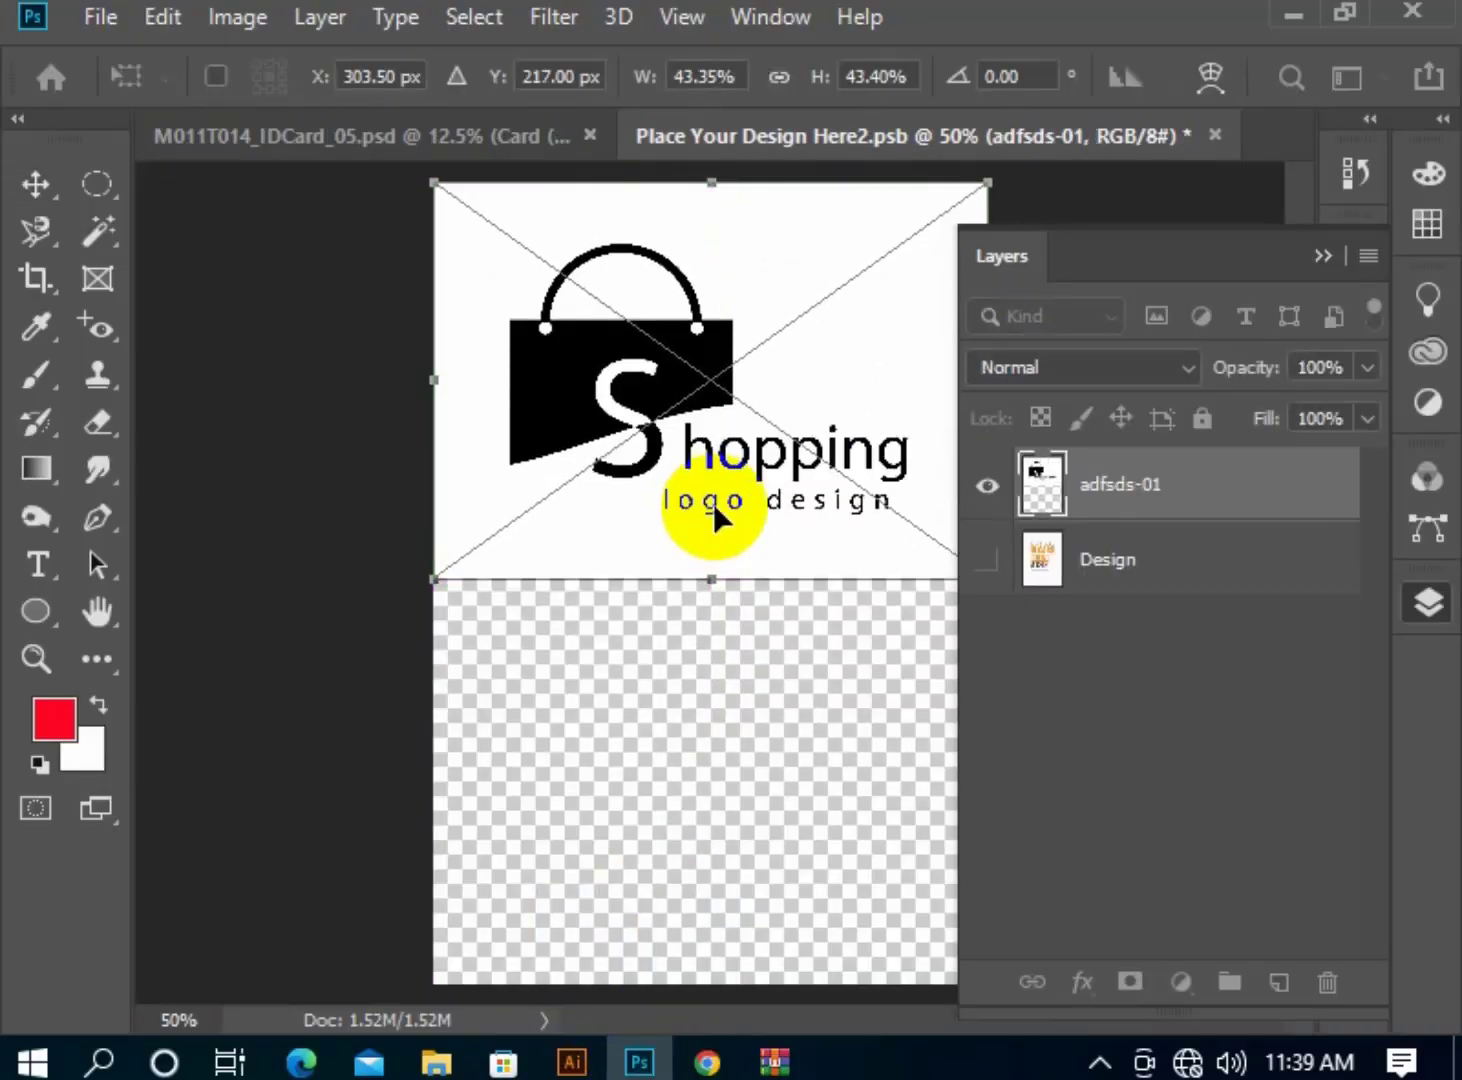
Scale the placed shopping logo to about 53% and position it horizontally centred, slightly above the card's middle.
mouse_move(714, 583)
left_mouse_down()
mouse_move(720, 682)
mouse_move(726, 600)
left_mouse_up()
left_click_drag(734, 470, 743, 484)
left_click_drag(735, 639, 784, 1005)
left_click_drag(751, 877, 781, 845)
left_click_drag(763, 939, 745, 714)
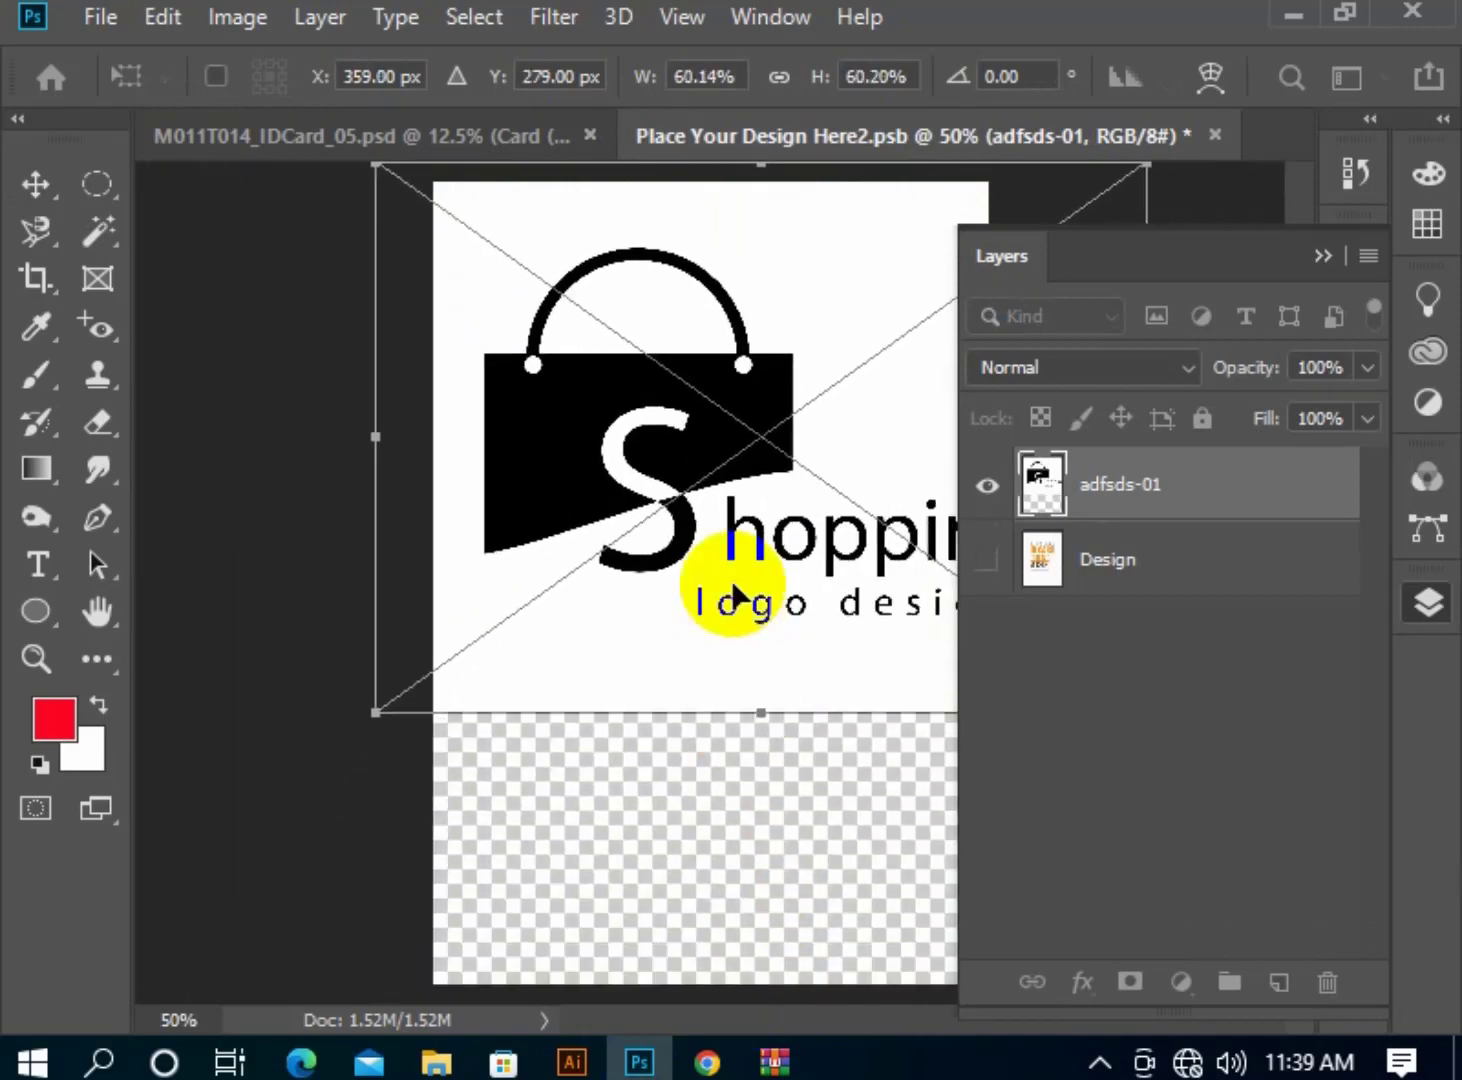
left_click_drag(733, 597, 719, 624)
left_click(1312, 254)
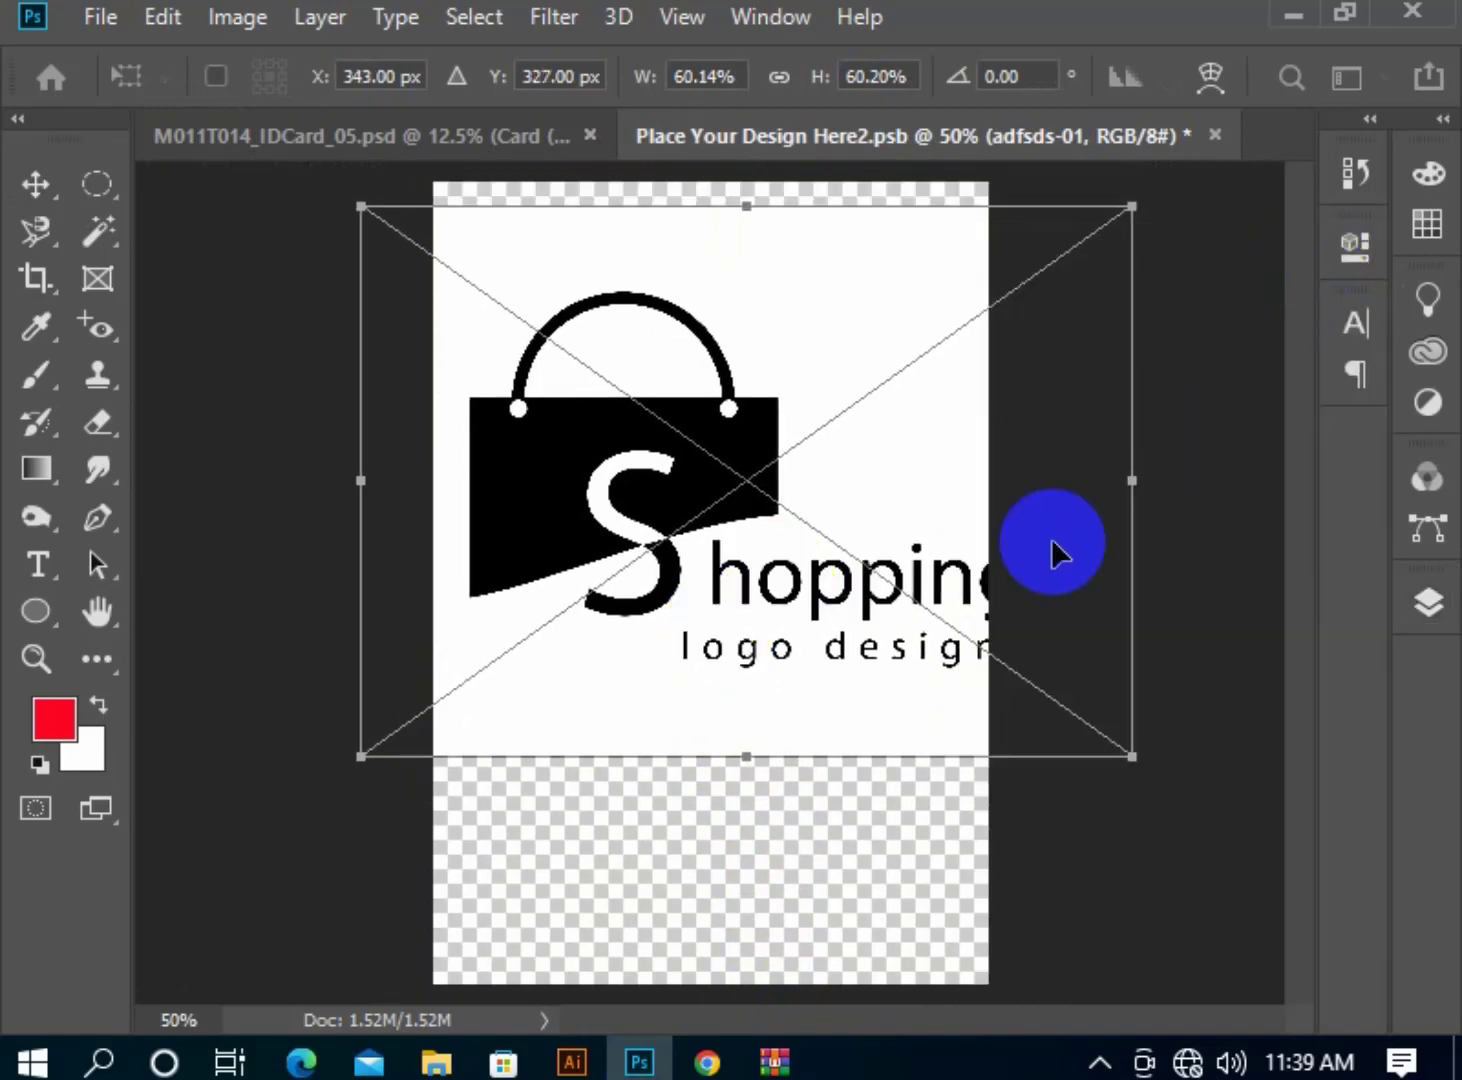
left_click_drag(1132, 756, 1047, 700)
left_click_drag(832, 555, 848, 665)
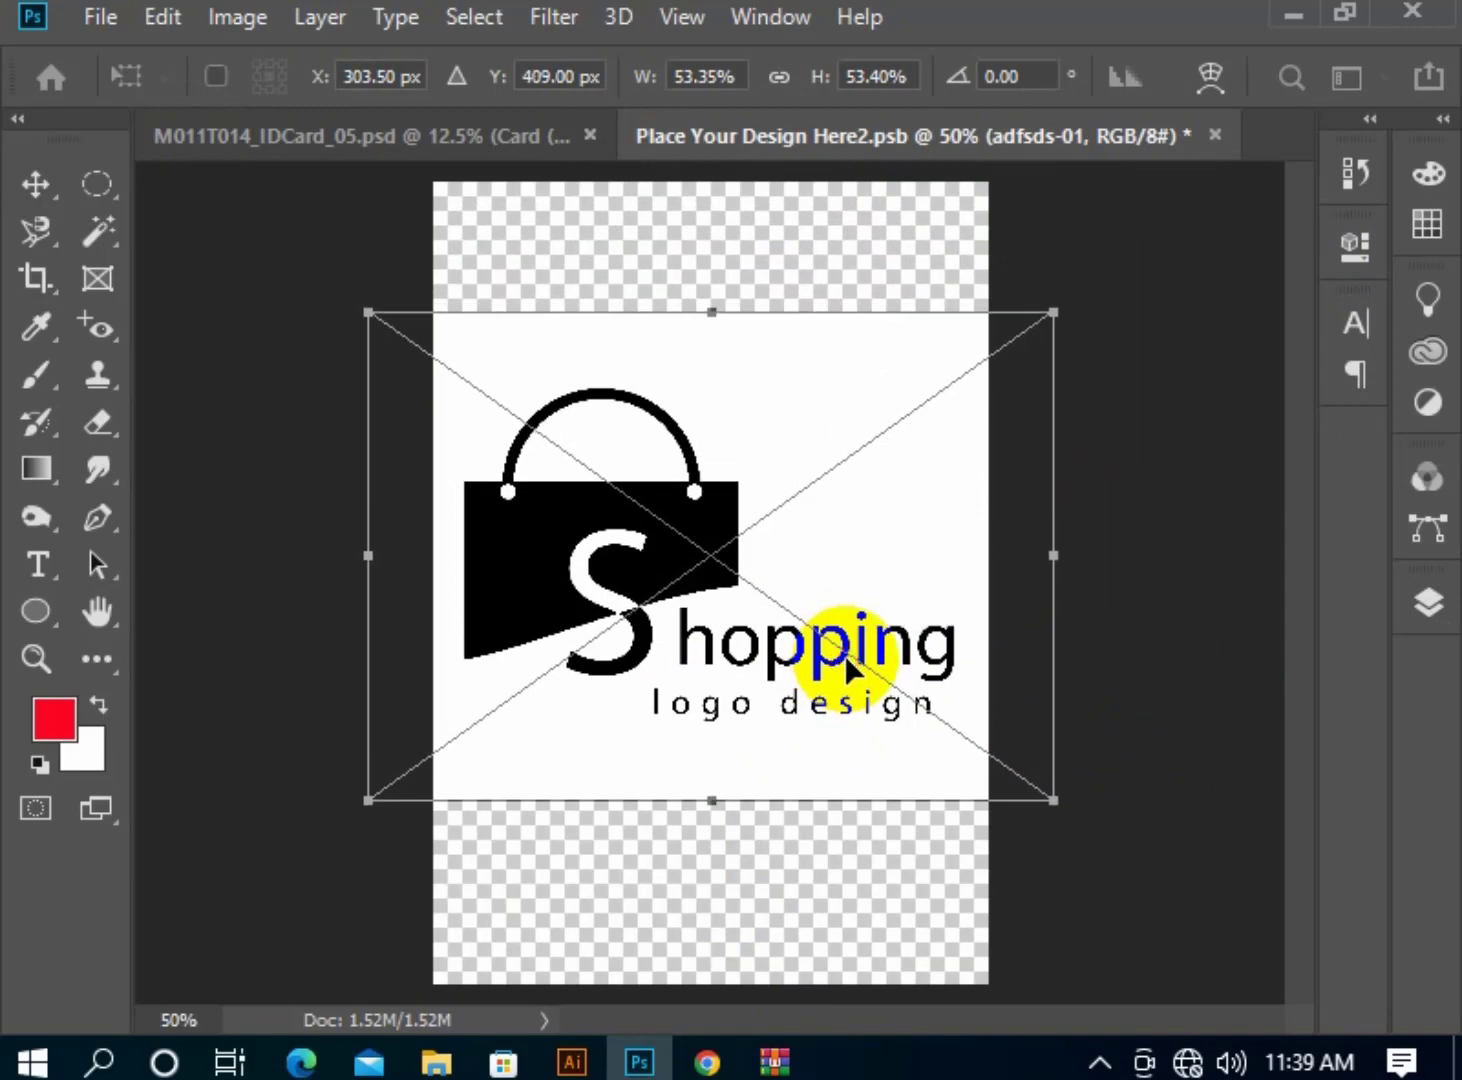
key("Return")
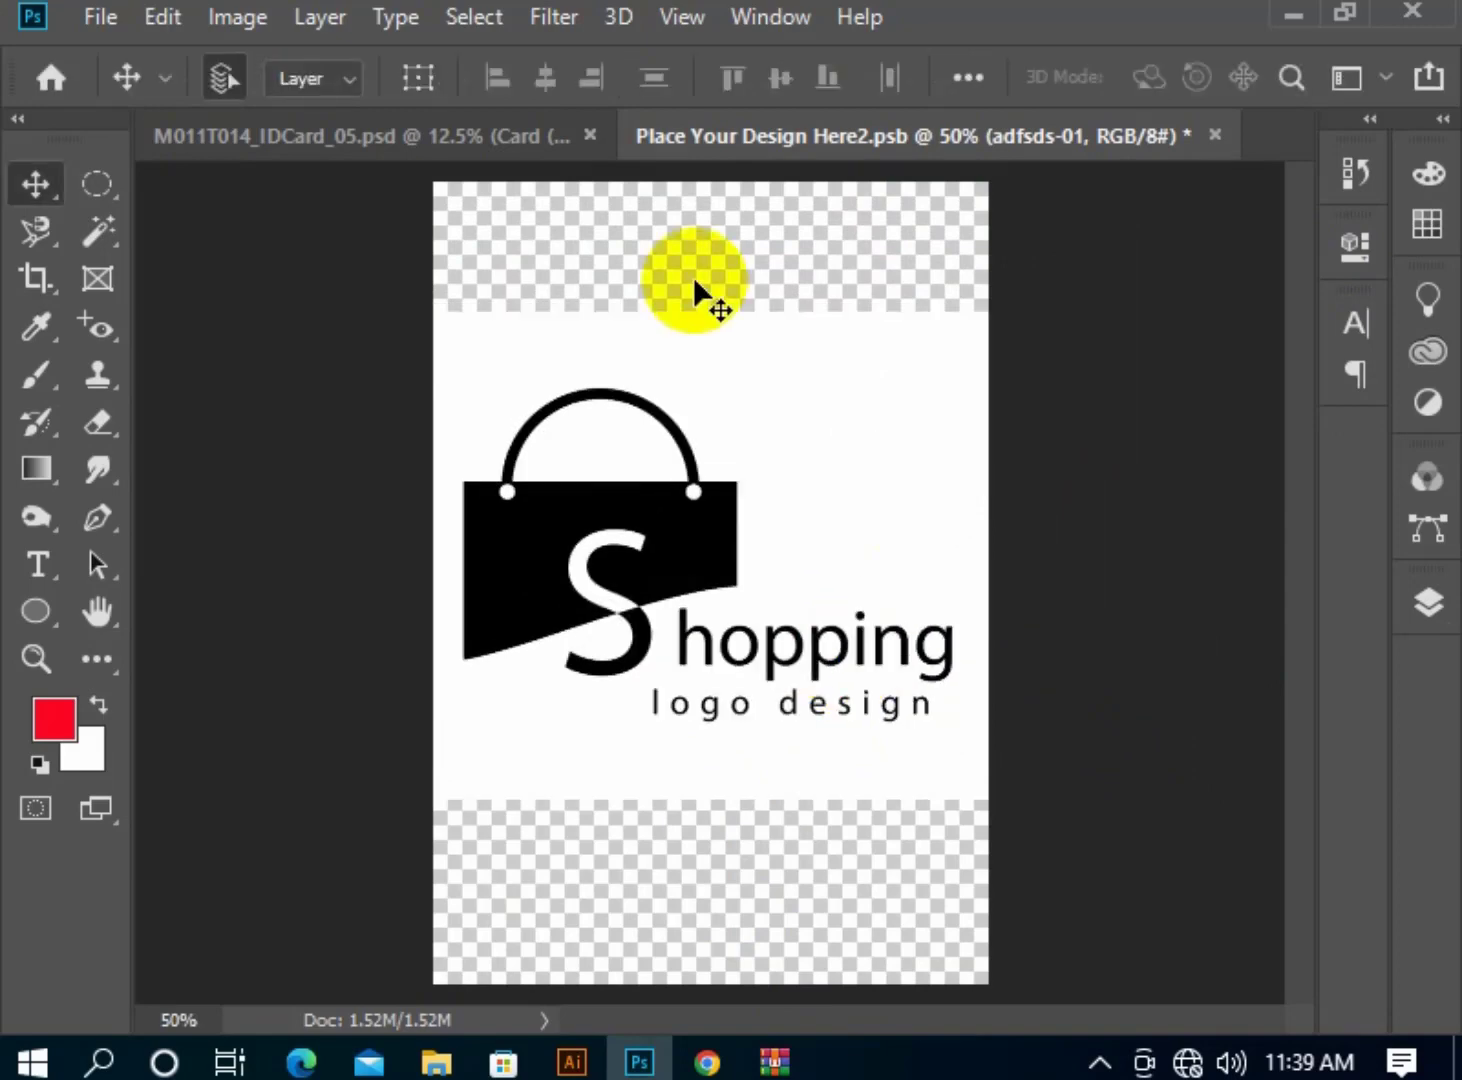
left_click_drag(677, 842, 734, 889)
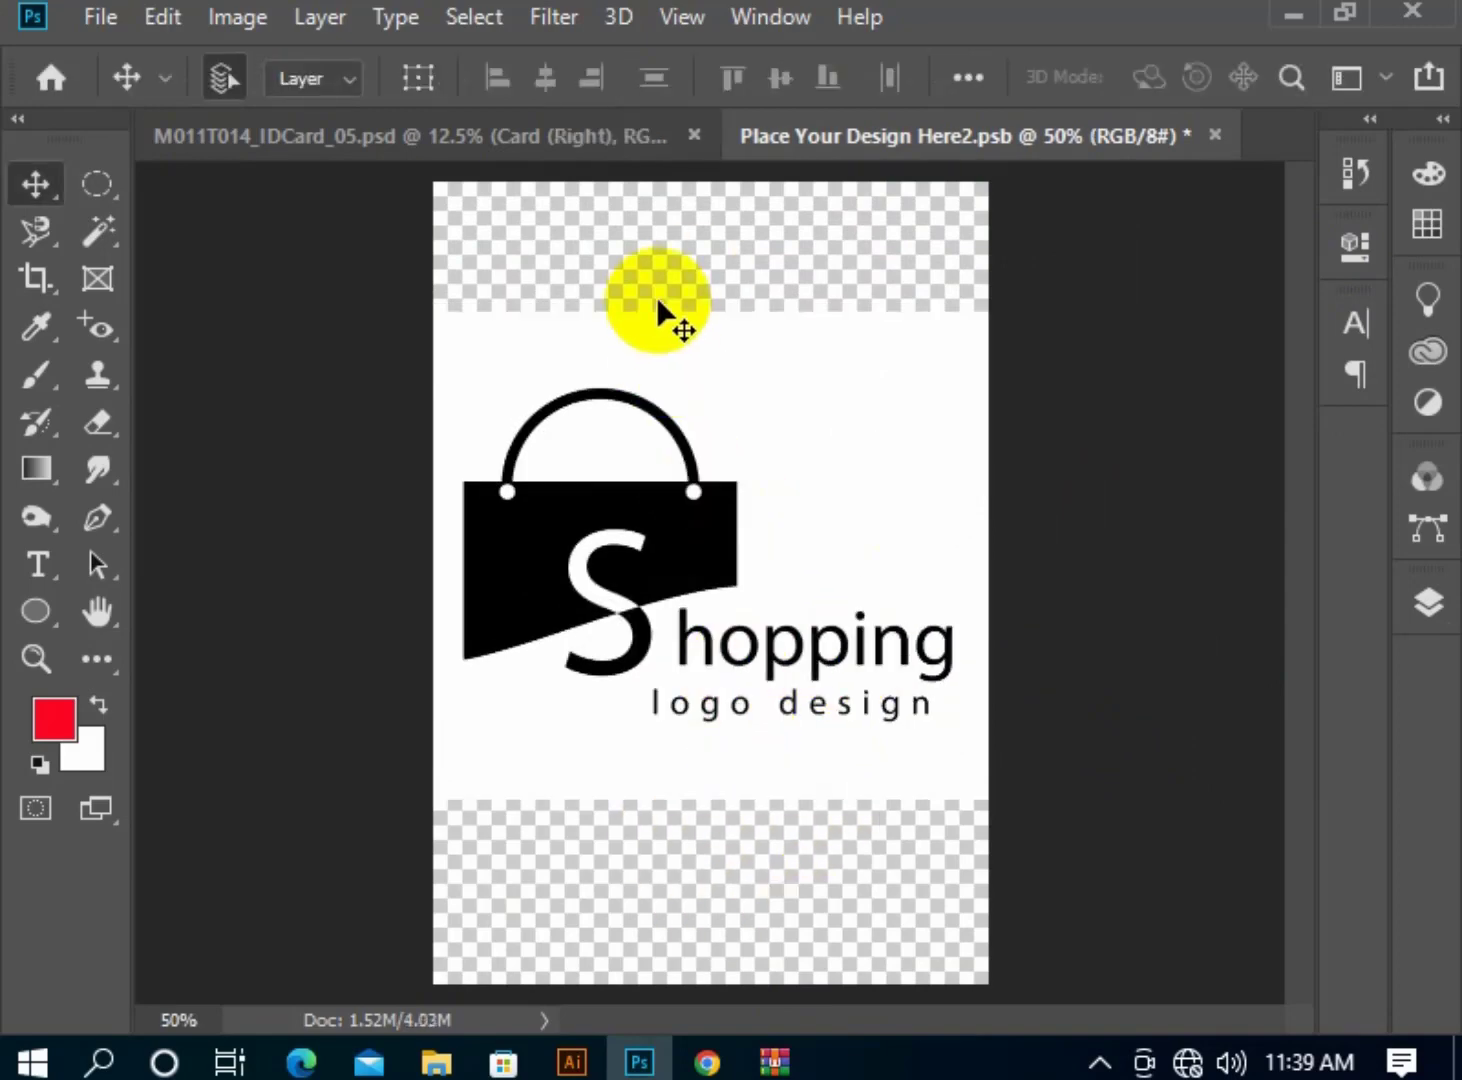
Add a new layer between the adfsds-01 and Design layers and fill it with the white background color.
left_click(1428, 600)
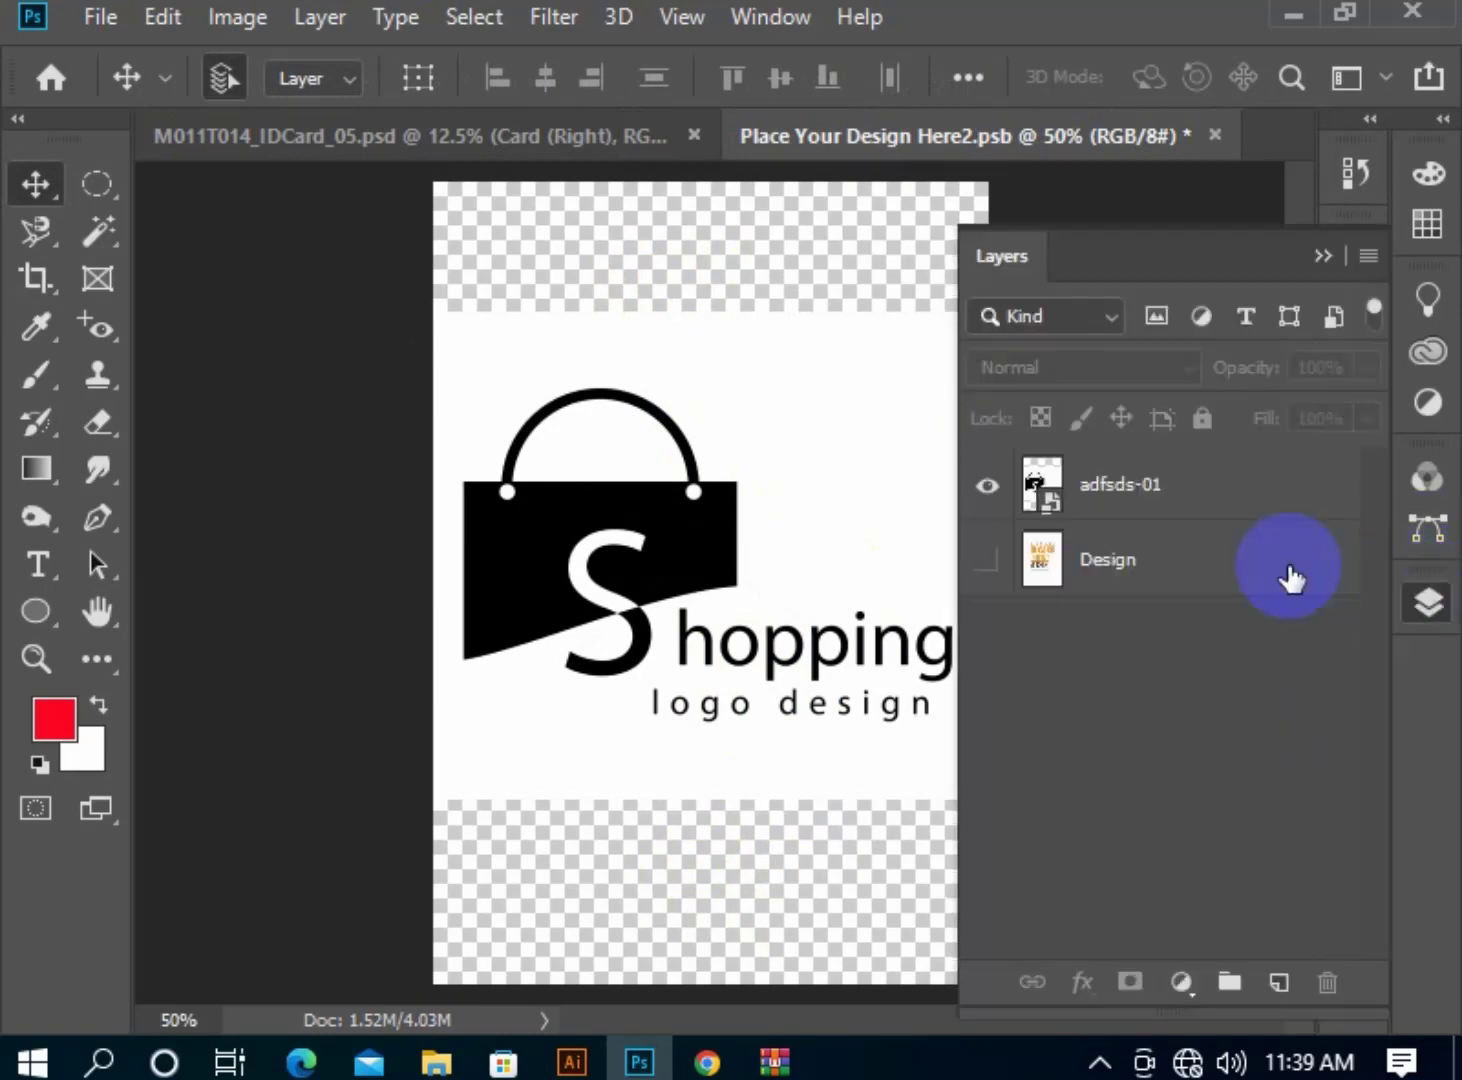
left_click(1188, 512)
left_click(1233, 551)
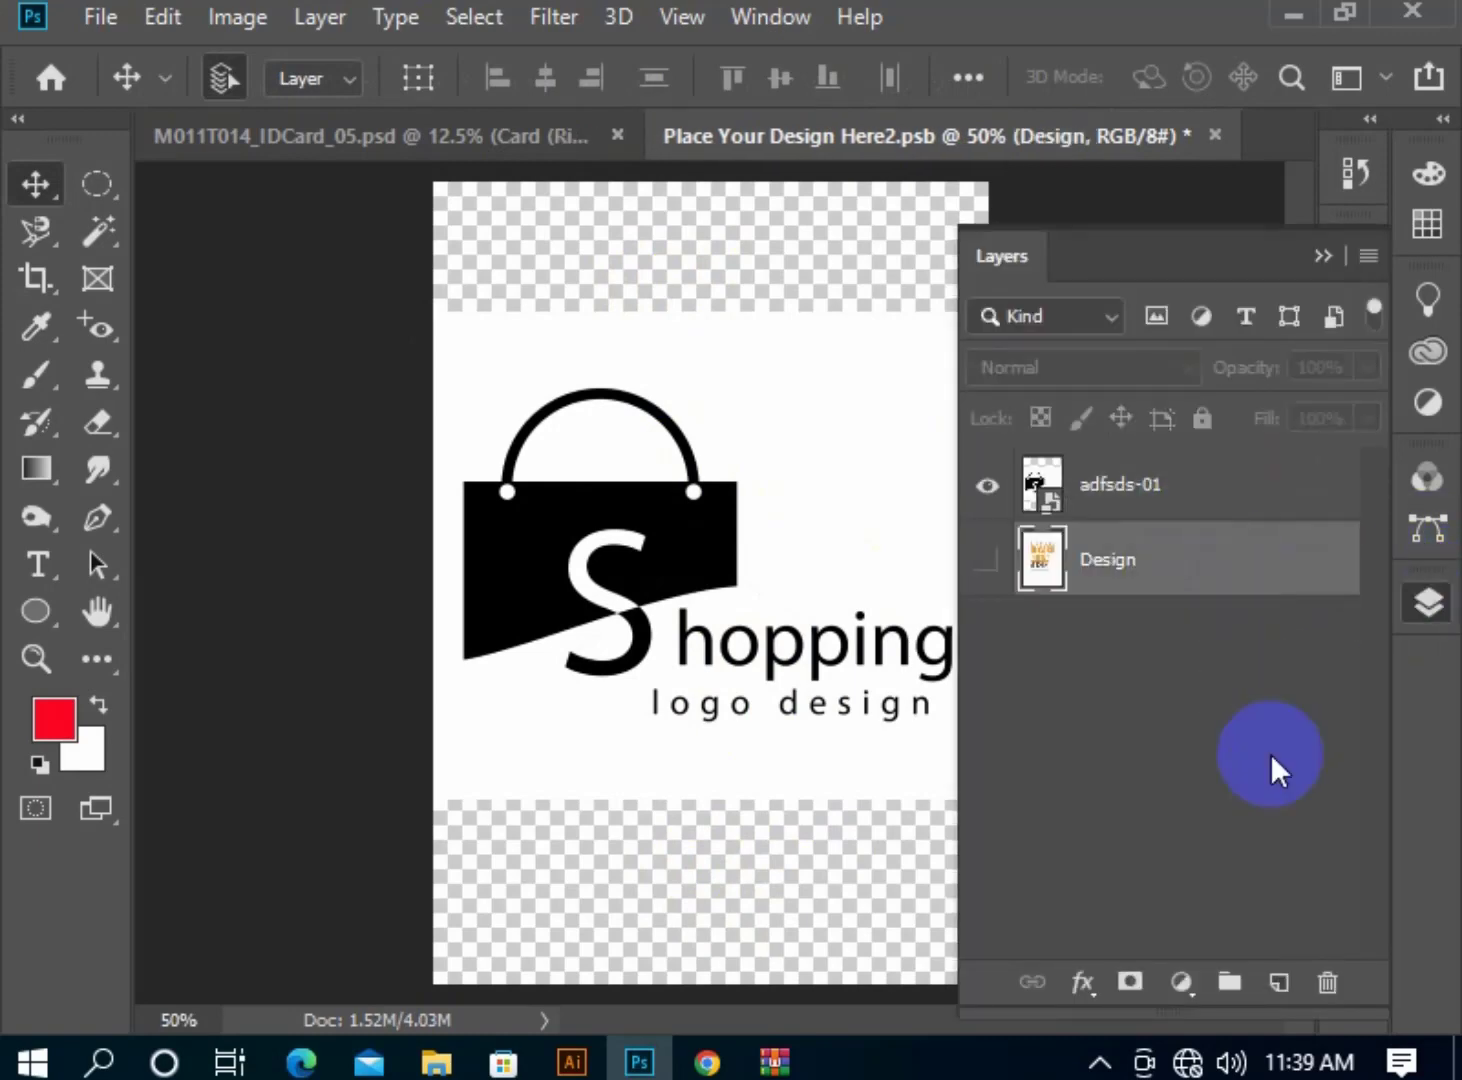
left_click(1280, 982)
left_click(705, 640)
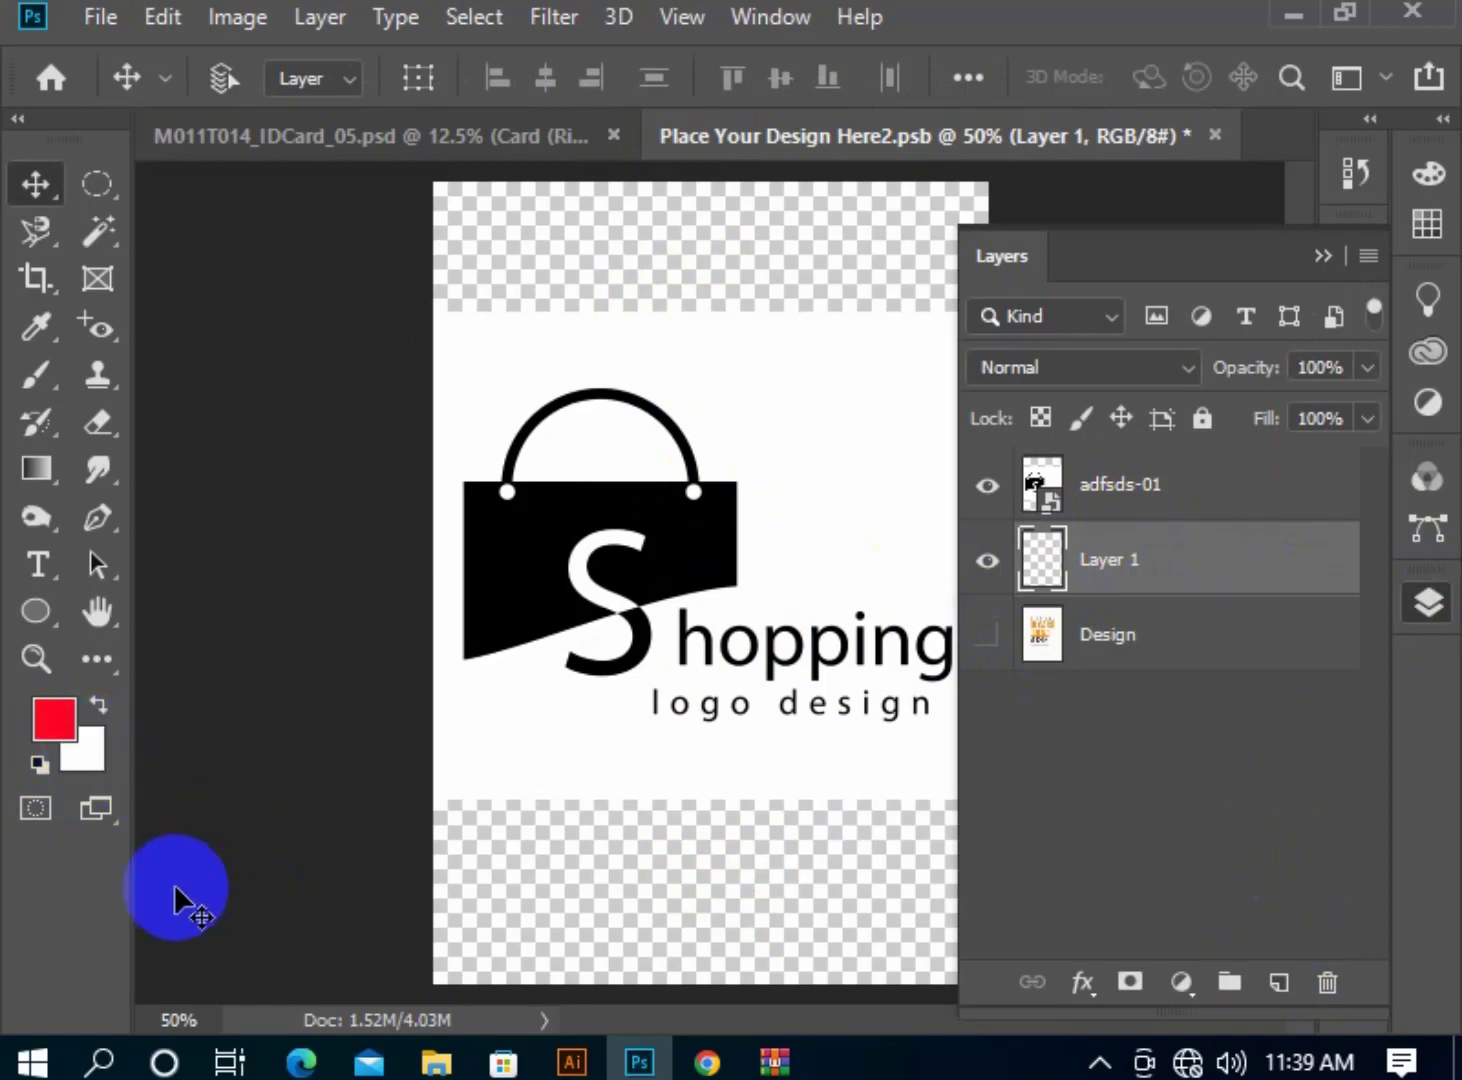
key("ctrl+BackSpace")
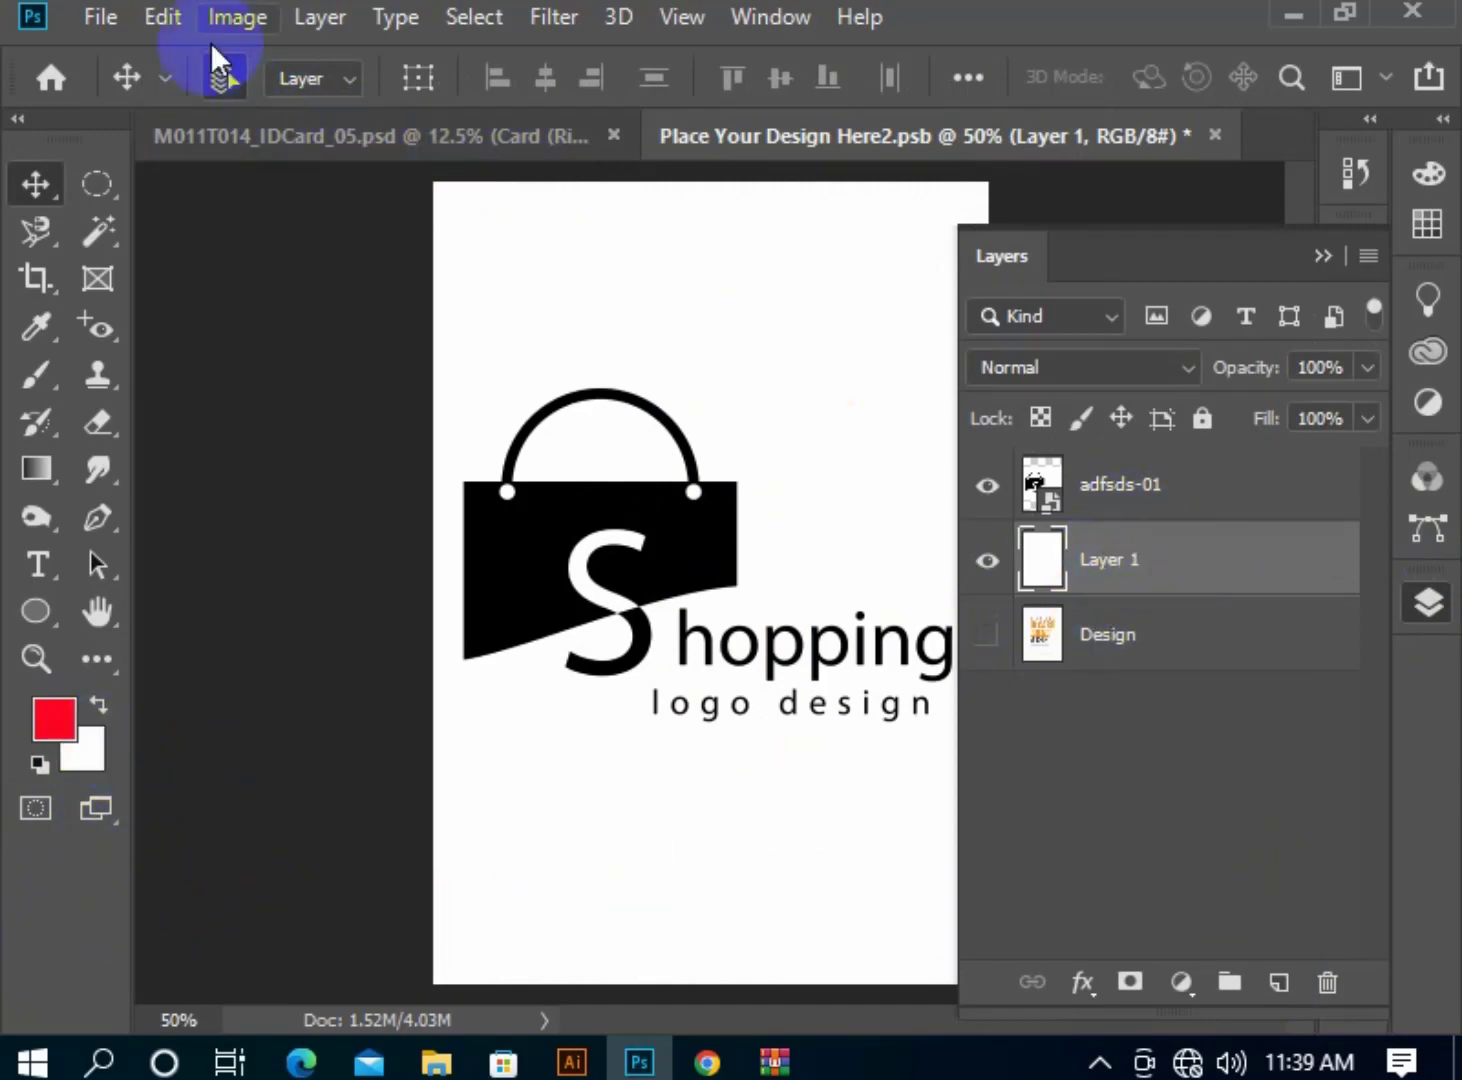
Save Place Your Design Here2.psb and return to M011T014_IDCard_05.psd to view the updated card.
left_click(115, 14)
left_click(287, 350)
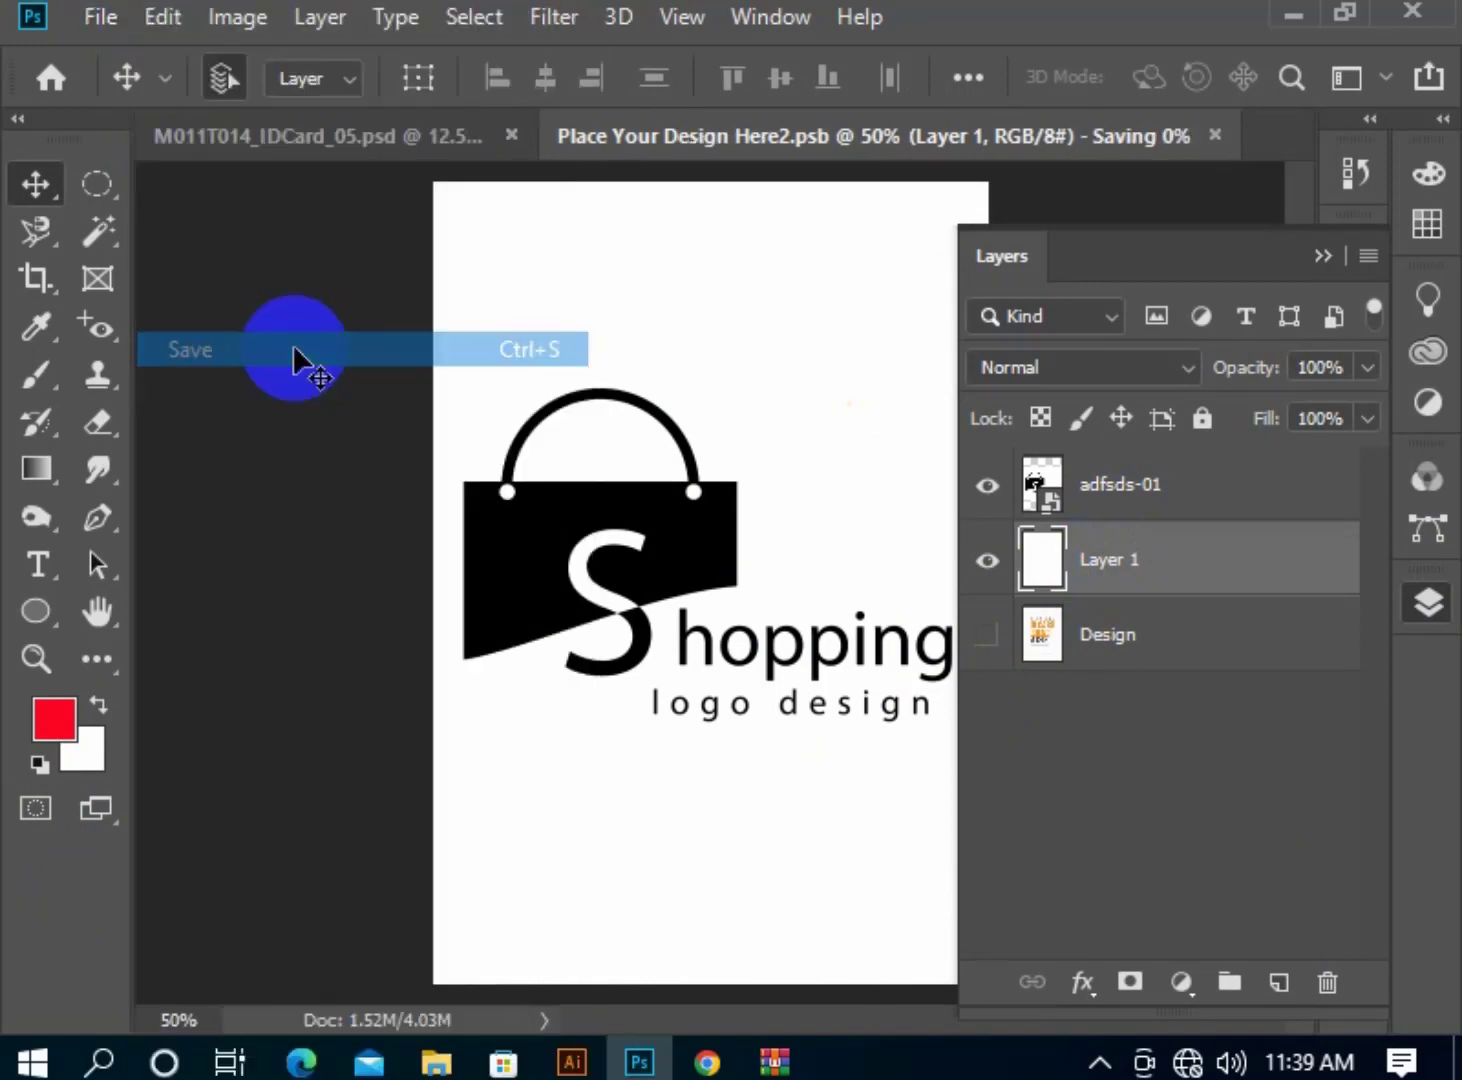
left_click(391, 145)
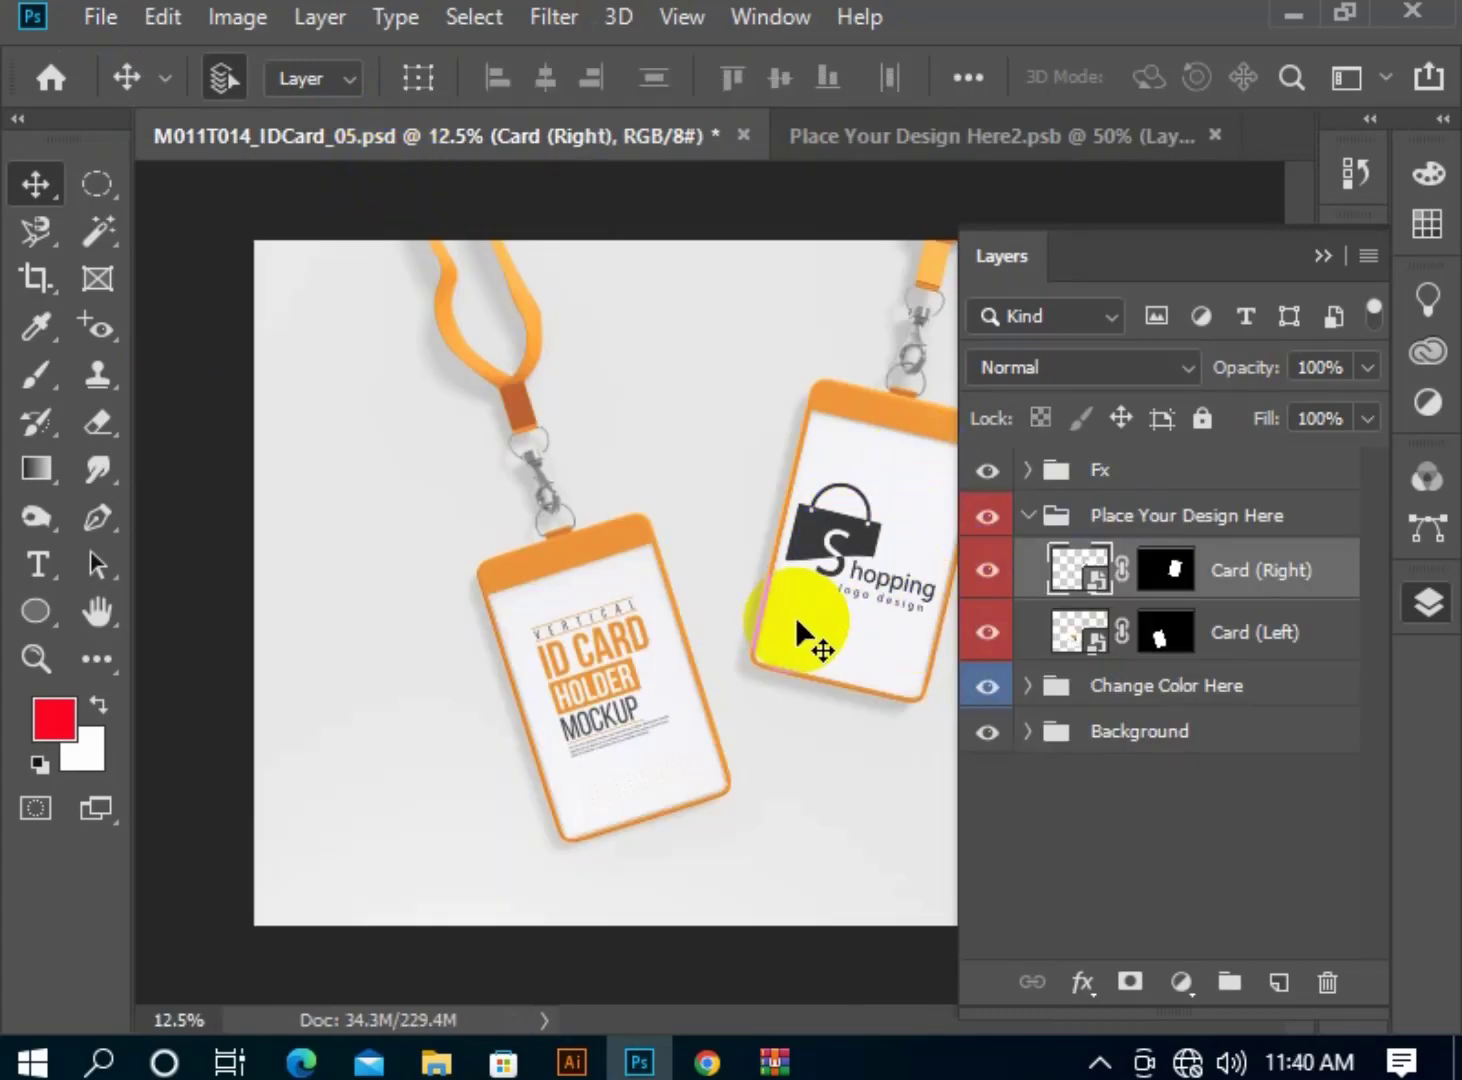
Open the Card (Left) smart object and place Untitled-1-01.jpg from the Desktop folder into it, slightly enlarged.
double_click(1097, 639)
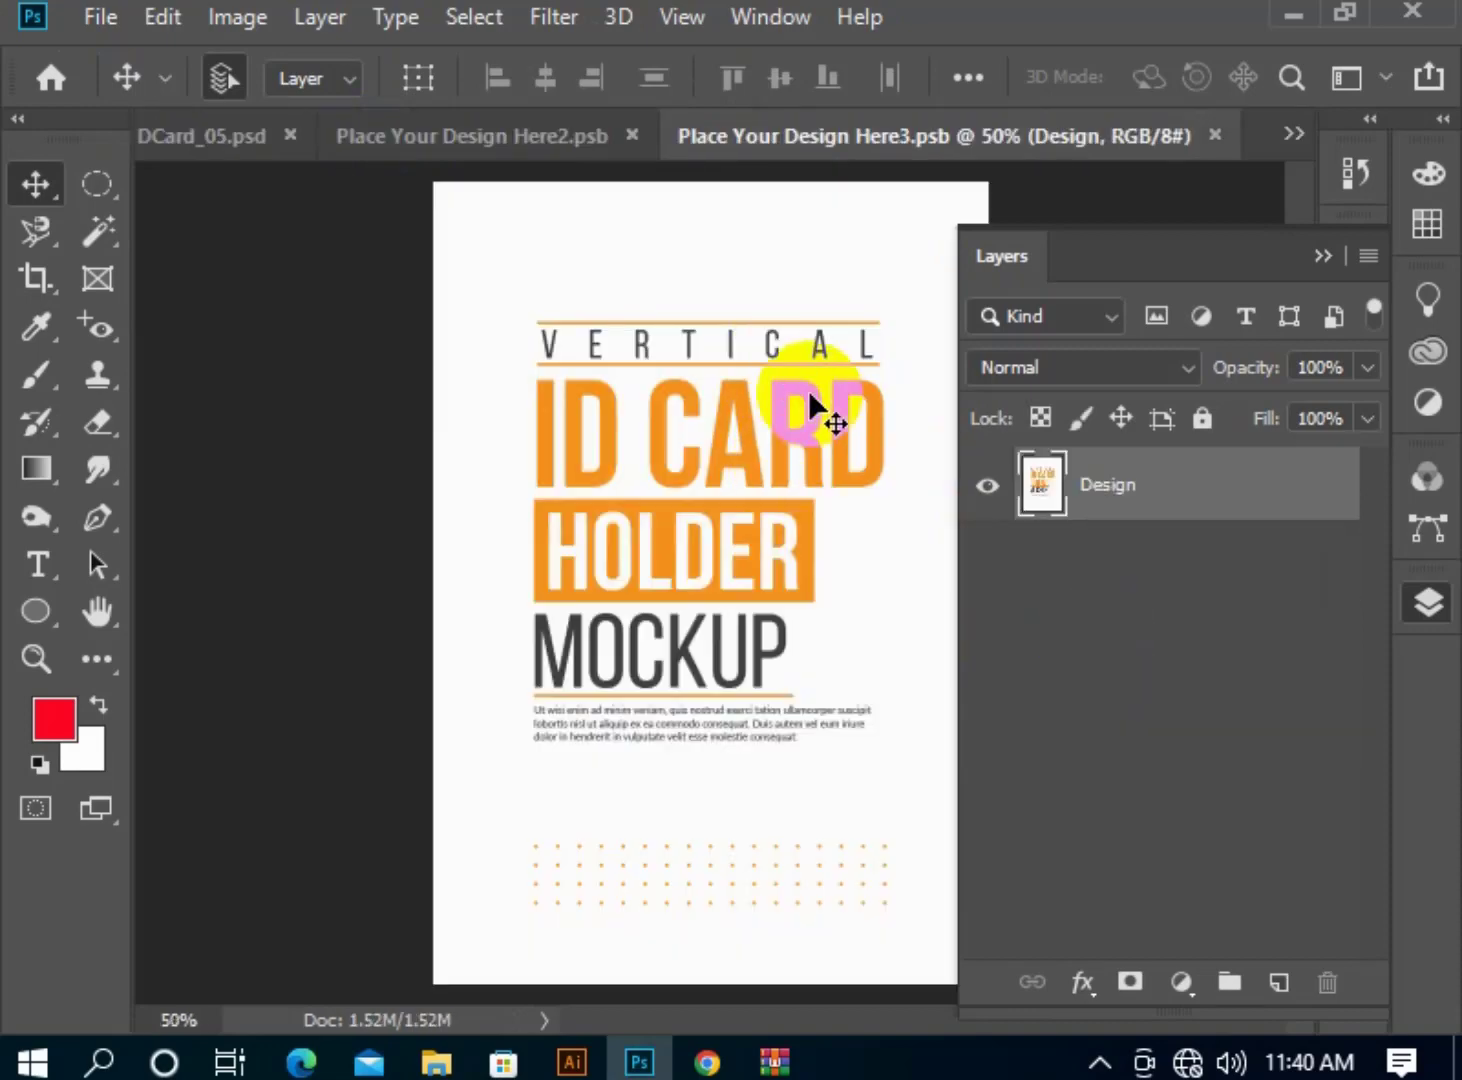
left_click(436, 1062)
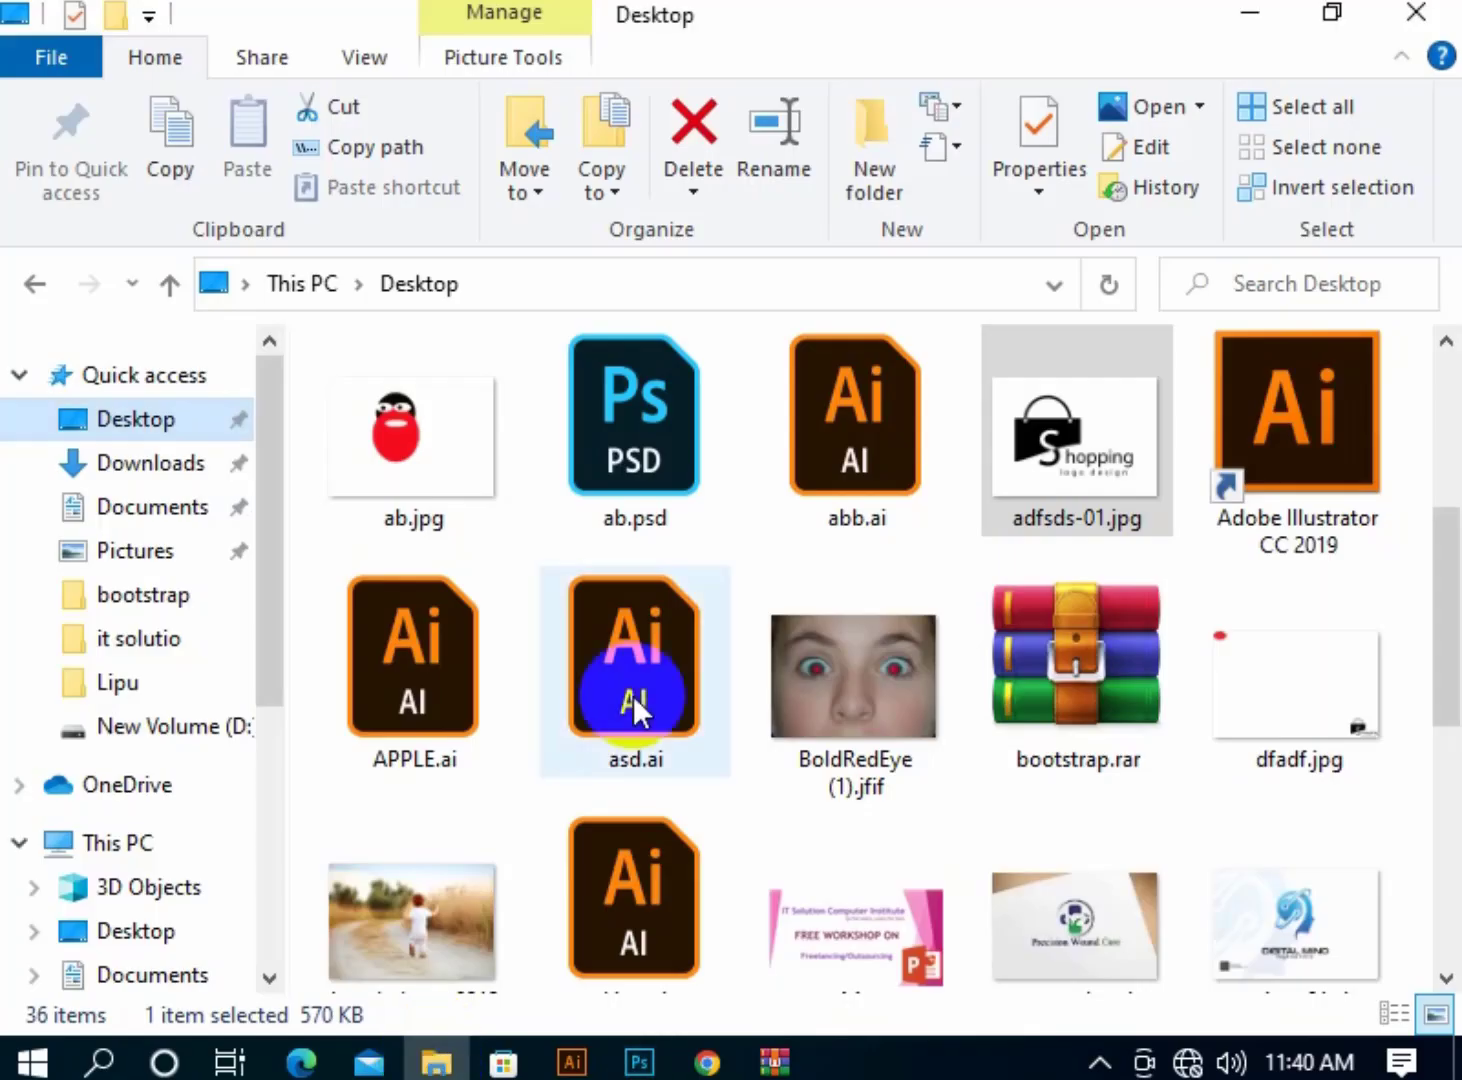
scroll(1093, 933, "down", 5)
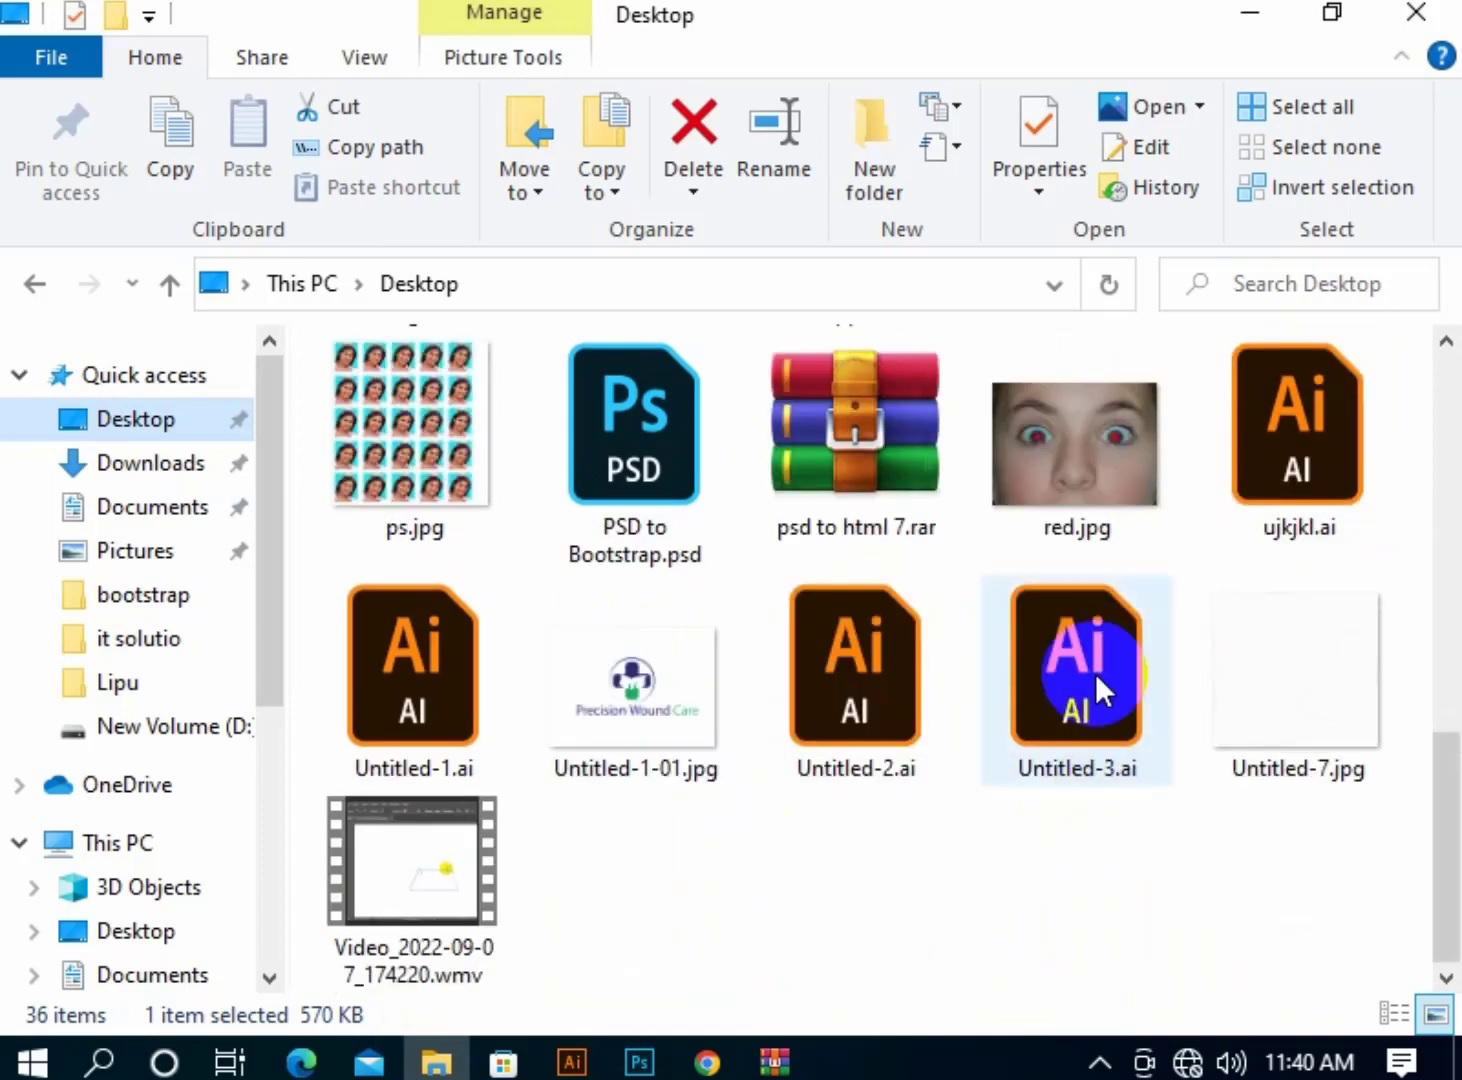
left_click_drag(661, 709, 728, 858)
left_click_drag(763, 675, 762, 673)
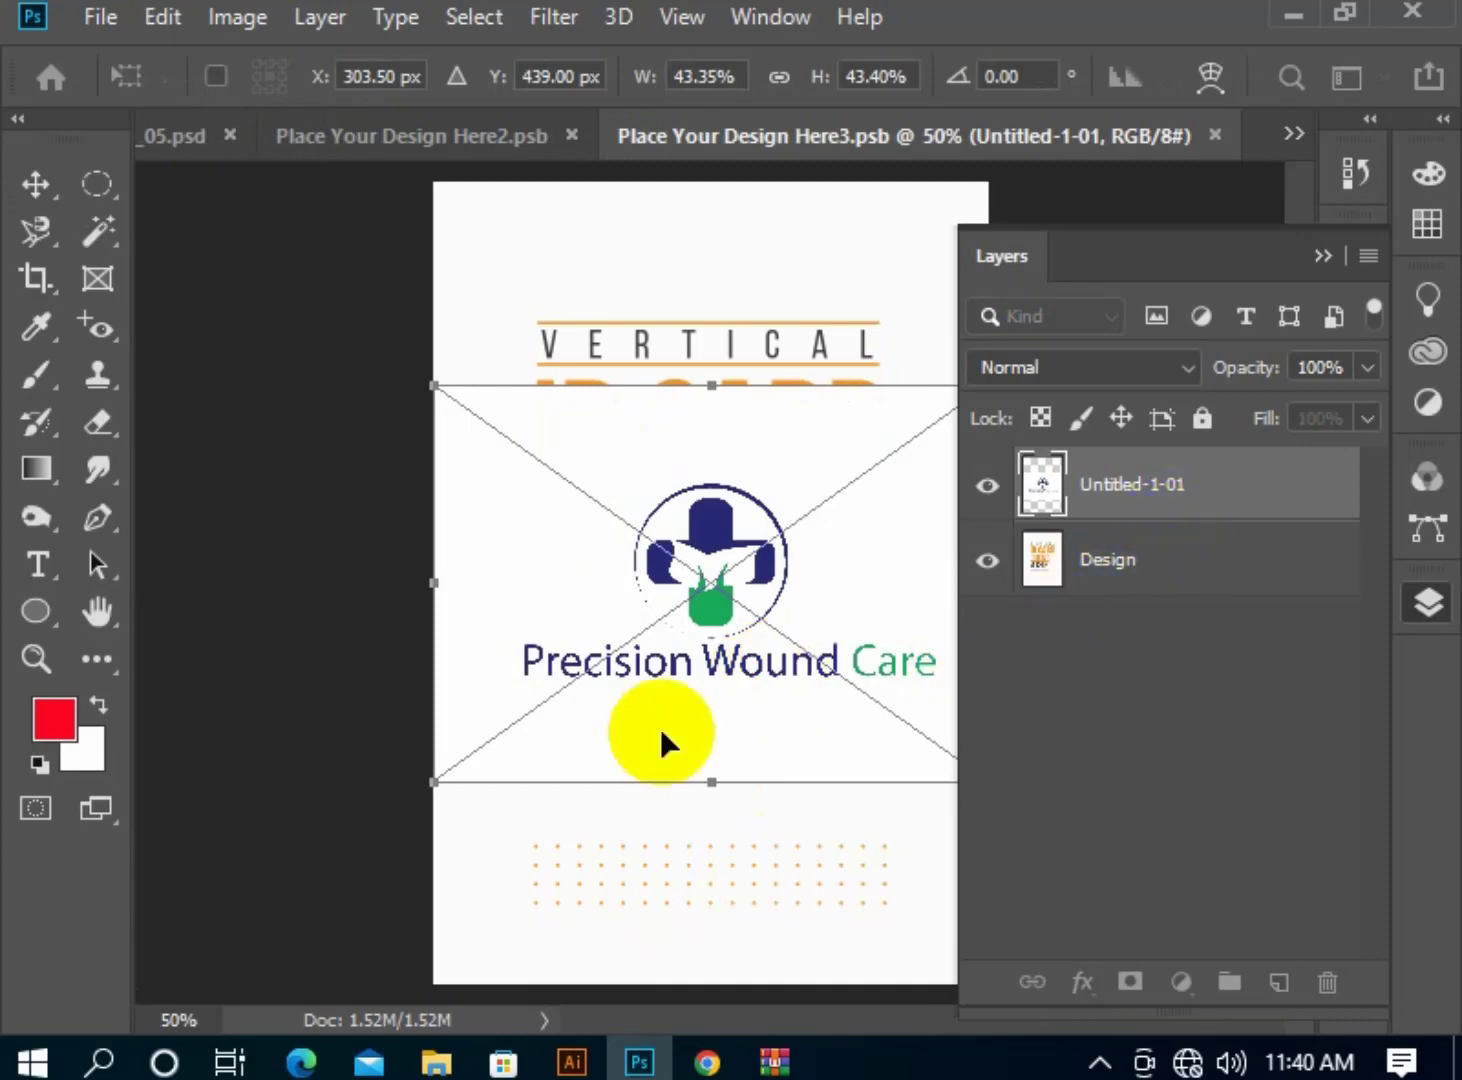
mouse_move(711, 782)
left_mouse_down()
mouse_move(704, 852)
mouse_move(706, 755)
left_mouse_up()
key("Return")
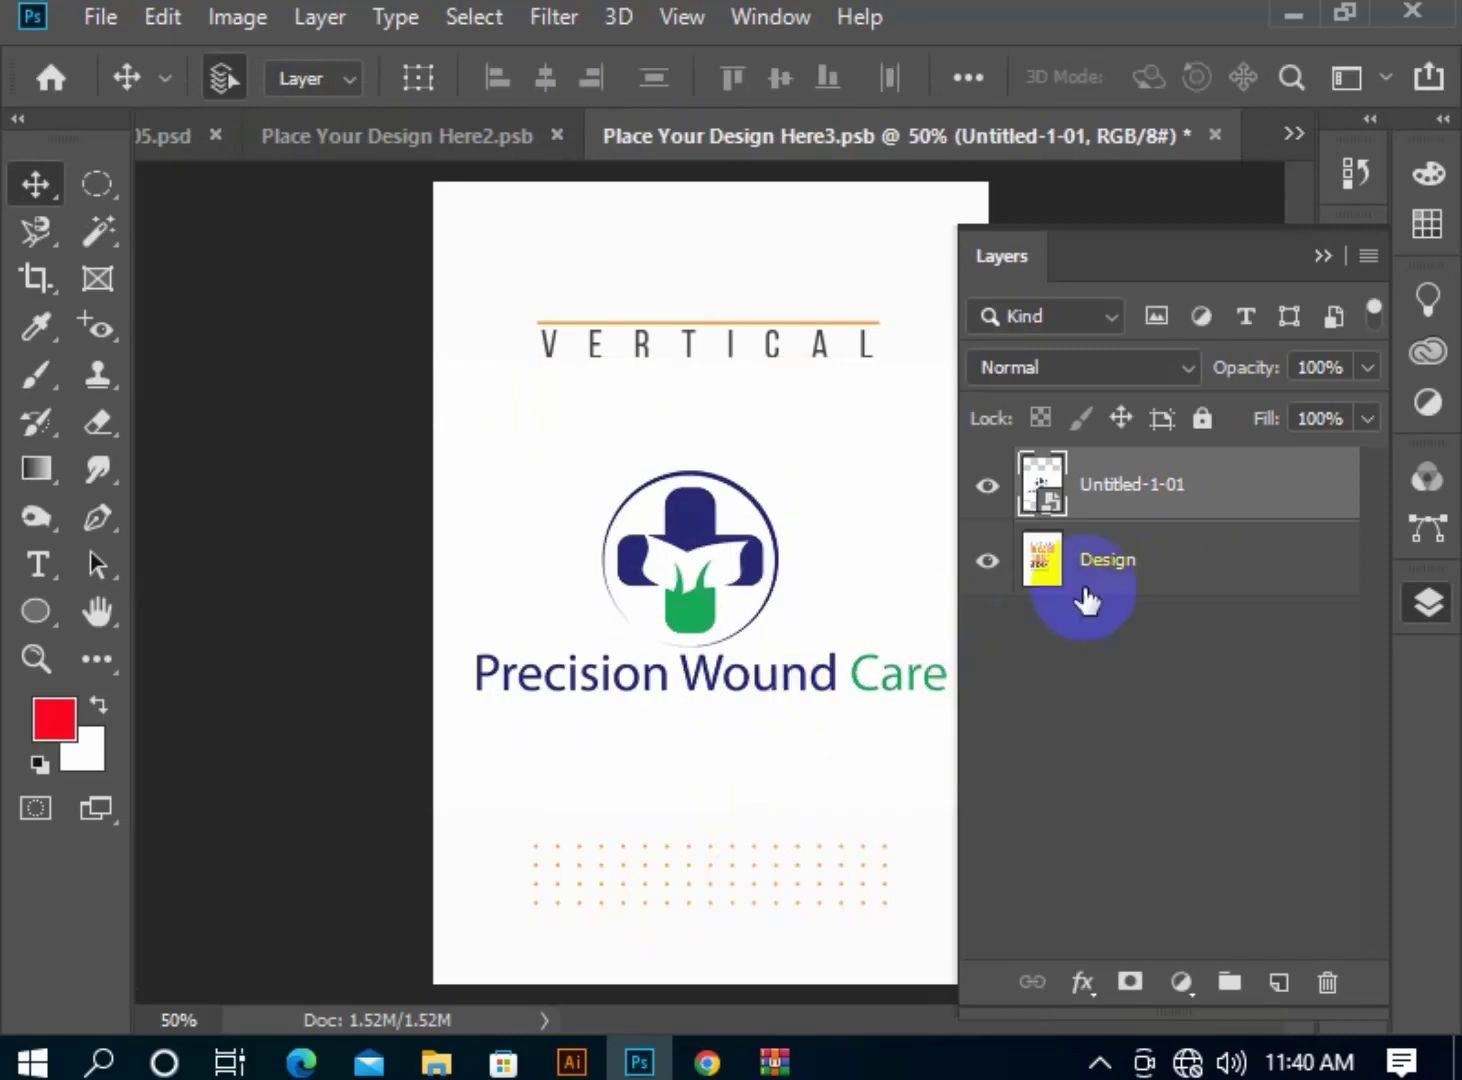
Add a new layer directly above the Design layer, below the Precision Wound Care logo, and fill it with white.
left_click(1085, 585)
left_click(1278, 983)
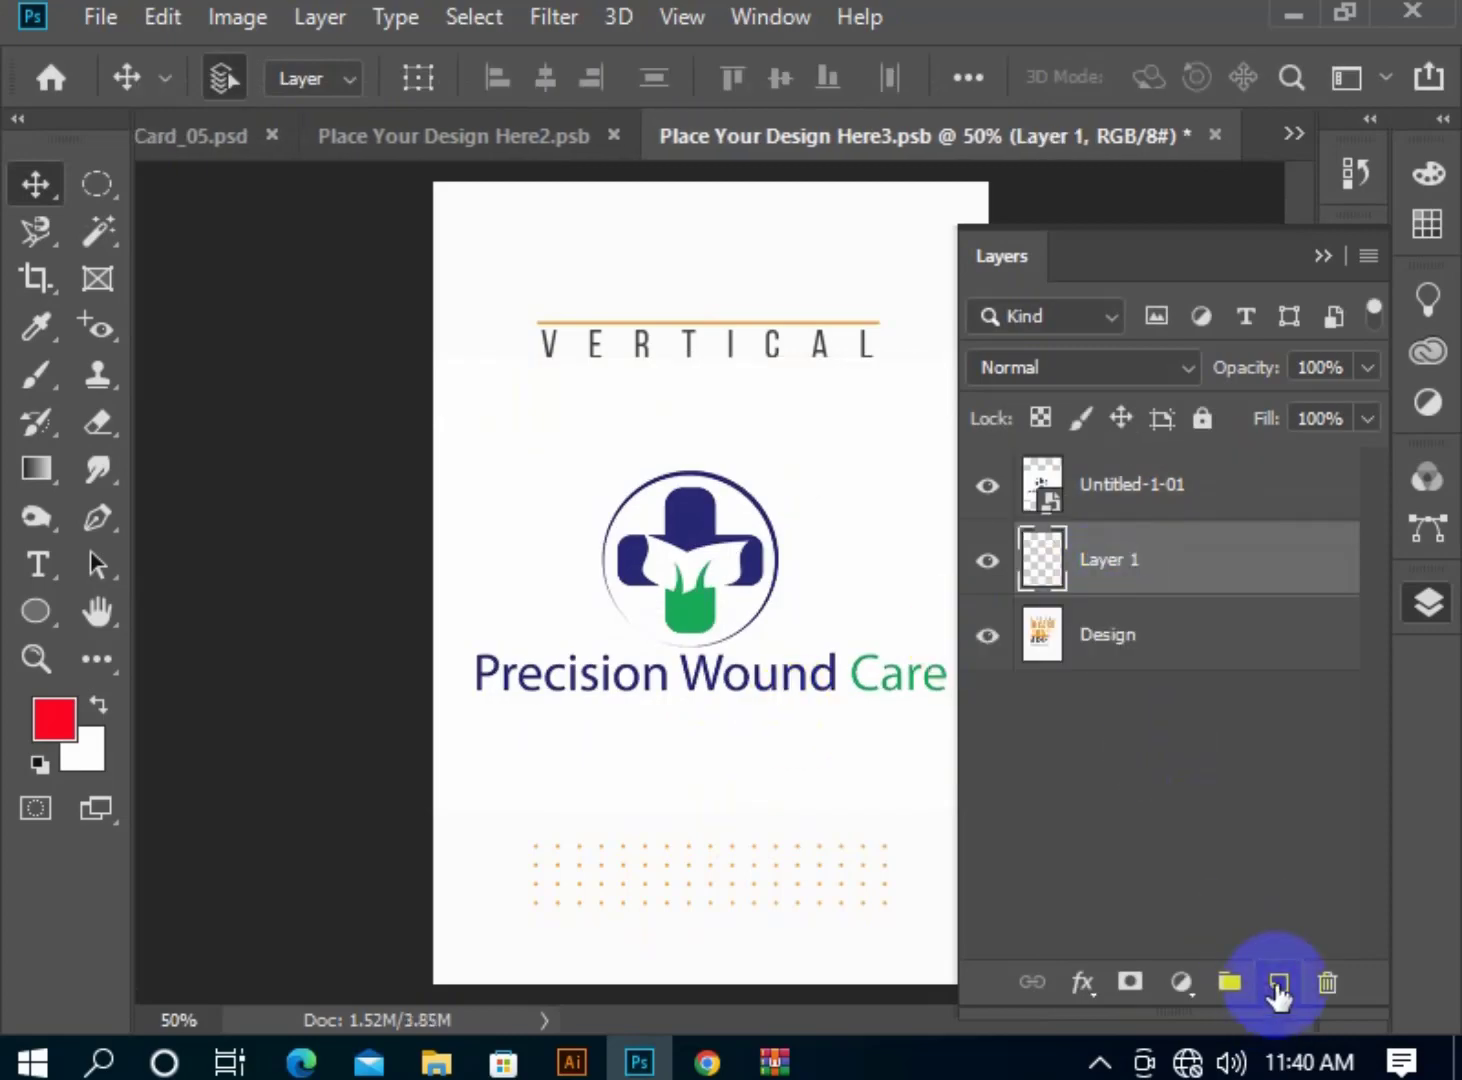
key("ctrl+BackSpace")
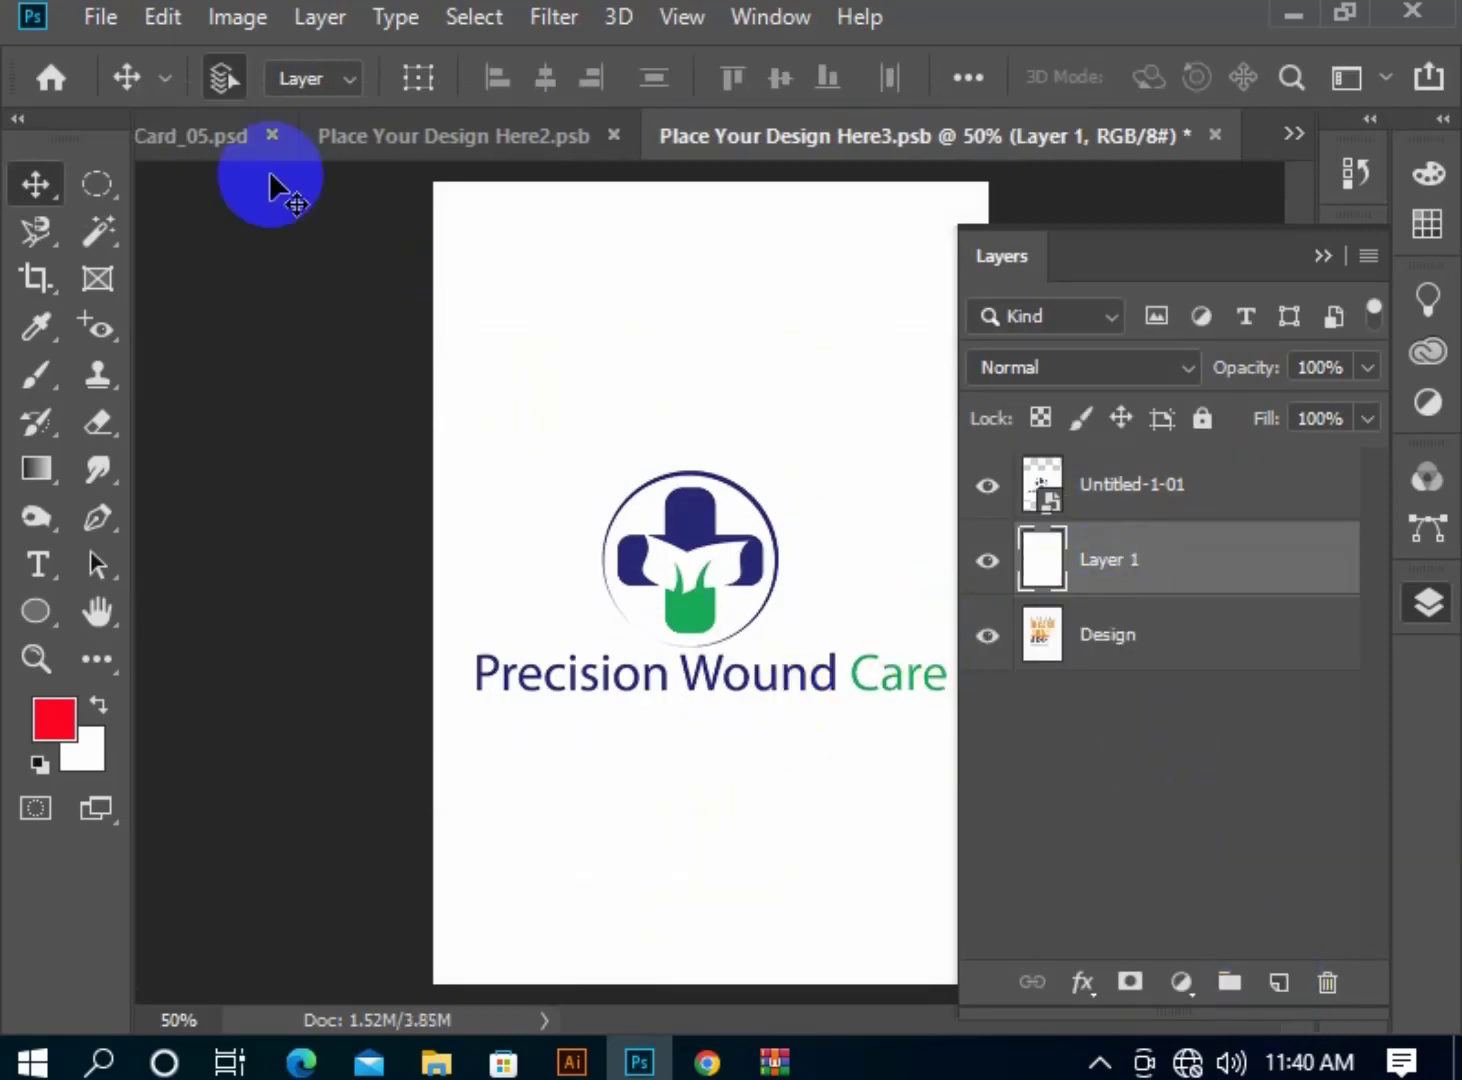
Save Place Your Design Here3.psb and return to M011T014_IDCard_05.psd to view both cards.
left_click(92, 21)
left_click(272, 344)
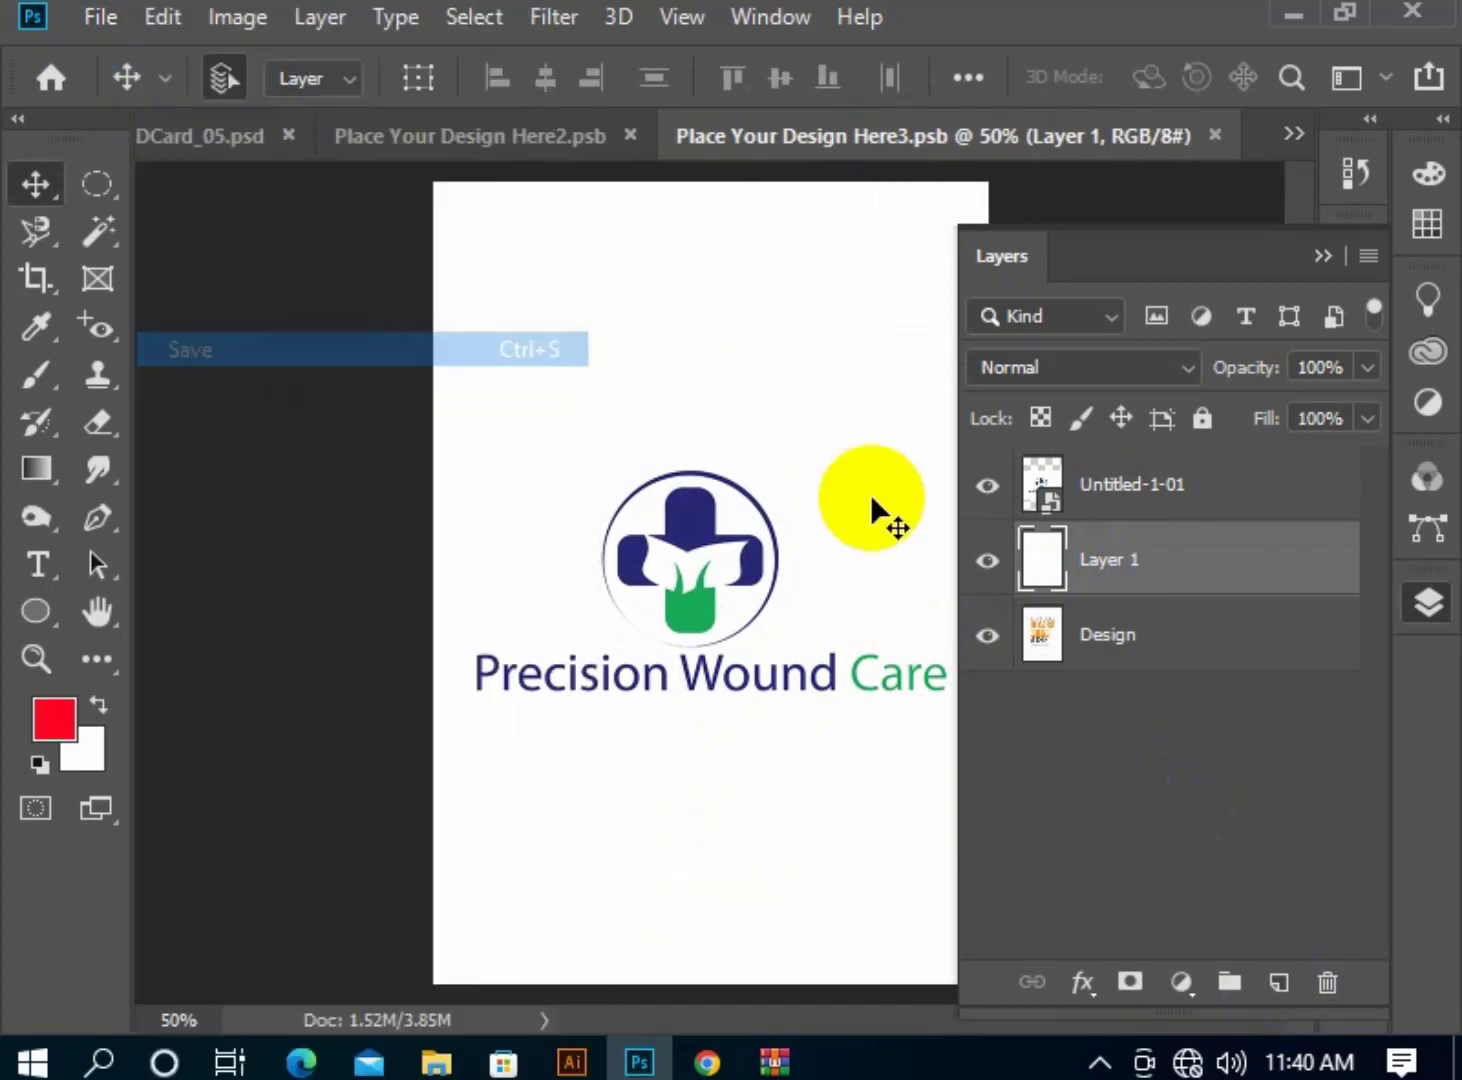
left_click(1157, 586)
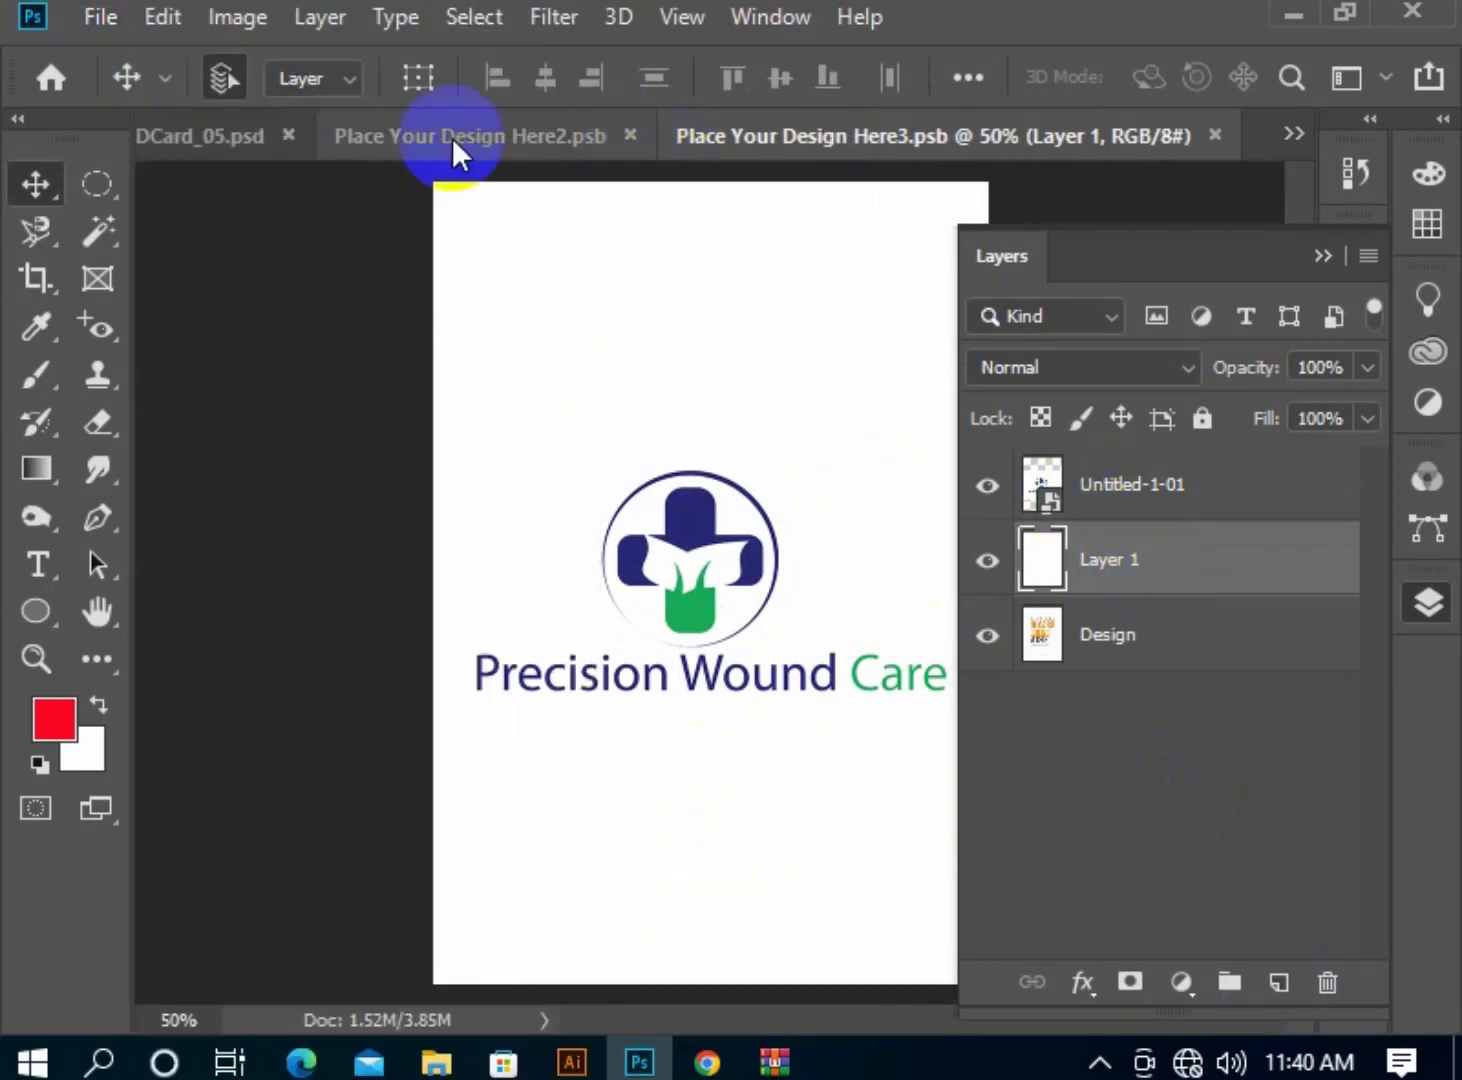
left_click(220, 146)
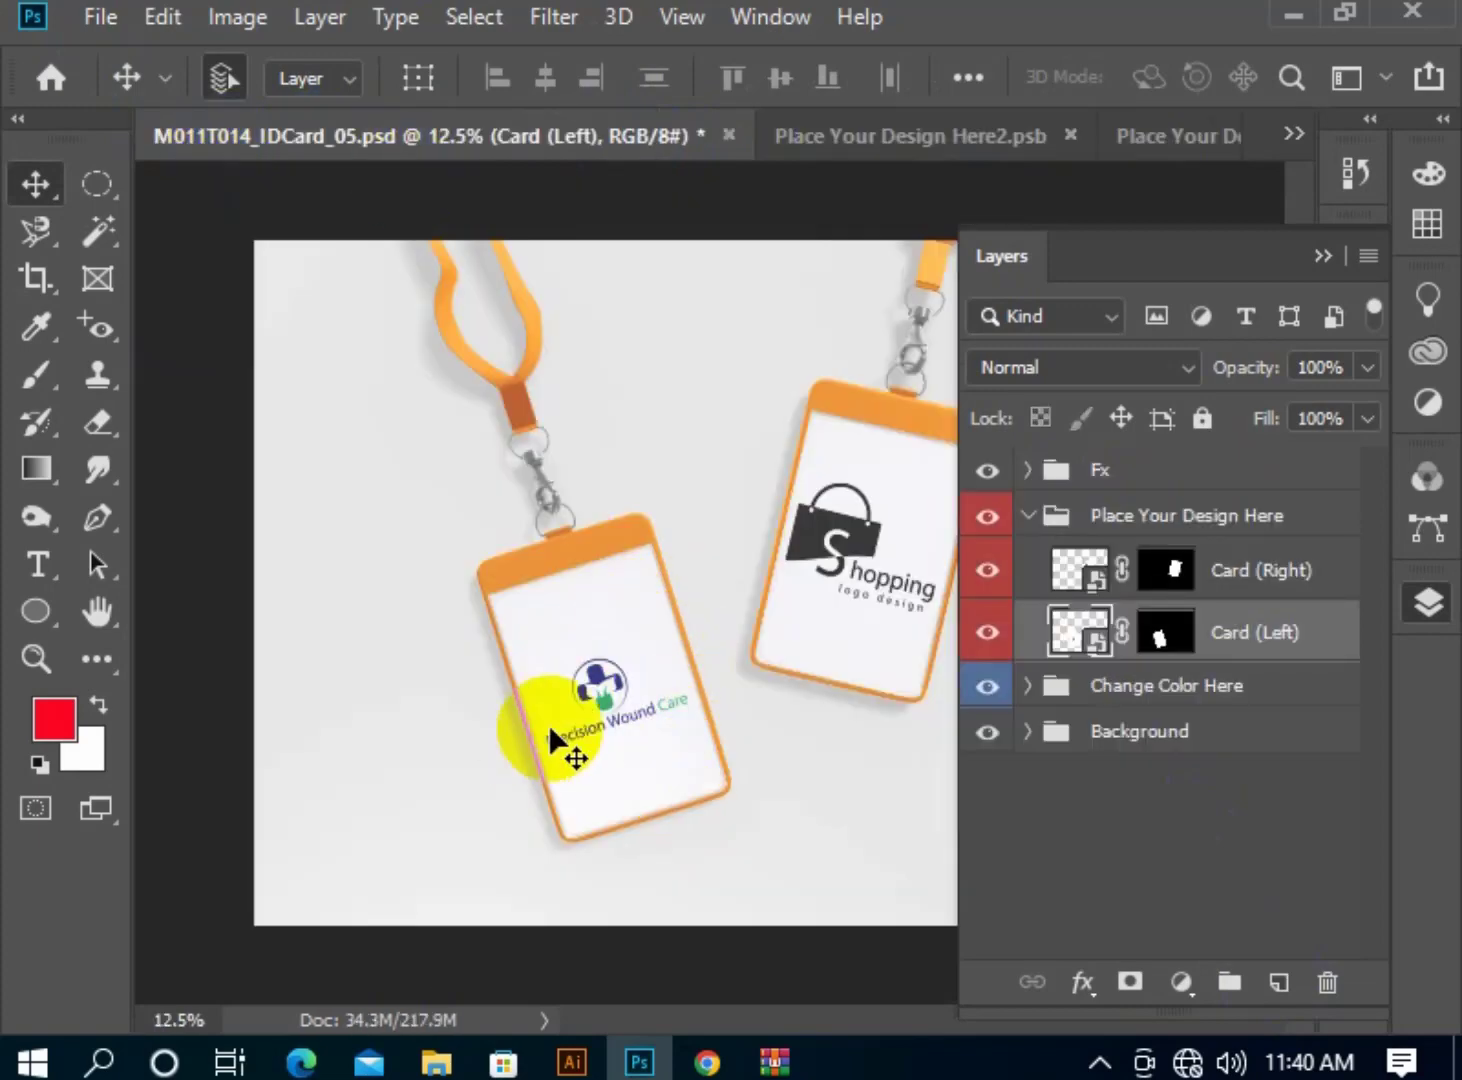
Compare the shopping logo artwork in Place Your Design Here2.psb with the cards in M011T014_IDCard_05.psd.
left_click(832, 137)
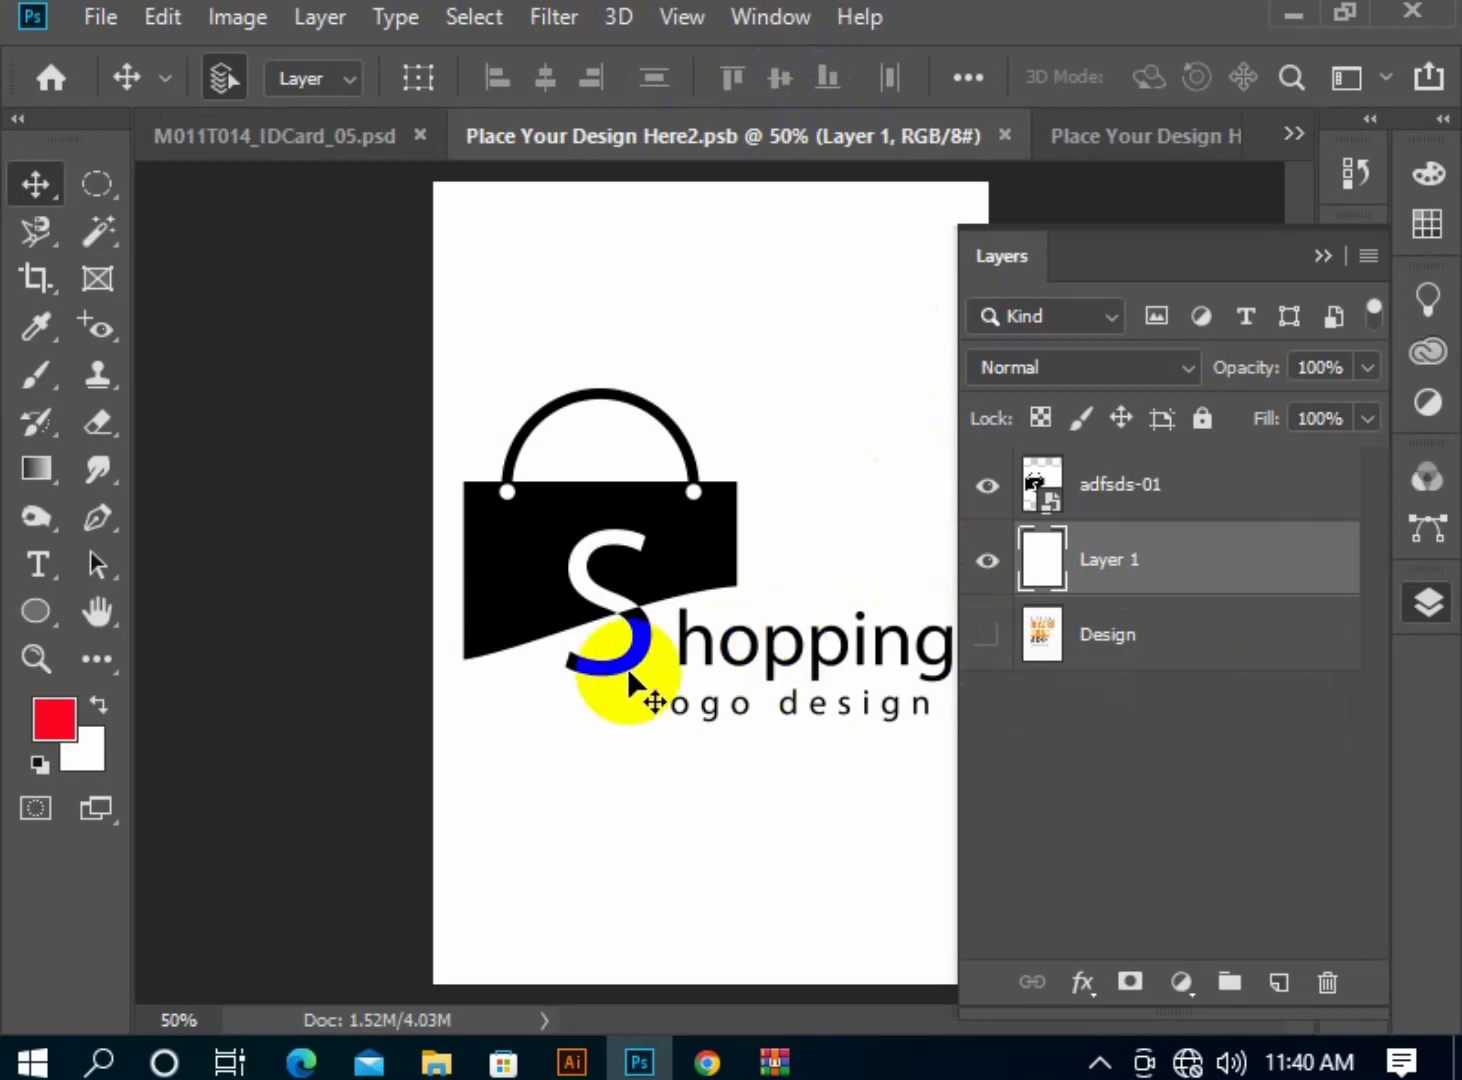
left_click(698, 583)
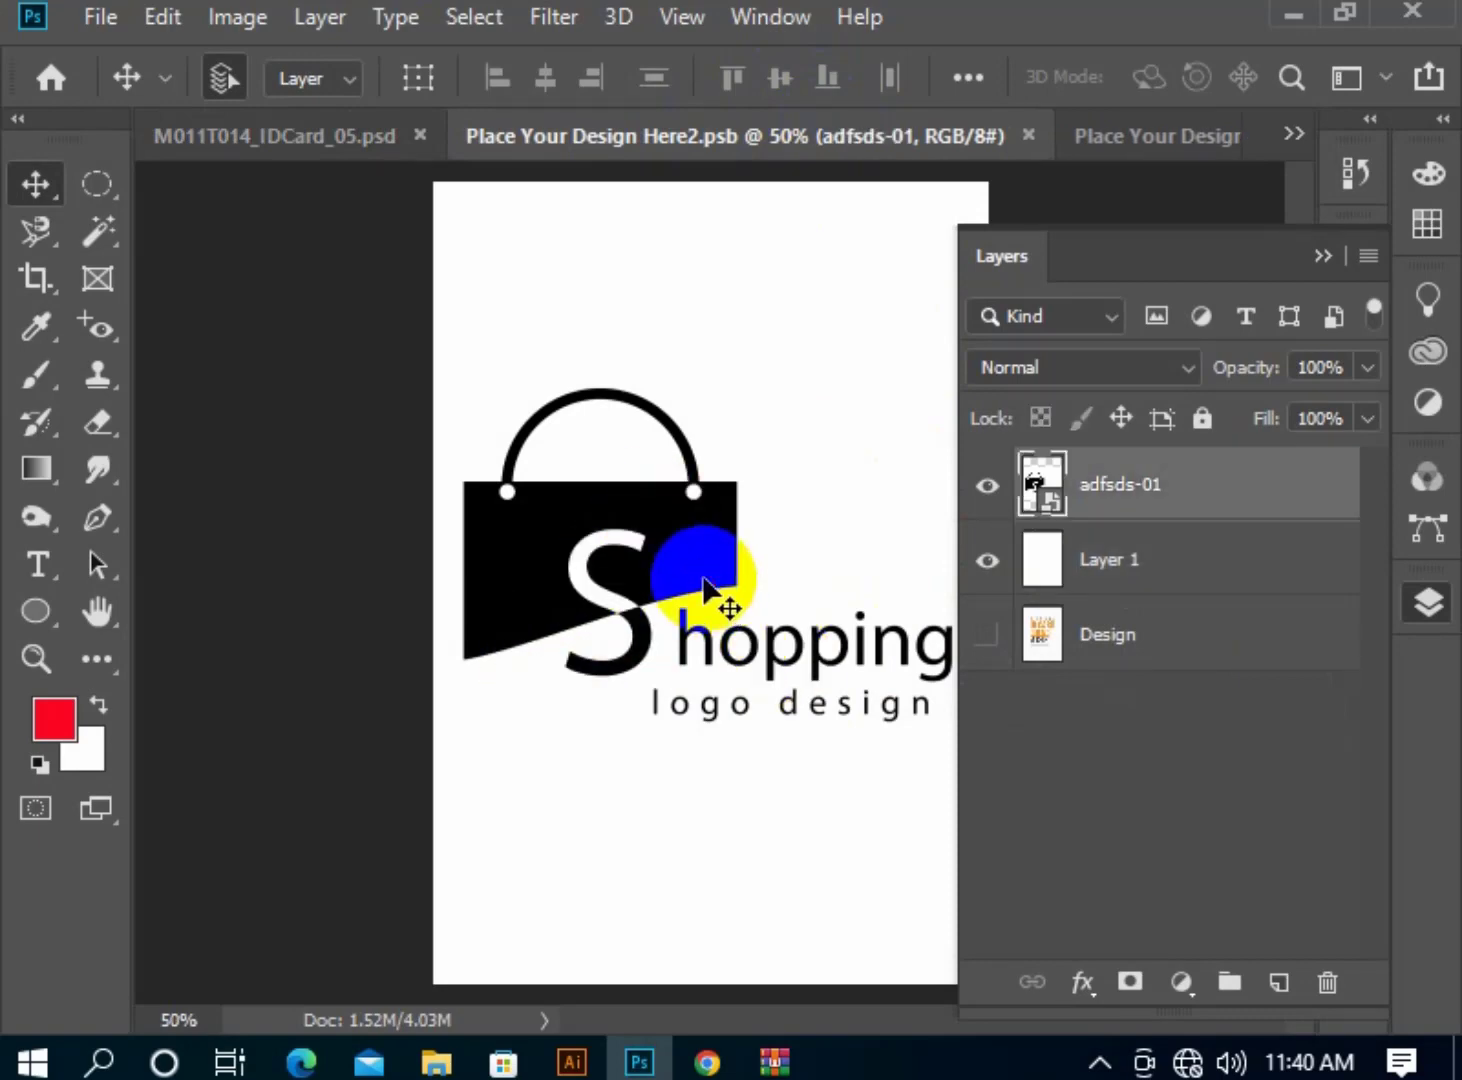
left_click(427, 198)
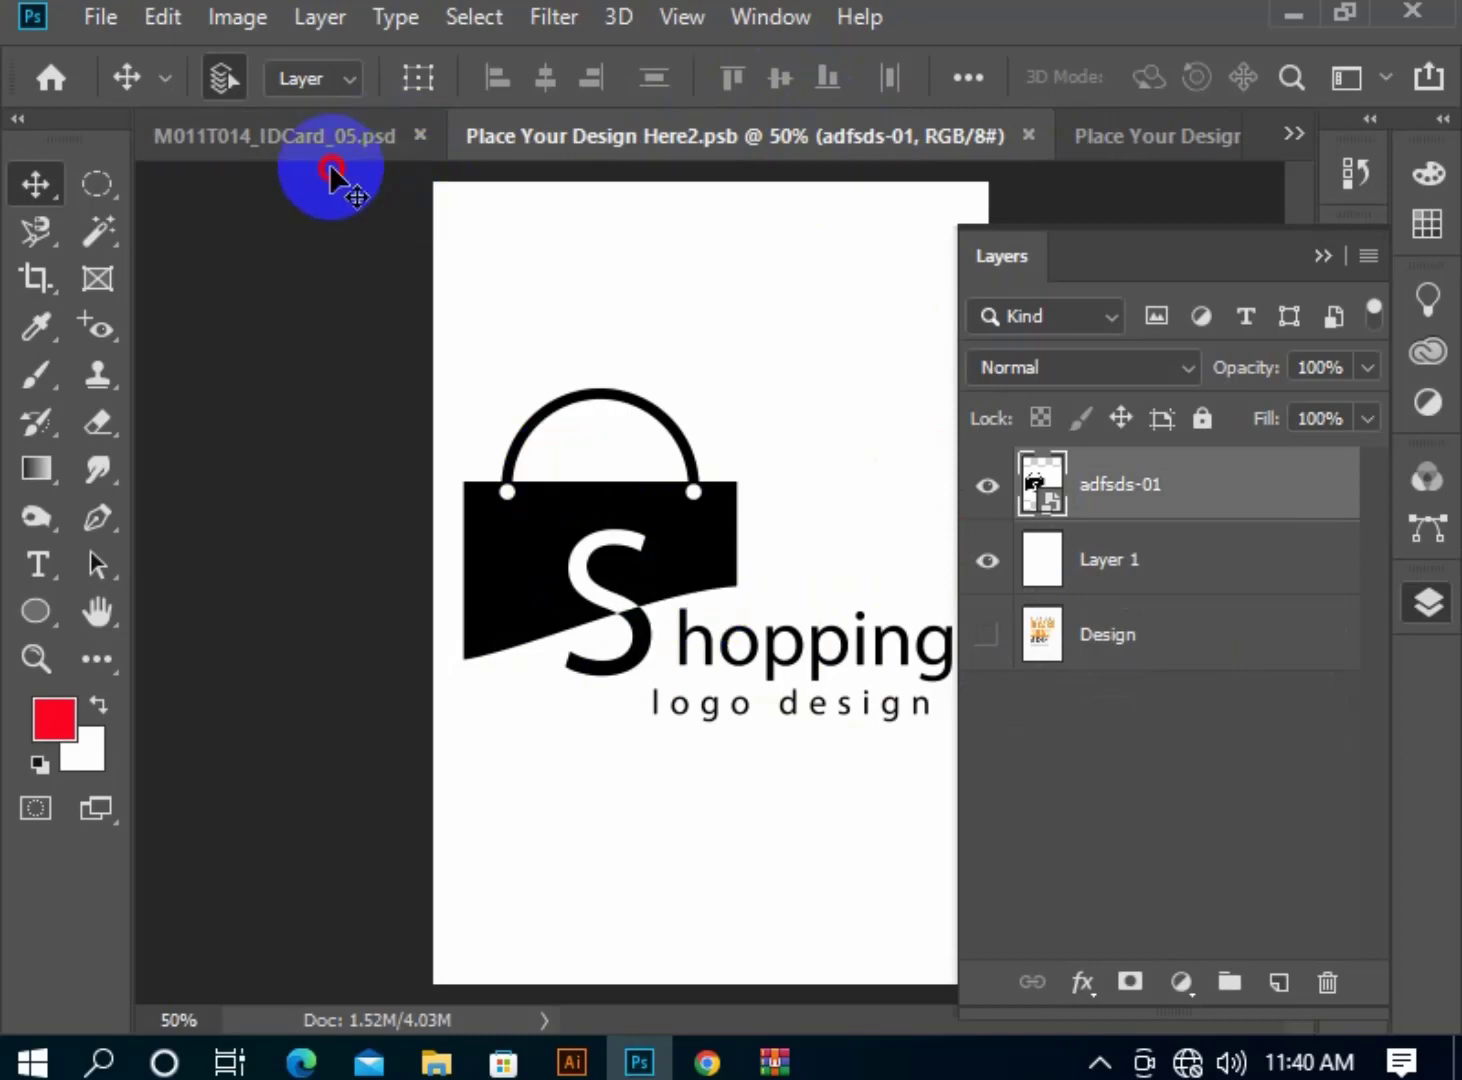
left_click(302, 136)
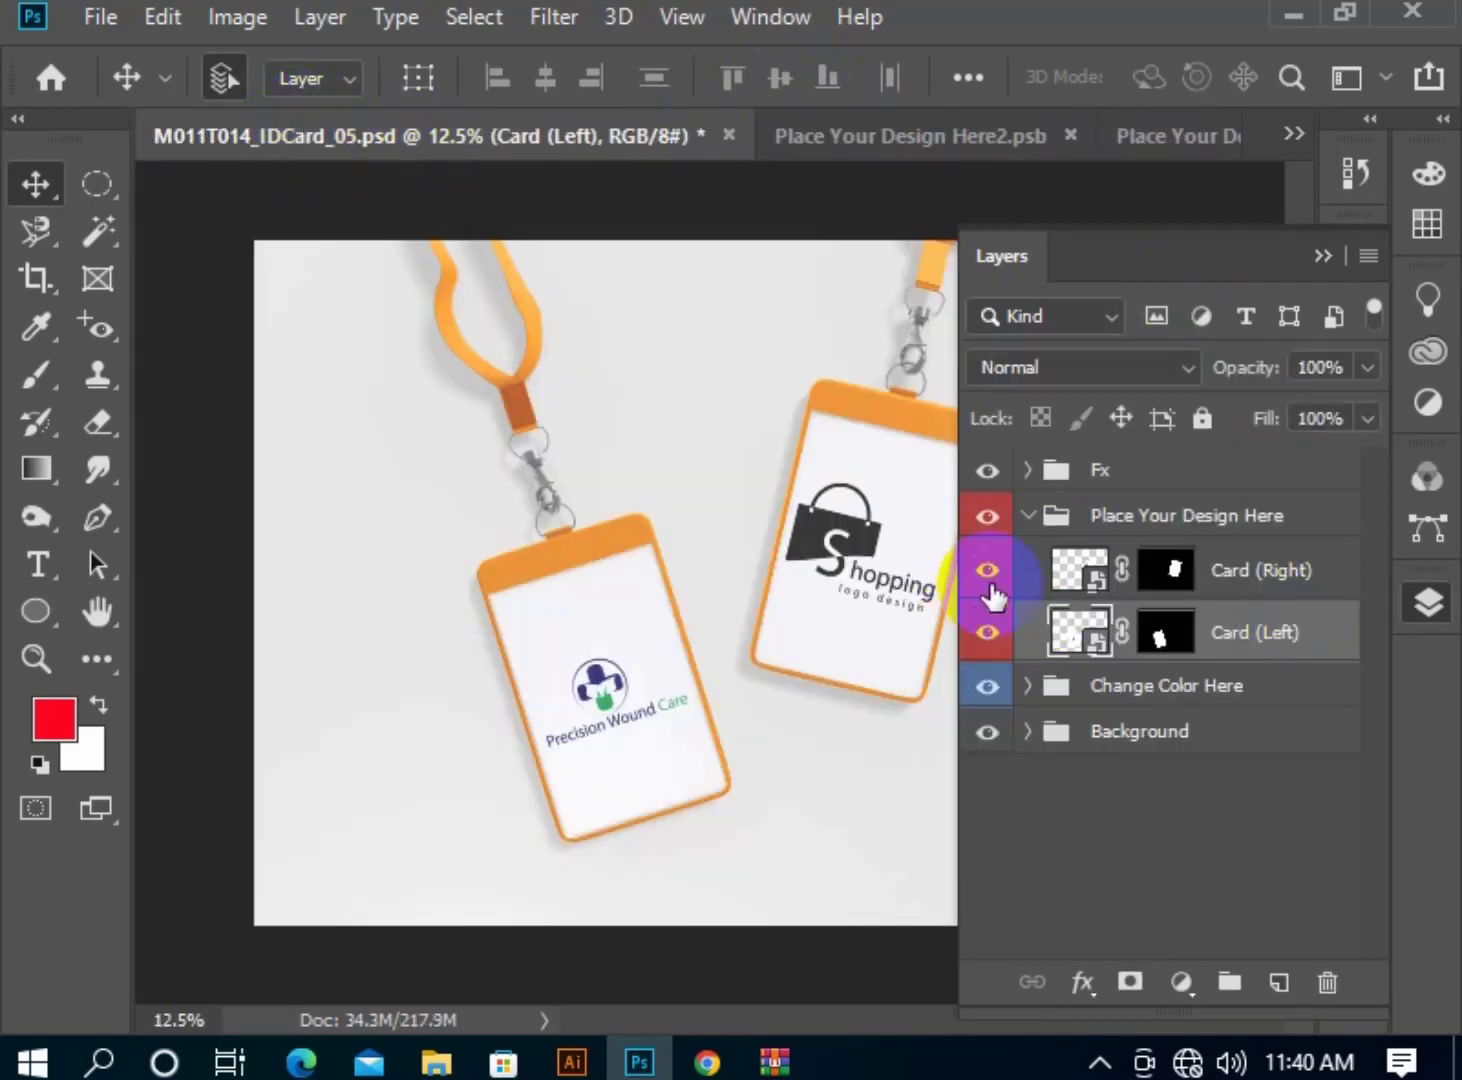
left_click(825, 134)
left_click(101, 18)
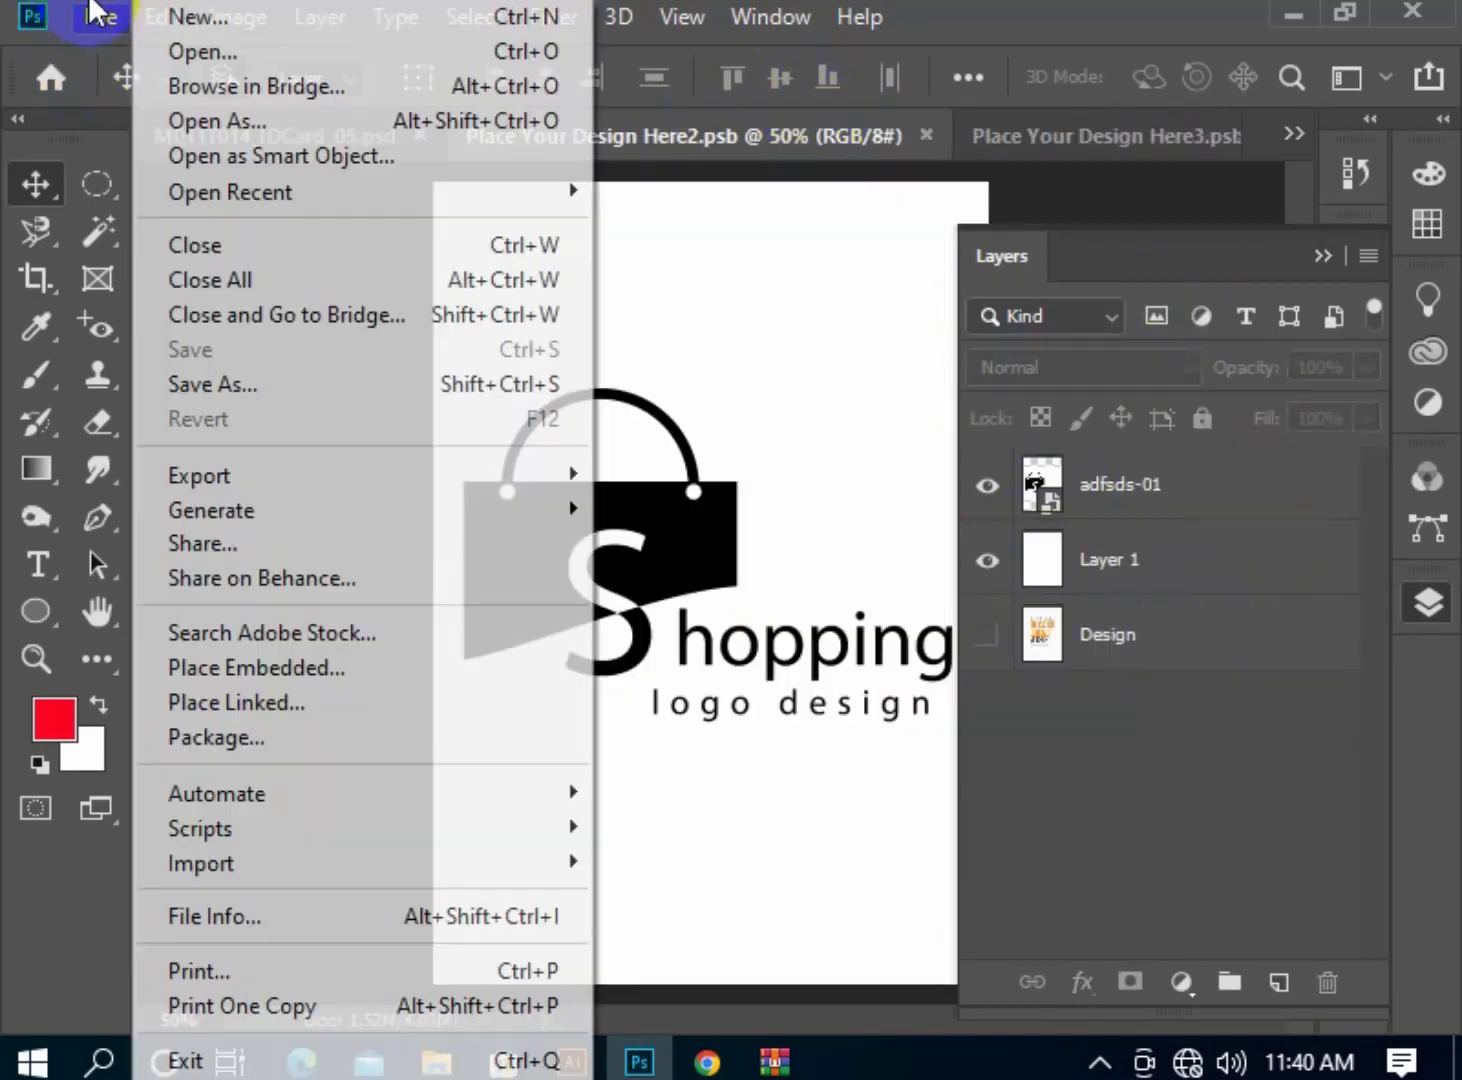
left_click(551, 201)
left_click(262, 145)
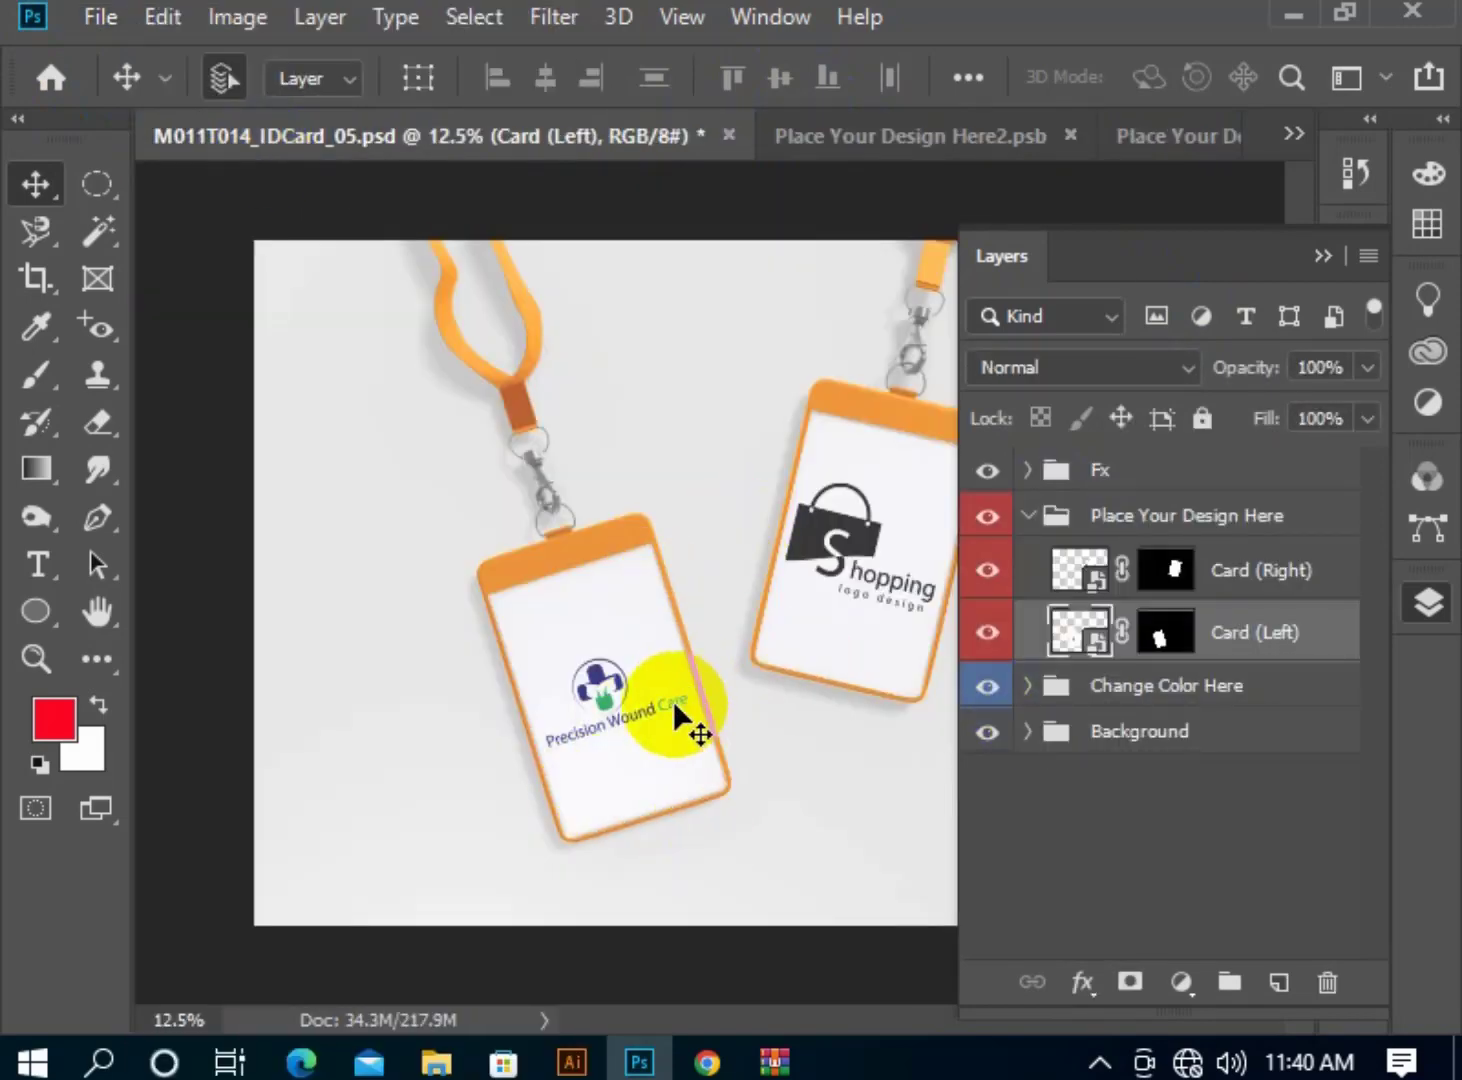
Save the mockup to the Desktop as the JPEG M011T014_IDCard_05.jpg with maximum quality 12 and the Baseline ("Standard") format.
left_click(101, 18)
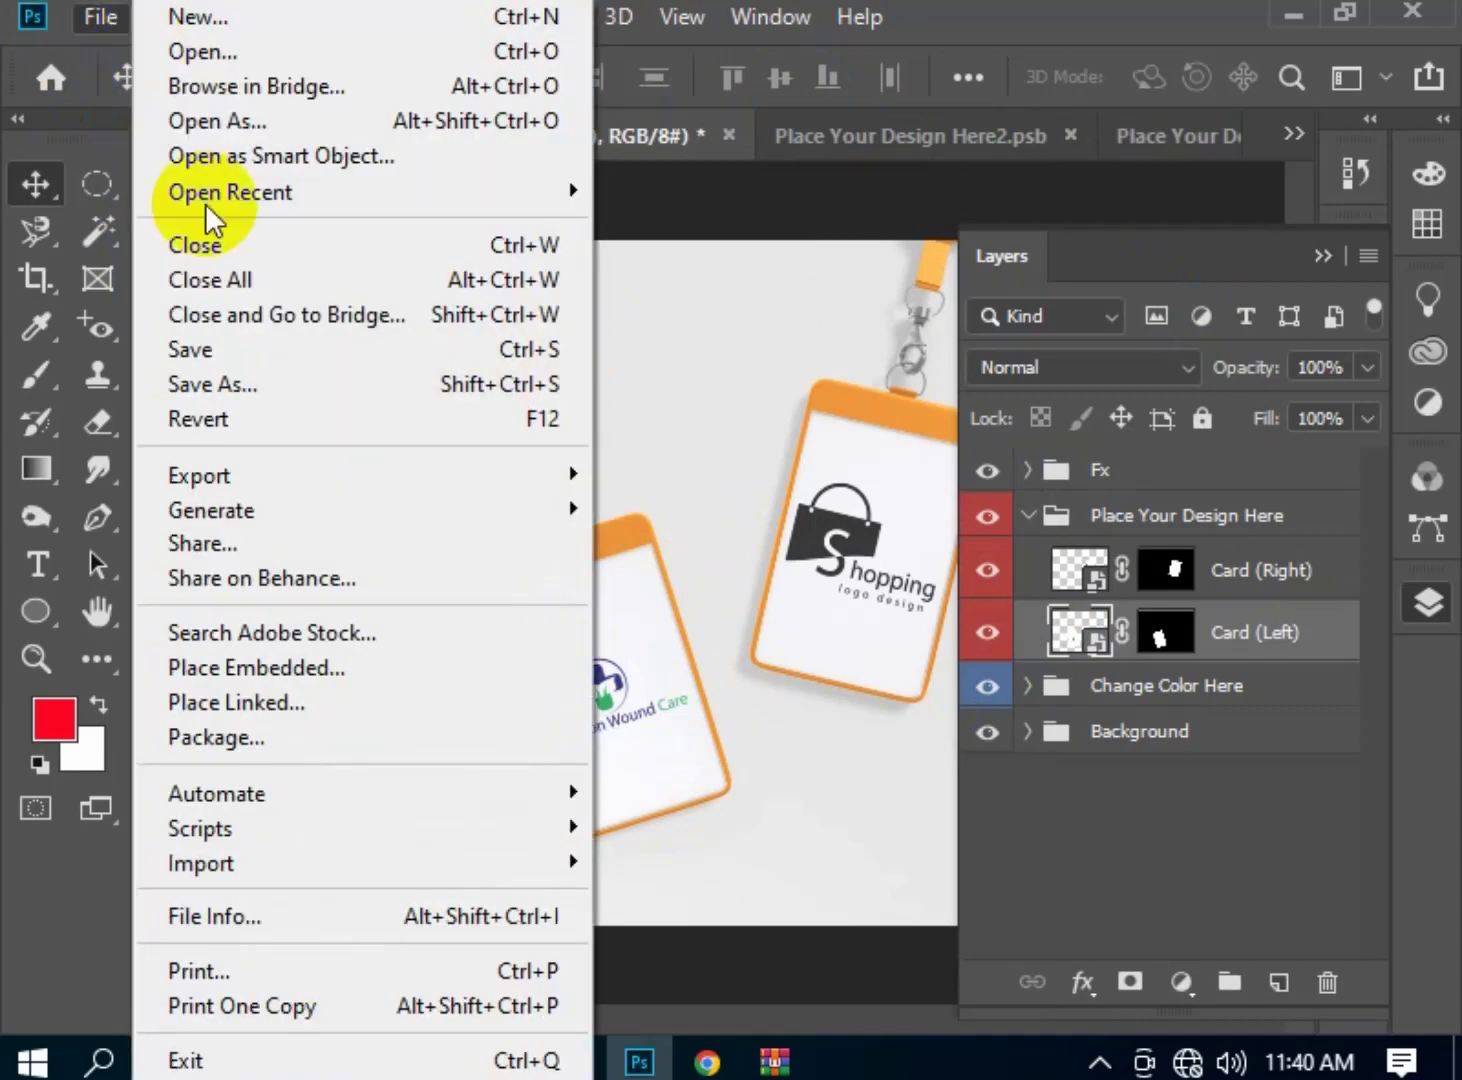
left_click(263, 384)
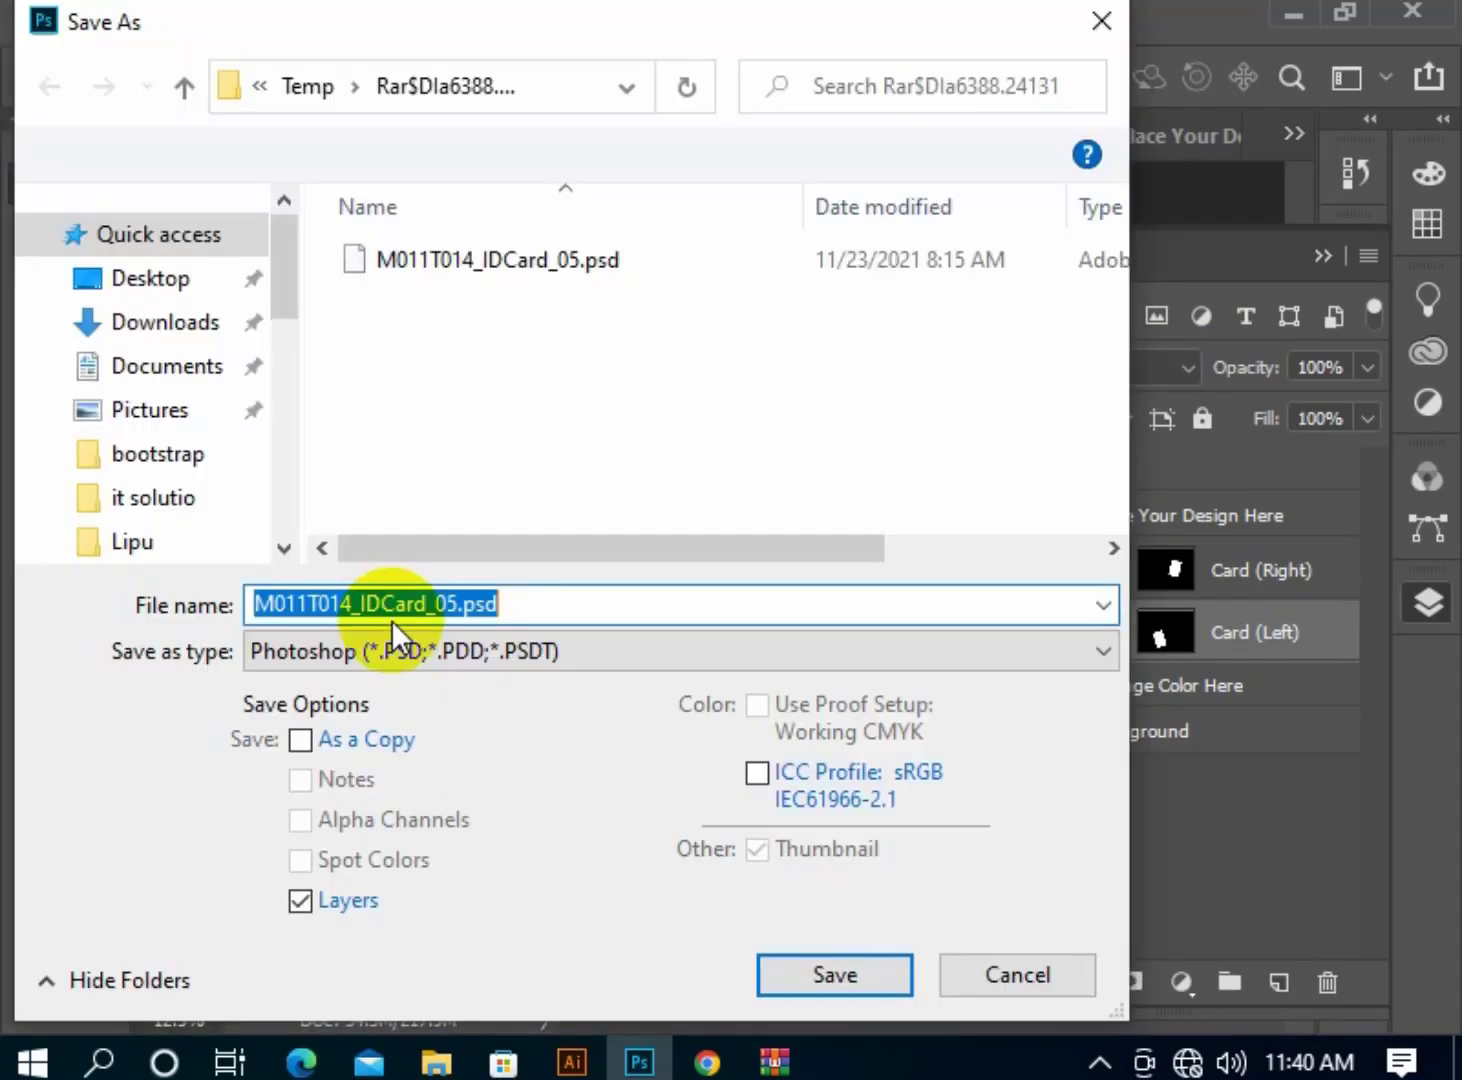
left_click(411, 648)
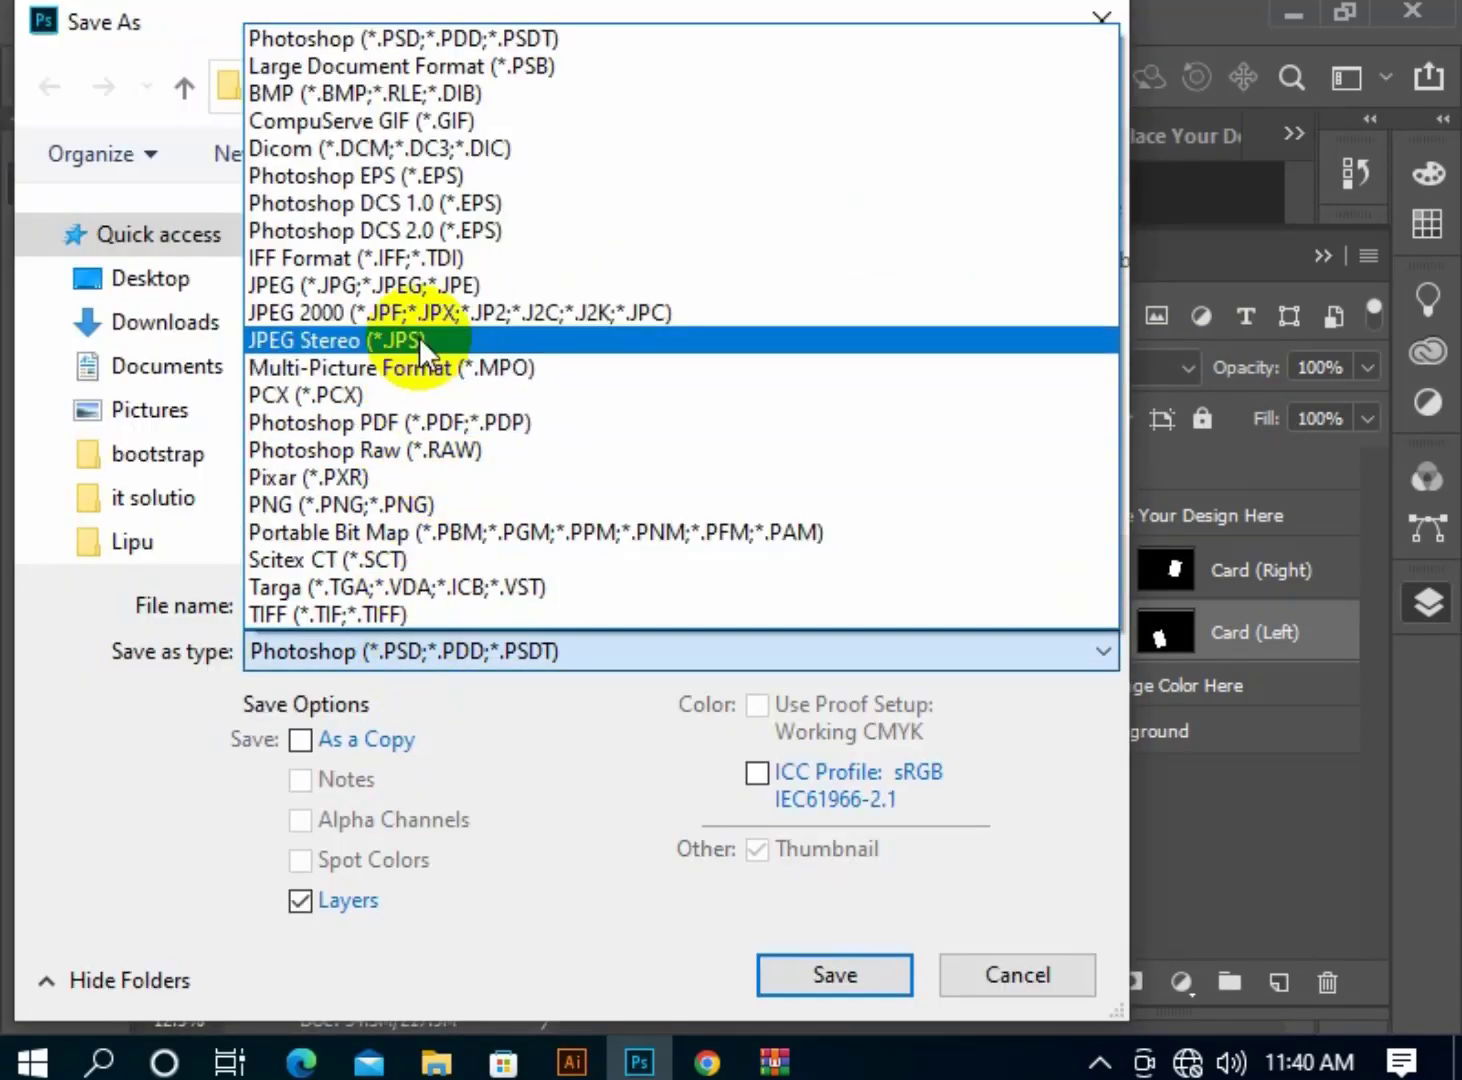
left_click(421, 285)
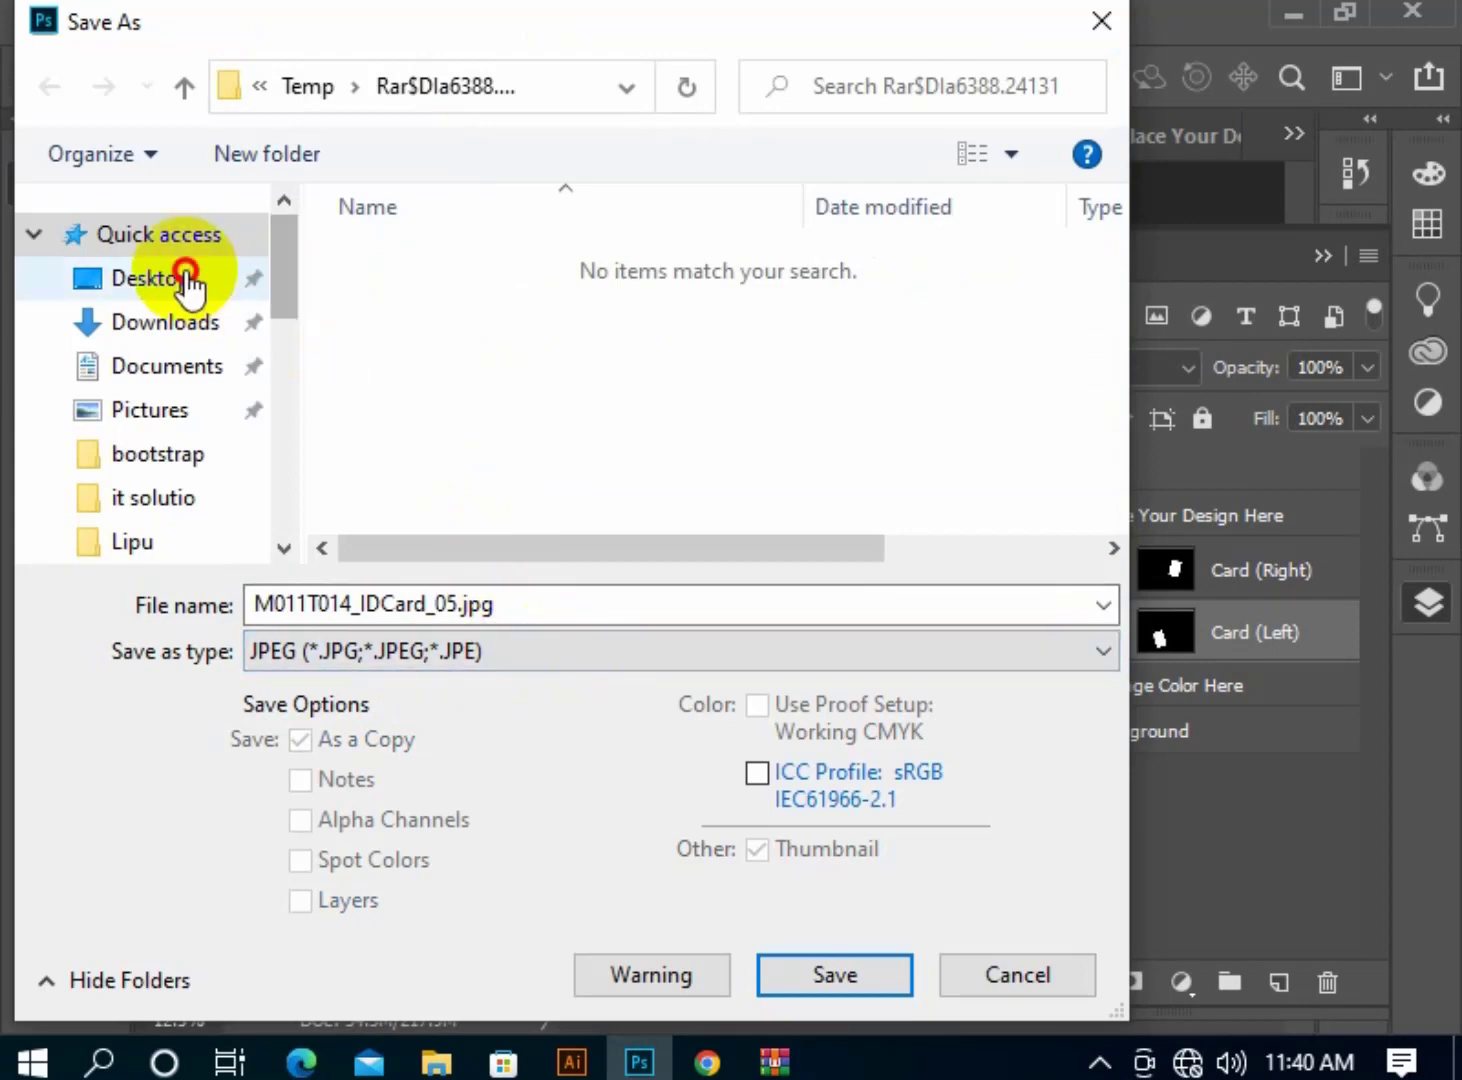
left_click(184, 282)
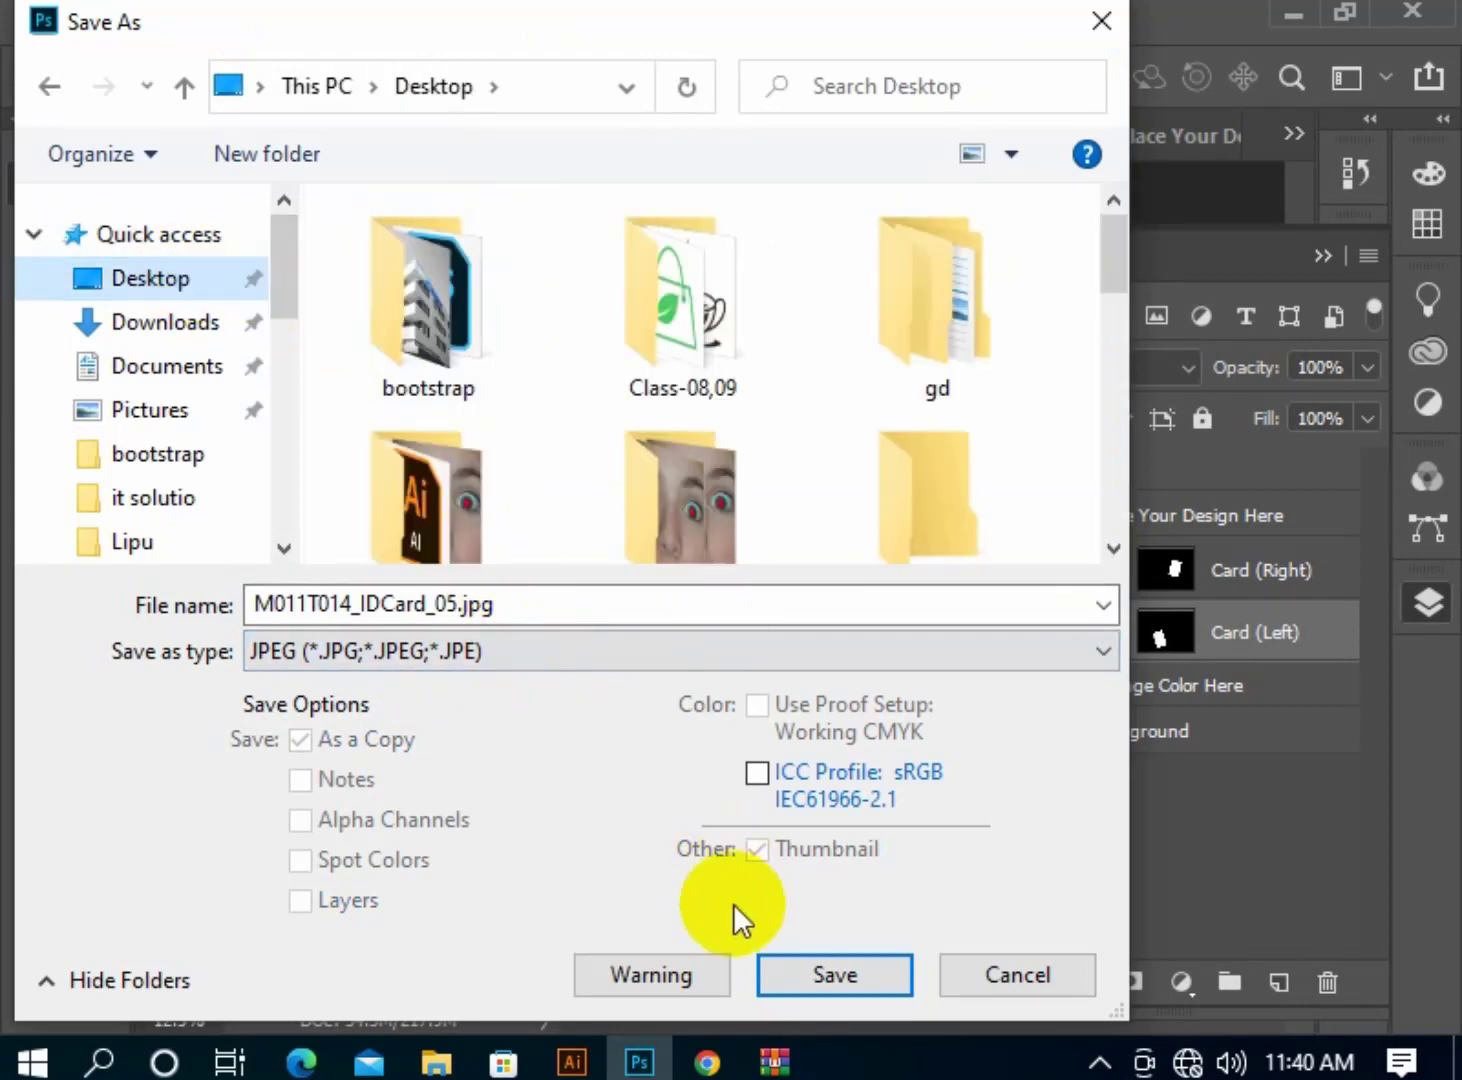
left_click(835, 975)
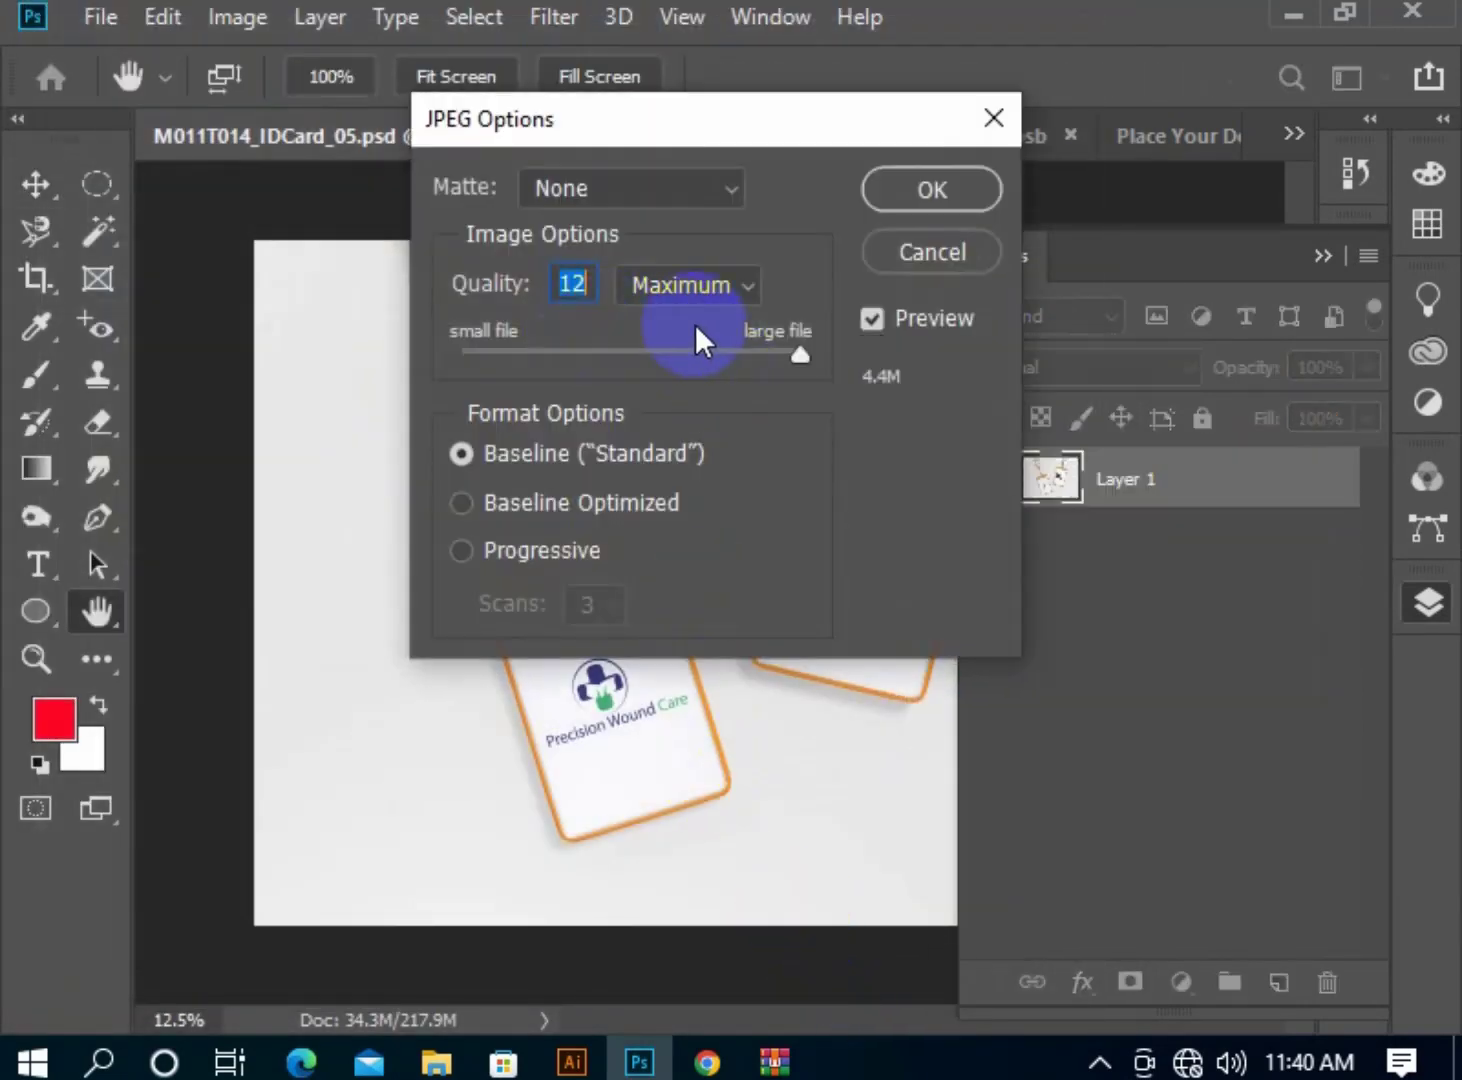
left_click(798, 357)
left_click(895, 192)
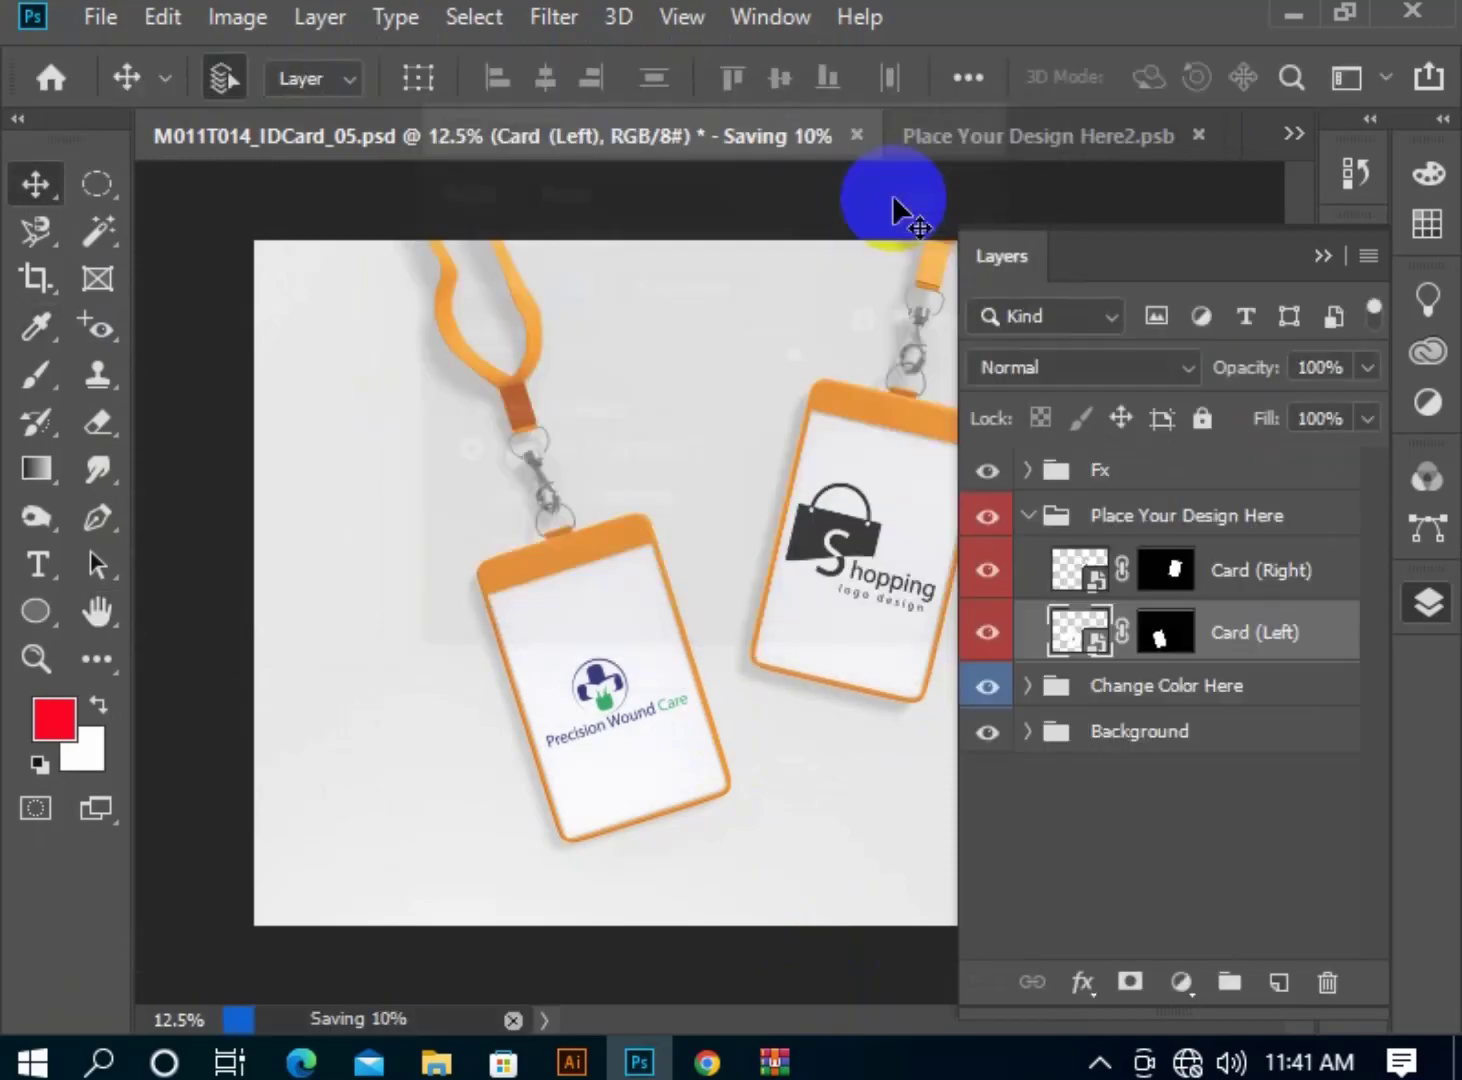
Switch to the Desktop folder in File Explorer, view the exported M011T014_IDCard_05.jpg in the image viewer, and close it.
left_click(466, 1058)
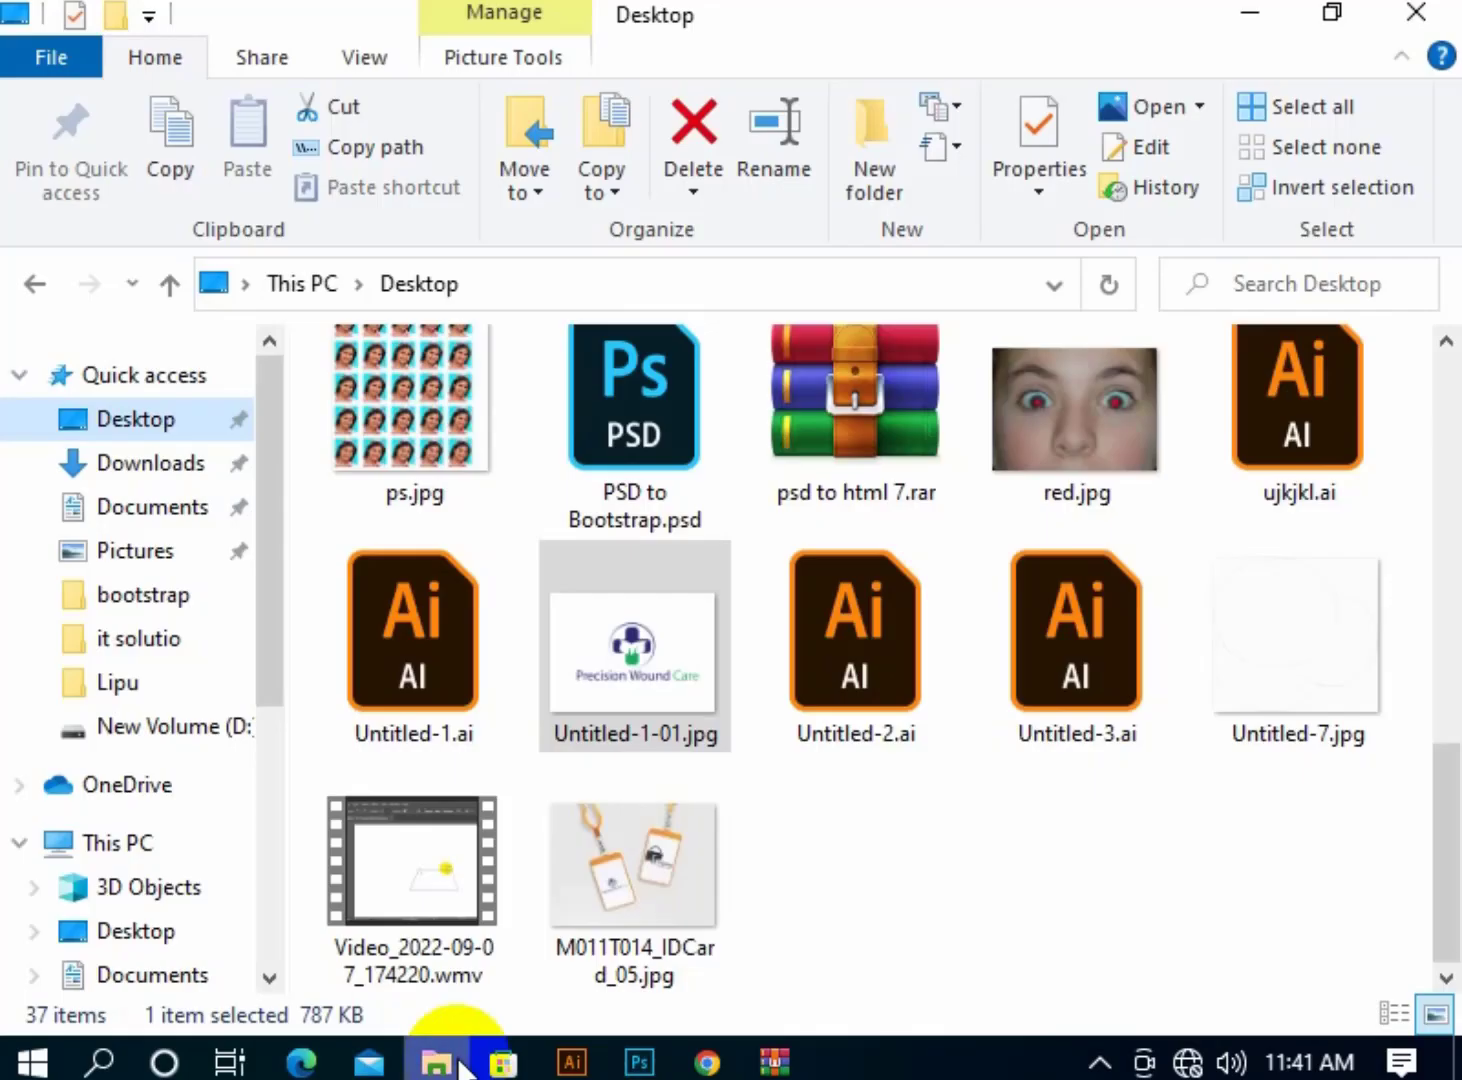
double_click(719, 837)
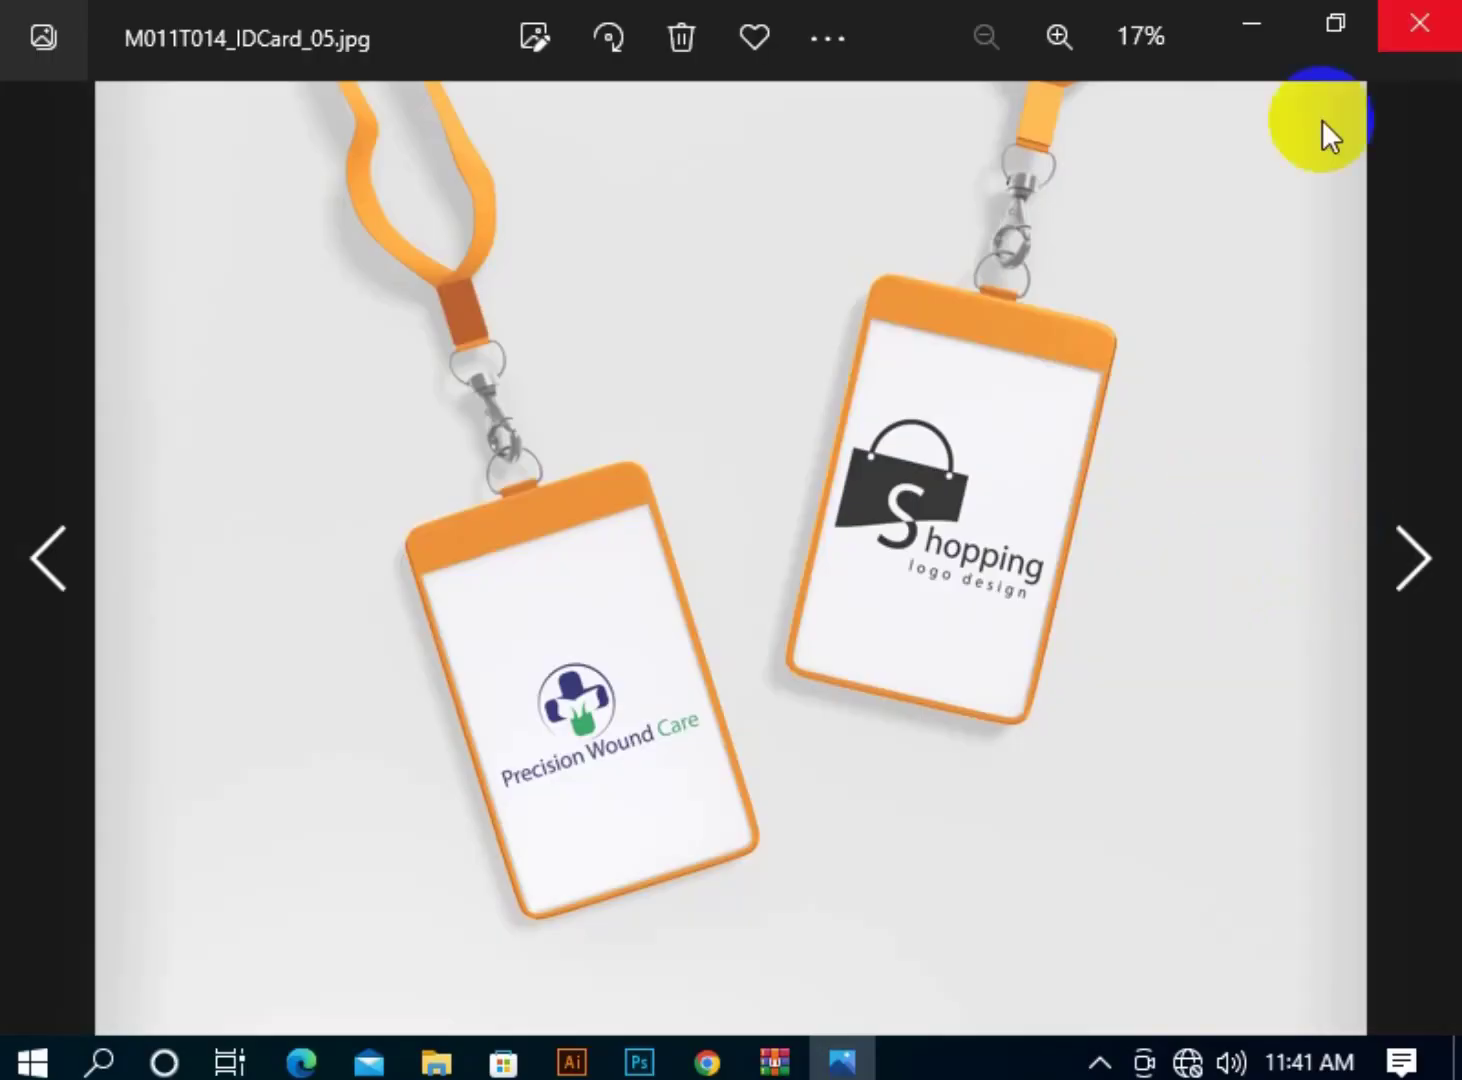
left_click(1425, 22)
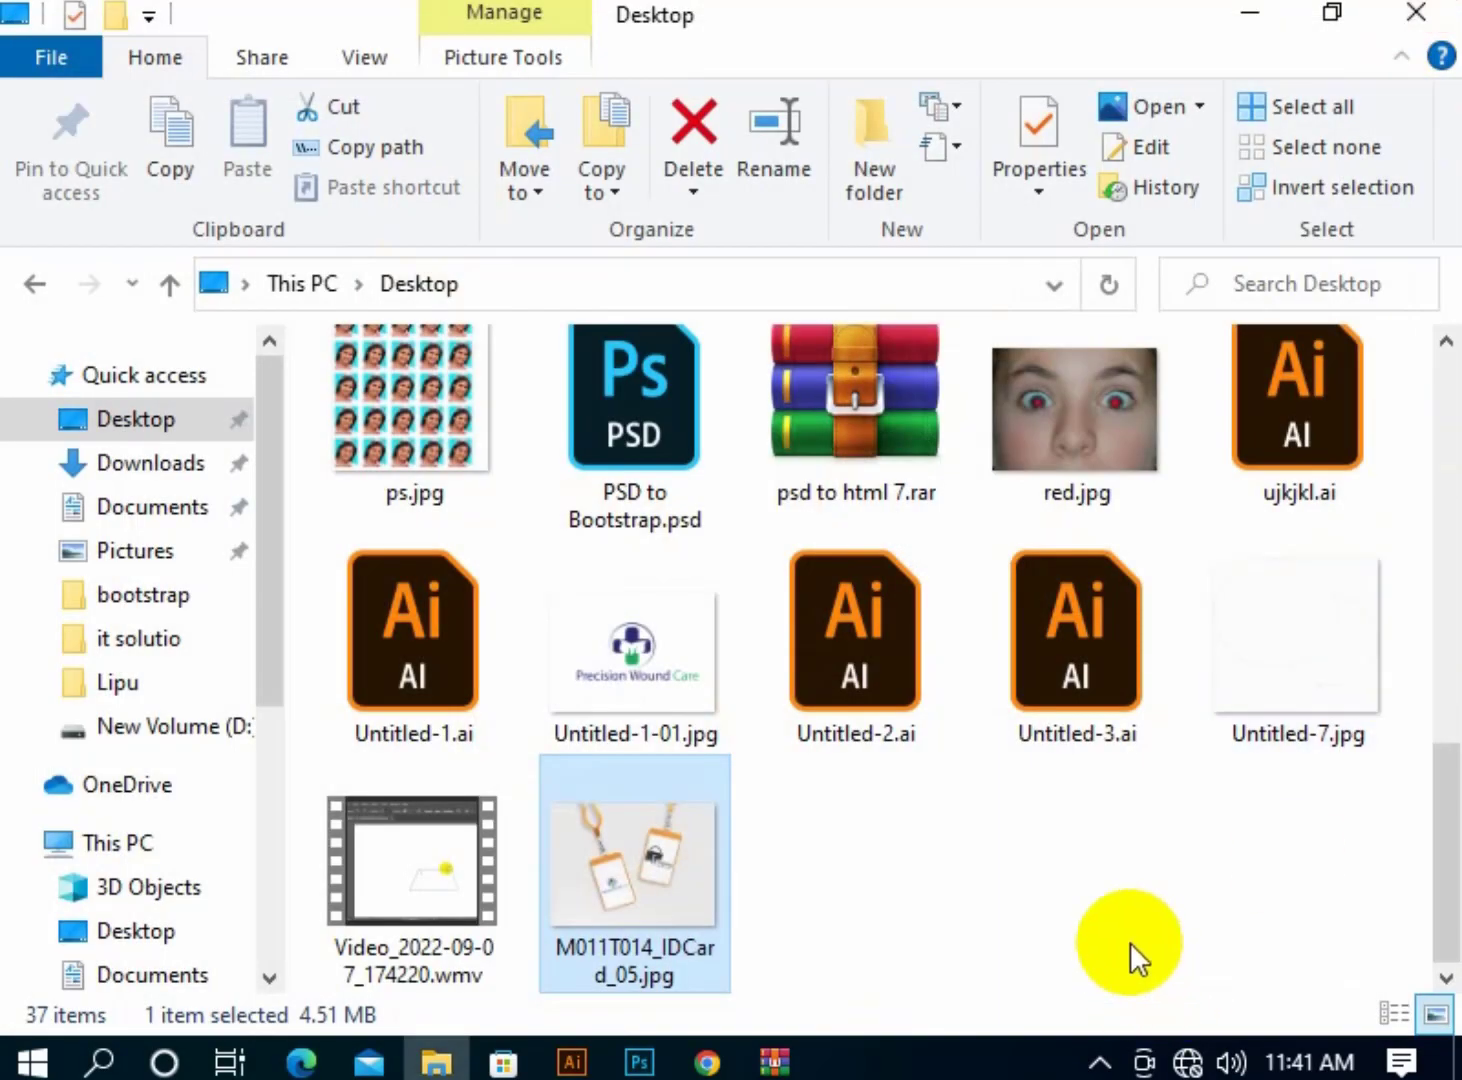
left_click(1129, 942)
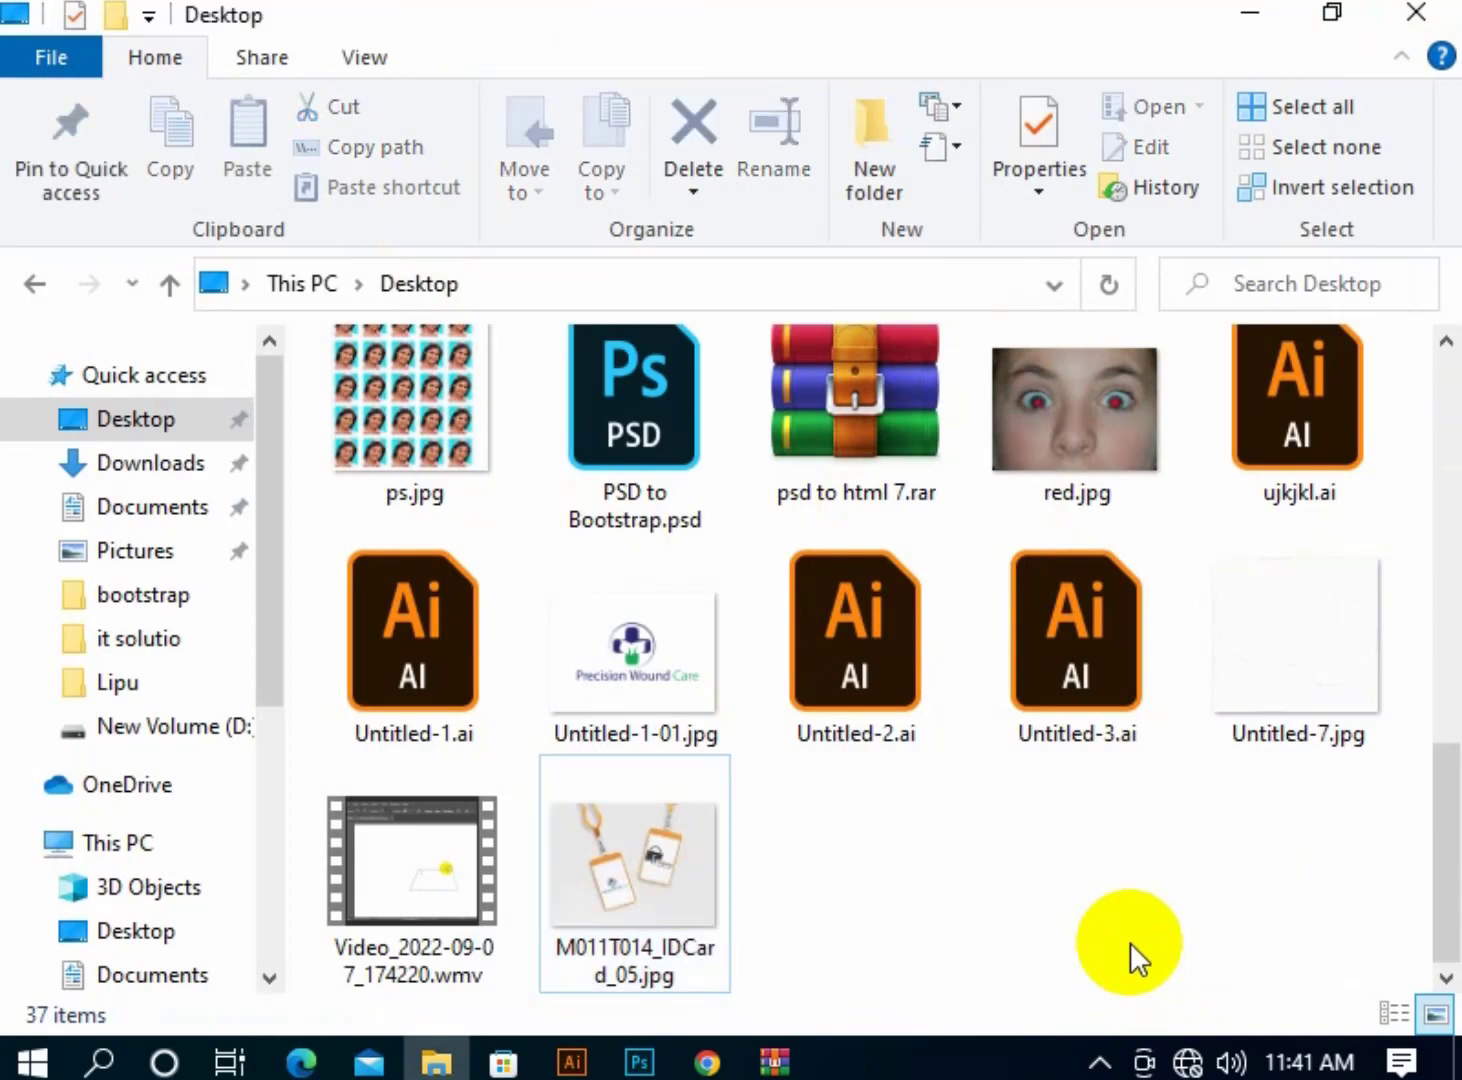
scroll(1130, 942, "up", 10)
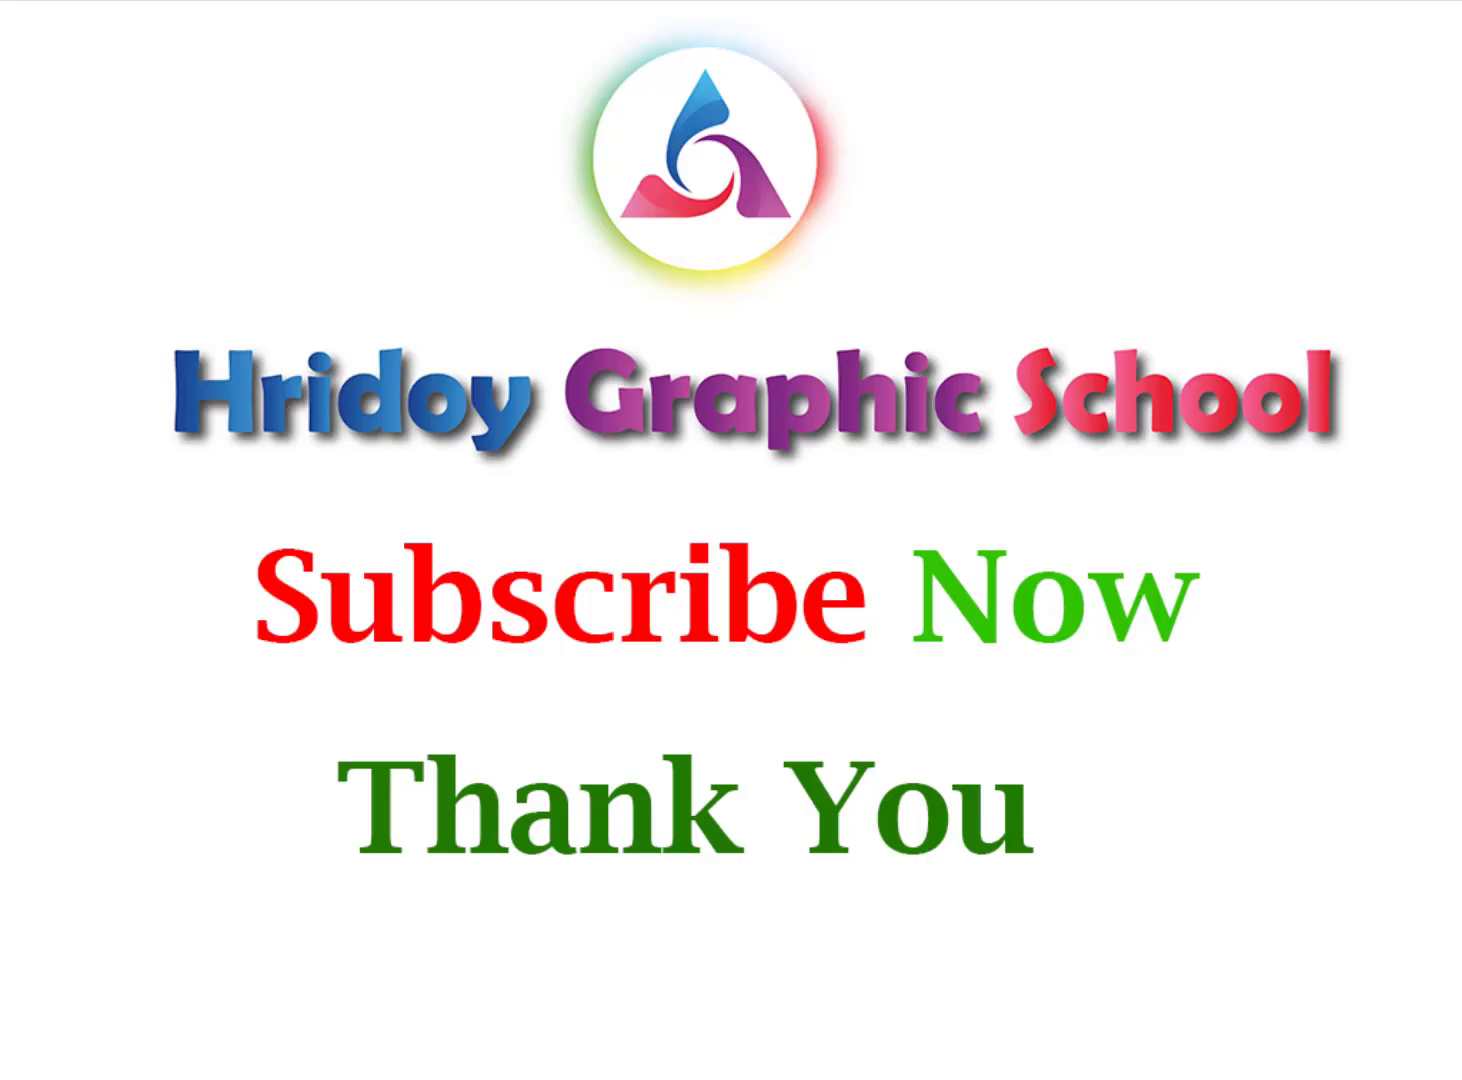